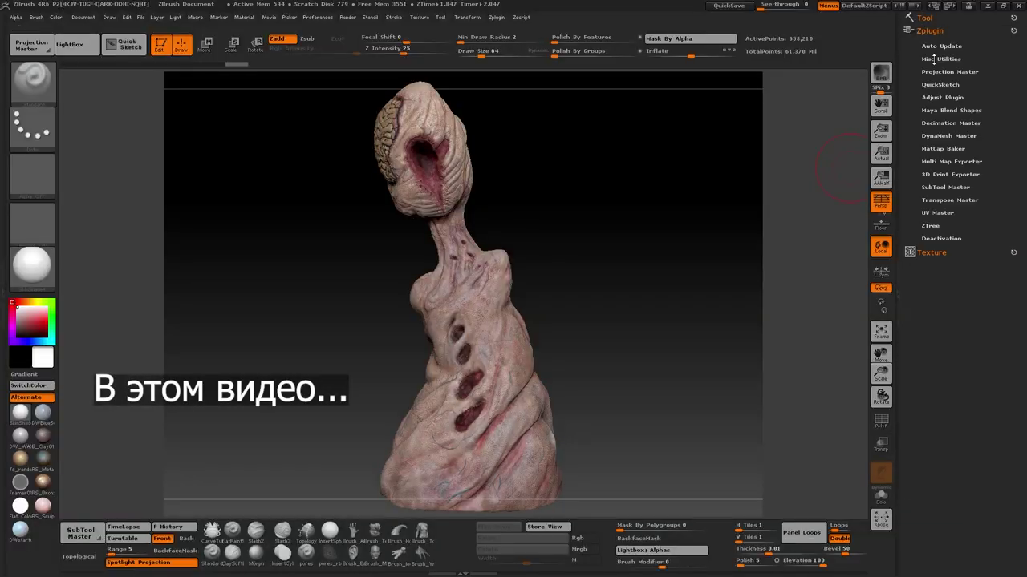
- Expand Multi Map Exporter, view Knald's Convexity map, and close the Cropping/Placement window
left_click(950, 162)
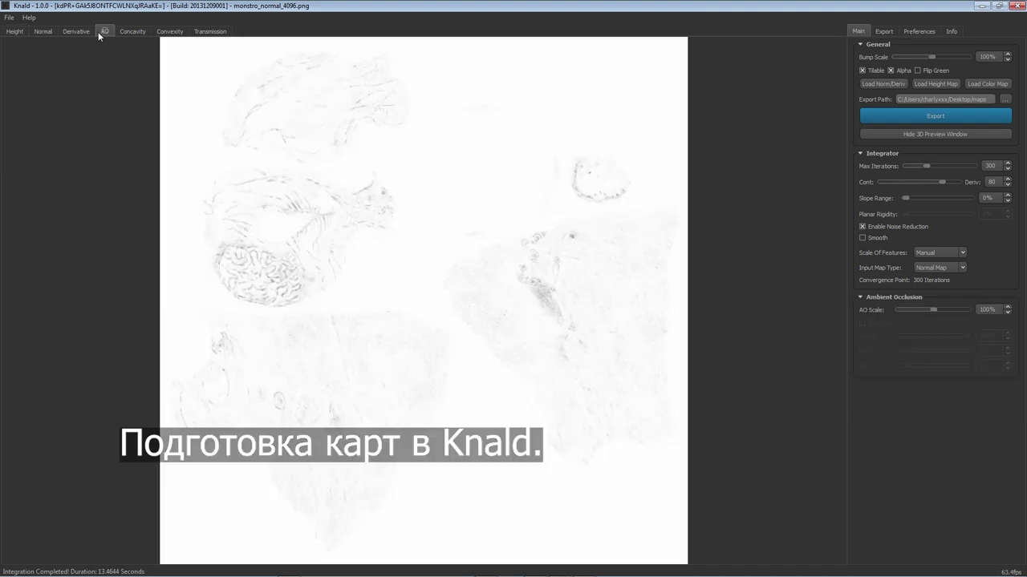
left_click(176, 31)
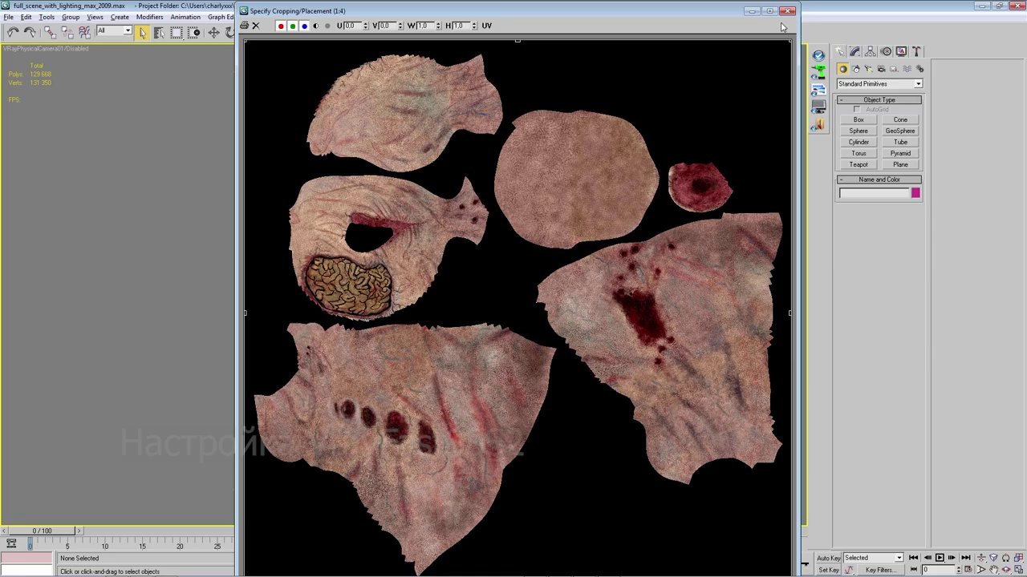
left_click(786, 12)
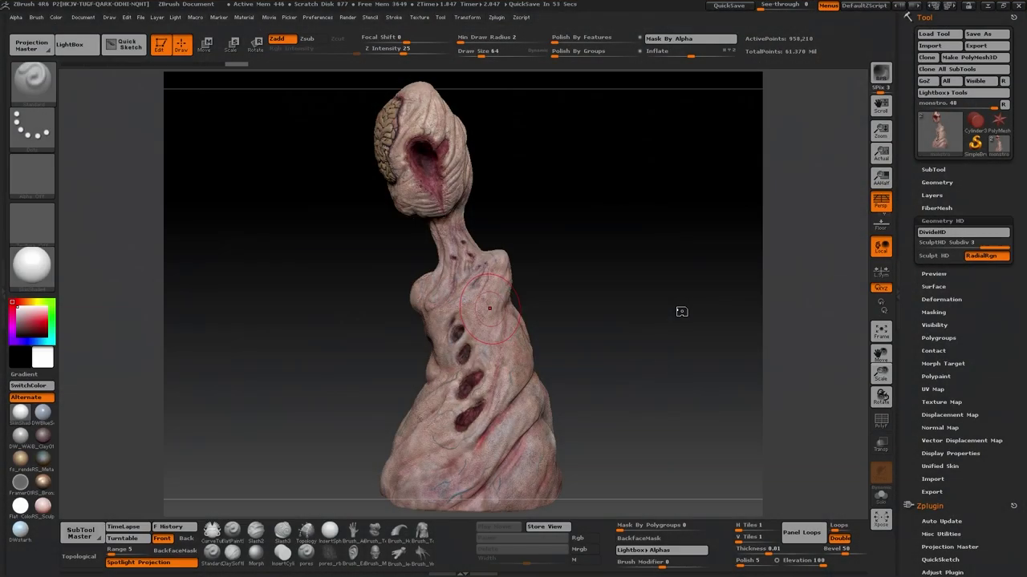
- Turn the sculpt to its back and set Multi Map Exporter to only Texture from Polypaint at 8192
left_click_drag(631, 321, 626, 323)
left_click_drag(641, 376, 644, 354)
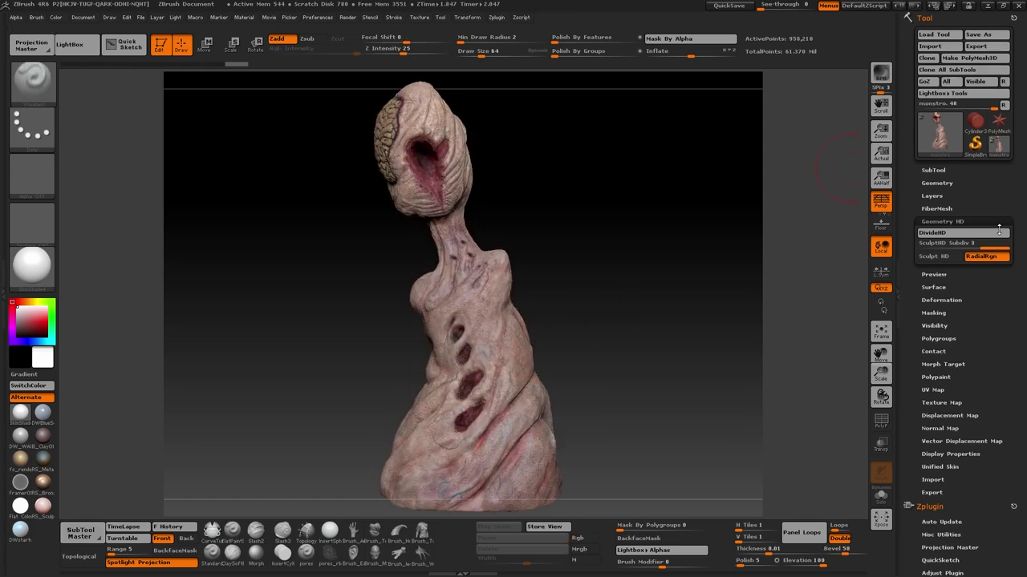
left_click(927, 18)
left_click(951, 161)
type("8192")
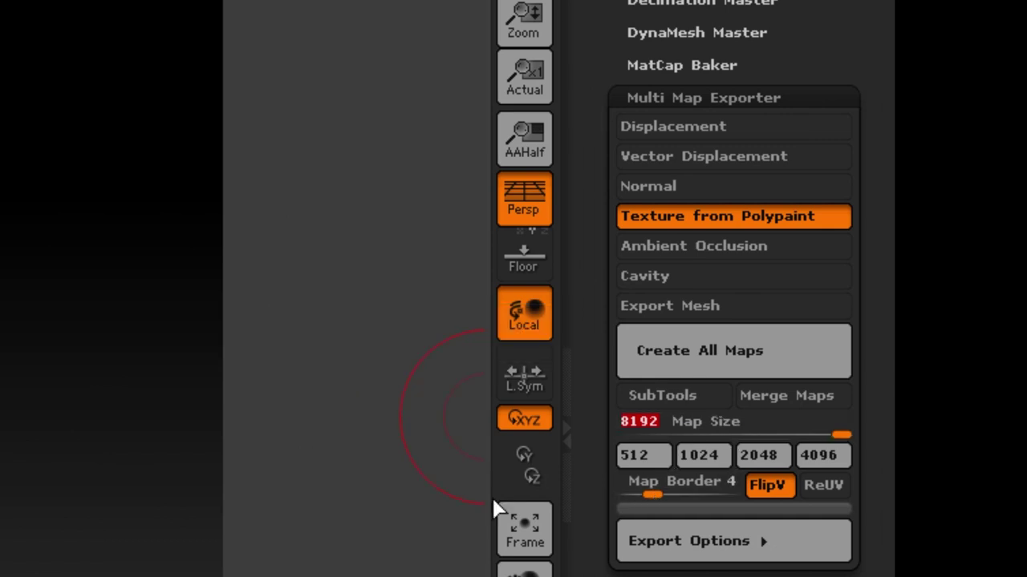
left_click(726, 217)
left_click(670, 227)
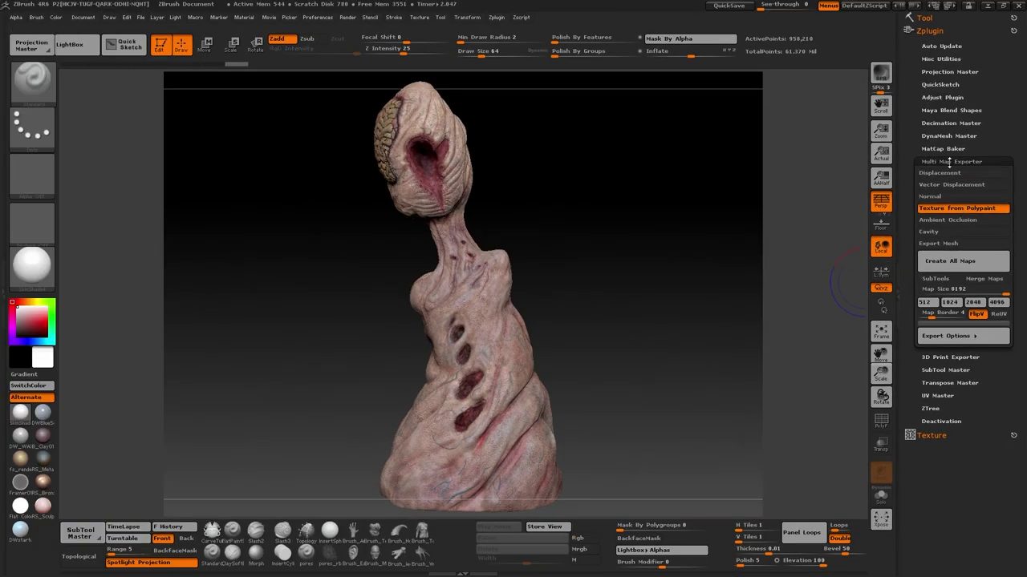
left_click(924, 18)
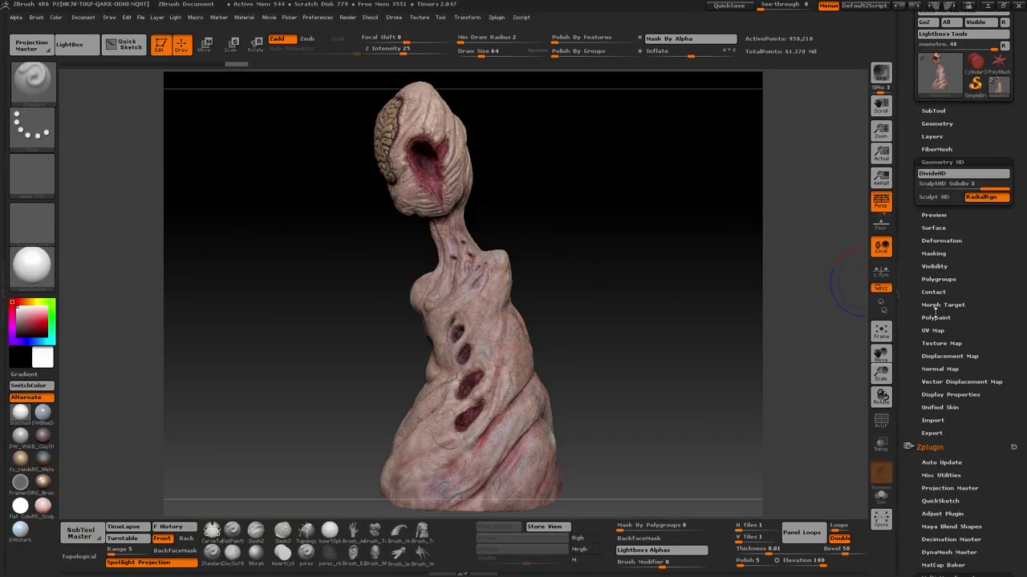
left_click_drag(988, 285, 988, 344)
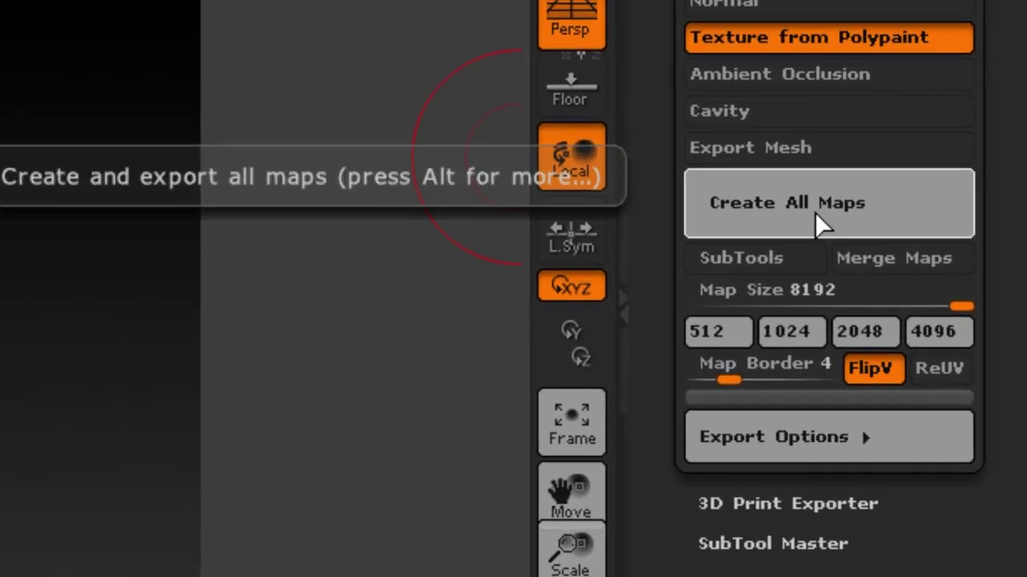
- Create all maps, saving the polypaint texture as monstro.tif in Desktop\textures
left_click(886, 238)
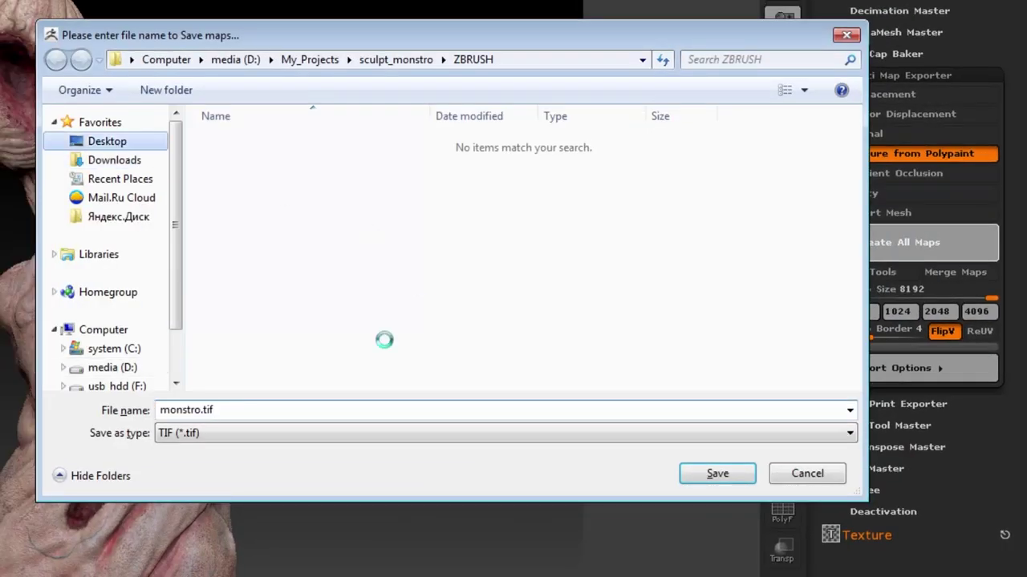
left_click(712, 292)
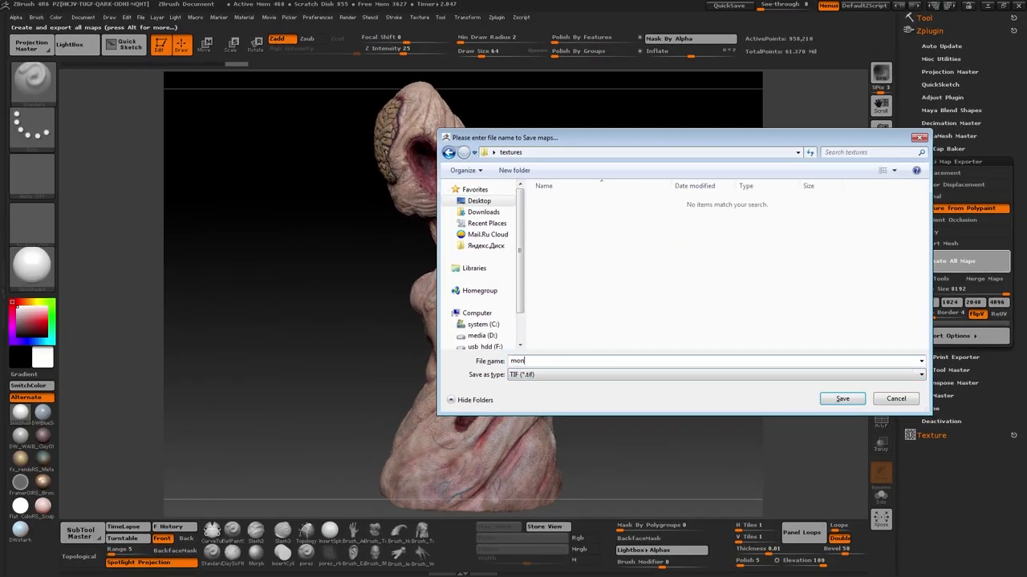
type("if")
key("Return")
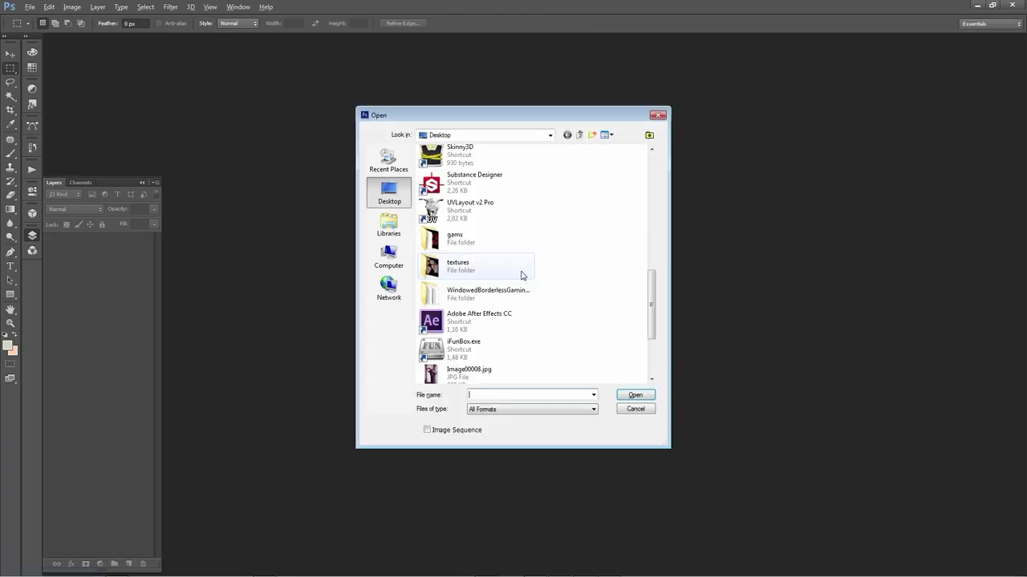
- Confirm the texture is 8192×8192 in Image Size, then zoom and pan across the sheet
left_click(73, 7)
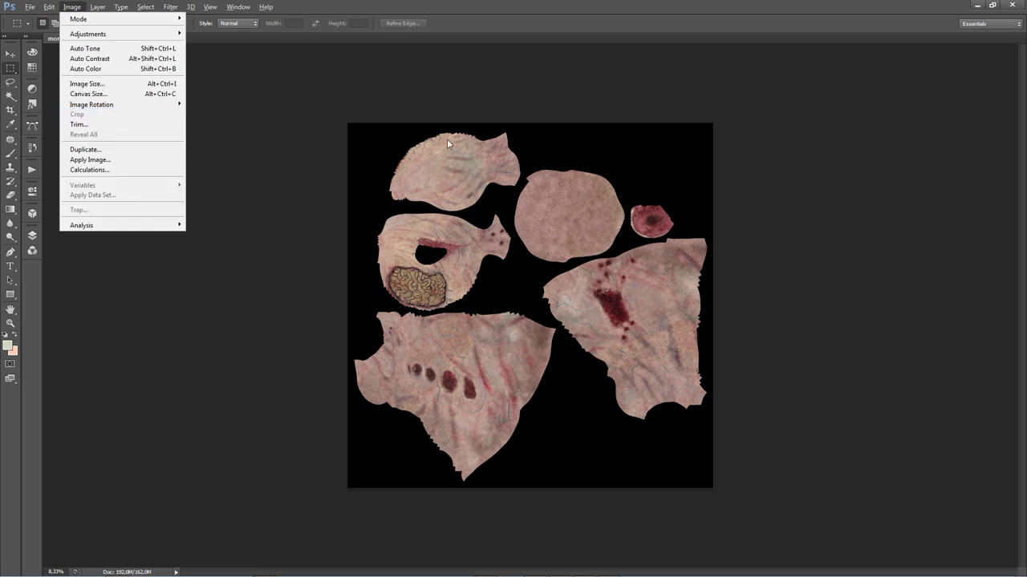
left_click(100, 85)
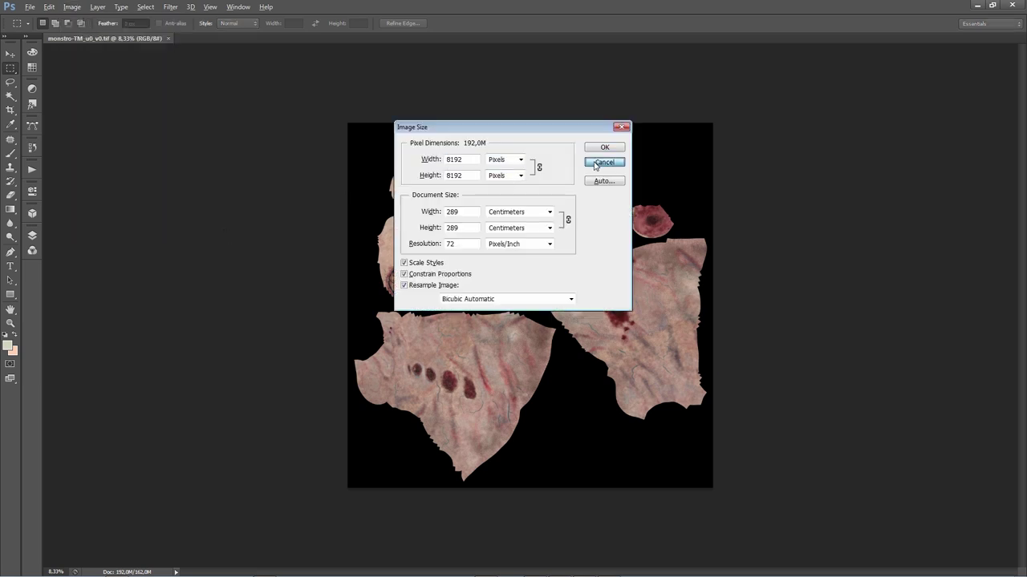
left_click(603, 163)
scroll("up", 3)
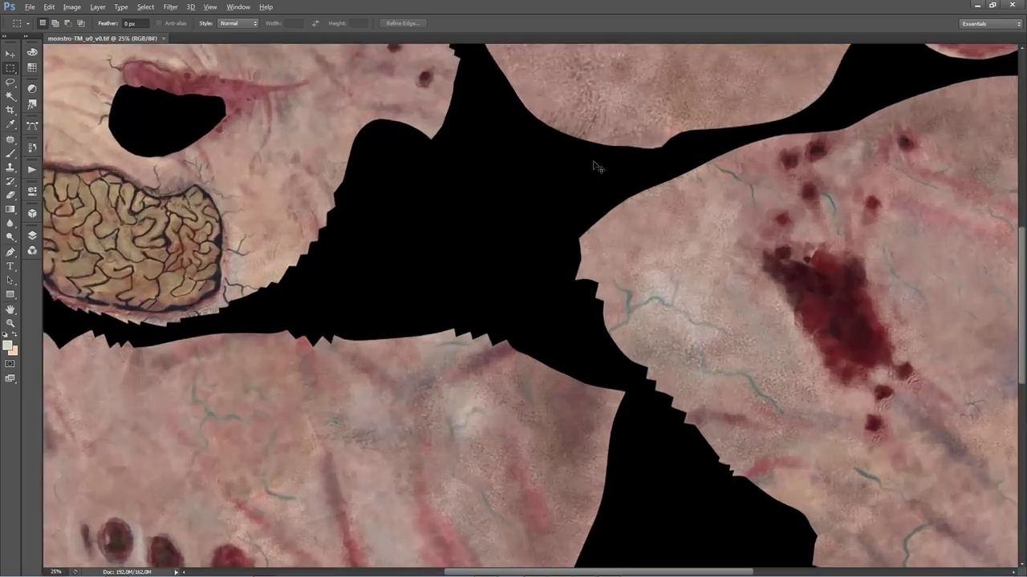
scroll("down", 3)
left_click_drag(447, 303, 547, 261)
left_click_drag(562, 192, 394, 412)
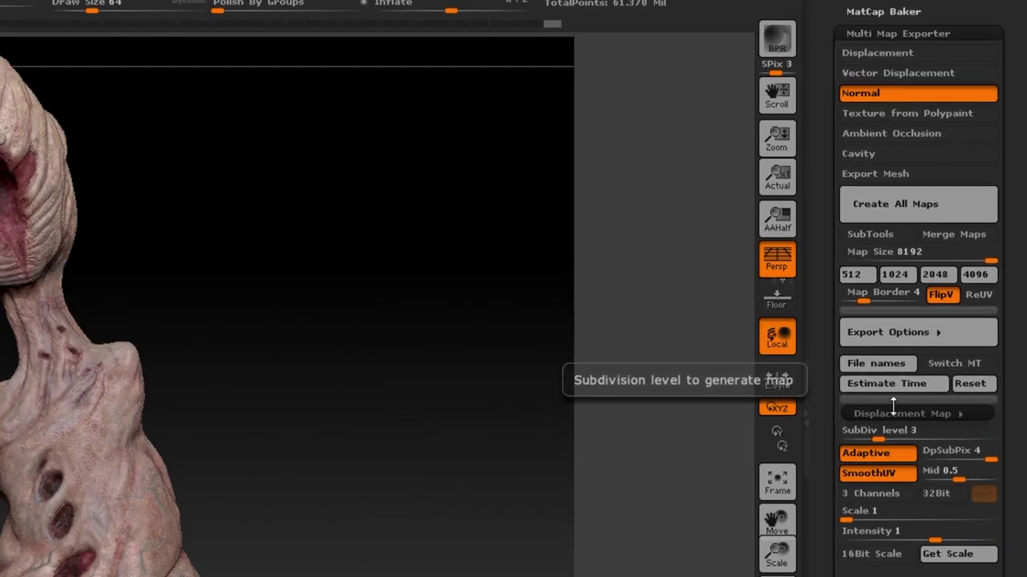
- Export the normal map with FlipG turned off in the Normal Map export options
left_click(900, 413)
left_click(886, 419)
left_click(800, 277)
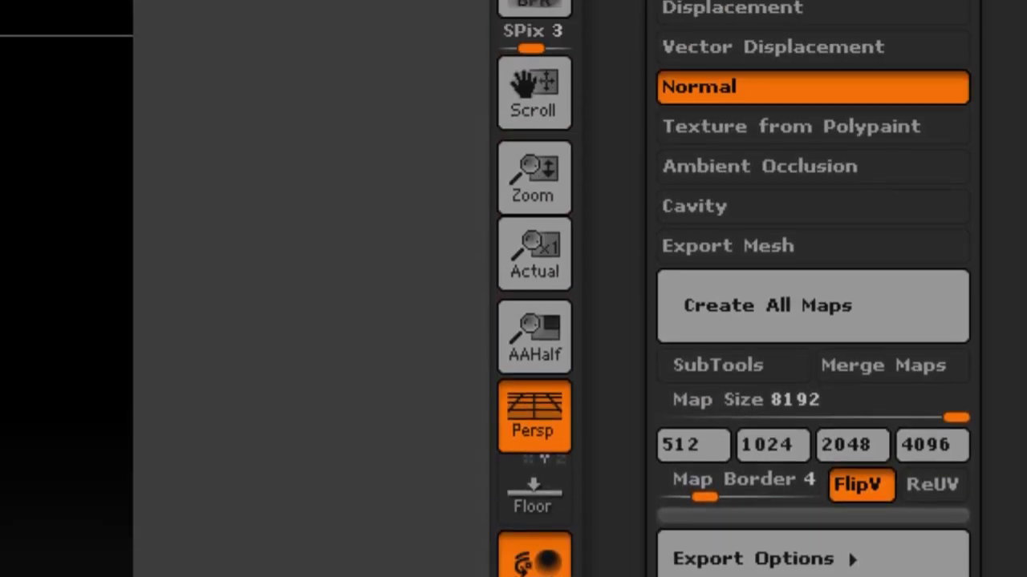
left_click(730, 337)
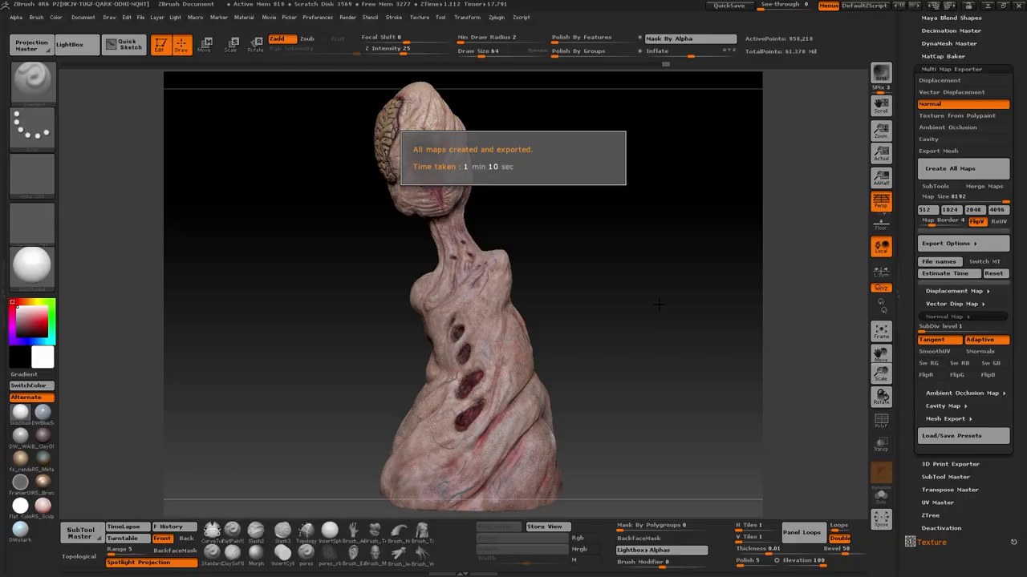
- Open monstro-NM_u0_v0_copy.tif in Photoshop and pan across it
left_click(26, 9)
left_click(41, 28)
double_click(607, 171)
left_click_drag(724, 311, 566, 383)
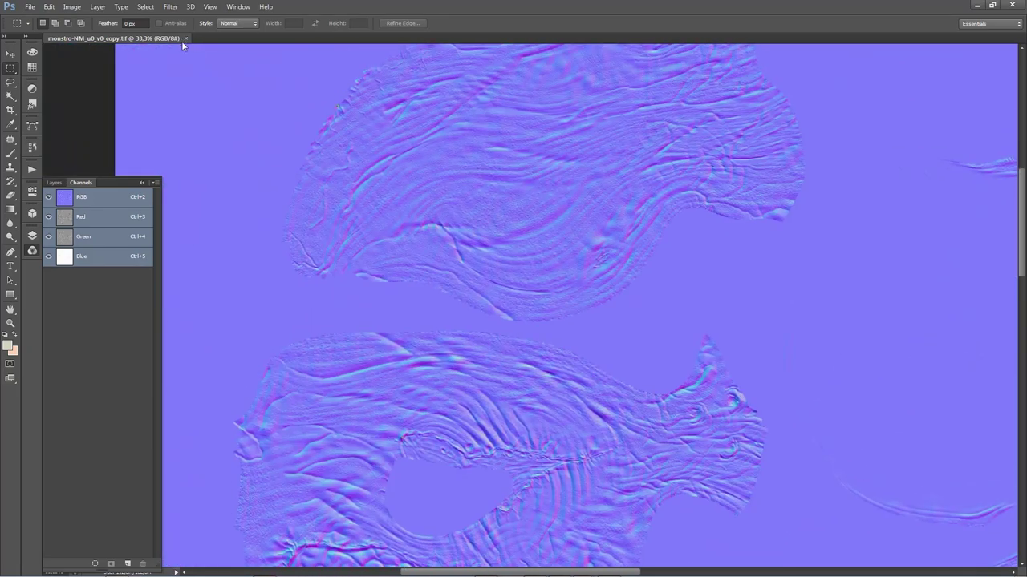
- Save the normal map as the PNG file monstro_normal.png
left_click(30, 7)
left_click(44, 135)
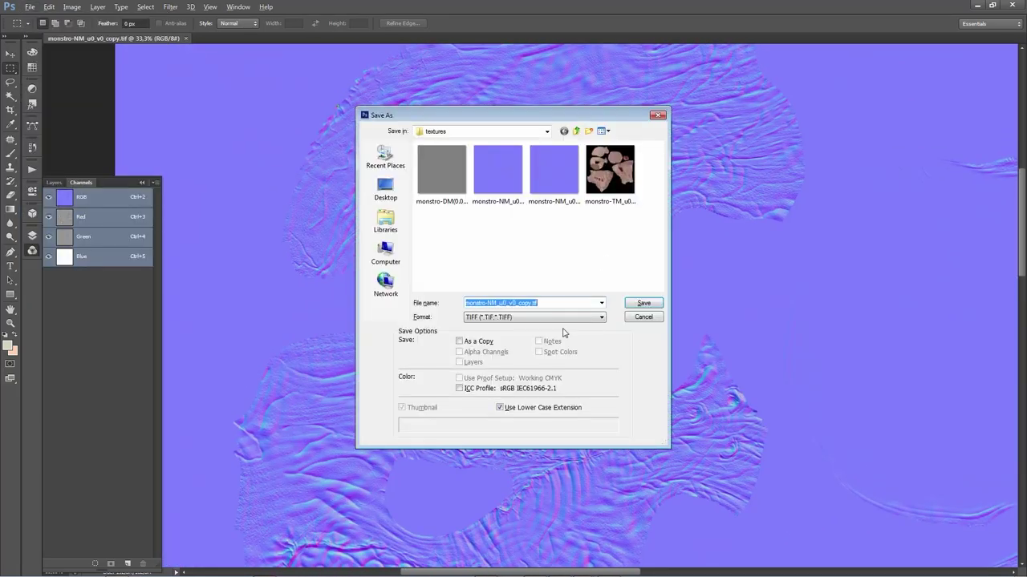
type("monstro_normal")
left_click(600, 317)
left_click(518, 428)
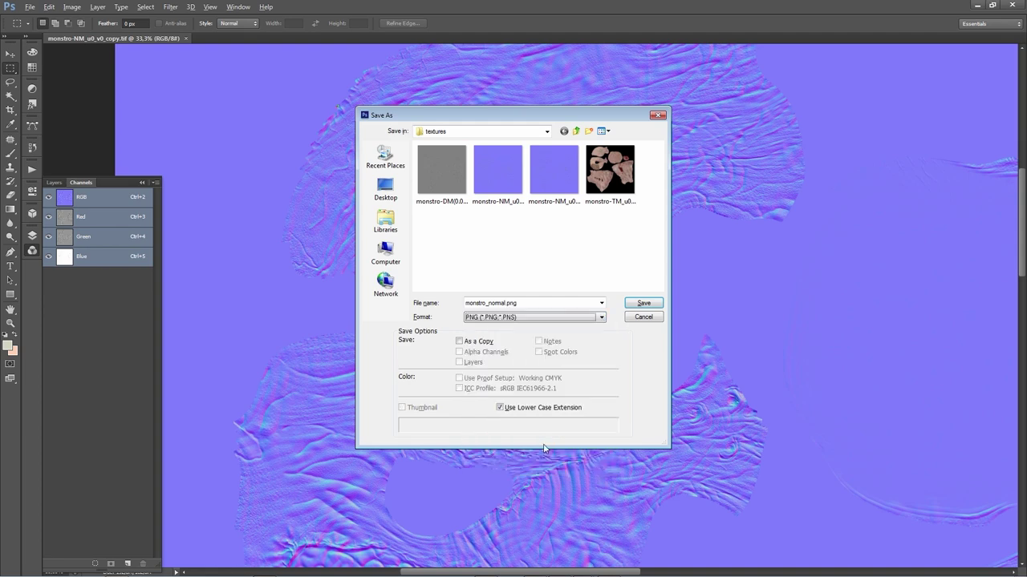
left_click(643, 302)
left_click(548, 178)
- Open the monstro-TM polypaint texture and save it as monstro_diffuse.png
left_click(29, 6)
left_click(49, 28)
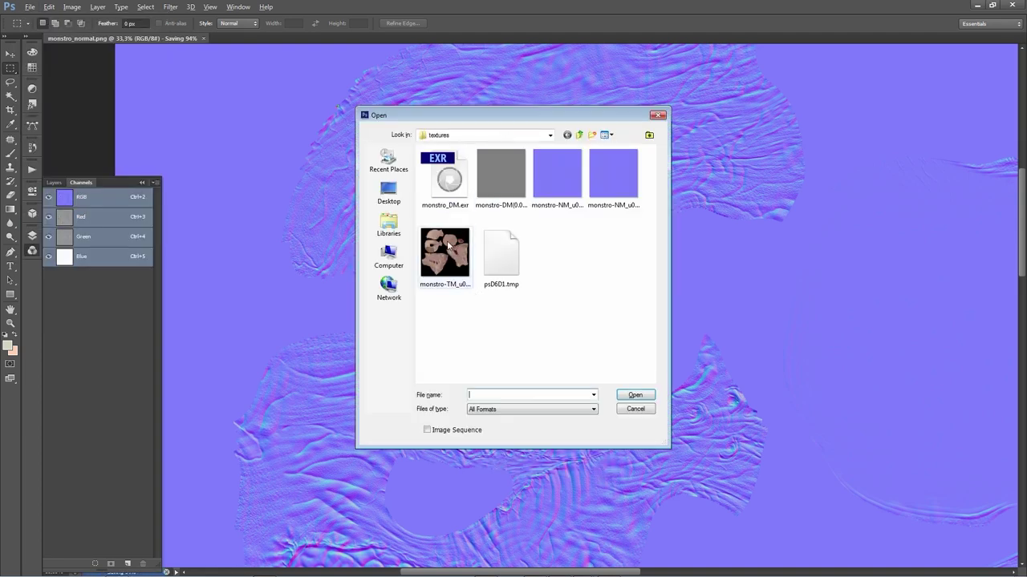
double_click(451, 250)
left_click(30, 6)
left_click(57, 114)
type("mo")
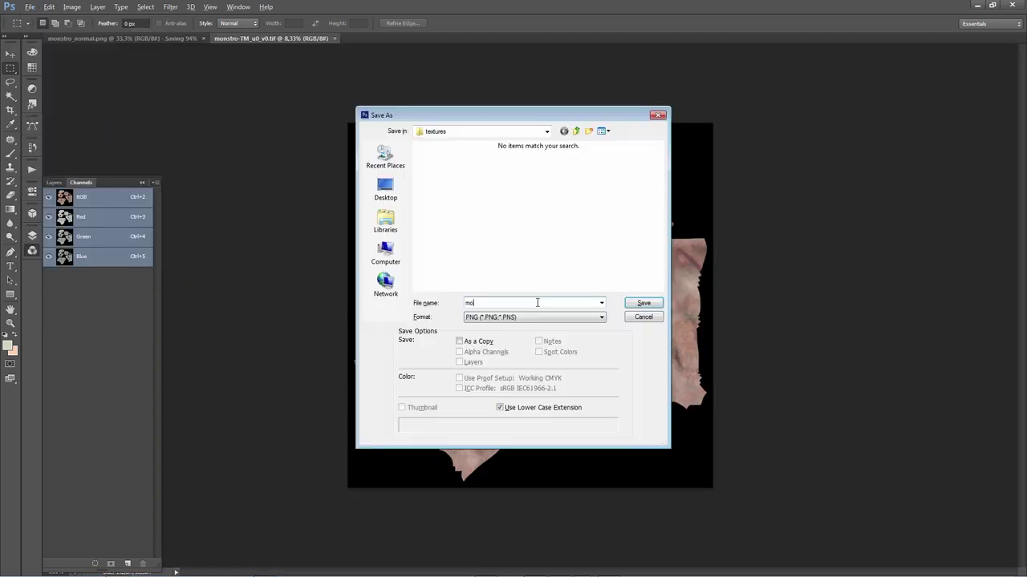
type("ro_diffuse")
key("Return")
left_click(549, 178)
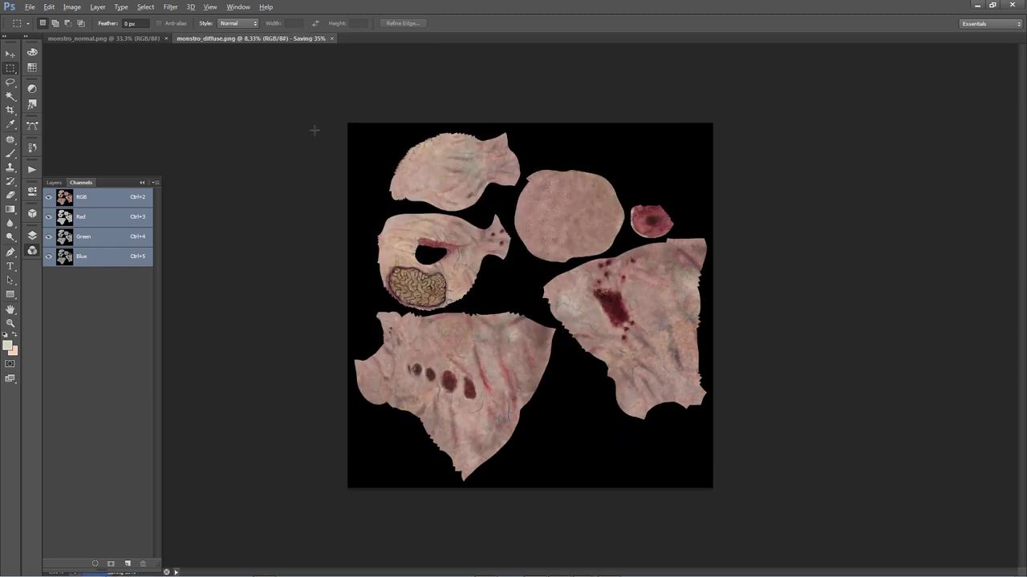
- Compare the sizes of monstro_normal.png and the normal-map copy, then delete the copy
left_click(298, 568)
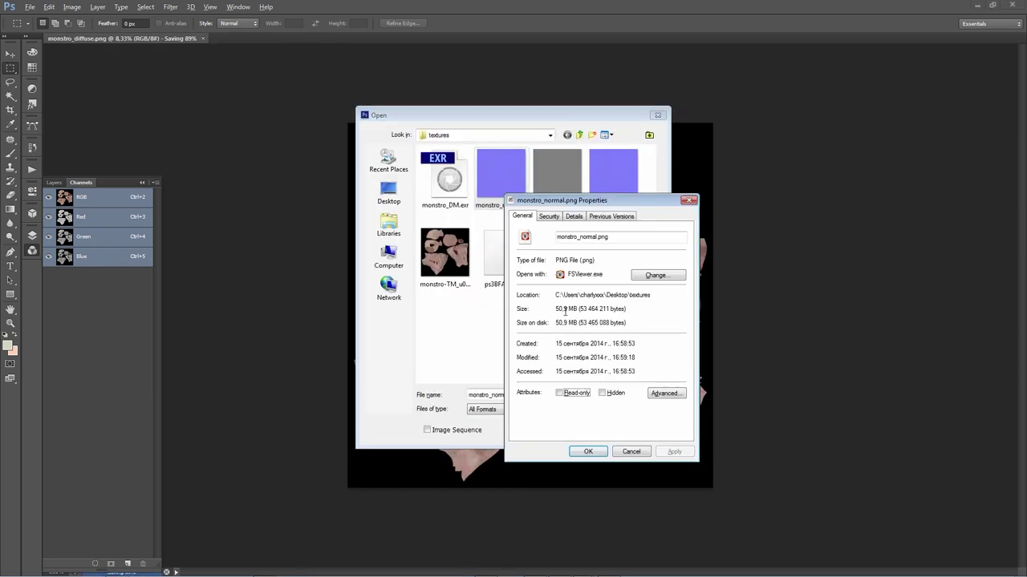
left_click(688, 199)
right_click(625, 185)
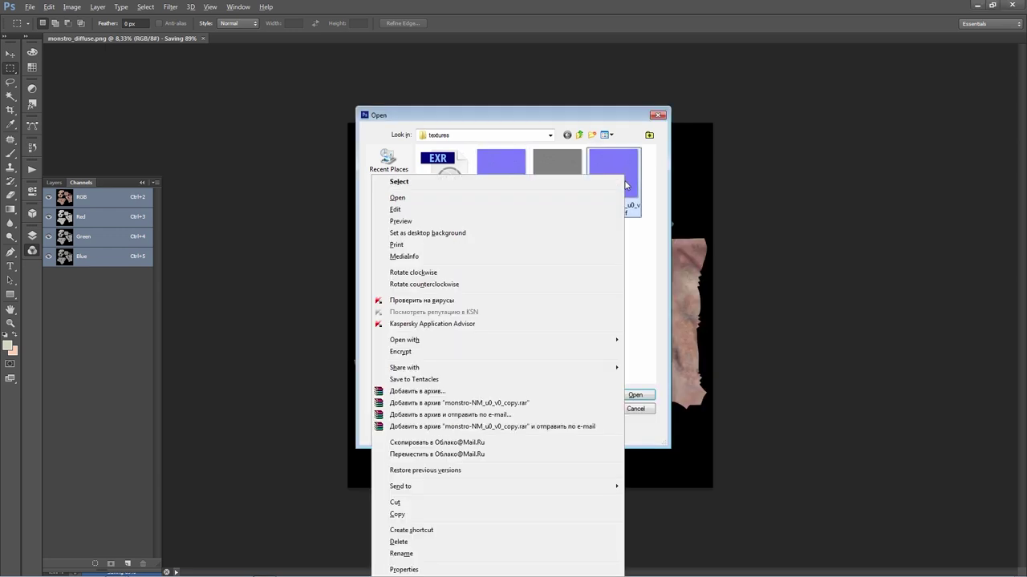
left_click(404, 570)
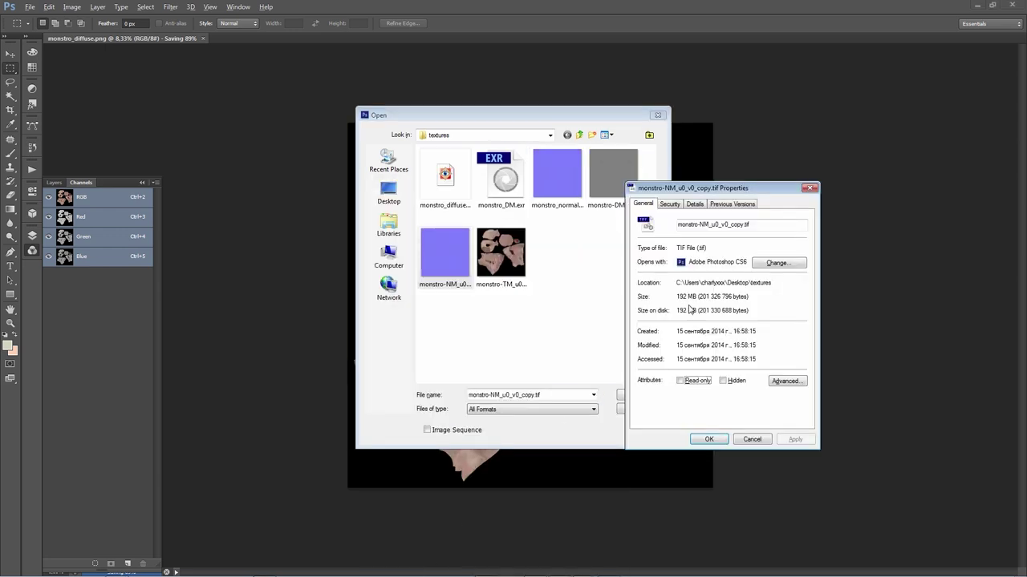
left_click(810, 188)
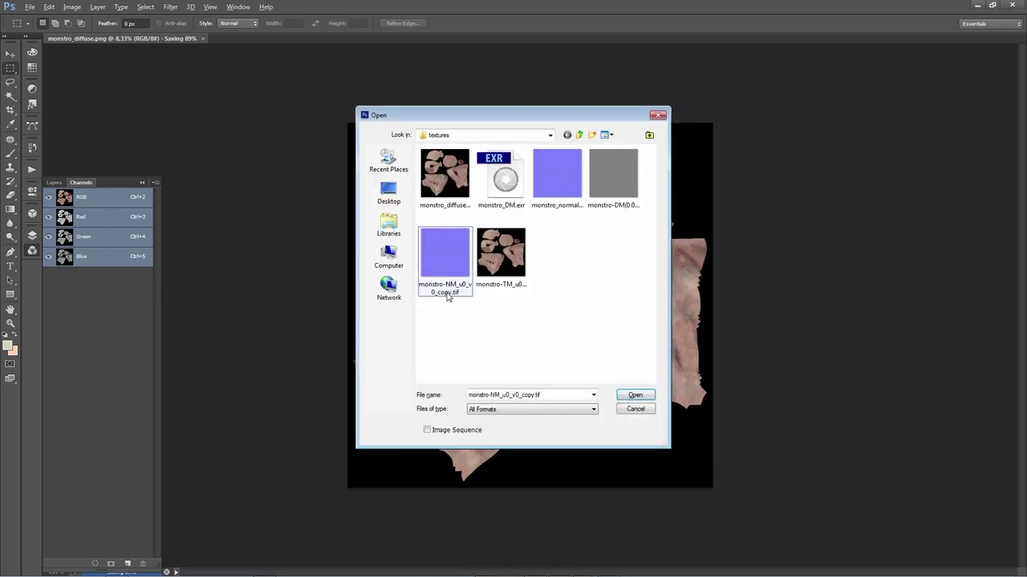
key("Delete")
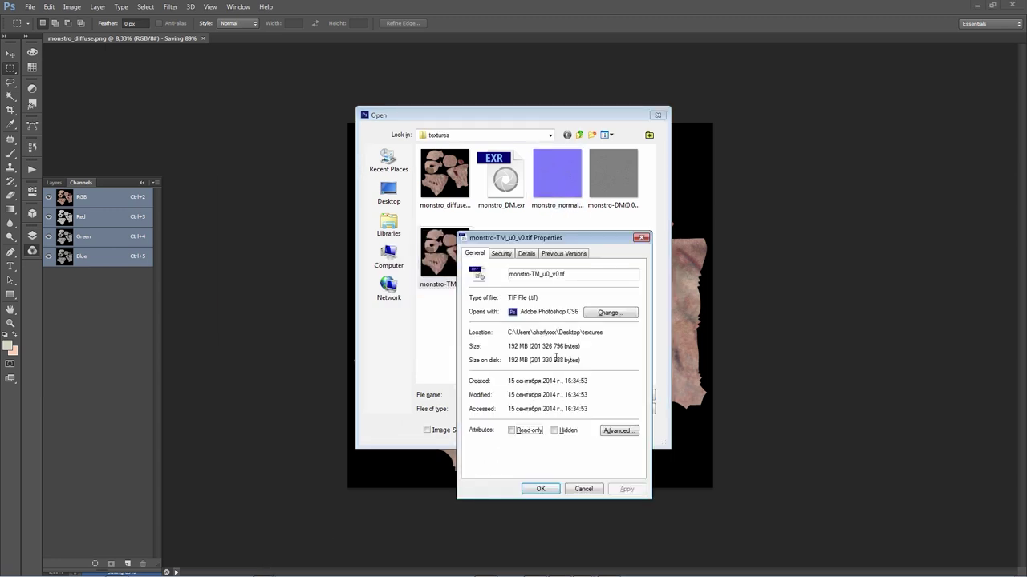
- Check the file size of monstro_diffuse.png in its Properties window
left_click(640, 239)
right_click(440, 170)
left_click(365, 561)
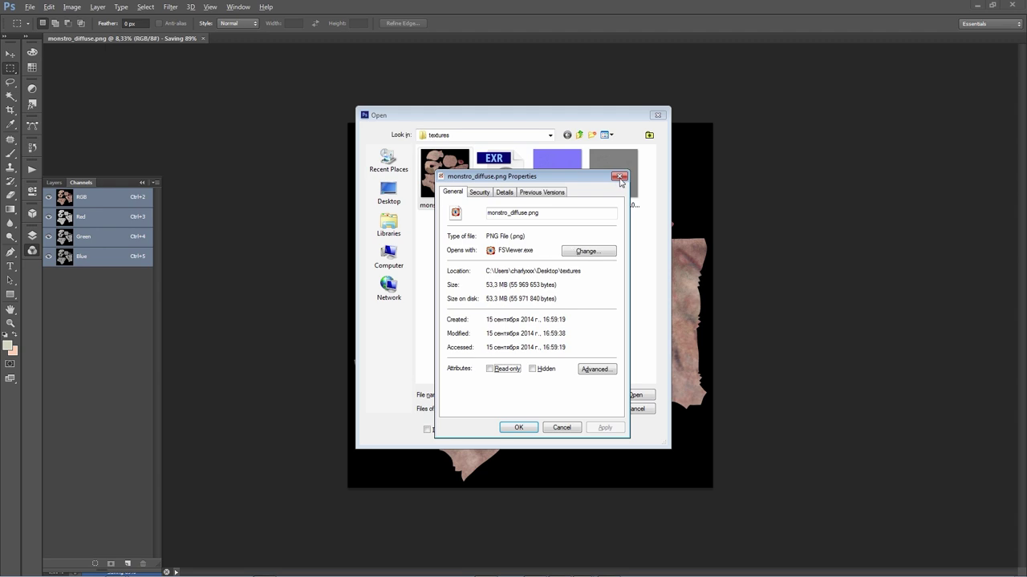
left_click(620, 178)
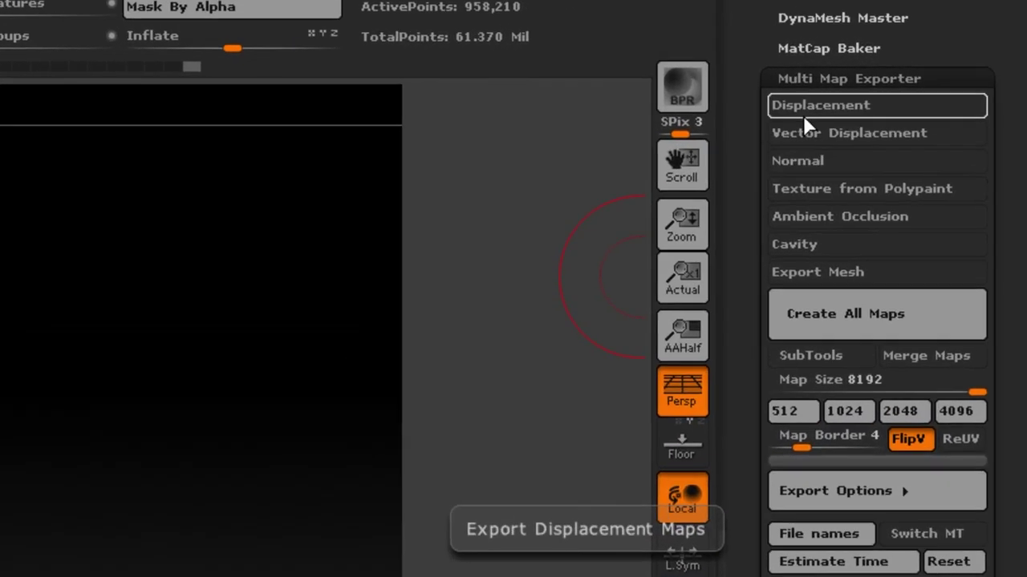
- Export an 8192 displacement map from SubDiv level 1 with SmoothUV and 32Bit on
left_click(892, 89)
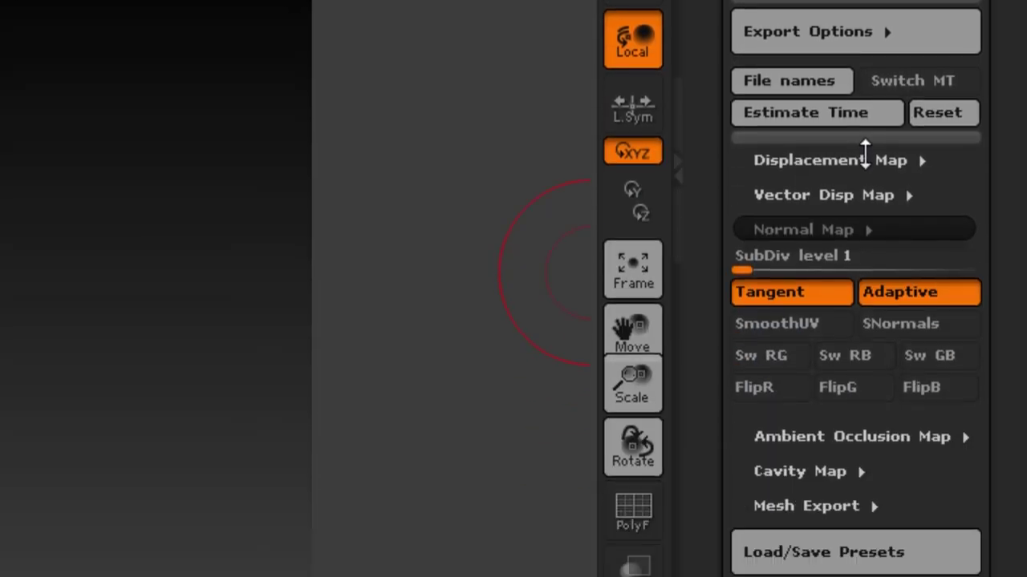
left_click(864, 98)
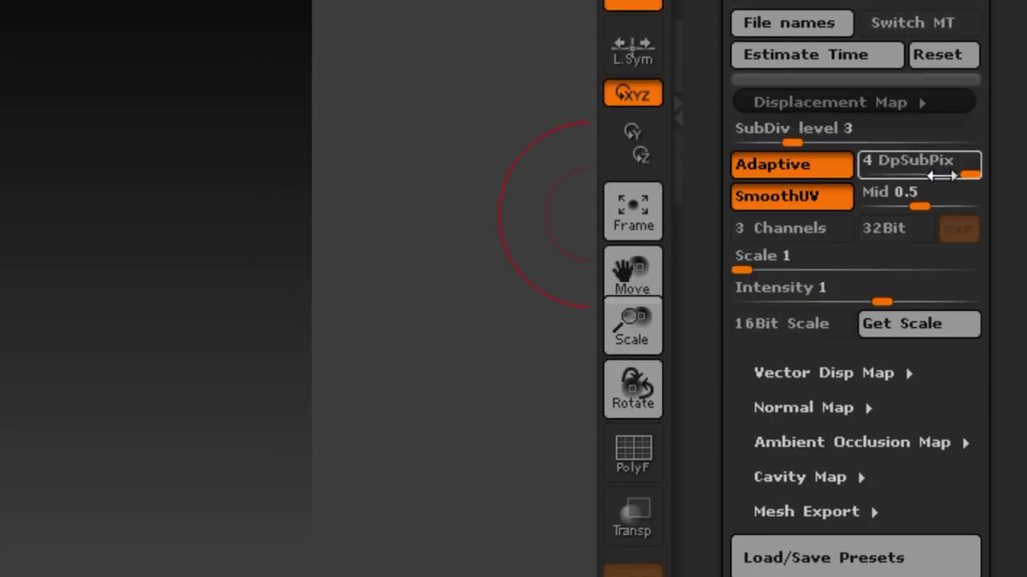
left_click(760, 133)
left_click_drag(760, 133, 731, 130)
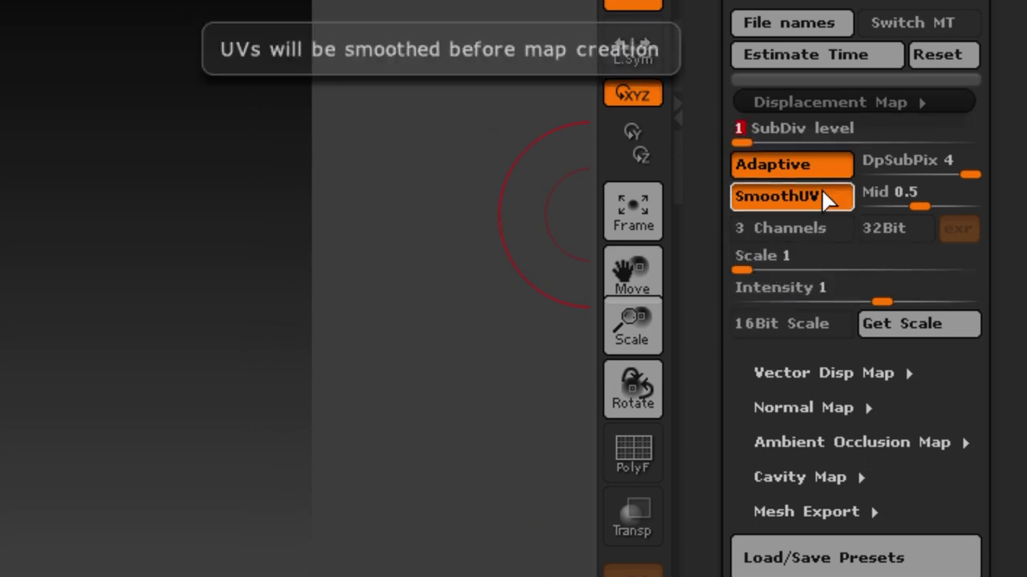
left_click(889, 231)
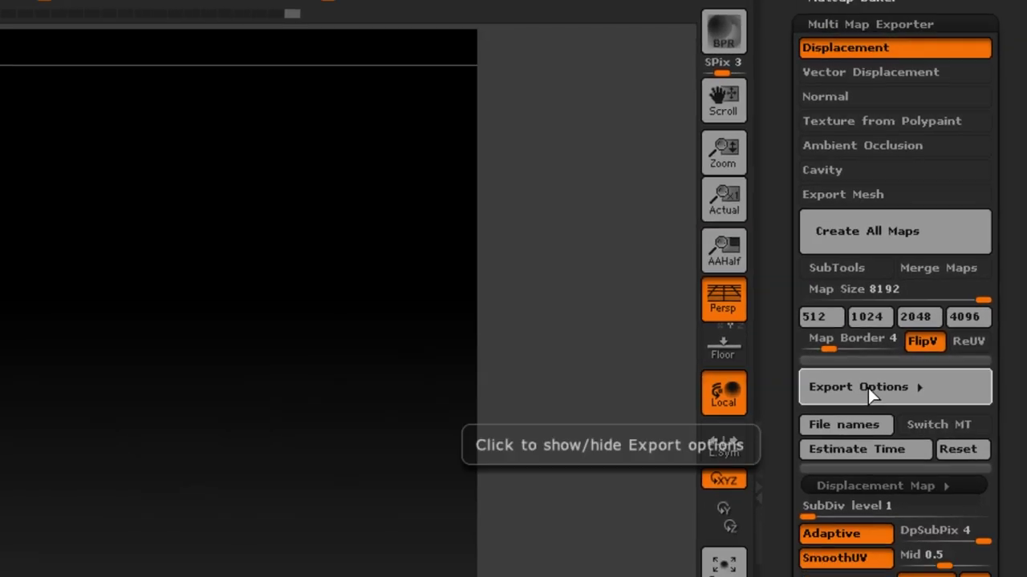
left_click(950, 168)
key("Return")
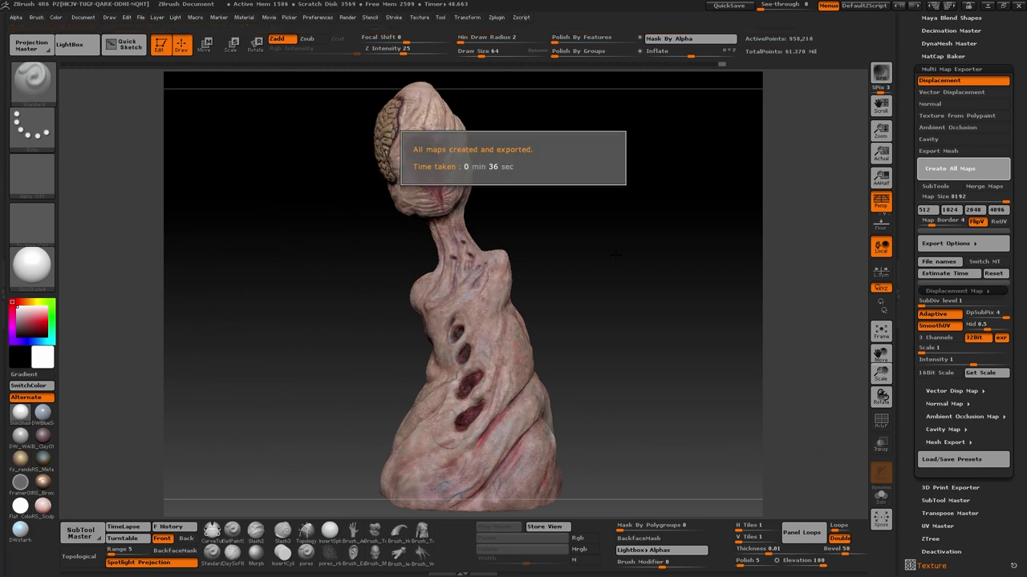
key("alt+Tab")
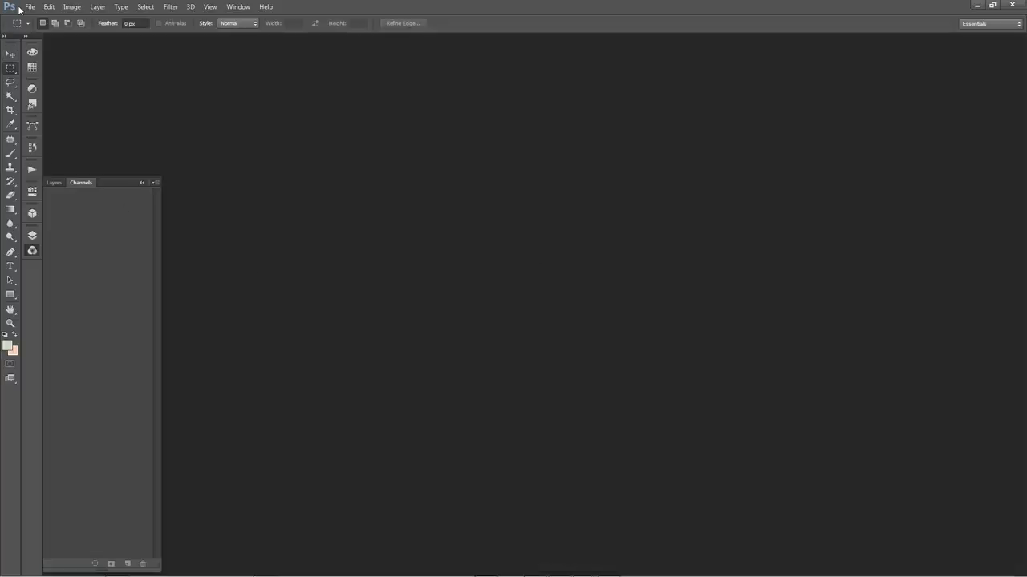
- Open monstro-DM8192_u0_v0.tif and fit the whole map in view
left_click(30, 7)
left_click(36, 28)
double_click(553, 173)
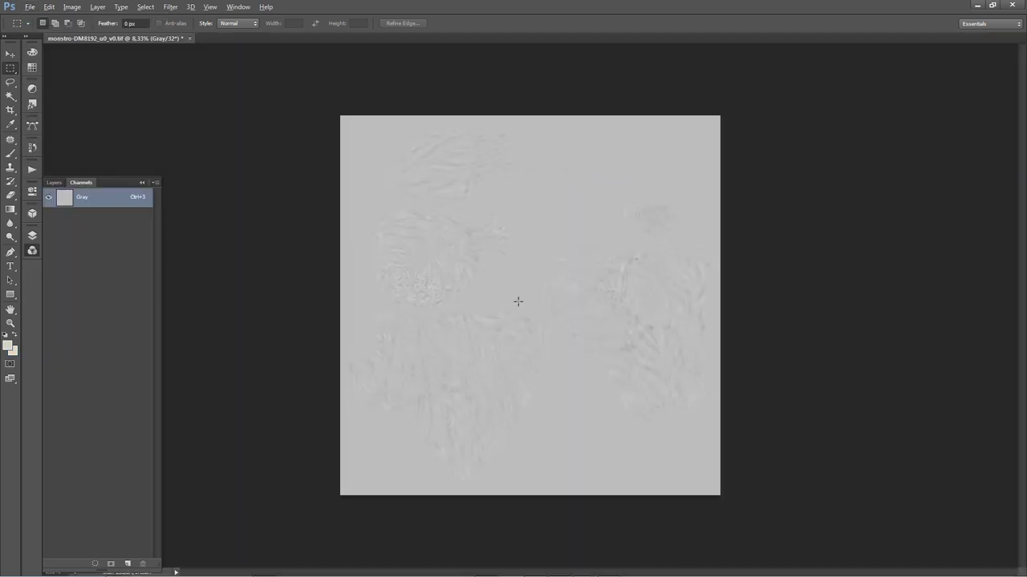
scroll("up", 3)
scroll("up", 3)
left_click_drag(693, 277, 802, 392)
key("ctrl+0")
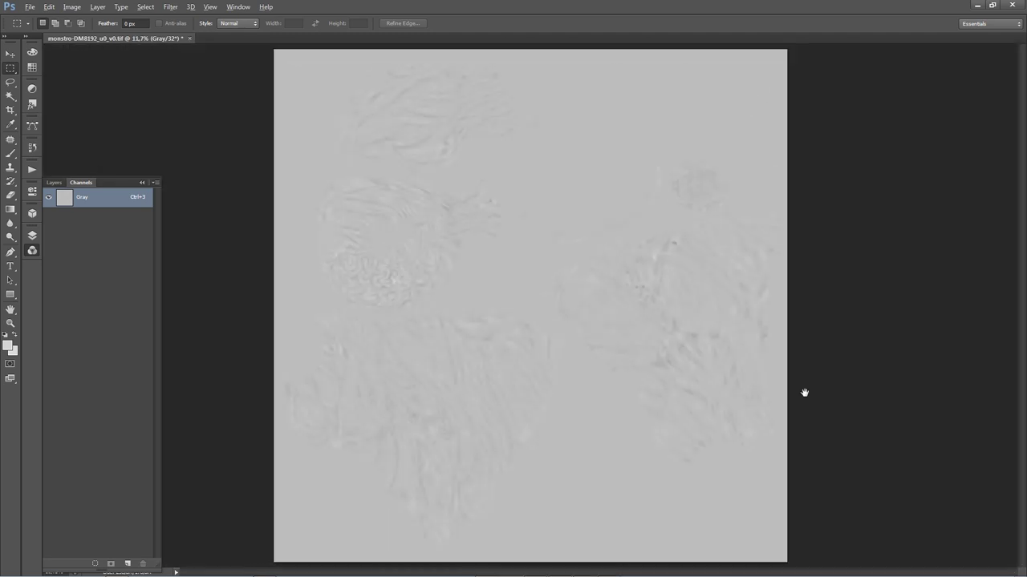
- Inspect the displacement map with a temporary contrast boost, then undo it
scroll("up", 3)
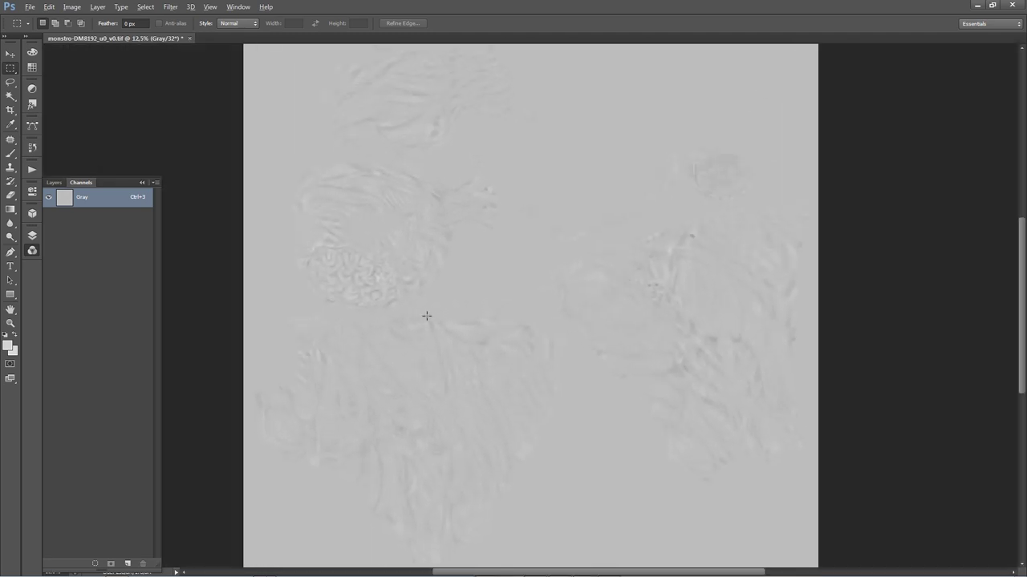
scroll("down", 3)
scroll("up", 3)
scroll("down", 3)
scroll("down", 3)
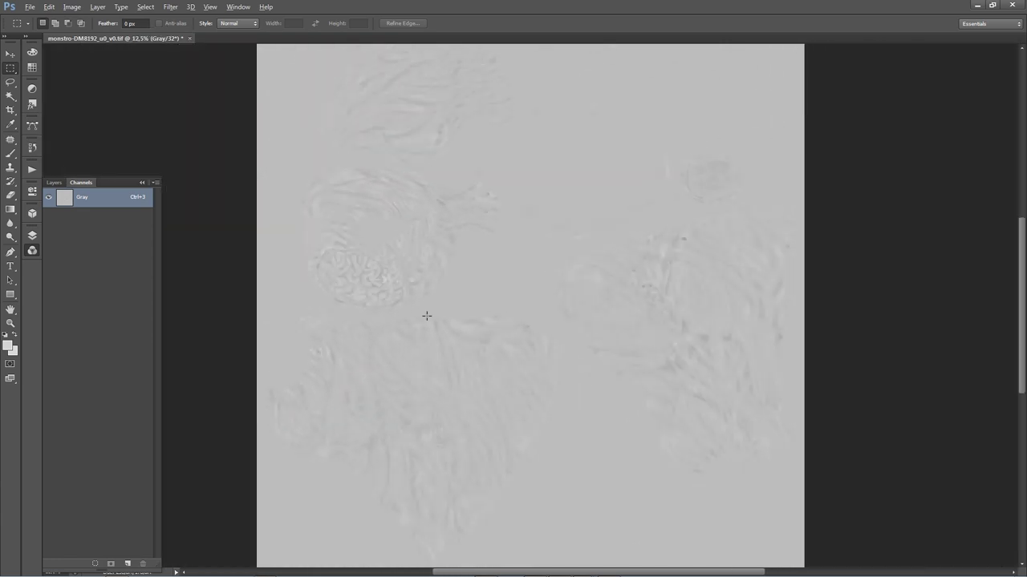
key("ctrl+shift+l")
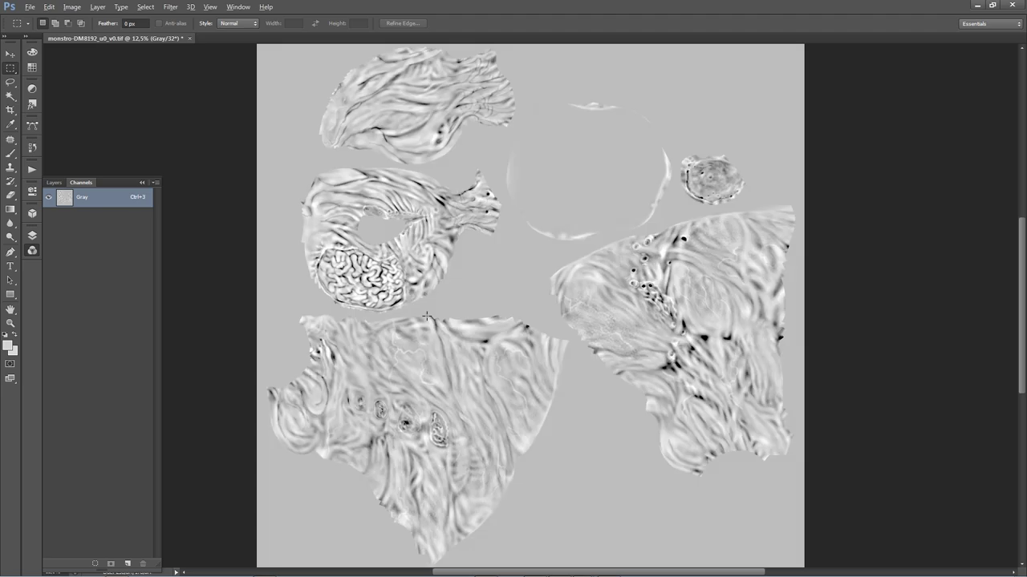
scroll("up", 3)
left_click_drag(751, 341, 780, 386)
scroll("down", 3)
scroll("down", 3)
scroll("down", 3)
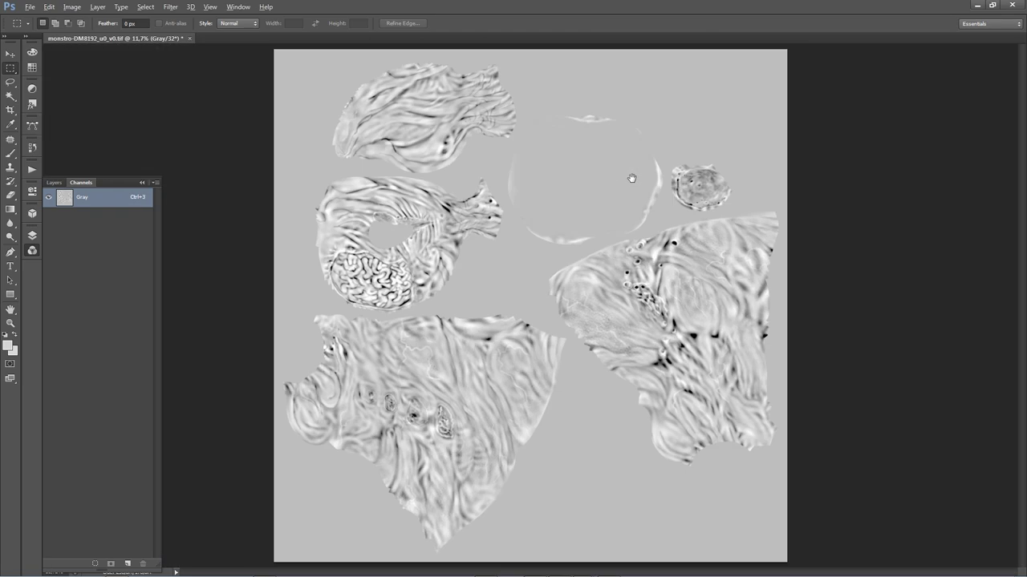
key("ctrl+z")
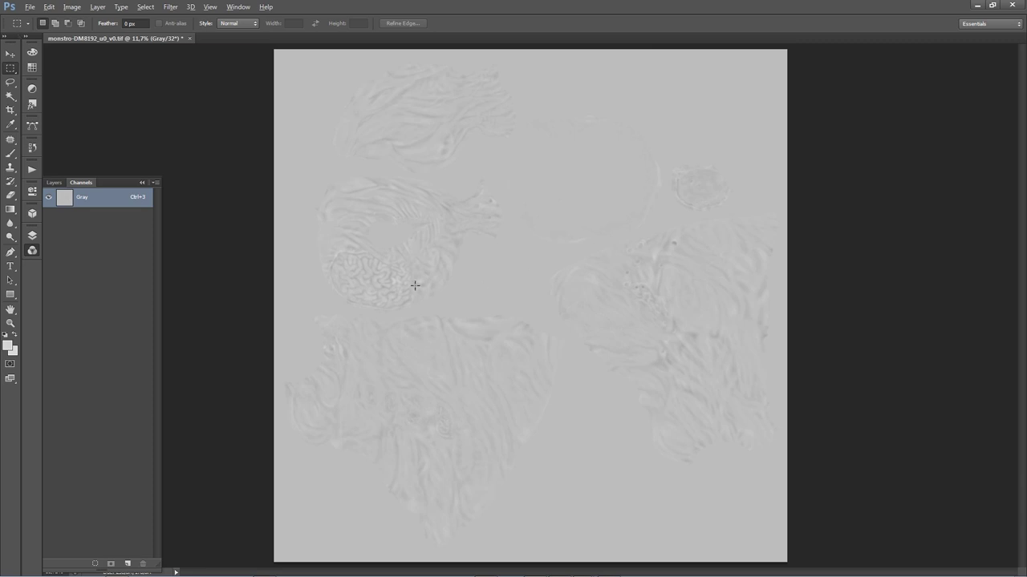
- Convert the displacement map from Grayscale to RGB Color mode
left_click(29, 8)
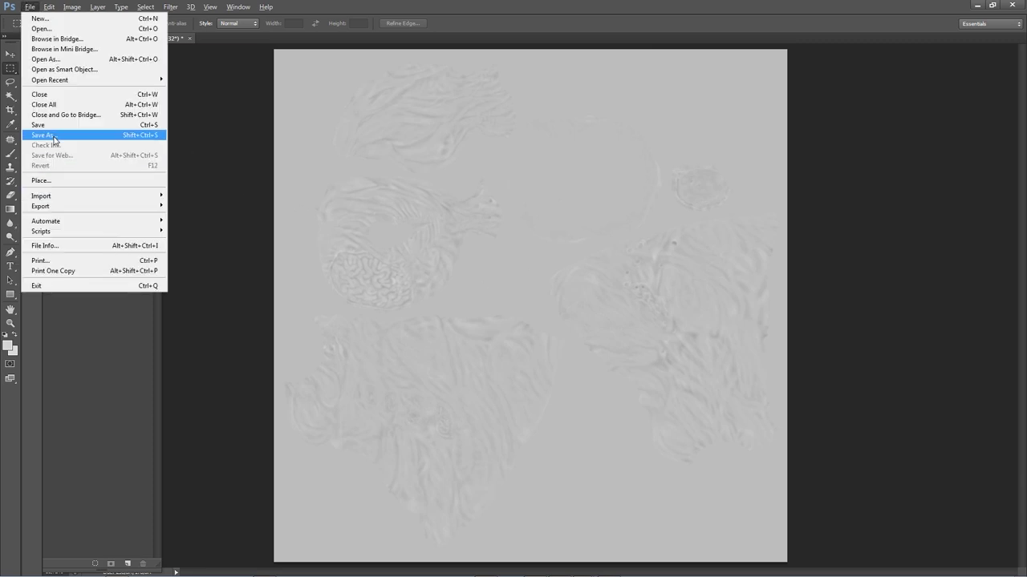
left_click(54, 134)
key("Escape")
left_click(141, 16)
mouse_move(151, 42)
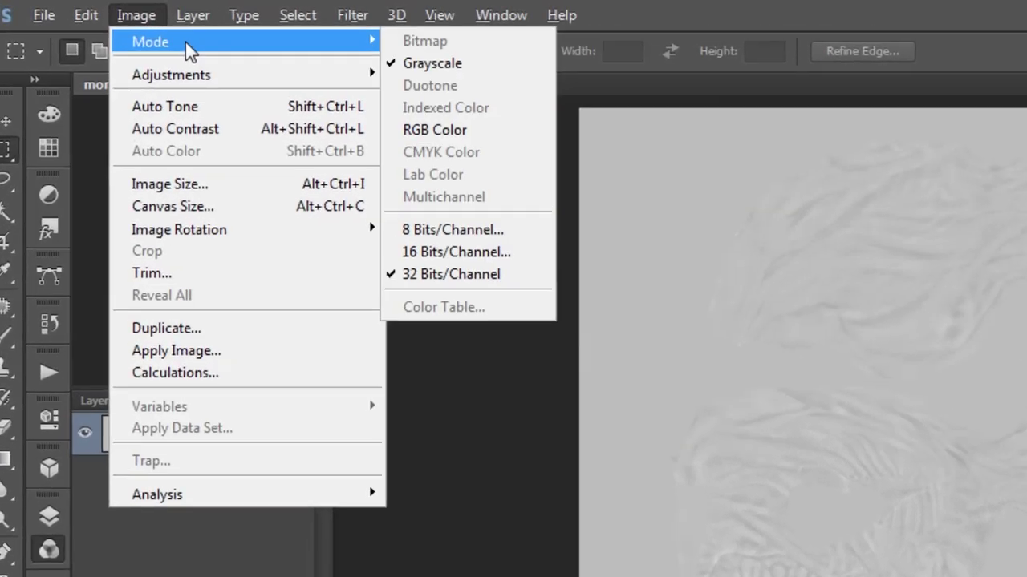
left_click(501, 135)
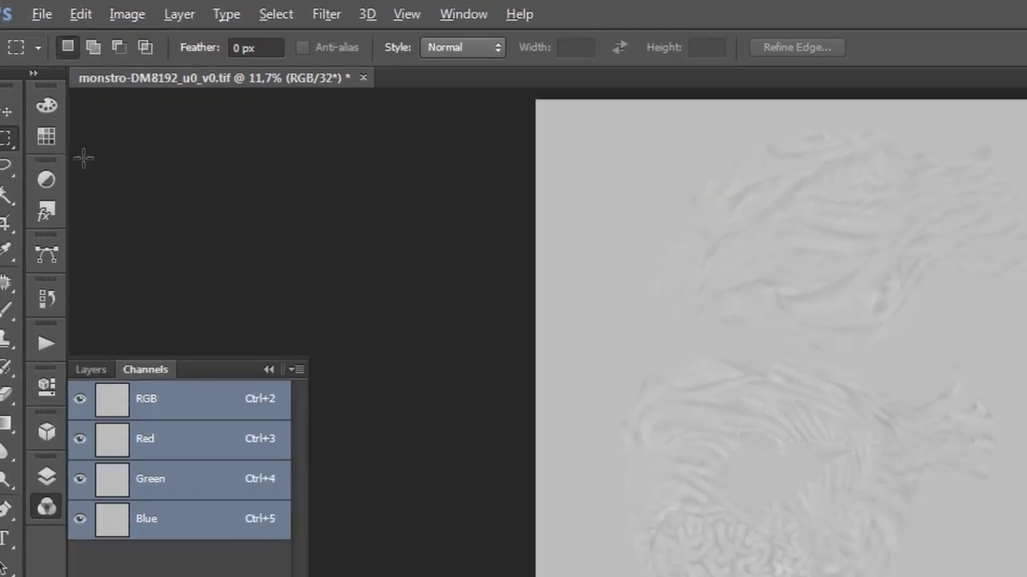
- Save the RGB displacement map in OpenEXR format as monstro_displace.exr
left_click(37, 11)
left_click(54, 134)
left_click(493, 318)
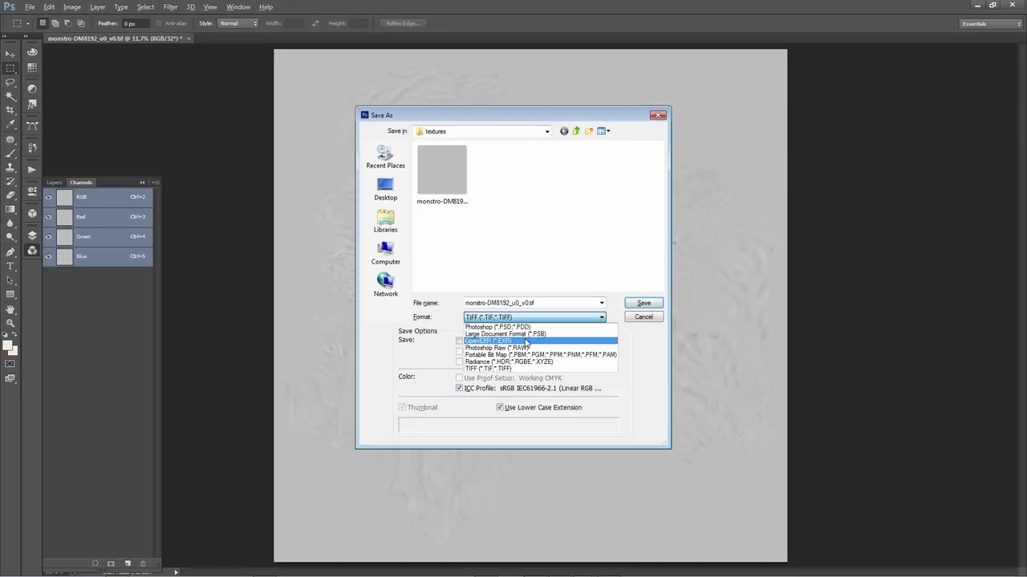
left_click(525, 341)
type("monstro_")
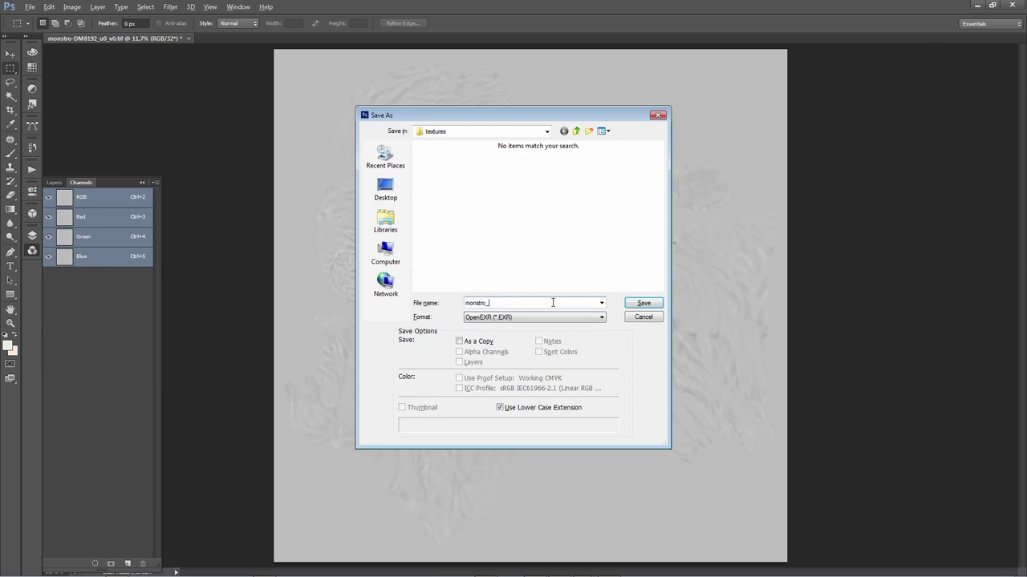
key("Return")
left_click(537, 181)
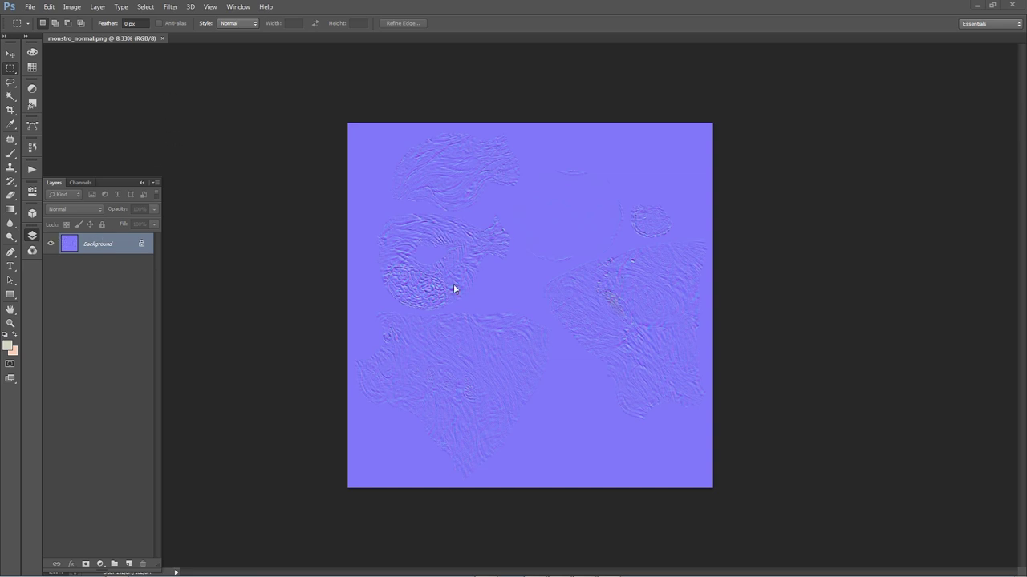
- Desaturate the normal map, apply High Pass radius 3, and set Levels black input to 107
key("ctrl+shift+u")
key("ctrl+plus")
key("ctrl+plus")
key("ctrl+plus")
left_click(170, 6)
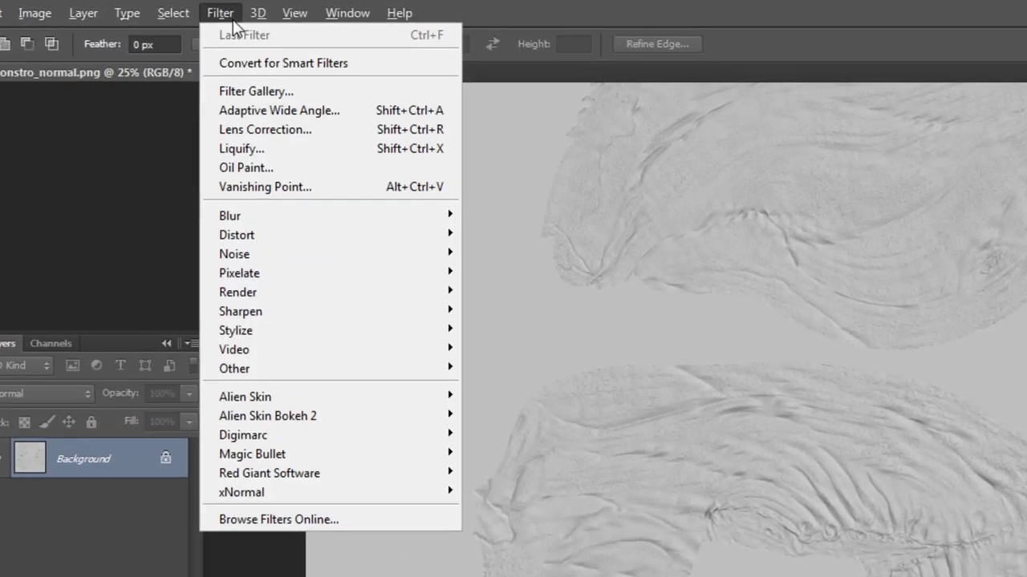
left_click(240, 298)
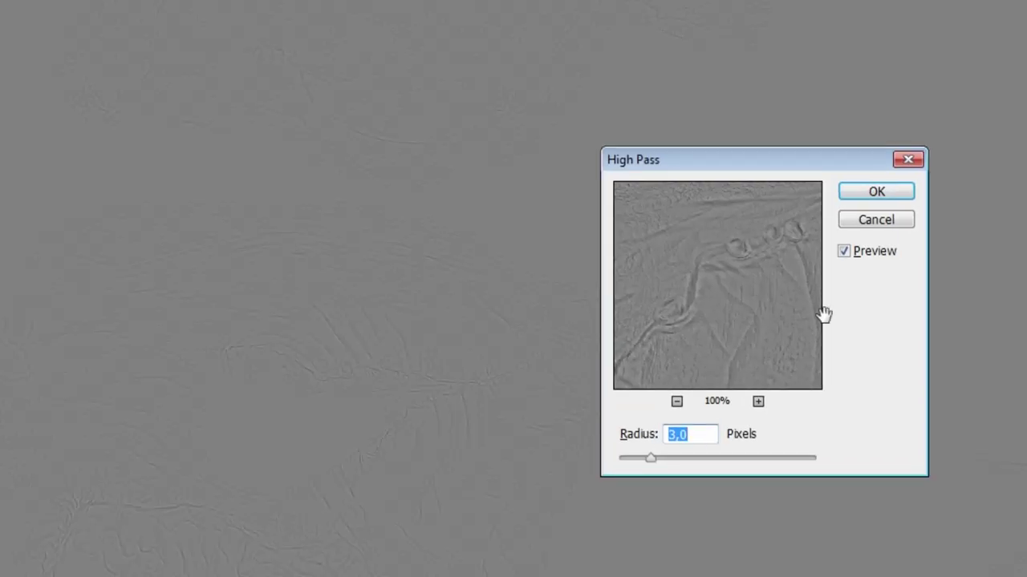
left_click(876, 191)
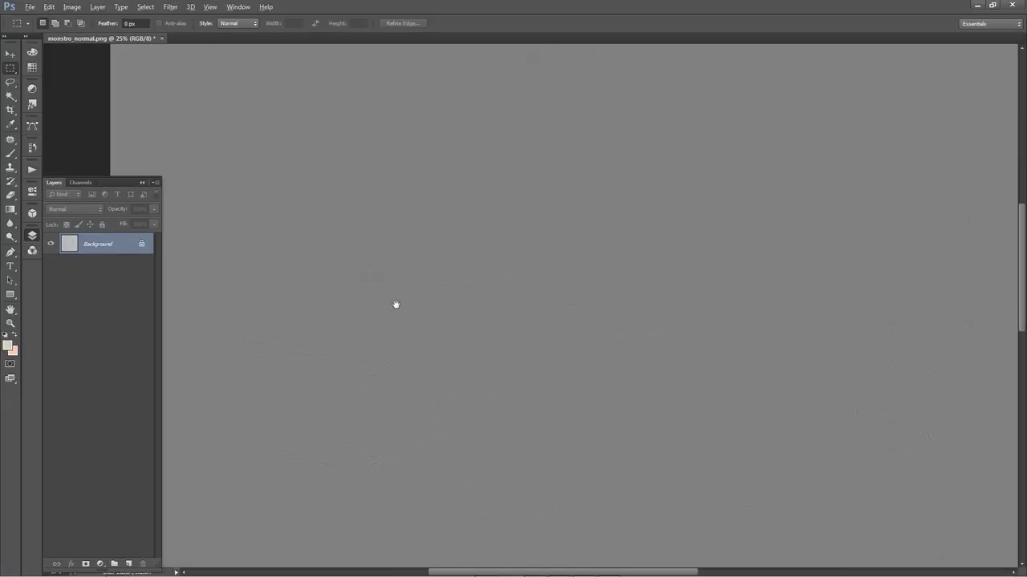
key("ctrl+l")
left_click_drag(429, 340, 553, 374)
- Save the grey bump image as the PNG monstro_bump
key("Escape")
left_click(29, 7)
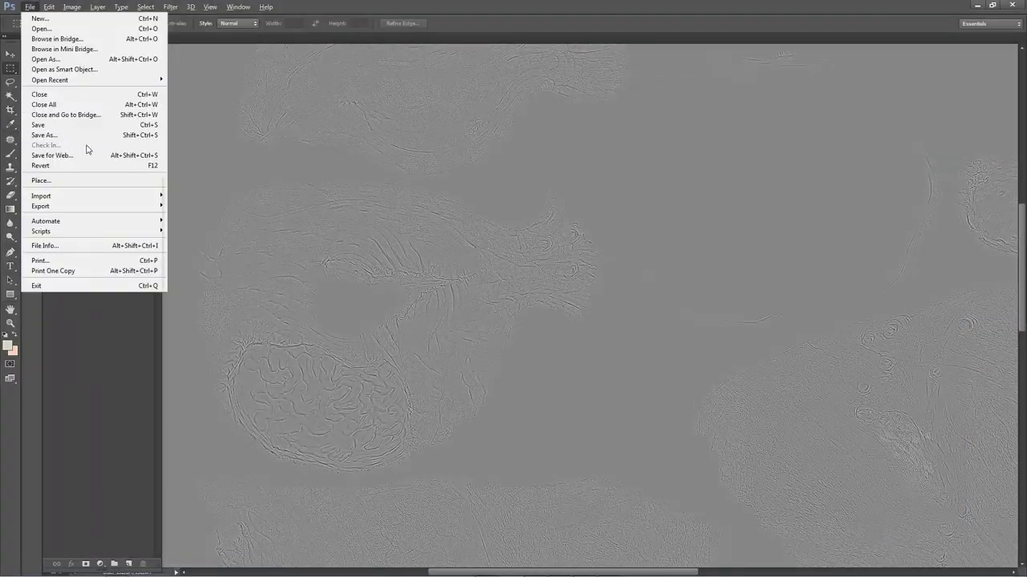
left_click(66, 138)
left_click(511, 318)
double_click(541, 304)
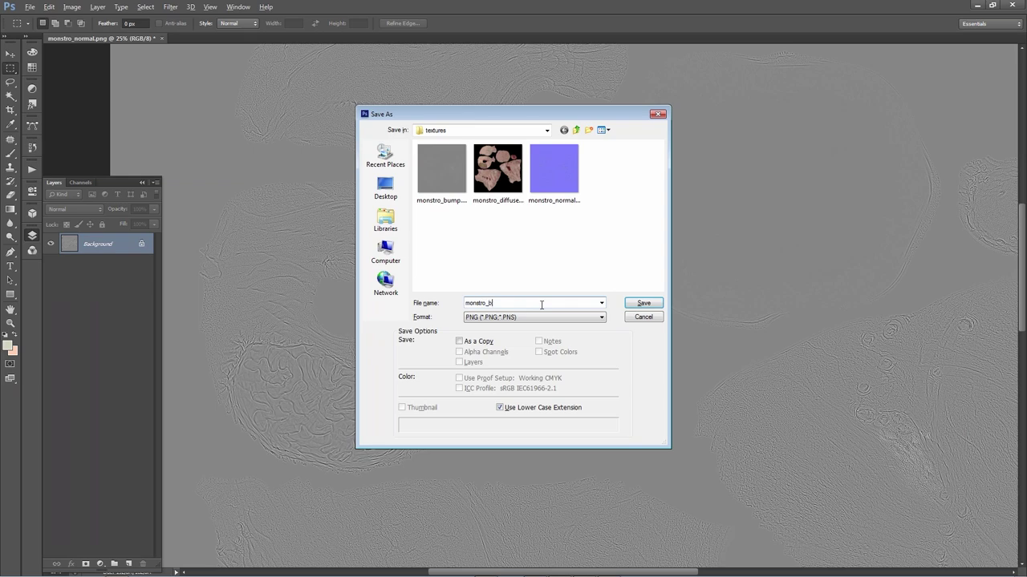
type("p")
key("Return")
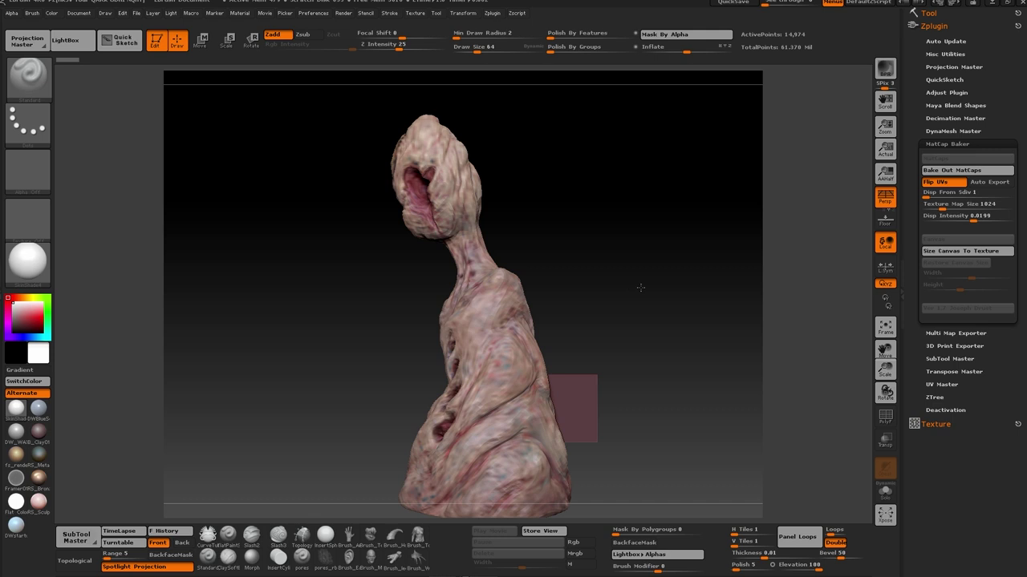
- Turn off Colorize under Tool > Polypaint so the model loses its polypaint colouring
key("shift")
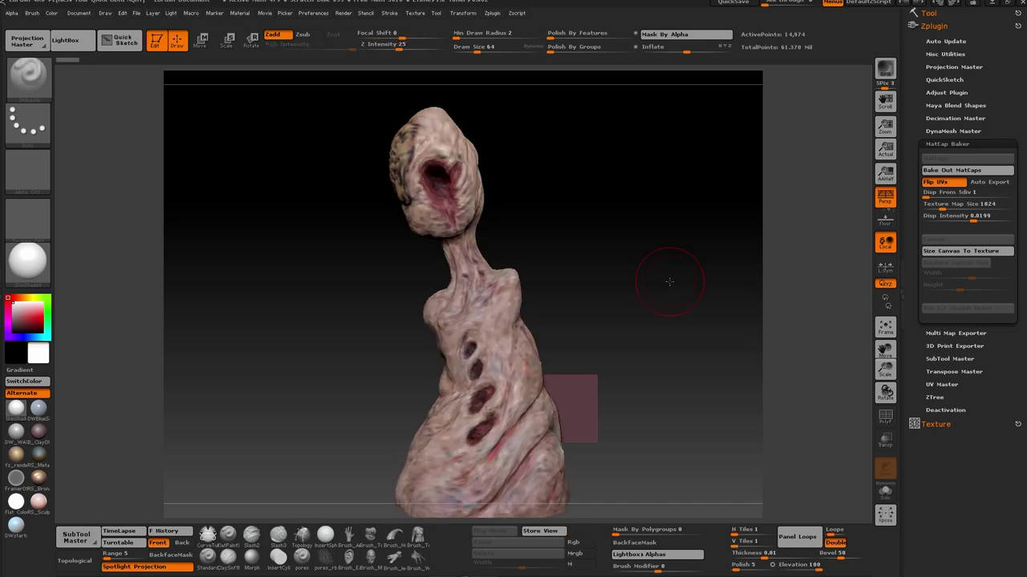
left_click(926, 13)
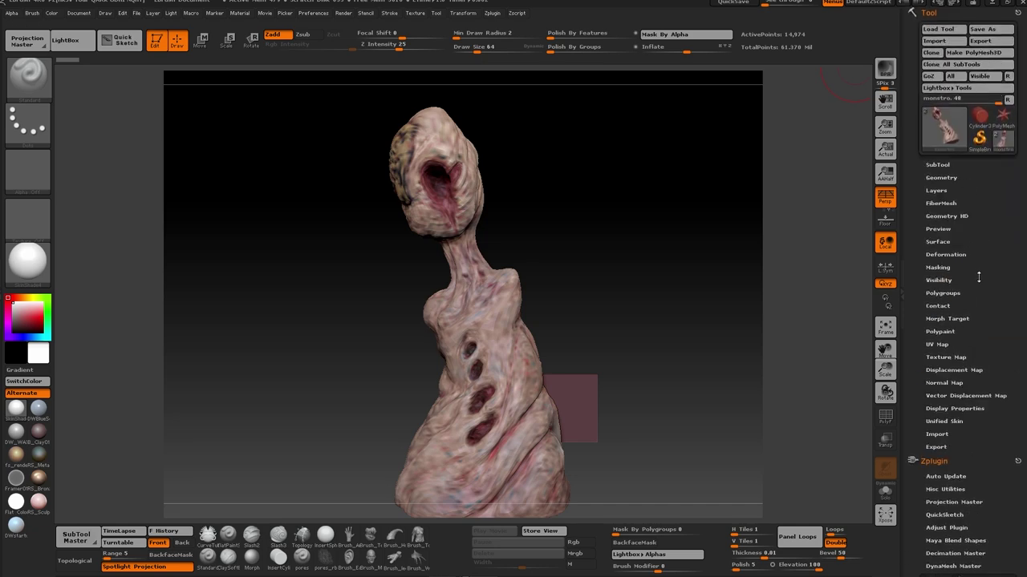
scroll("down", 3)
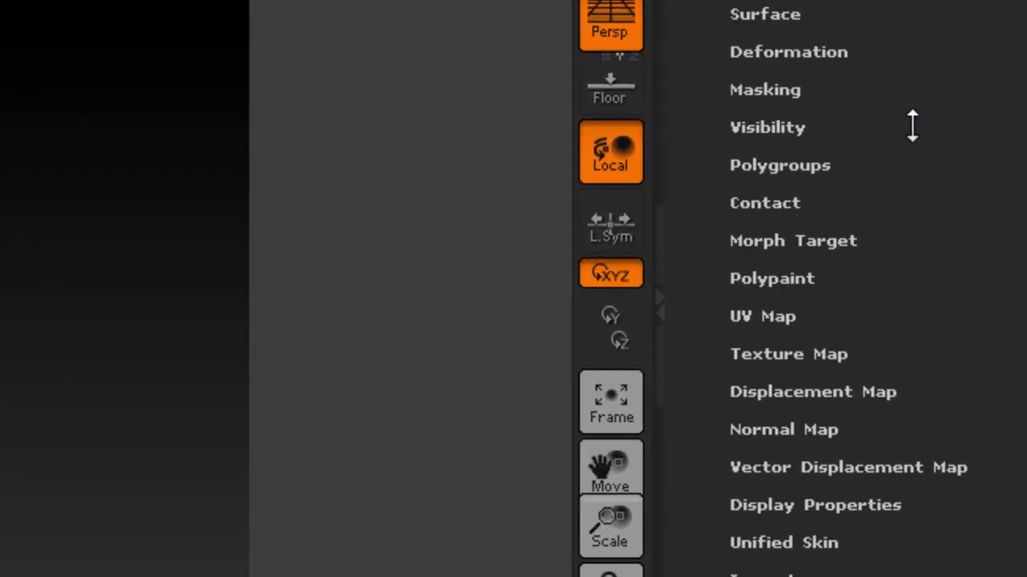
left_click(959, 243)
left_click(874, 313)
scroll("down", 3)
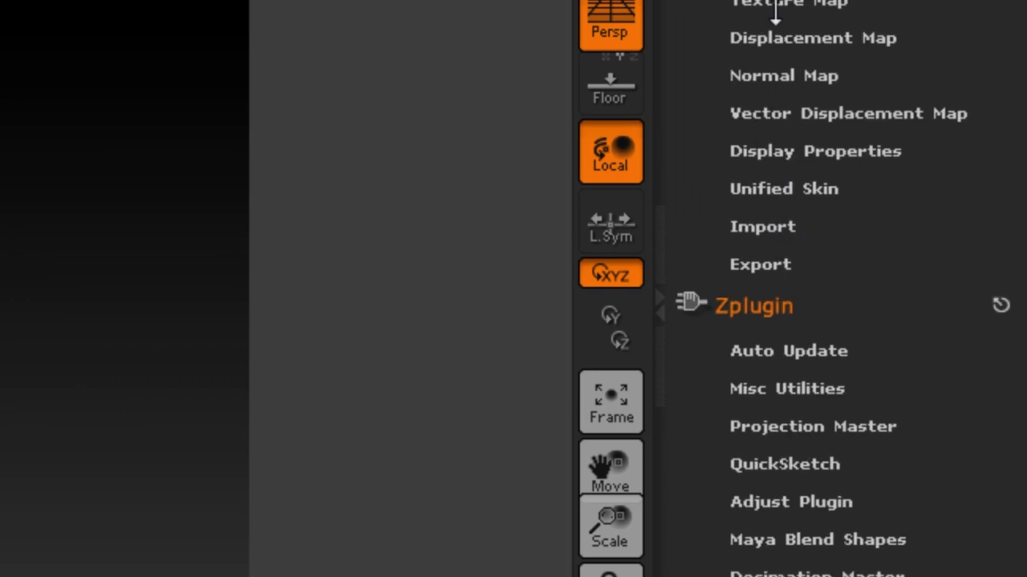
- Create a new blank texture for the model with New Txtr in Texture Map
left_click(774, 4)
scroll("up", 3)
scroll("up", 3)
left_click(885, 207)
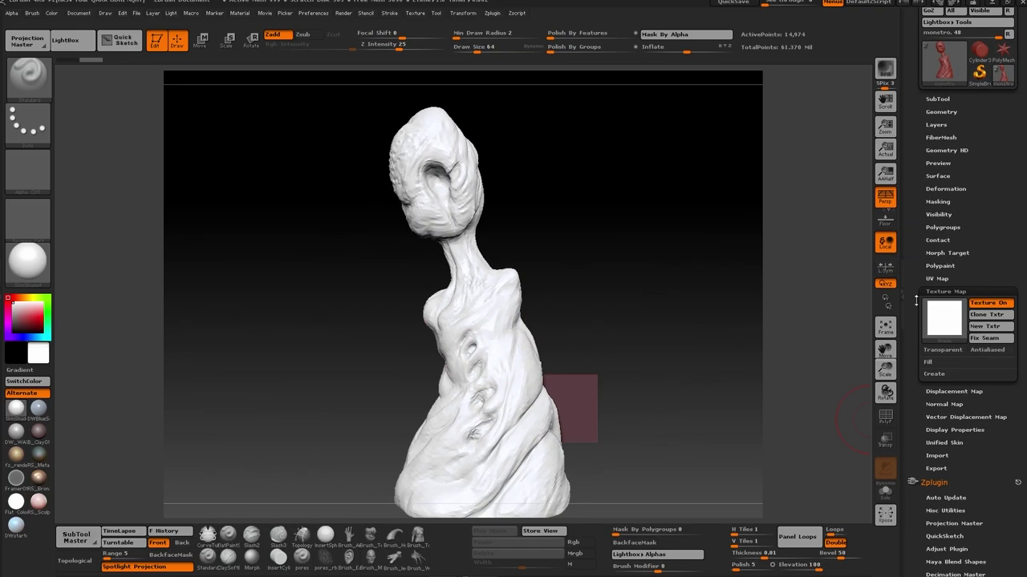
scroll("down", 3)
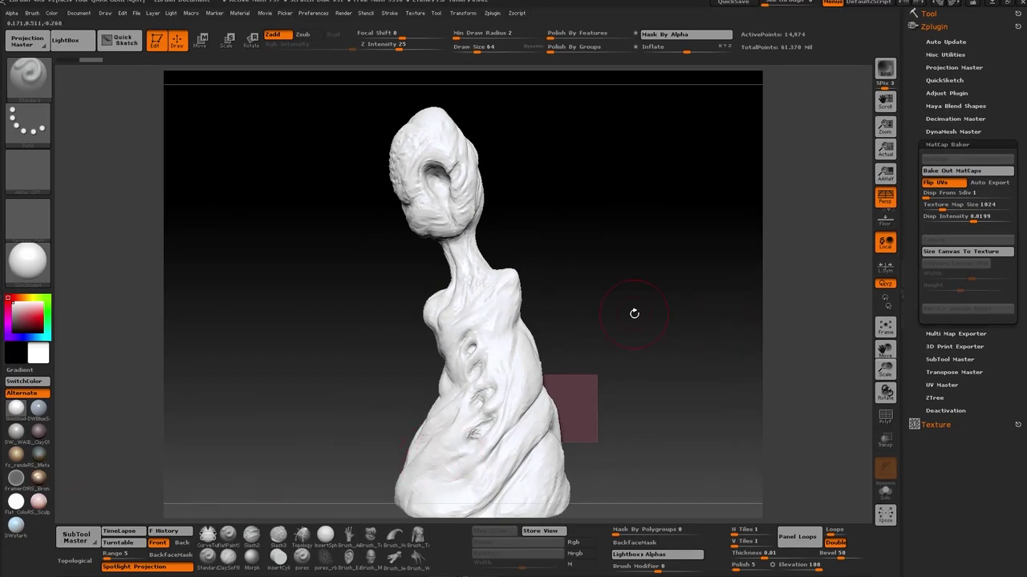
key("alt+Tab")
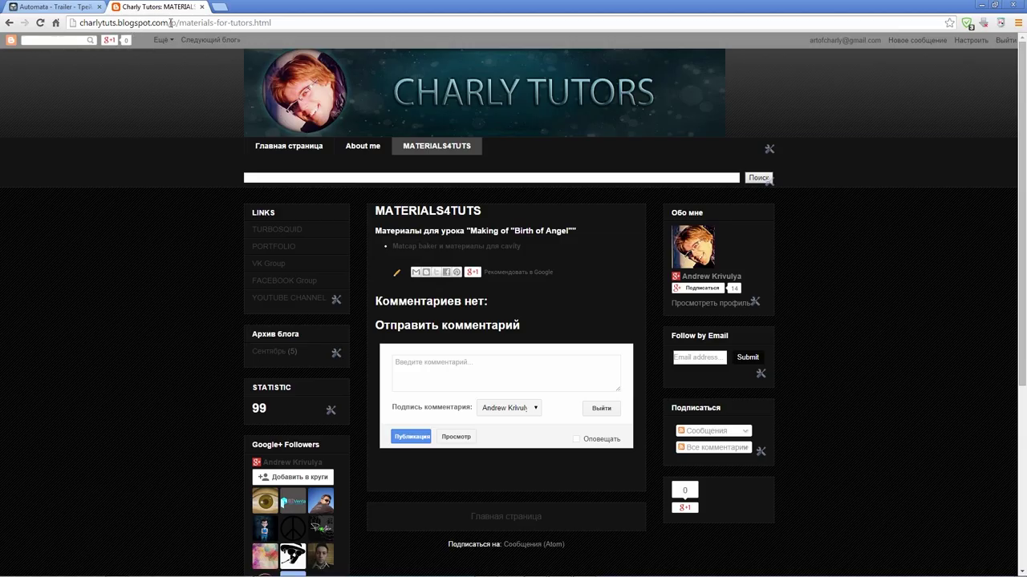
- Reload the MATERIALS4TUTS blog page that links the MatCap baker and cavity materials
left_click(435, 148)
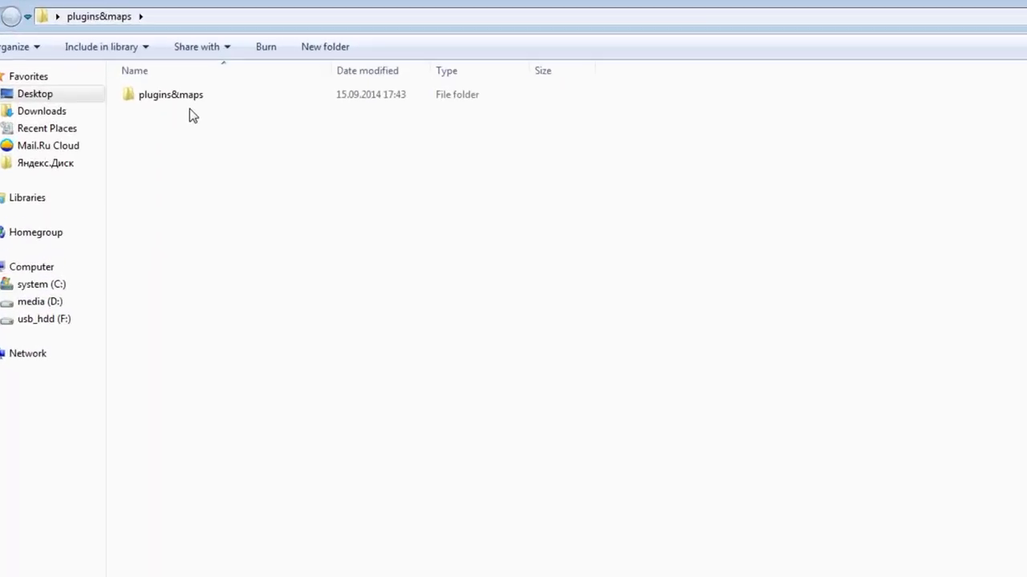
- Open plugins&maps > PLUGs and select both MatCapBaker.zsc and MatCapBakerData
double_click(132, 72)
double_click(128, 73)
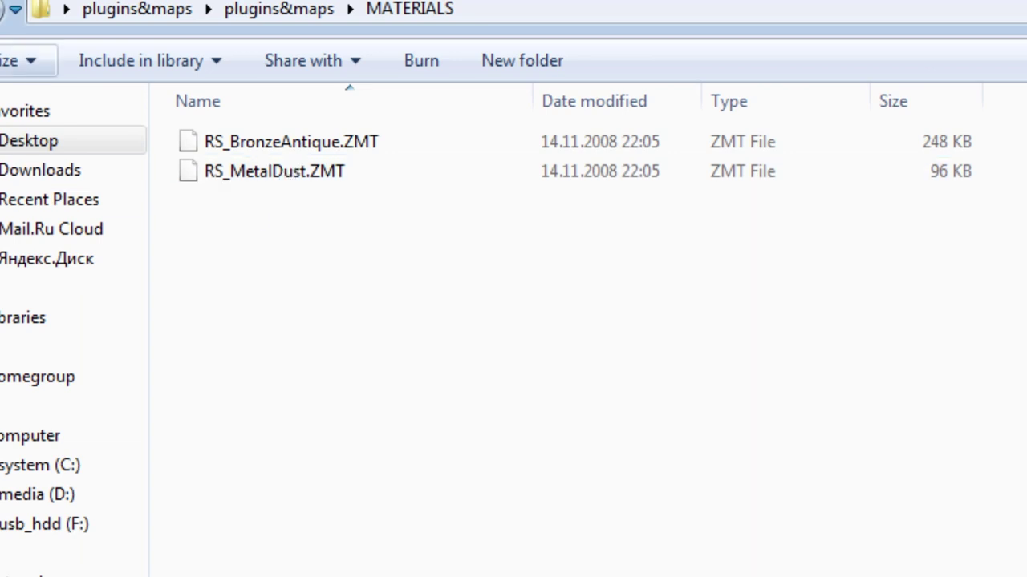
key("BackSpace")
double_click(213, 172)
left_click_drag(174, 110, 93, 64)
left_click(173, 165)
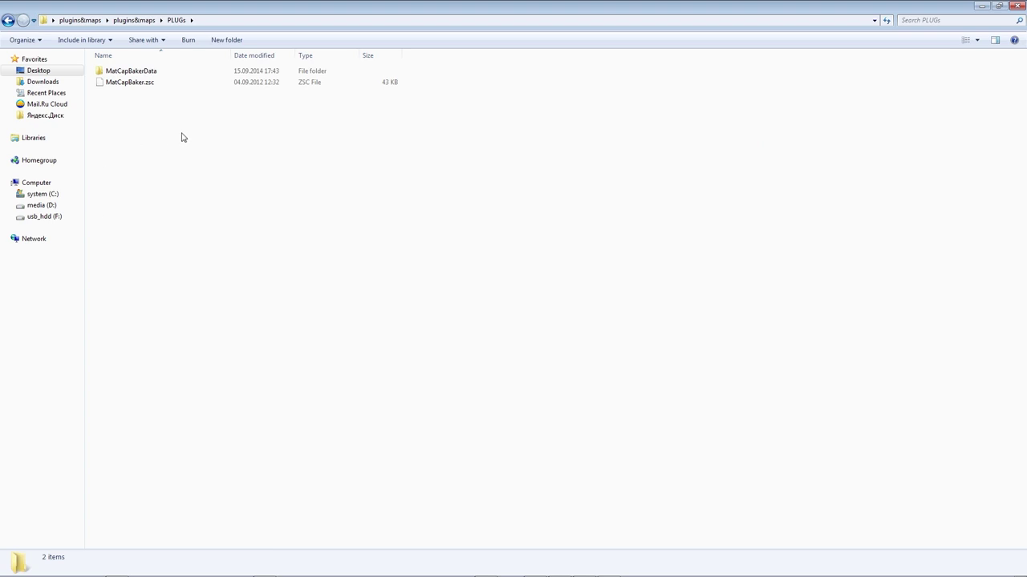
left_click_drag(195, 113, 121, 96)
left_click(183, 162)
left_click_drag(182, 162, 96, 68)
- Paste the plugin into ZBrush 4R6\ZStartup\ZPlugs, then open the ZStartup\Materials folder
left_click(43, 194)
left_click(133, 183)
left_click(124, 172)
left_click(132, 183)
double_click(132, 183)
double_click(151, 93)
double_click(130, 73)
double_click(216, 574)
double_click(313, 574)
right_click(454, 218)
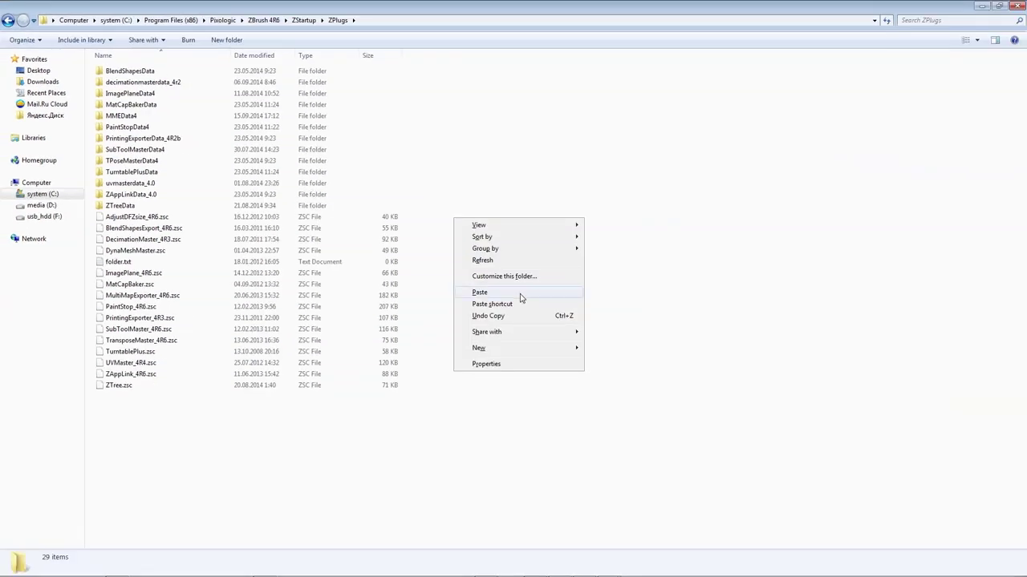
key("Escape")
left_click(8, 20)
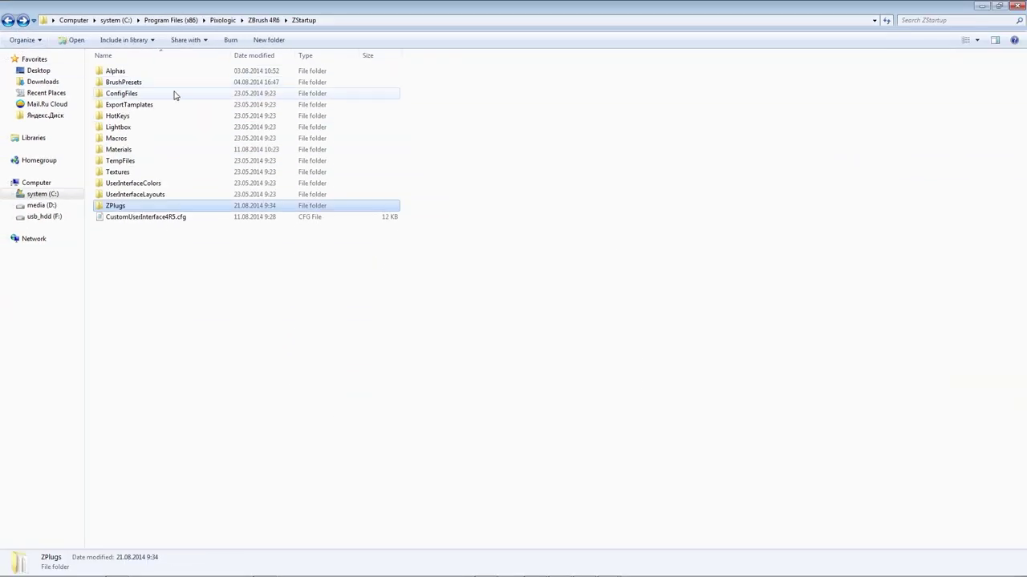
double_click(129, 149)
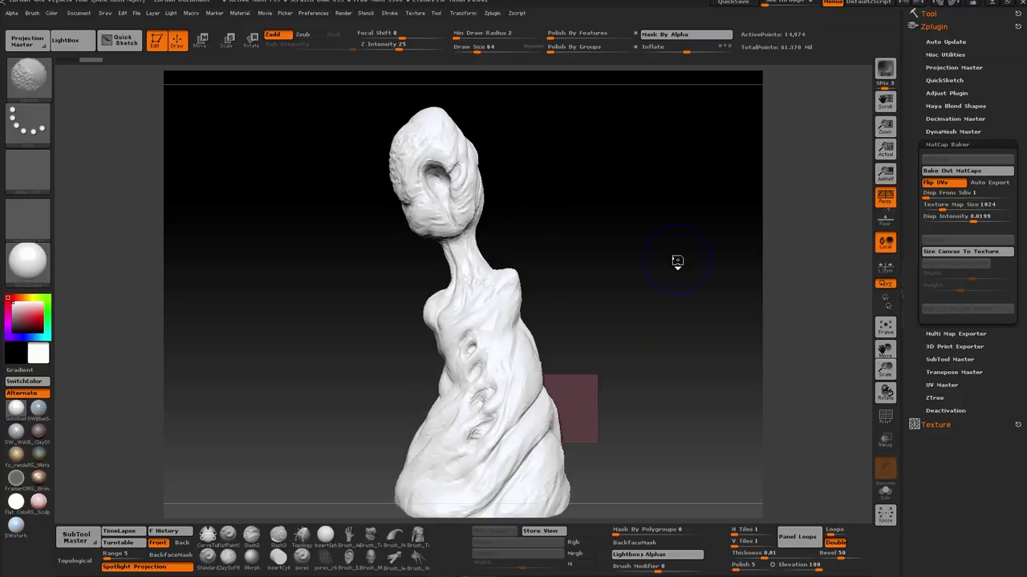
- Apply RS_MetalDust, set the MatCap Baker texture size to 4096 and bake out the MatCaps
left_click(40, 456)
left_click(27, 261)
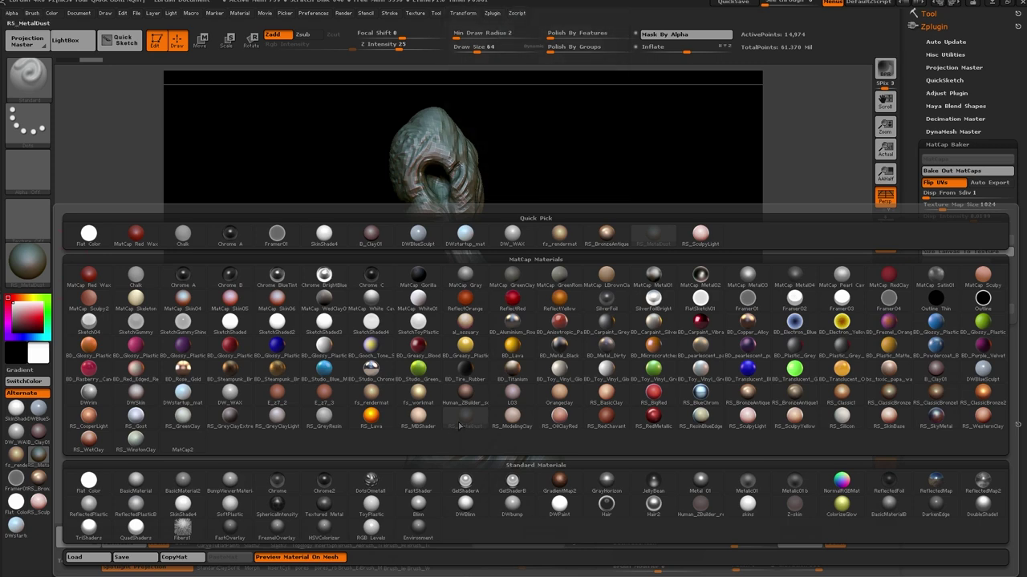
left_click(462, 425)
left_click_drag(962, 206, 1020, 203)
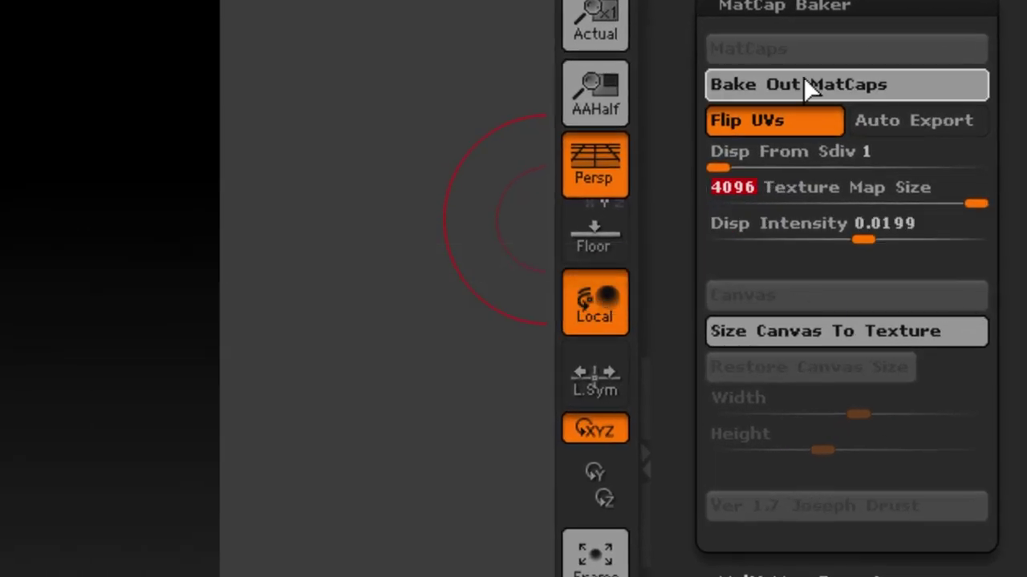
left_click(846, 84)
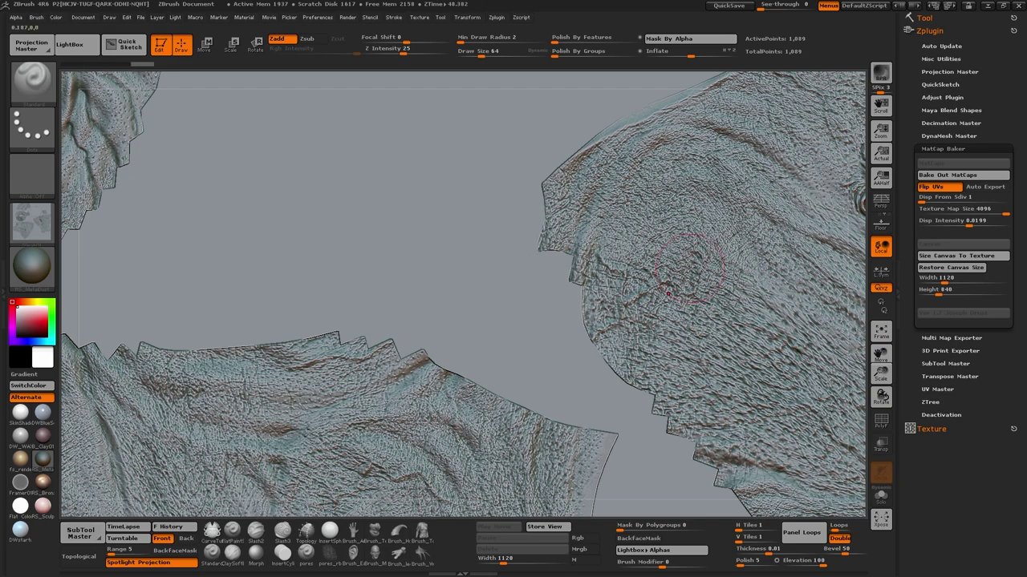
left_click(81, 18)
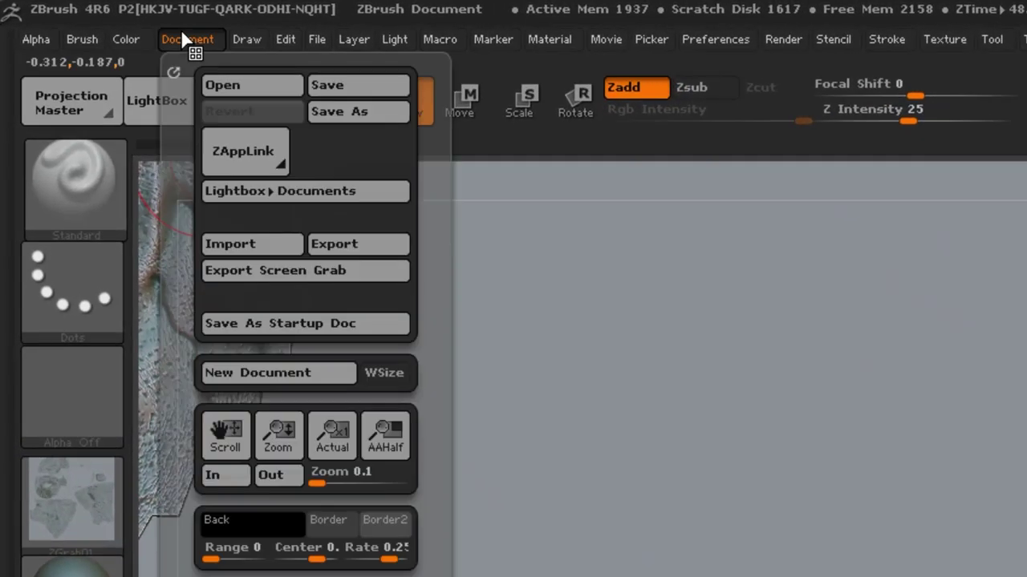
- Export the baked canvas map as the PNG texture cav1
left_click(369, 243)
left_click(551, 375)
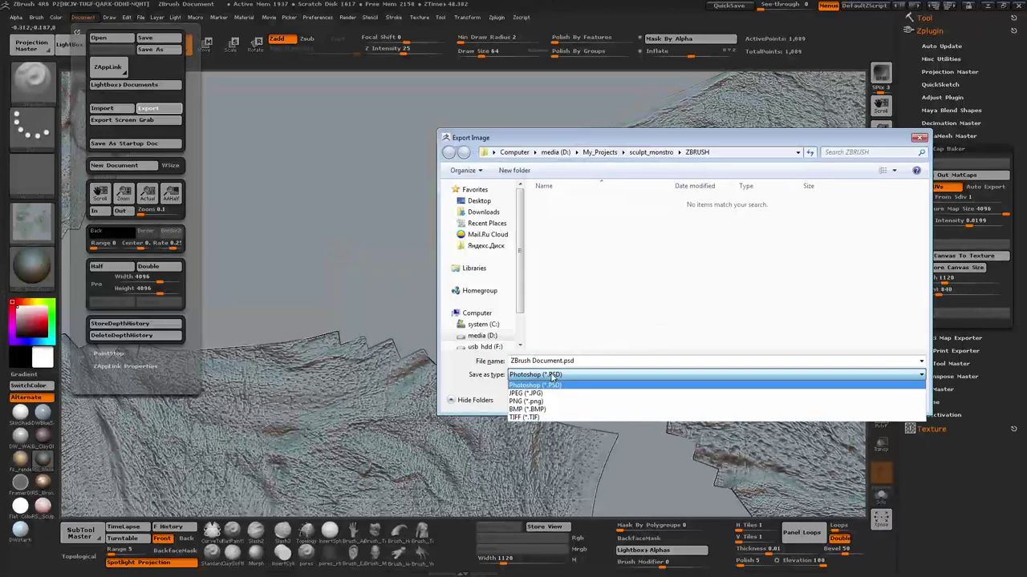
left_click(527, 401)
triple_click(608, 358)
type("ao")
key("Return")
mouse_move(59, 343)
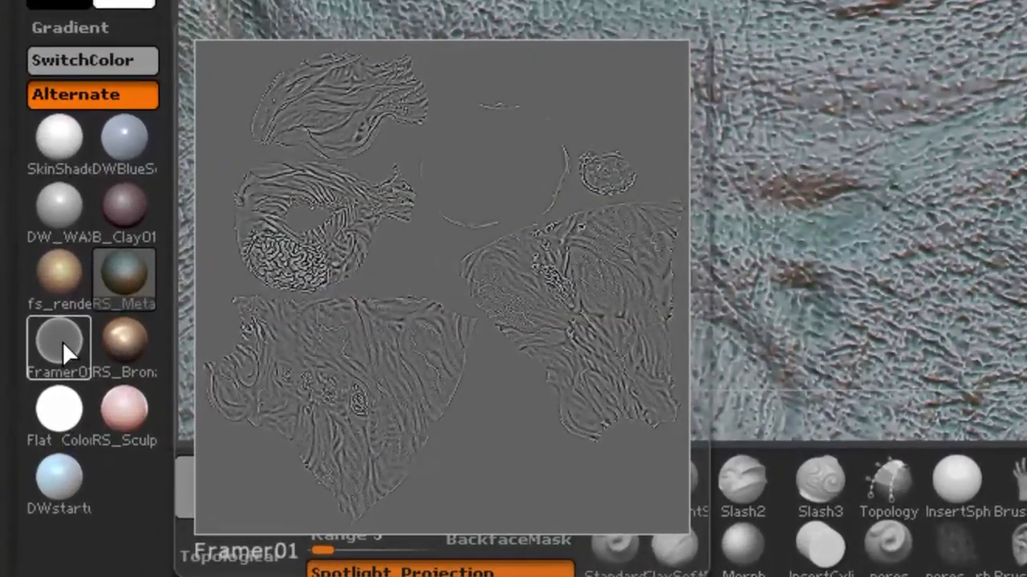
- Switch the canvas to the Framer01 material and export it as cav2.png
left_click(52, 106)
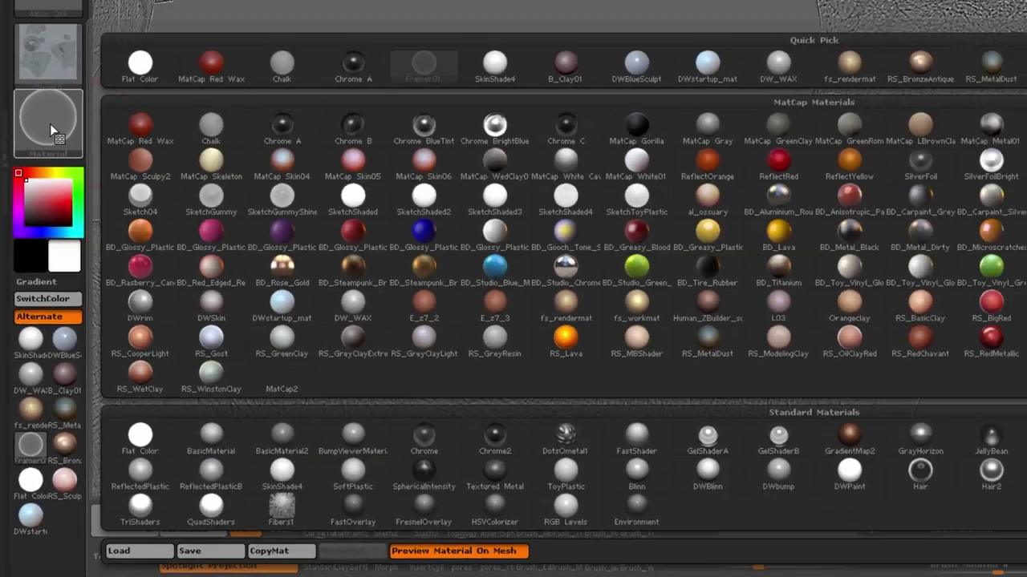
left_click(753, 301)
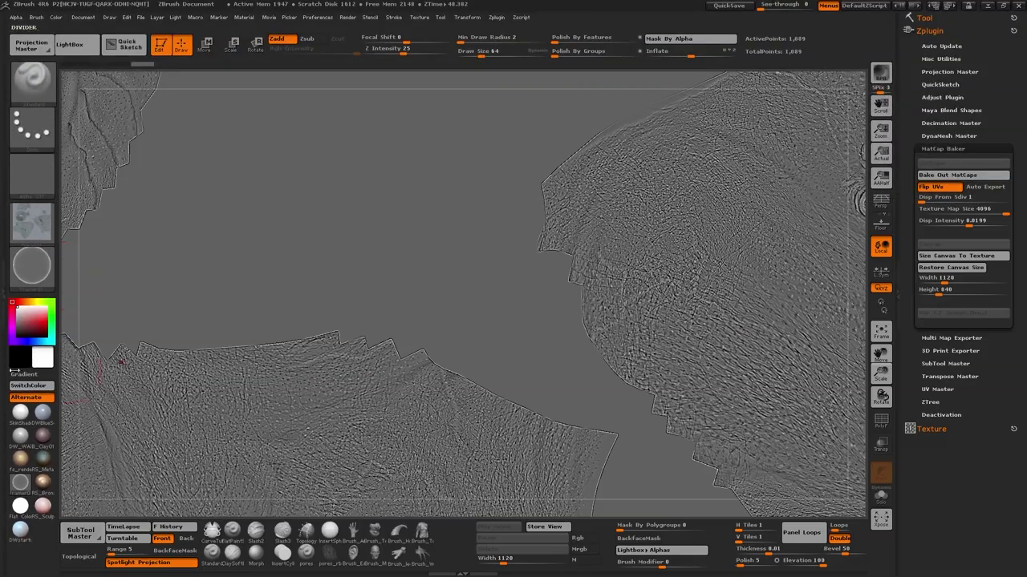
left_click(83, 17)
left_click(171, 113)
type("cav2")
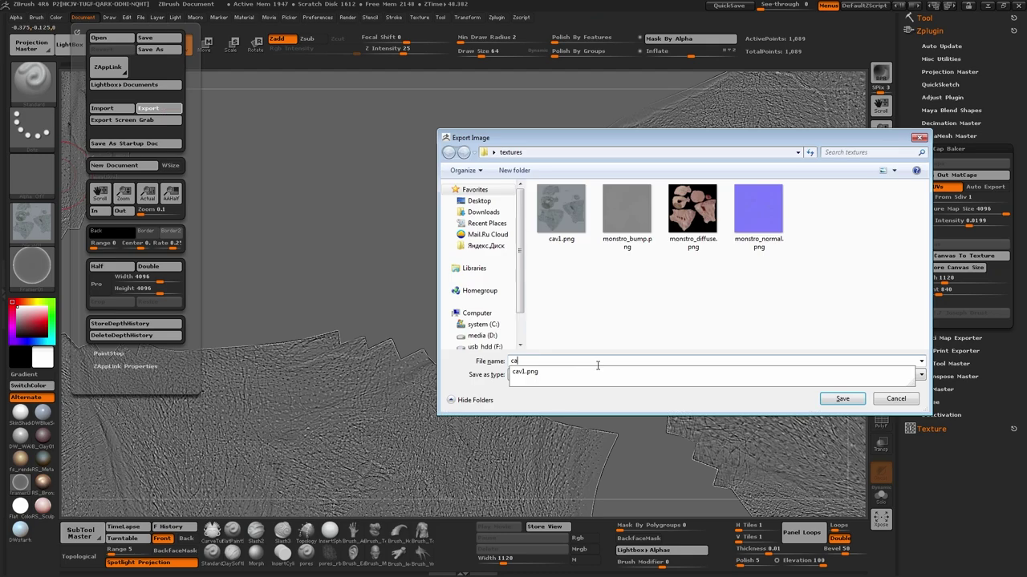
key("Return")
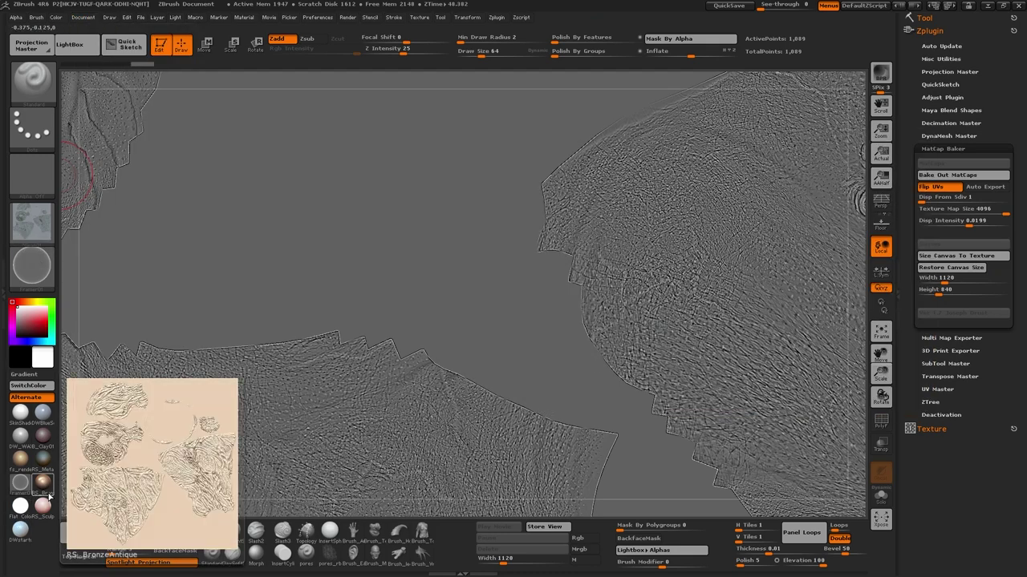
- Switch to RS_BronzeAntique, export it as cav3.png, and quit ZBrush
left_click(45, 486)
left_click(83, 17)
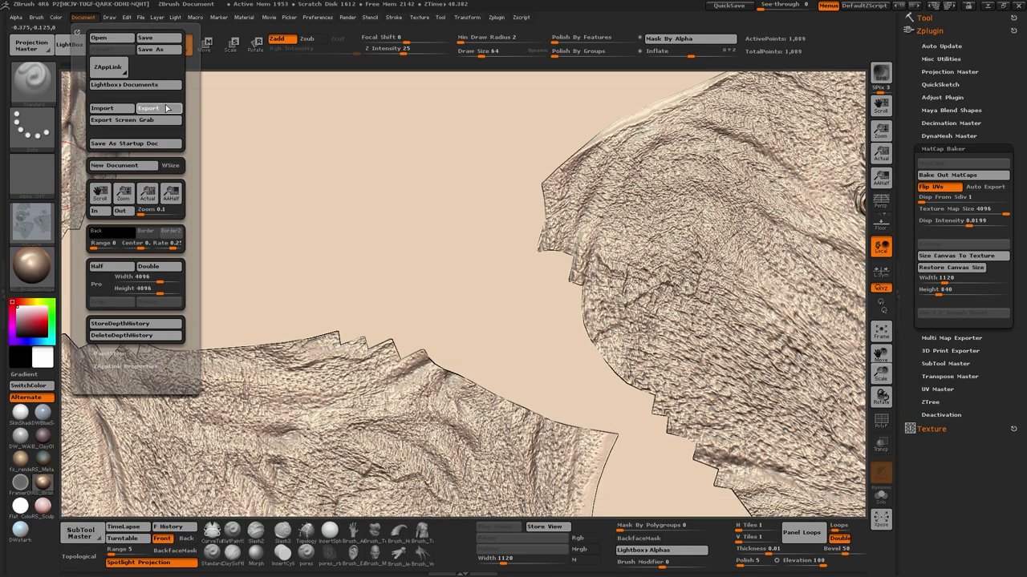
type("oct2")
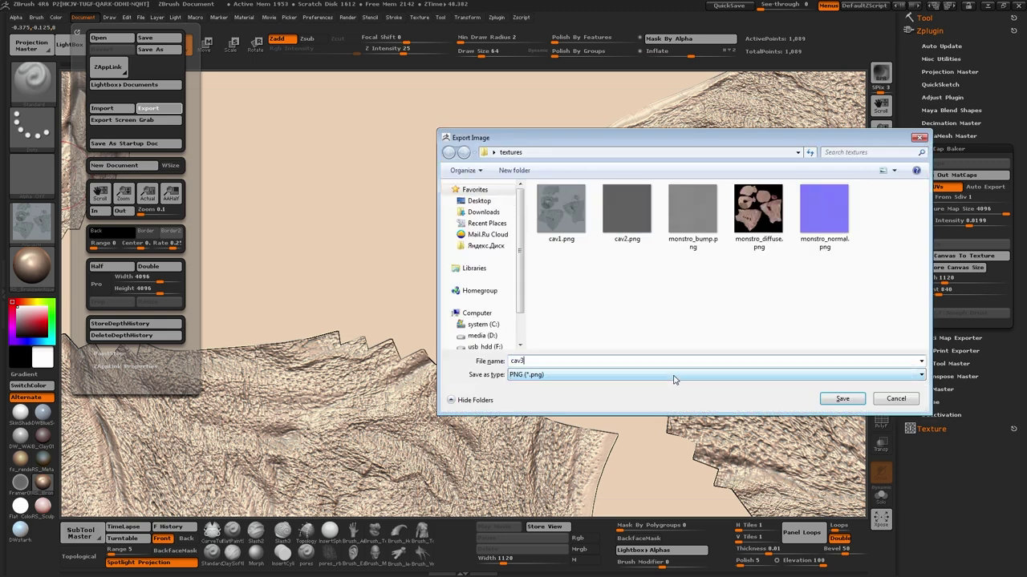
key("Return")
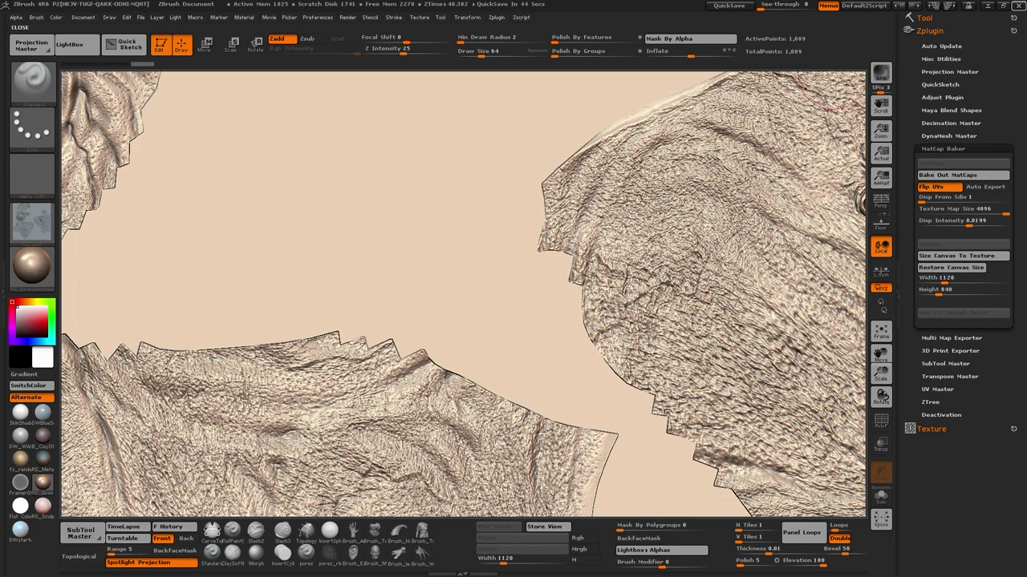
left_click(1021, 5)
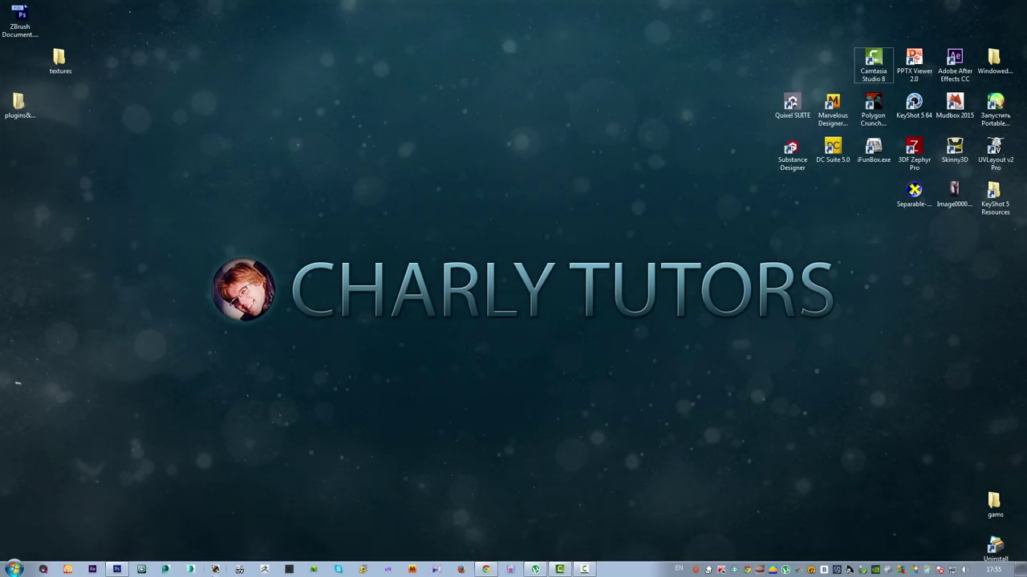
- Launch Knald and load monstro_normal_4096.png via File > Load Normal/Derivative Map
left_click(311, 570)
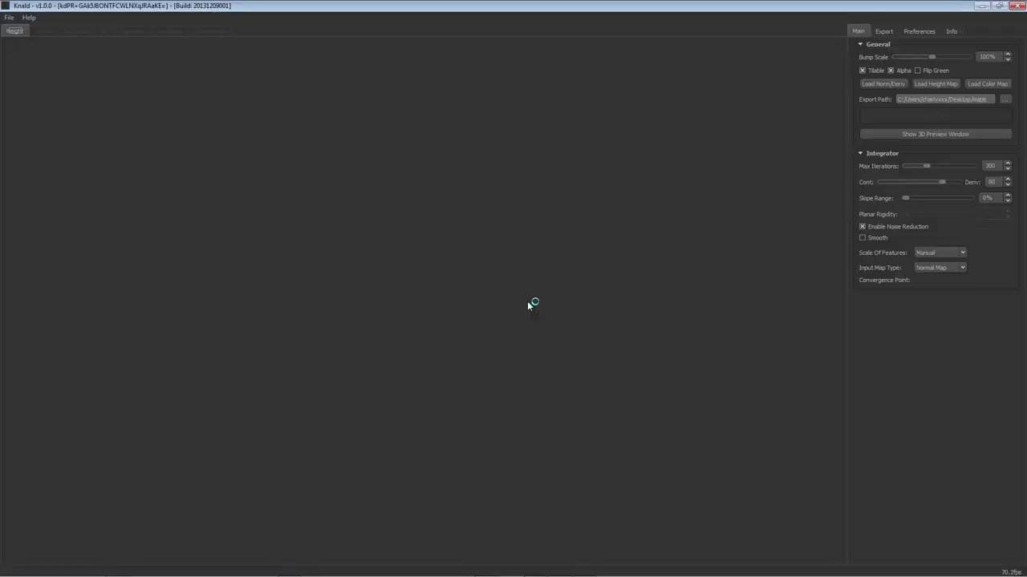
left_click(9, 17)
left_click(24, 42)
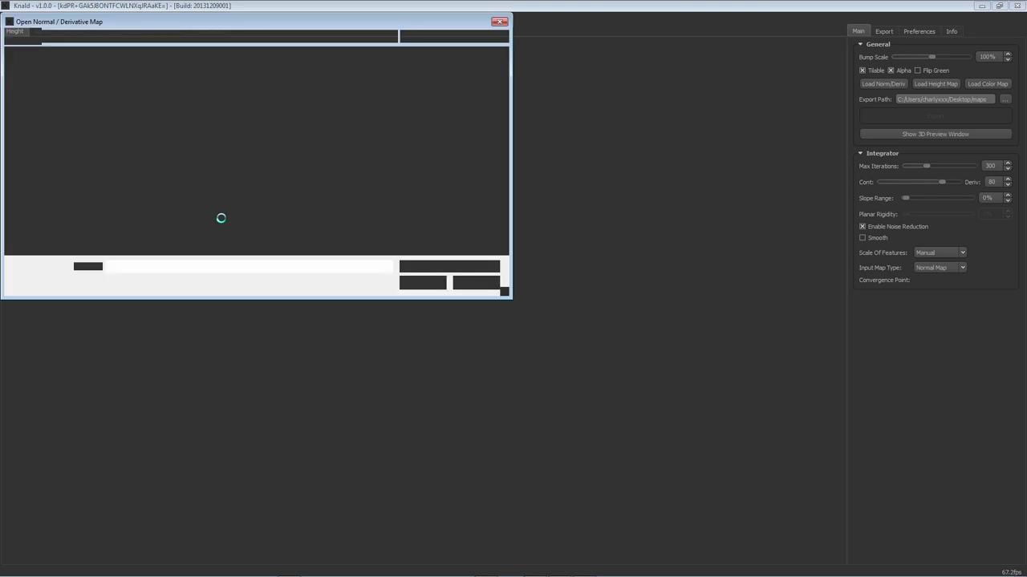
double_click(419, 183)
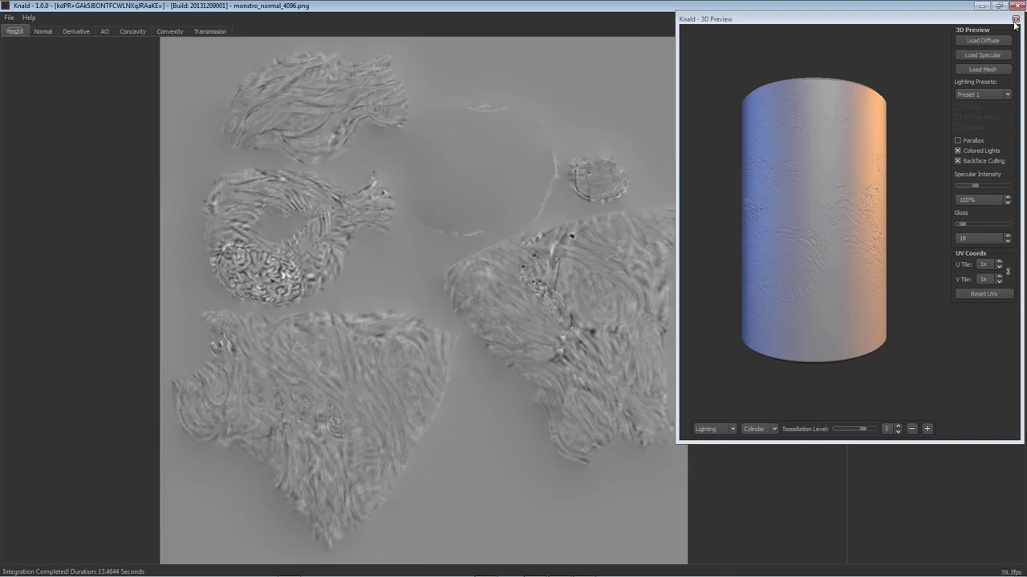
- Close the 3D preview and look over the ambient occlusion and convexity maps
left_click(1014, 20)
left_click(100, 31)
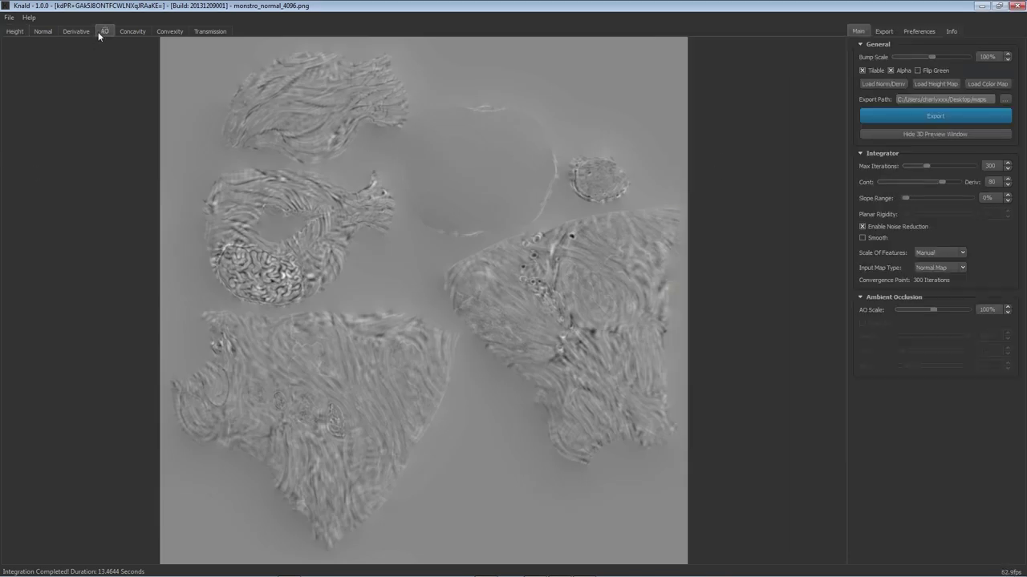
left_click(124, 31)
left_click(170, 31)
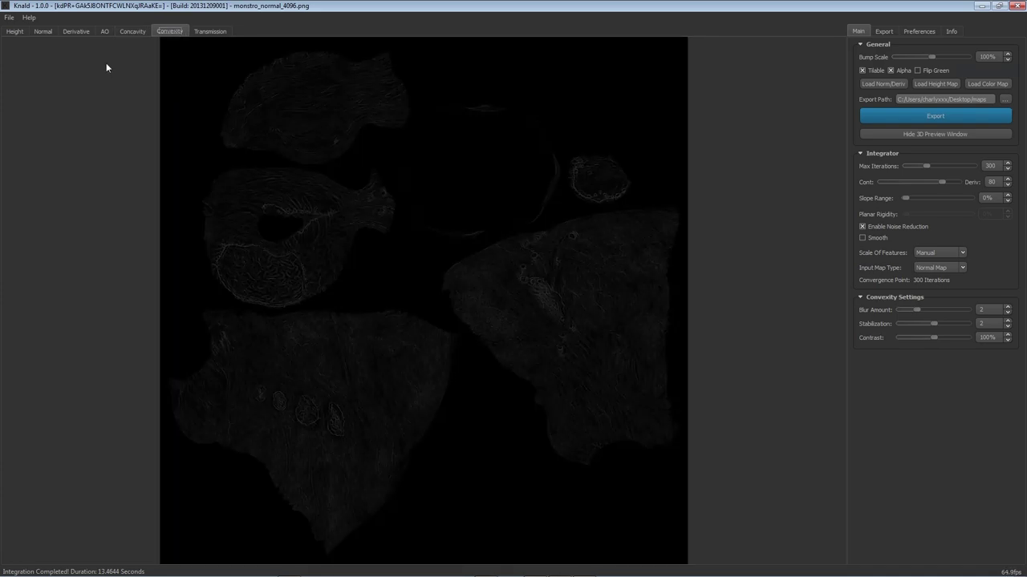
left_click(104, 31)
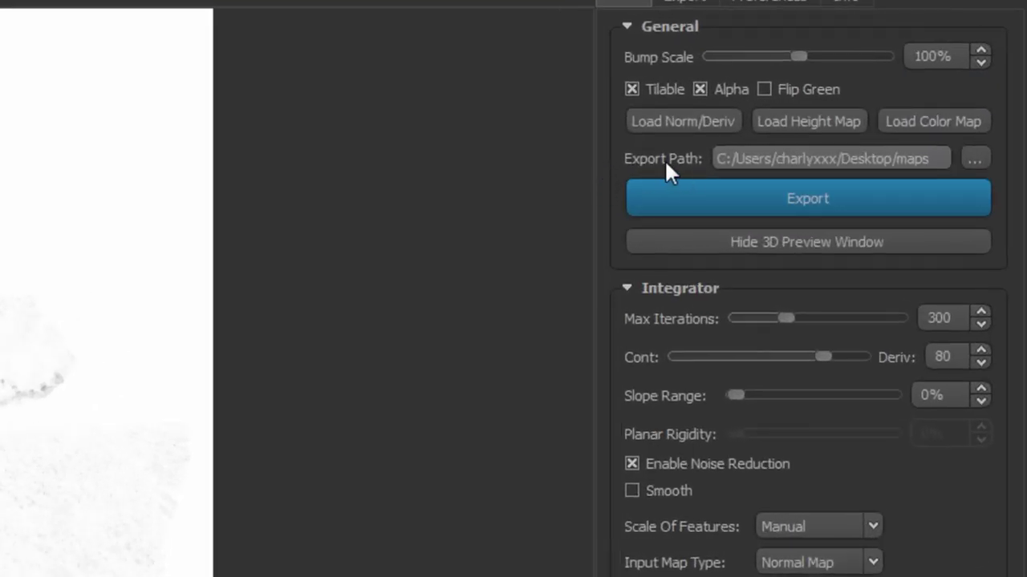
- Set the export path to a new Desktop folder named 'maps'
left_click(966, 161)
right_click(108, 184)
left_click(314, 251)
type("aps")
key("Return")
key("Return")
left_click(417, 282)
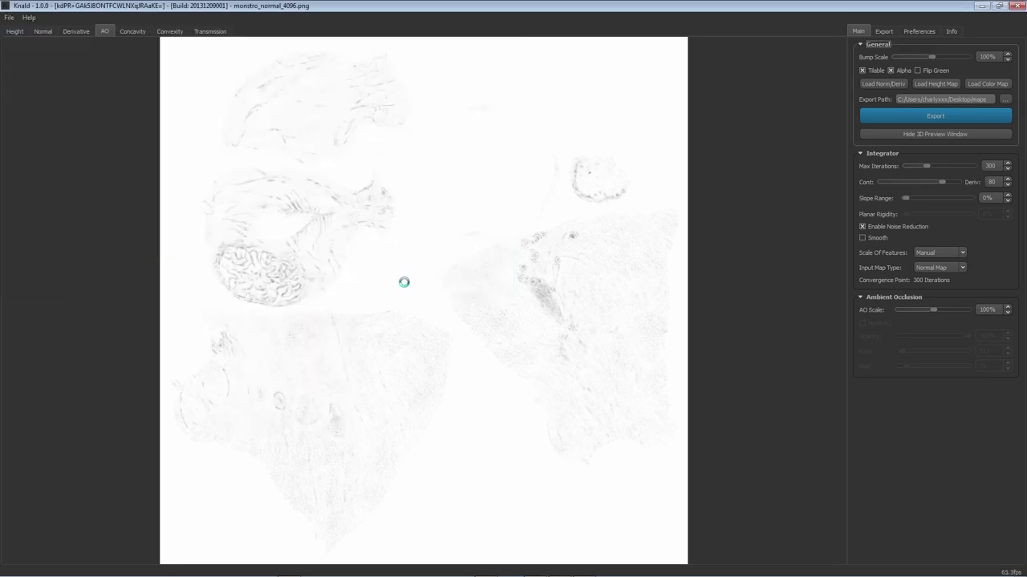
- Export the AO, concavity and convexity maps as PNGs and view them in the maps folder
left_click(883, 31)
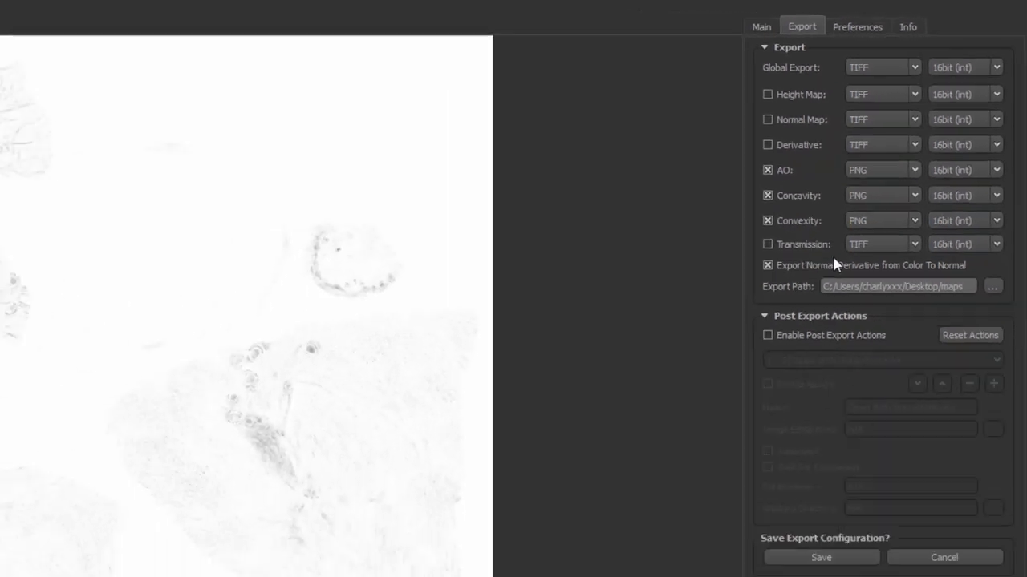
left_click(857, 31)
left_click(935, 115)
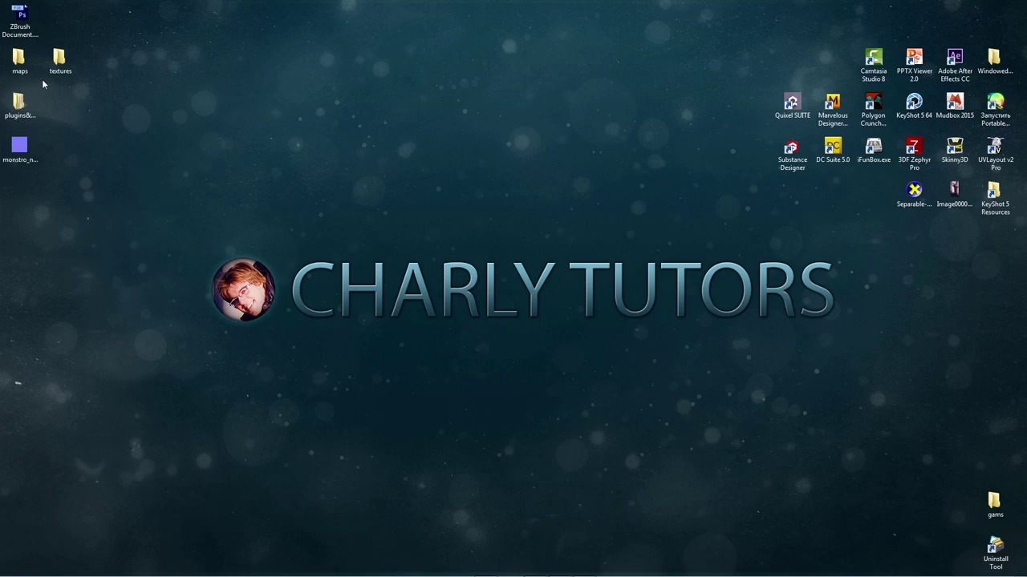
double_click(19, 60)
left_click_drag(109, 161, 377, 68)
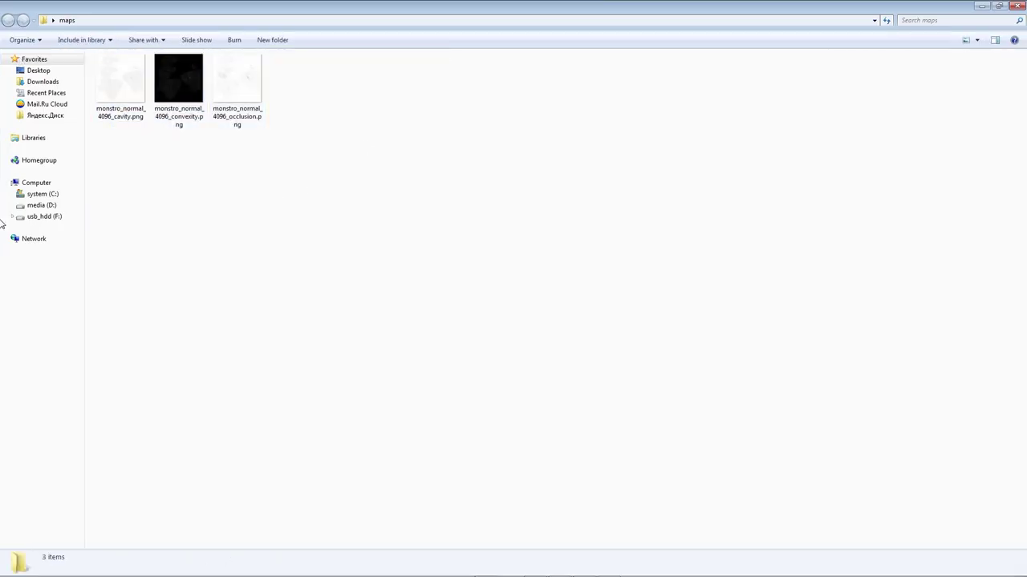
- Select all three PNGs in Desktop\maps and drag them into Photoshop
left_click_drag(137, 162, 506, 117)
left_click(403, 265)
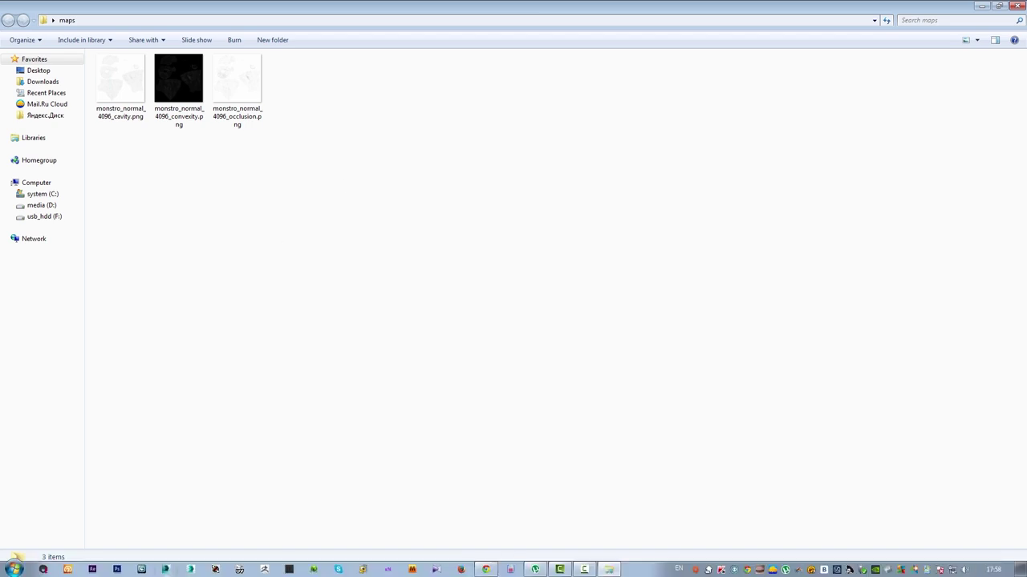
key("ctrl+a")
left_click_drag(179, 97, 389, 302)
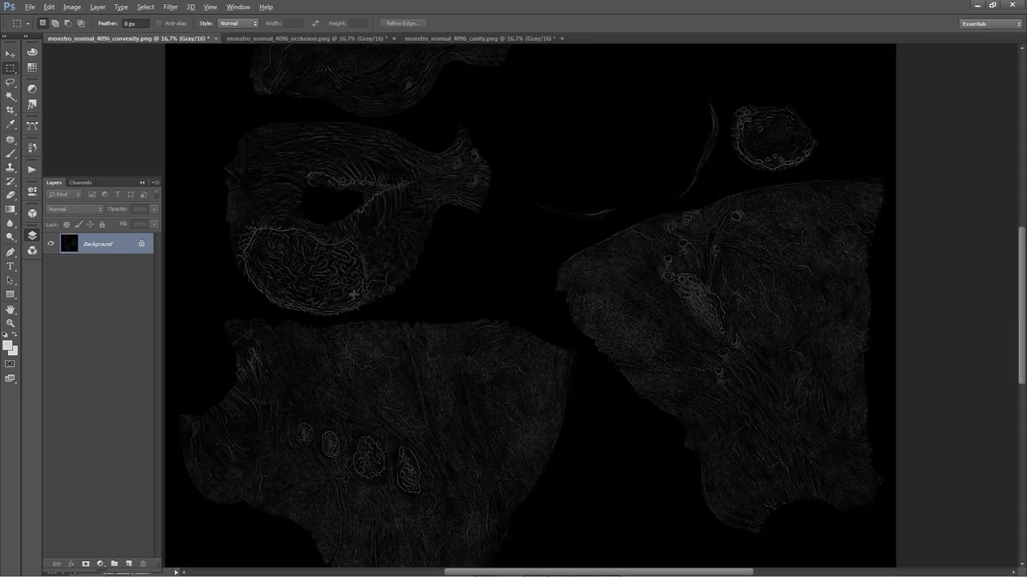
- Pan and zoom around the convexity map to inspect the eye-piece detail
left_click_drag(541, 130, 527, 373)
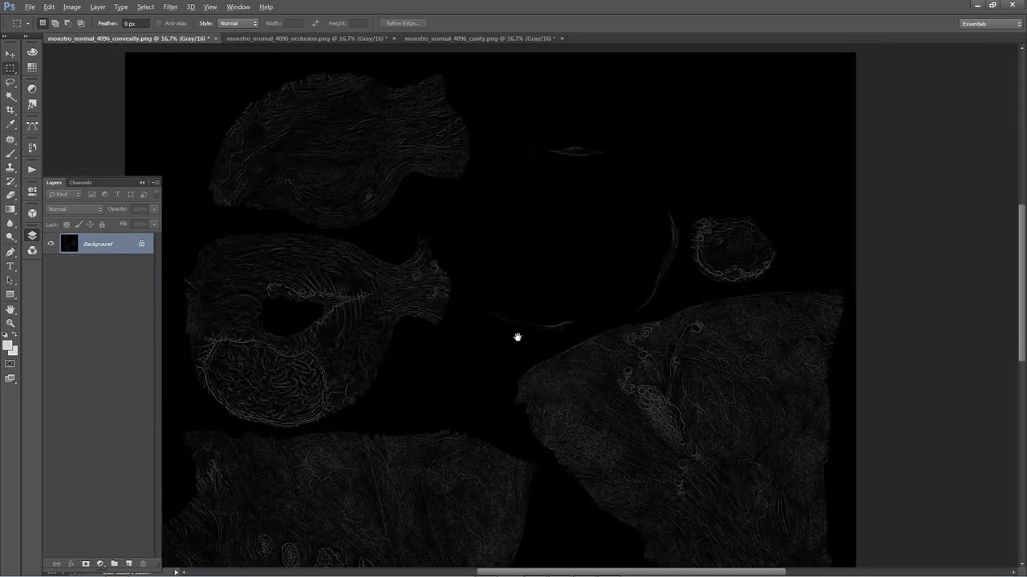
scroll("up", 3)
scroll("down", 3)
scroll("up", 3)
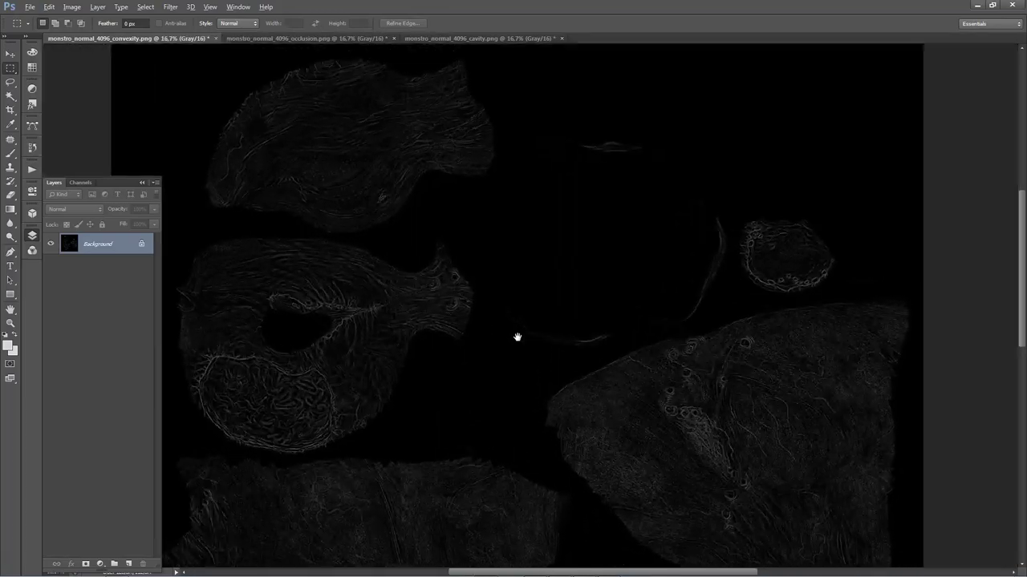
scroll("up", 3)
left_click_drag(518, 339, 647, 377)
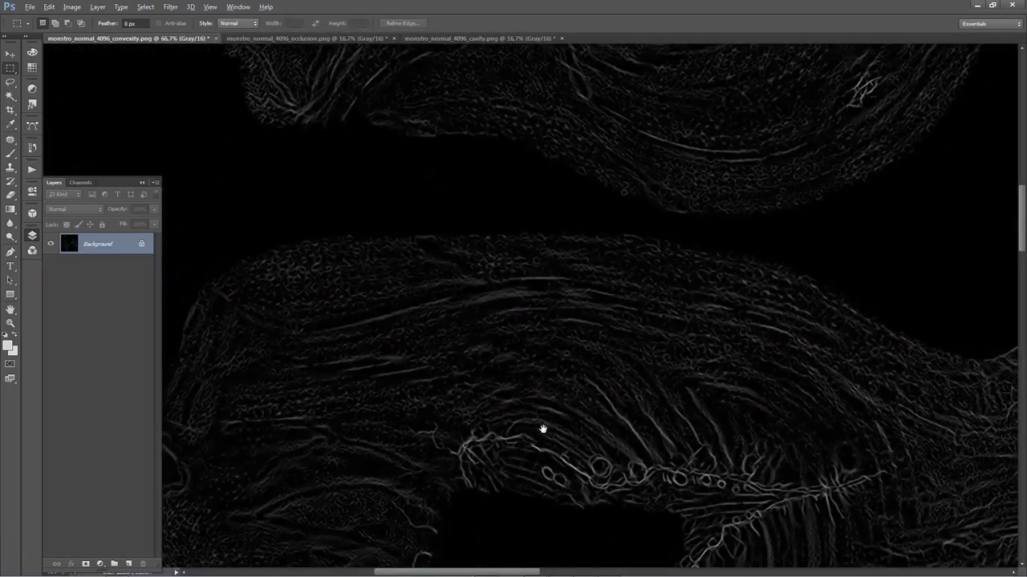
key("ctrl+0")
- Open cav1, cav2 and cav3 from the gams folder with File > Open
left_click(30, 6)
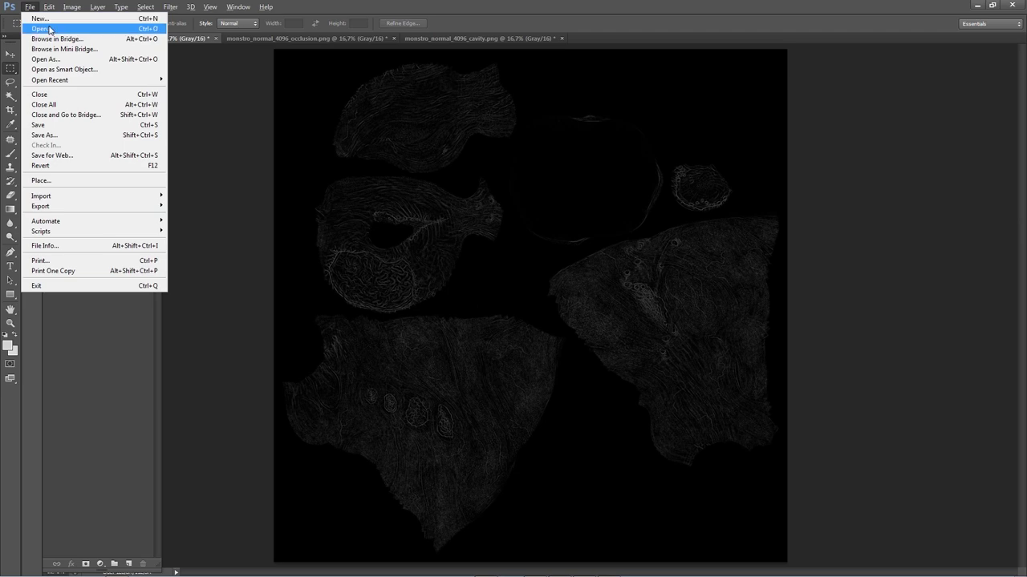
left_click(32, 27)
left_click(496, 295)
scroll("down", 3)
scroll("down", 3)
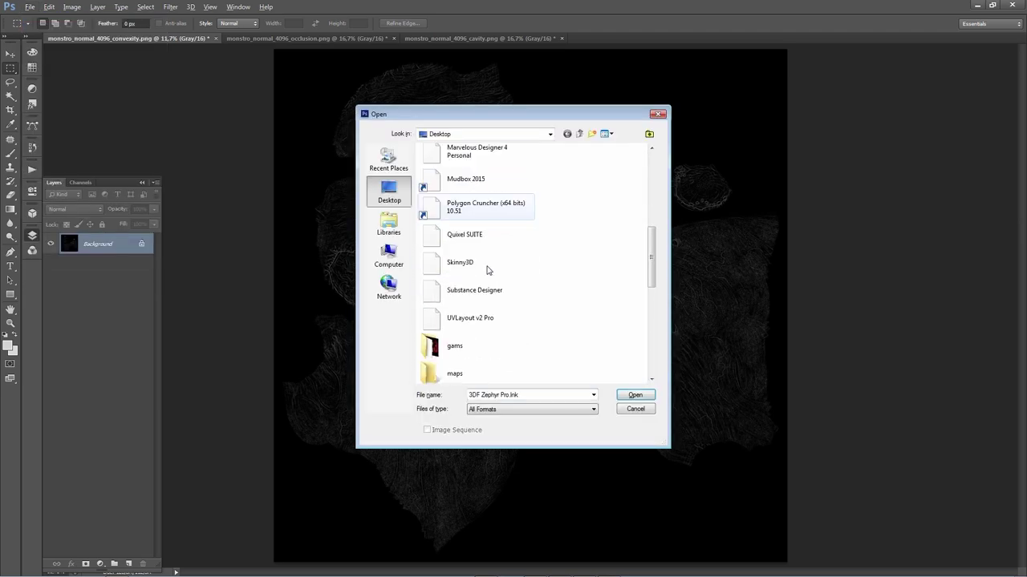
scroll("down", 3)
double_click(487, 277)
left_click(635, 394)
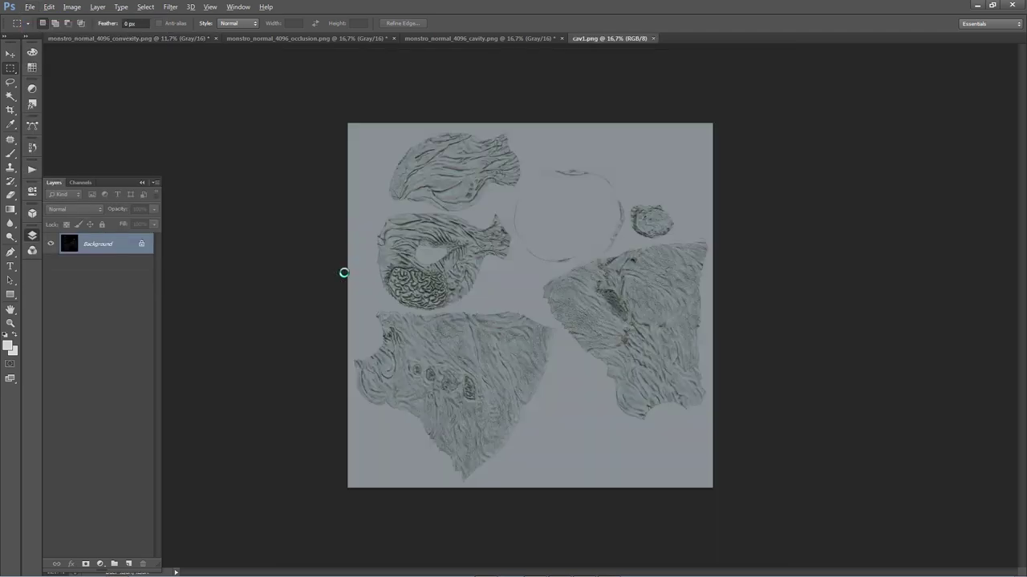
- Resample the cav images to a width of 8192 pixels in Image Size
left_click(594, 39)
left_click(72, 7)
left_click(101, 83)
key("Escape")
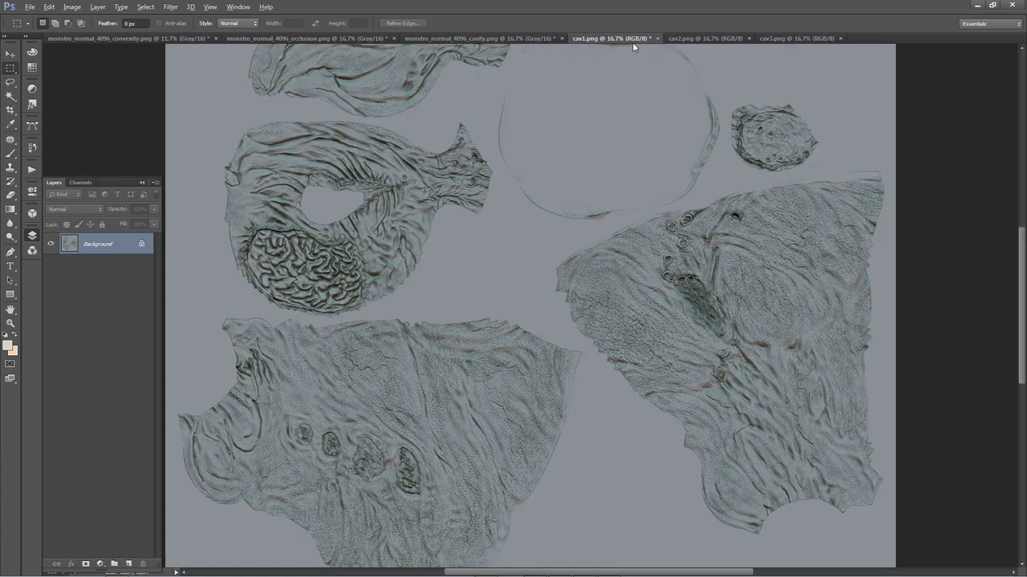
key("ctrl+Tab")
key("alt+ctrl+i")
key("Return")
key("ctrl+Tab")
key("alt+ctrl+i")
type("8192")
key("Return")
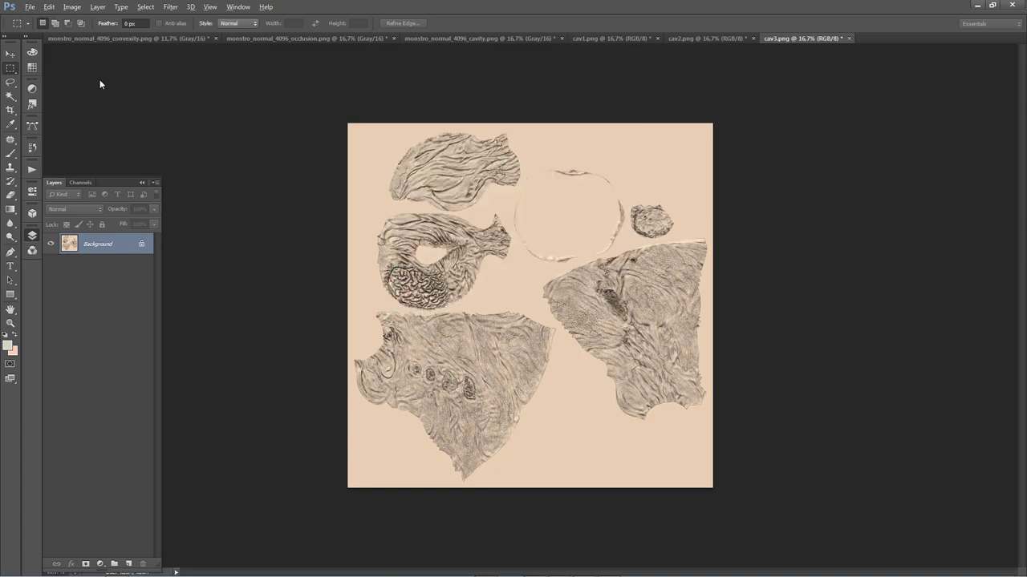
left_click(243, 161)
left_click(353, 177)
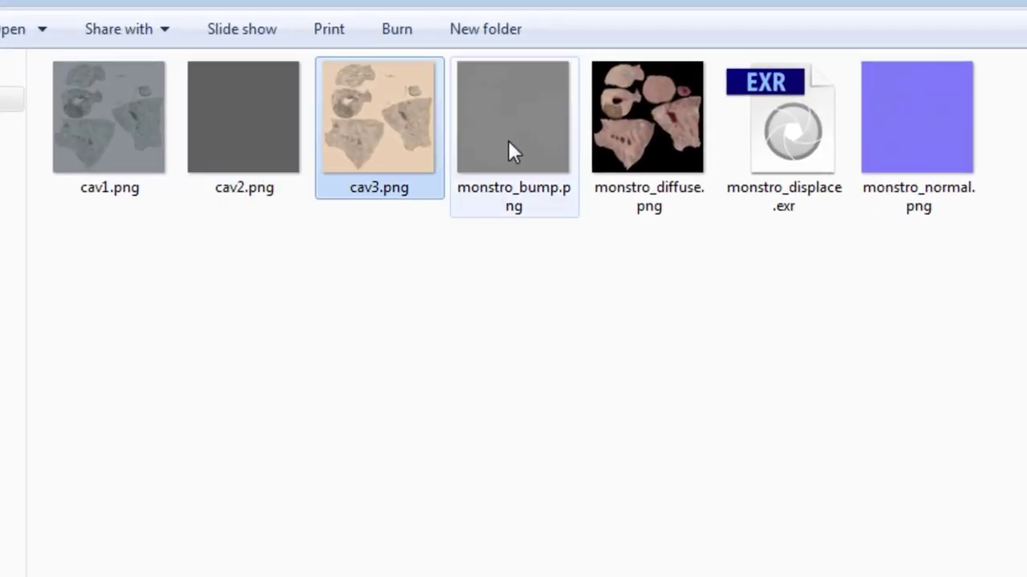
- Look over the monstro_bump, diffuse, displace and normal files in the textures folder
left_click(508, 140)
left_click(602, 201)
left_click(736, 204)
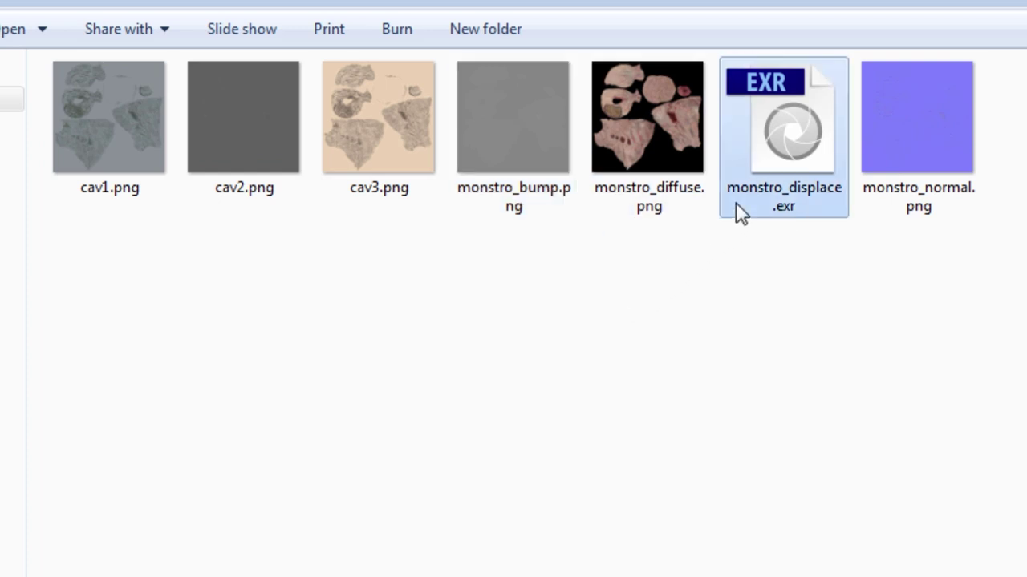
left_click(618, 112)
left_click(491, 163)
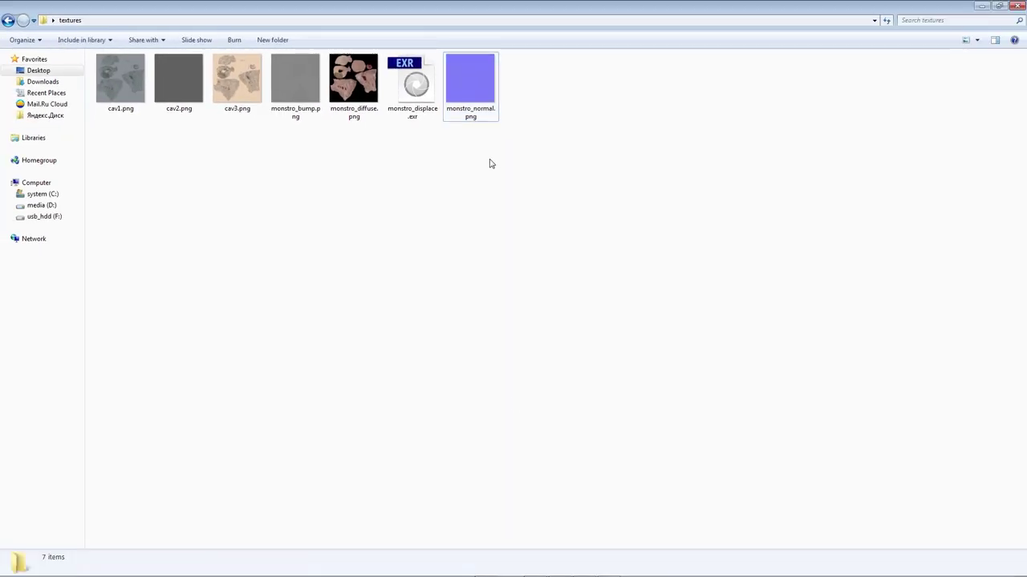
- Return to Desktop\maps and select the convexity and occlusion map files
left_click(38, 71)
double_click(402, 155)
left_click(166, 160)
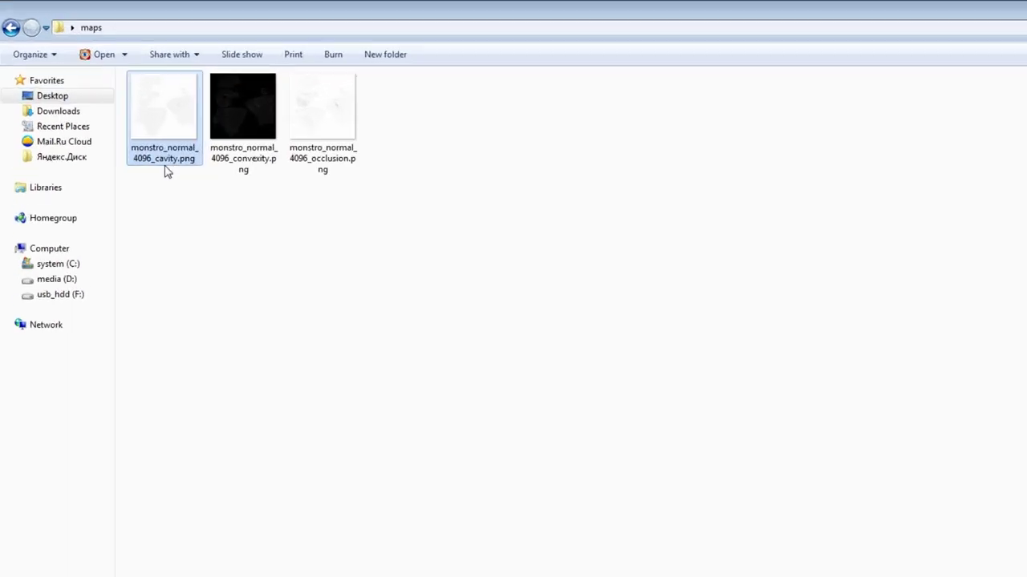
left_click(481, 321)
left_click(630, 341)
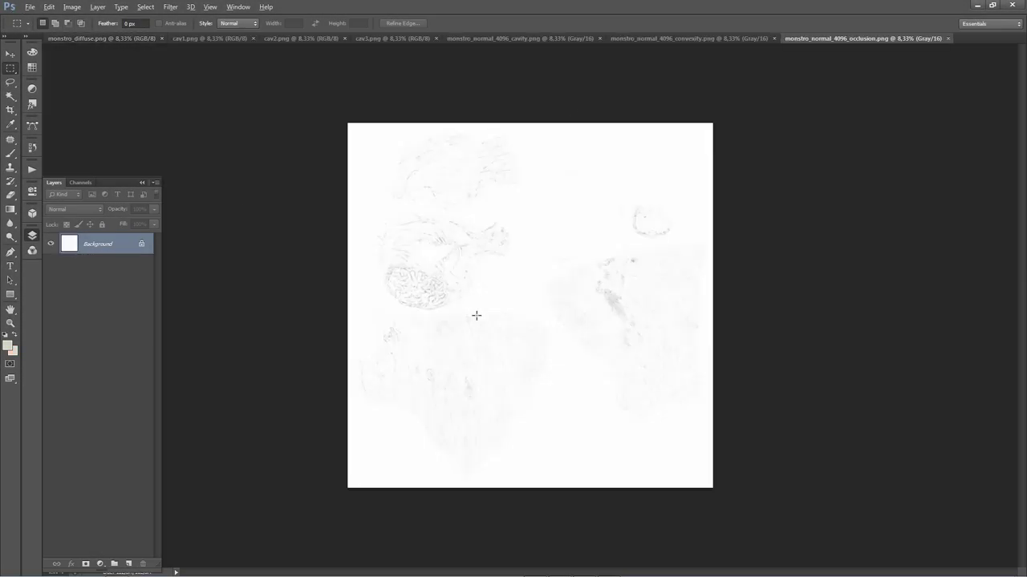
- Paste the occlusion map onto the diffuse texture as a Multiply-blended Layer 1
key("ctrl+plus")
key("ctrl+plus")
key("ctrl+minus")
key("ctrl+plus")
key("ctrl+minus")
left_click(948, 38)
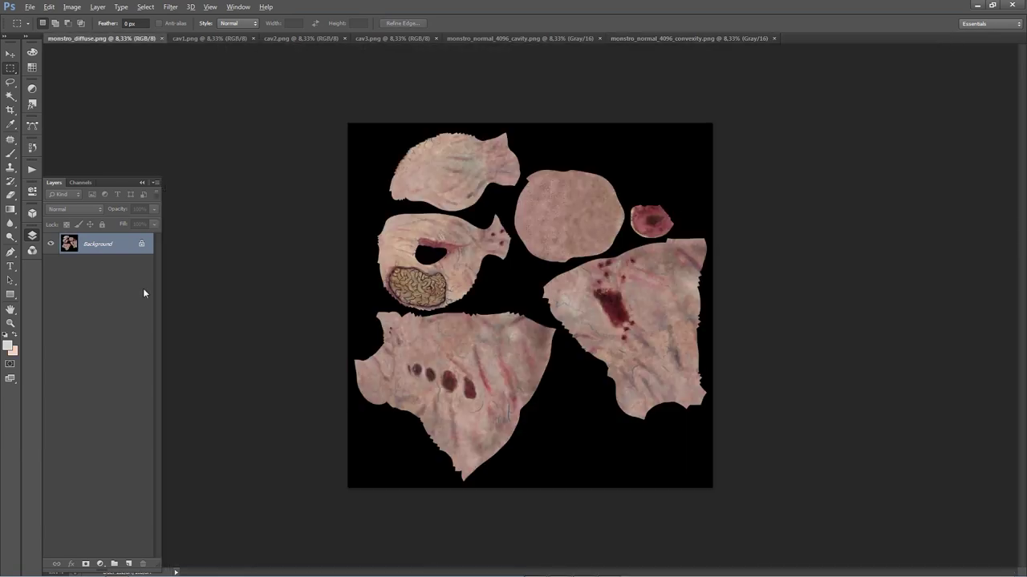
key("ctrl+v")
left_click(75, 208)
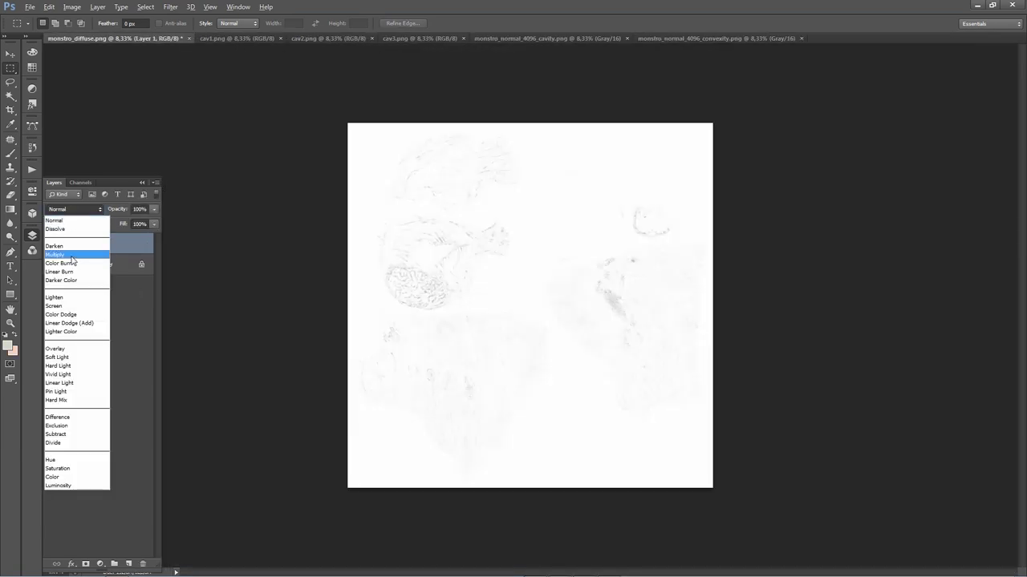
left_click(73, 249)
- Paste the convexity map onto the diffuse texture as a Screen-blended Layer 2
scroll("up", 3)
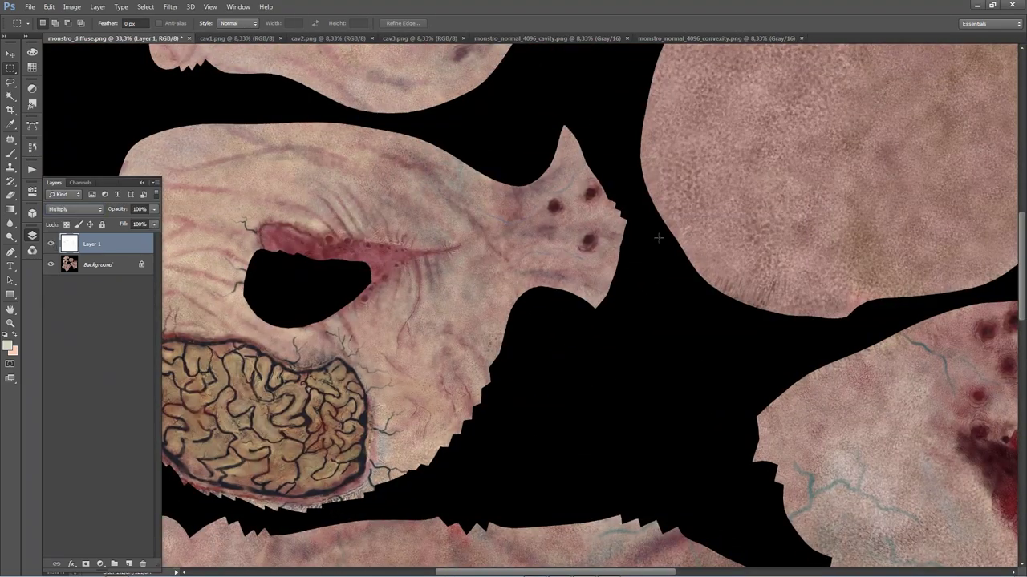
left_click_drag(658, 232, 912, 458)
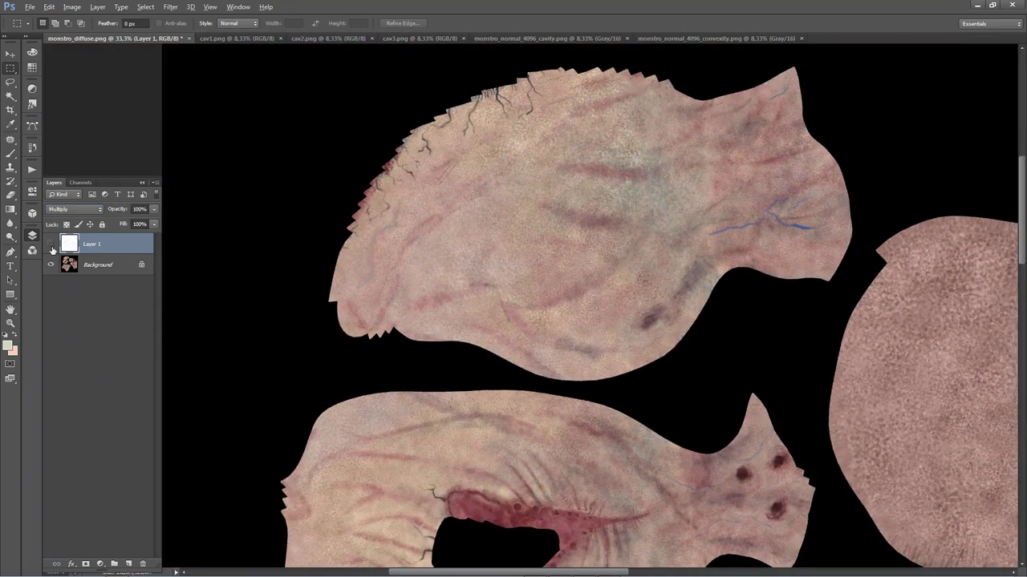
scroll("right", 3)
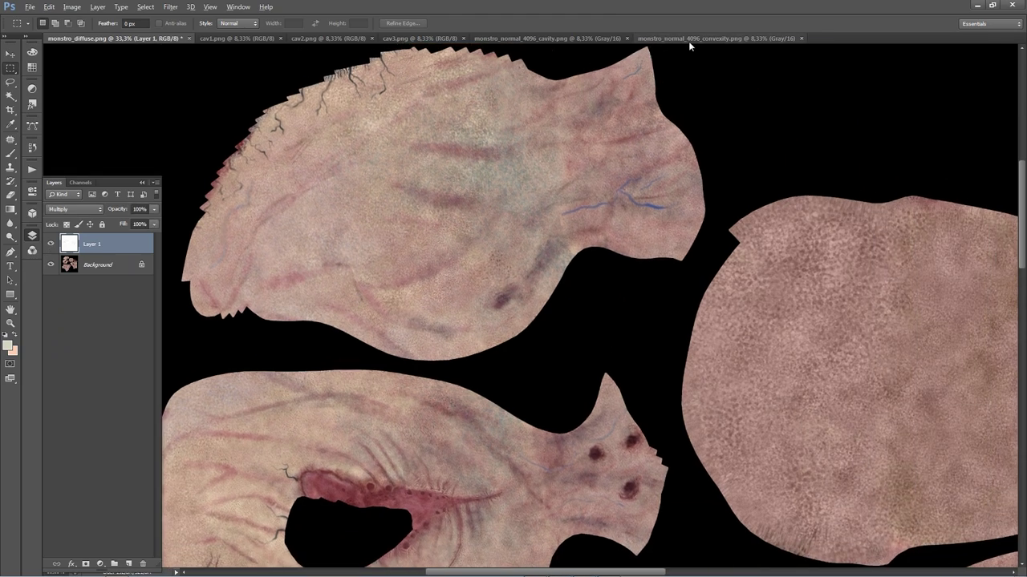
left_click(690, 40)
left_click(800, 38)
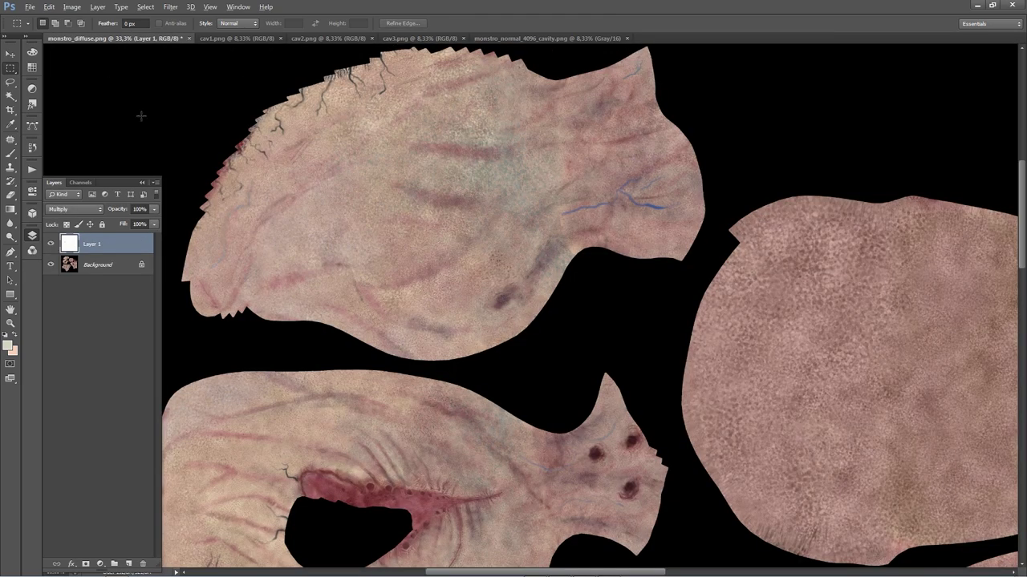
key("ctrl+v")
left_click(73, 209)
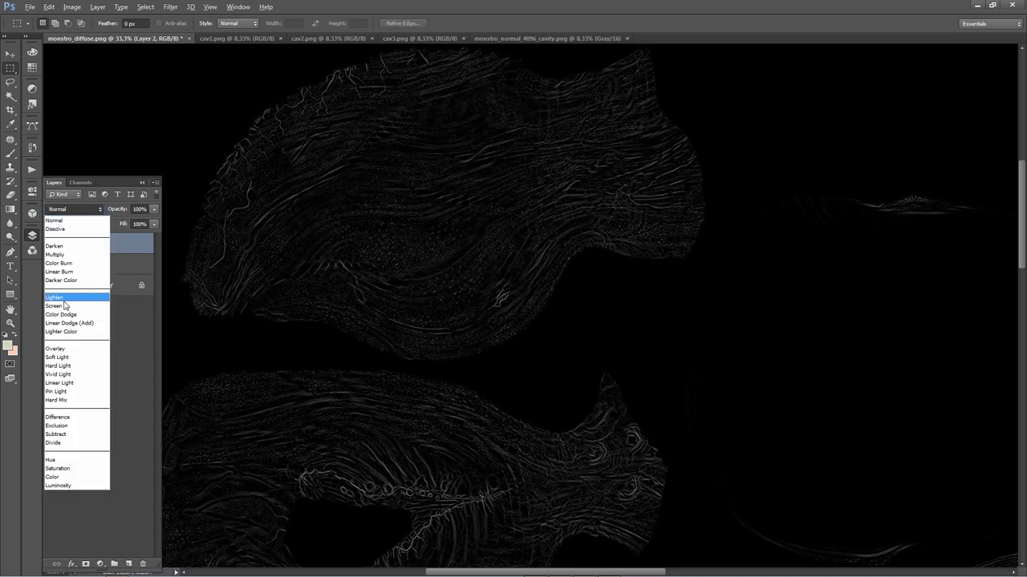
left_click(64, 308)
- Toggle Layer 2's visibility to compare the gill ridges and pores with and without it
scroll("up", 3)
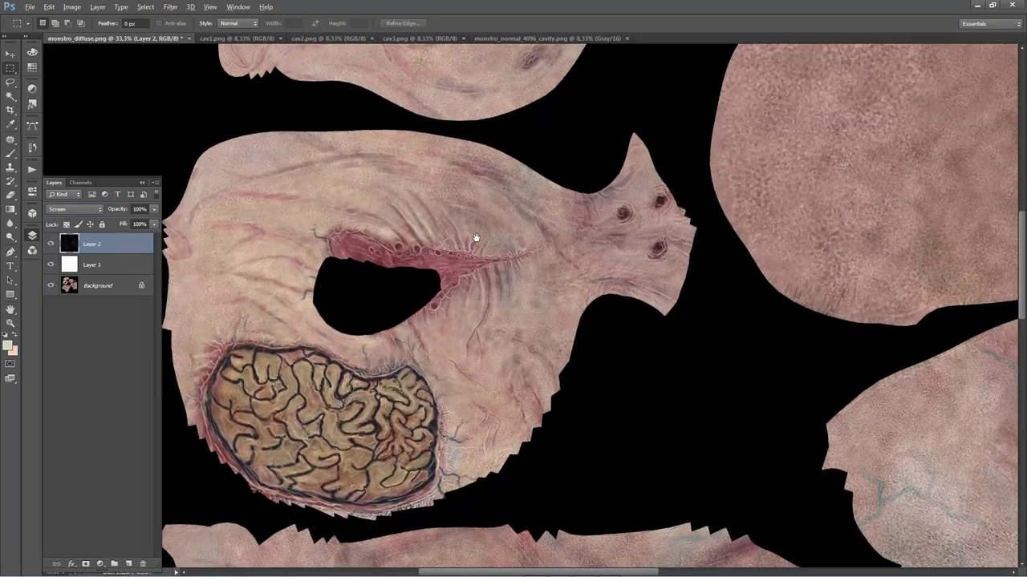
scroll("up", 3)
scroll("up", 3)
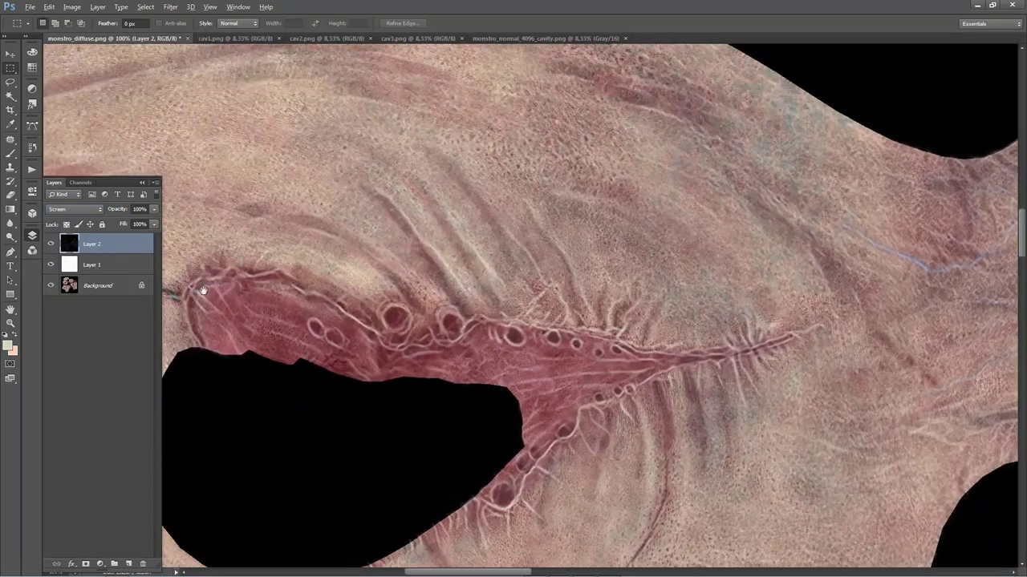
left_click_drag(274, 318, 391, 383)
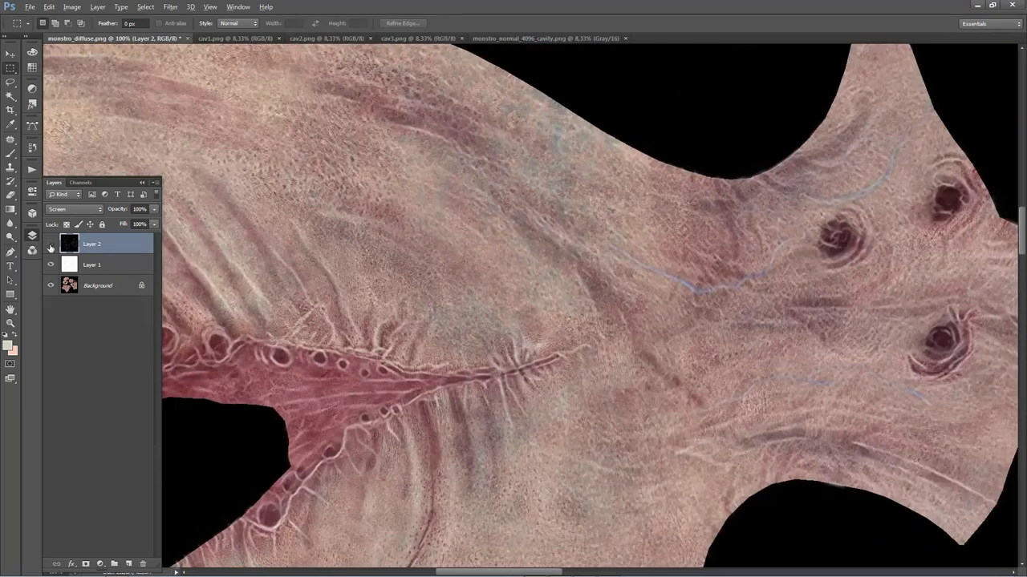
left_click(51, 245)
left_click(51, 245)
left_click(51, 244)
left_click_drag(689, 321, 264, 506)
left_click(52, 245)
left_click(50, 244)
- Lower Layer 2's fill to about 29% and bring up the cavity map document
left_click_drag(121, 238, 118, 240)
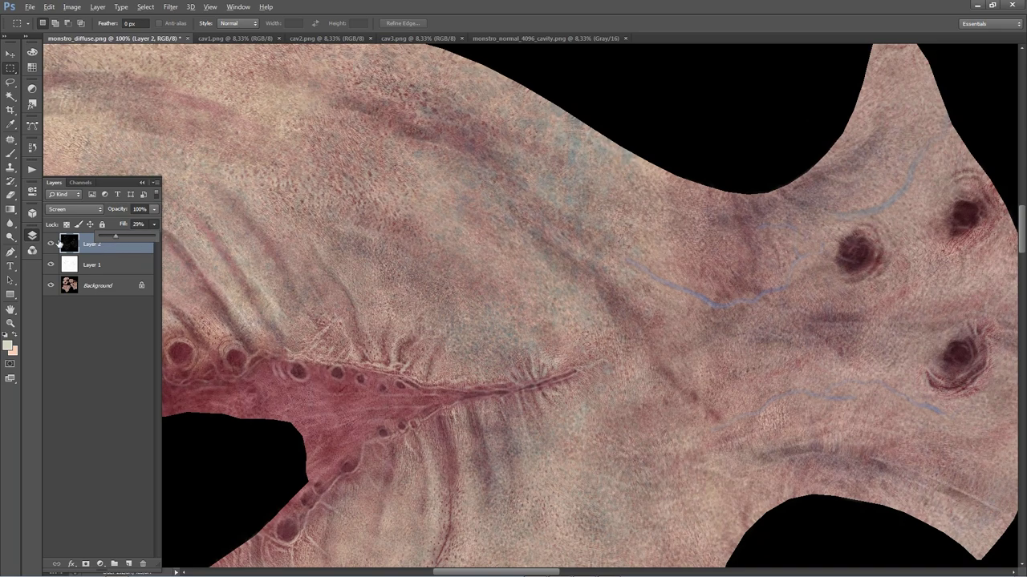
left_click(54, 249)
key("ctrl+minus")
key("ctrl+minus")
key("ctrl+minus")
key("ctrl+shift+Tab")
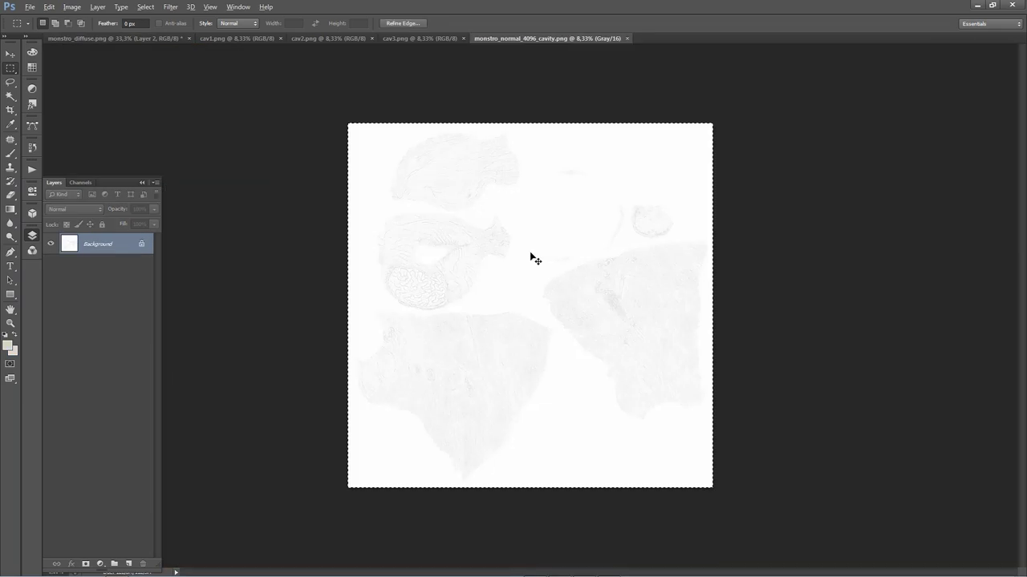
- Paste the cavity map as Layer 3 with Multiply blending at about 13% fill
key("ctrl+w")
key("ctrl+v")
left_click(74, 209)
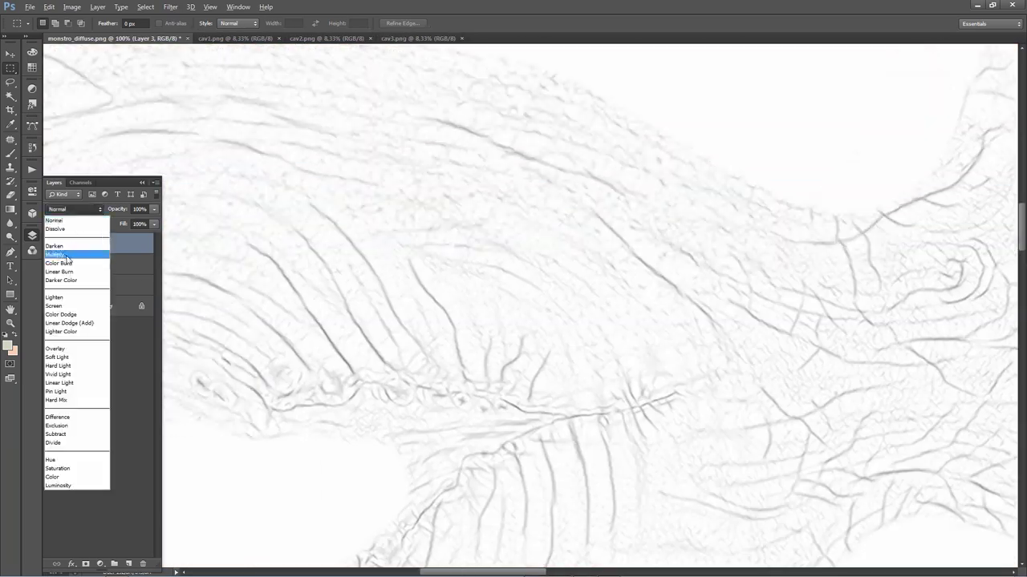
left_click(64, 242)
left_click_drag(154, 224, 107, 241)
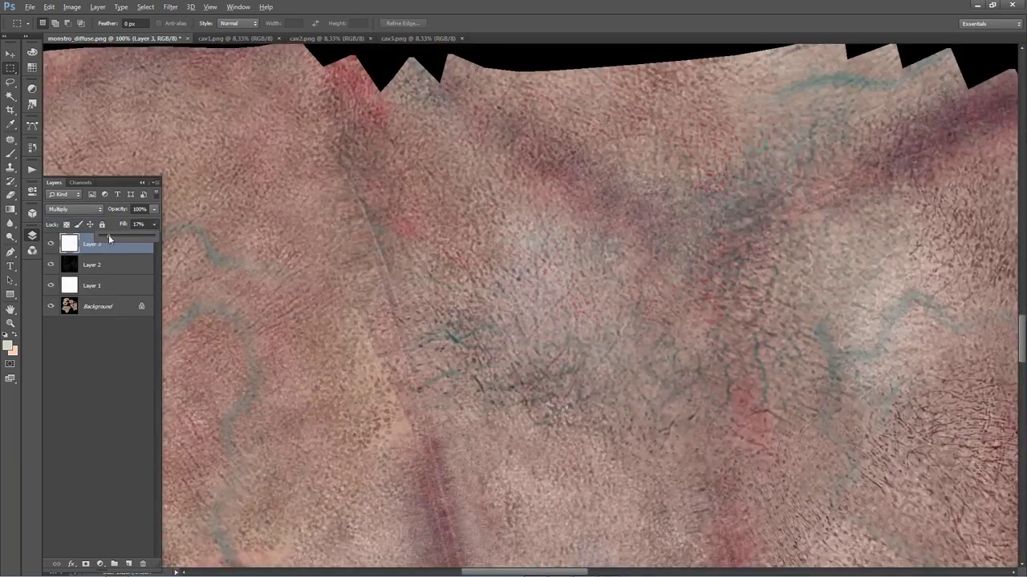
- Zoom the diffuse texture to 50% and inspect the cav1 cavity image
key("ctrl+0")
key("ctrl+plus")
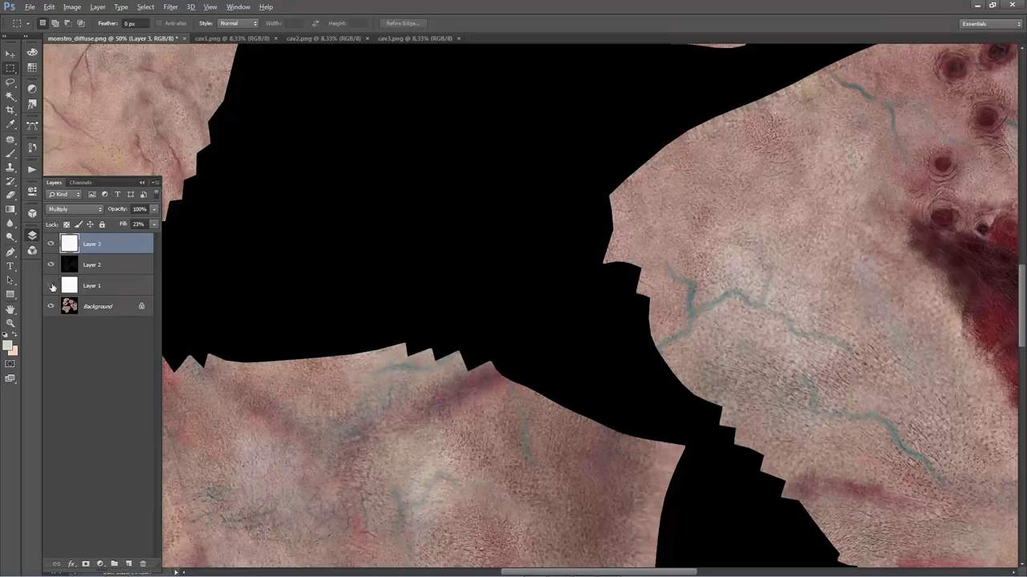
left_click_drag(547, 300, 361, 295)
key("shift+4")
key("shift+5")
left_click(221, 39)
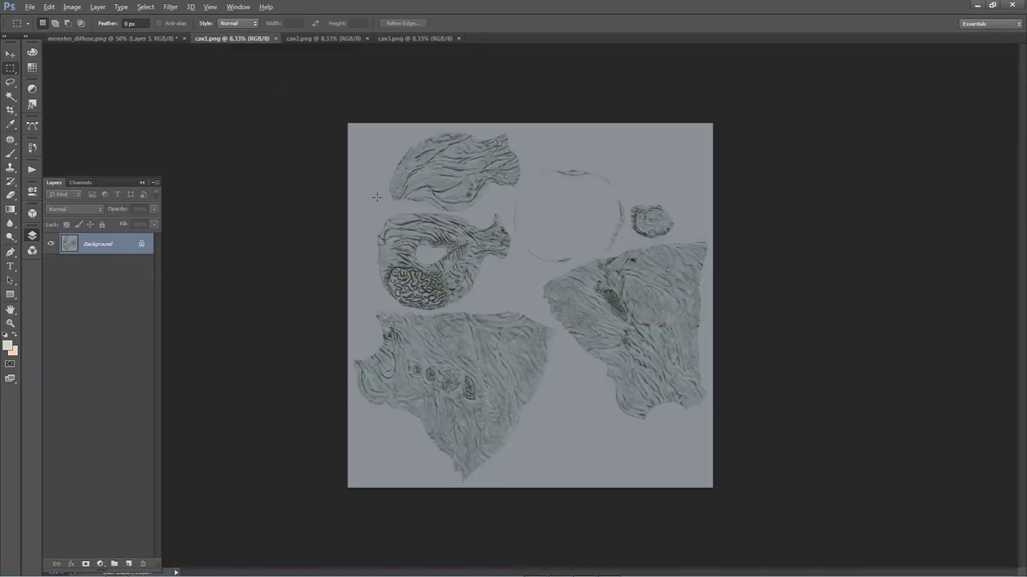
key("ctrl+plus")
key("ctrl+plus")
key("ctrl+plus")
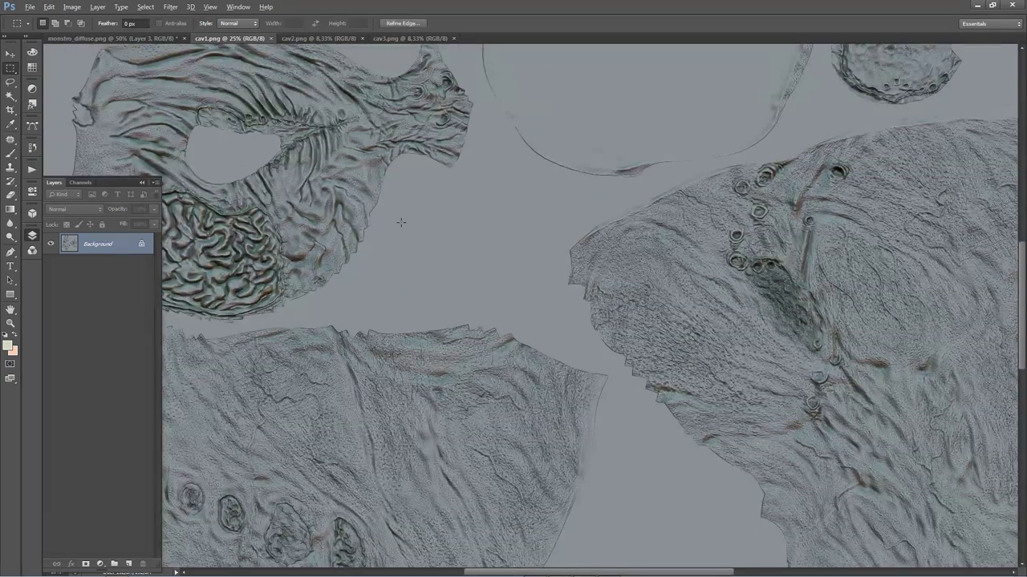
- Paste the cav1 image as Layer 4 with Overlay blending at about 29% fill
left_click(270, 38)
key("ctrl+v")
left_click(64, 194)
left_click(86, 211)
left_click(63, 350)
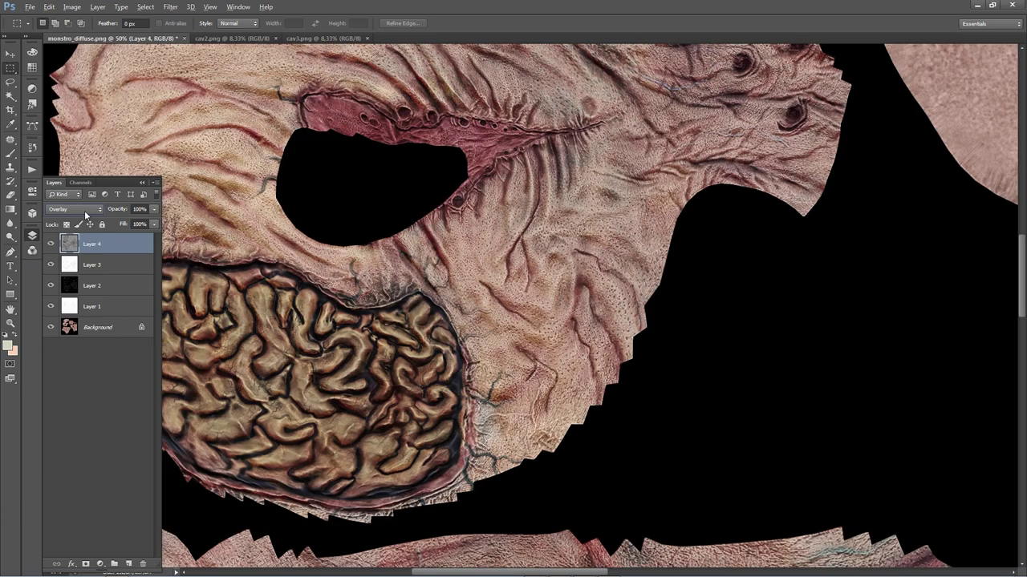
left_click_drag(412, 313, 332, 373)
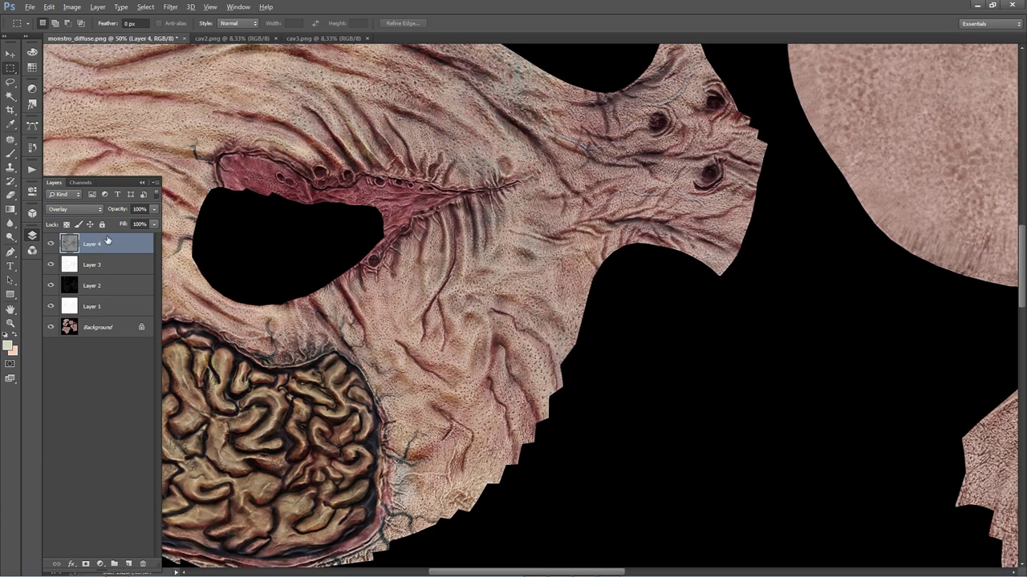
left_click_drag(475, 376, 578, 424)
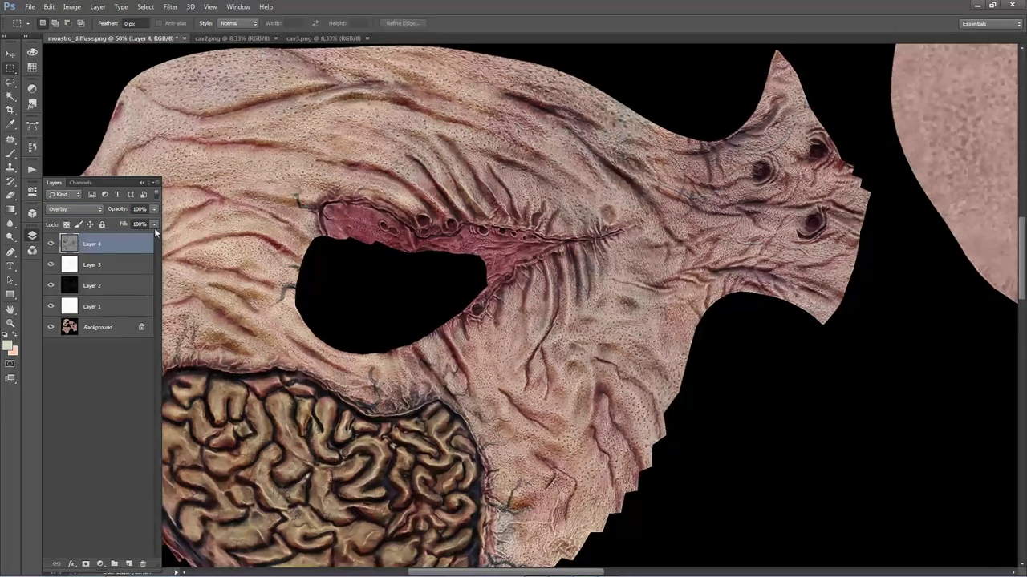
left_click_drag(119, 236, 112, 233)
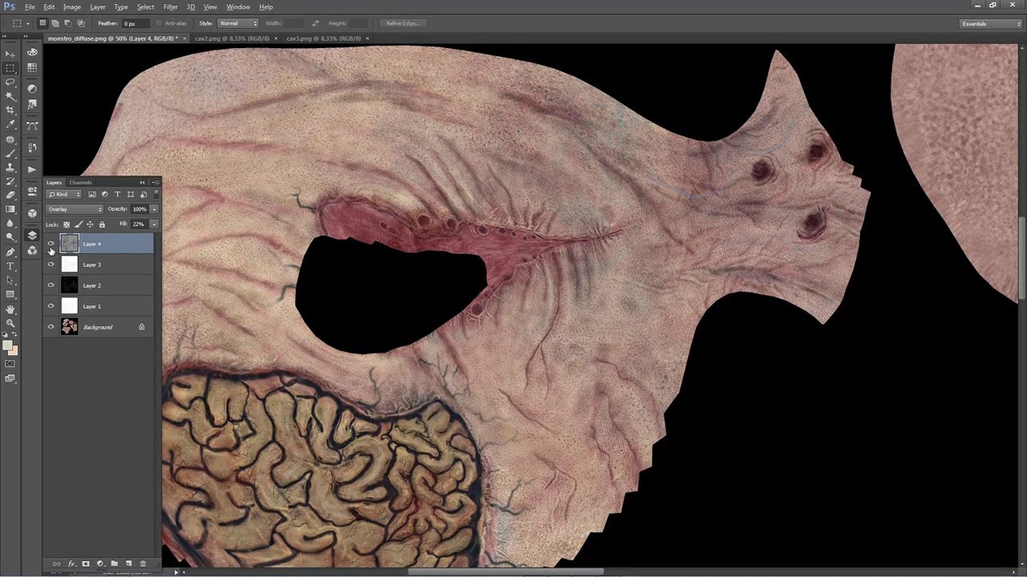
scroll("up", 3)
scroll("down", 3)
left_click_drag(643, 403, 653, 422)
- Add the grey embossed detail image as Layer 5 with Overlay blending at about 11% fill
left_click(217, 39)
left_click(276, 37)
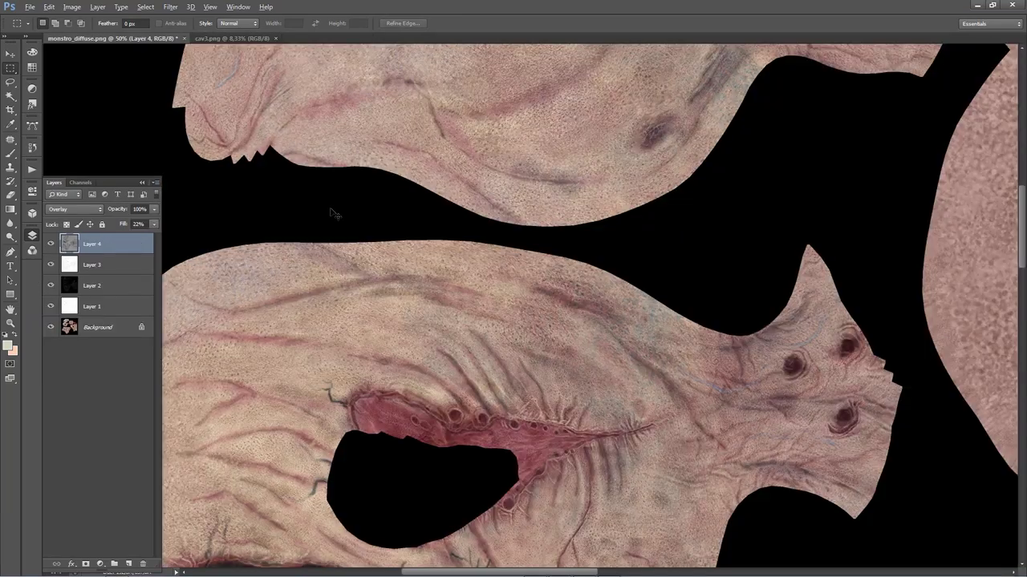
key("ctrl+shift+alt+e")
key("ctrl+f")
left_click(74, 209)
left_click(77, 351)
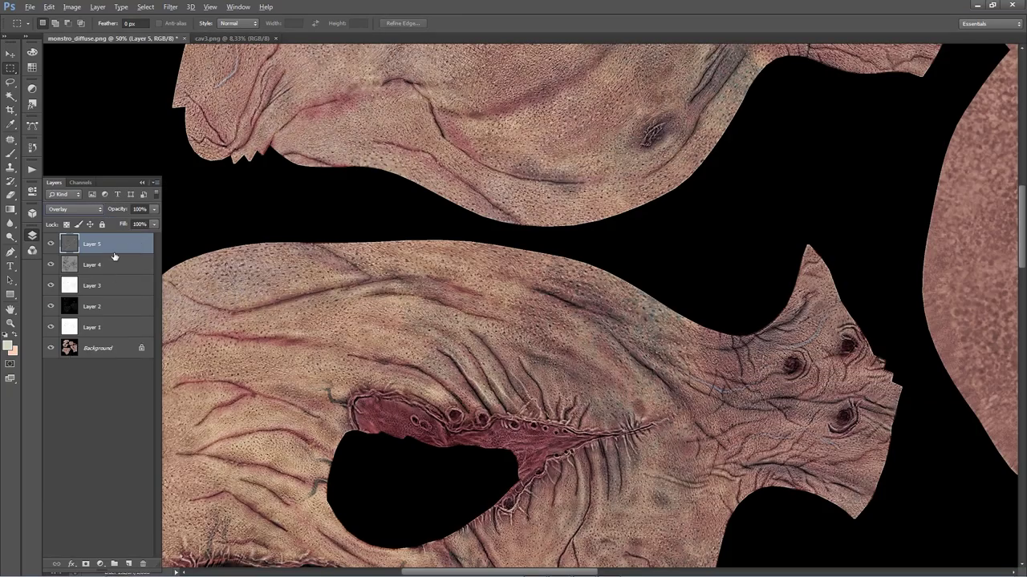
left_click_drag(156, 228, 106, 234)
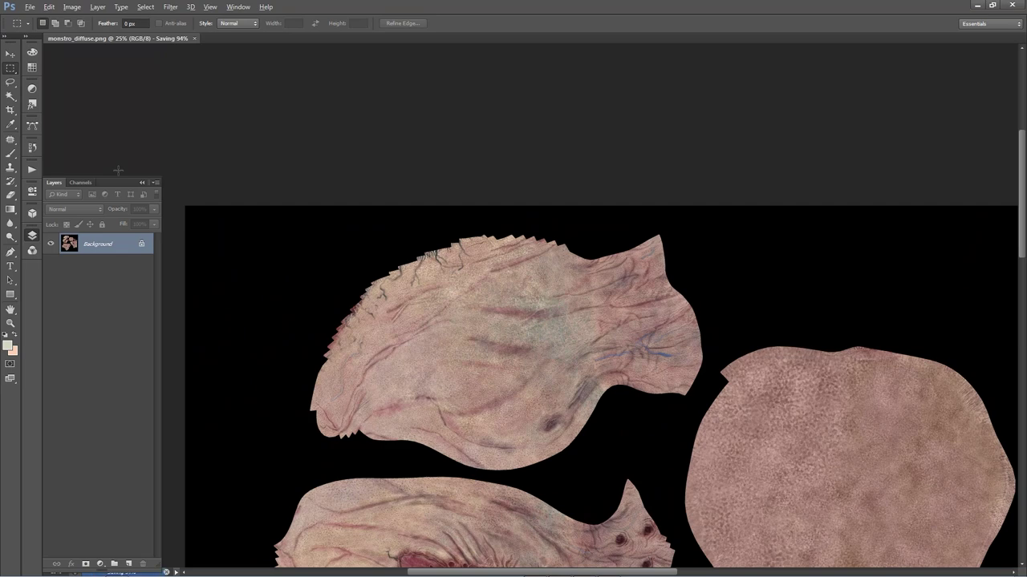
- Open monstro_bump.png from the Desktop textures folder
key("ctrl+o")
left_click(389, 193)
scroll("down", 3)
double_click(457, 281)
double_click(600, 170)
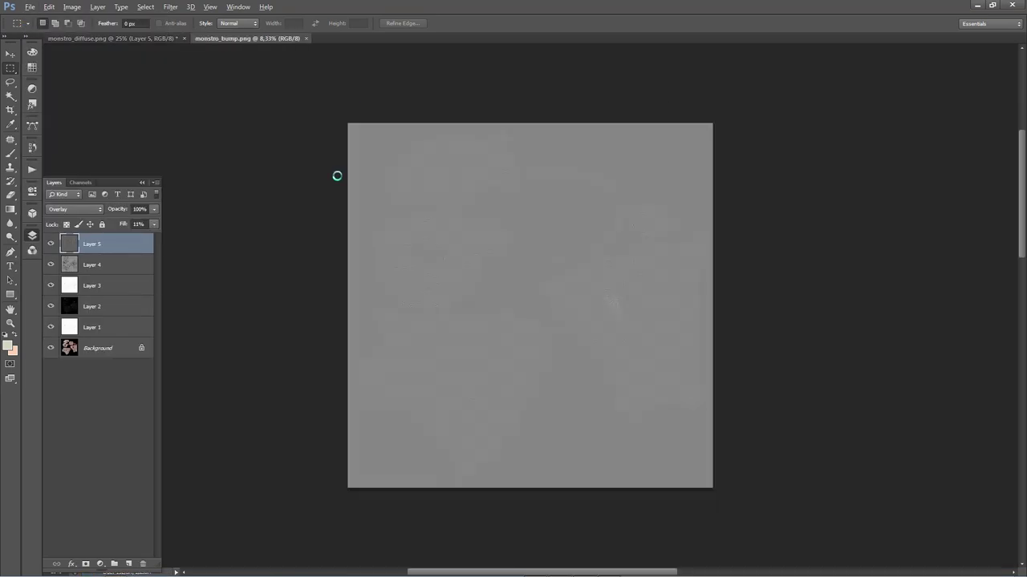
- Duplicate Layers 1–5 of monstro_diffuse into the monstro_bump document
left_click(121, 37)
left_click(92, 265)
left_click(92, 285)
left_click(92, 306)
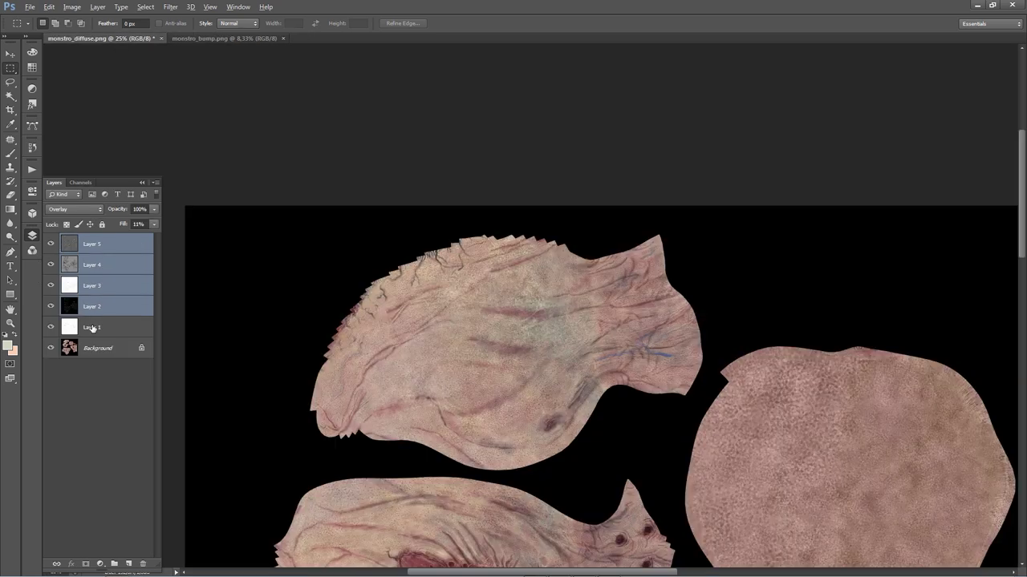
left_click(92, 327)
right_click(108, 351)
left_click(137, 190)
left_click(565, 214)
left_click(513, 234)
left_click(605, 174)
left_click(227, 37)
- Hide the white Layer 3 in monstro_bump and switch to 3ds Max
scroll("up", 3)
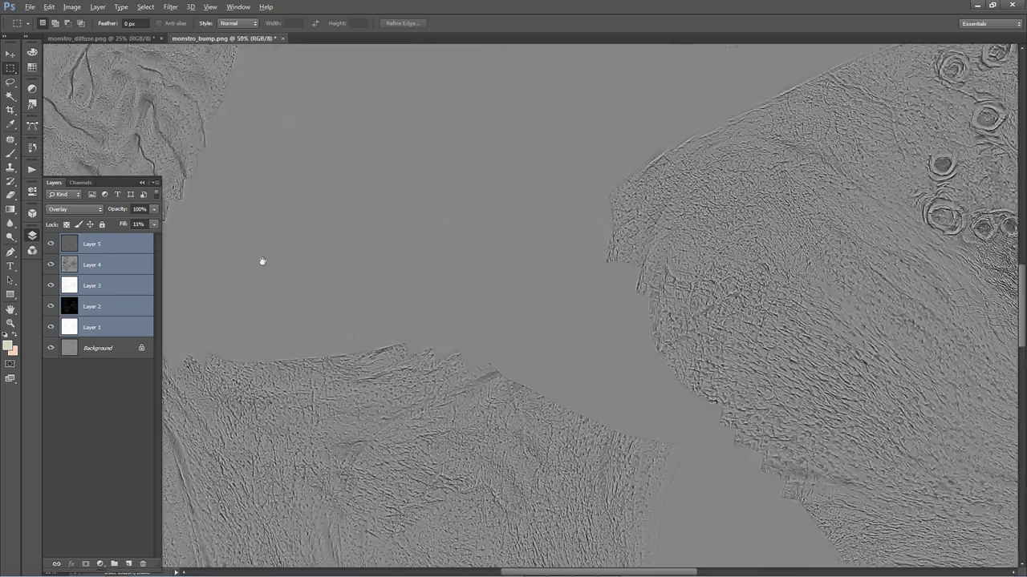
left_click(51, 295)
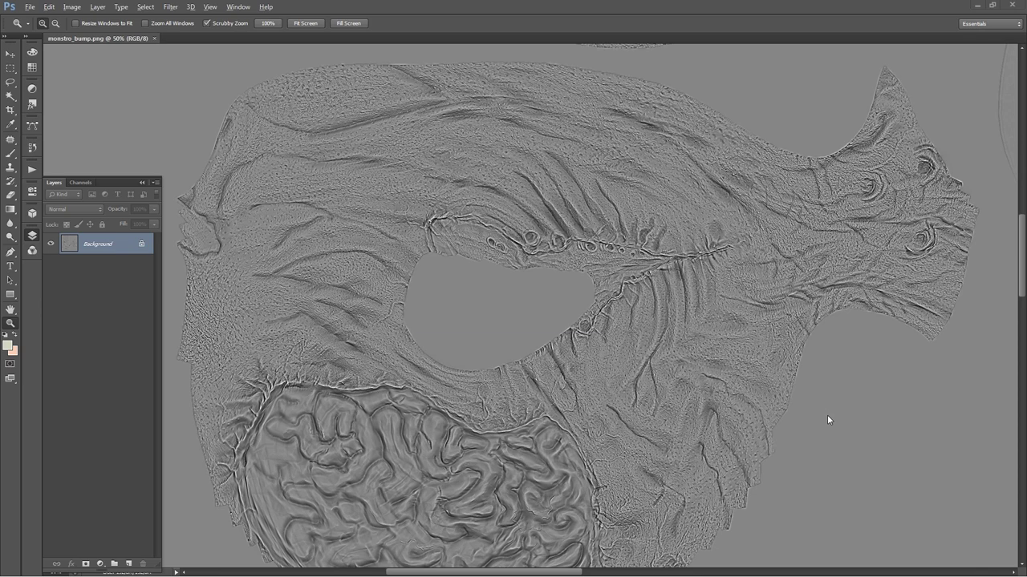
key("alt+Tab")
key("alt+Tab")
key("alt+Tab")
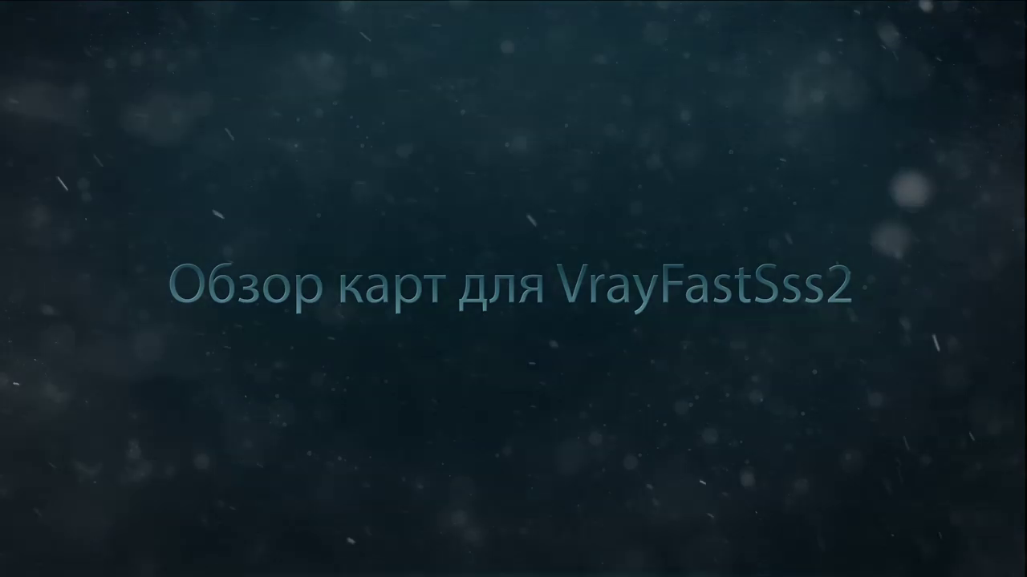
- Preview the monstro_diffuse sss color bitmap and a second map's bitmap
left_click(695, 425)
left_click(695, 420)
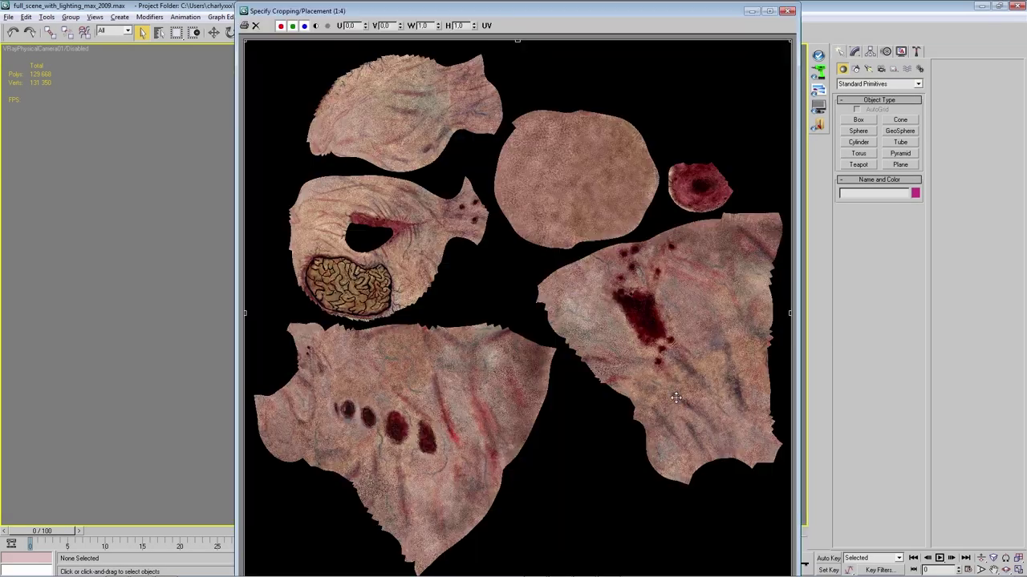
left_click(787, 12)
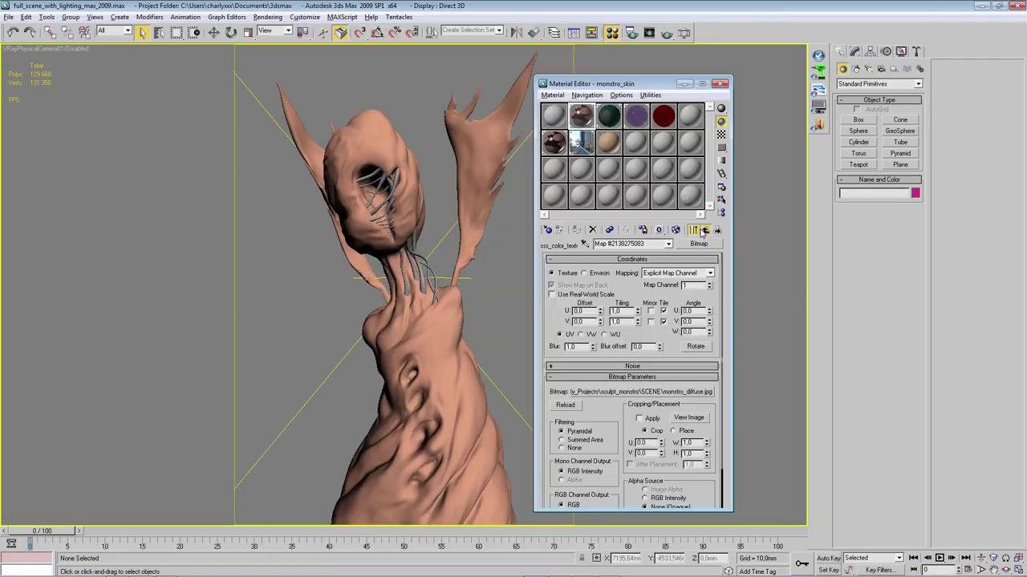
left_click(682, 420)
scroll("down", 3)
left_click(690, 414)
left_click(787, 12)
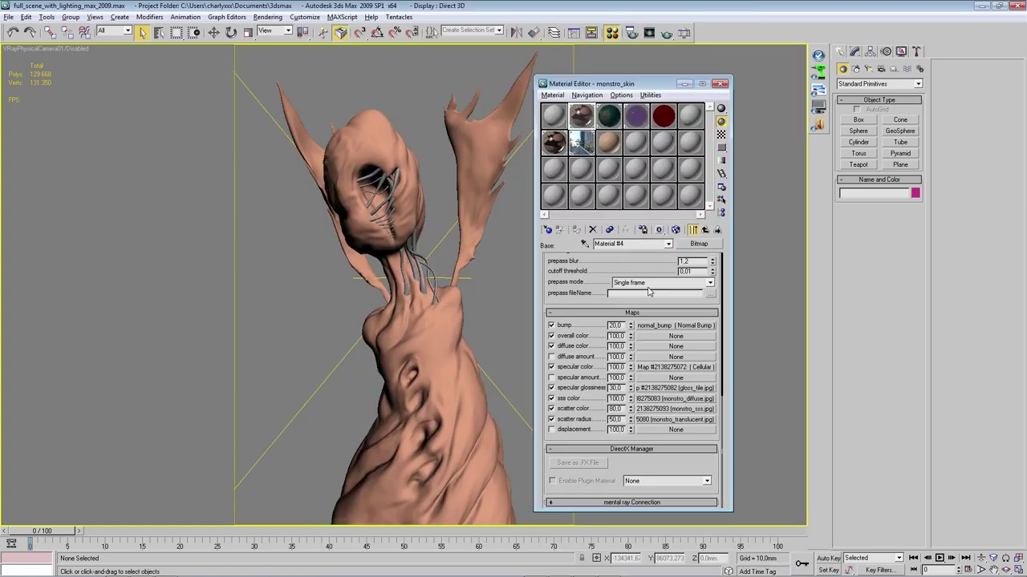
- Preview the red monstro_sss.jpg scatter color texture, return to the map list, and go back to Photoshop
left_click(697, 409)
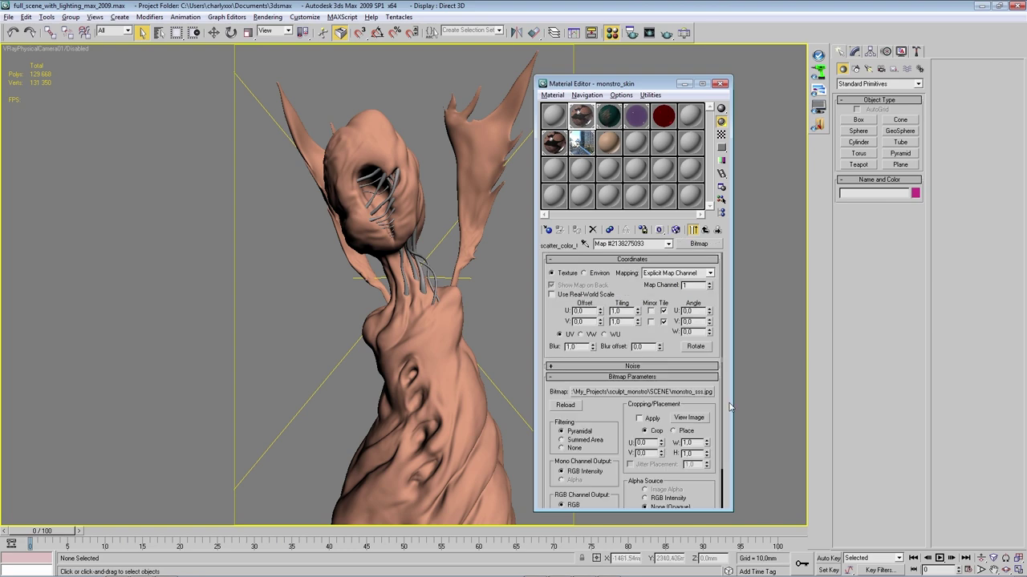
left_click(690, 418)
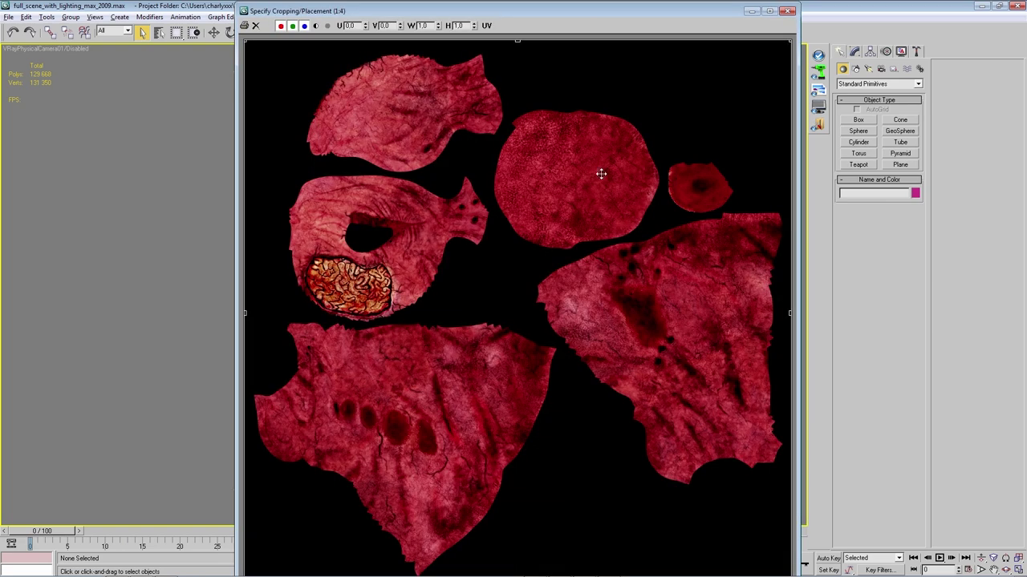
left_click(787, 11)
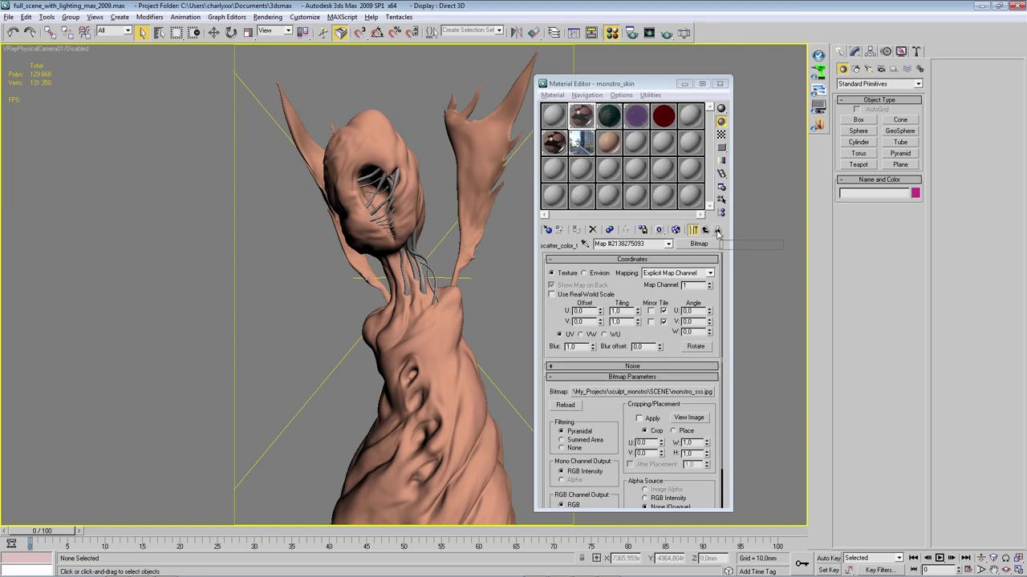
left_click(719, 231)
key("alt+Tab")
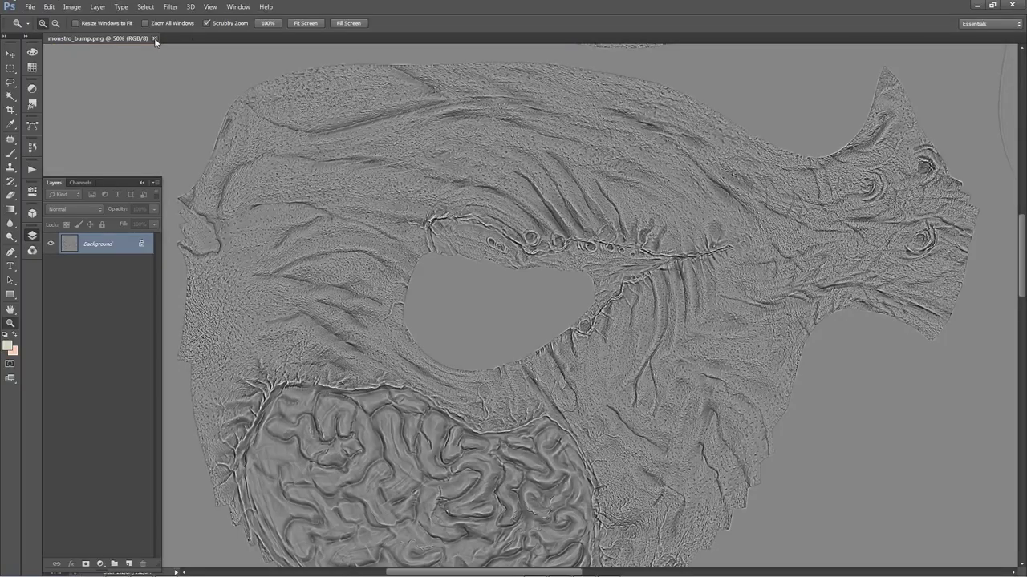
- Close monstro_bump and open monstro_diffuse.png
left_click(154, 39)
left_click(30, 7)
left_click(40, 26)
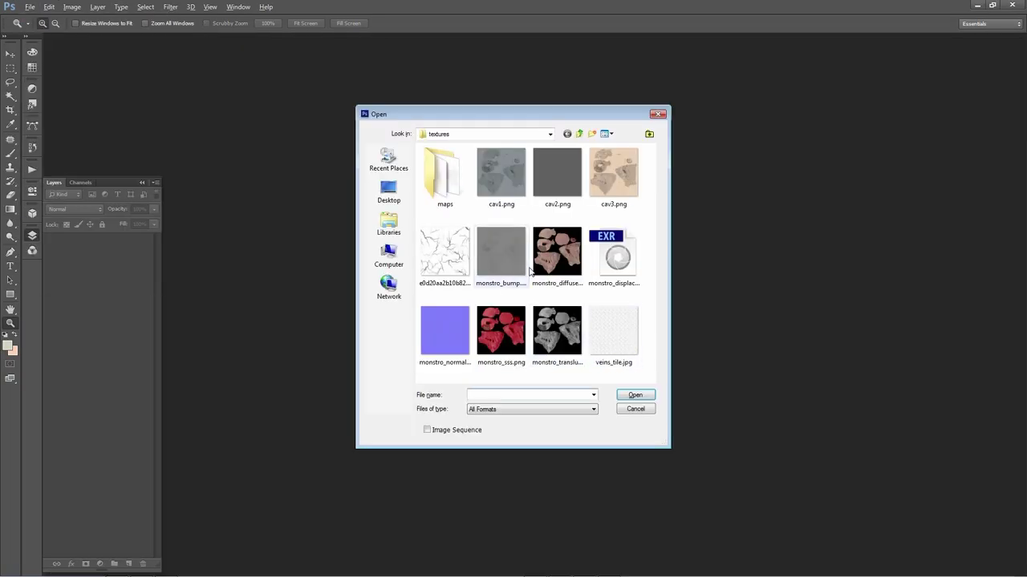
double_click(530, 271)
left_click(540, 263)
left_click(540, 262)
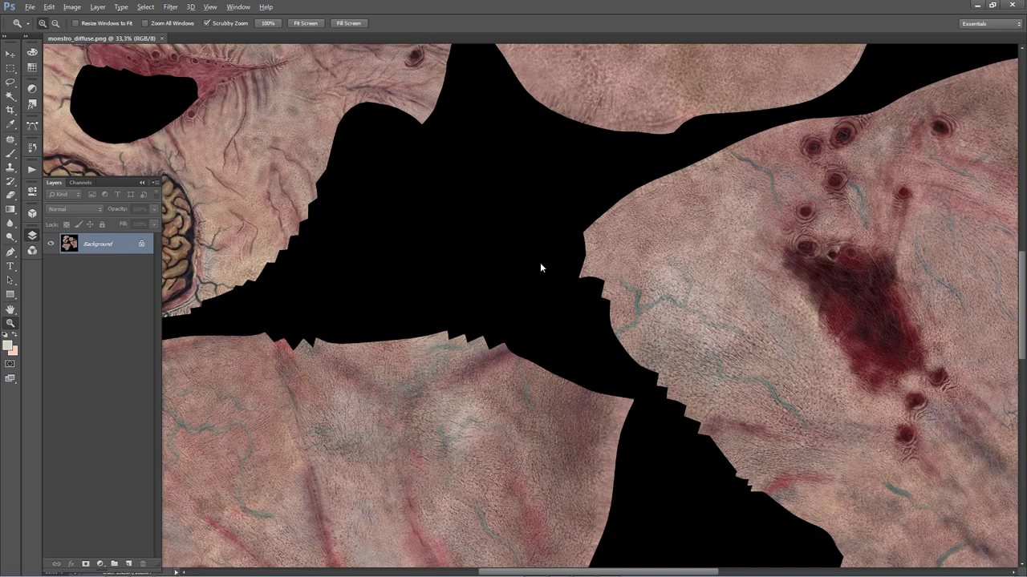
- Desaturate the texture and set Levels input to 53 black and 211 white
key("ctrl+shift+u")
key("ctrl+l")
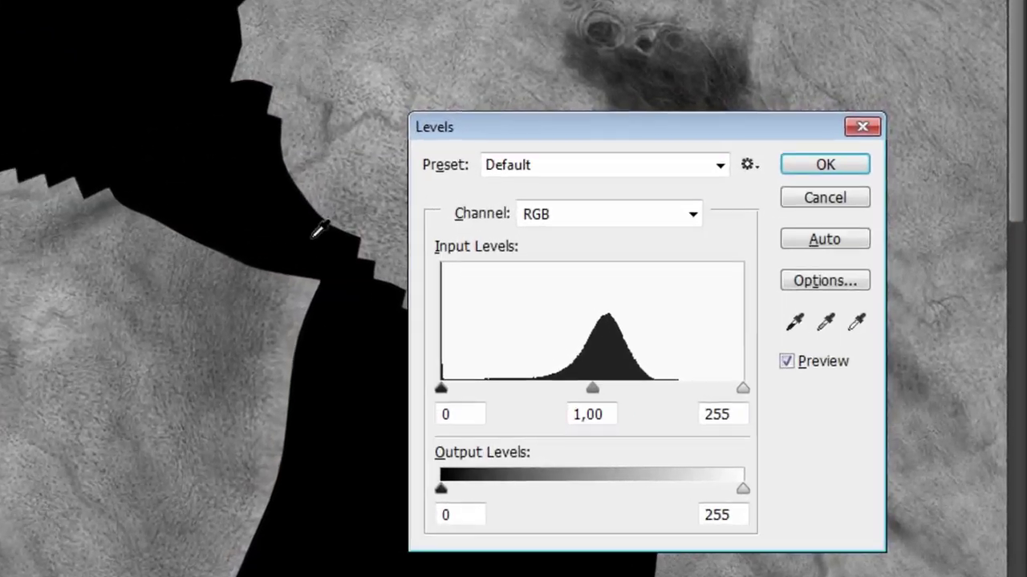
left_click_drag(348, 383, 416, 377)
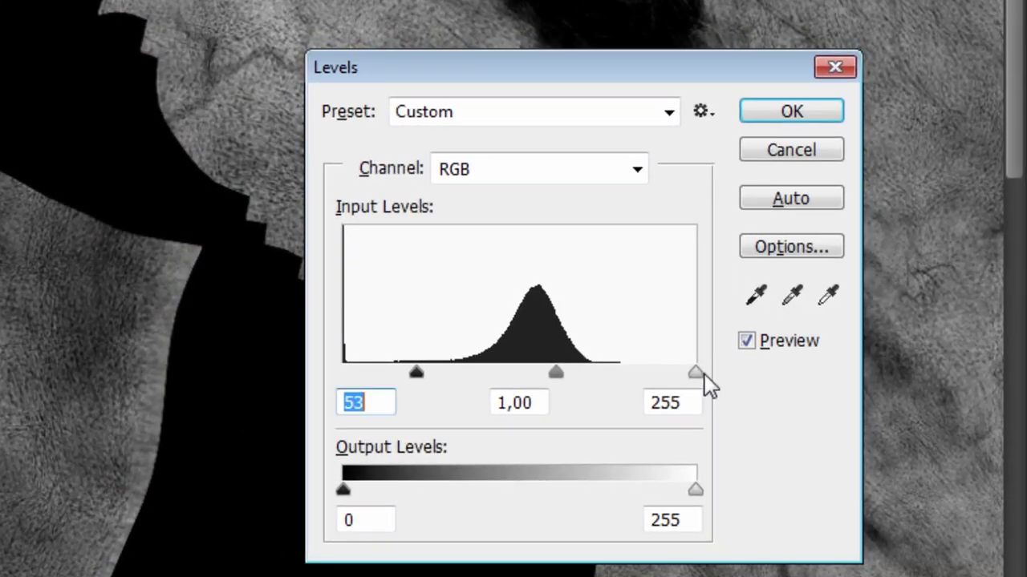
left_click_drag(695, 375, 635, 379)
left_click(933, 341)
left_click_drag(741, 307, 826, 188)
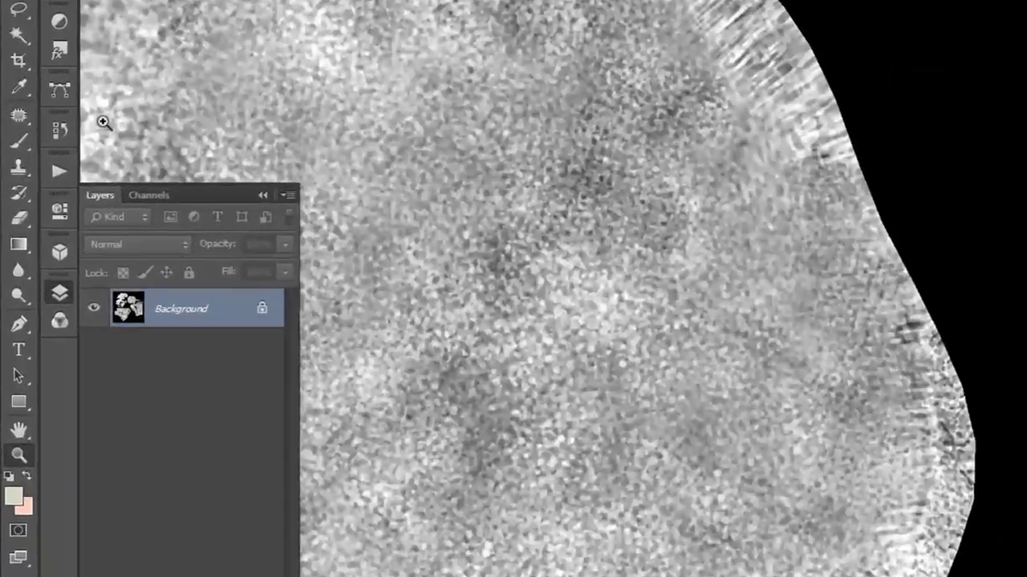
- Set the History Brush source to the Desaturate state
left_click(72, 122)
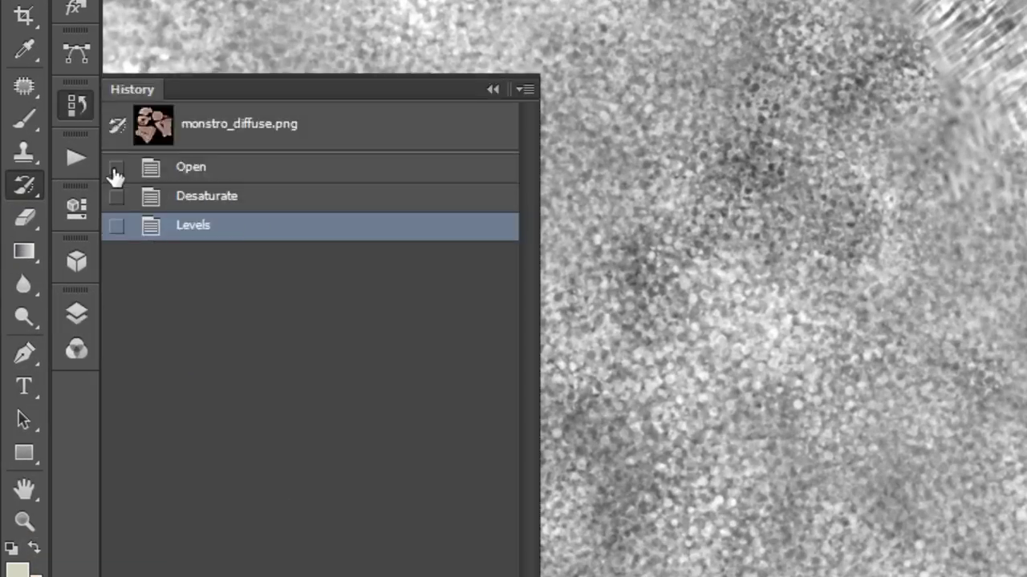
left_click(143, 272)
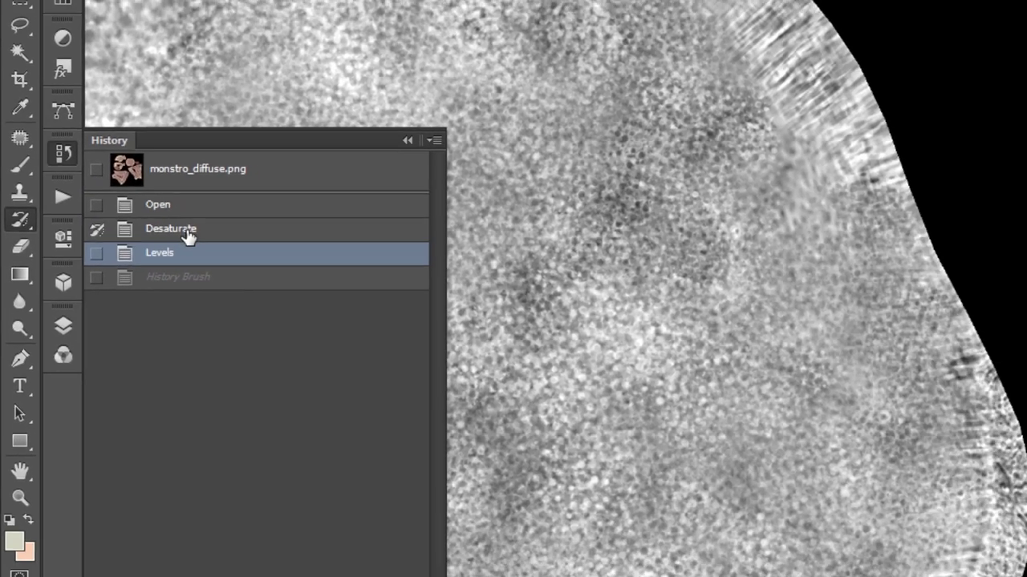
scroll("up", 3)
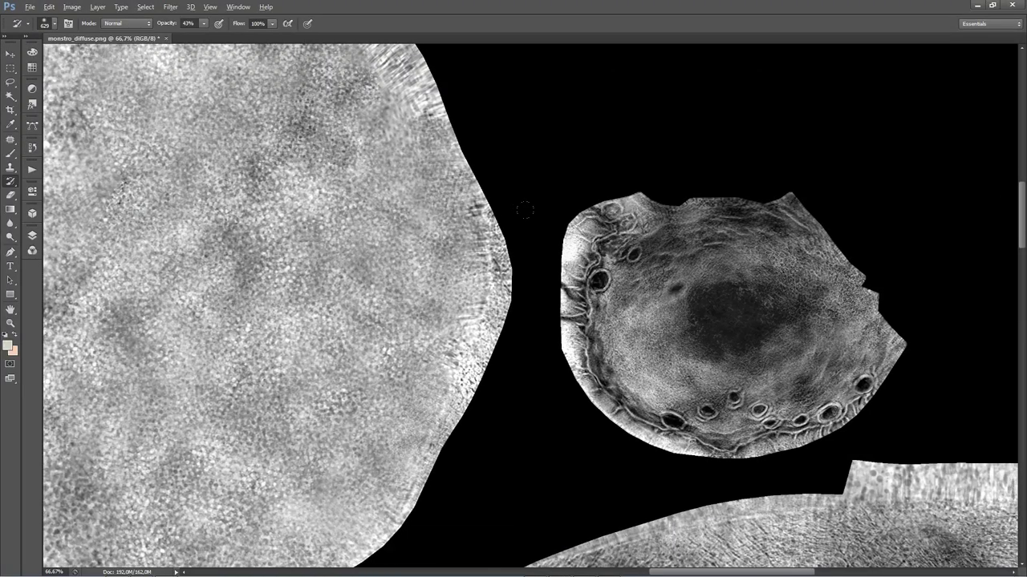
scroll("up", 3)
scroll("up", 3)
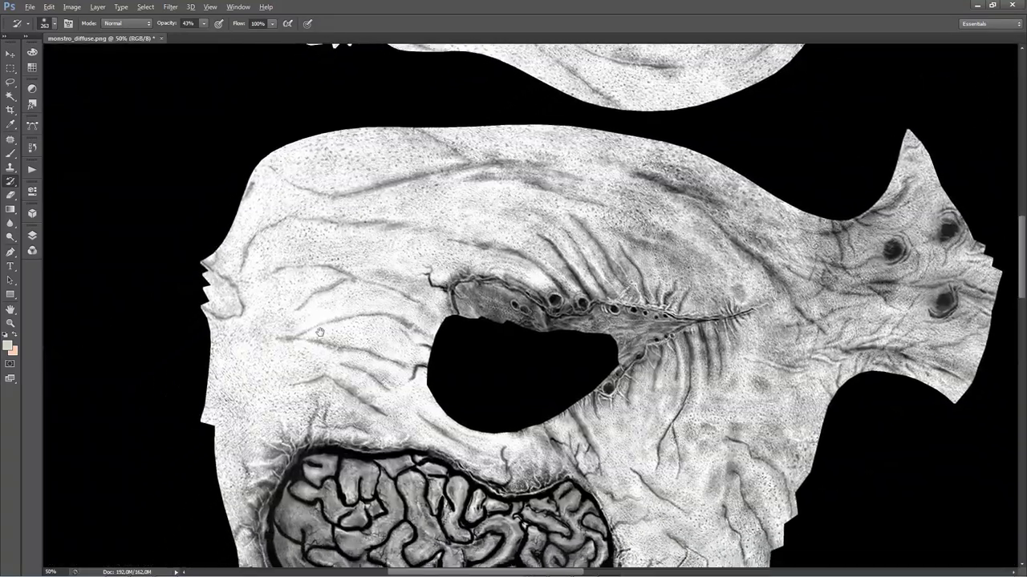
- Open the vein-crack texture image as a second document
left_click(29, 6)
left_click(42, 34)
double_click(490, 257)
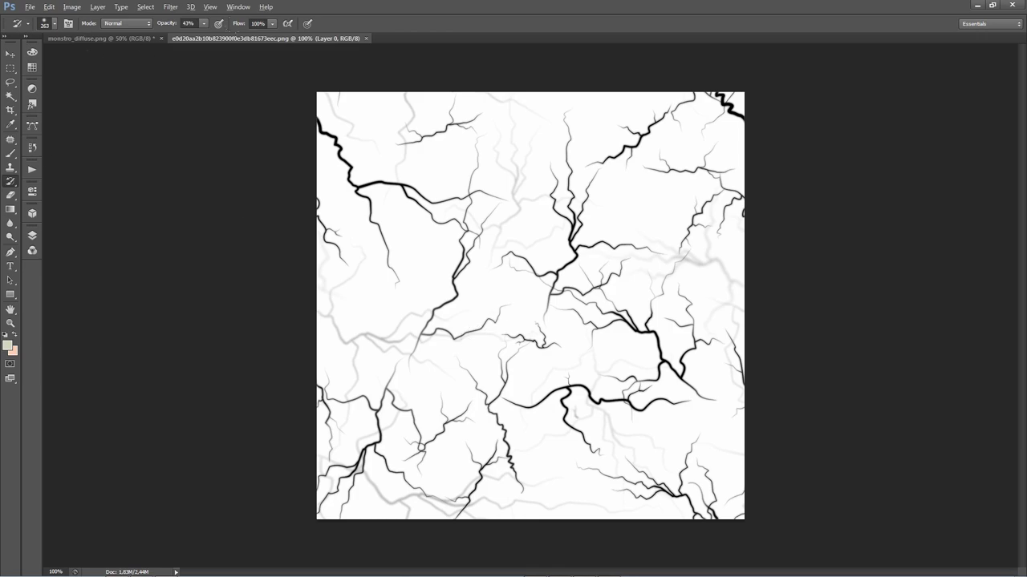
- Close the crack texture document and blend the tiled crack layer with Multiply
left_click(366, 38)
left_click_drag(474, 264, 587, 342)
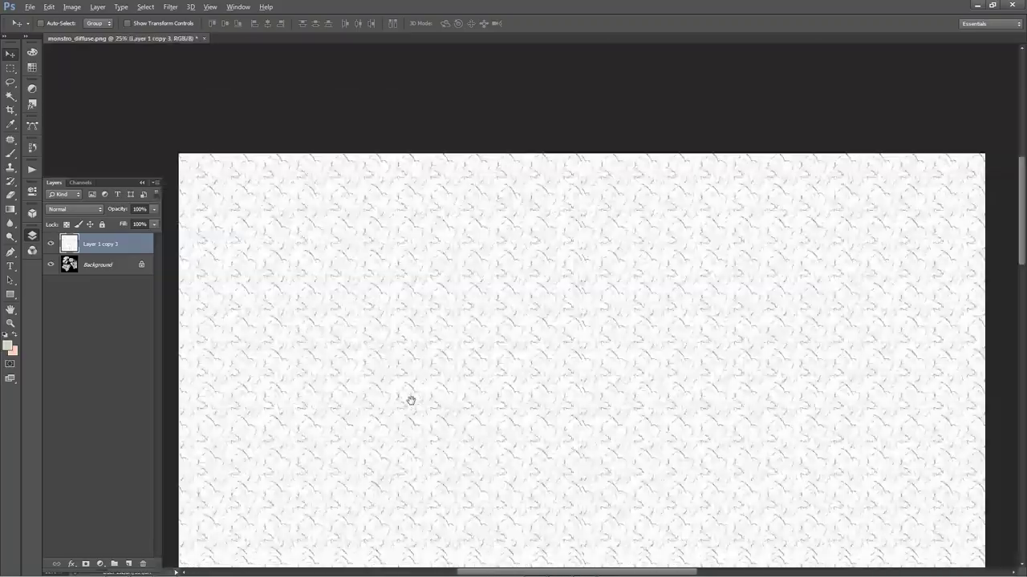
left_click(77, 209)
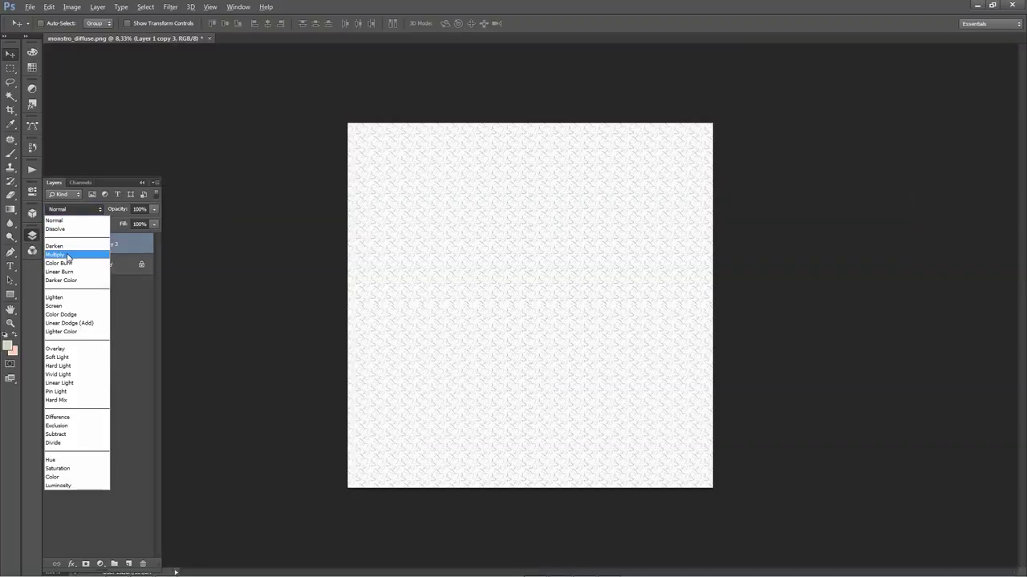
left_click(64, 240)
scroll("up", 3)
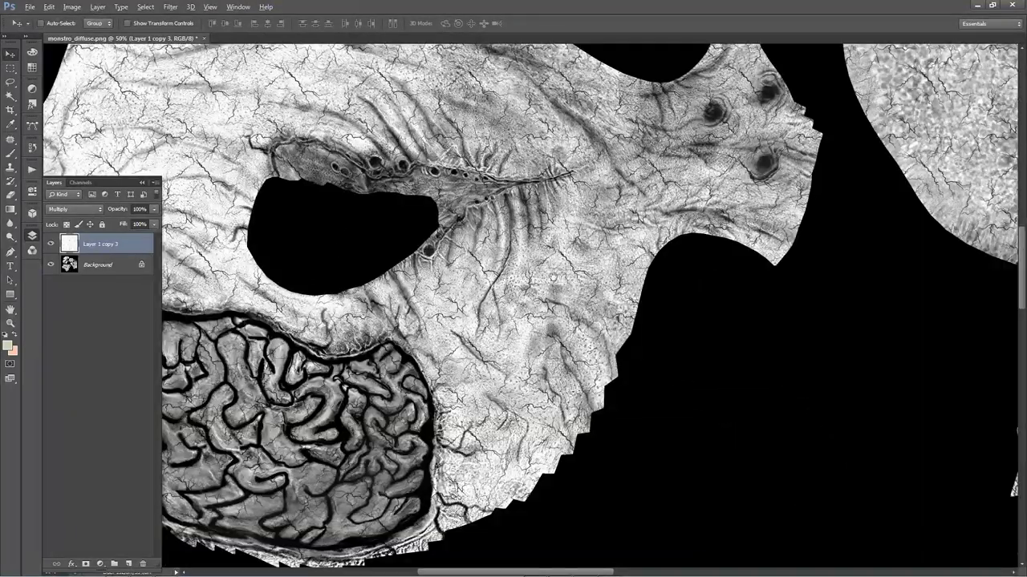
left_click_drag(345, 209, 122, 275)
- Flatten the image and apply a Gaussian Blur to the texture
right_click(123, 276)
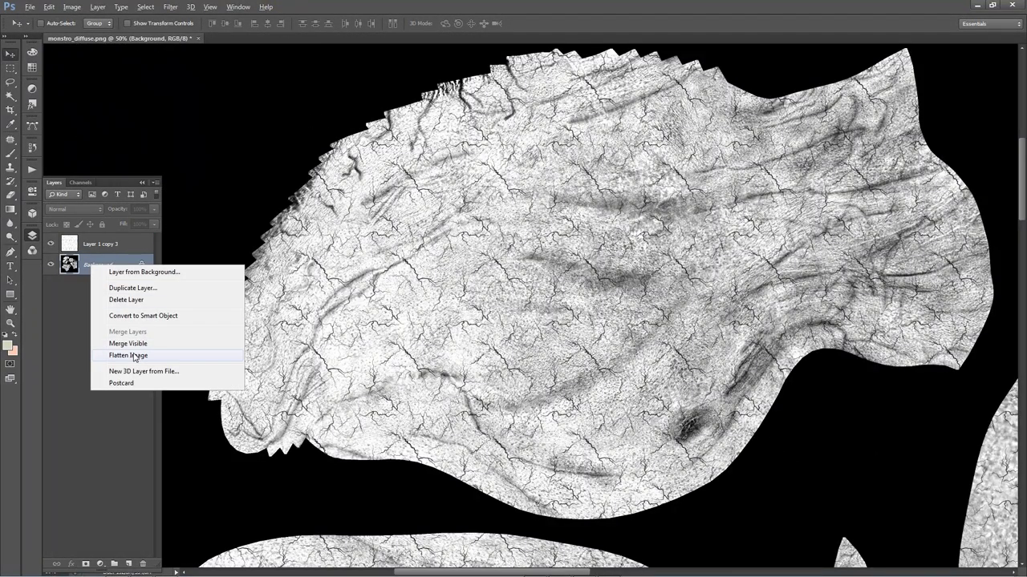
left_click(161, 355)
left_click(168, 8)
mouse_move(176, 114)
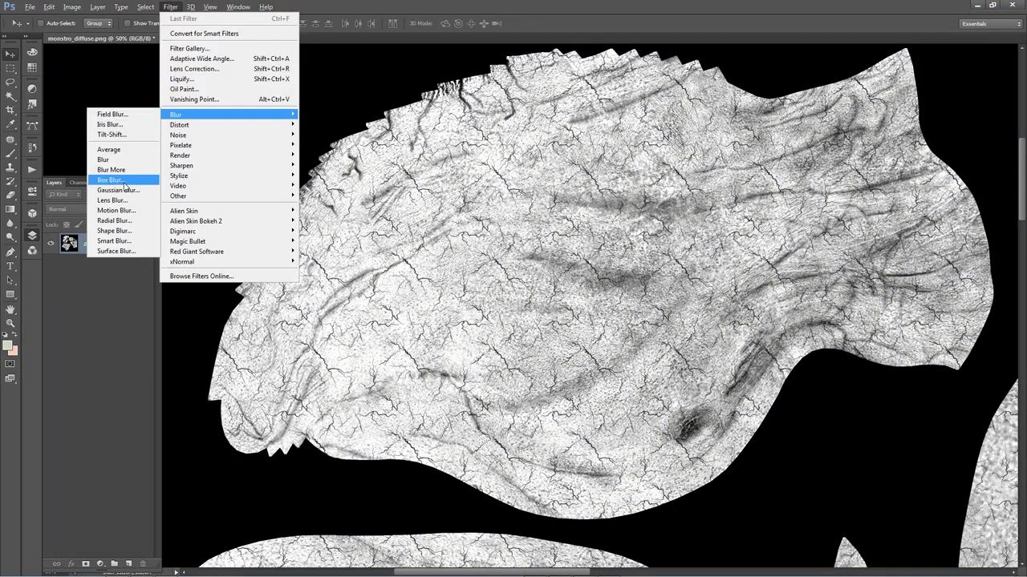
left_click(108, 183)
left_click(842, 220)
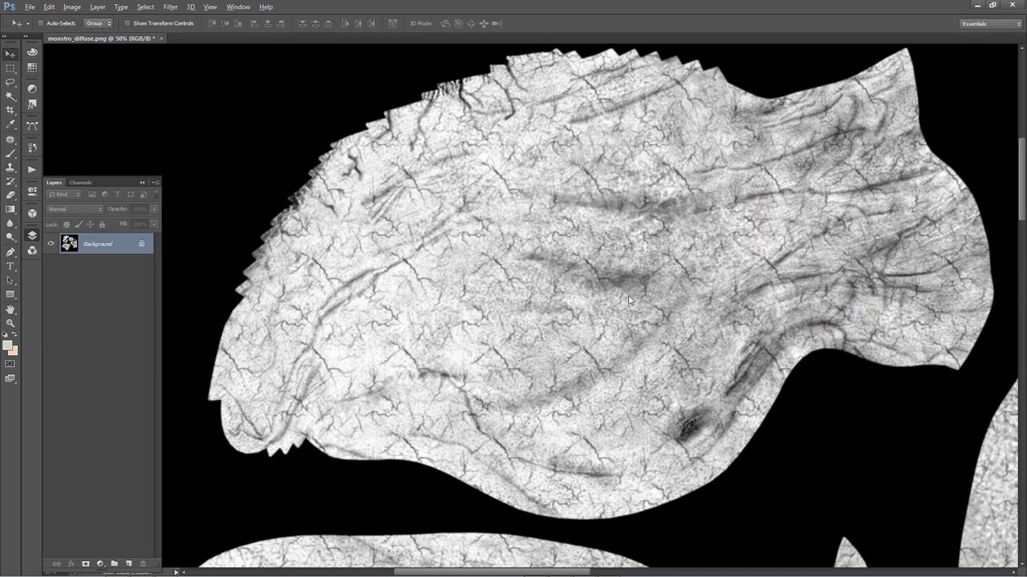
- Apply Levels with black input 47 and white input 244
key("ctrl+minus")
key("ctrl+minus")
key("ctrl+minus")
key("ctrl+minus")
key("ctrl+plus")
key("ctrl+plus")
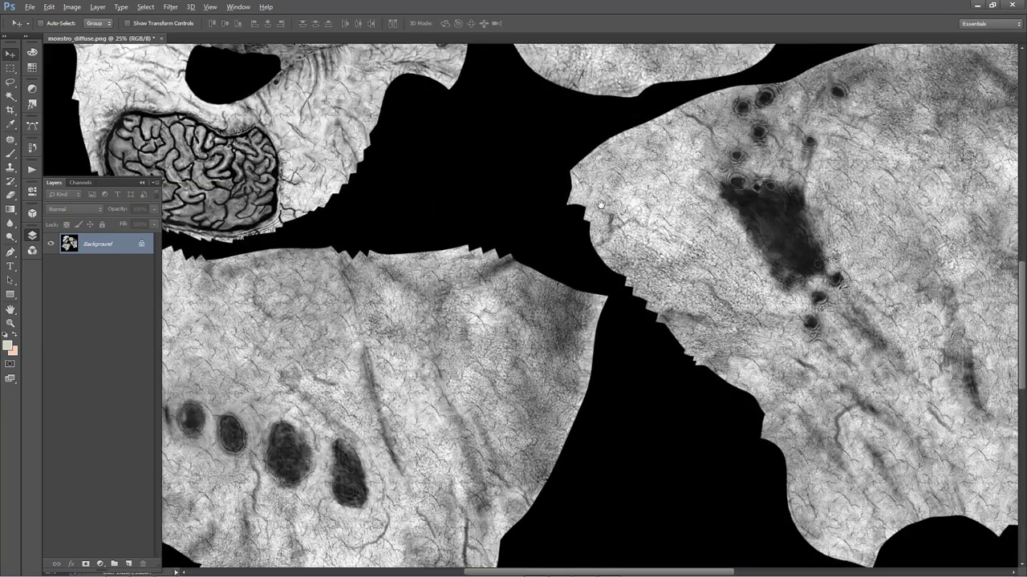
key("ctrl+l")
left_click_drag(762, 440, 787, 440)
left_click_drag(898, 440, 893, 440)
key("Return")
- History Brush brighter texture back over the dark shell piece
left_click_drag(561, 201, 490, 433)
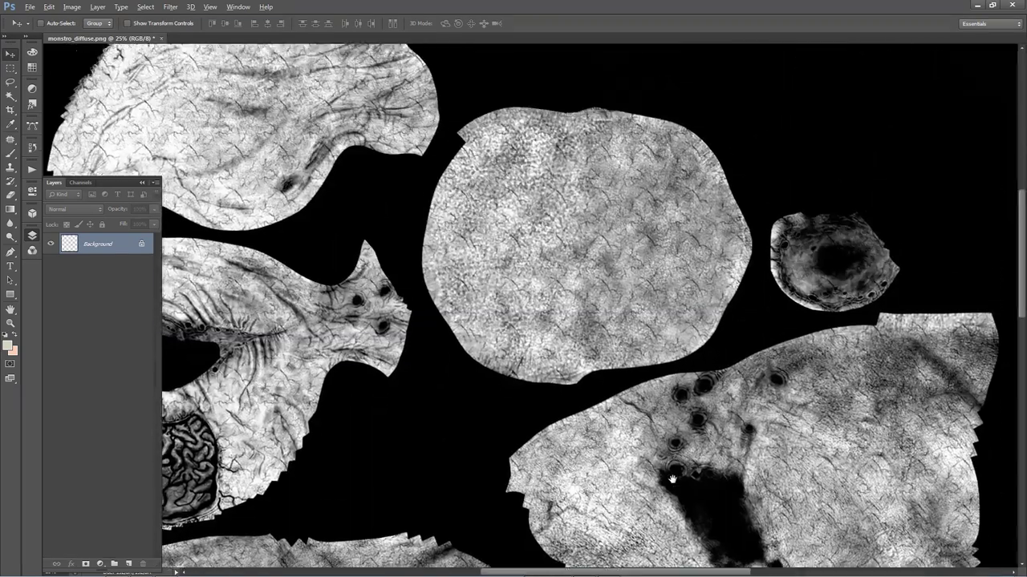
key("ctrl+plus")
left_click_drag(781, 473, 507, 452)
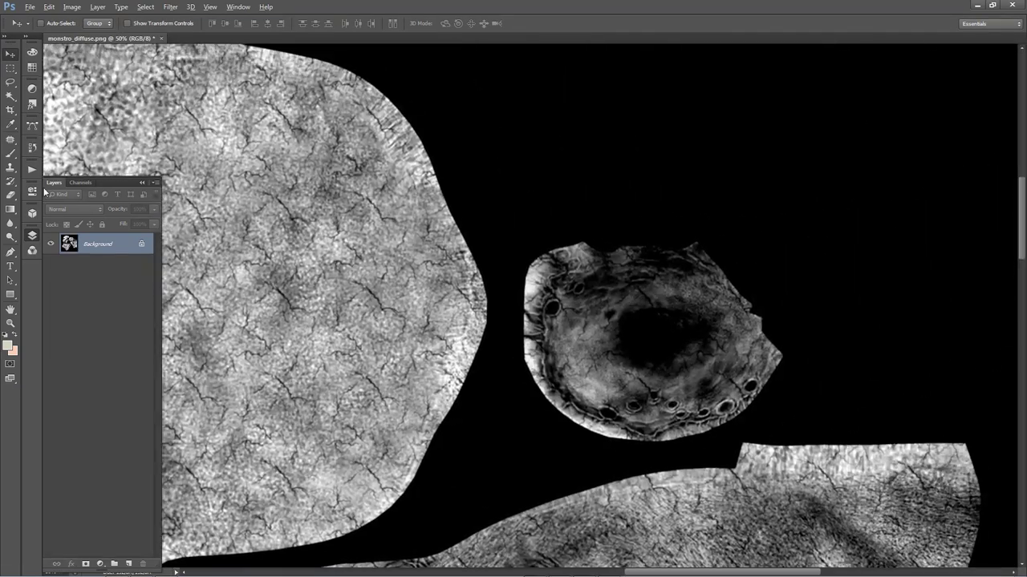
left_click(9, 181)
left_click(32, 147)
left_click(207, 141)
left_click_drag(673, 329, 698, 401)
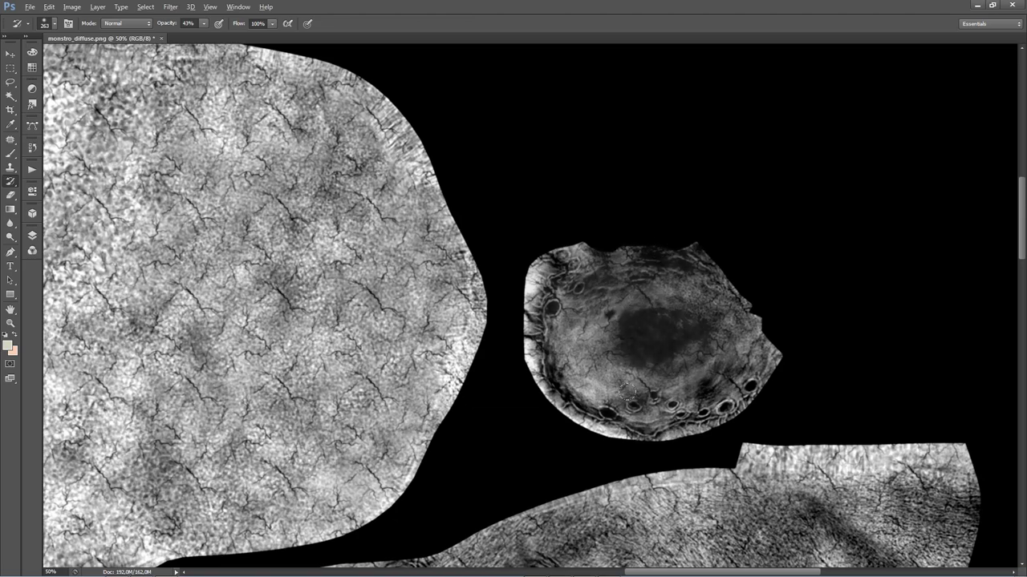
scroll("down", 3)
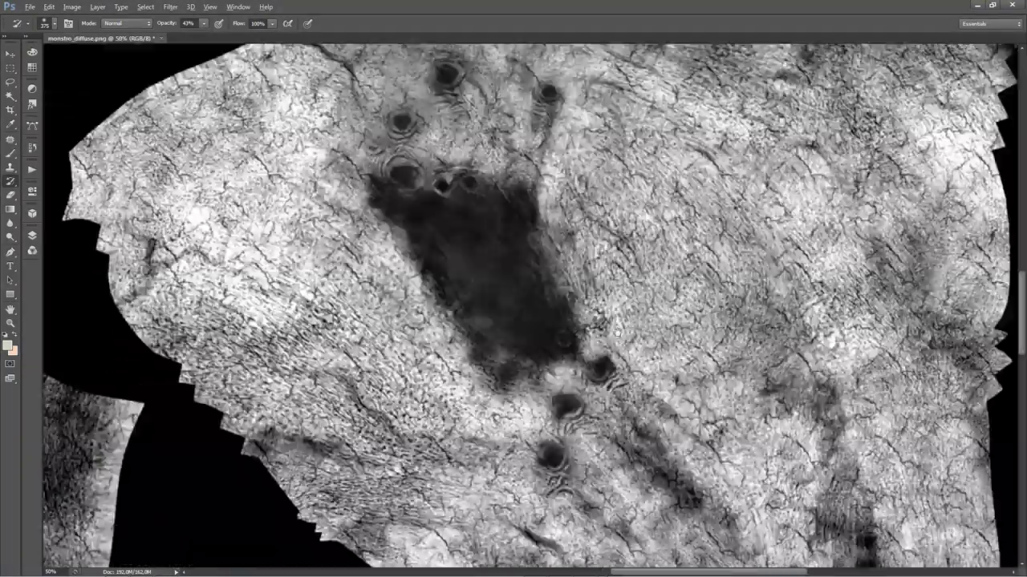
- Save the texture as monstro_translucent.png with the default PNG options
left_click(30, 6)
left_click(61, 137)
left_click(643, 300)
left_click(549, 178)
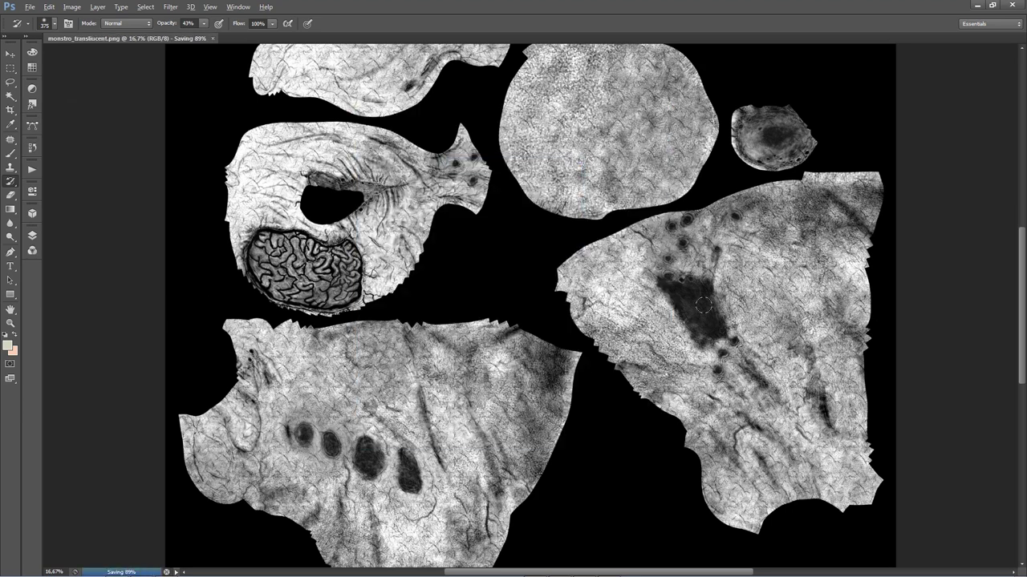
key("ctrl+o")
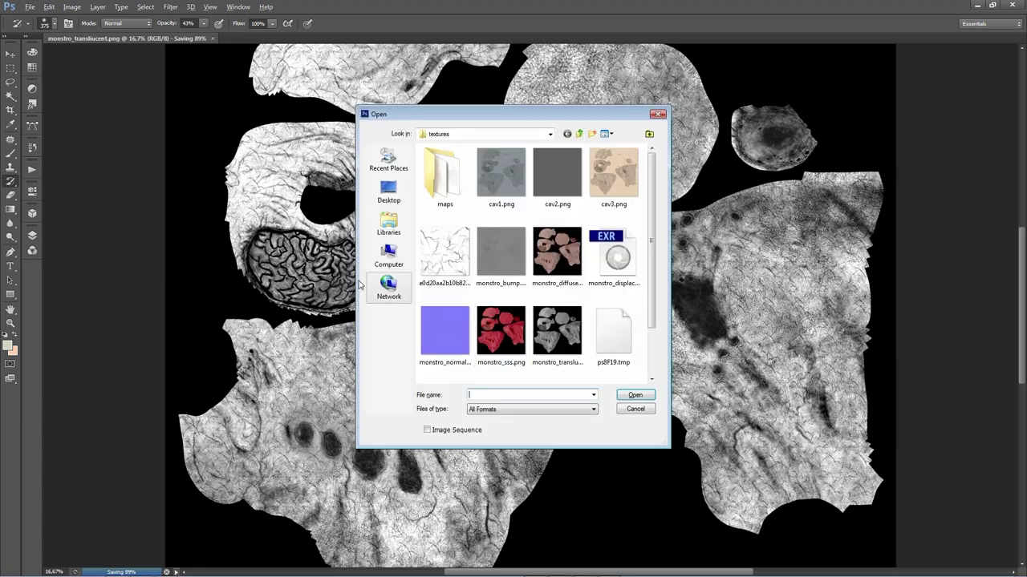
- Open monstro_diffuse.png, close monstro_translucent, and zoom to 25%
double_click(552, 252)
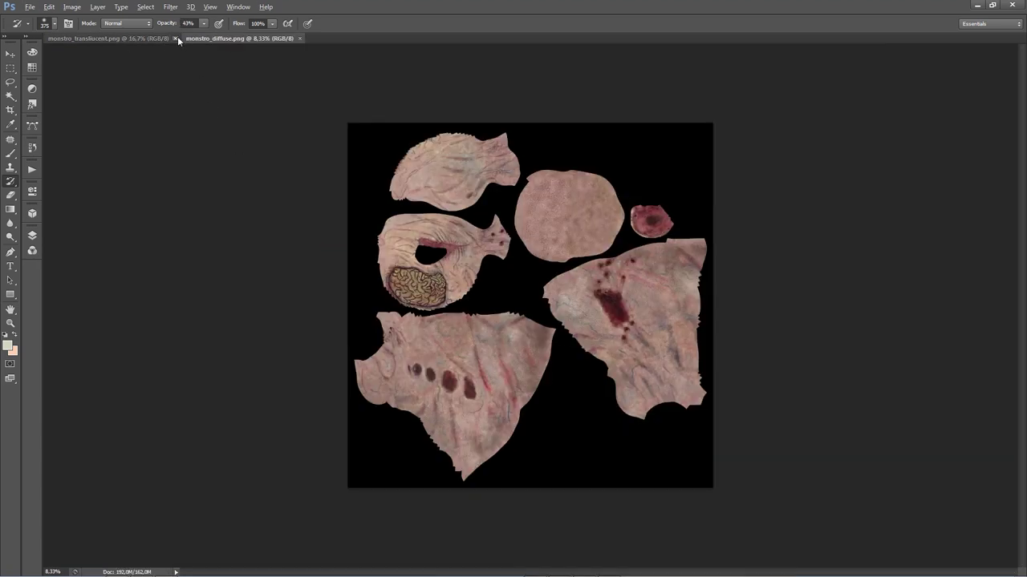
left_click(176, 38)
key("ctrl+plus")
key("ctrl+plus")
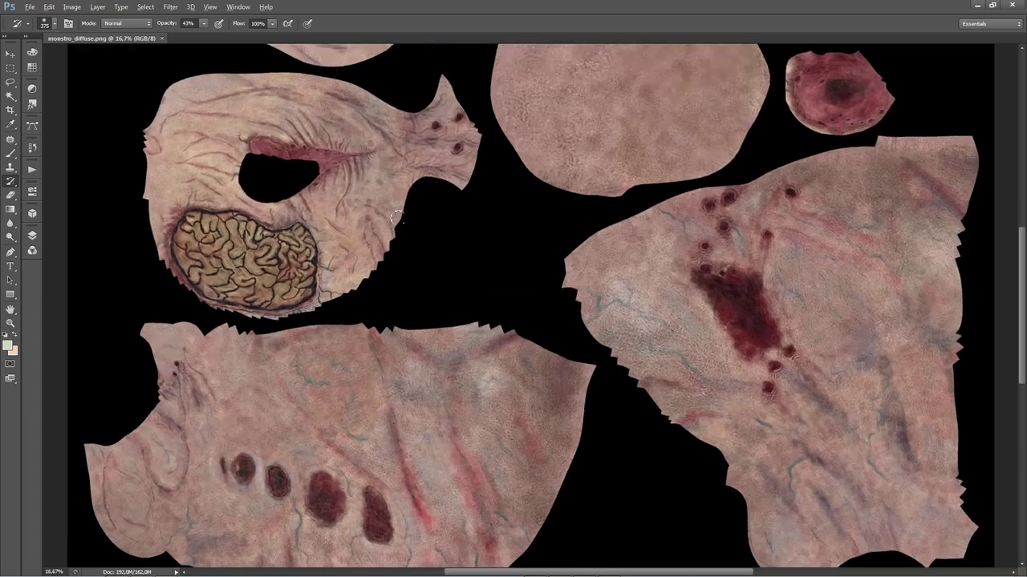
key("ctrl+plus")
key("i")
- Color Balance the texture: midtones fully red, shadows red and magenta, highlights slightly blue
key("ctrl+b")
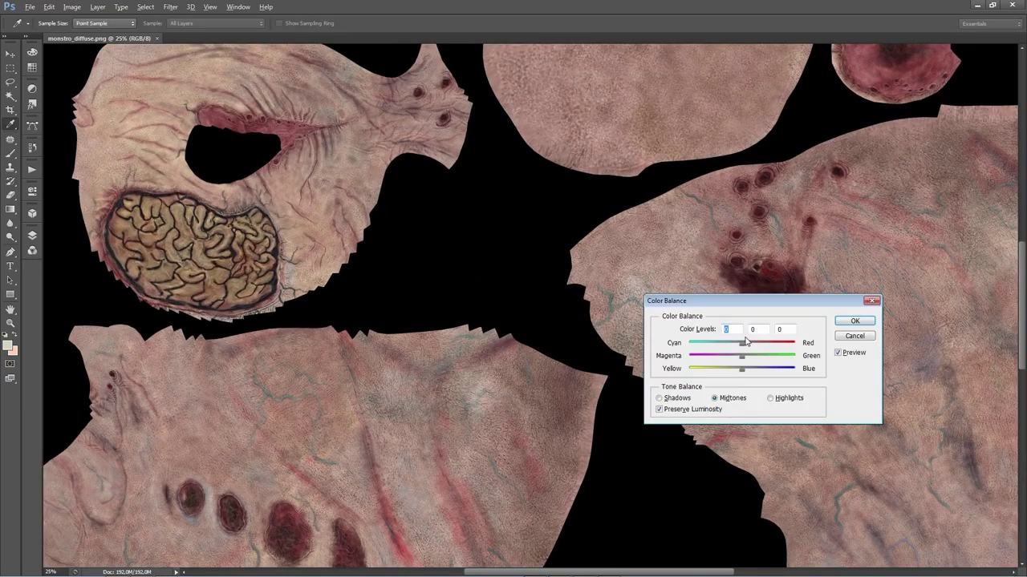
left_click_drag(744, 341, 794, 342)
left_click_drag(741, 370, 739, 371)
left_click(425, 400)
left_click_drag(564, 279, 653, 282)
left_click_drag(564, 310, 596, 284)
left_click(626, 400)
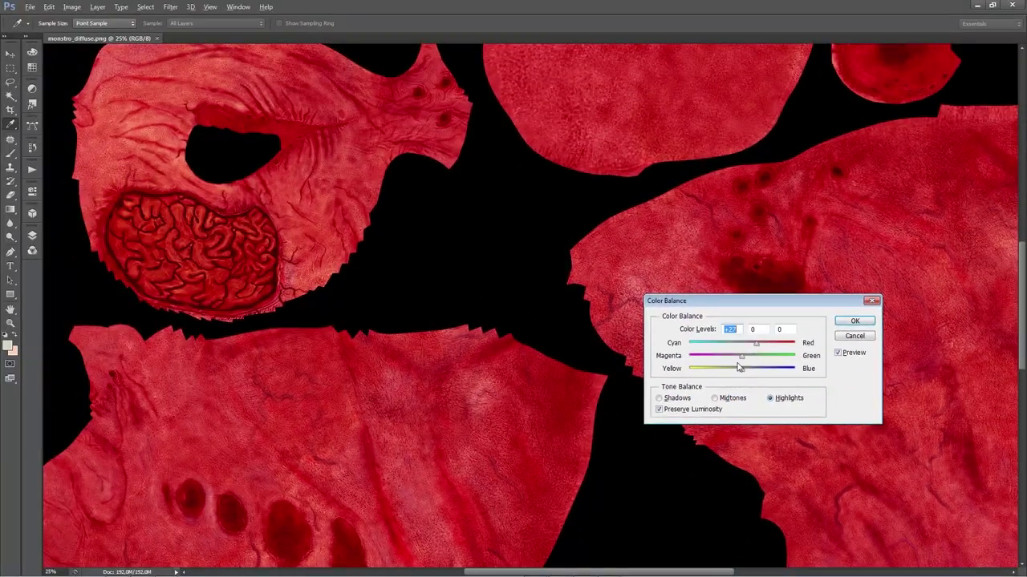
left_click_drag(739, 368, 747, 369)
left_click(854, 320)
- History Brush the brain back to its original colours
scroll("up", 3)
scroll("up", 3)
left_click_drag(775, 358, 986, 497)
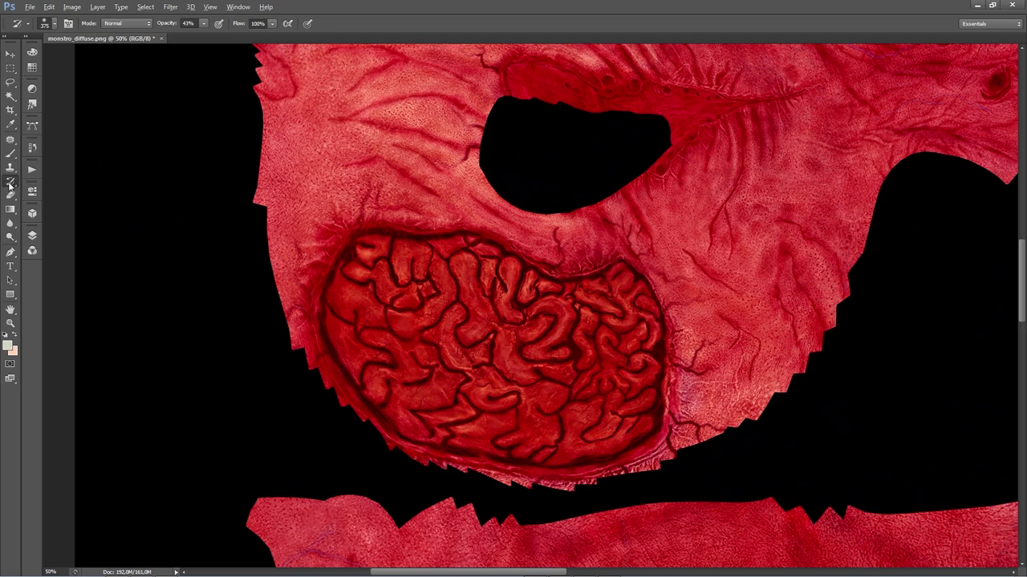
left_click(34, 148)
left_click(207, 141)
left_click_drag(361, 289, 431, 241)
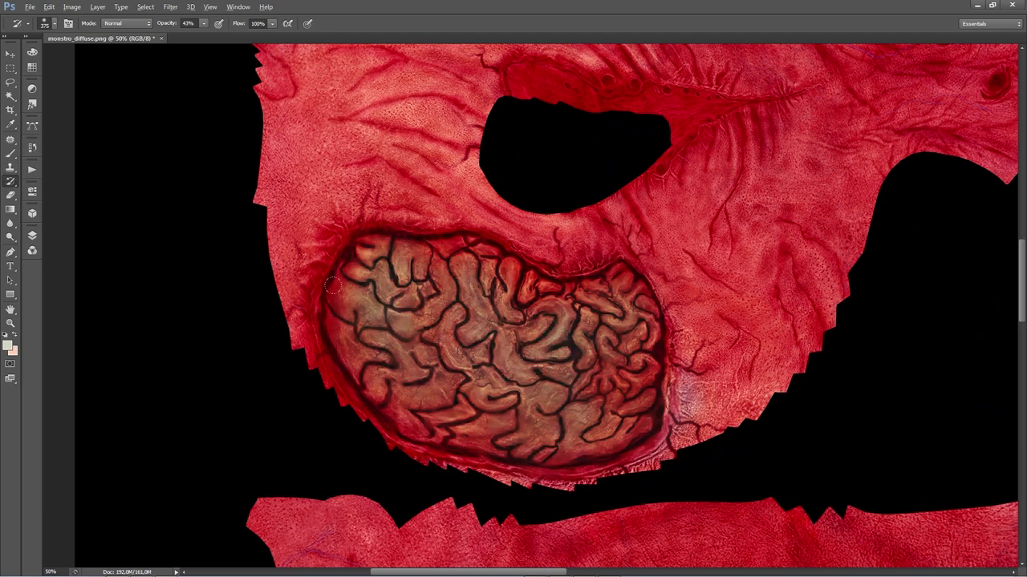
- Save the red texture as monstro_sss.png and lasso-select the brain
key("ctrl+Tab")
key("ctrl+plus")
left_click_drag(439, 421, 518, 263)
left_click(10, 81)
left_click_drag(132, 153, 241, 133)
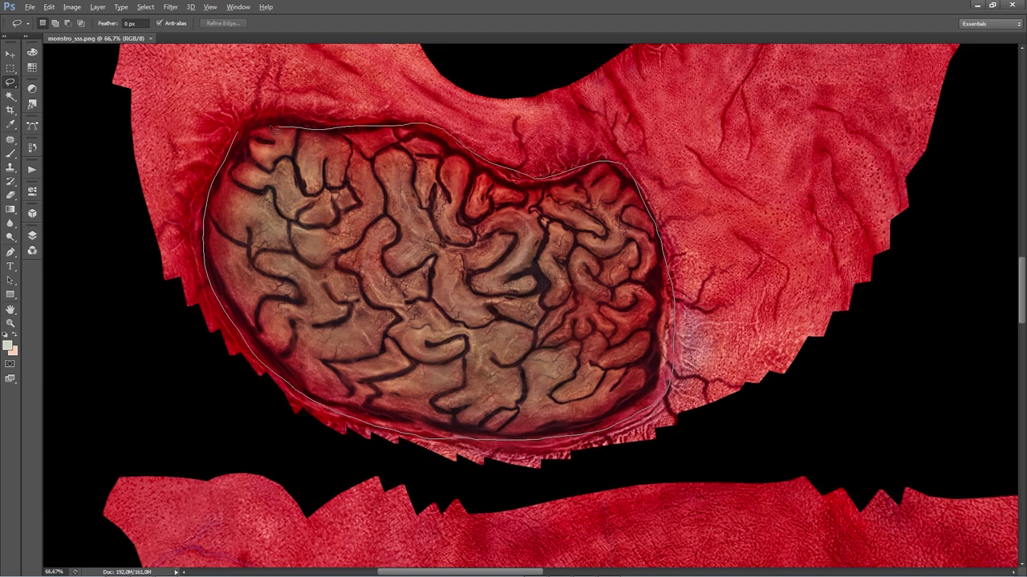
- Feather the brain selection's edge with Refine Edge
left_click(145, 6)
left_click(353, 247)
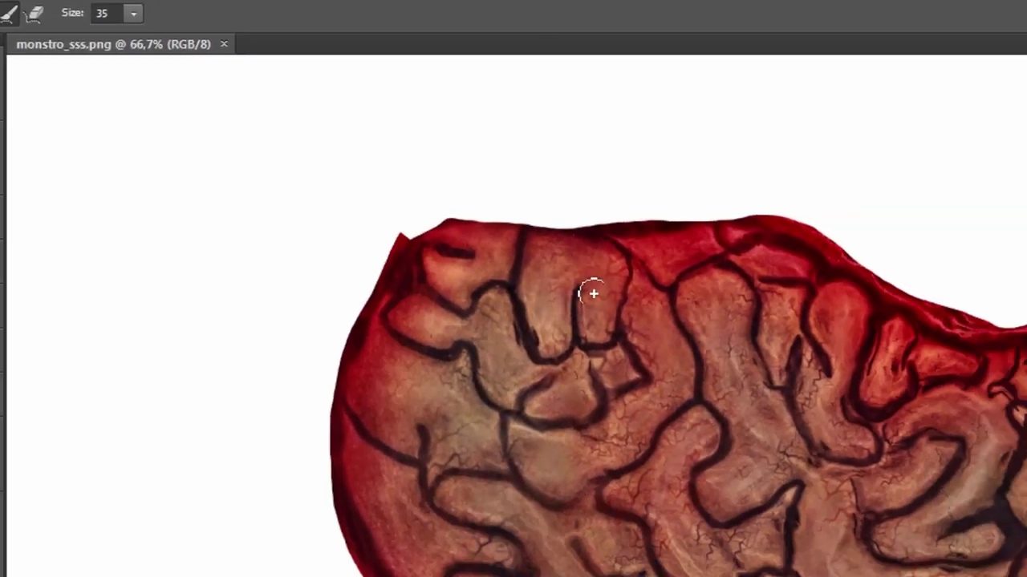
left_click_drag(809, 302, 834, 300)
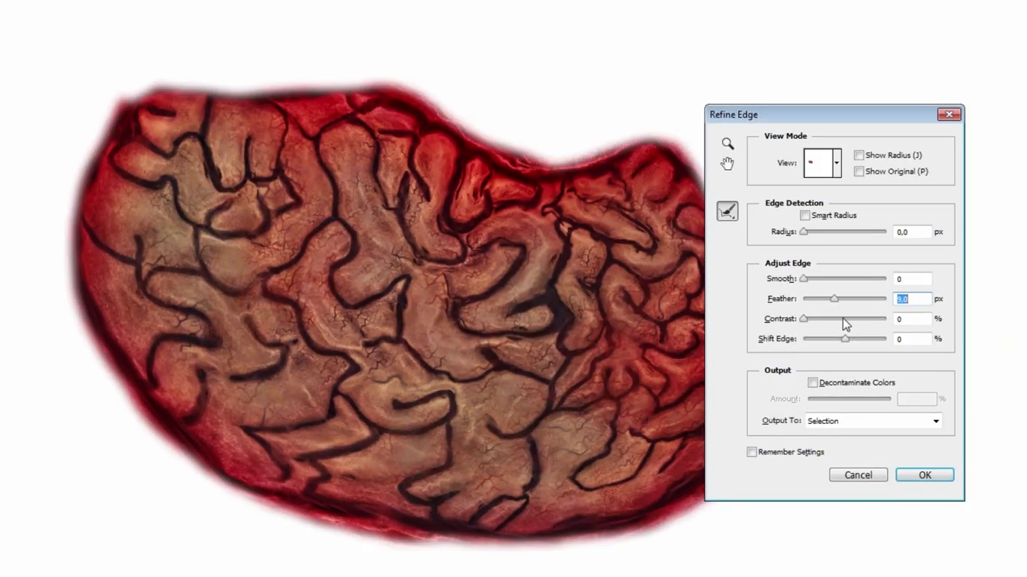
left_click(819, 423)
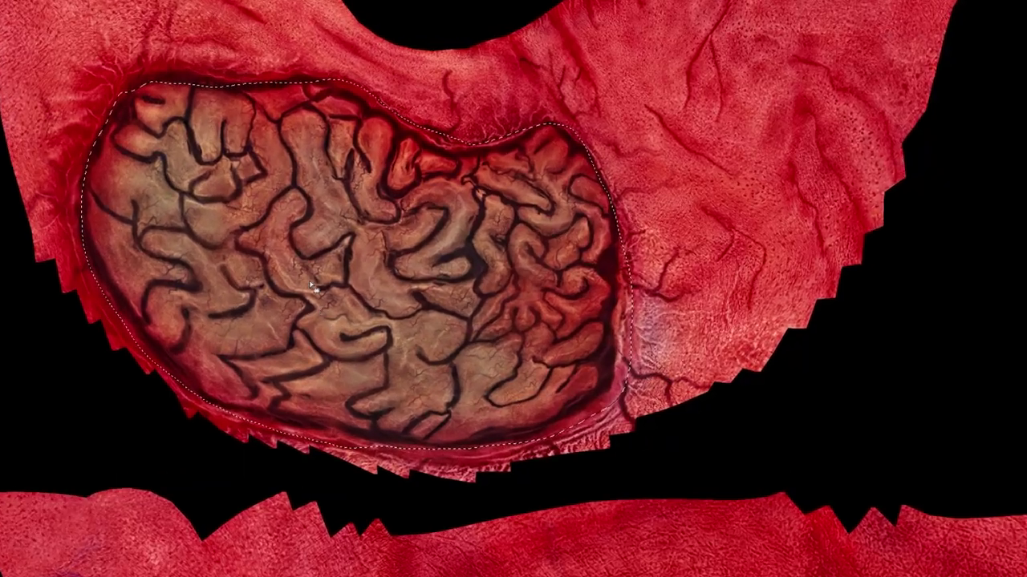
- Warm the brain with Color Balance (Red +22, toward Yellow) and raise the Levels black point
key("ctrl+b")
left_click_drag(509, 351, 489, 358)
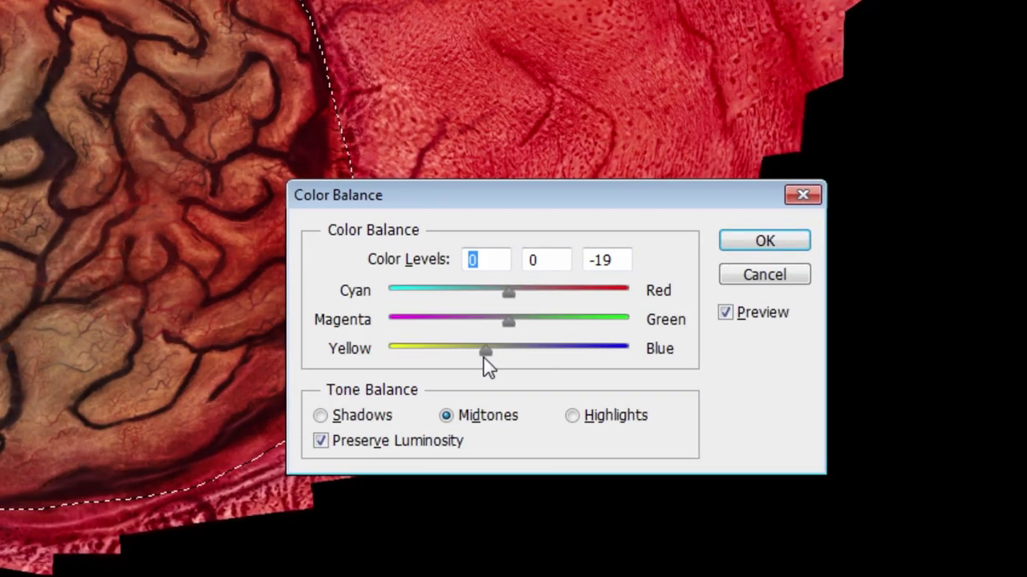
left_click_drag(510, 295, 536, 308)
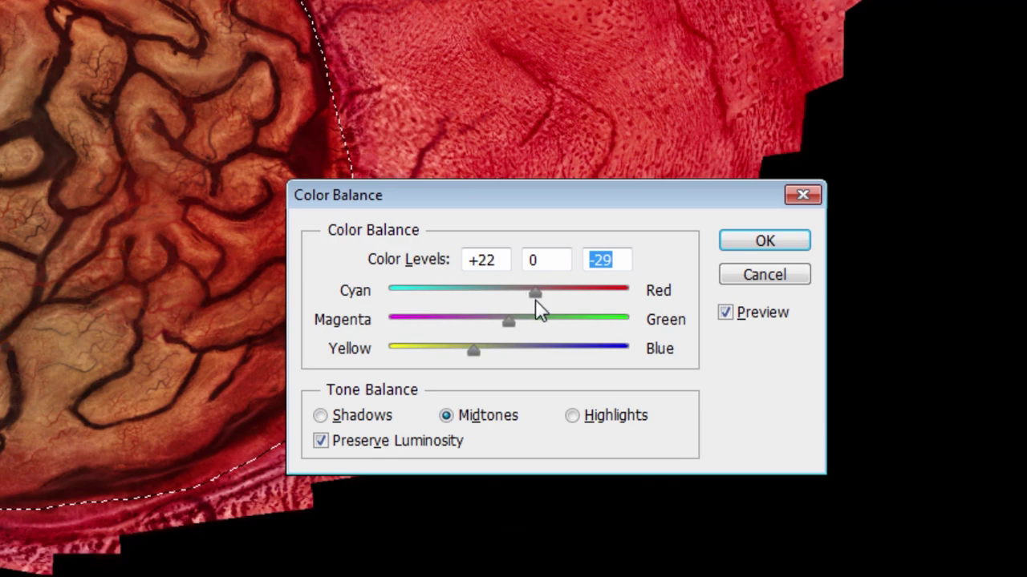
left_click(726, 231)
key("ctrl+l")
left_click_drag(494, 368, 526, 370)
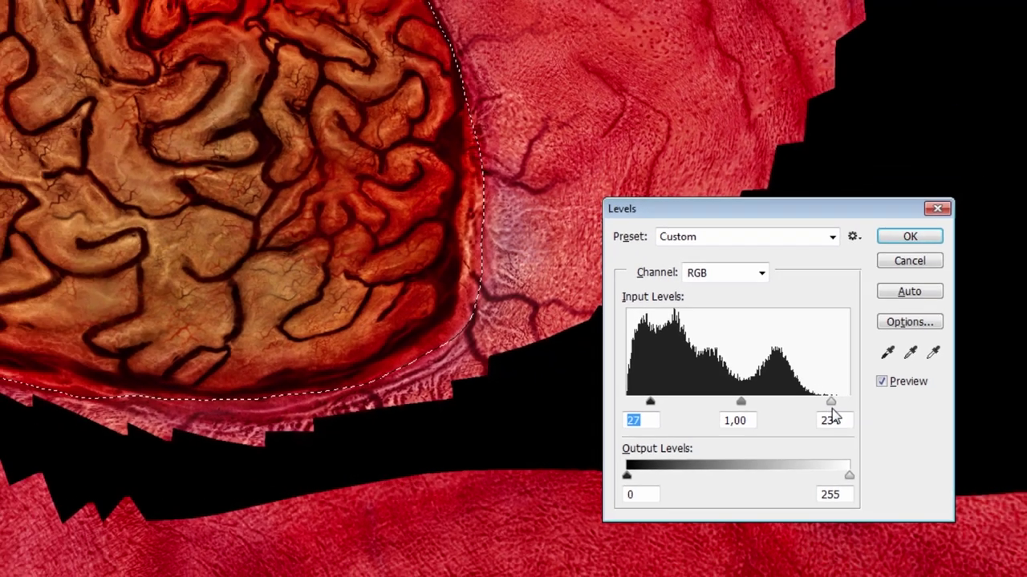
- Save the texture as monstro_sss.png with the PNG options accepted
left_click(54, 136)
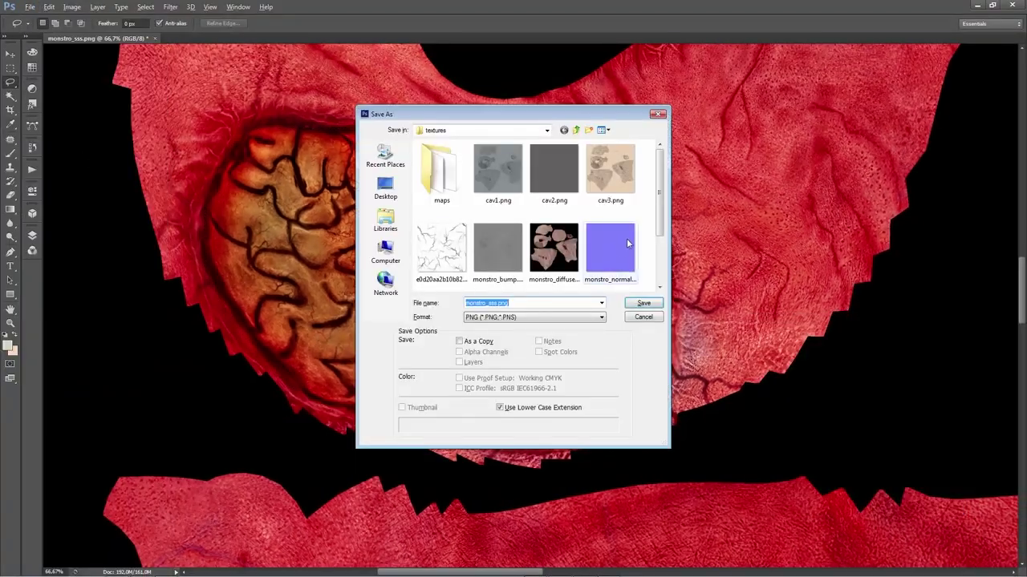
key("Return")
left_click(549, 179)
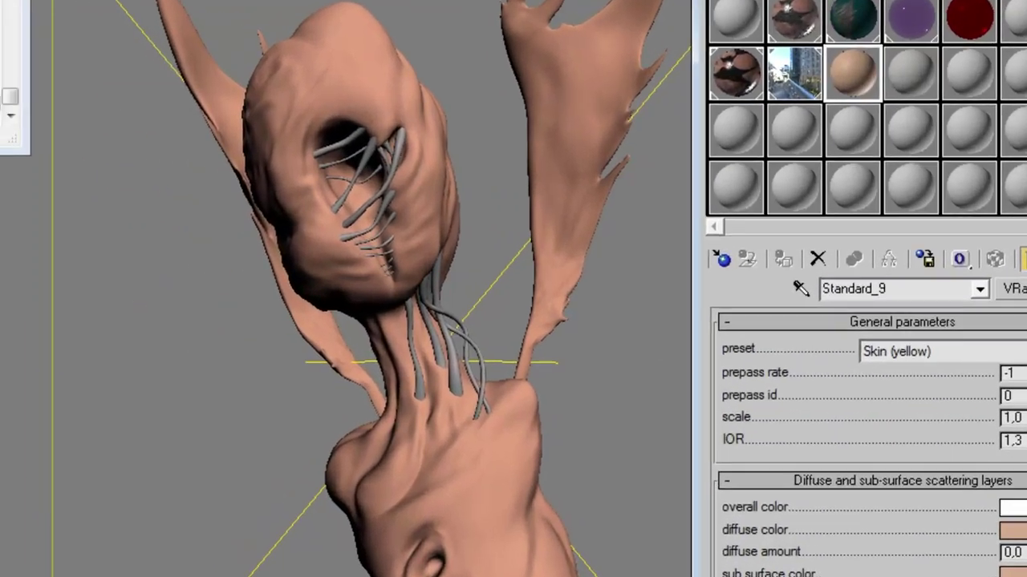
- Convert Standard_9 to VRayFastSSS2 with the Skin (yellow) preset and assign it to monstro_torso
double_click(417, 358)
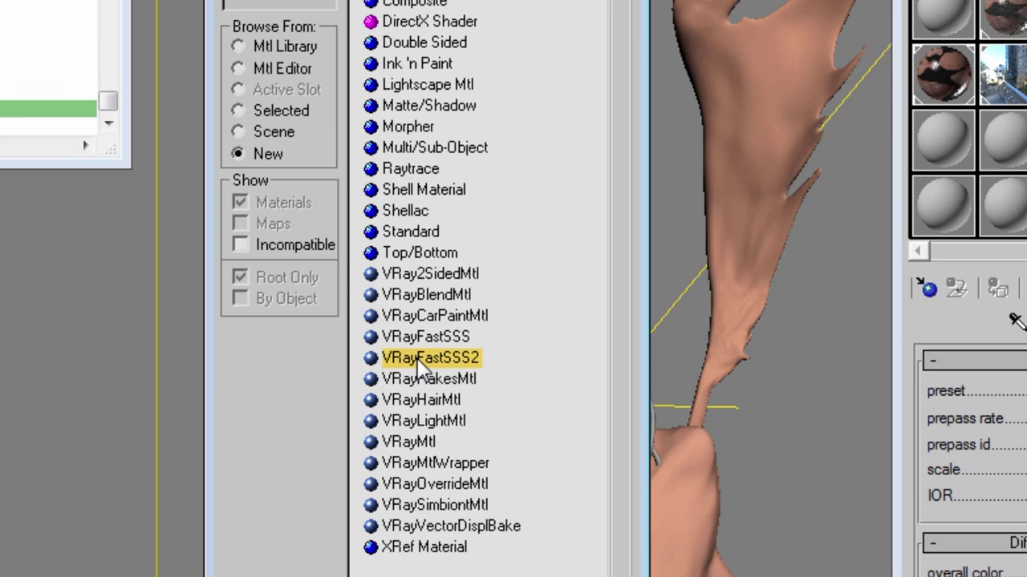
left_click(473, 264)
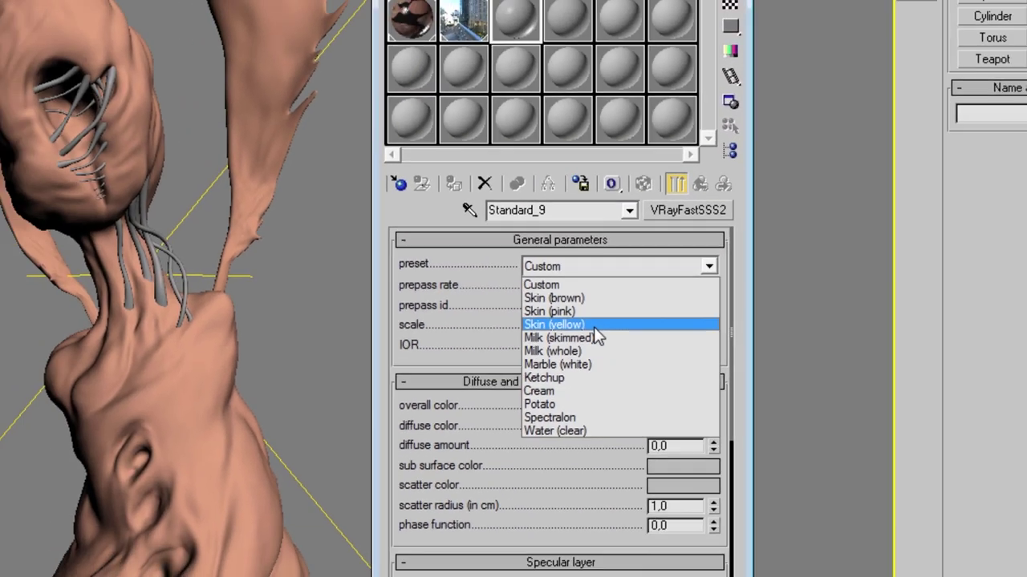
left_click(521, 342)
left_click(469, 321)
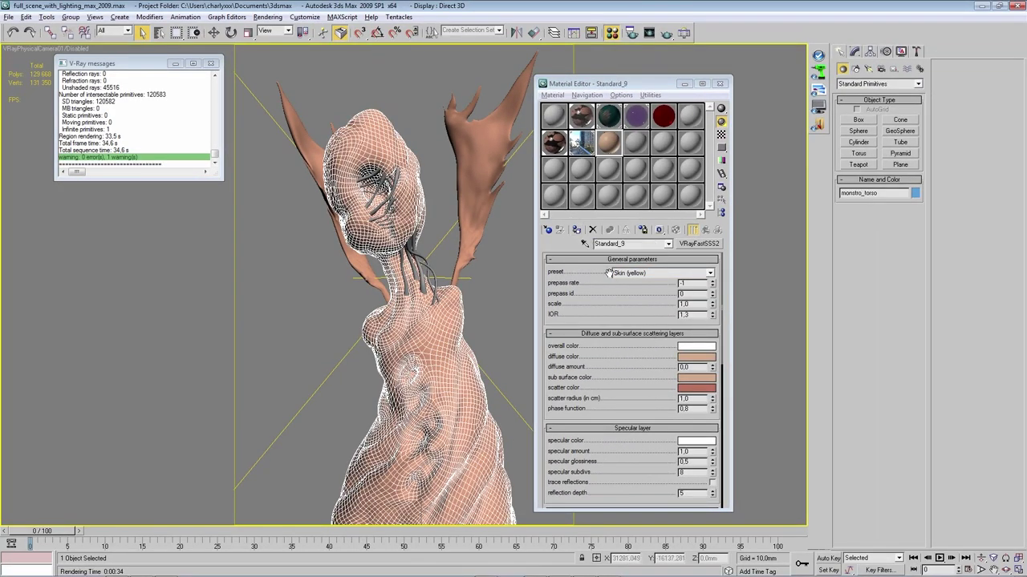
left_click(577, 231)
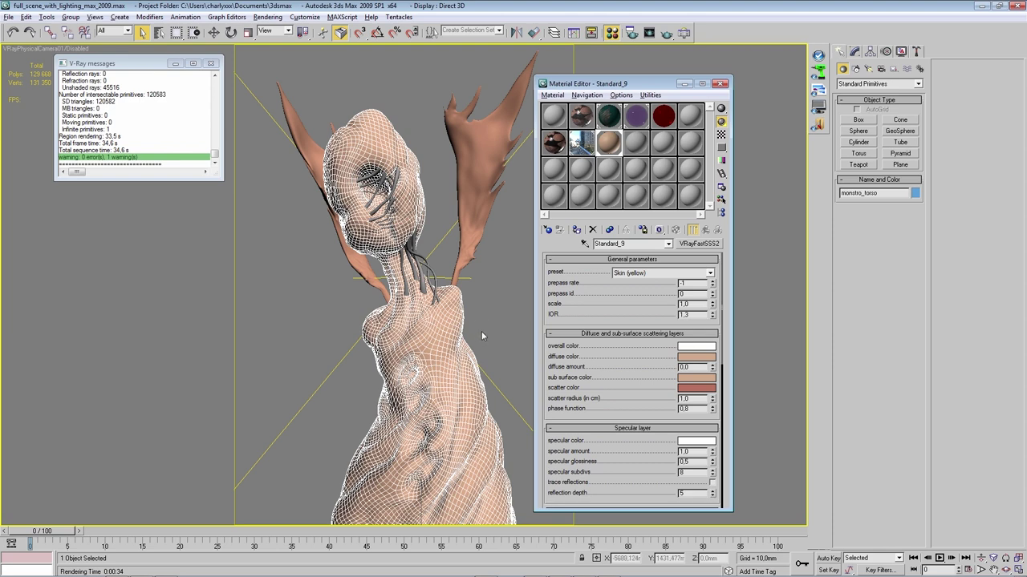
scroll("down", 3)
scroll("down", 3)
scroll("up", 3)
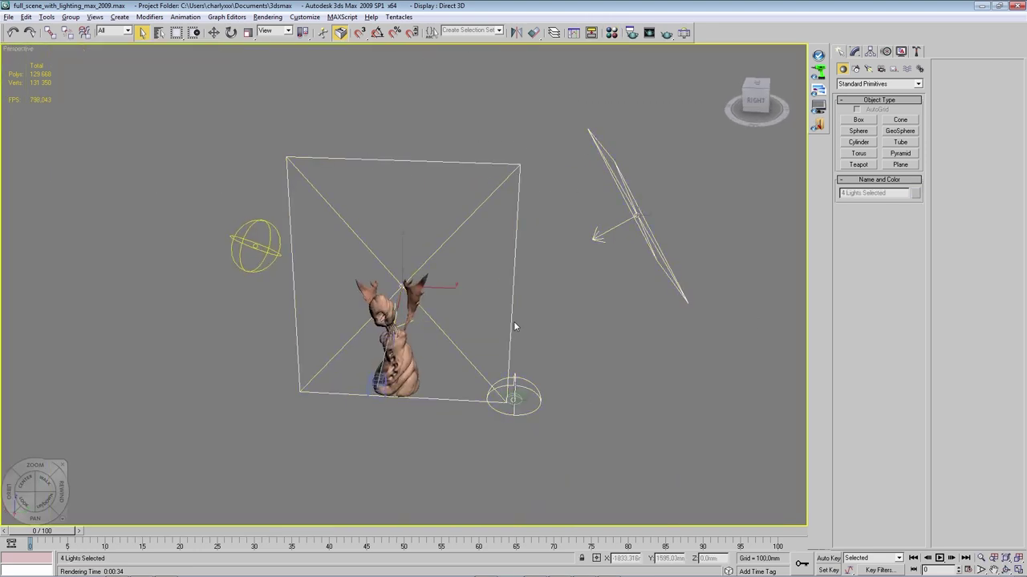
- Set left_light's colour to pale pink 255/214/200
left_click(494, 178)
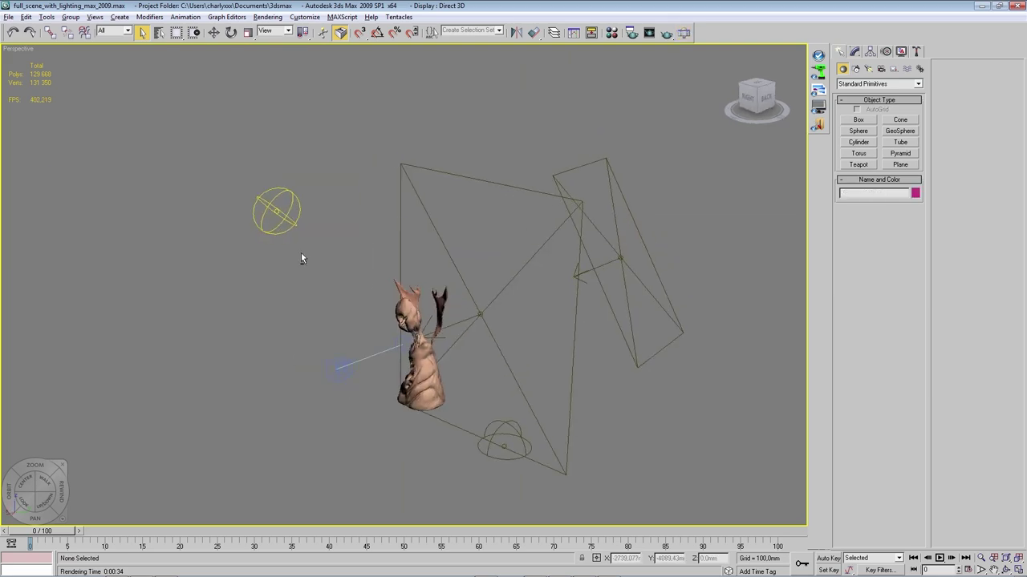
left_click(886, 276)
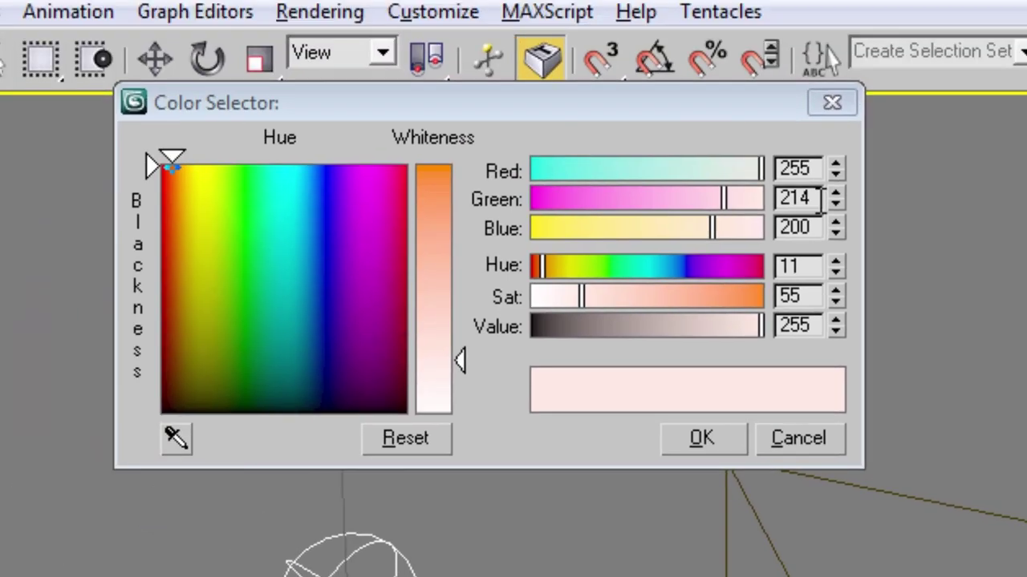
left_click(701, 438)
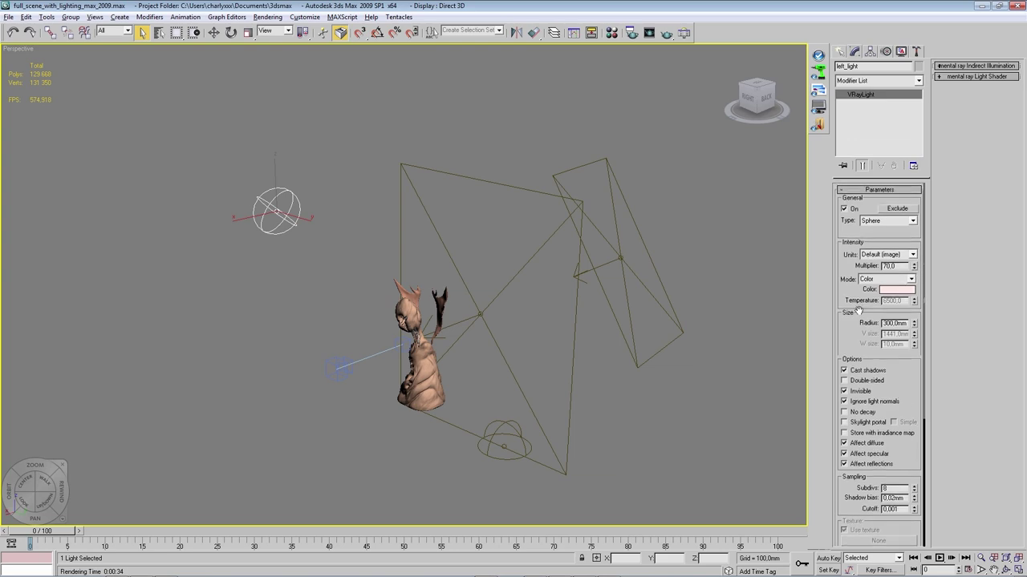
left_click(330, 372)
- Inspect VRayPhysicalCamera01, keeping white balance Neutral, and view through the camera
left_click(331, 373)
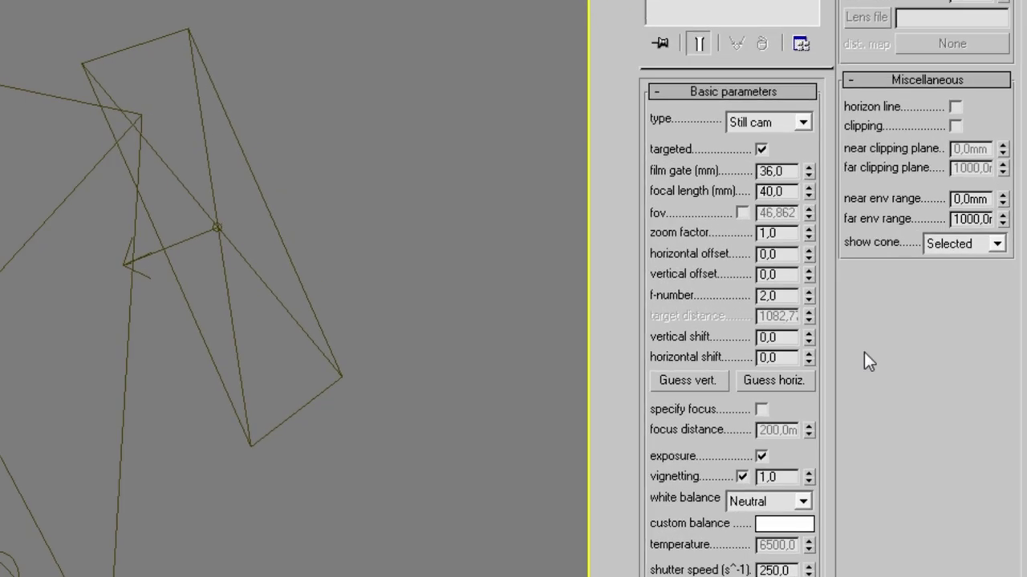
scroll("down", 3)
scroll("down", 3)
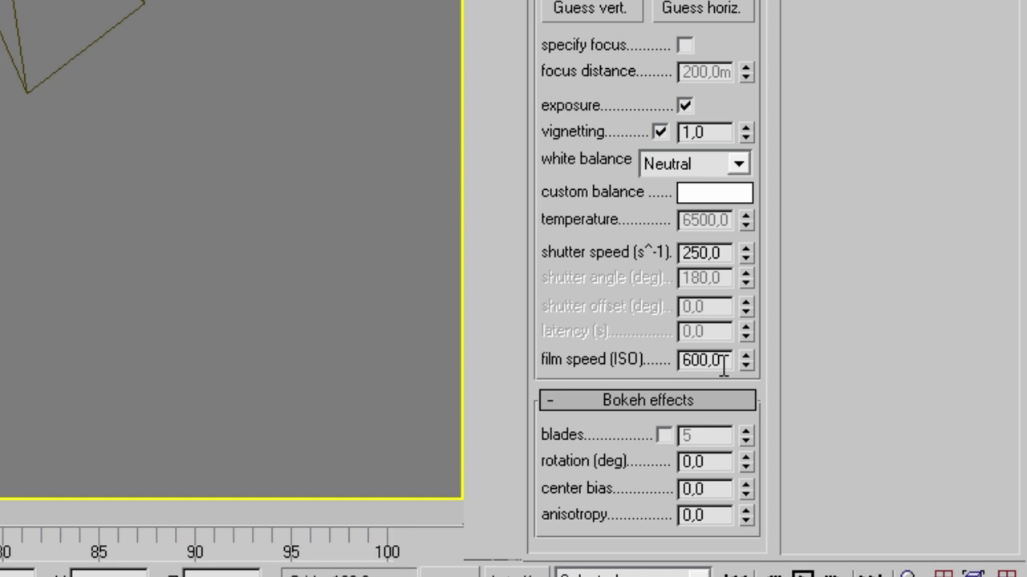
left_click(737, 164)
left_click(680, 204)
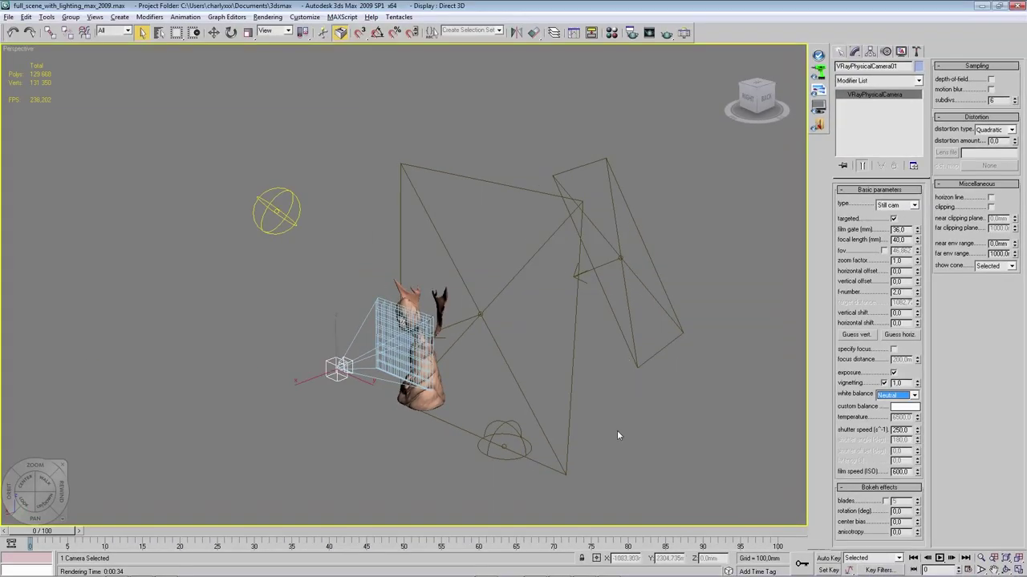
left_click(617, 435)
key("c")
left_click(267, 17)
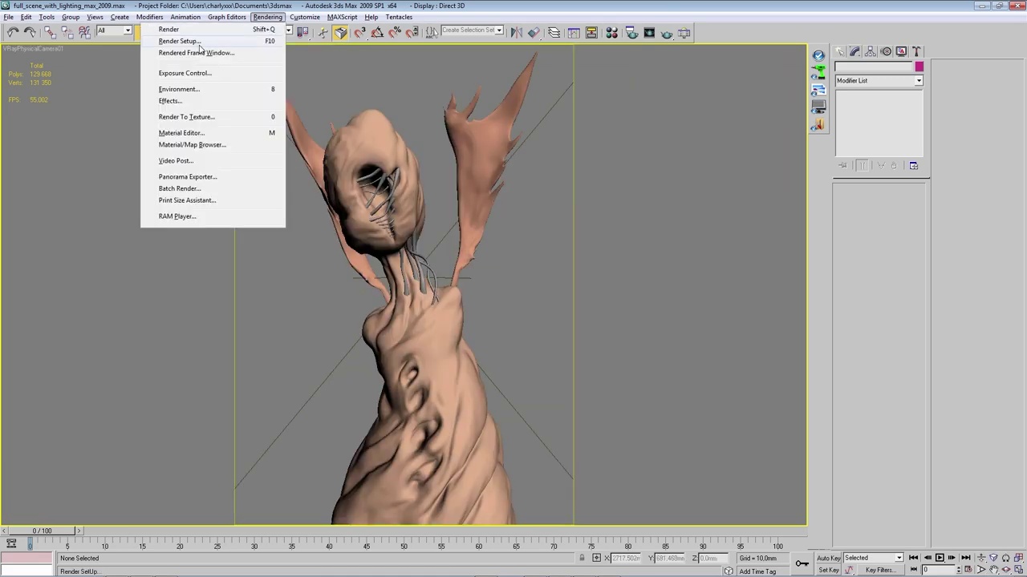
- Set light cache subdivs to 500, disable its pre-filter, and set its filter to None
left_click(192, 44)
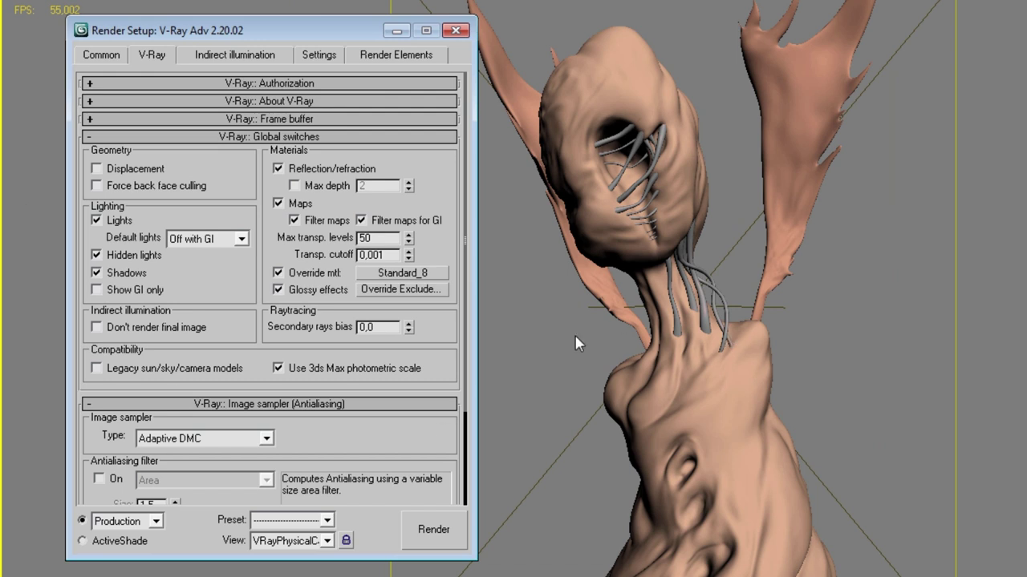
left_click(233, 56)
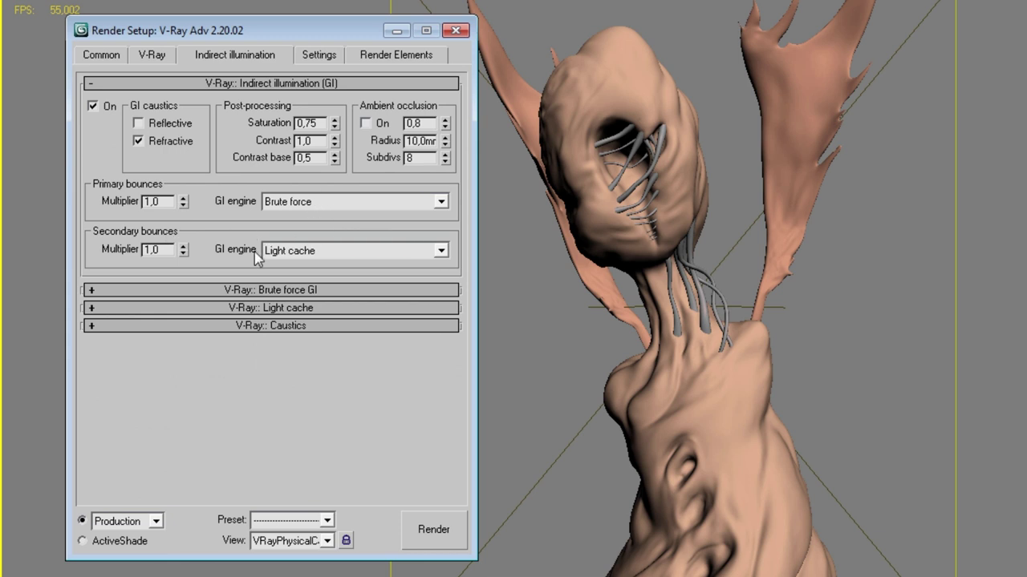
left_click(232, 293)
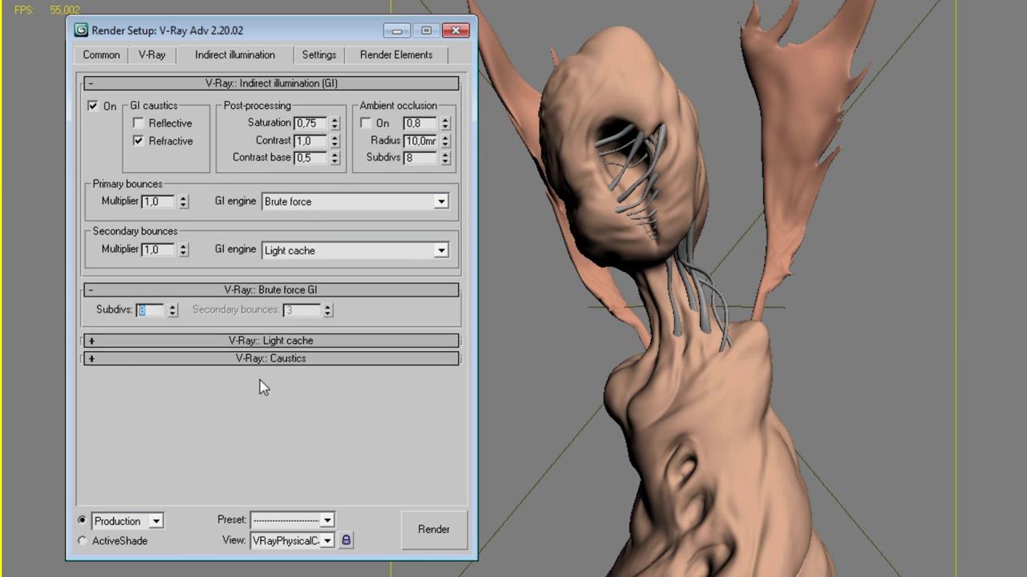
key("Return")
left_click(252, 341)
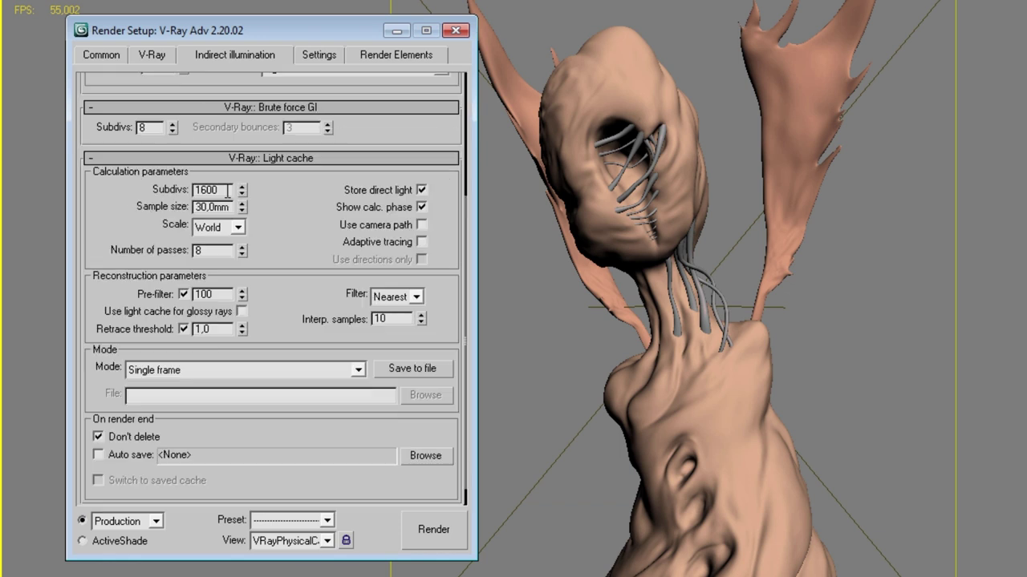
key("Return")
left_click(182, 294)
left_click(397, 297)
left_click(384, 303)
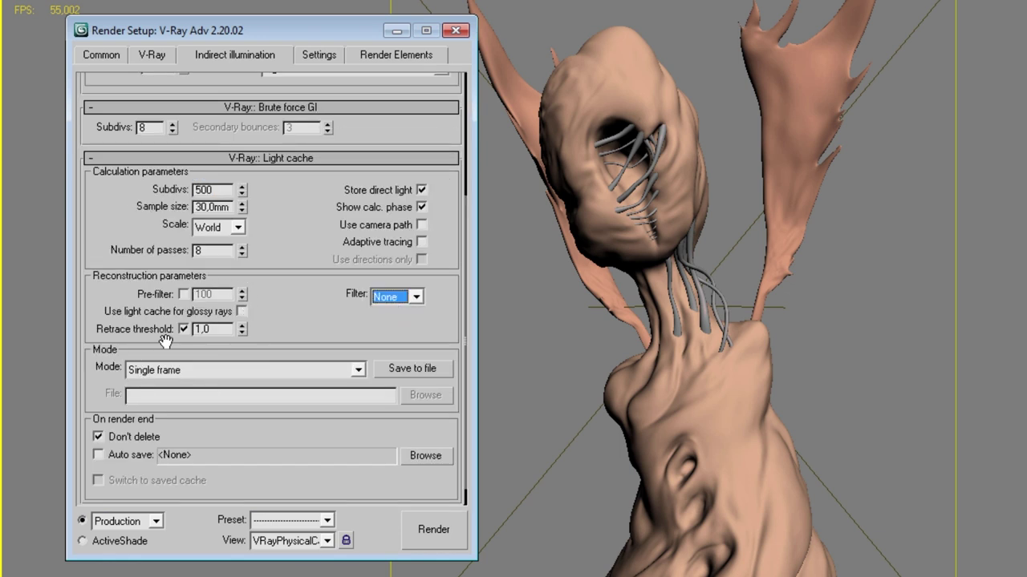
- Review the Reinhard colour mapping settings, then render the camera view
left_click(151, 54)
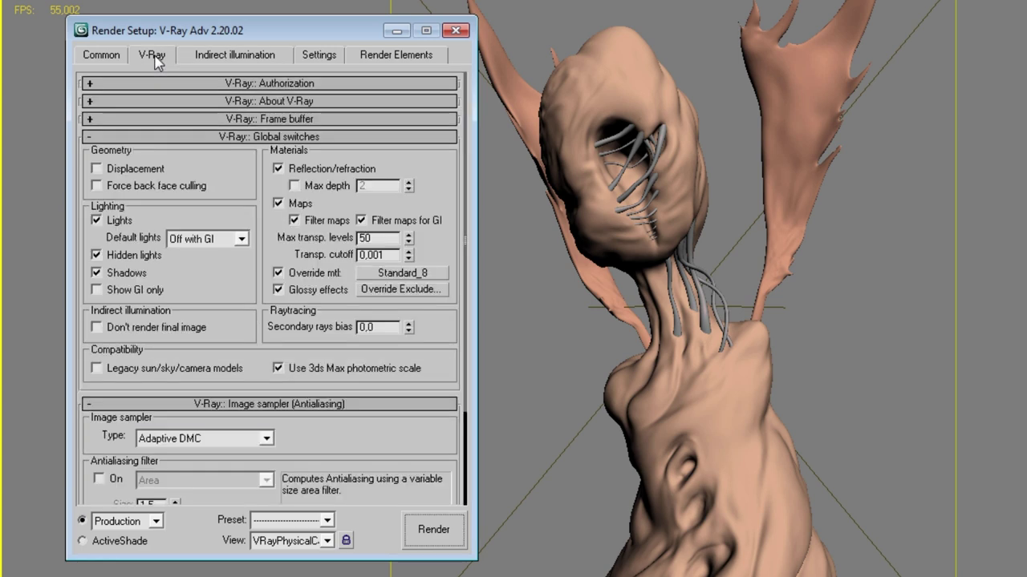
left_click_drag(201, 311, 206, 107)
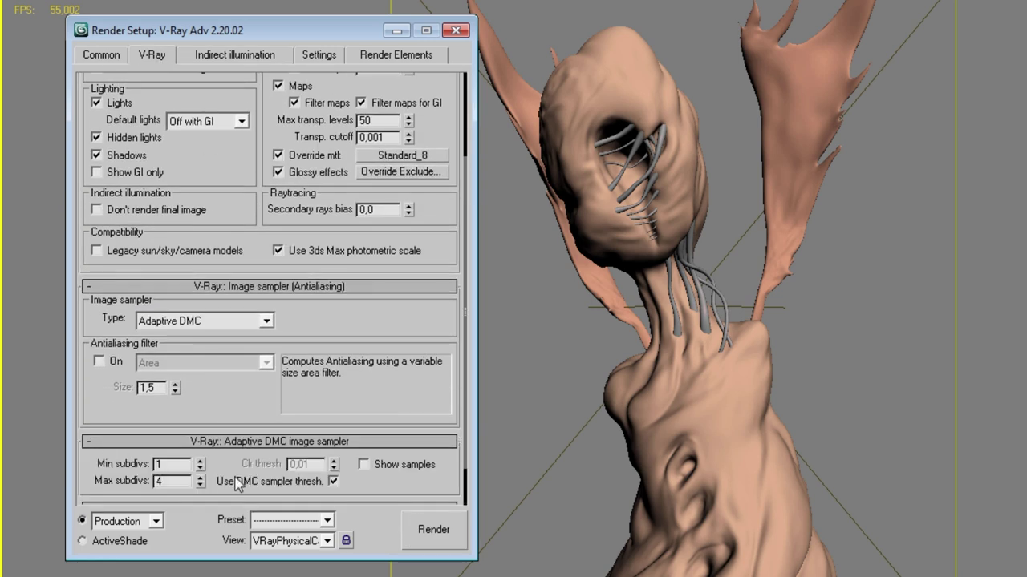
left_click_drag(256, 380, 245, 266)
left_click(263, 479)
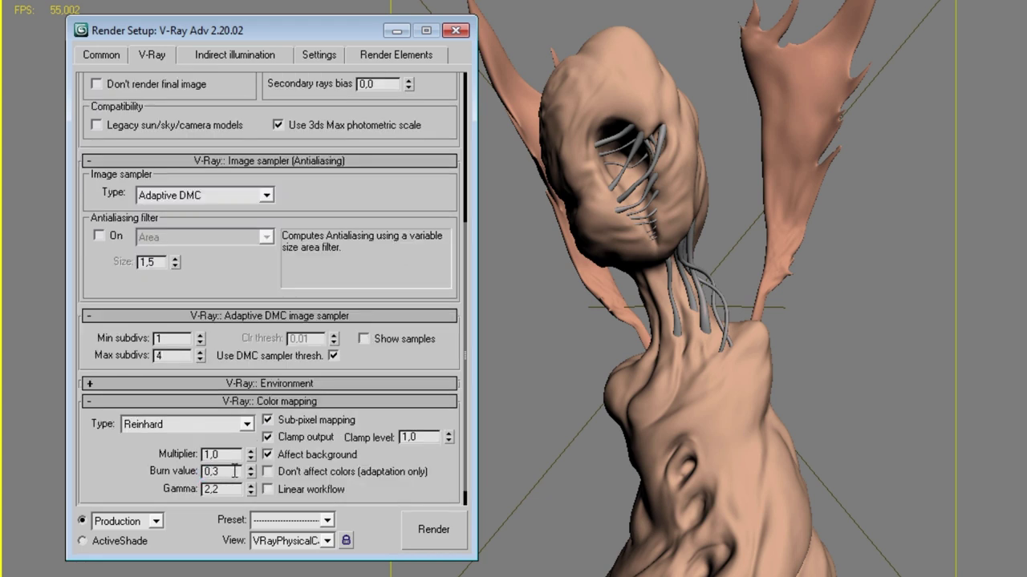
left_click(239, 56)
scroll("up", 3)
scroll("up", 3)
left_click(369, 325)
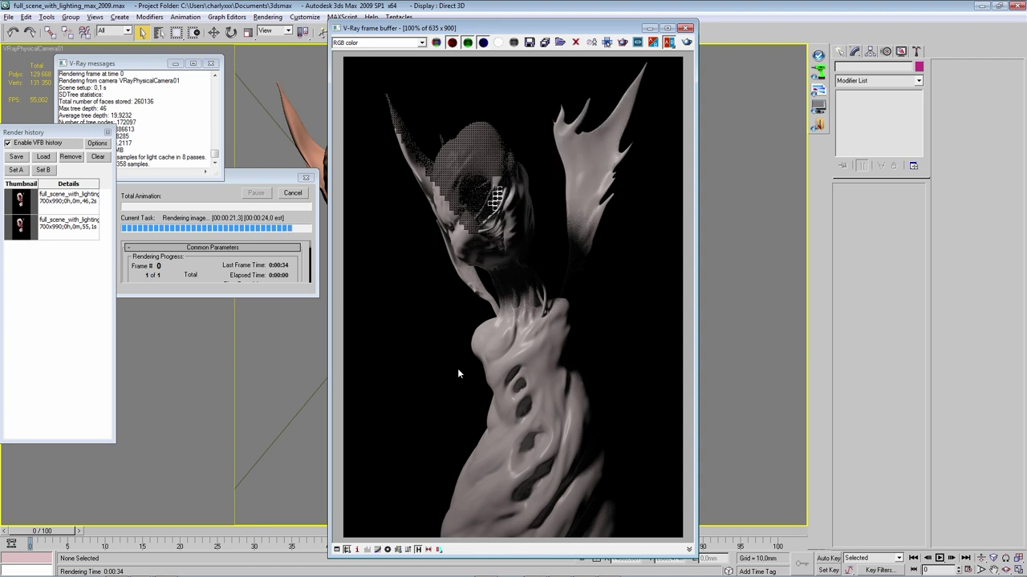
- Open the V-Ray Light Lister and frame right_light in the four-viewport layout
right_click(549, 318)
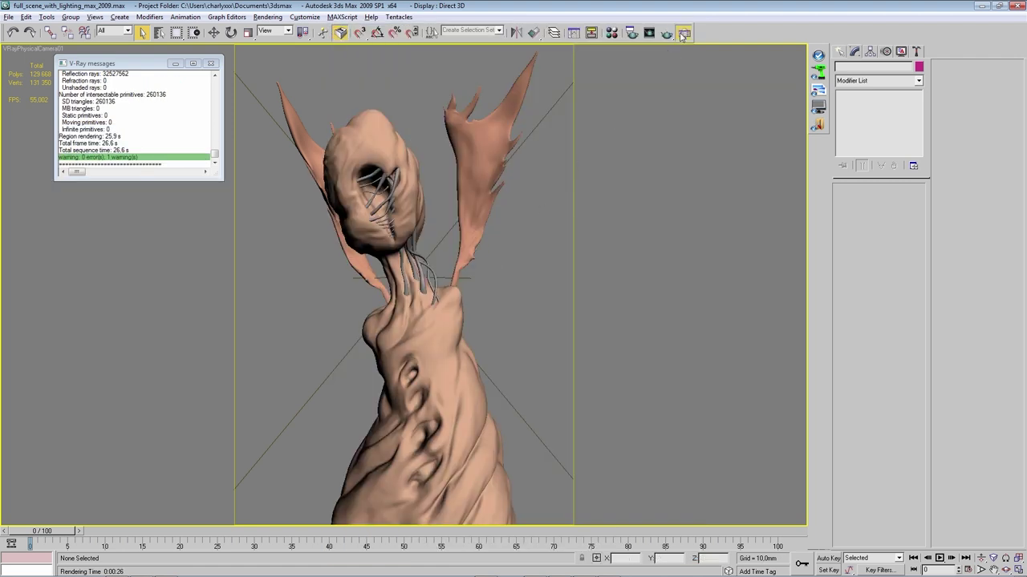
left_click(682, 33)
key("alt+w")
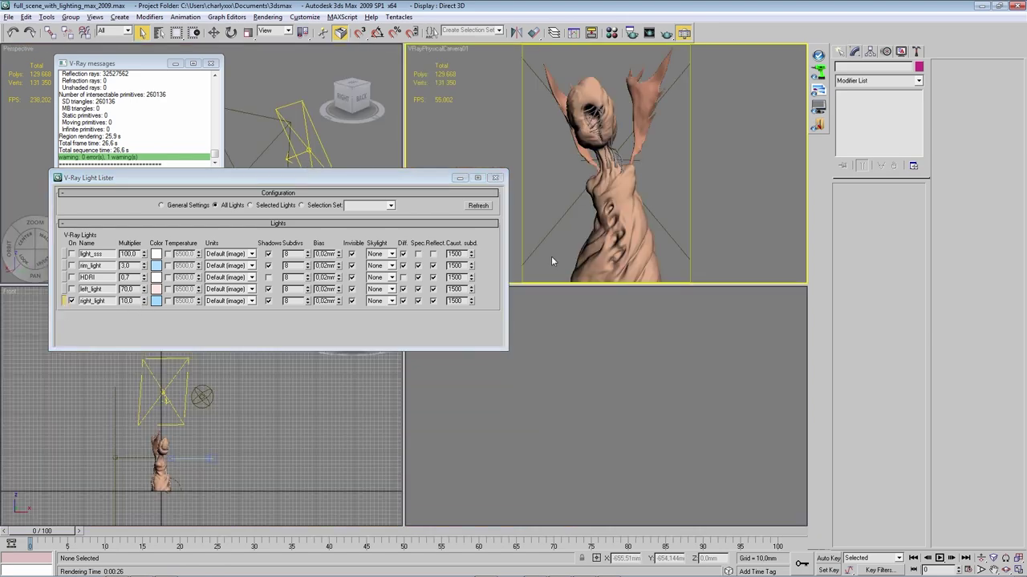
left_click(376, 76)
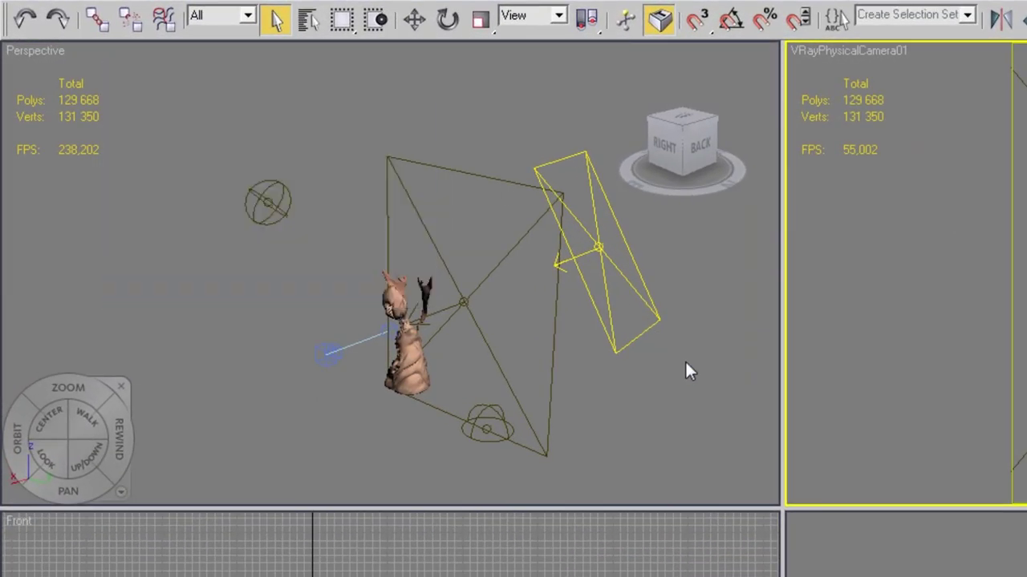
left_click_drag(513, 362, 523, 440)
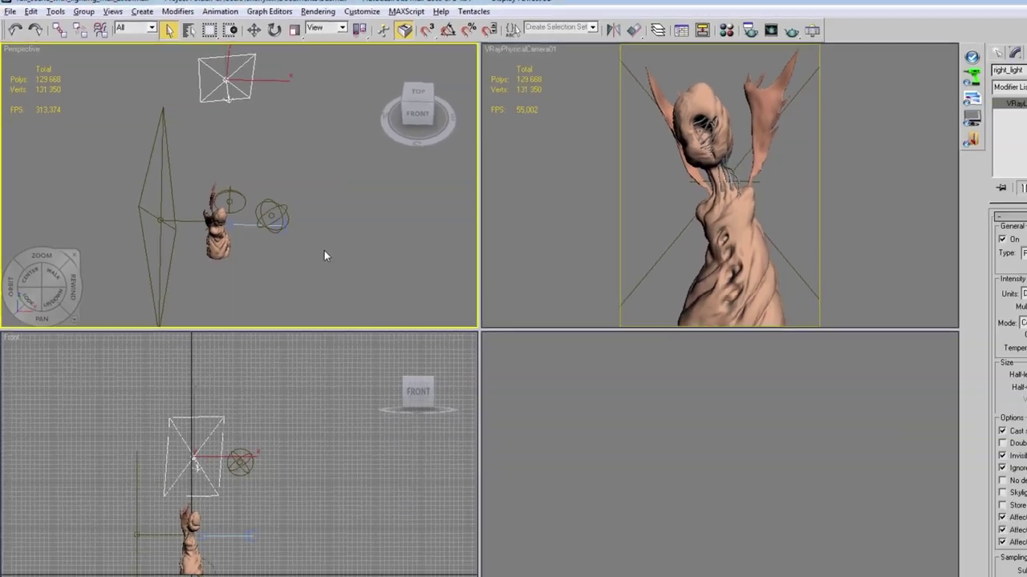
key("z")
left_click_drag(234, 203, 192, 195)
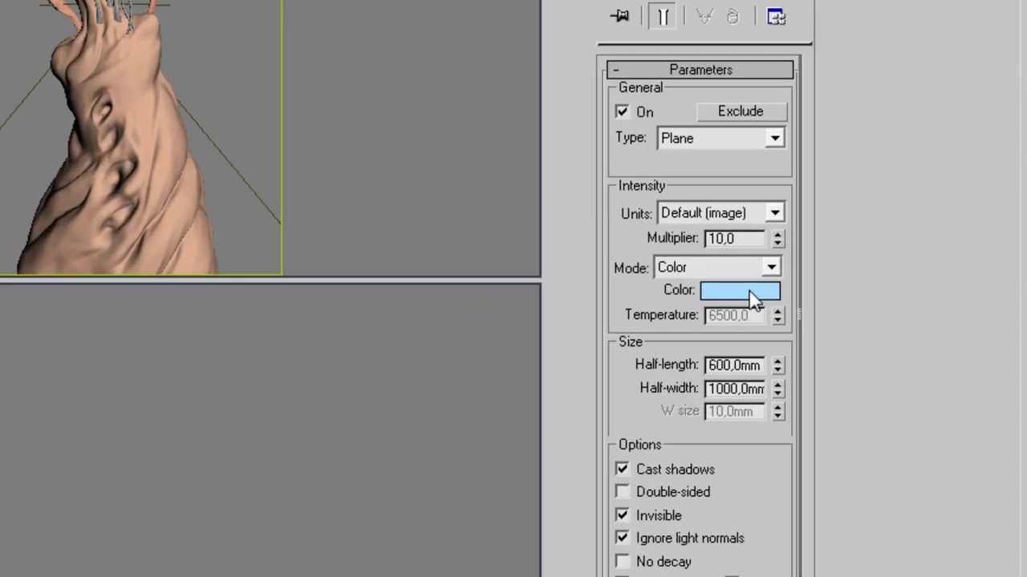
- Check right_light's pale blue colour and test-render the camera view
left_click(660, 291)
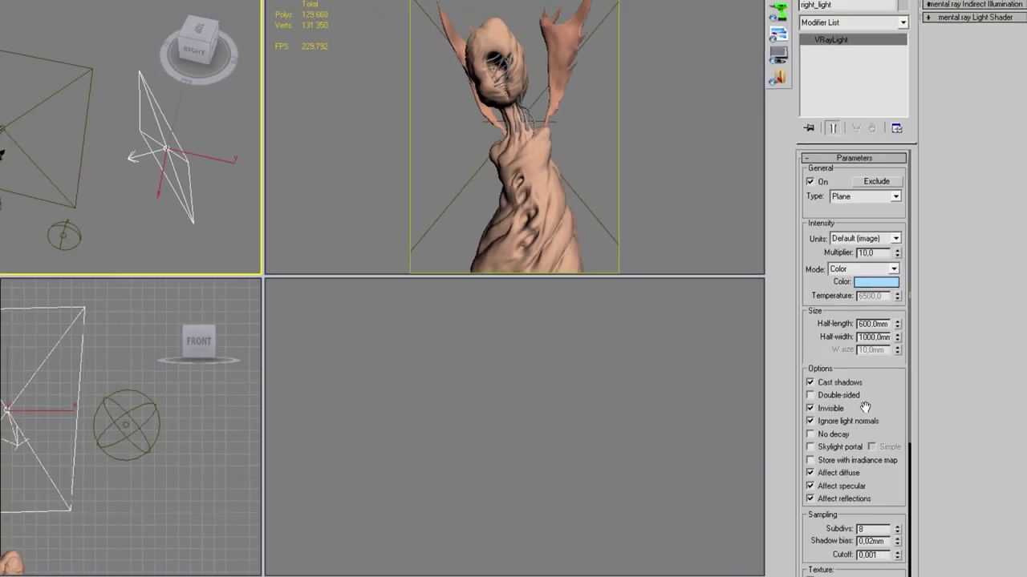
left_click(684, 35)
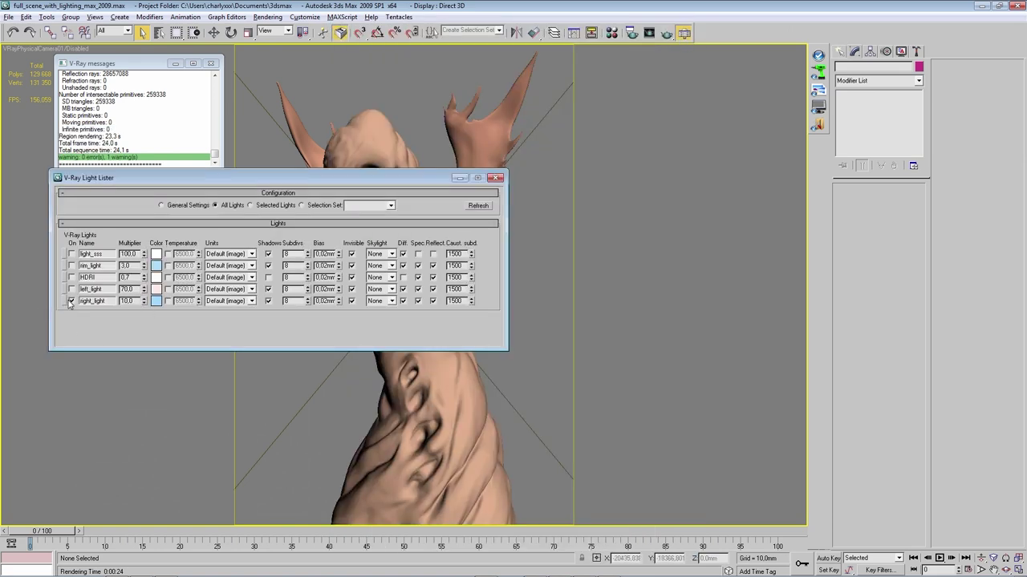
left_click(69, 277)
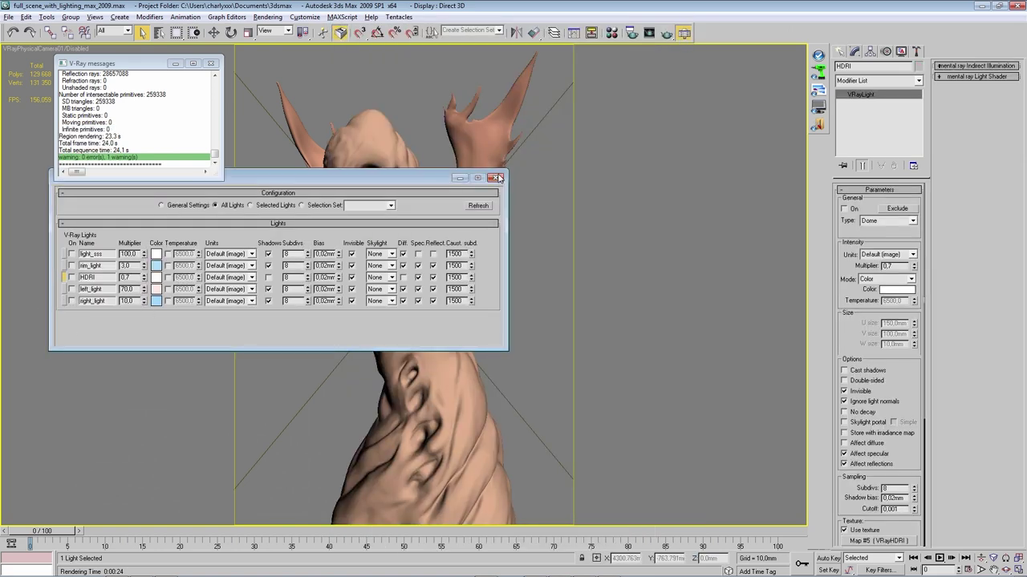
- Inspect the HDRI light's city map and test-render the HDRI-lit monster
left_click(494, 178)
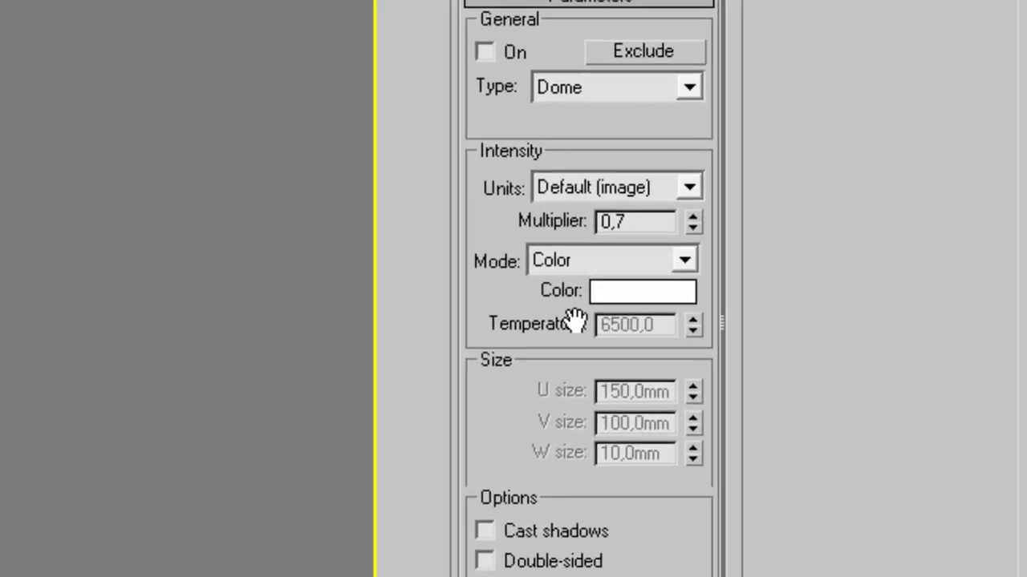
key("Return")
scroll("down", 3)
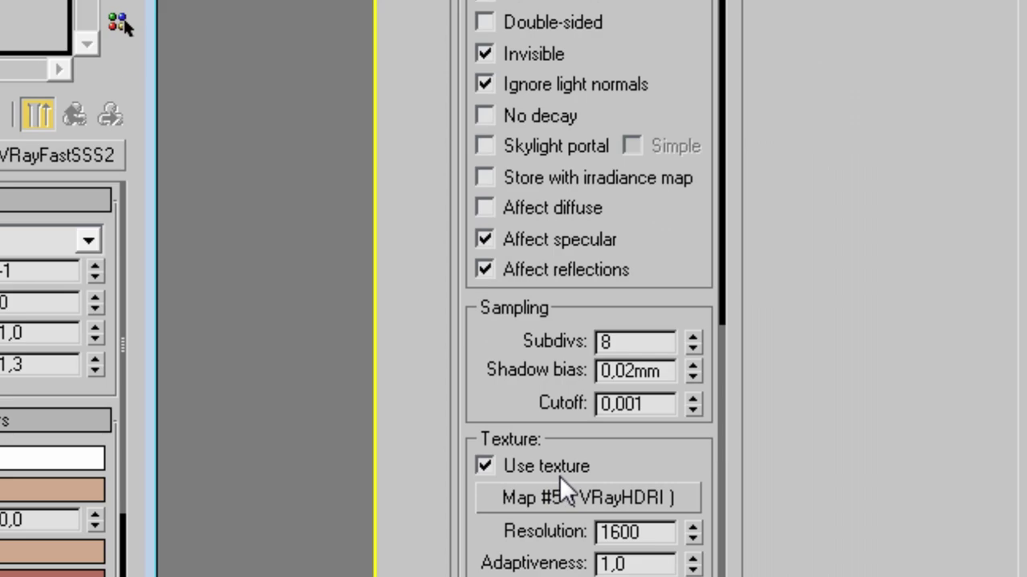
left_click(562, 497)
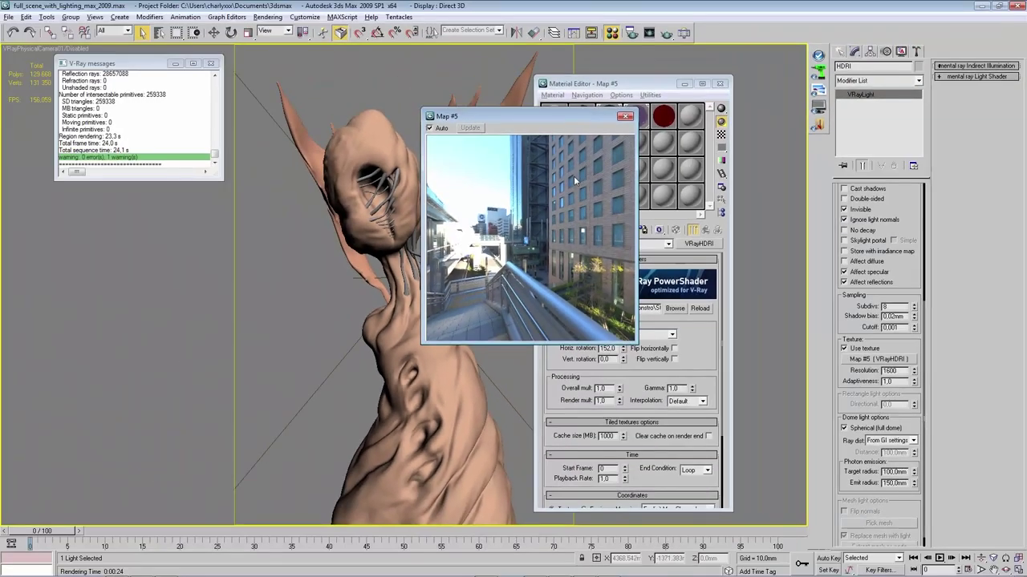
left_click(624, 117)
left_click(721, 85)
left_click(667, 32)
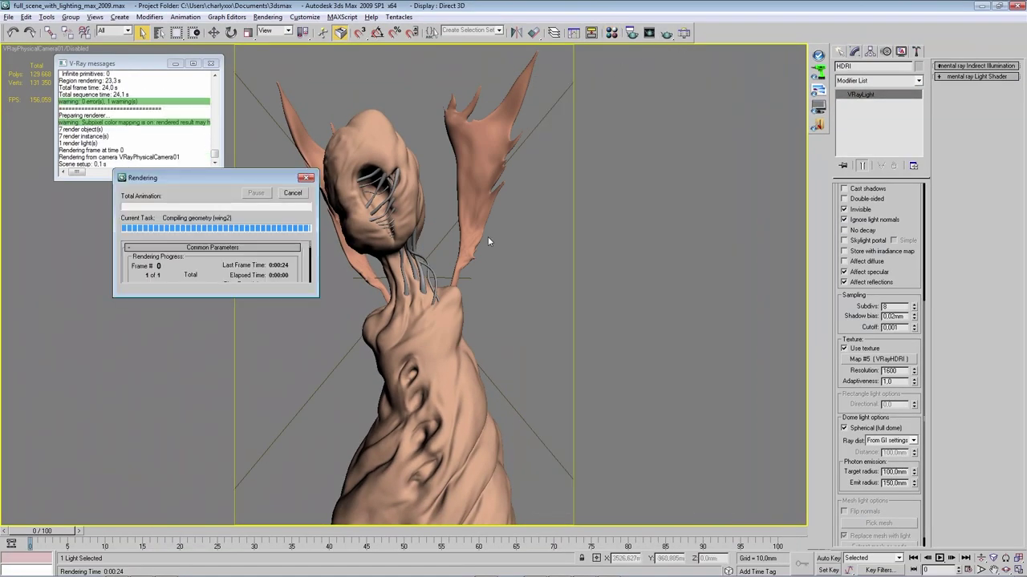
scroll("down", 3)
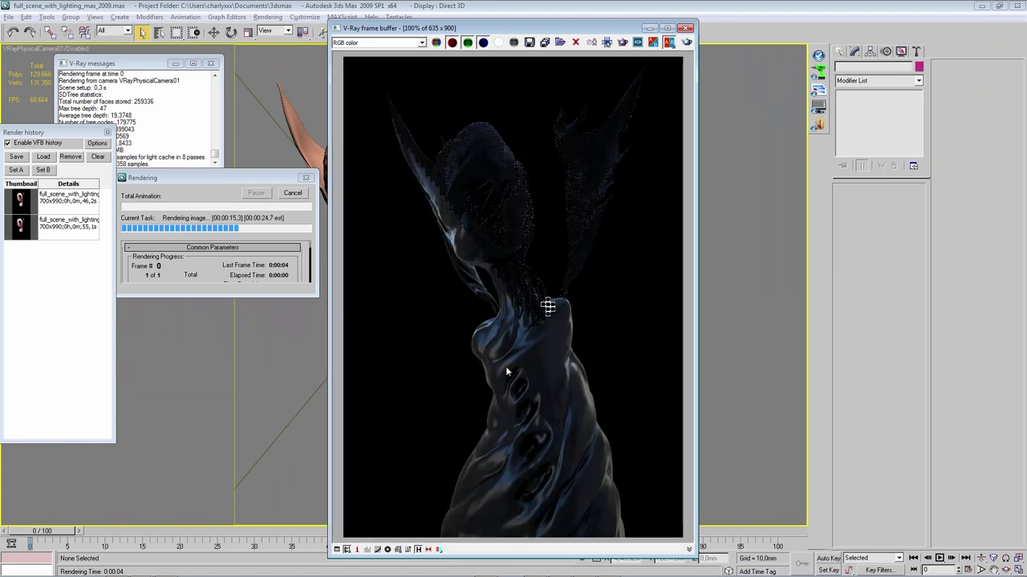
left_click(686, 29)
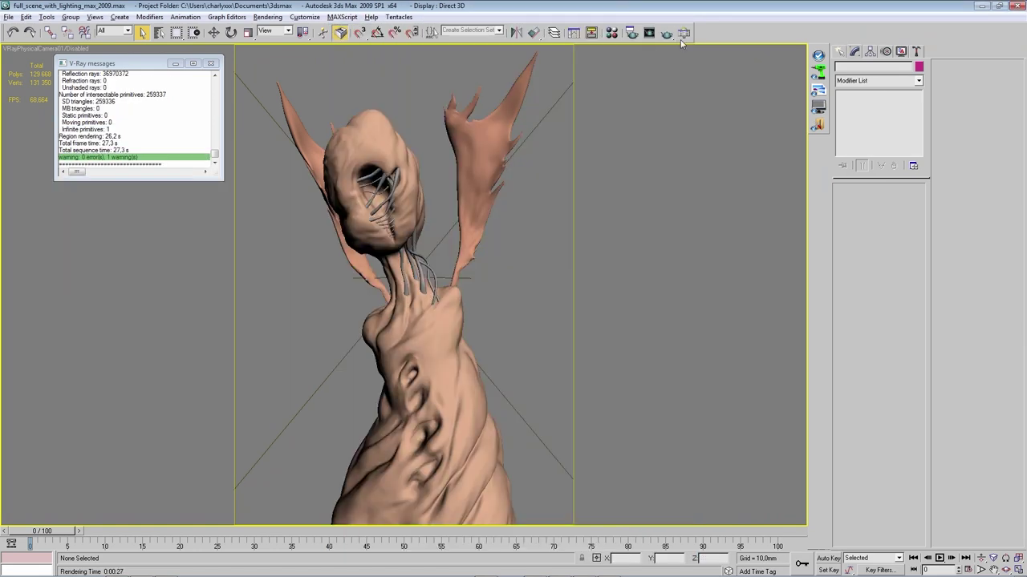
- Switch rim_light on in the Light Lister and render the rim-lit monster
left_click(685, 32)
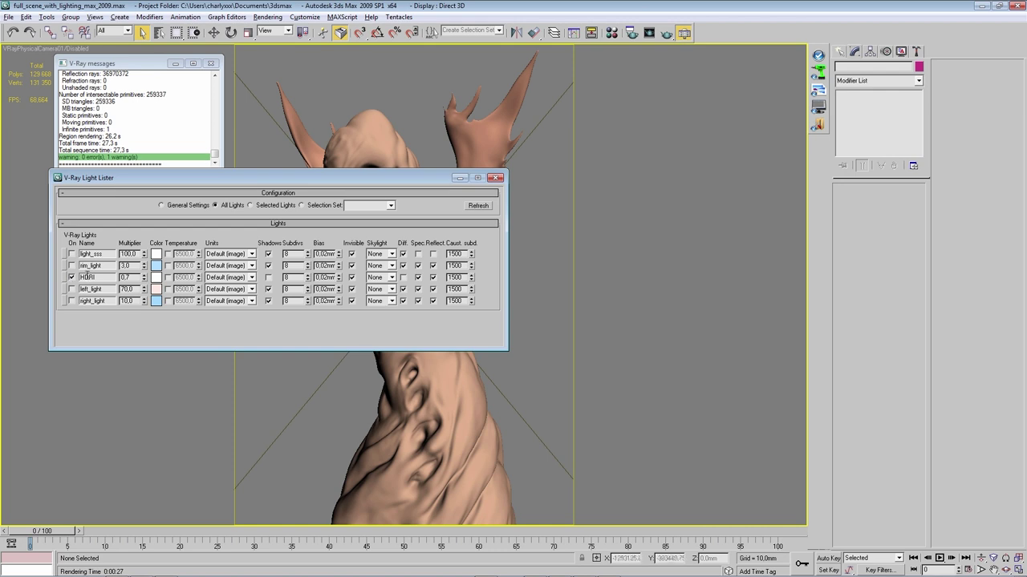
left_click(71, 265)
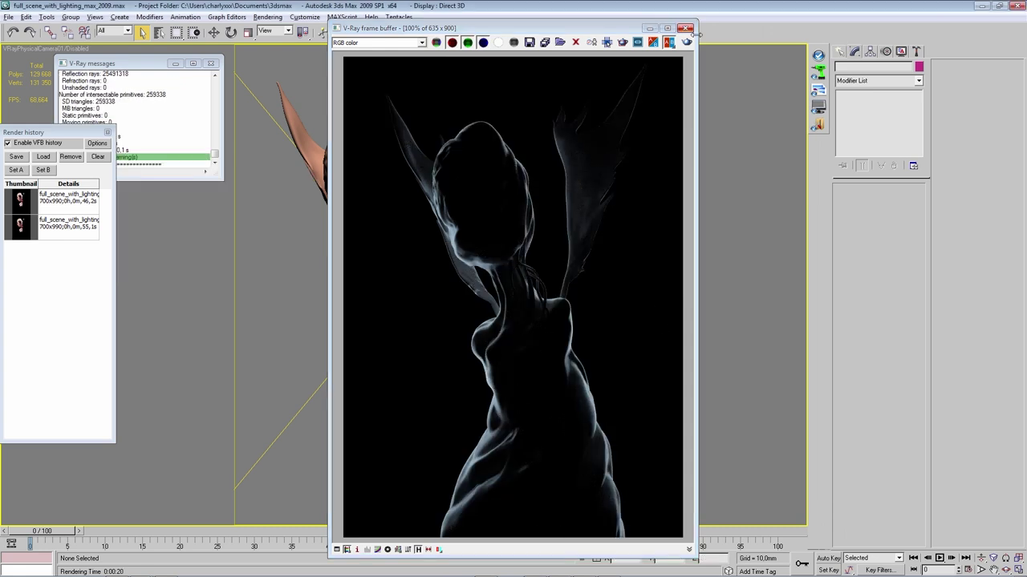
left_click(689, 31)
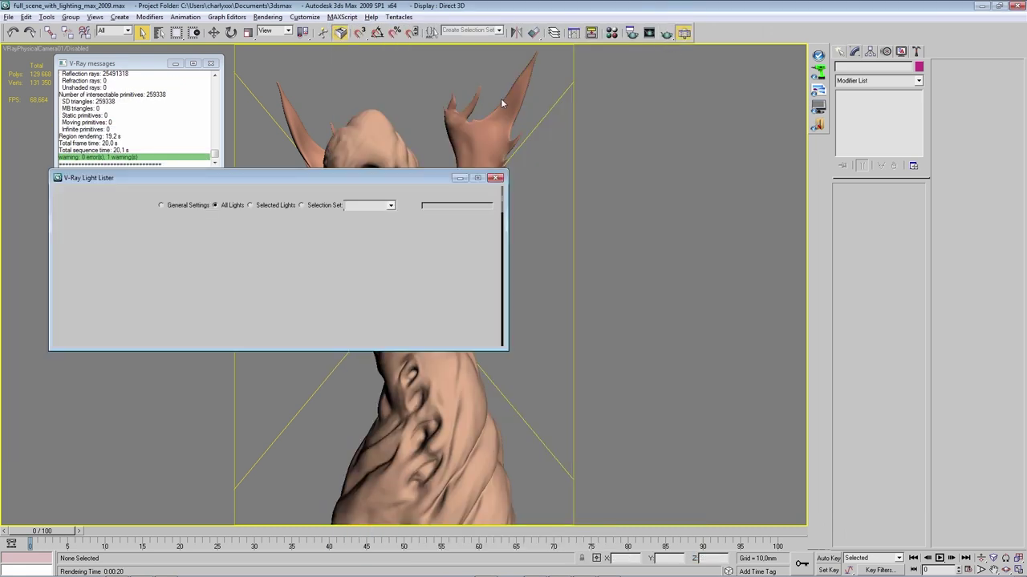
- Turn off rim_light, turn on light_sss, and render the camera view
left_click(70, 267)
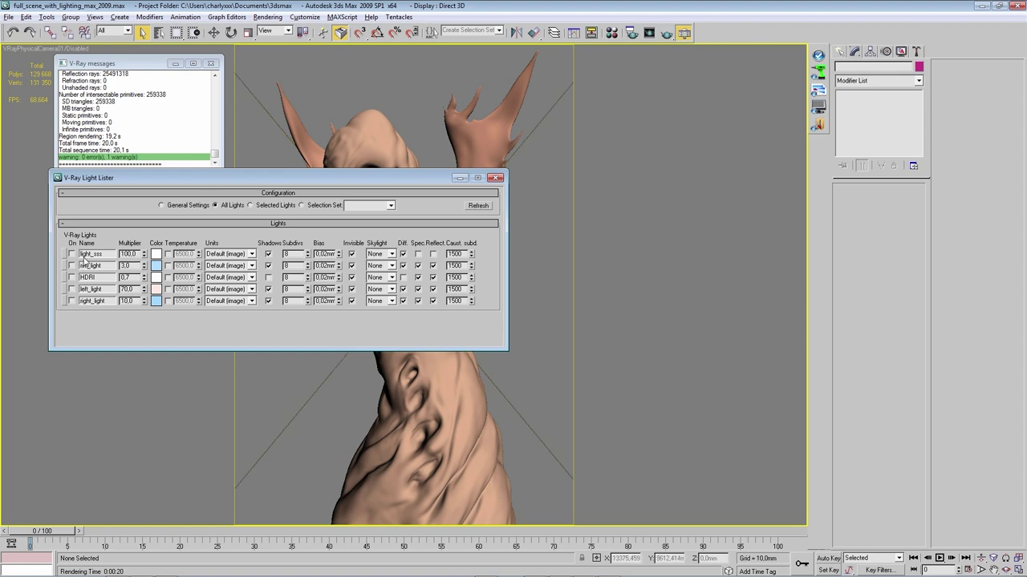
left_click(90, 254)
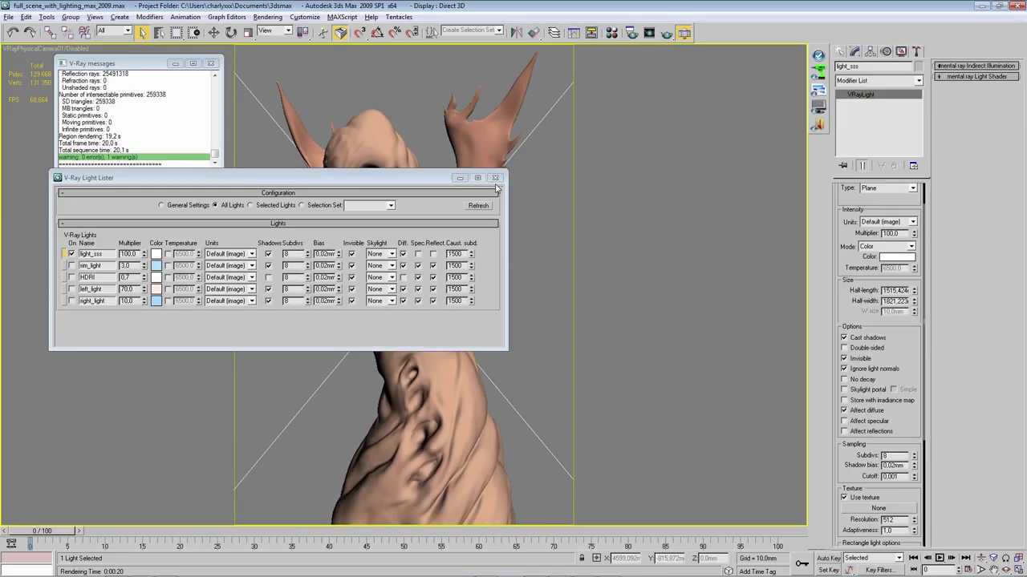
left_click(495, 178)
key("shift+q")
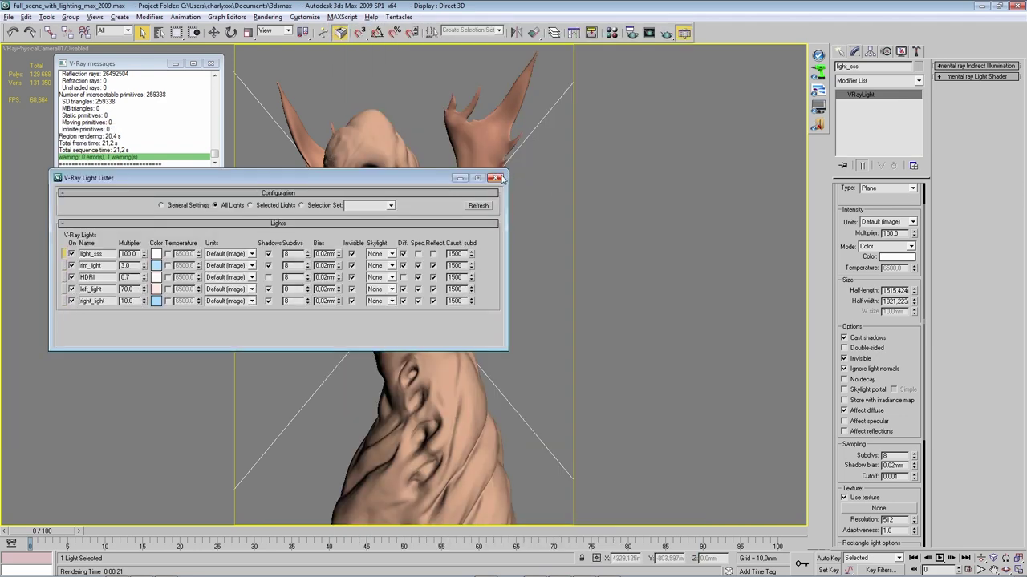
- Show the torso's VRayFastSSS2 skin material in the Material Editor
left_click(496, 178)
left_click(611, 32)
left_click(608, 143)
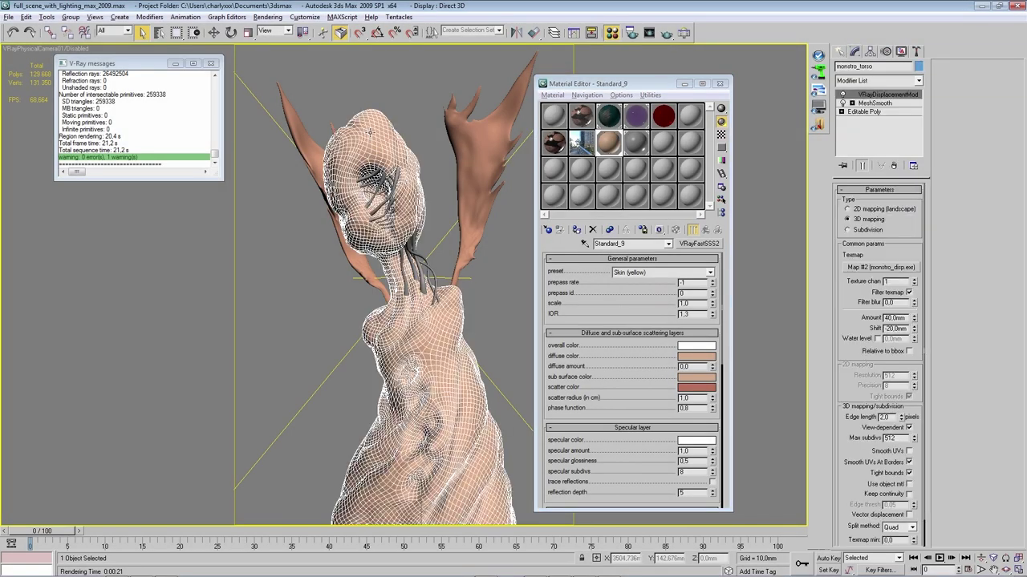
- Isolate the torso, render it, and zoom the frame buffer in on the head to inspect the skin
key("alt+q")
left_click_drag(590, 293, 590, 294)
left_click(720, 85)
key("shift+q")
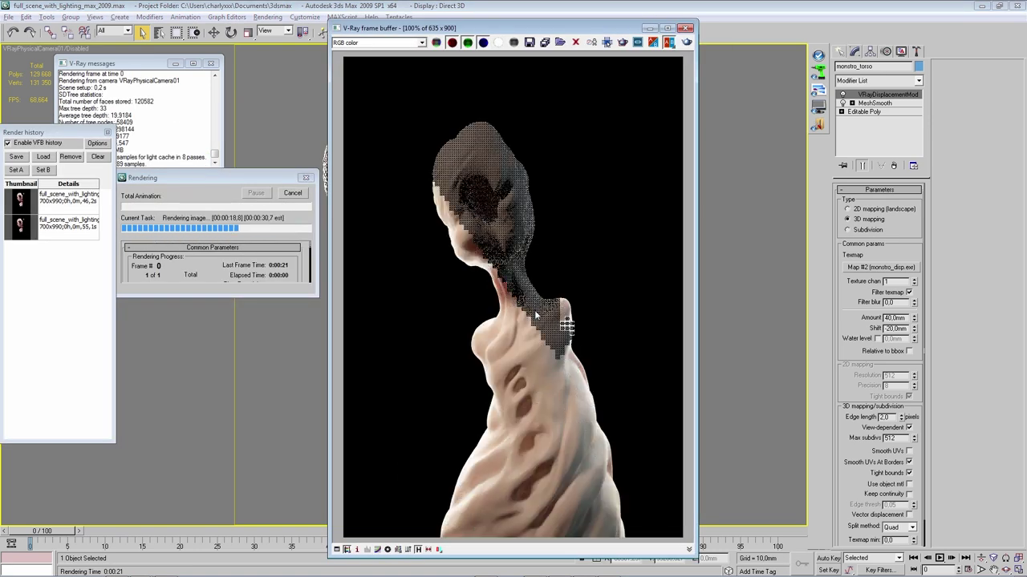
scroll("up", 3)
left_click_drag(518, 261, 541, 255)
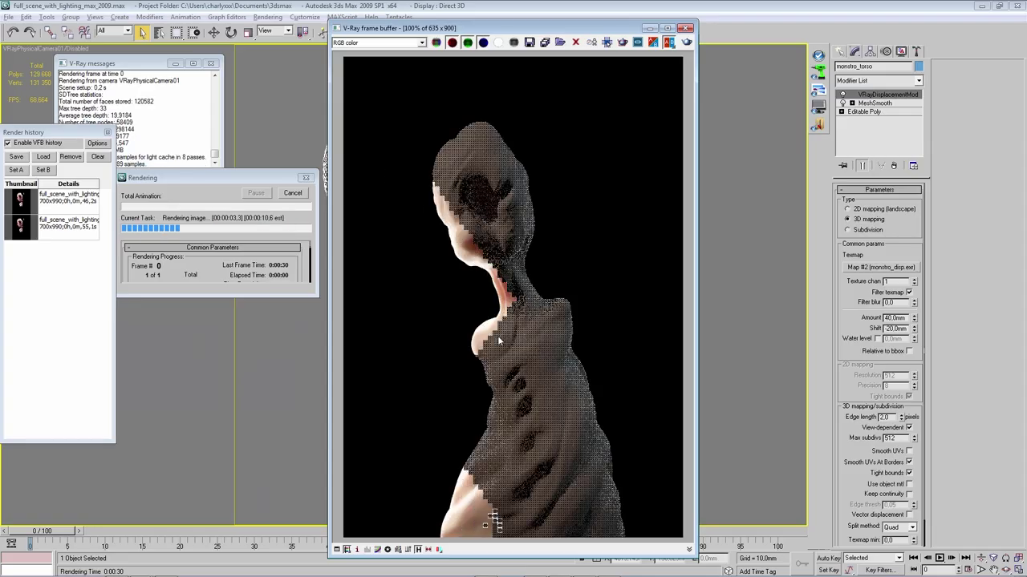
scroll("up", 3)
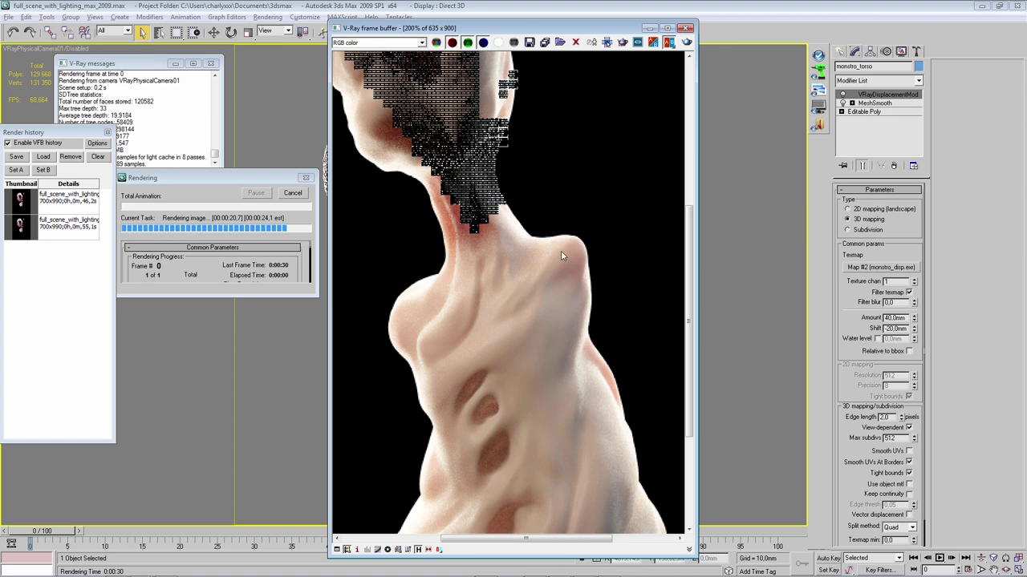
left_click_drag(570, 254, 626, 478)
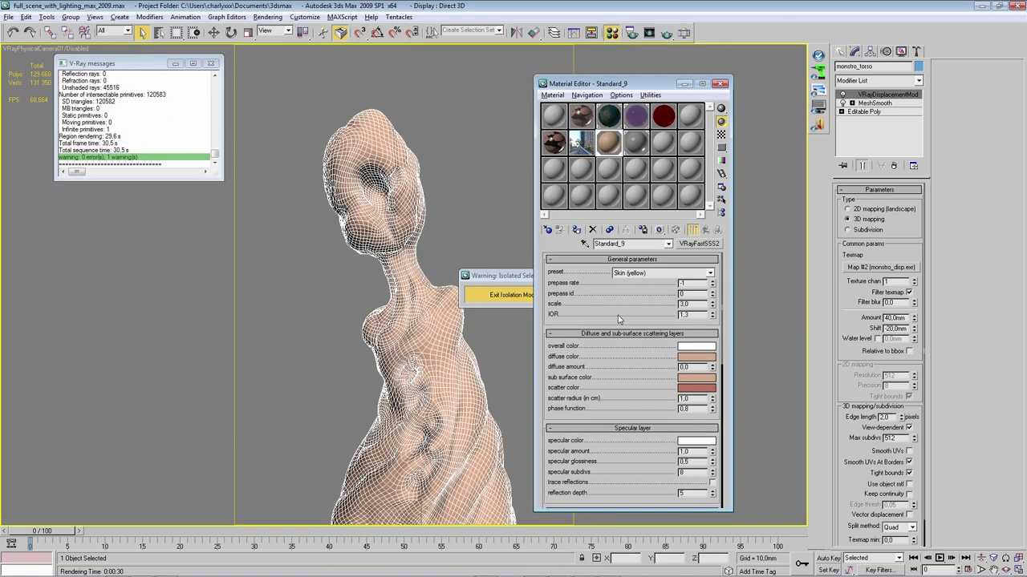
- Raise the VRayFastSSS2 skin material's phase function from 0.8 to 0.9
left_click_drag(666, 384, 672, 350)
double_click(688, 349)
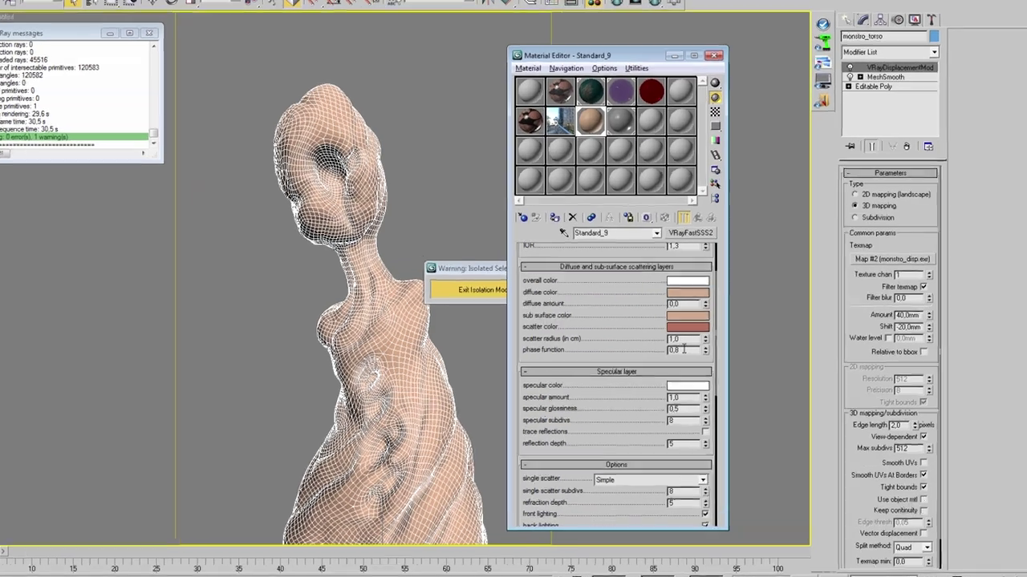
left_click_drag(440, 339, 434, 457)
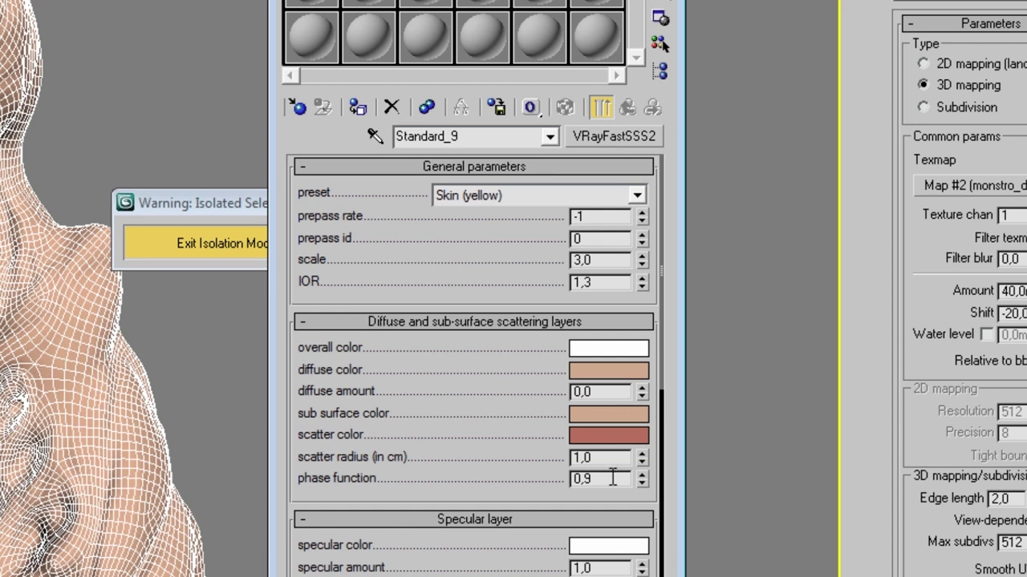
- Test-render the monster with the current skin material and review it
left_click_drag(486, 561, 490, 508)
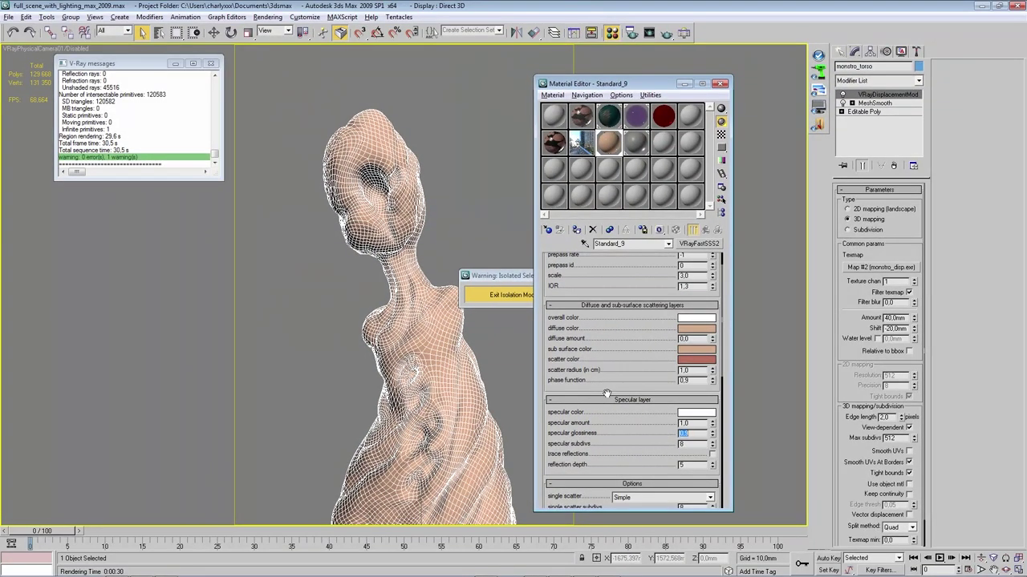
key("shift+q")
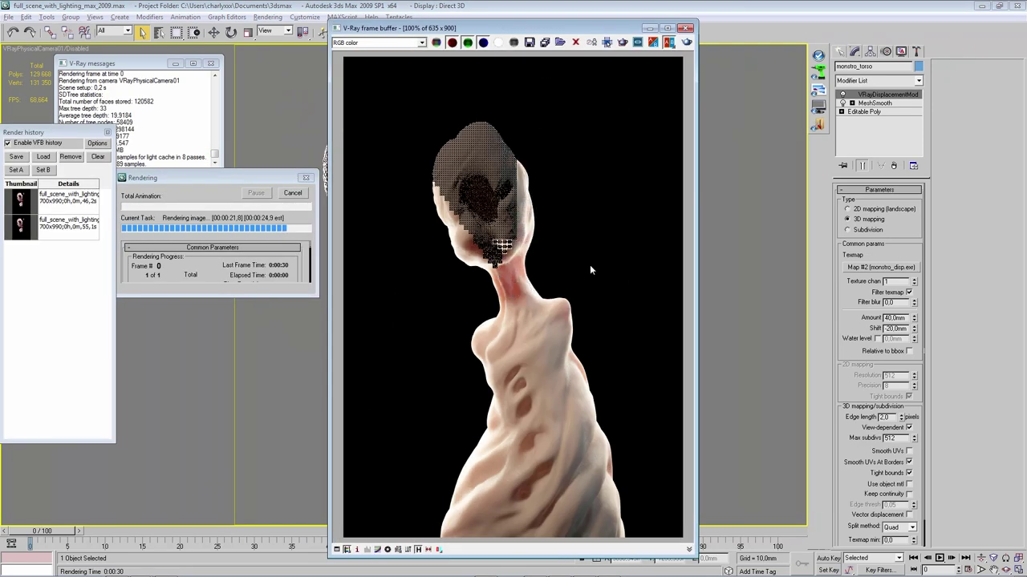
scroll("up", 3)
scroll("down", 3)
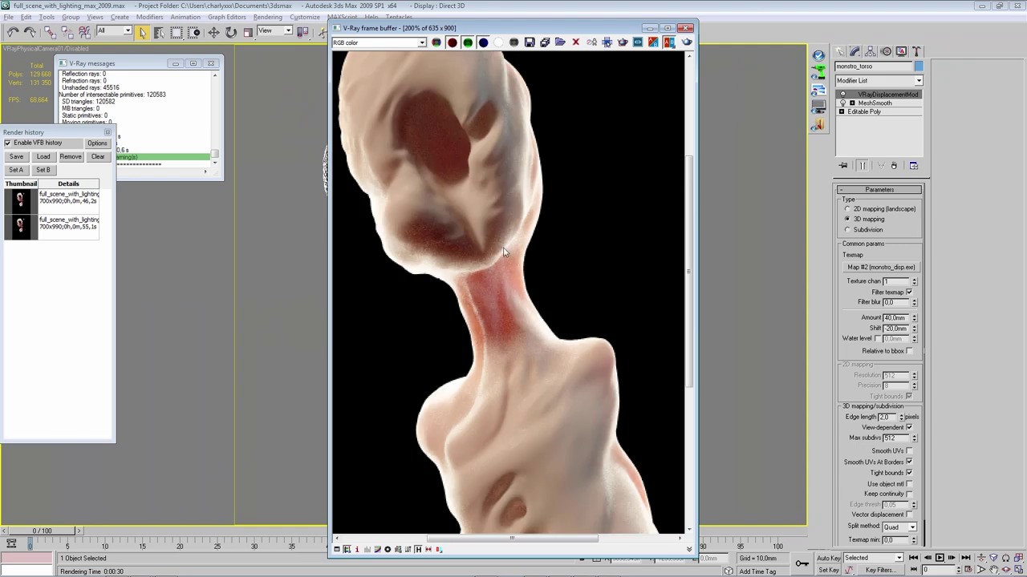
left_click(687, 28)
left_click(611, 32)
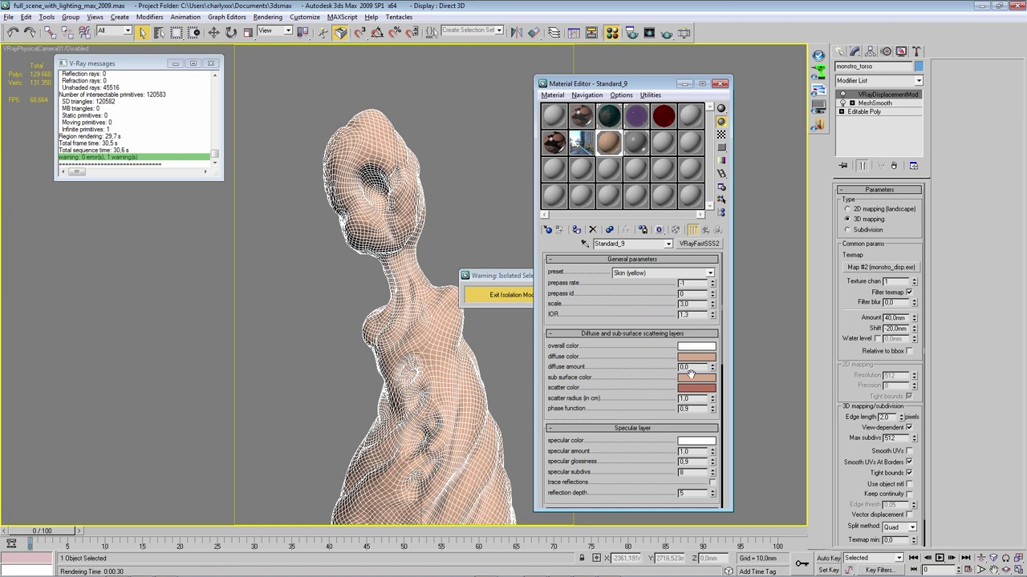
- Make the sub-surface colour green and the scatter colour purple, then re-render
left_click(695, 377)
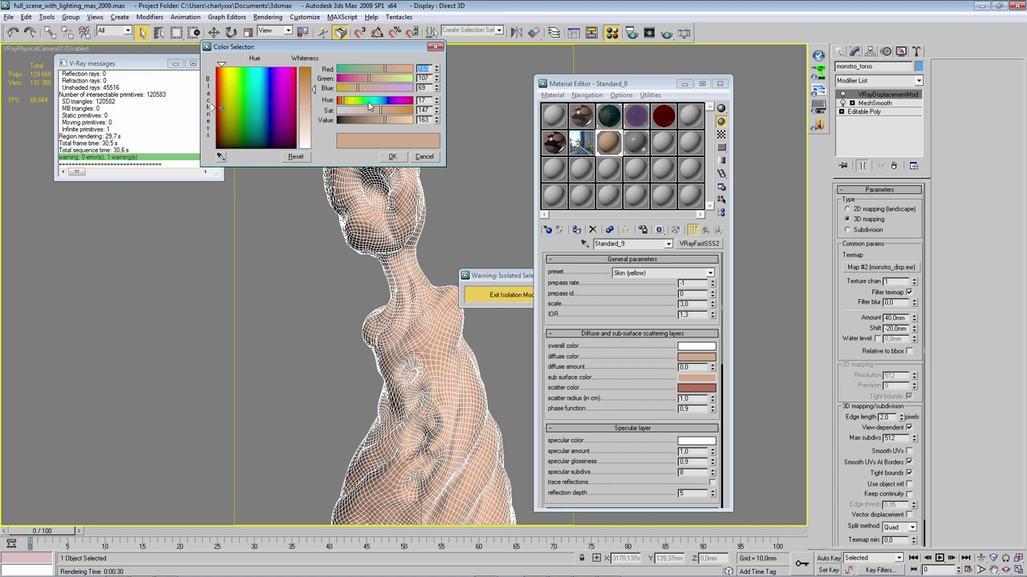
left_click_drag(370, 105, 365, 104)
left_click(392, 156)
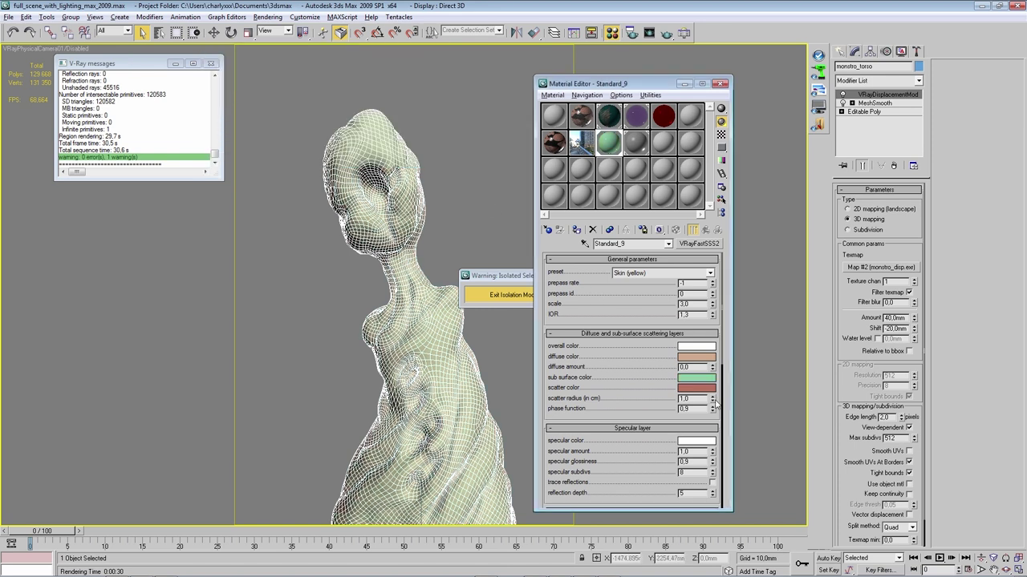
left_click(695, 388)
left_click_drag(305, 67, 304, 93)
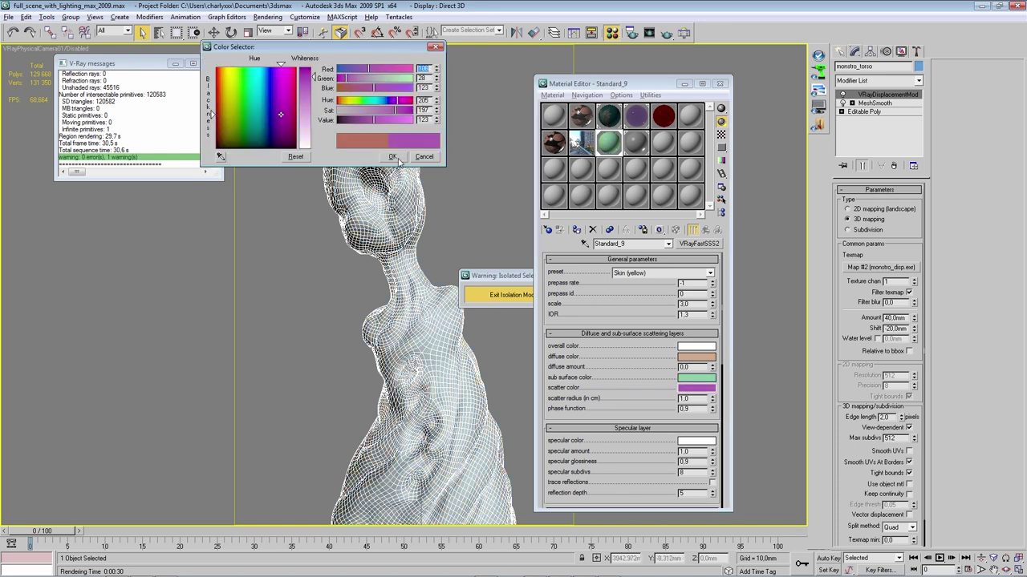
key("shift+q")
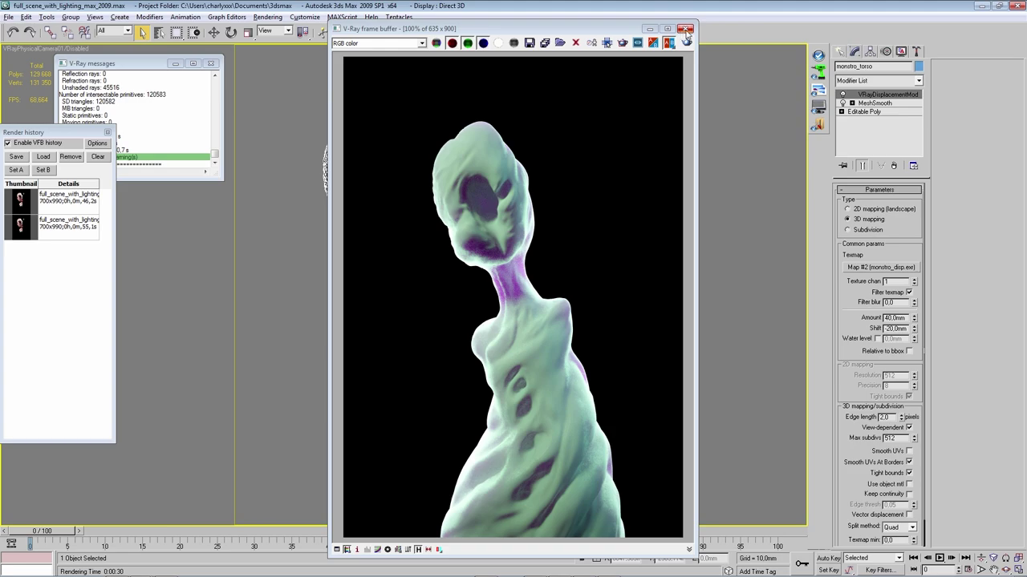
left_click(686, 30)
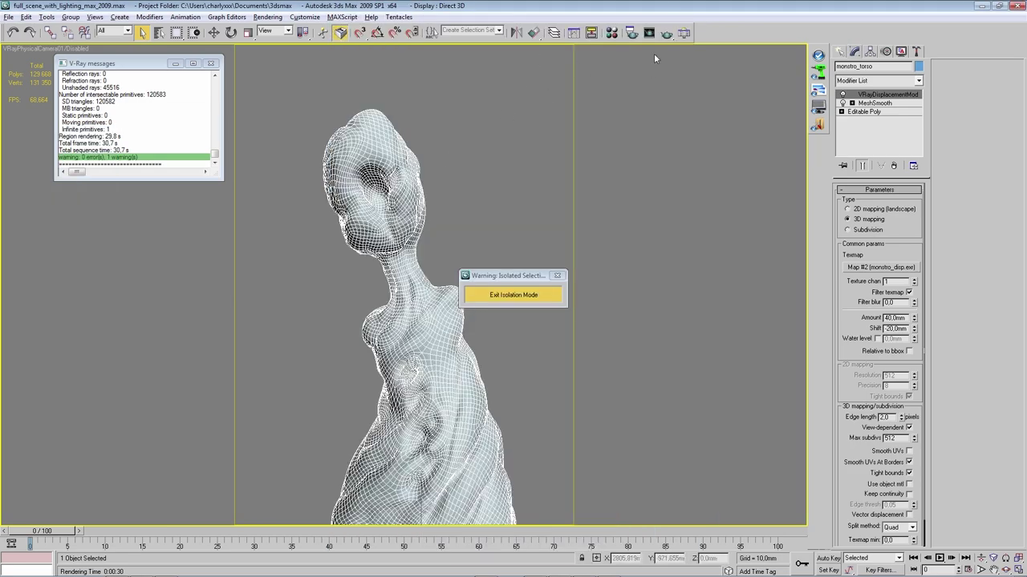
left_click(612, 33)
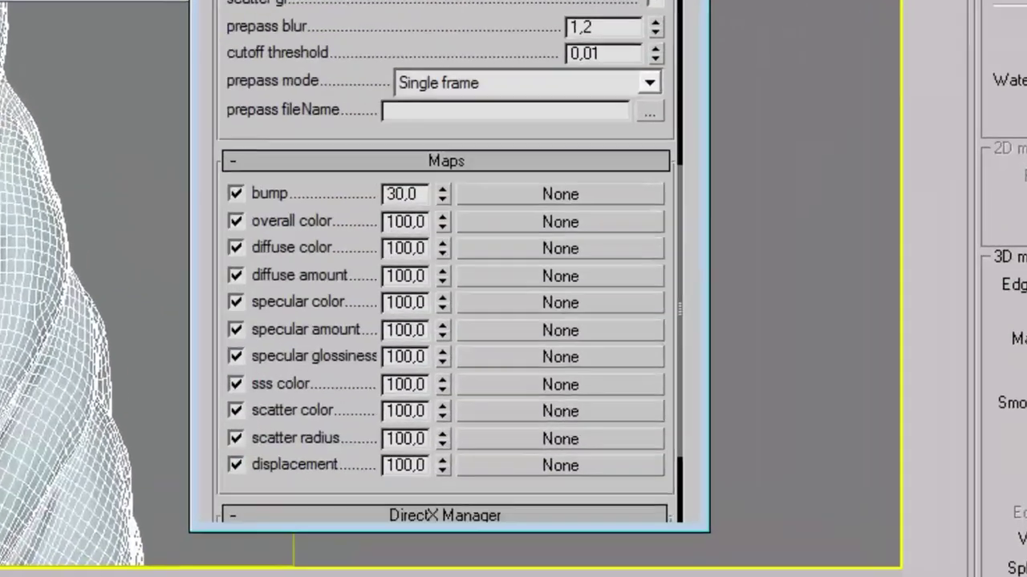
- Load monstro_sss.png as the scatter colour map
left_click_drag(279, 260, 328, 19)
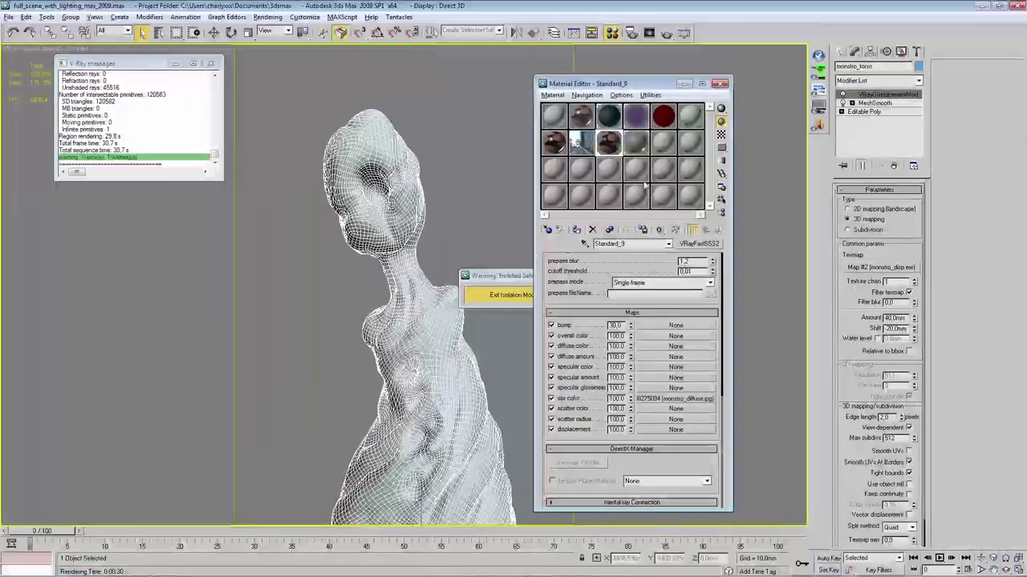
left_click(209, 94)
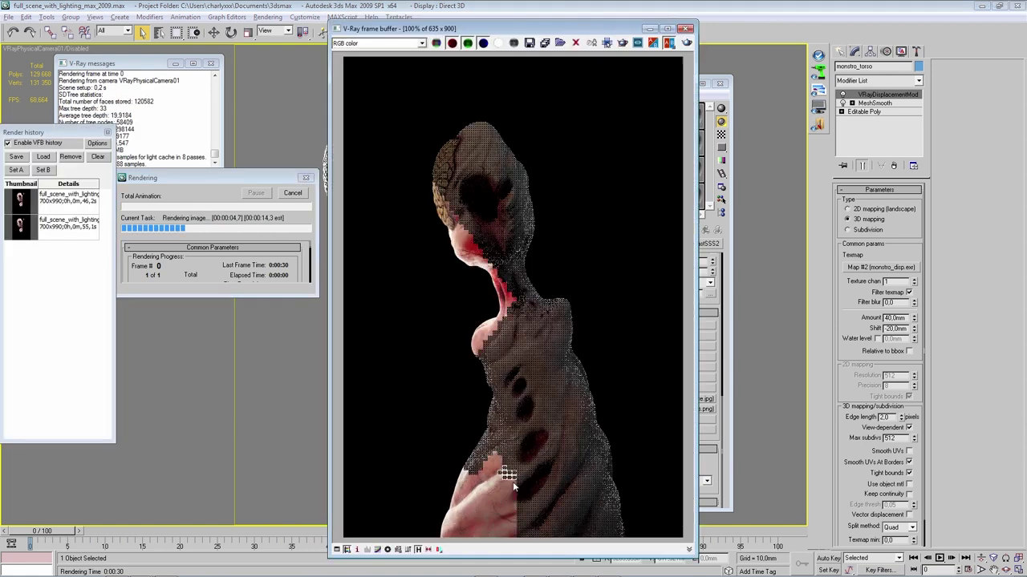
scroll("up", 3)
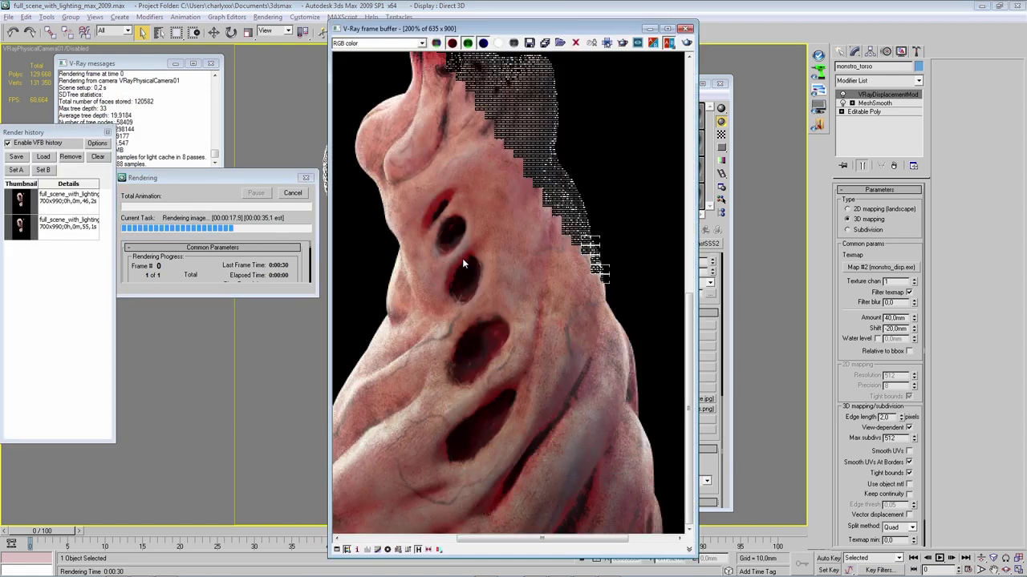
left_click_drag(462, 258, 505, 311)
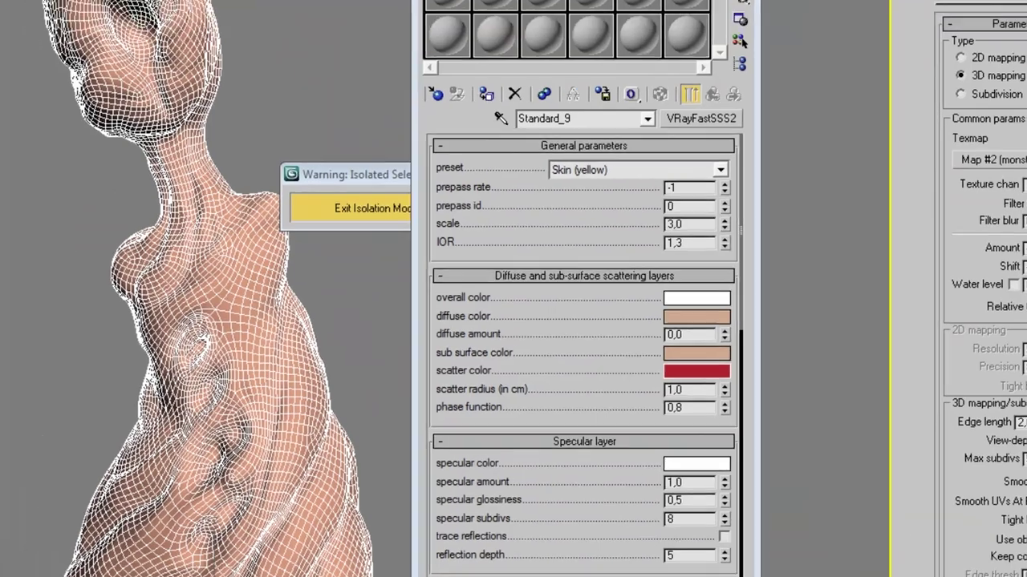
- Change the scatter colour to deep red and set the scatter colour map amount to 80
left_click(696, 370)
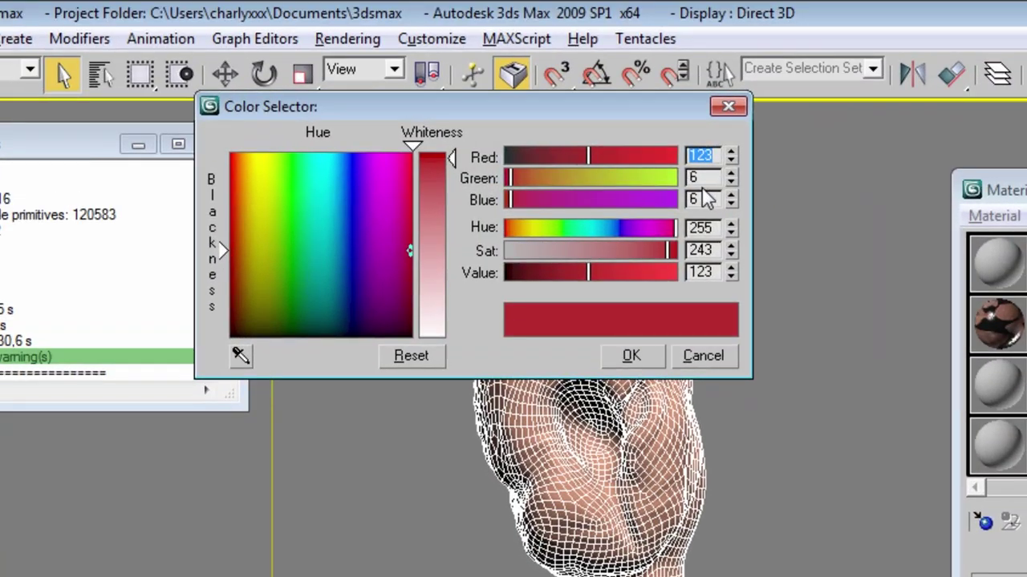
left_click(631, 355)
scroll("down", 3)
scroll("down", 3)
type("80")
key("Return")
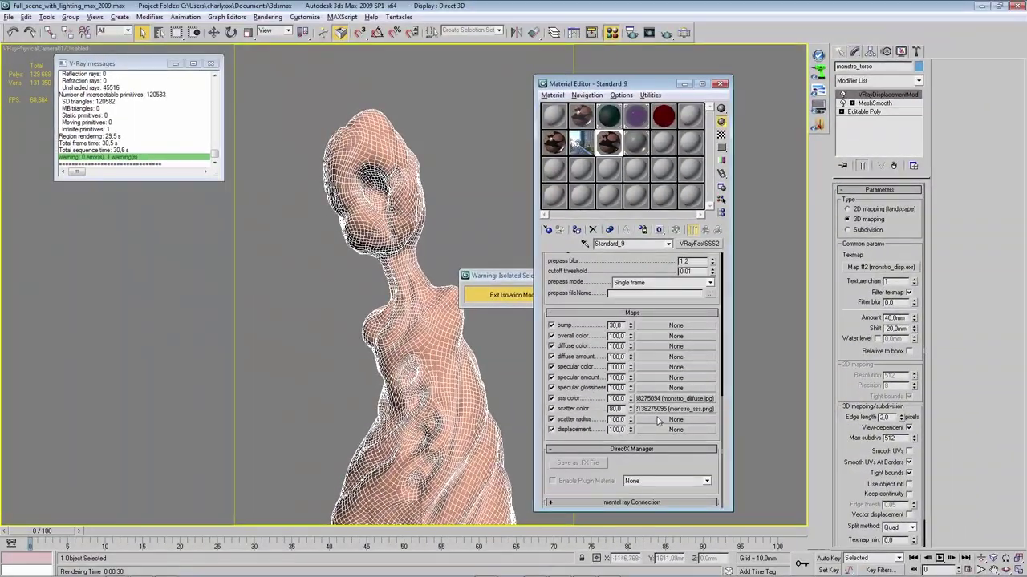
- Map monstro_translucent.png to scatter radius at amount 50 and render
left_click(658, 419)
left_click(337, 86)
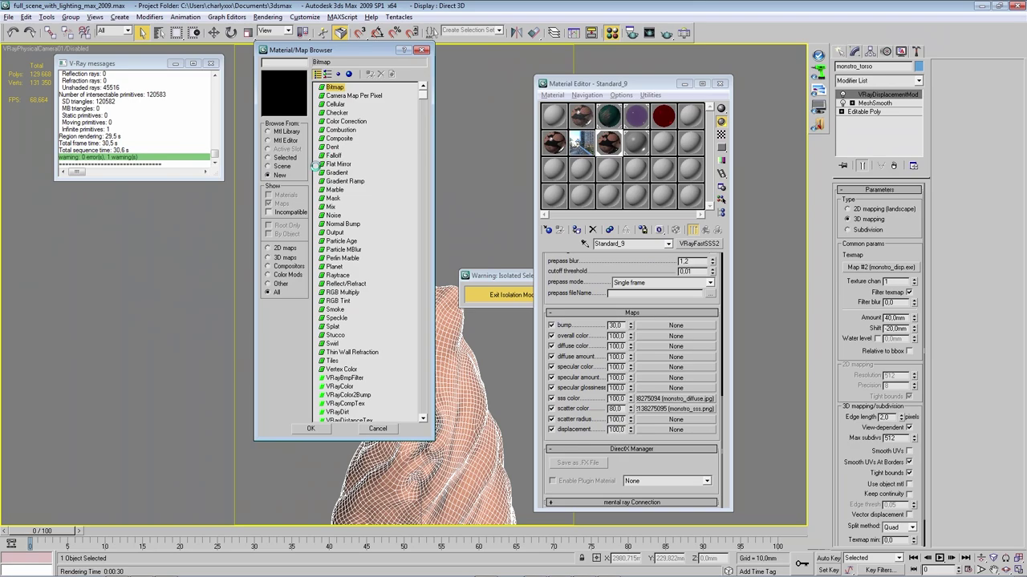
double_click(224, 191)
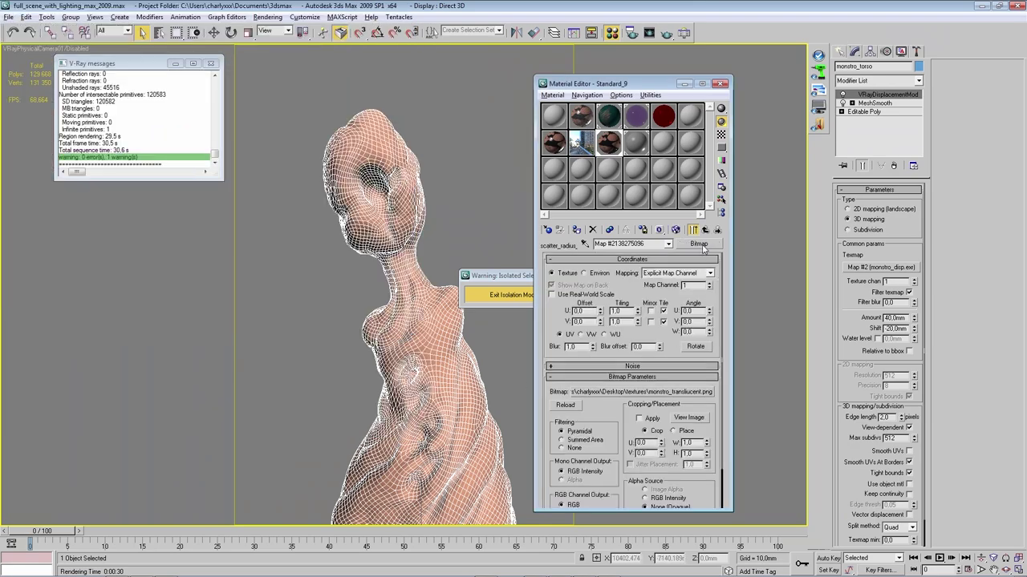
left_click(704, 231)
double_click(615, 418)
type("1")
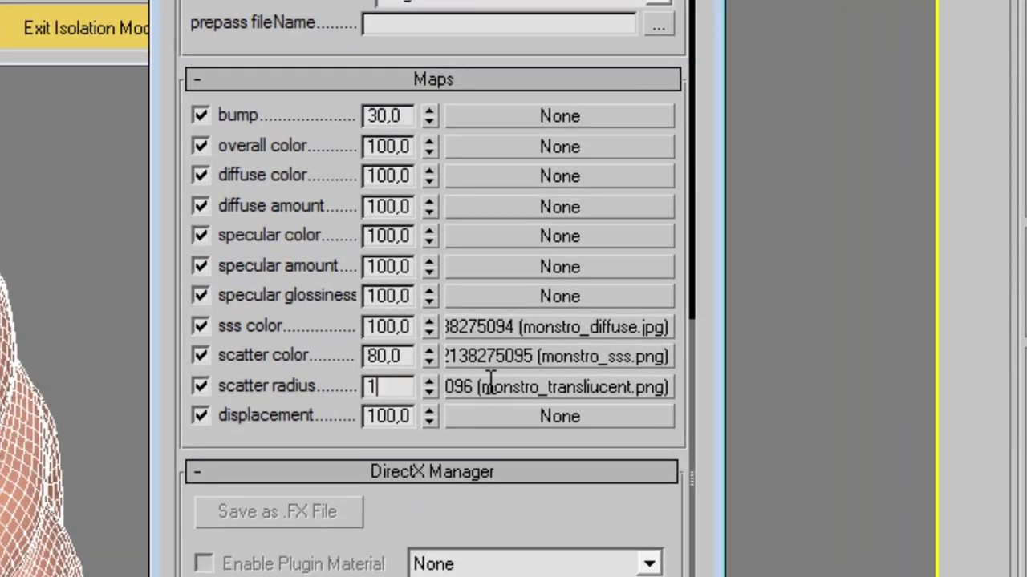
type("0")
key("Return")
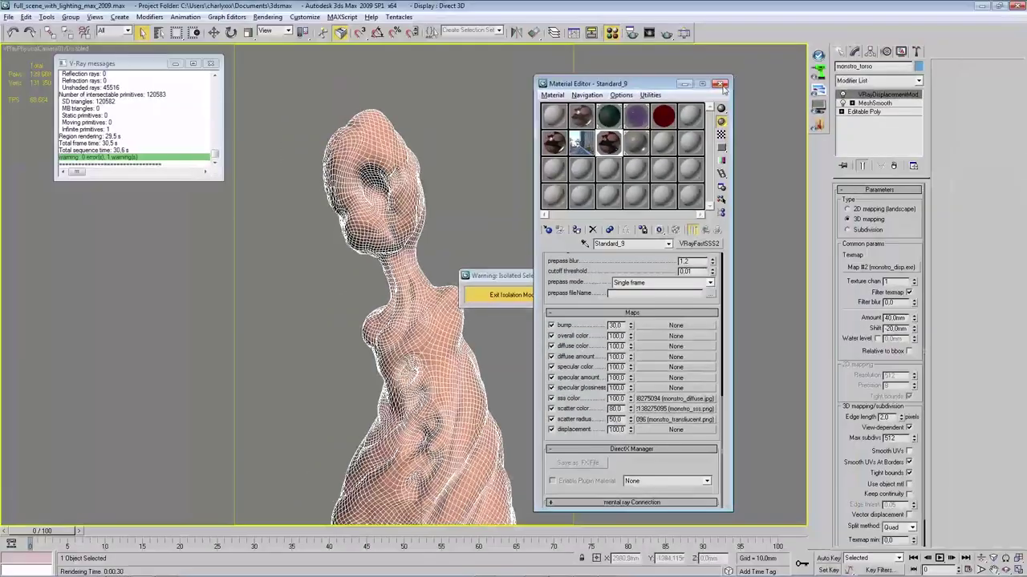
key("shift+q")
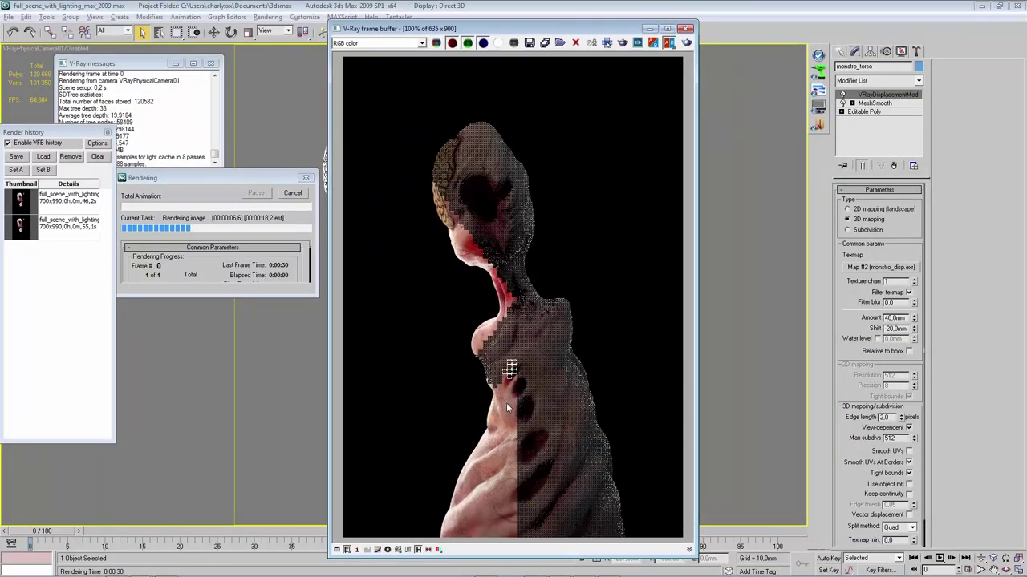
scroll("up", 3)
- Inspect the torso close-up and edit the scatter radius value of 3,0
left_click_drag(523, 243, 540, 281)
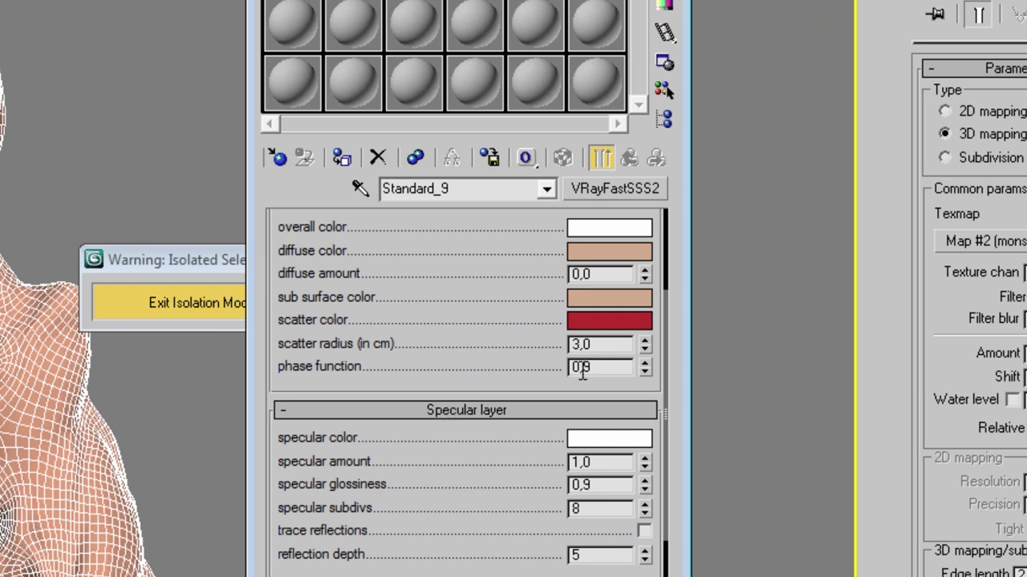
left_click(600, 344)
left_click_drag(478, 321, 442, 534)
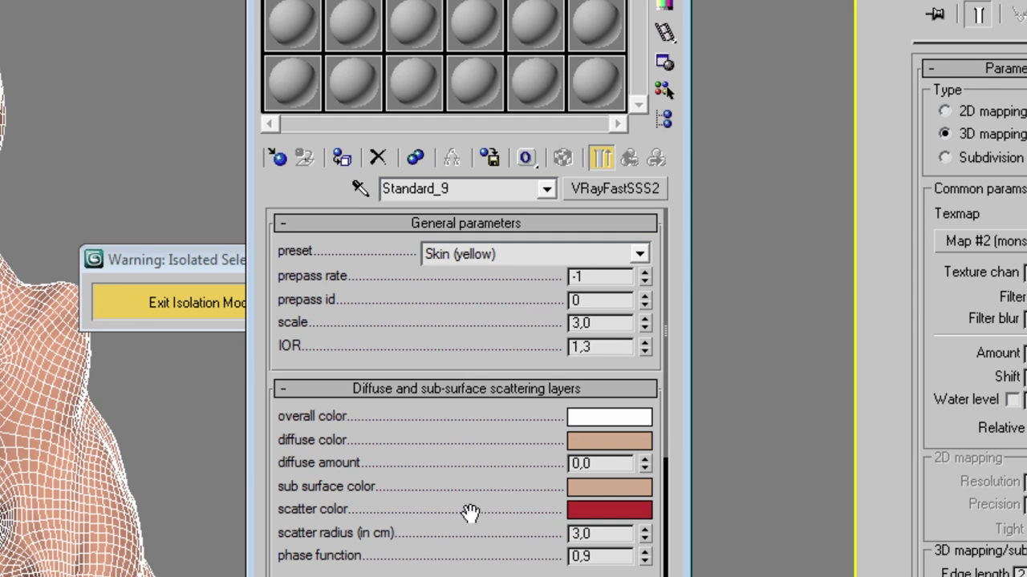
scroll("down", 3)
scroll("up", 3)
double_click(584, 322)
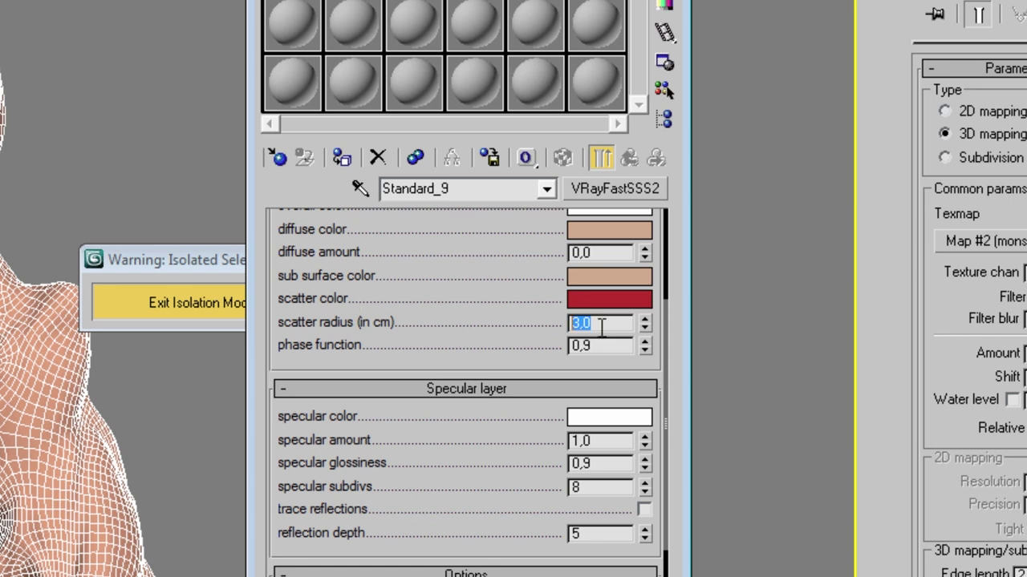
left_click(590, 323)
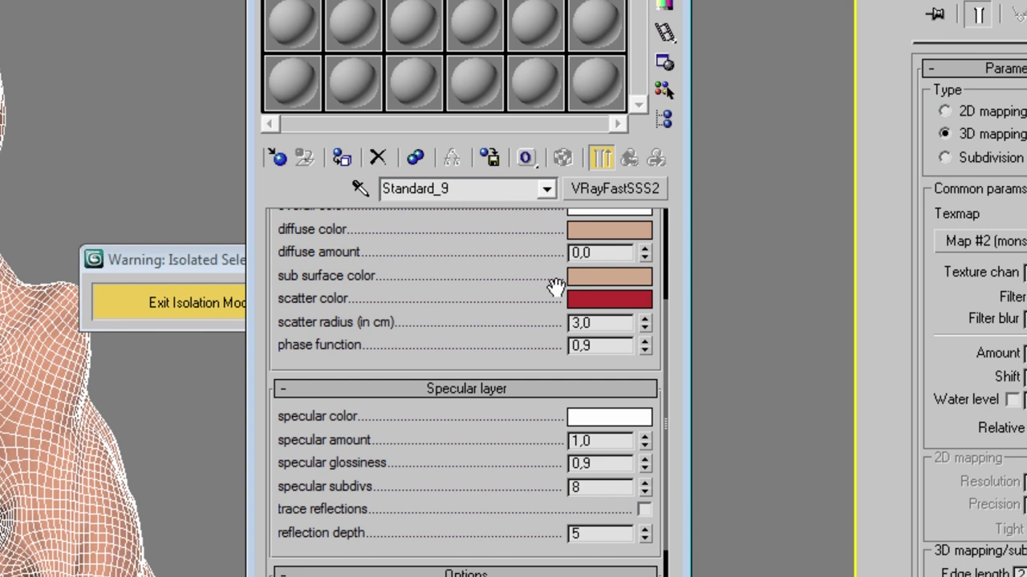
left_click_drag(605, 322, 499, 331)
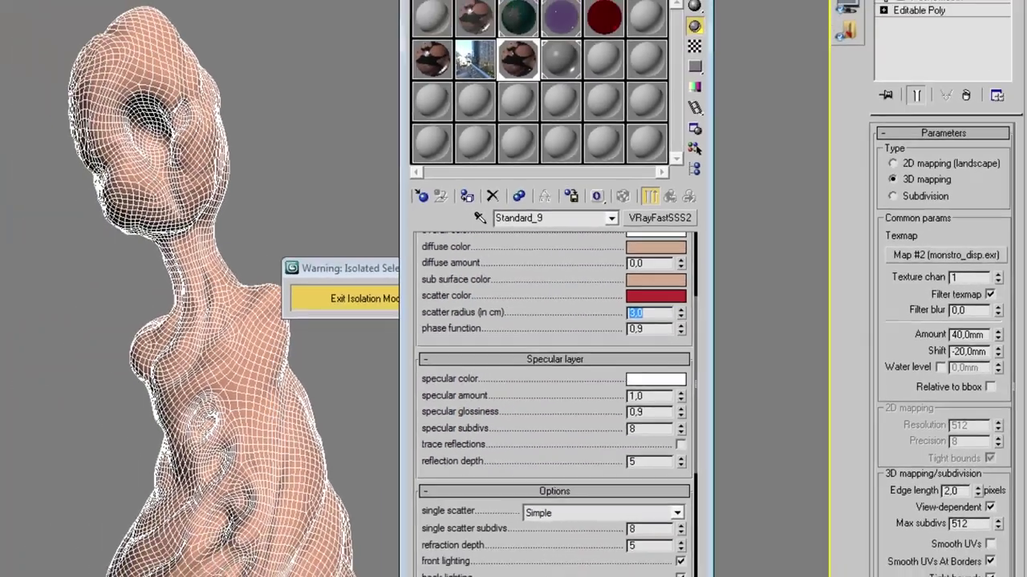
- Re-render the monster twice, panning the frame buffer to inspect the torso
left_click(665, 33)
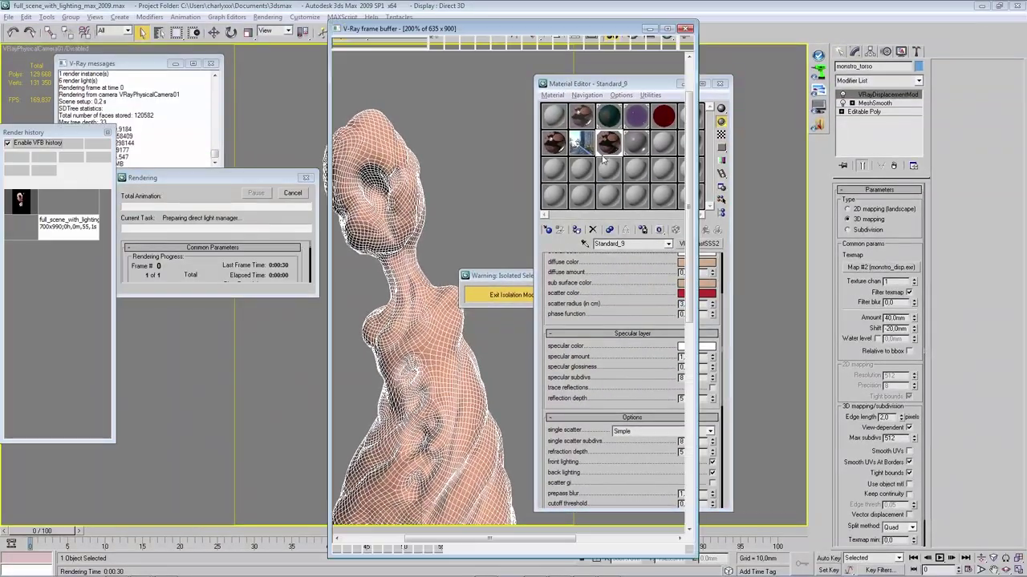
left_click_drag(509, 466, 433, 344)
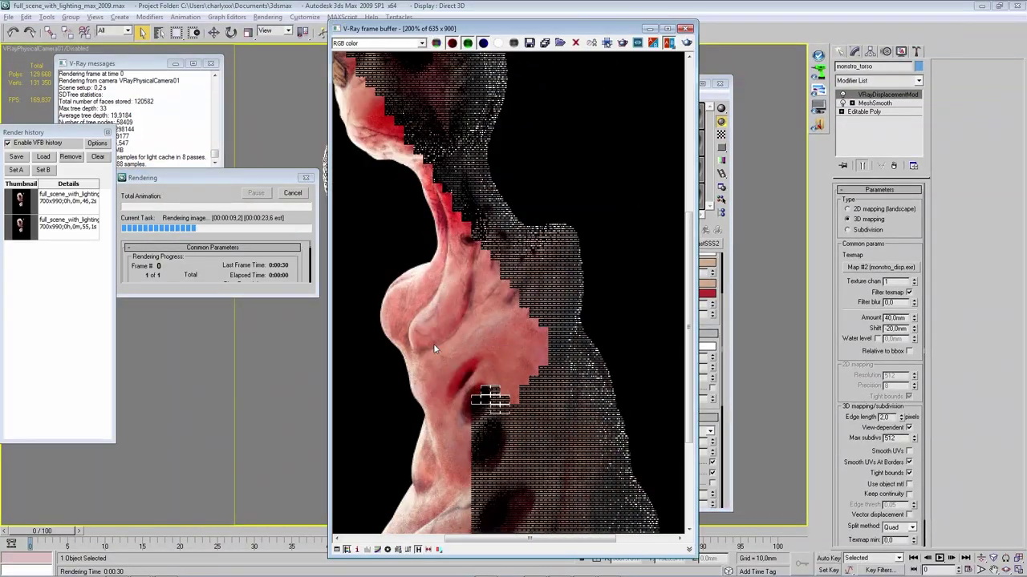
left_click_drag(528, 421, 541, 487)
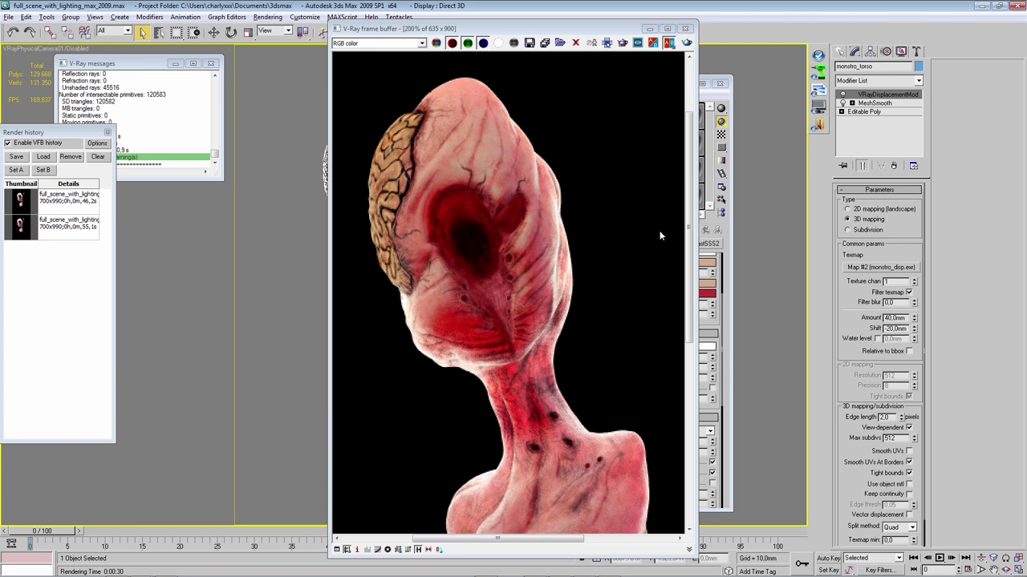
left_click(686, 29)
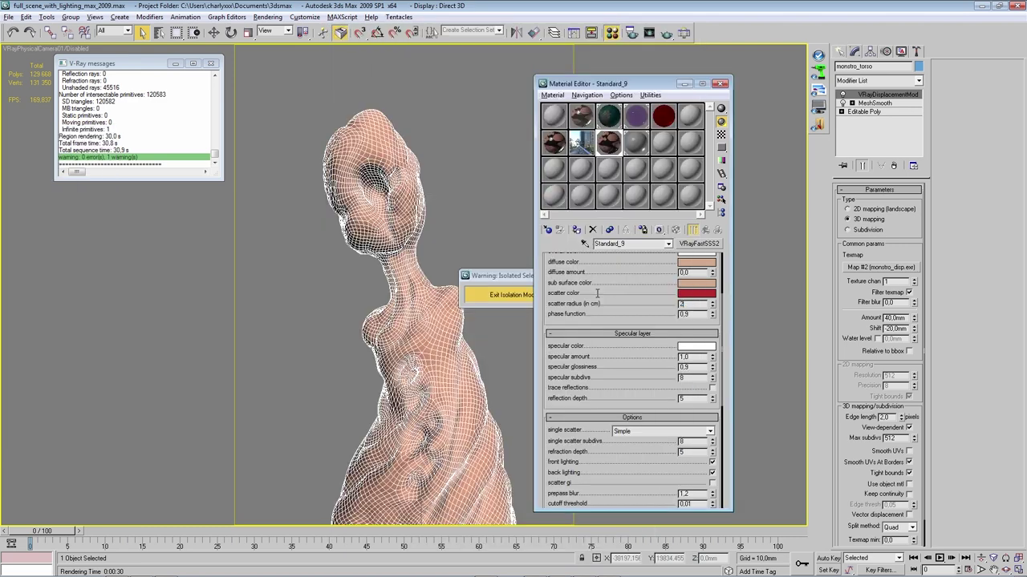
key("shift+q")
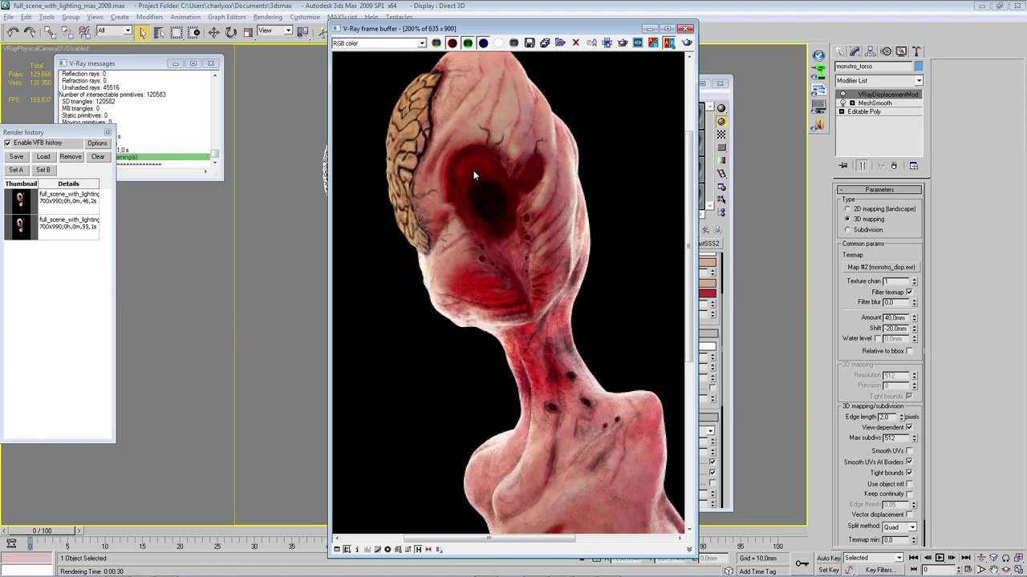
left_click_drag(668, 67, 553, 417)
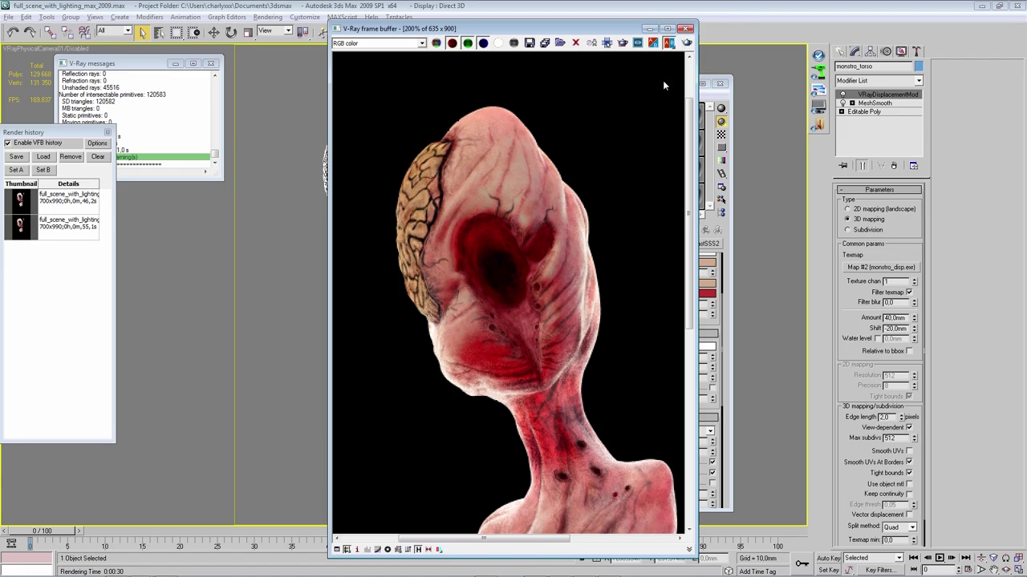
left_click(684, 30)
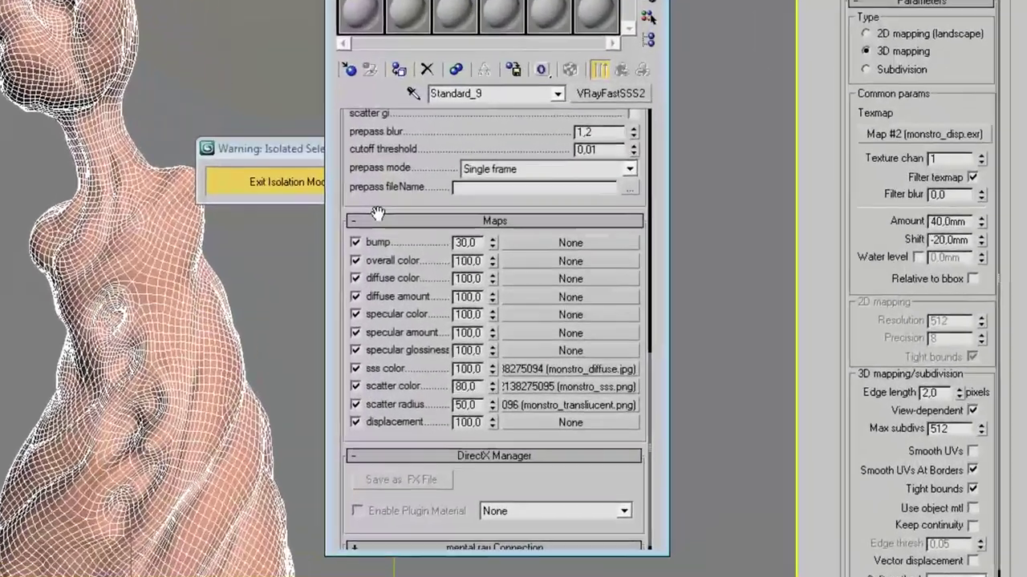
- Add a Cellular map to specular colour with an RGB Level of 4
left_click(444, 271)
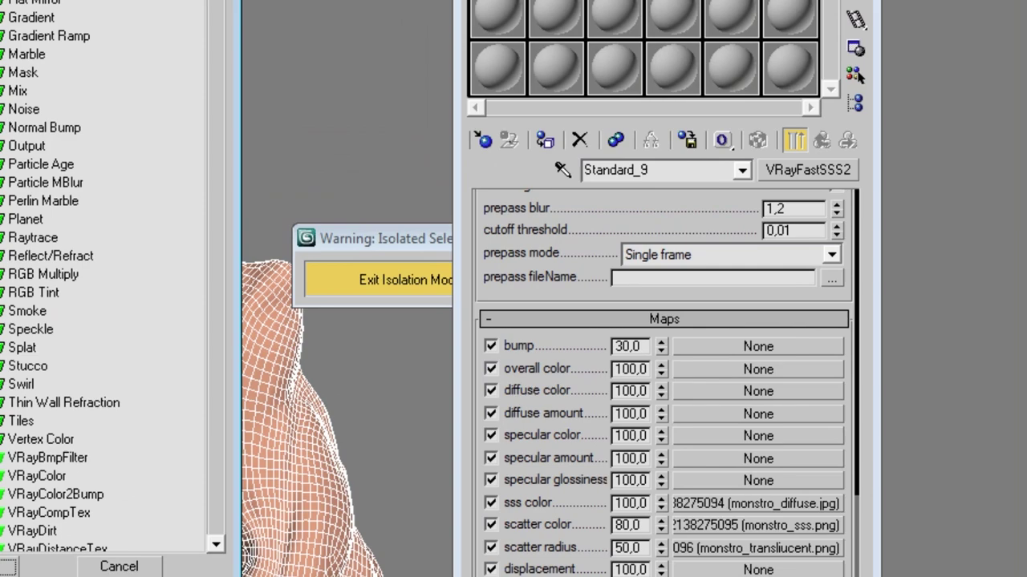
double_click(331, 92)
left_click_drag(464, 164, 465, 40)
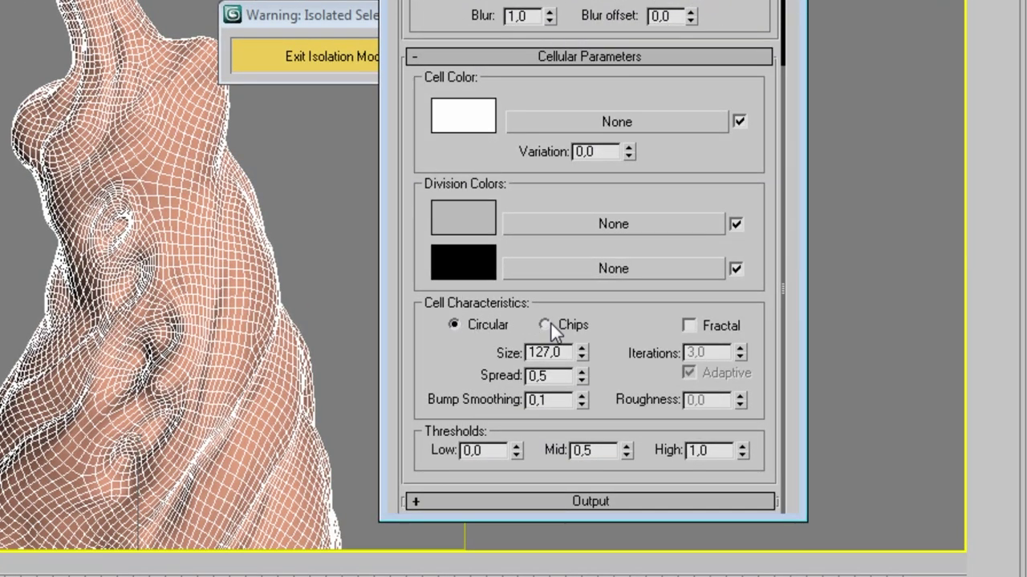
double_click(554, 353)
type("0,02")
double_click(553, 375)
left_click(642, 501)
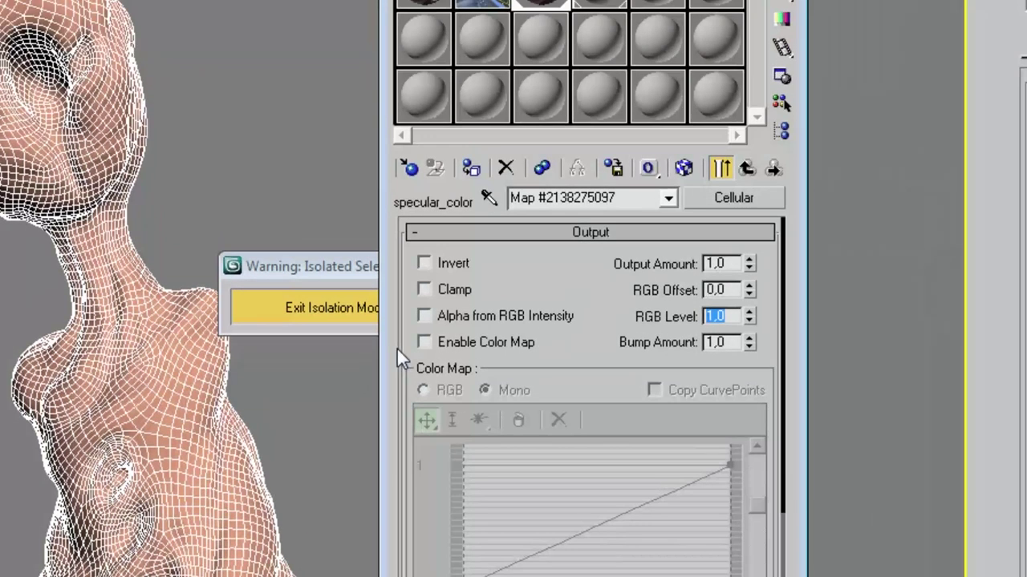
type("4")
key("Return")
double_click(541, 7)
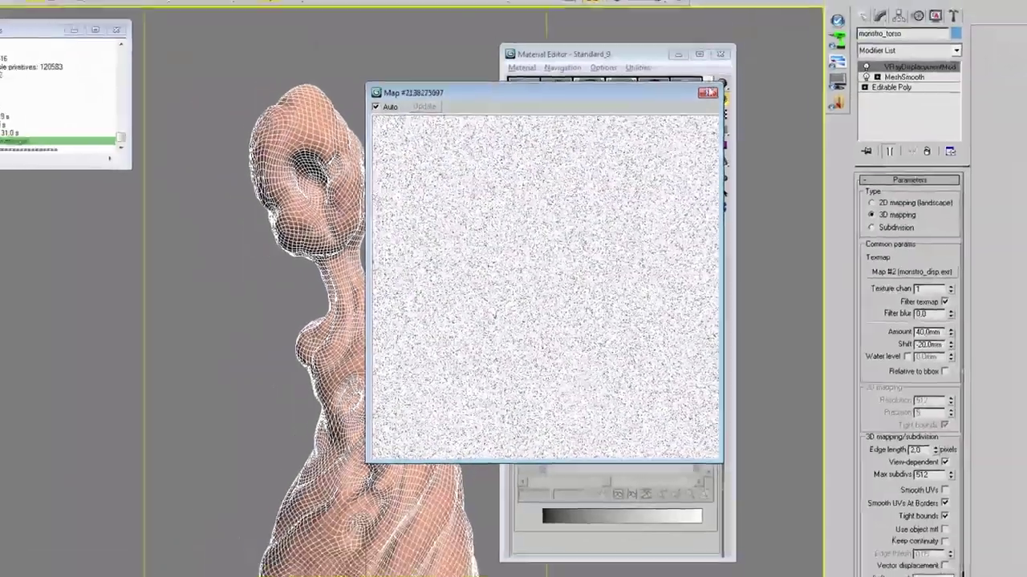
left_click(707, 89)
- Map gloss_tile.jpg to specular glossiness with tiling 6, shown in the viewport
left_click(628, 478)
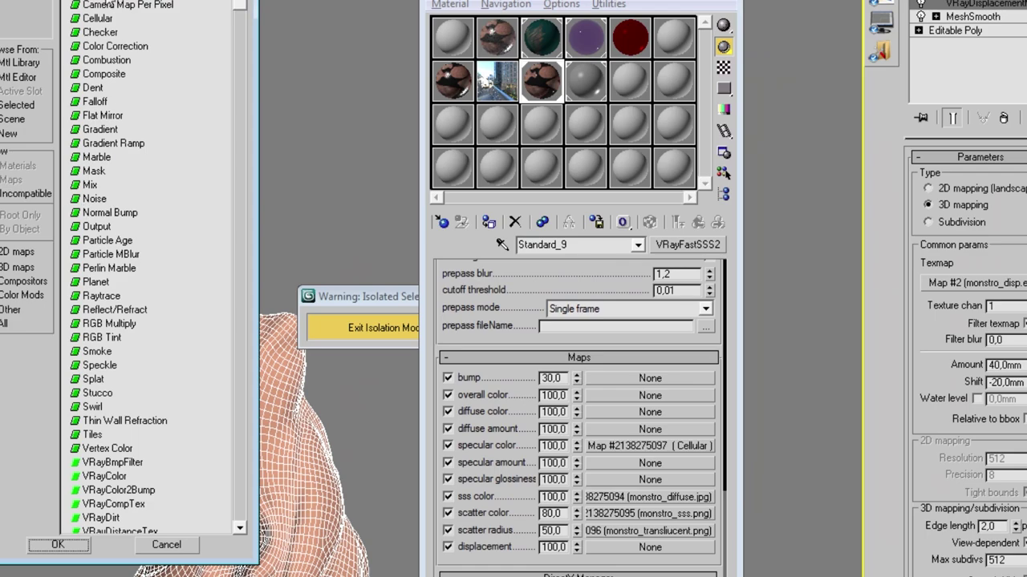
double_click(88, 4)
left_click(516, 133)
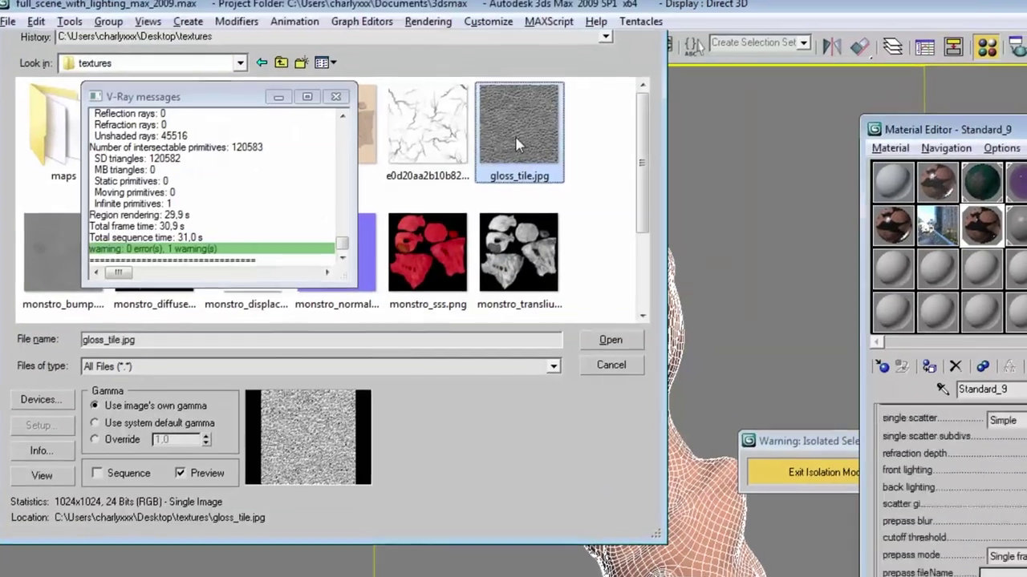
double_click(516, 132)
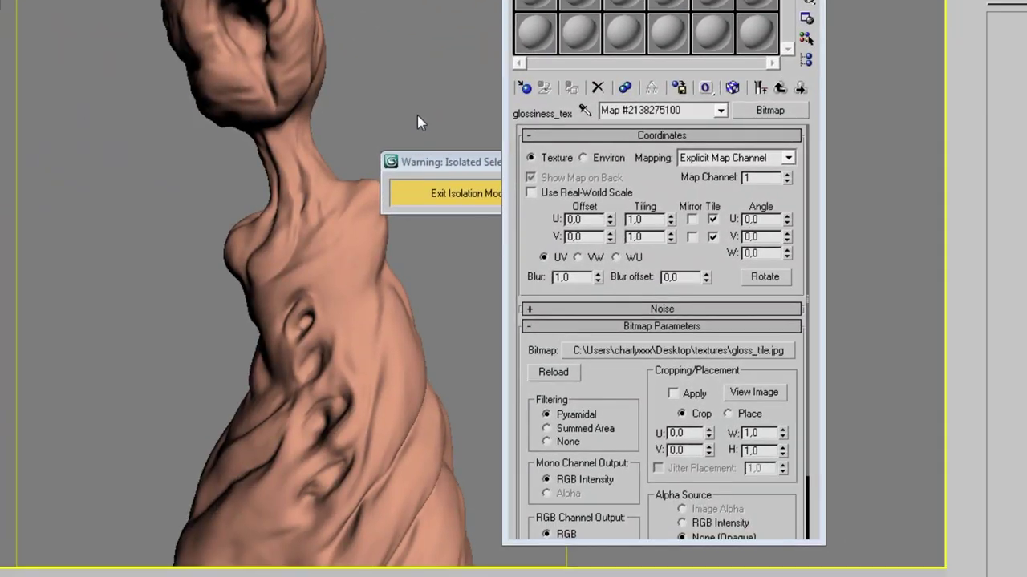
left_click(732, 88)
type("6")
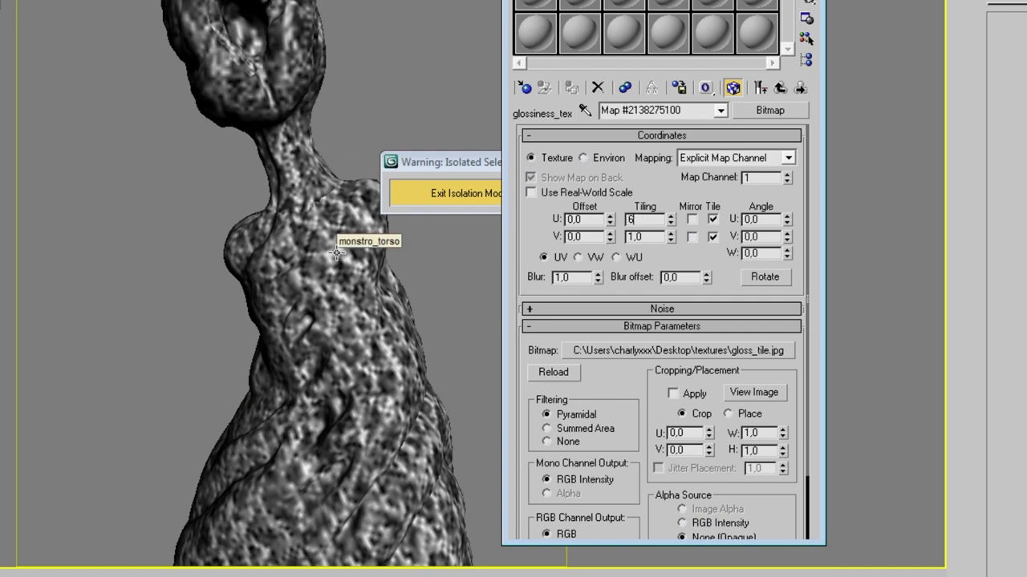
type("60")
key("Tab")
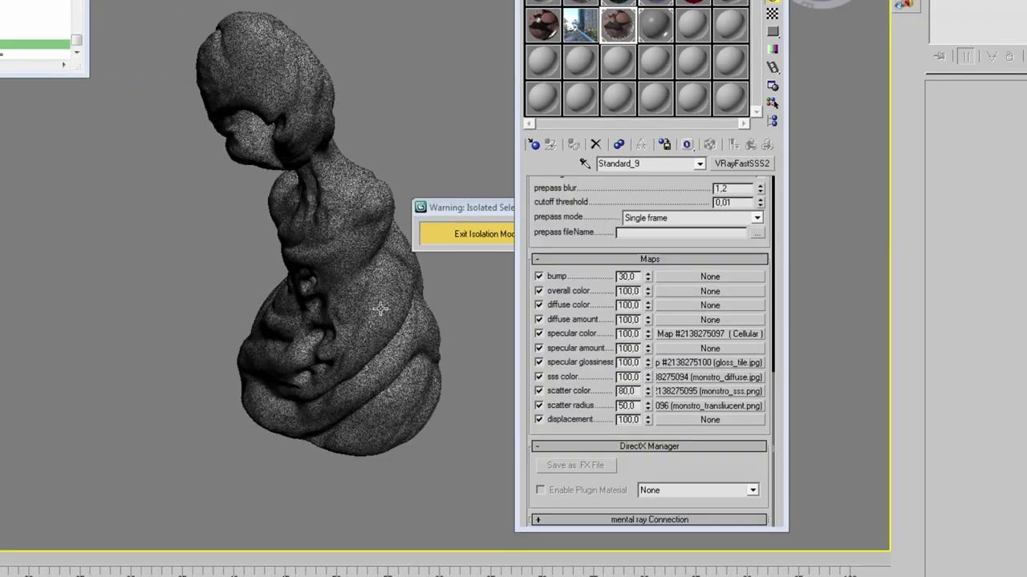
scroll("up", 3)
scroll("up", 3)
scroll("up", 3)
scroll("down", 3)
left_click_drag(348, 414, 305, 264)
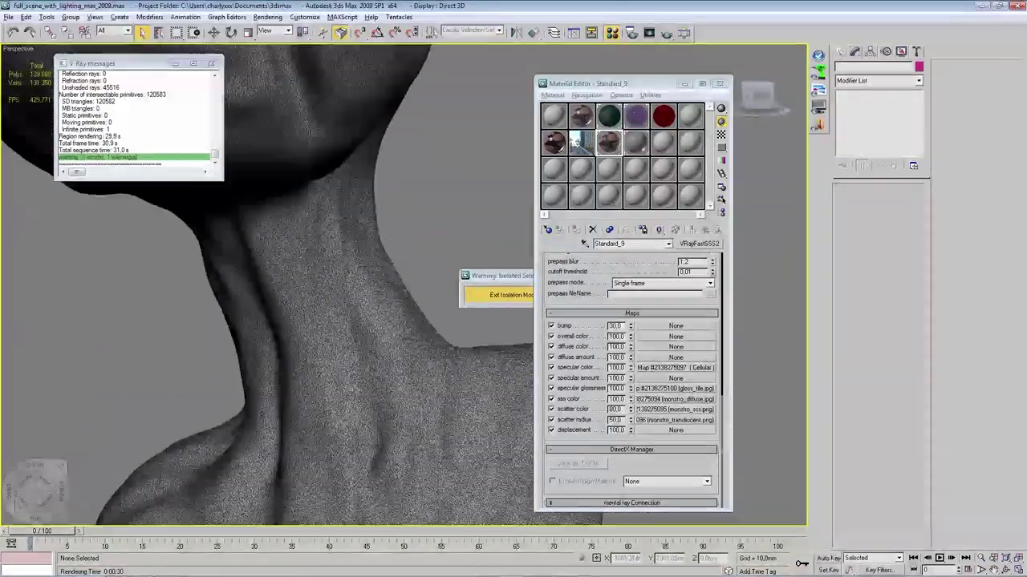
scroll("up", 3)
scroll("down", 3)
scroll("down", 3)
key("c")
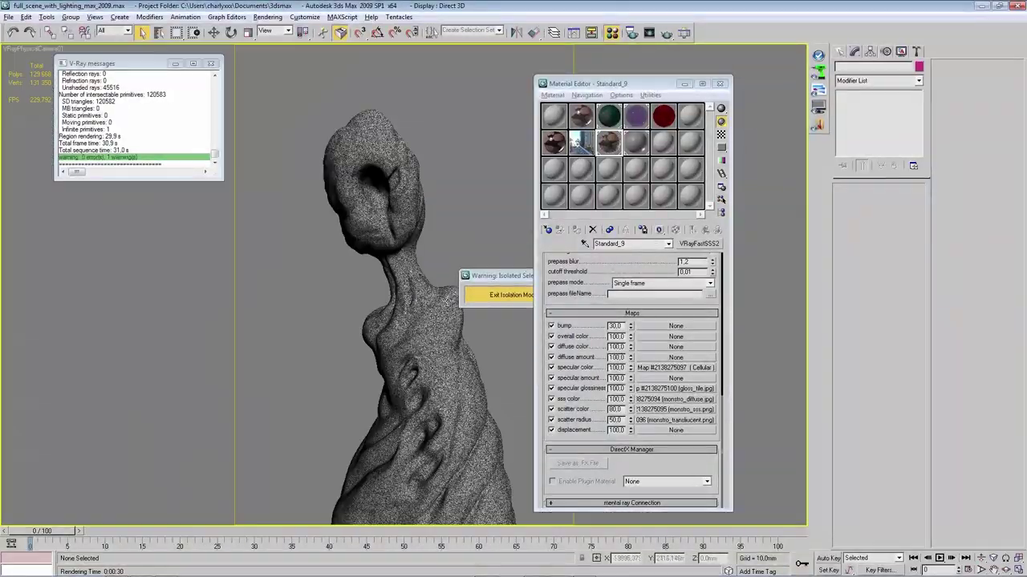
- Set the specular glossiness amount to 30, previewing the material on an enlarged sphere
left_click(703, 508)
double_click(616, 138)
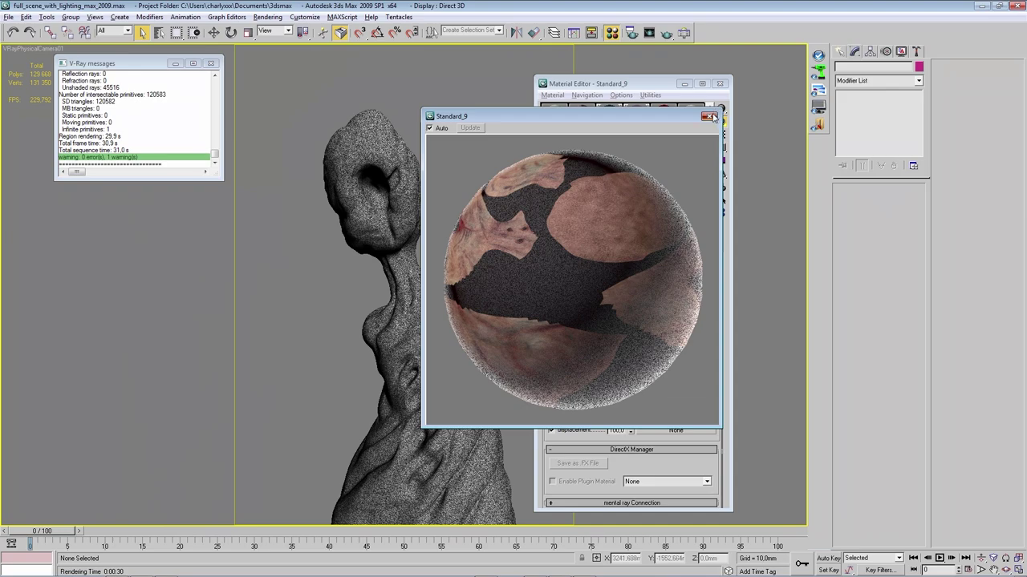
left_click(712, 117)
type("30")
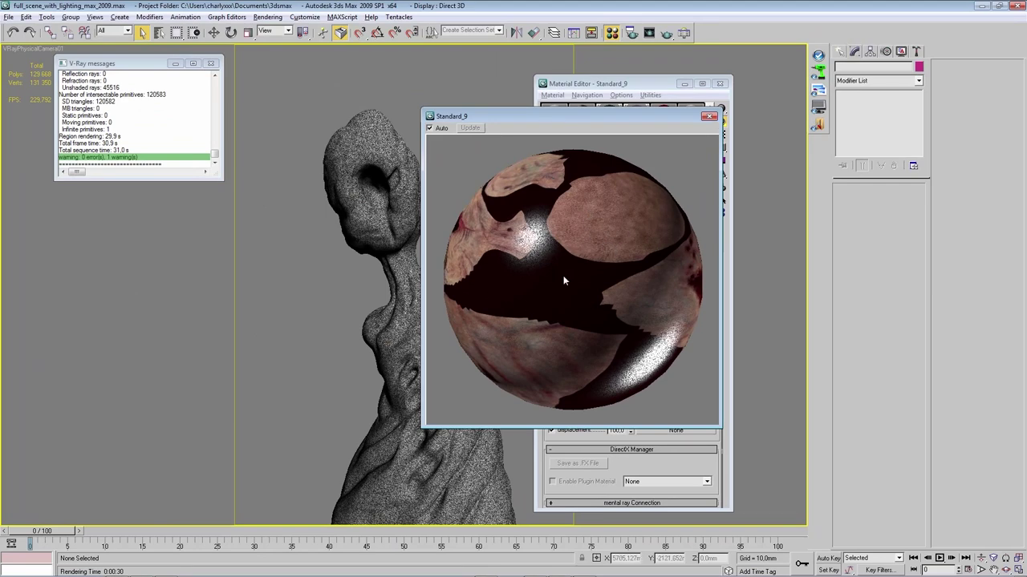
left_click(709, 117)
left_click(720, 83)
- Render the monster with the new gloss maps and inspect the result
left_click(665, 32)
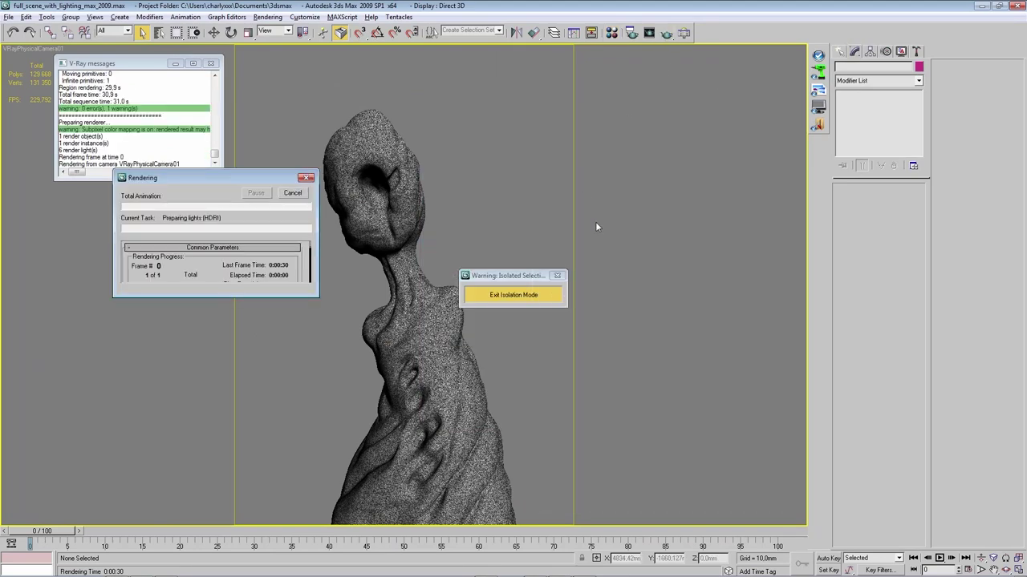
scroll("up", 3)
scroll("up", 3)
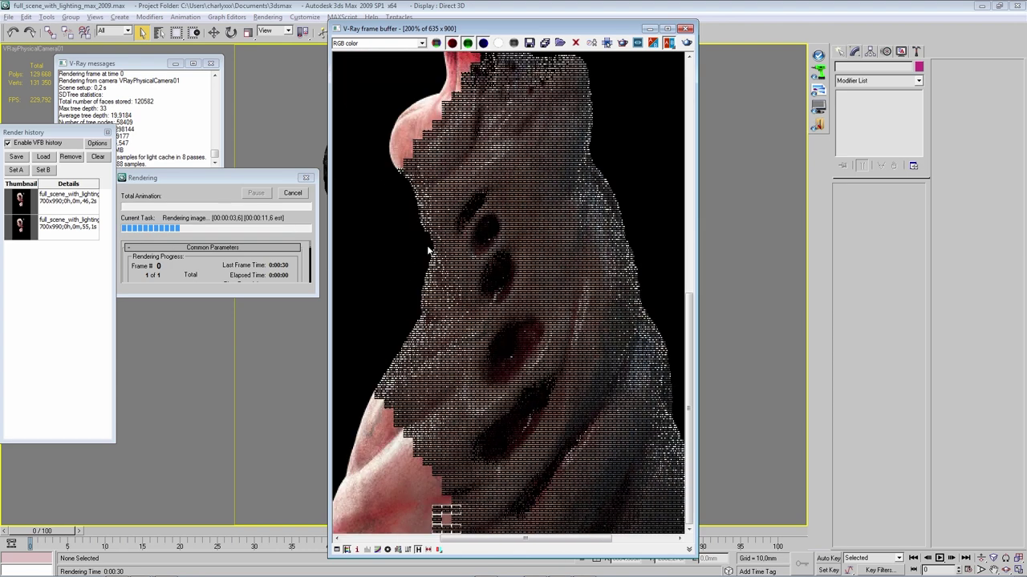
left_click_drag(429, 251, 493, 379)
scroll("down", 3)
scroll("up", 3)
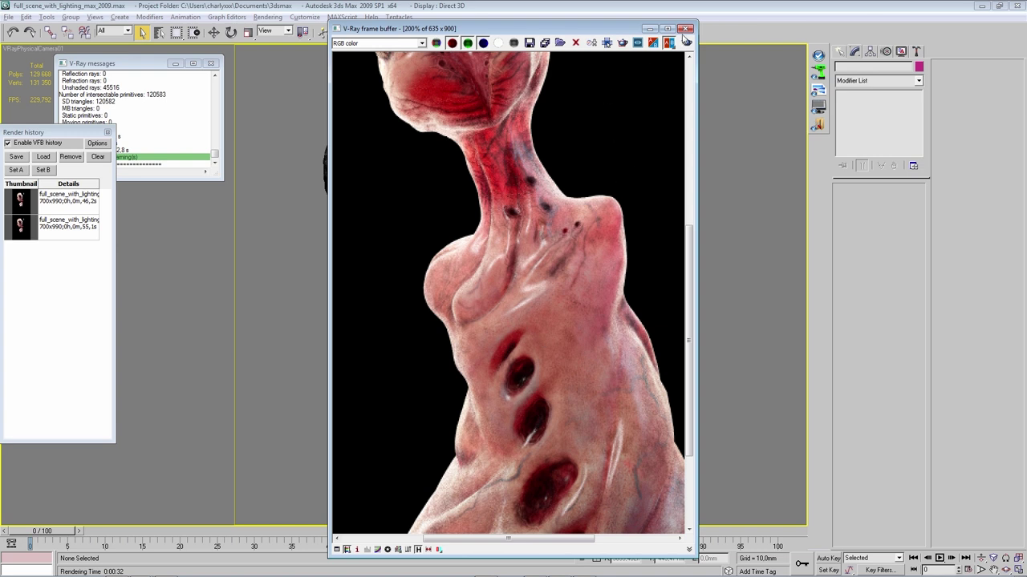
left_click(686, 29)
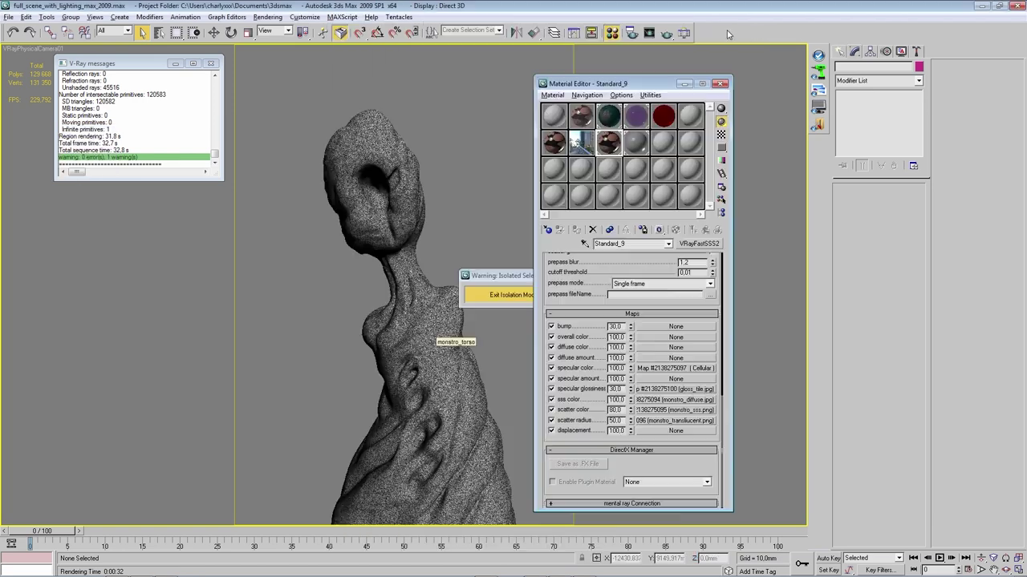
- Add a Normal Bump to the bump channel using monstro_normal.png as the normal map
left_click(677, 327)
scroll("down", 3)
double_click(353, 336)
left_click(633, 275)
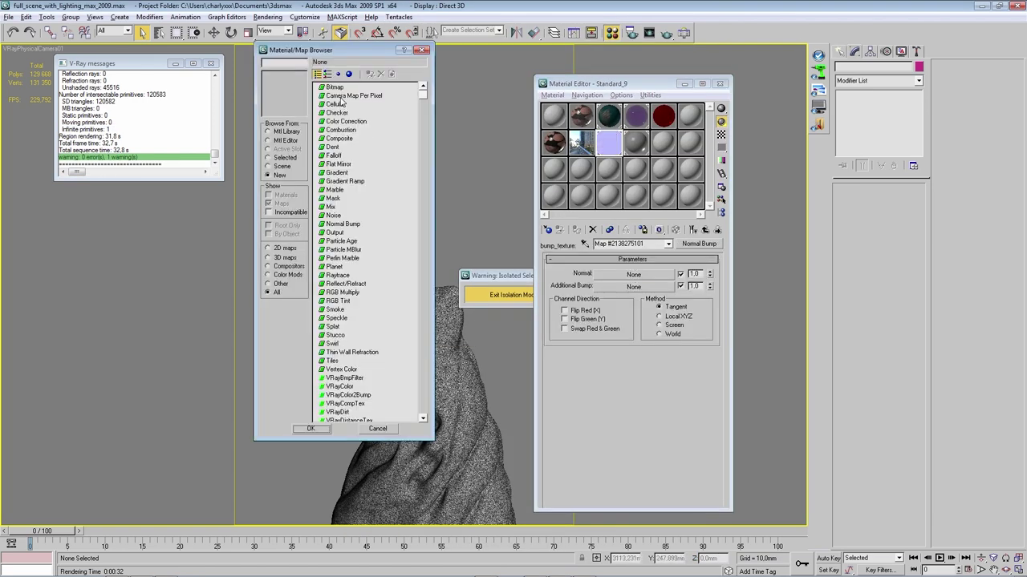
double_click(335, 88)
left_click(184, 229)
left_click(61, 274)
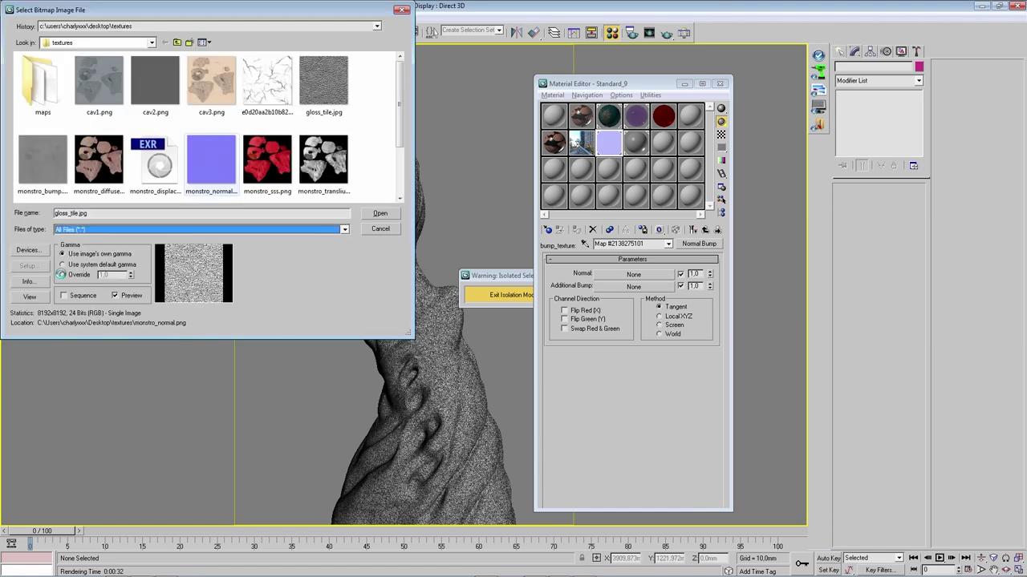
left_click(74, 275)
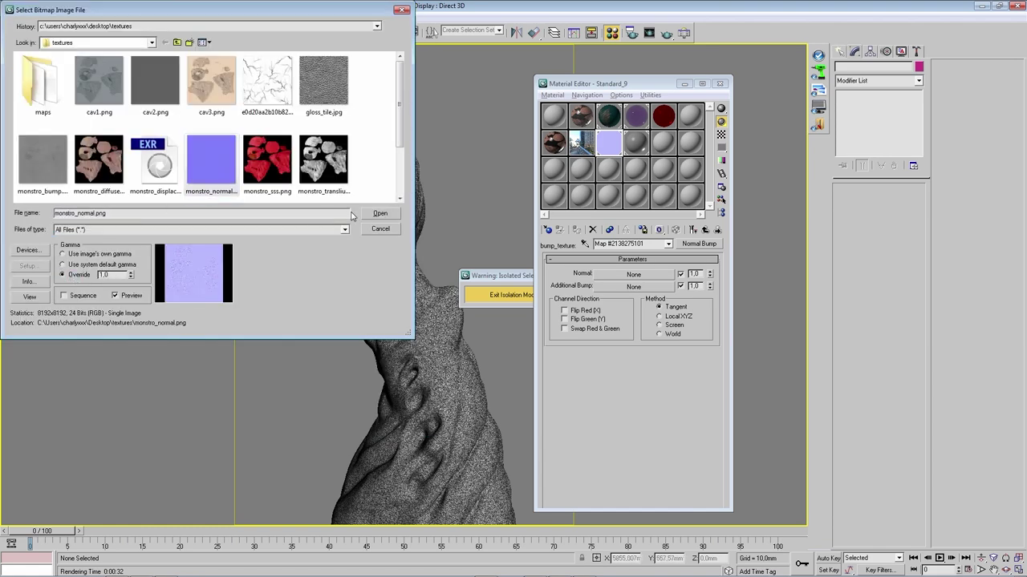
left_click(379, 213)
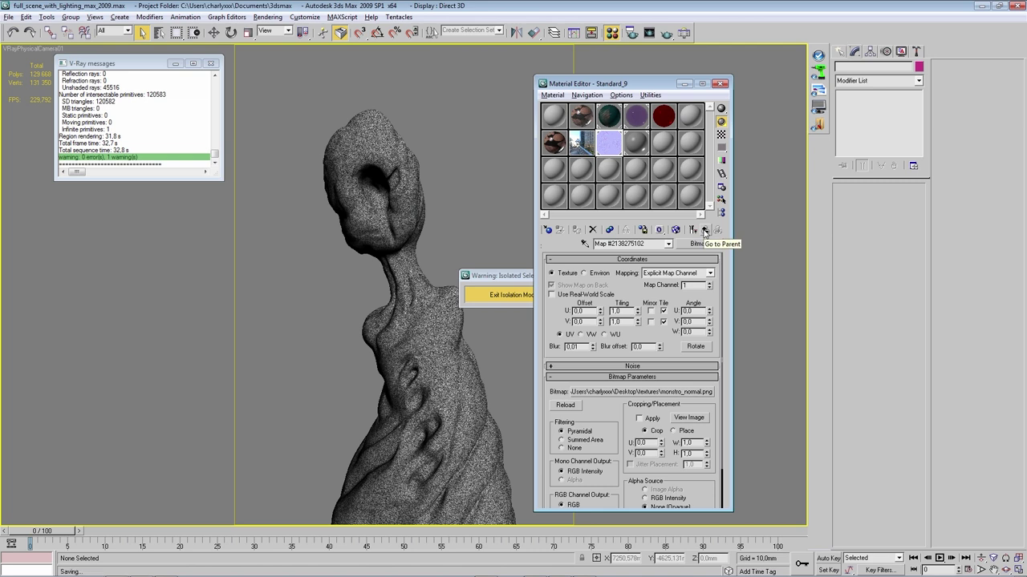
- Load monstro_bump.png as the Normal Bump's additional bump map
left_click(705, 229)
left_click(634, 287)
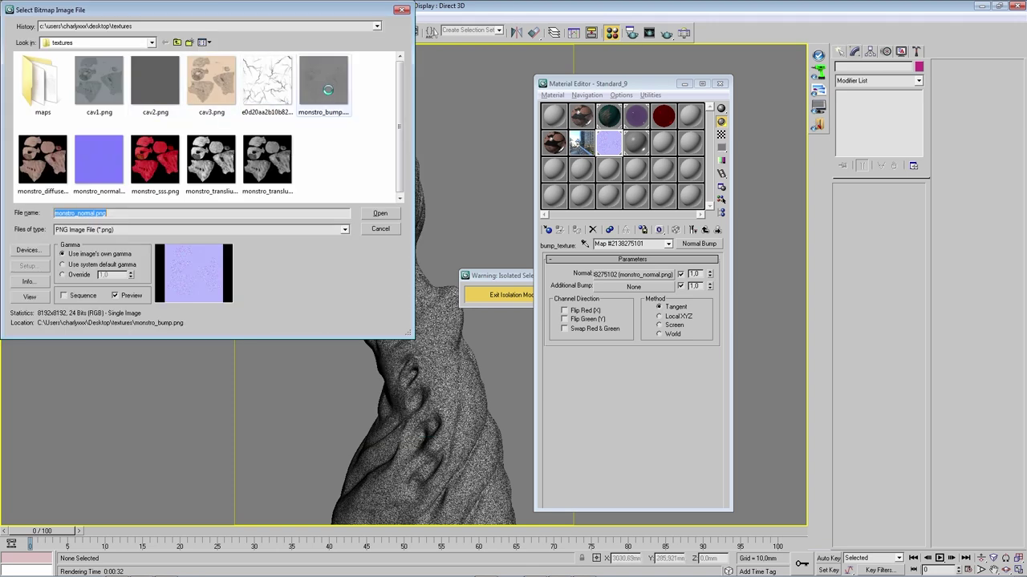
double_click(327, 90)
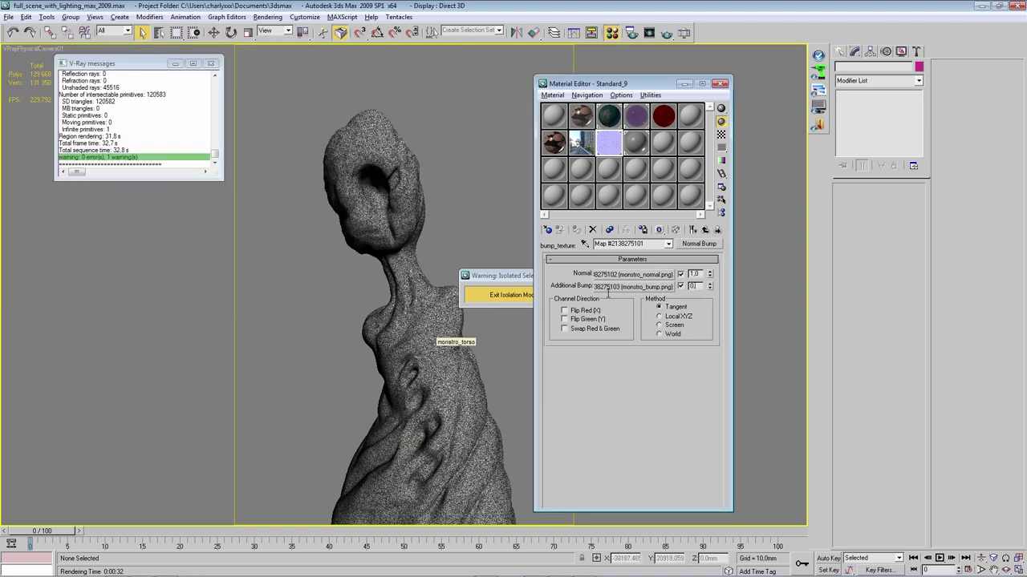
left_click(721, 84)
- Render the scene with the normal and bump maps and inspect the head
key("shift+q")
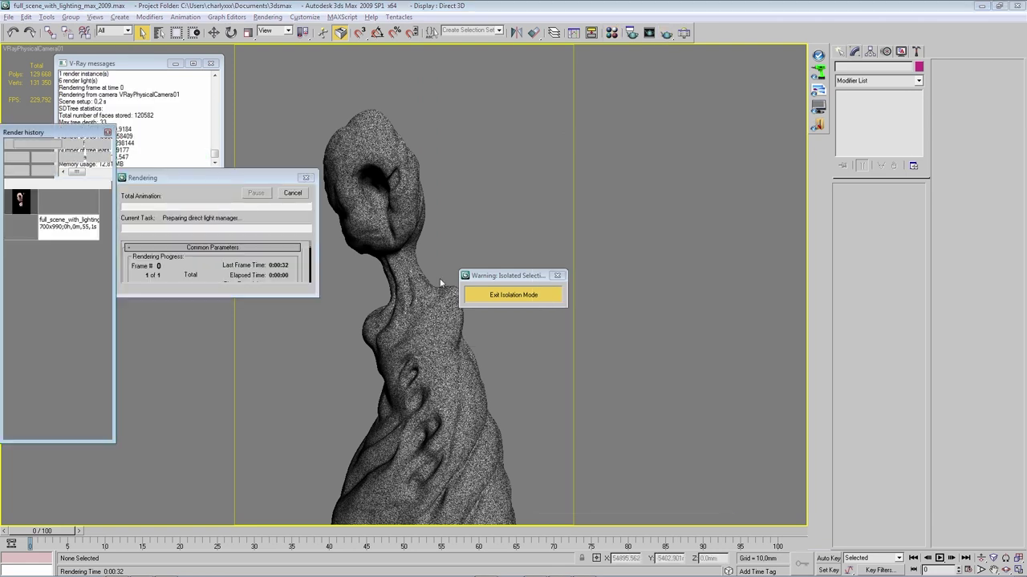
scroll("down", 3)
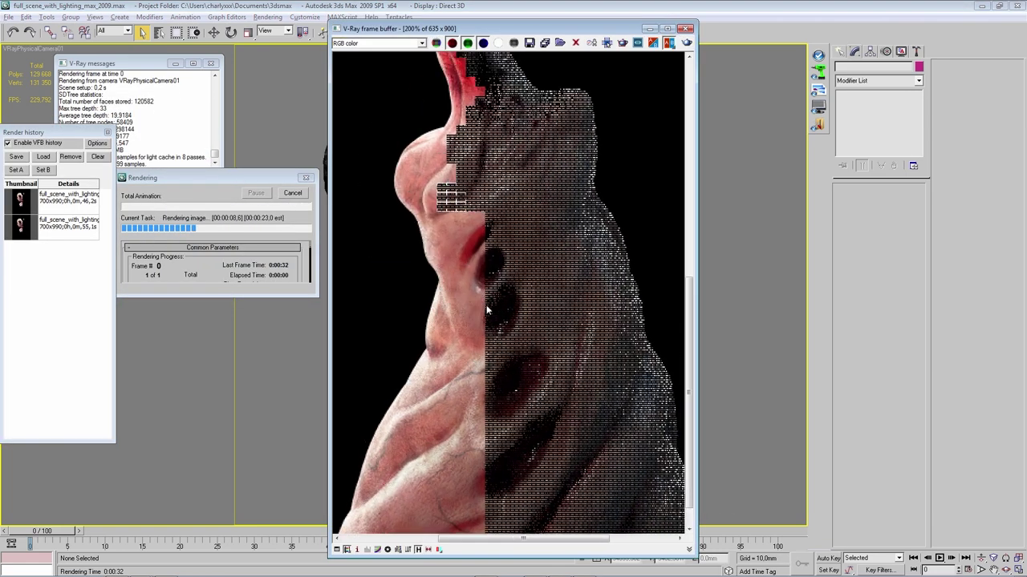
scroll("up", 3)
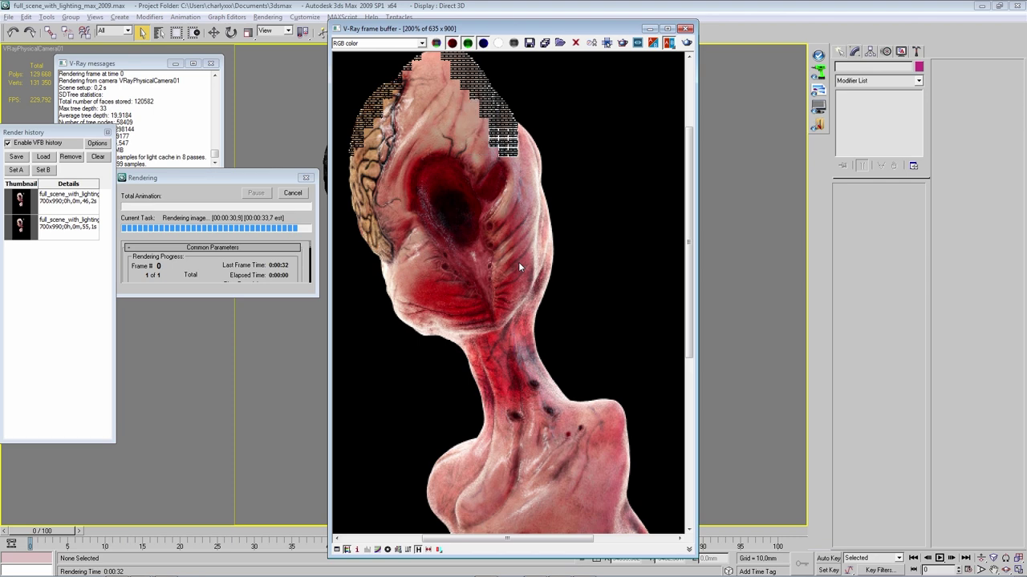
scroll("down", 3)
scroll("up", 3)
scroll("down", 3)
scroll("up", 3)
scroll("up", 3)
left_click_drag(476, 187, 507, 369)
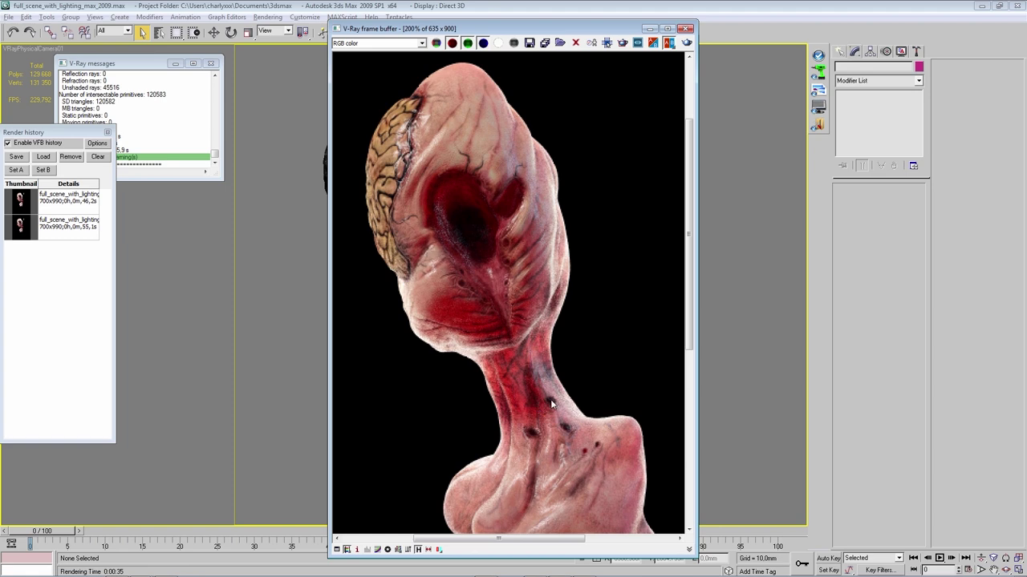
scroll("down", 3)
scroll("down", 3)
left_click(490, 271)
- Replace the skin with a VRayBlendMtl keeping the old material as base, in Additive mode
key("m")
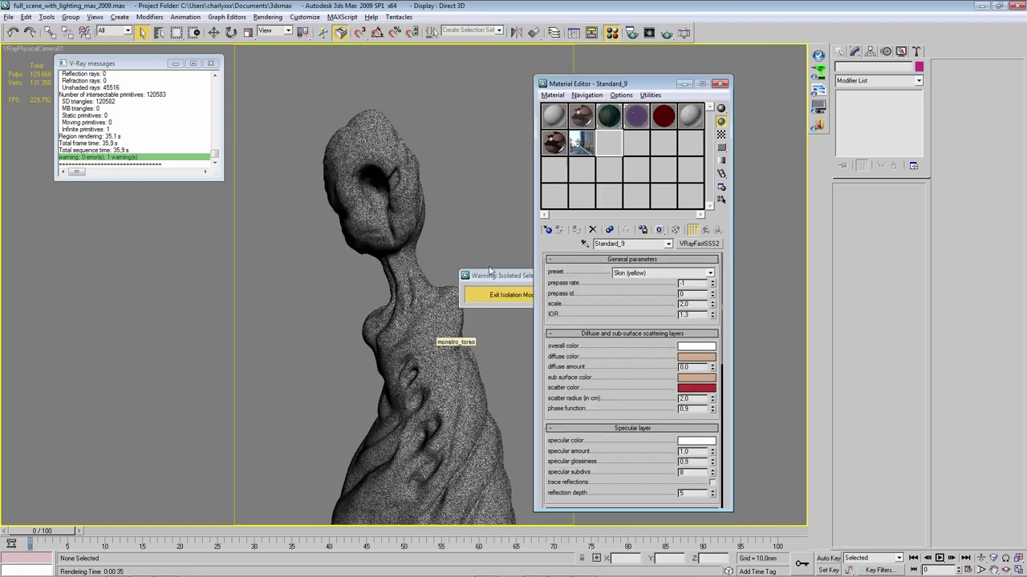
left_click(706, 244)
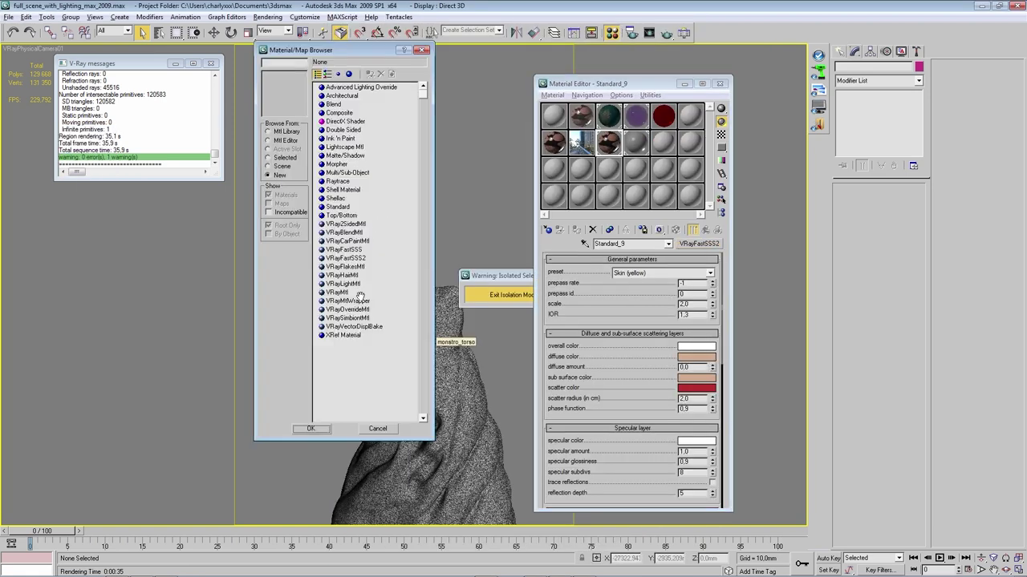
double_click(347, 239)
left_click(614, 298)
left_click(616, 322)
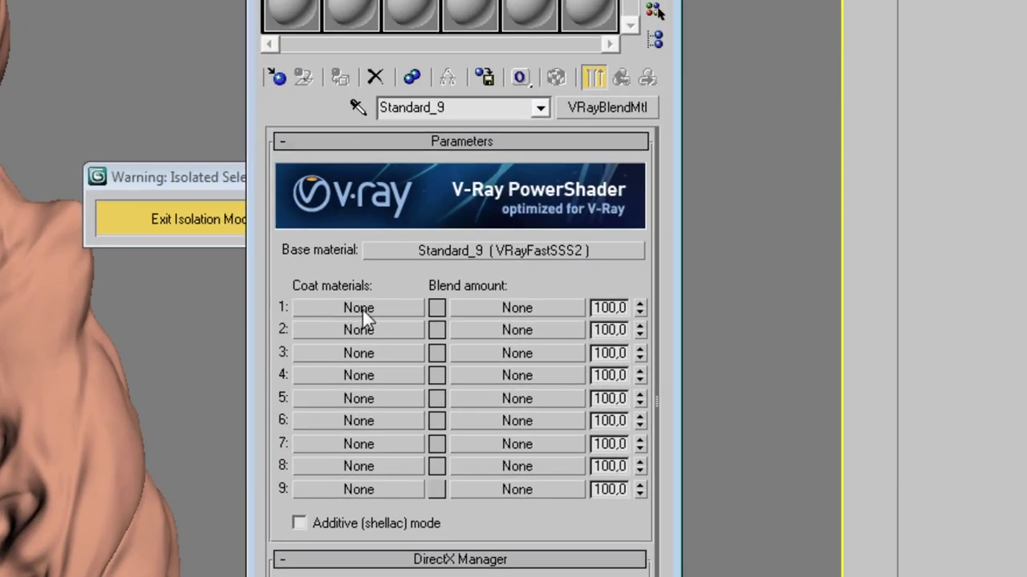
left_click(298, 522)
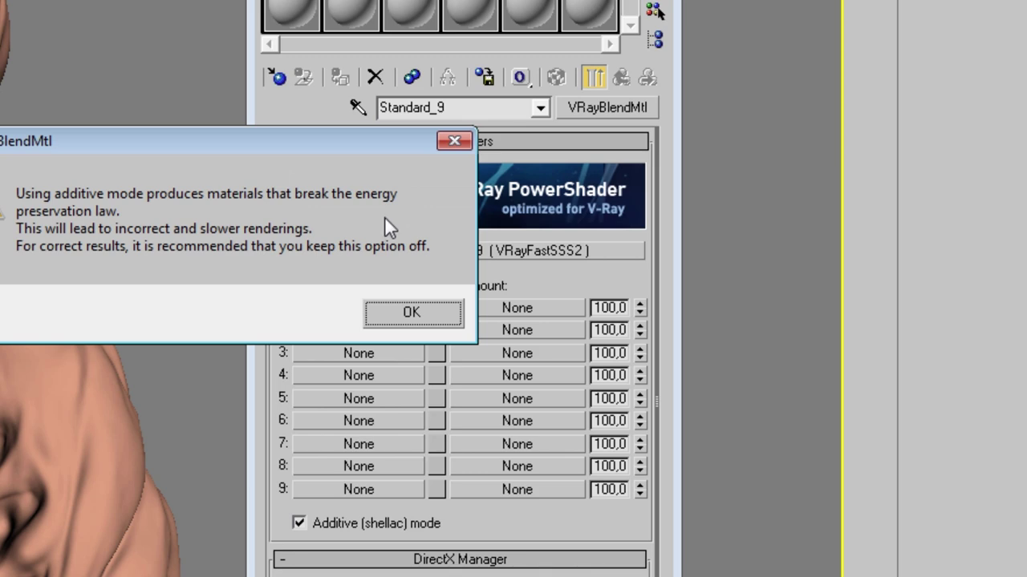
left_click(410, 314)
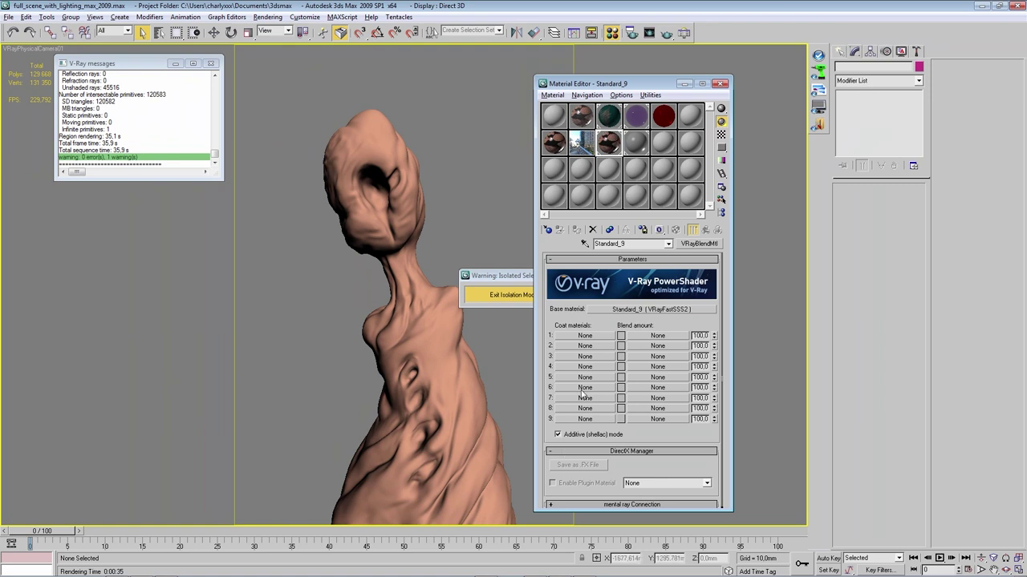
- Add a VRayMtl as the first coat with a black diffuse colour
left_click(585, 335)
double_click(335, 294)
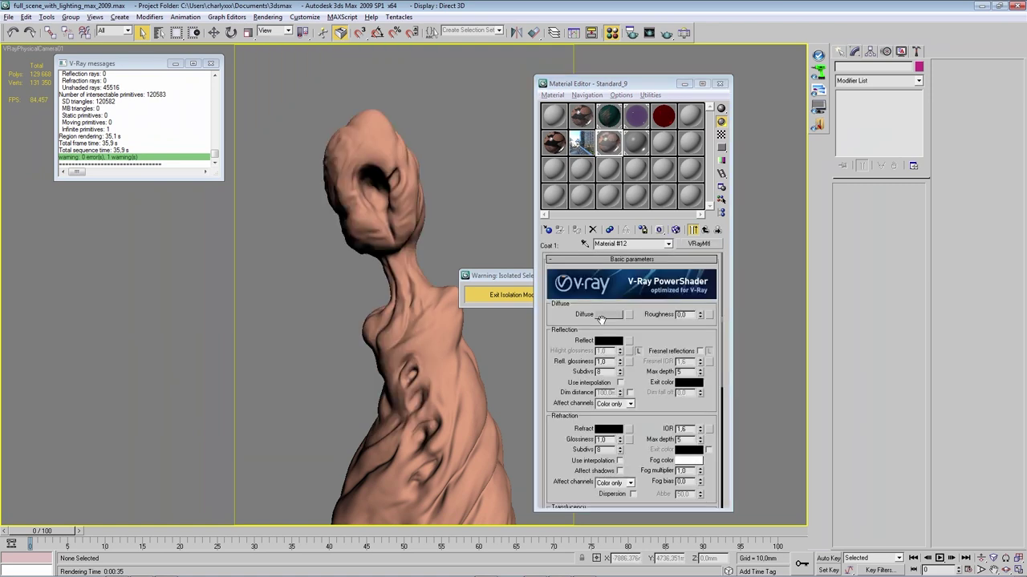
left_click(612, 314)
left_click(311, 111)
left_click(393, 159)
- Give the coat a grey reflection of 70 with Fresnel reflections enabled
left_click(608, 341)
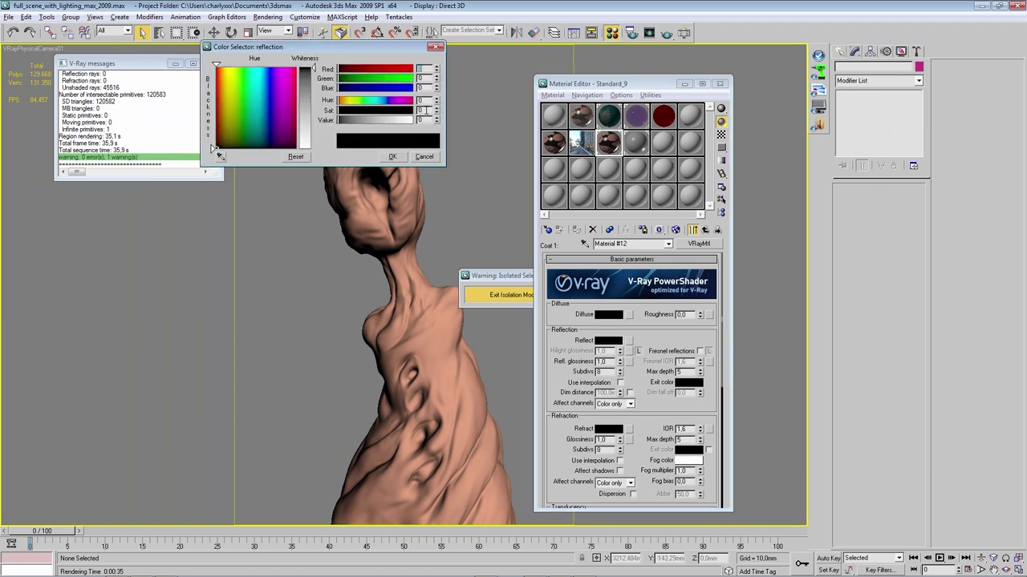
type("70")
key("Return")
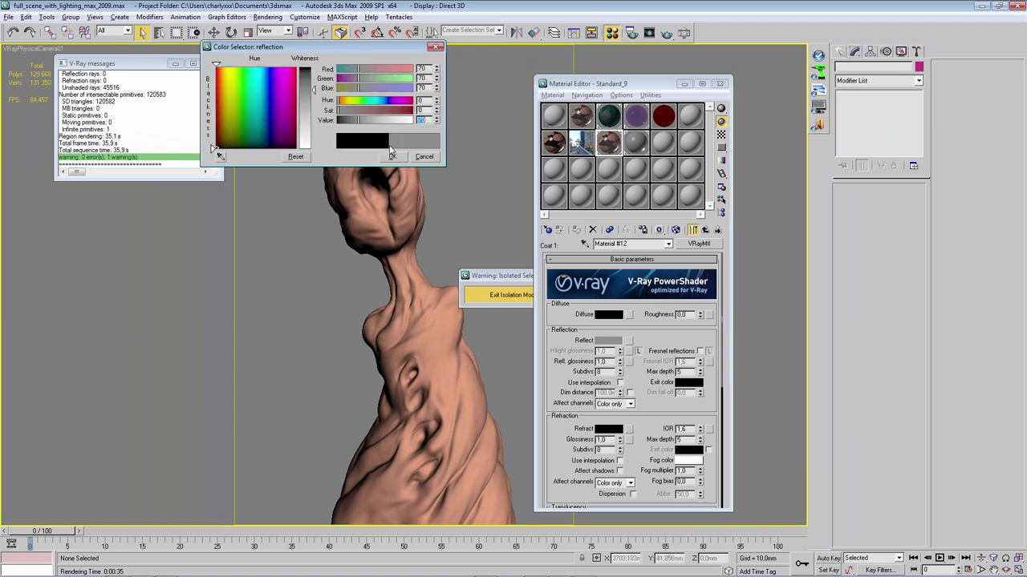
left_click(392, 156)
left_click(699, 352)
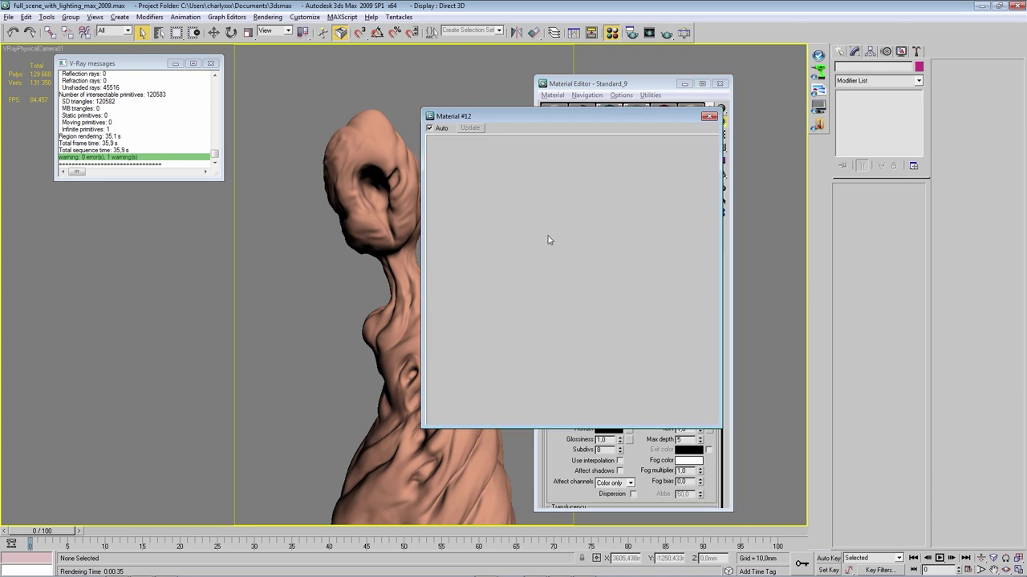
left_click(709, 117)
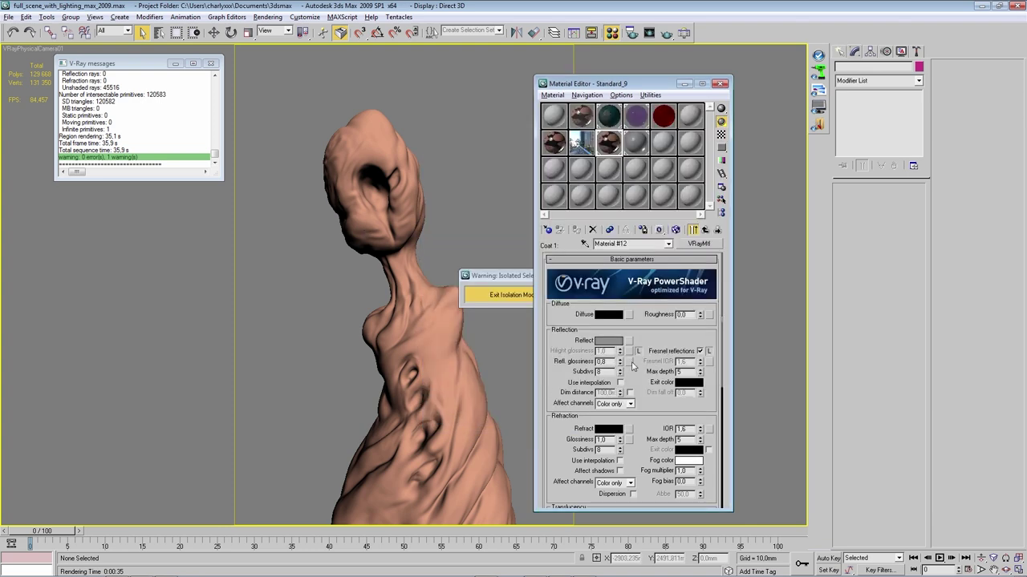
left_click(704, 230)
scroll("down", 3)
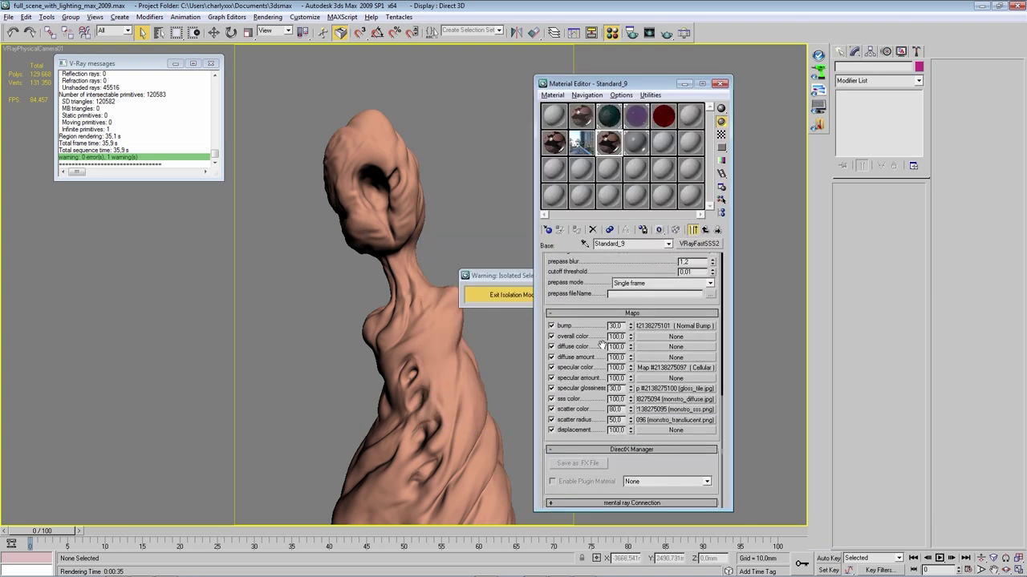
- Paste the specular color map into Coat 1's reflection glossiness and set its BRDF to Ward
right_click(700, 369)
left_click(737, 387)
left_click(705, 230)
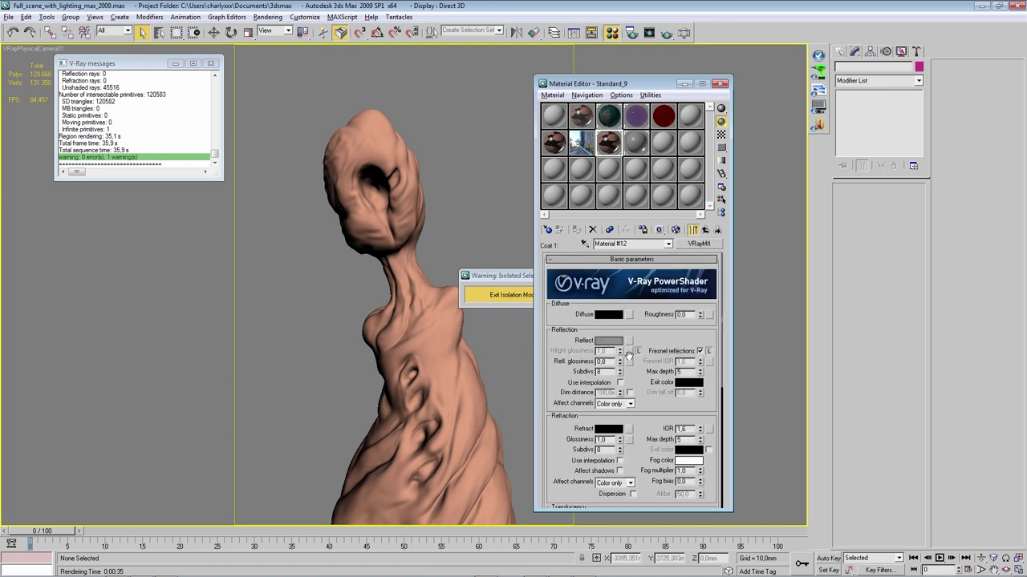
right_click(628, 362)
left_click(664, 371)
scroll("down", 3)
left_click(614, 381)
left_click(269, 384)
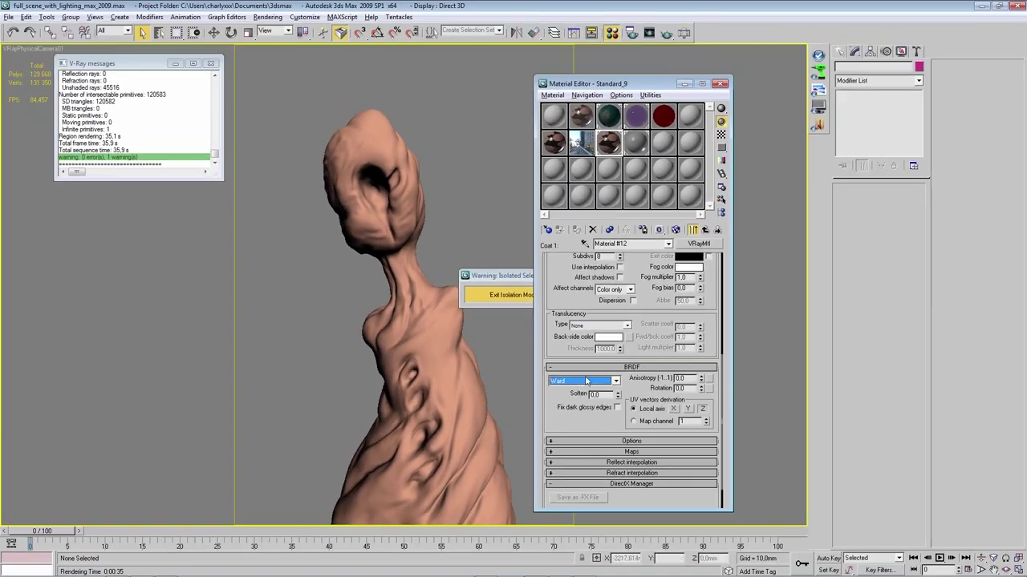
- Copy Coat 1 into the second coat slot and brighten its Reflect value to 176
left_click(705, 231)
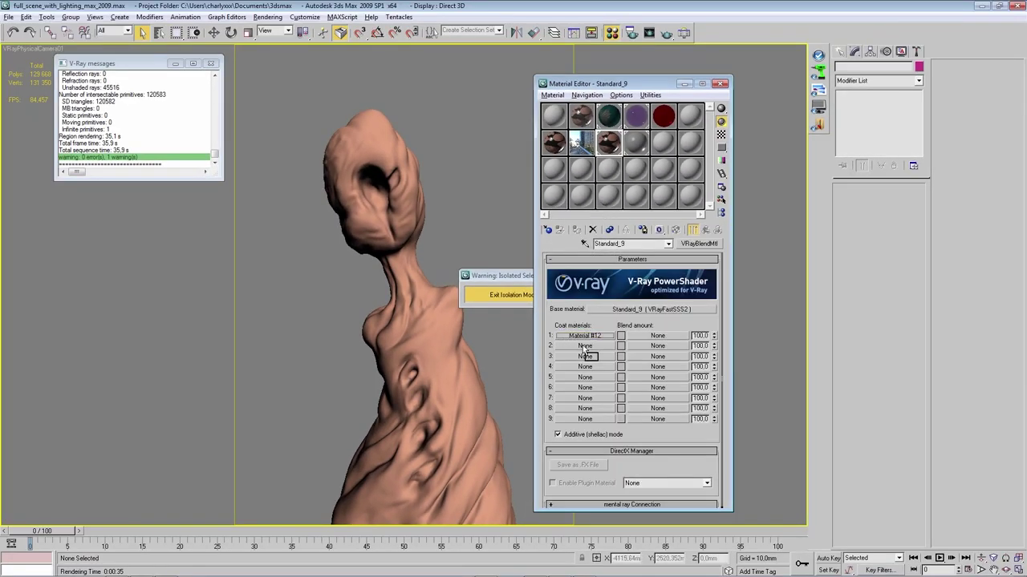
left_click_drag(585, 335, 585, 346)
left_click(609, 329)
left_click(607, 340)
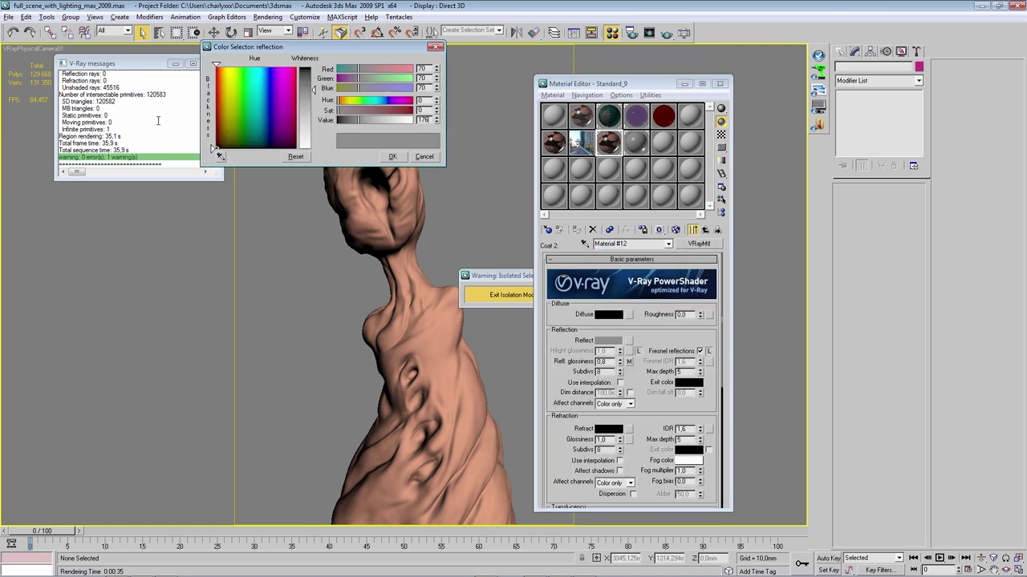
key("Return")
left_click(393, 158)
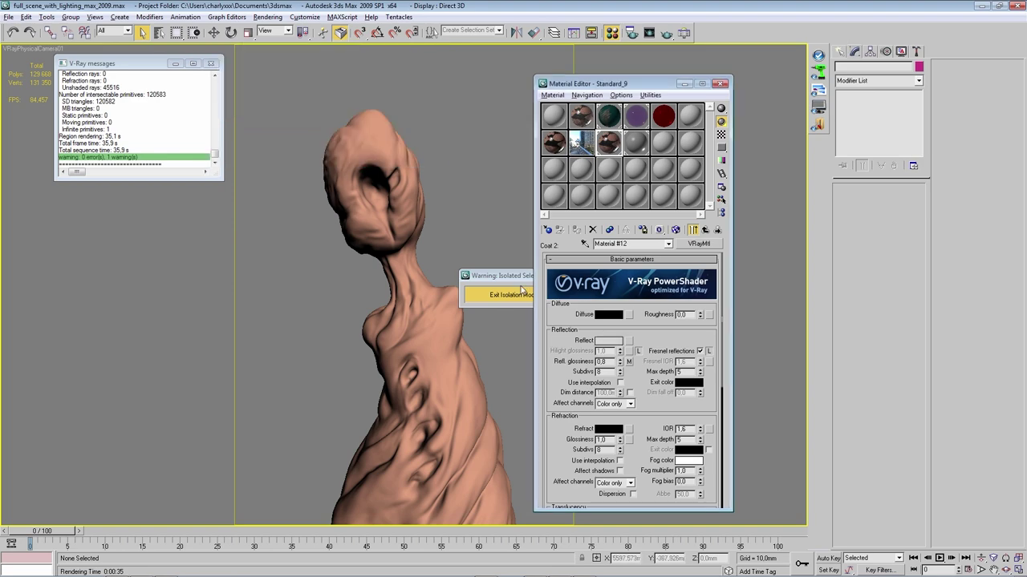
- Unlock and set the second coat's Fresnel IOR to 2,5, then change its BRDF type
left_click(709, 350)
double_click(683, 361)
type("2,5")
key("Return")
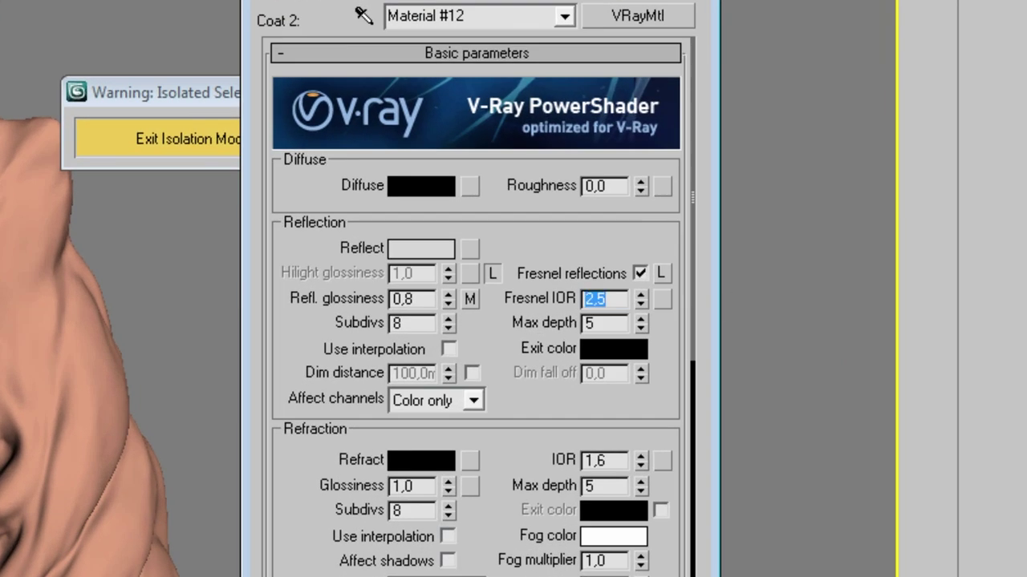
scroll("down", 3)
scroll("down", 3)
left_click(383, 331)
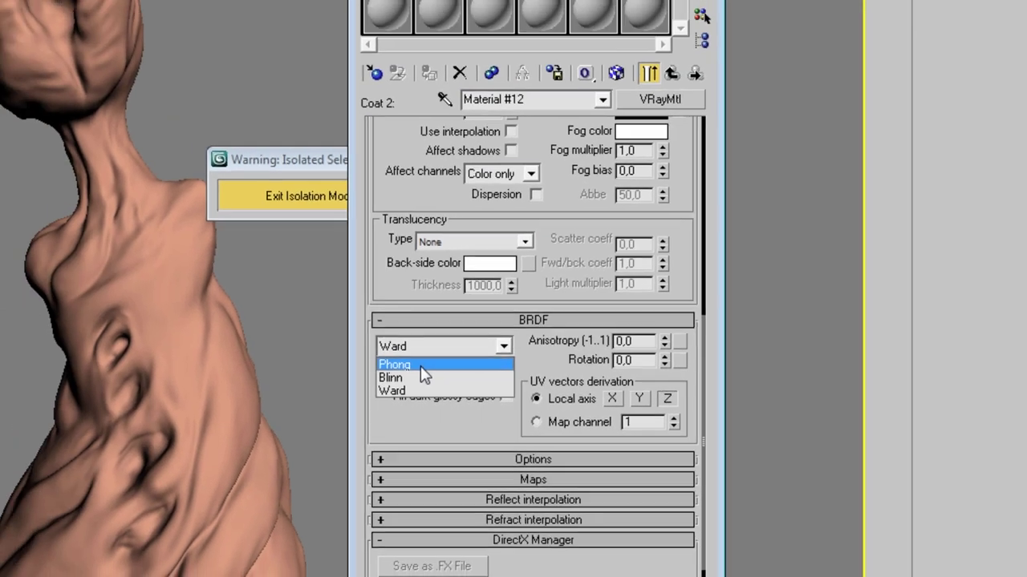
left_click(424, 374)
left_click(608, 183)
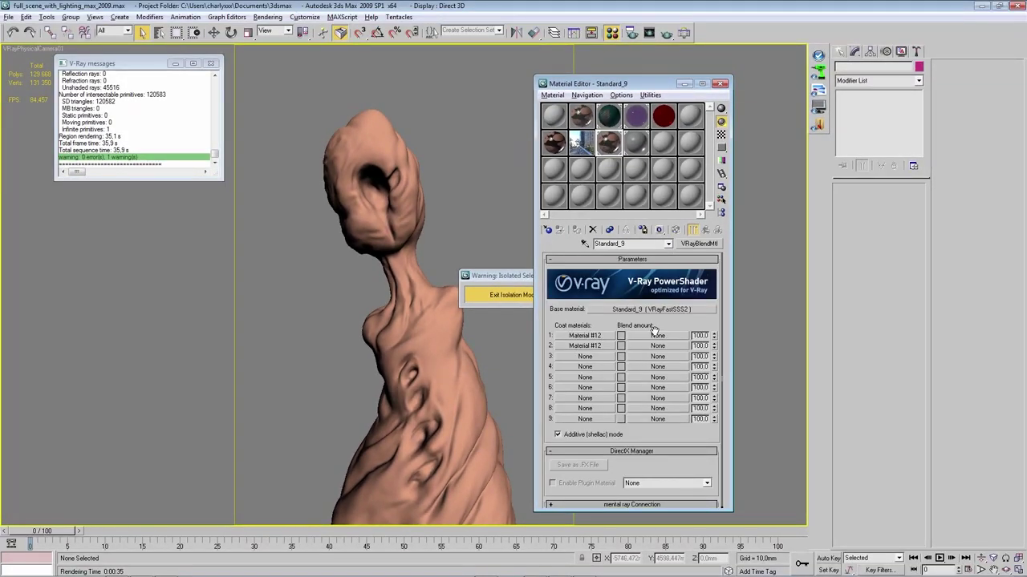
- Paste an independent copy of the specular color map into Coat 1's blend amount
right_click(694, 368)
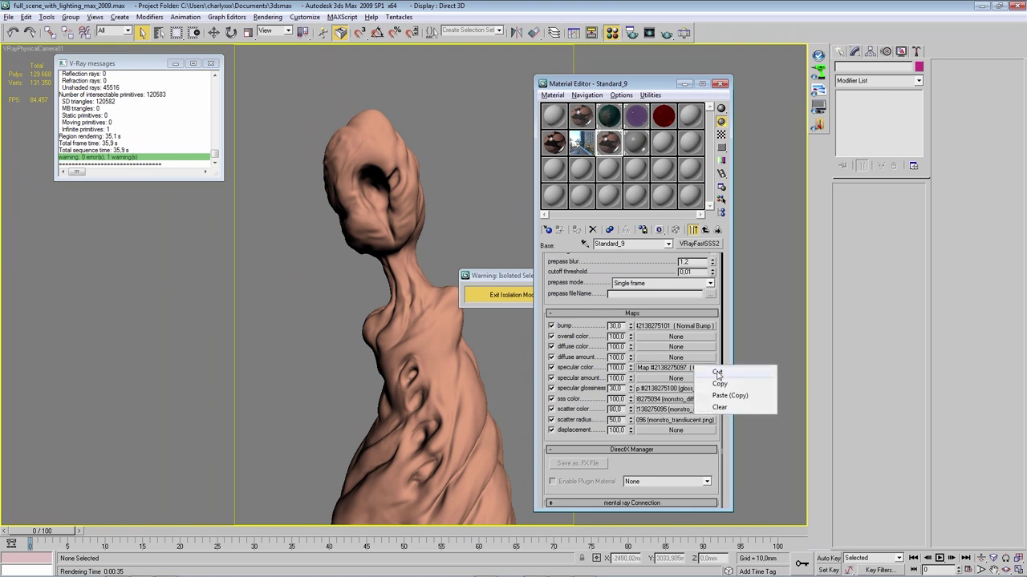
left_click(720, 384)
left_click(693, 231)
right_click(682, 340)
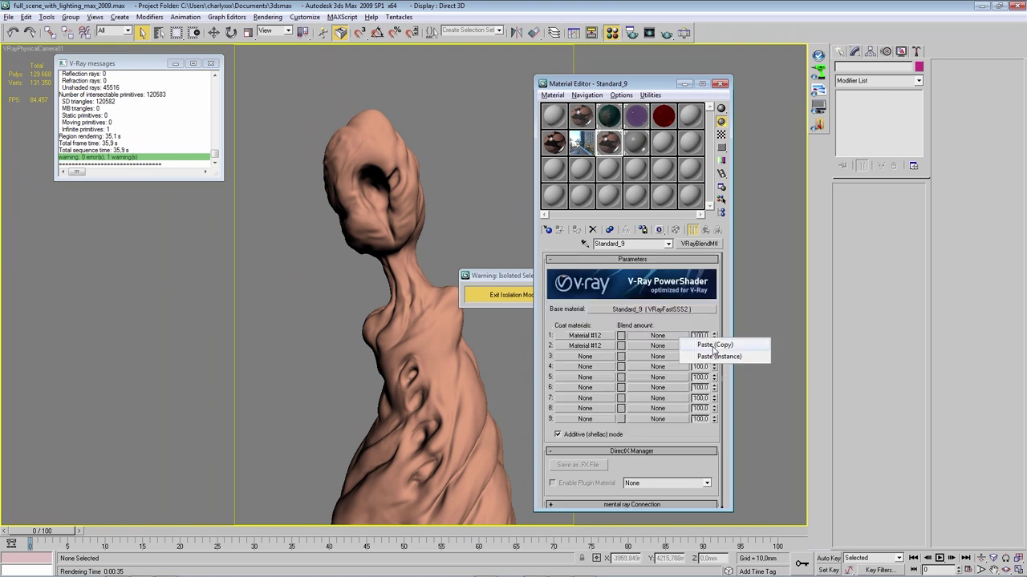
left_click(713, 345)
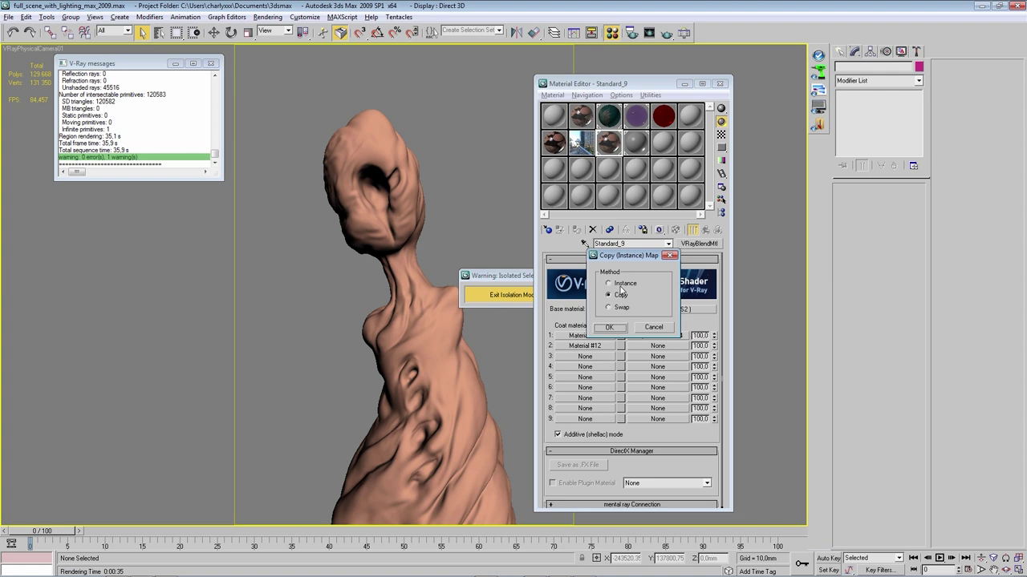
left_click(608, 327)
- Render the monster again and inspect the lower body in the render
scroll("down", 3)
scroll("down", 3)
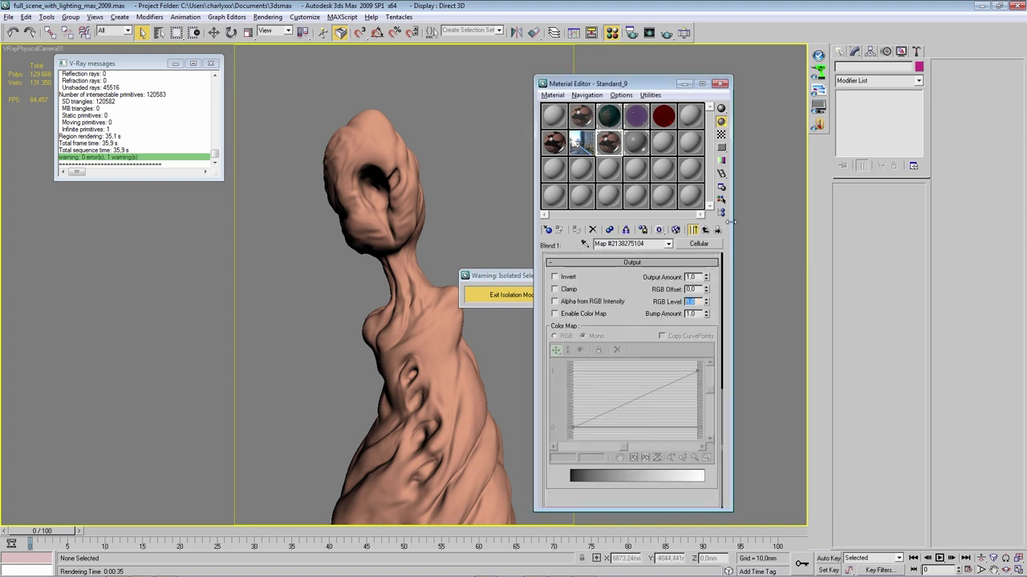
key("shift+q")
scroll("up", 3)
left_click_drag(614, 433, 385, 288)
scroll("down", 3)
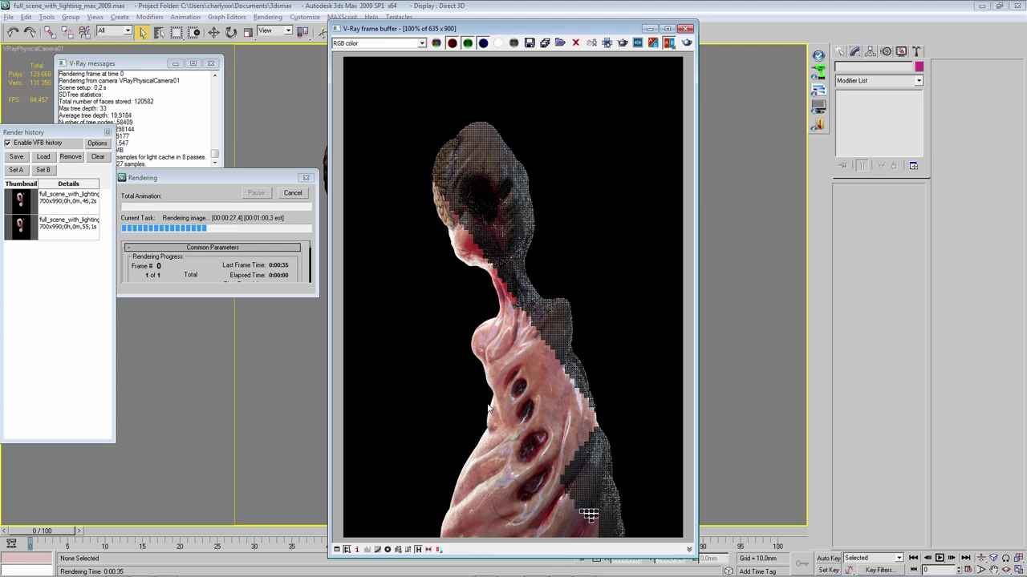
scroll("up", 3)
scroll("down", 3)
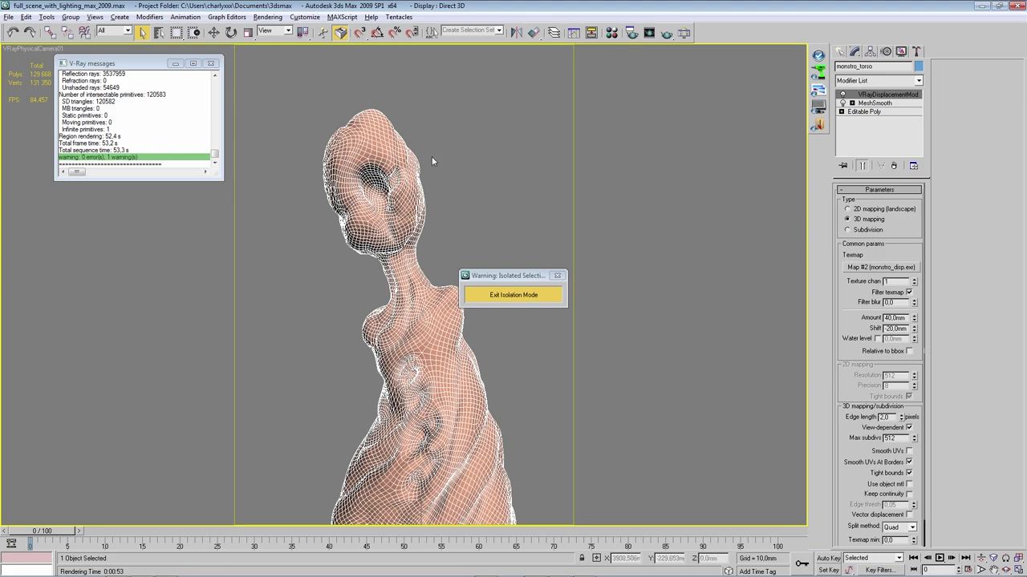
- Load monstro_displace.exr as a Bitmap texmap in the torso's VRayDisplacementMod
left_click(874, 103)
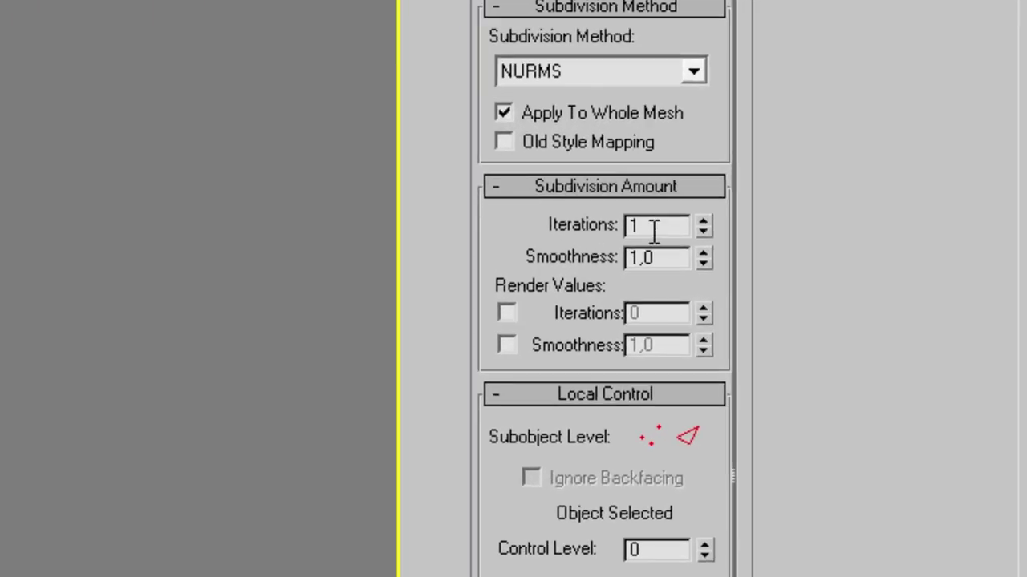
left_click(592, 191)
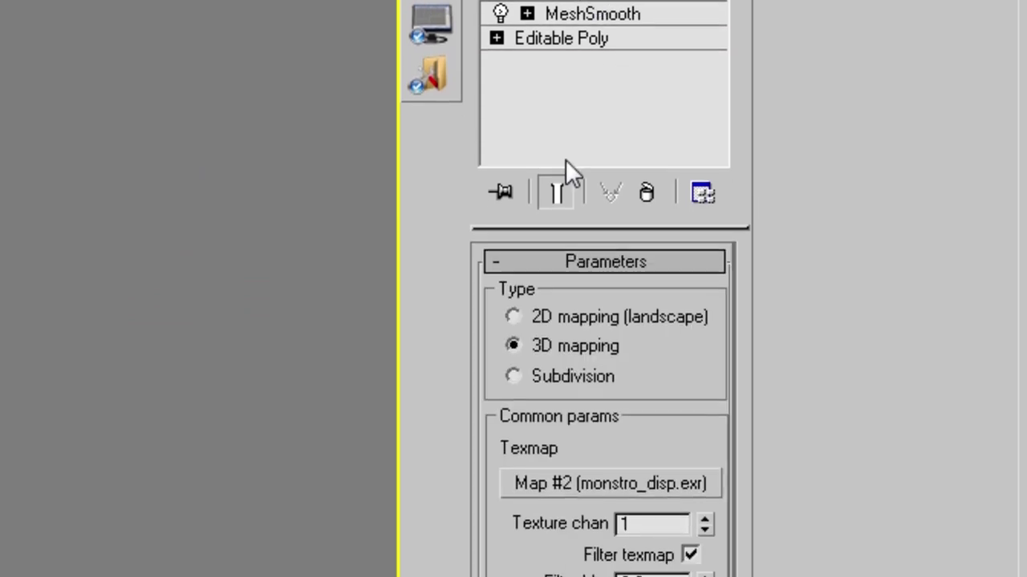
scroll("down", 3)
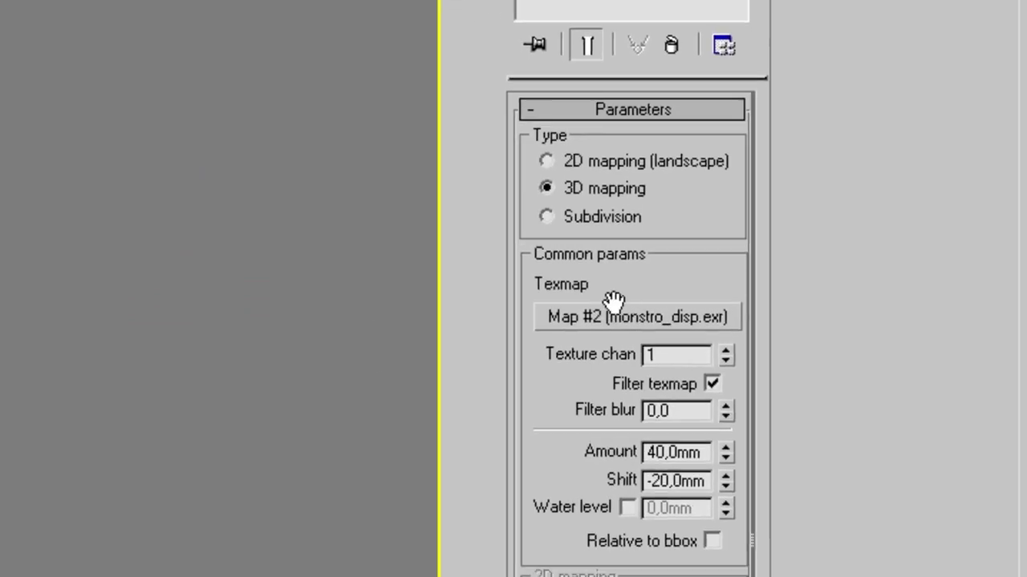
left_click(879, 267)
double_click(334, 96)
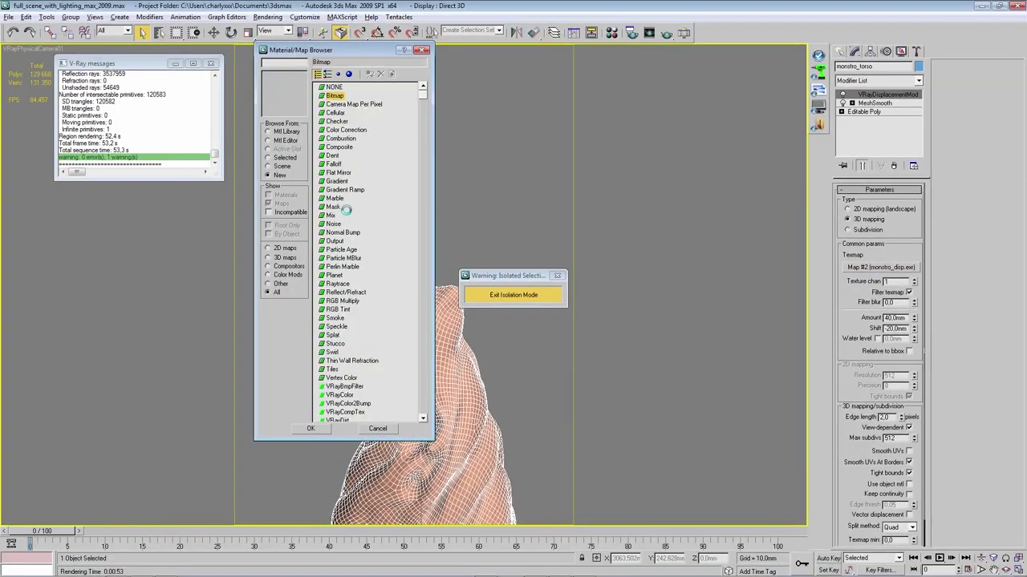
double_click(155, 165)
left_click(235, 259)
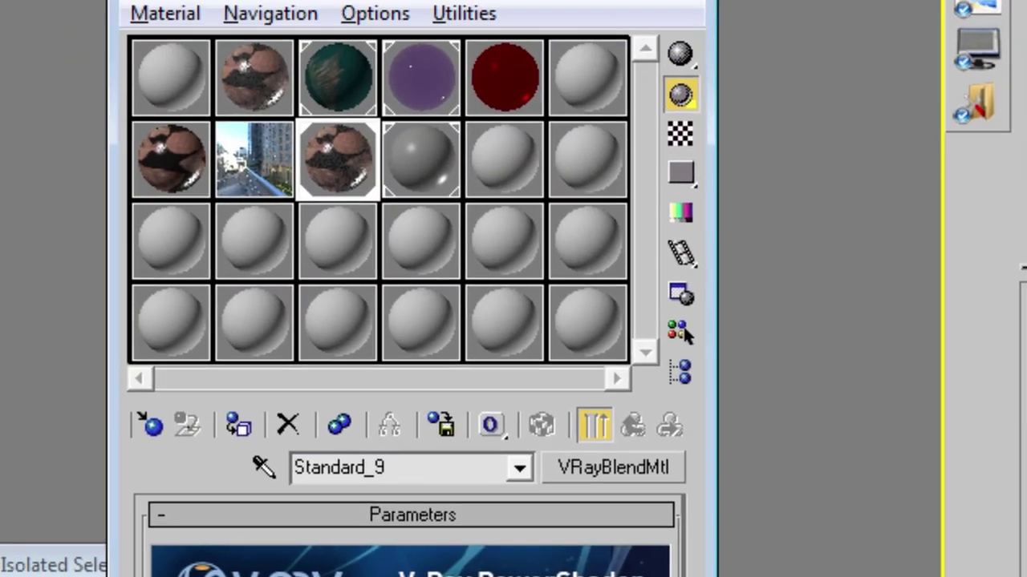
- Copy the displacement map into a Material Editor slot as an instance
left_click_drag(862, 304, 507, 101)
left_click(312, 398)
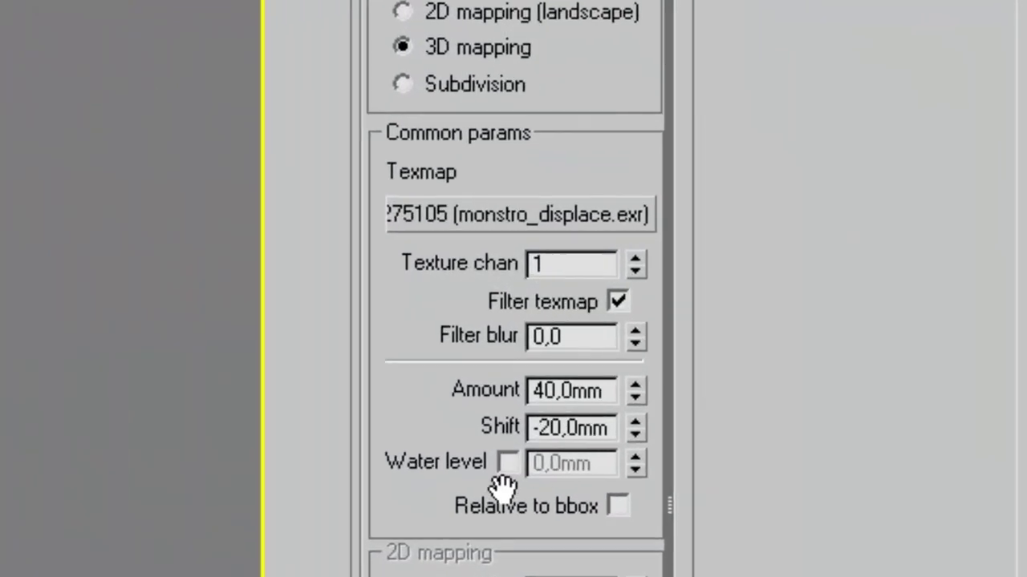
scroll("down", 3)
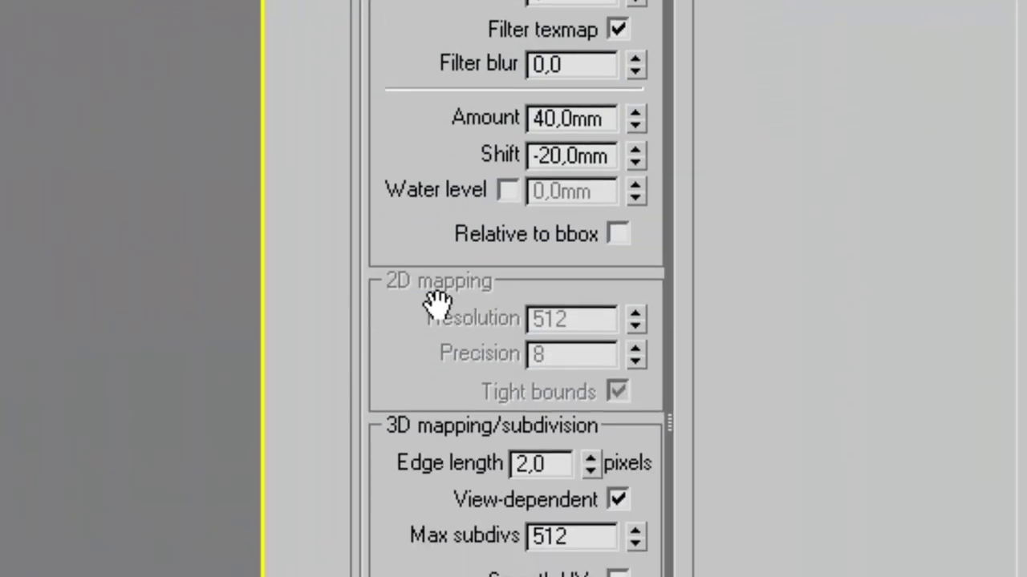
scroll("down", 3)
scroll("down", 3)
left_click_drag(603, 277, 532, 289)
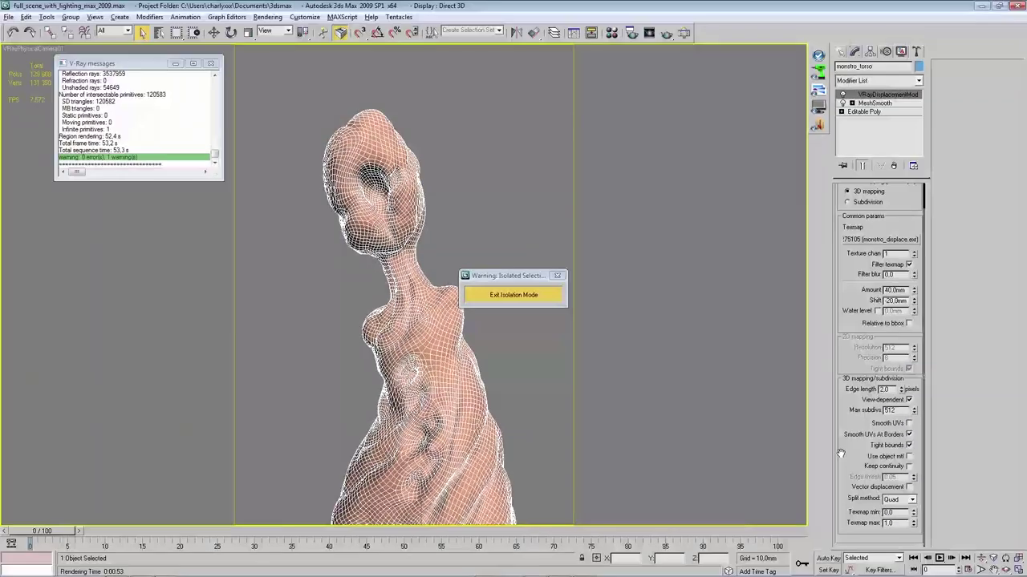
- Deselect the torso, render the creature, and zoom in on its displaced body
left_click(632, 50)
key("shift+q")
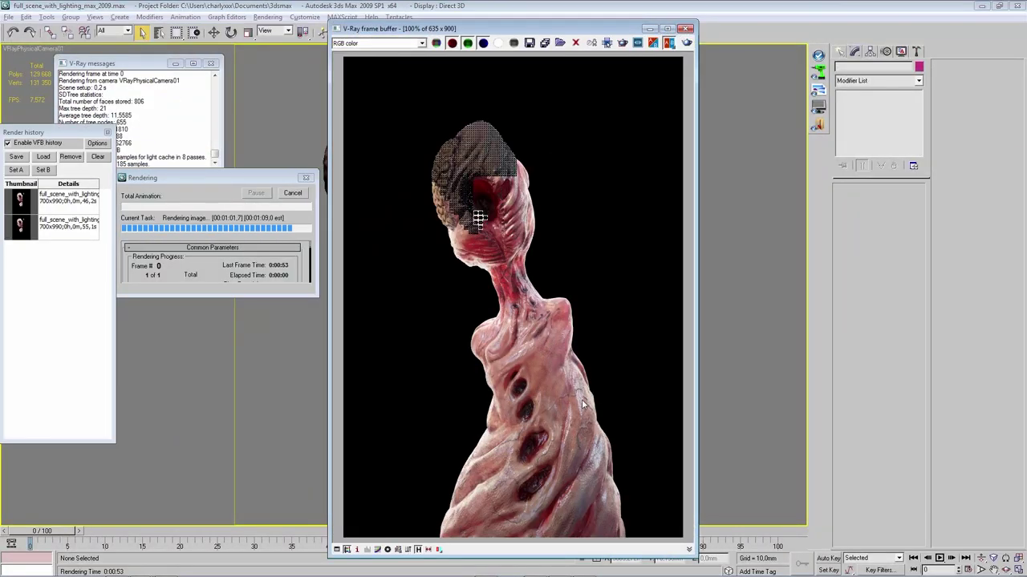
scroll("up", 3)
left_click_drag(553, 369, 515, 306)
scroll("down", 3)
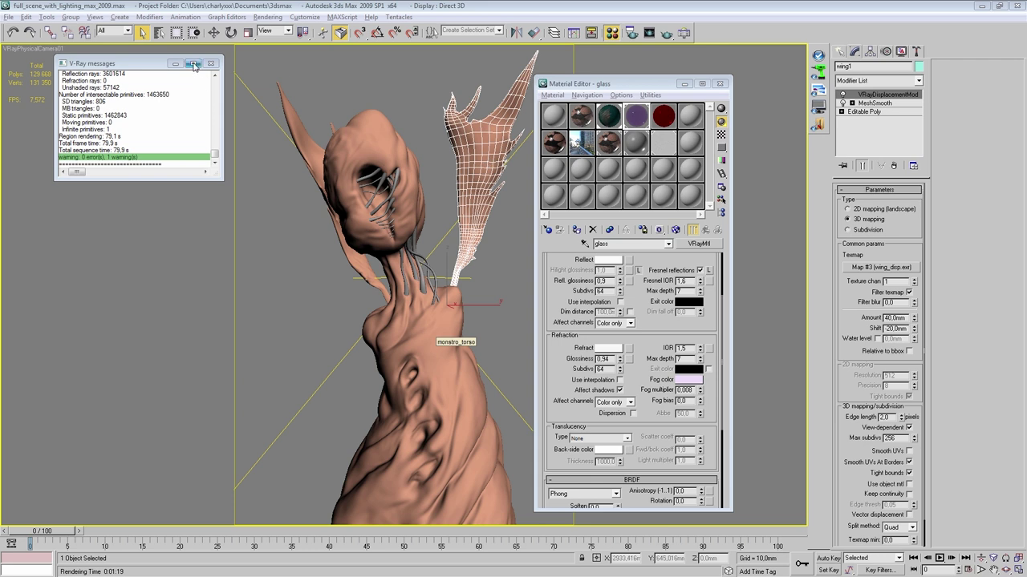
- Set the glass material's Reflect colour to 245 grey and Refract to 230 grey
left_click(211, 62)
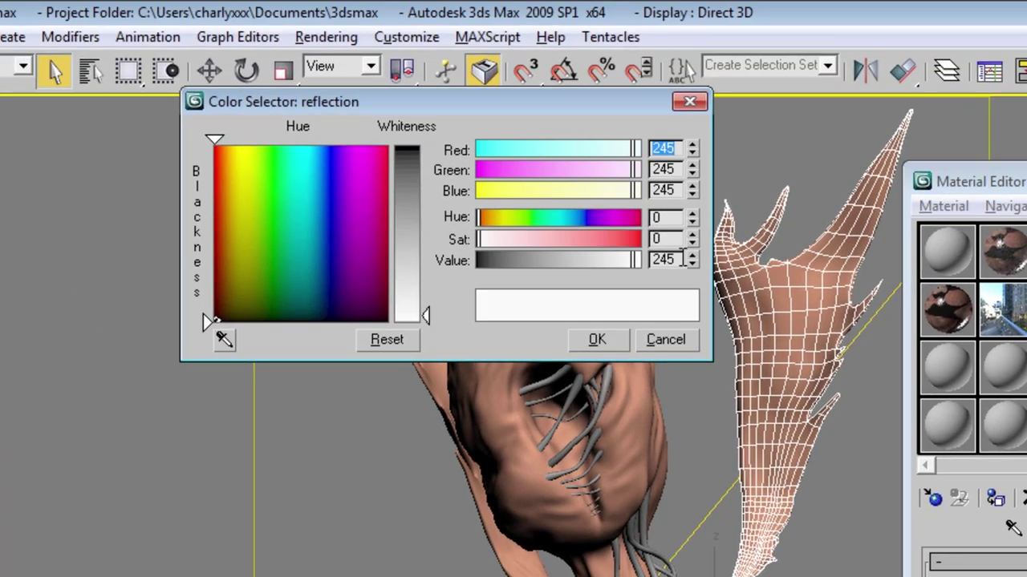
left_click(596, 340)
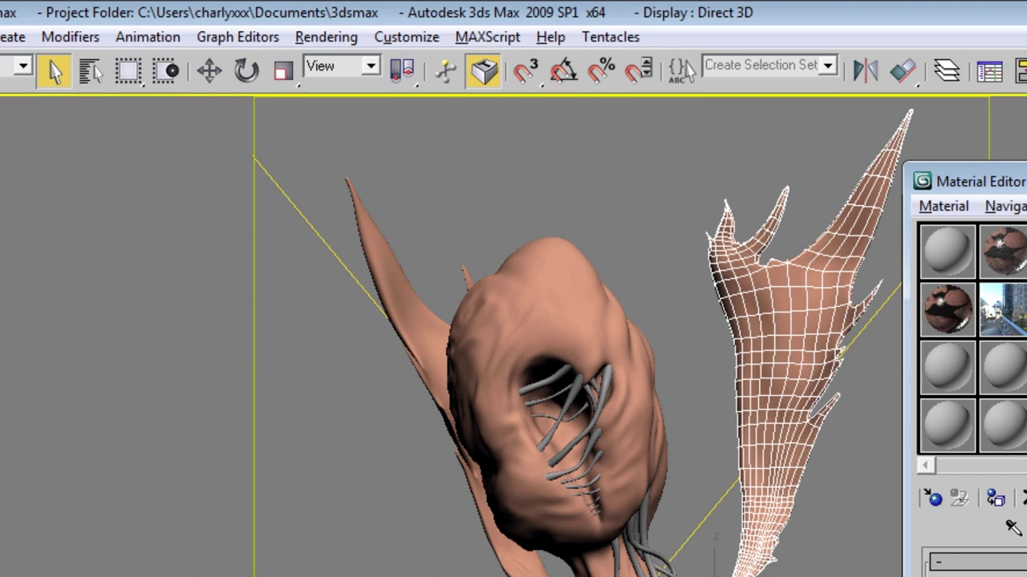
left_click(556, 309)
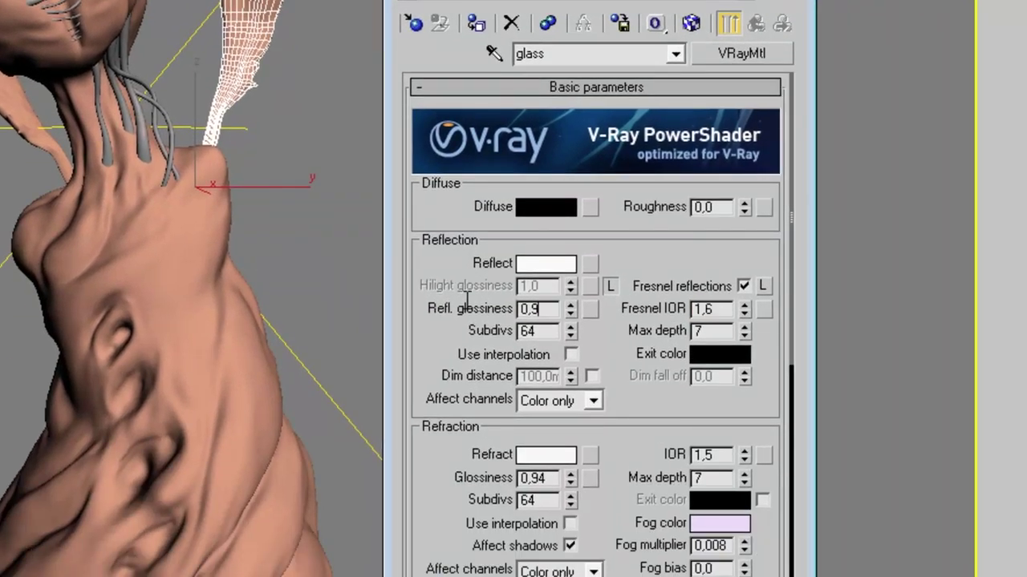
scroll("down", 3)
key("Tab")
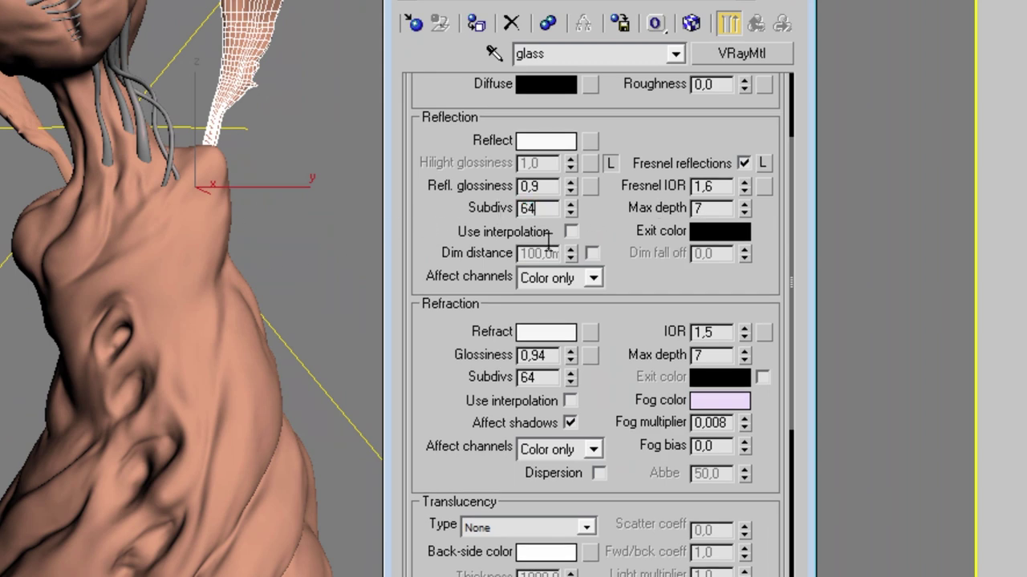
scroll("down", 3)
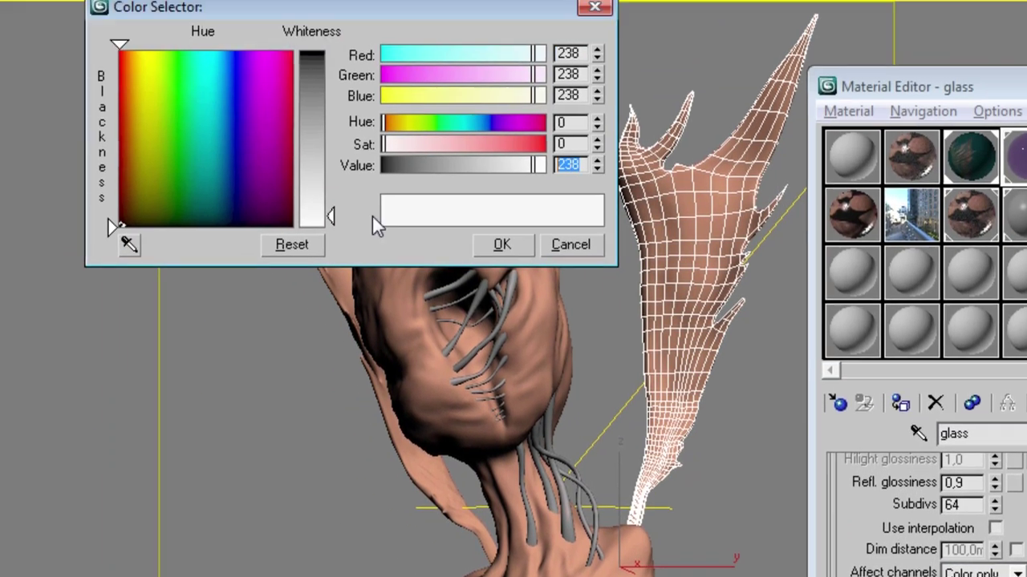
type("230")
key("Return")
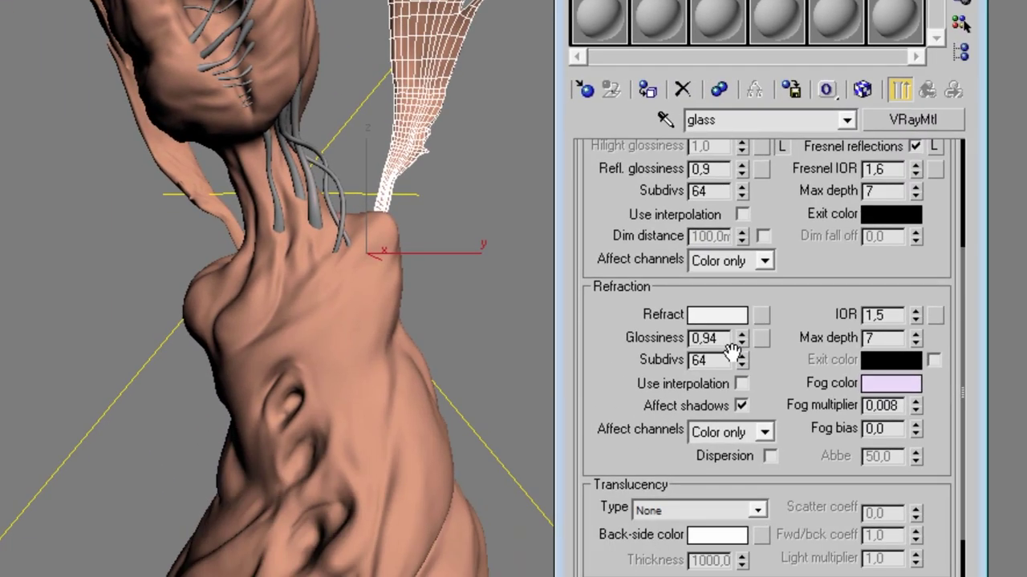
- Shift the glass Fog colour hue to about 161, a lavender-blue
double_click(883, 315)
scroll("down", 3)
left_click(891, 302)
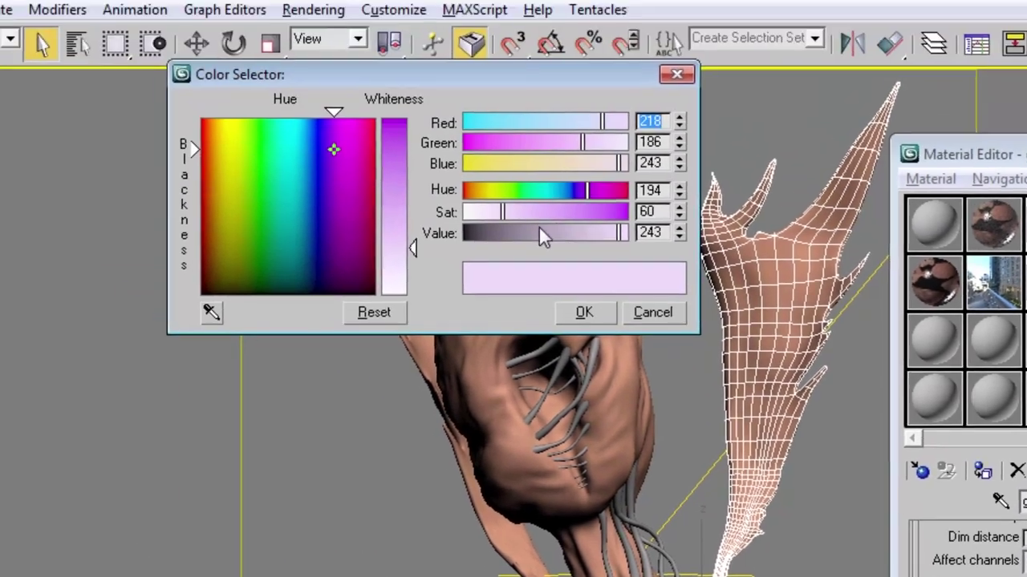
left_click(576, 217)
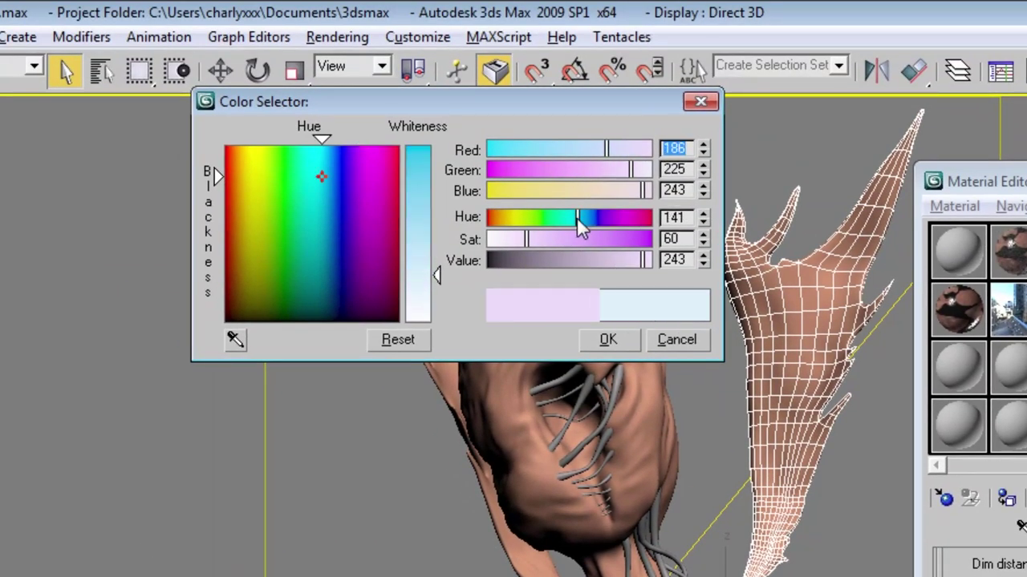
left_click(591, 216)
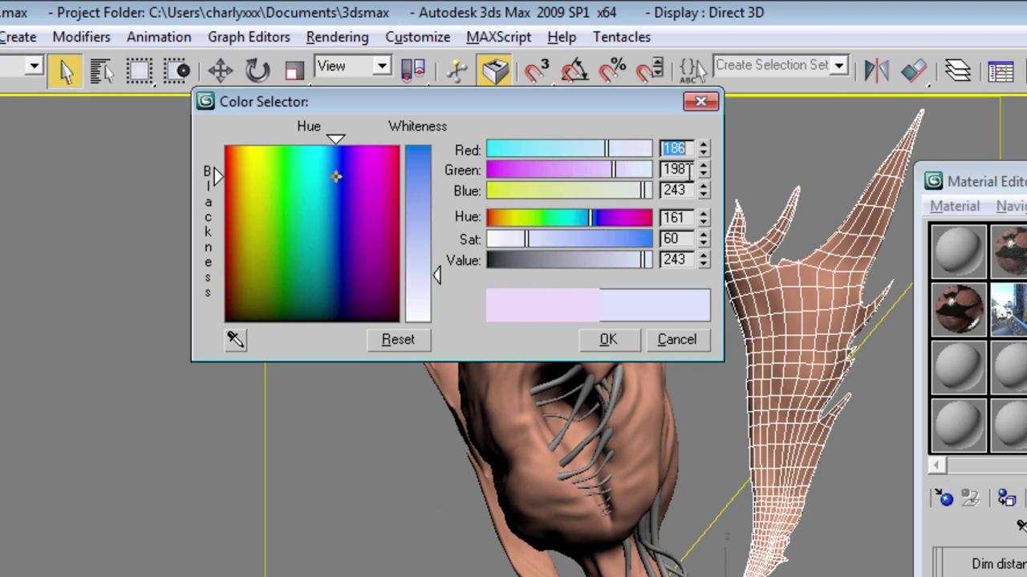
left_click(631, 337)
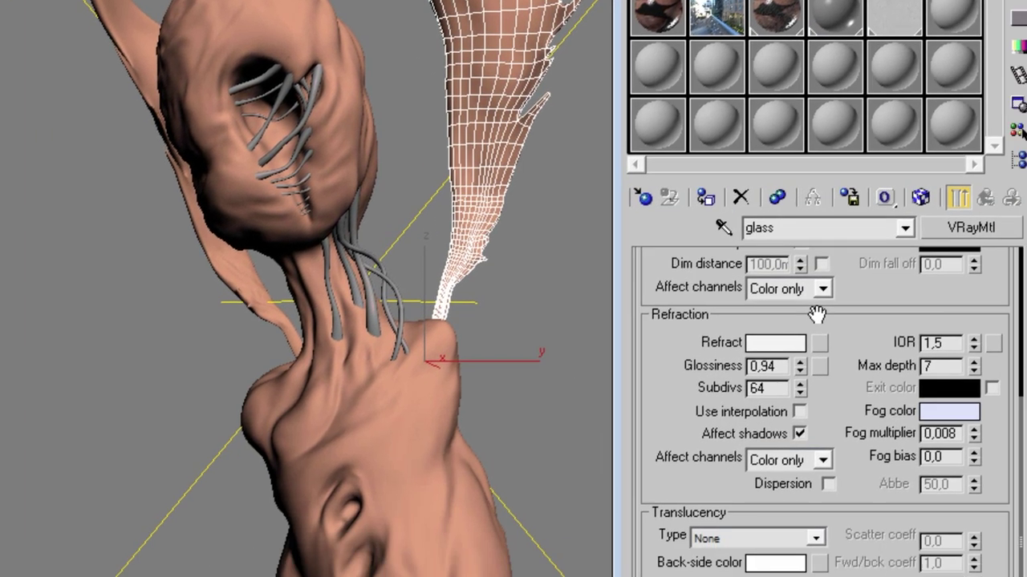
scroll("down", 3)
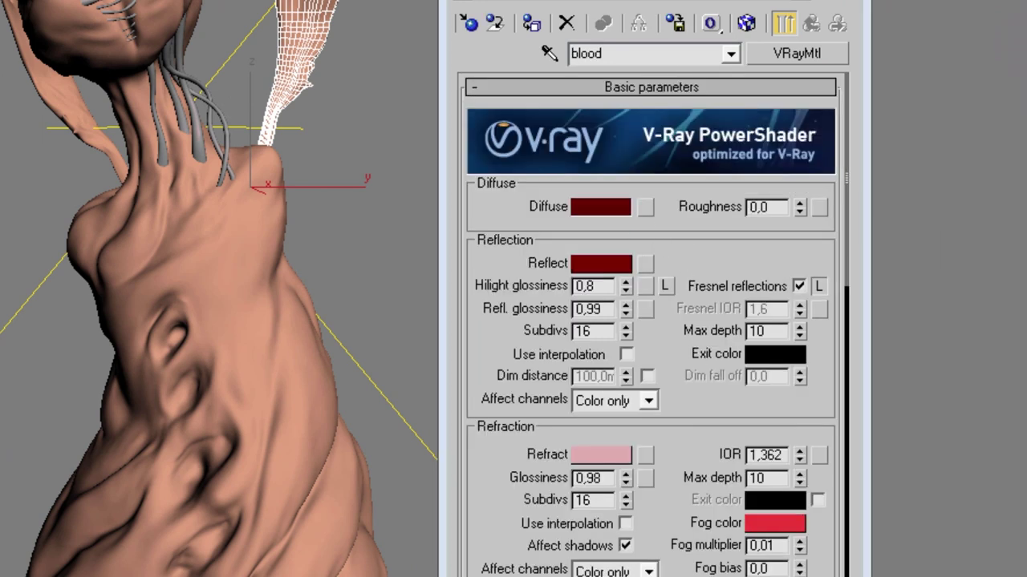
- Review the blood material's dark red reflect colour and reflection glossiness values
left_click(601, 263)
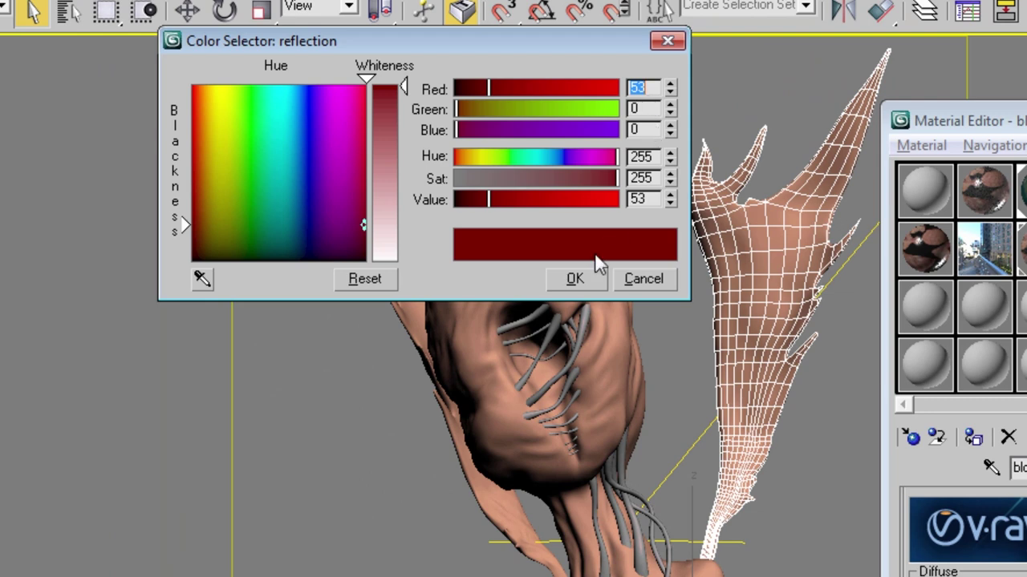
left_click(575, 278)
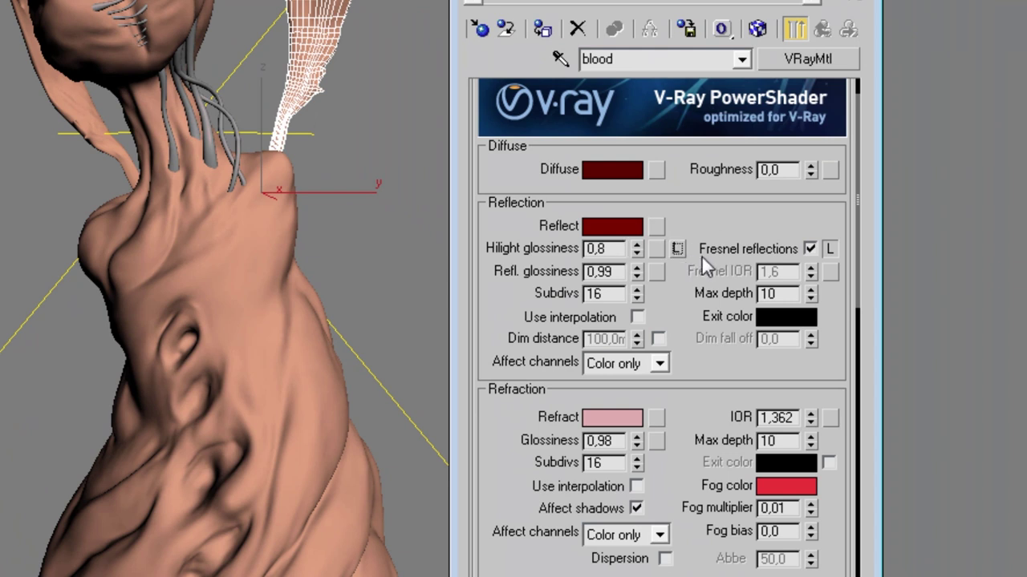
double_click(624, 250)
key("Tab")
scroll("down", 3)
double_click(611, 233)
scroll("up", 3)
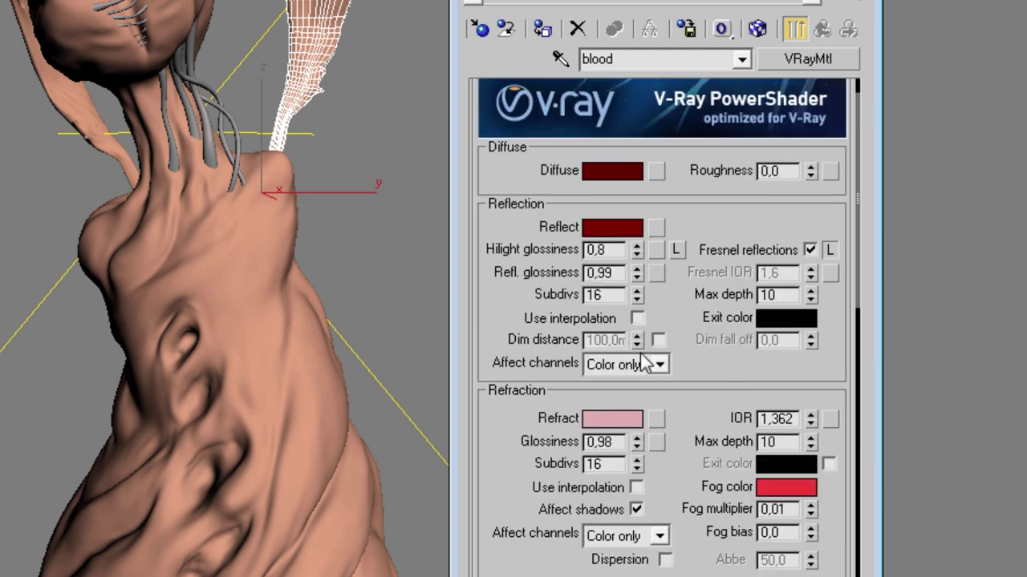
scroll("up", 3)
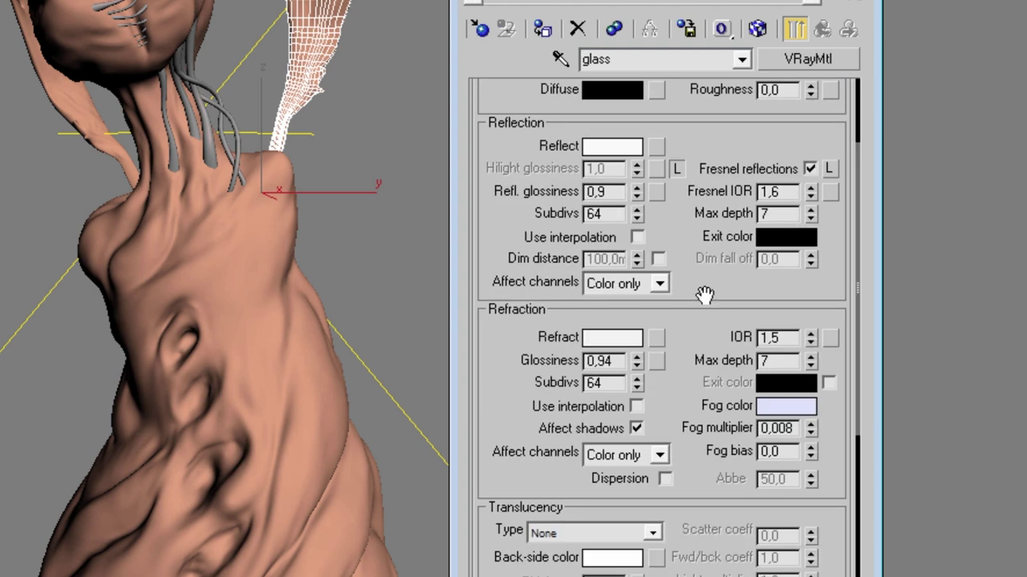
scroll("up", 3)
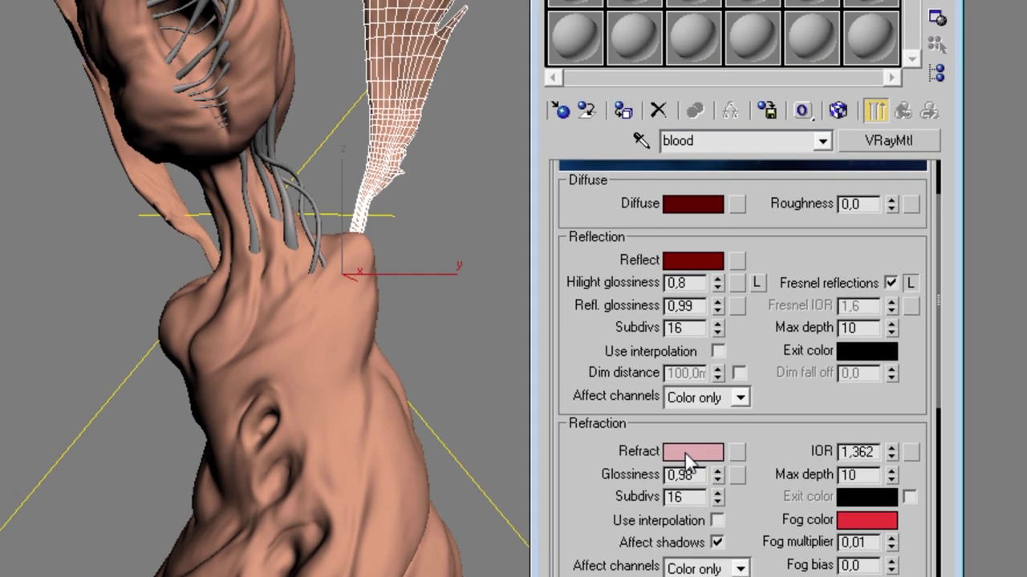
- Keep the pink refract colour and change the Refraction IOR to 1,3
left_click(685, 454)
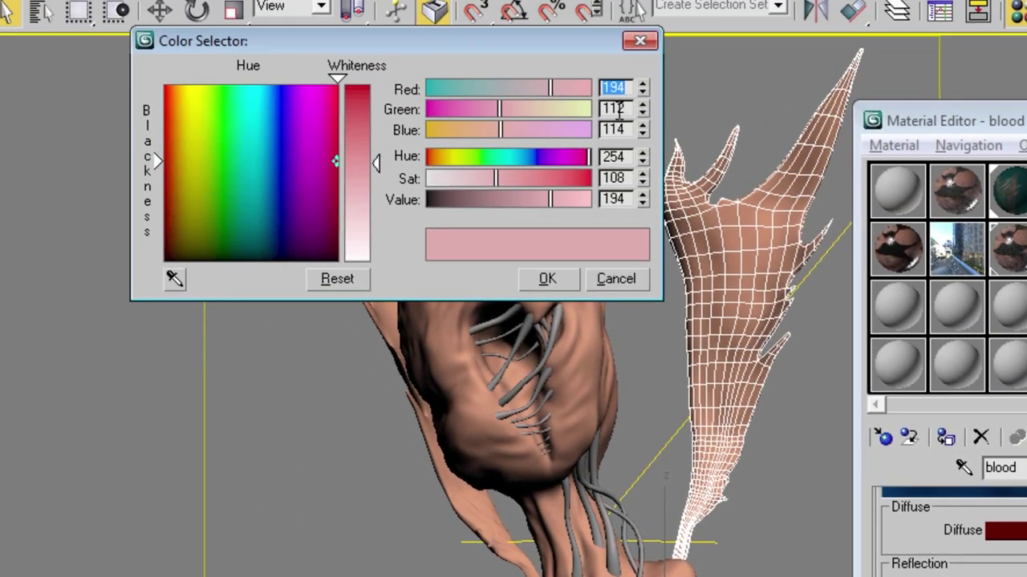
left_click(550, 277)
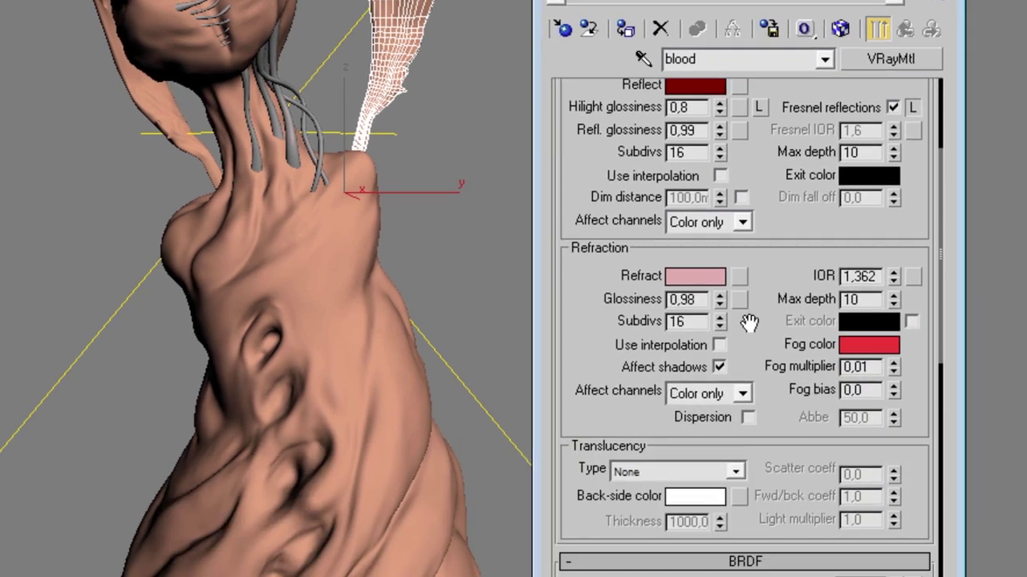
scroll("up", 3)
double_click(858, 335)
type("1,3")
key("Return")
left_click(854, 389)
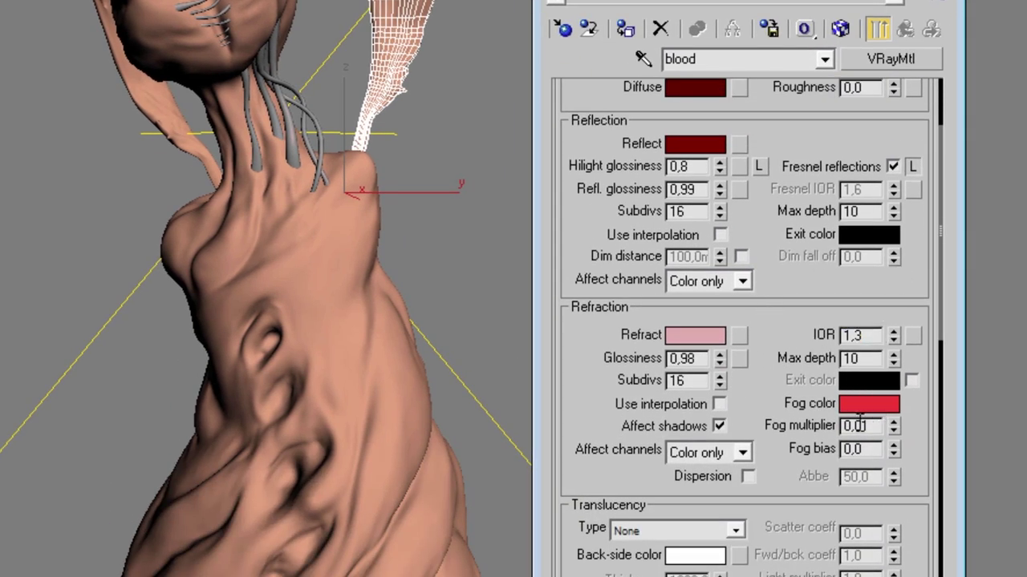
- Check the blood material's red fog colour, leaving it unchanged
left_click(863, 404)
left_click(601, 278)
scroll("down", 3)
scroll("up", 3)
scroll("up", 3)
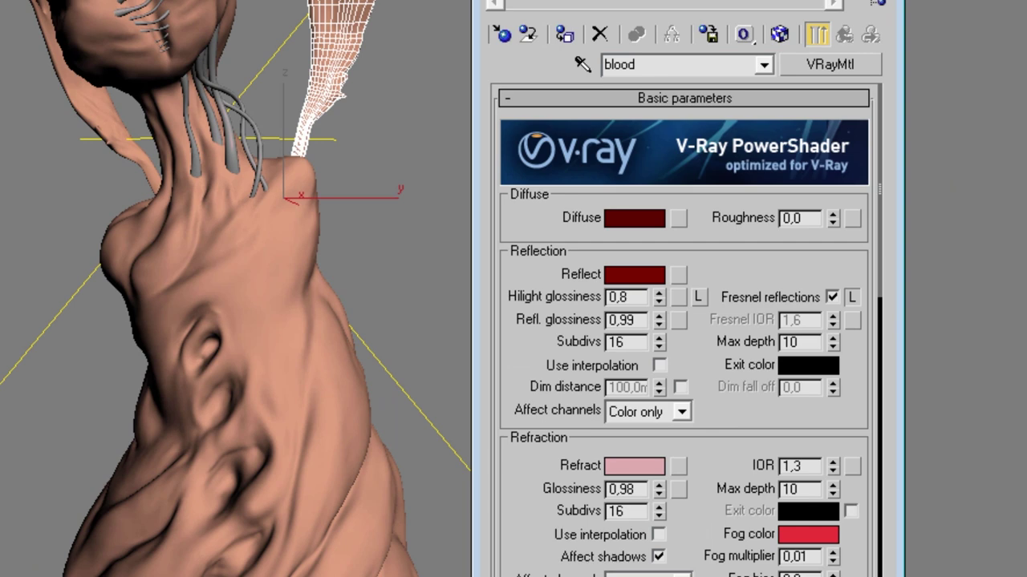
scroll("up", 3)
left_click_drag(615, 192, 625, 490)
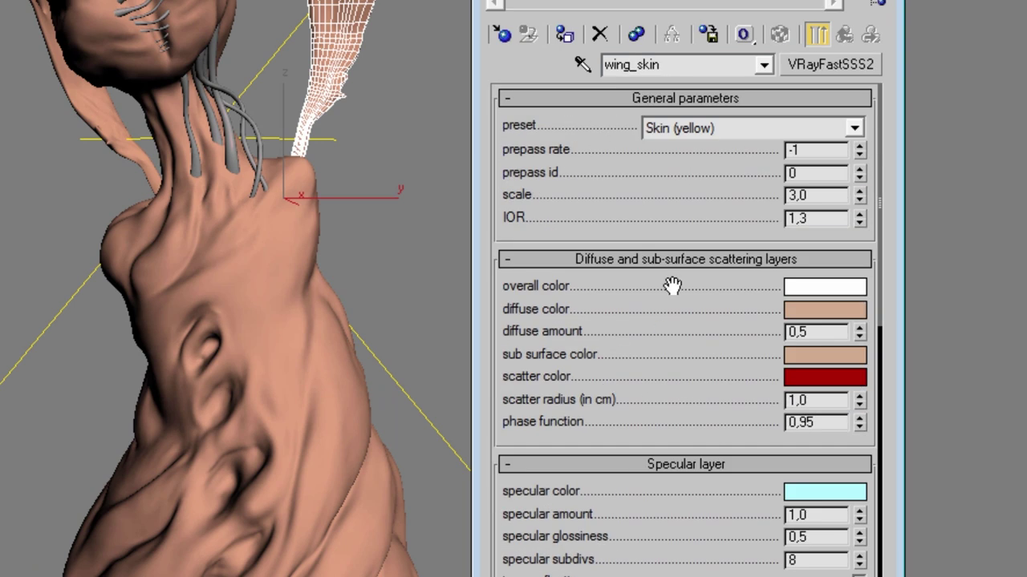
- Scroll through the wing_skin VRayFastSSS2 rollouts down to its maps
scroll("down", 3)
scroll("down", 3)
scroll("down", 3)
scroll("up", 3)
scroll("up", 3)
scroll("down", 3)
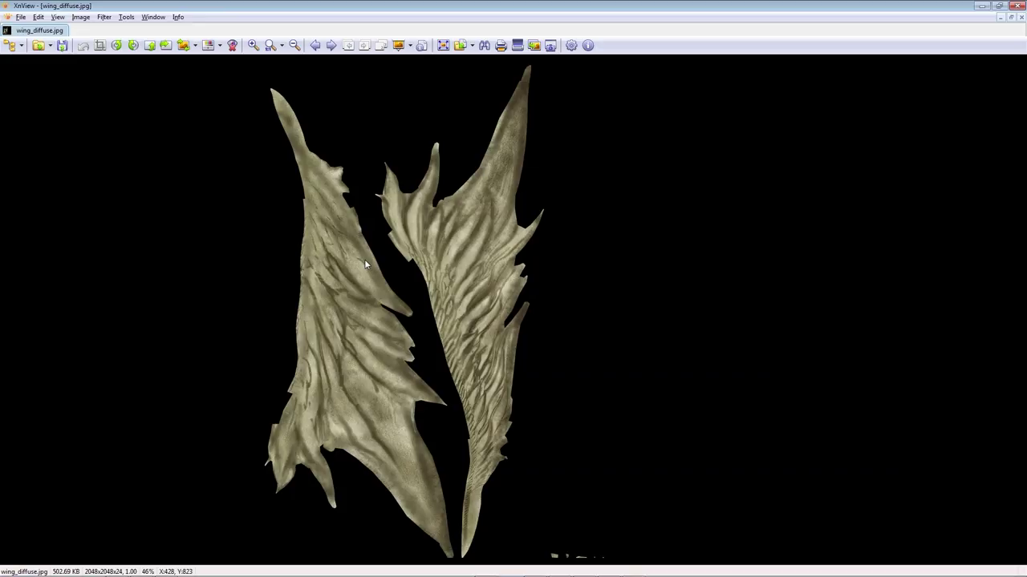
- View the wing_overall, wing_sss and wings_spec textures in XnView, then return to 3ds Max
key("Page_Down")
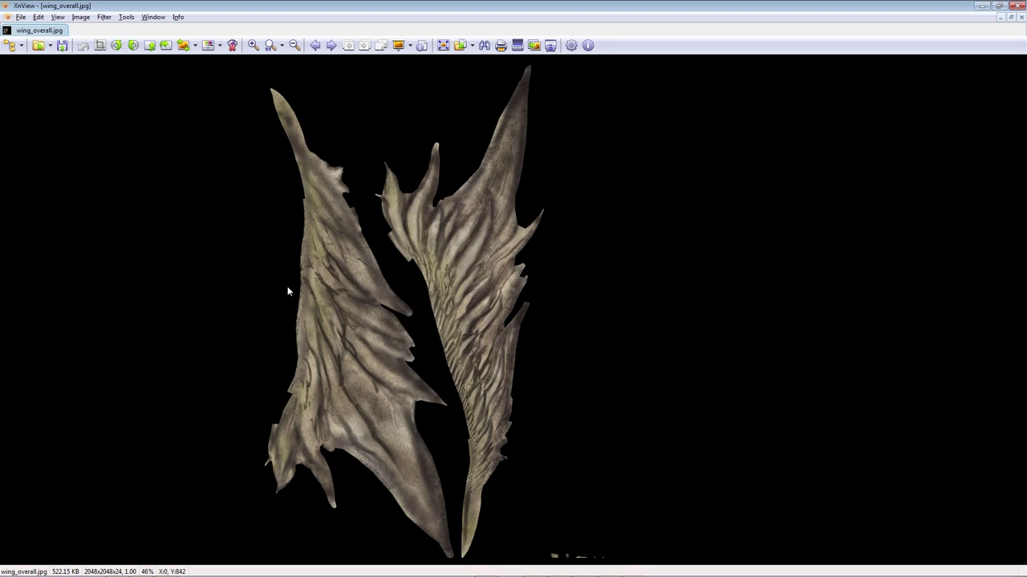
key("Page_Down")
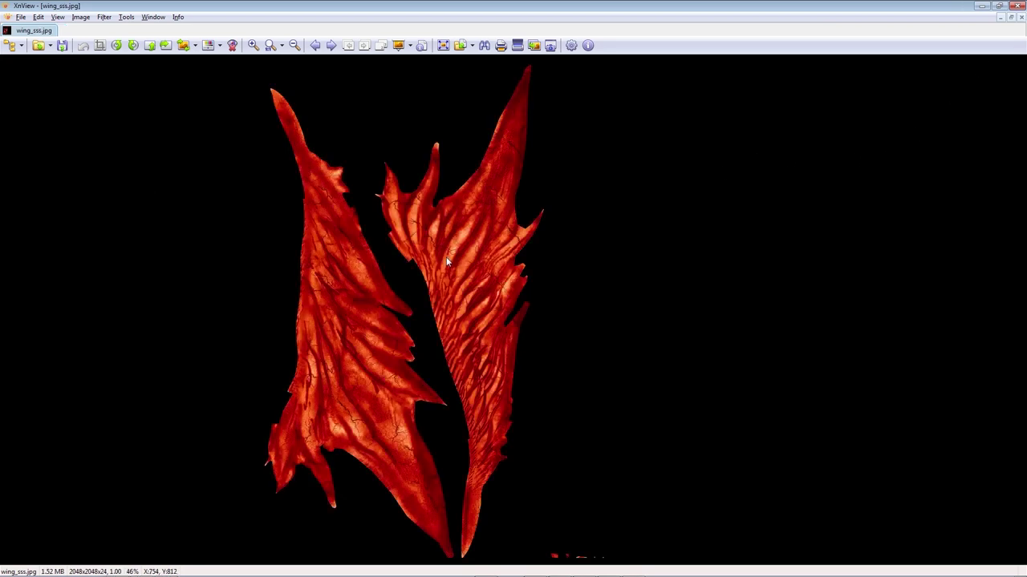
key("Page_Down")
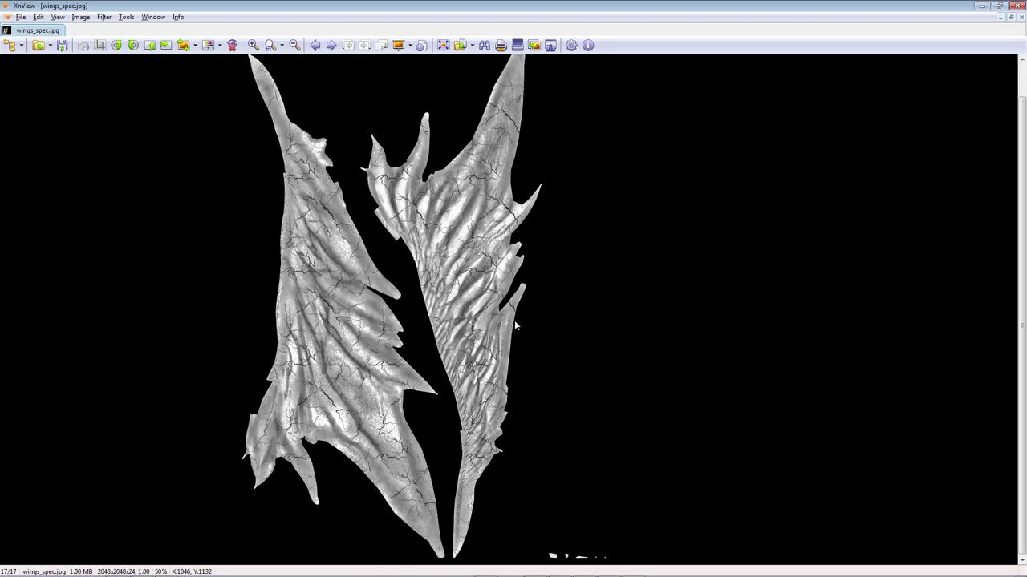
left_click(1000, 8)
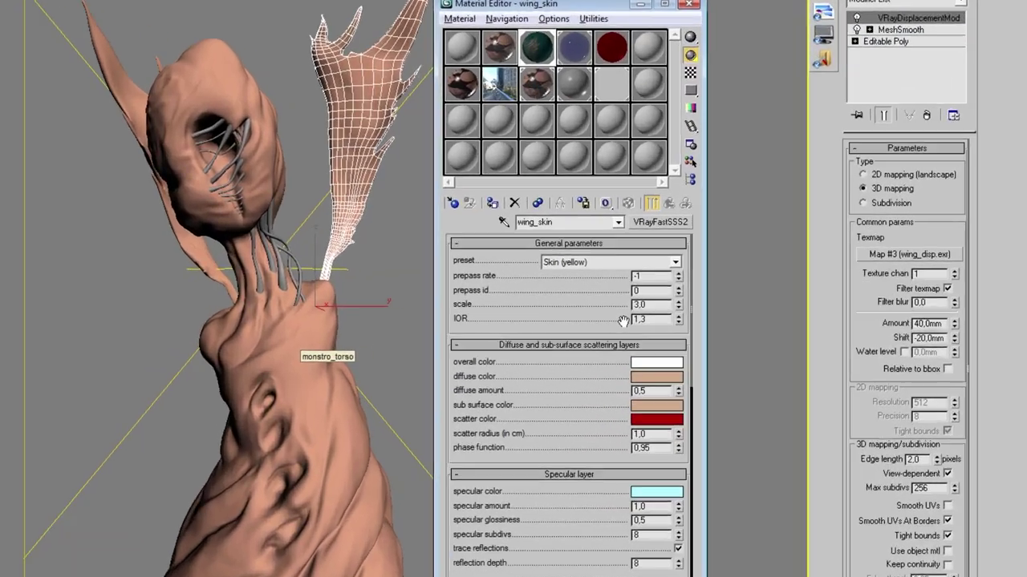
- Confirm the wing_skin specular colour is light cyan, RGB 118/240/255
left_click_drag(430, 425, 422, 289)
left_click(554, 308)
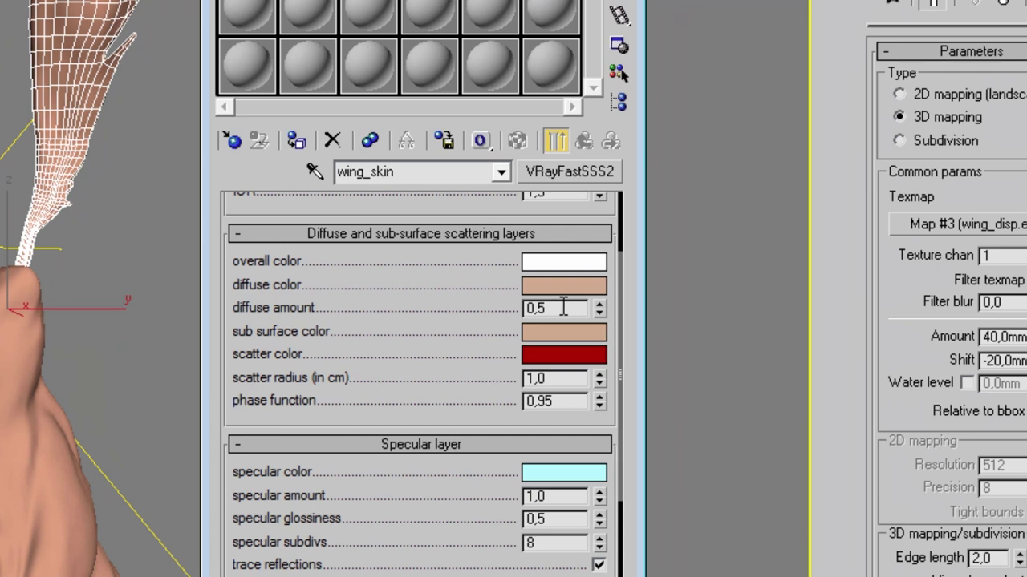
left_click_drag(405, 355, 417, 389)
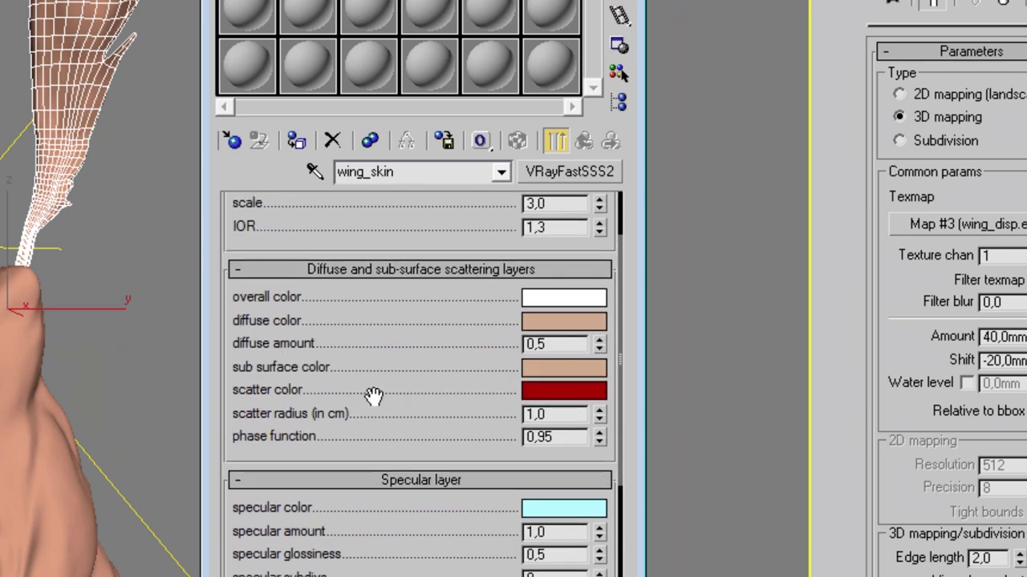
scroll("down", 3)
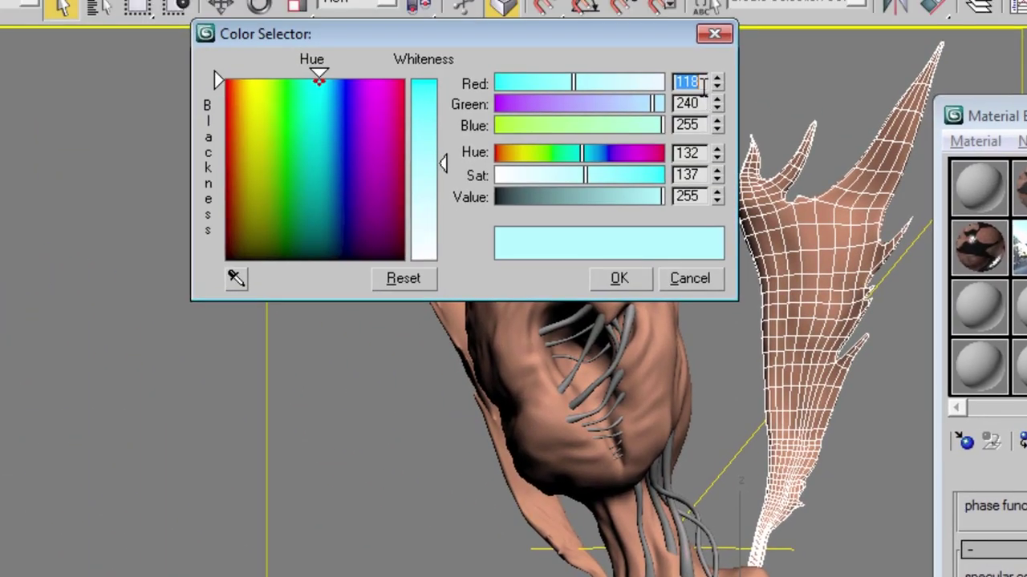
left_click(619, 278)
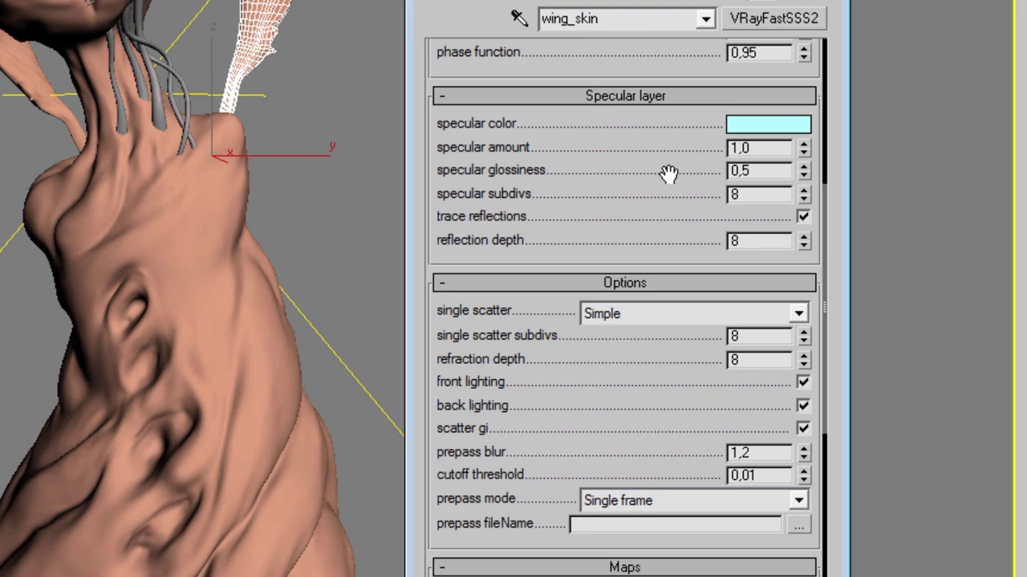
- Preview the overall-colour wing texture image and close the preview
scroll("down", 3)
left_click(454, 377)
left_click(621, 420)
left_click(788, 11)
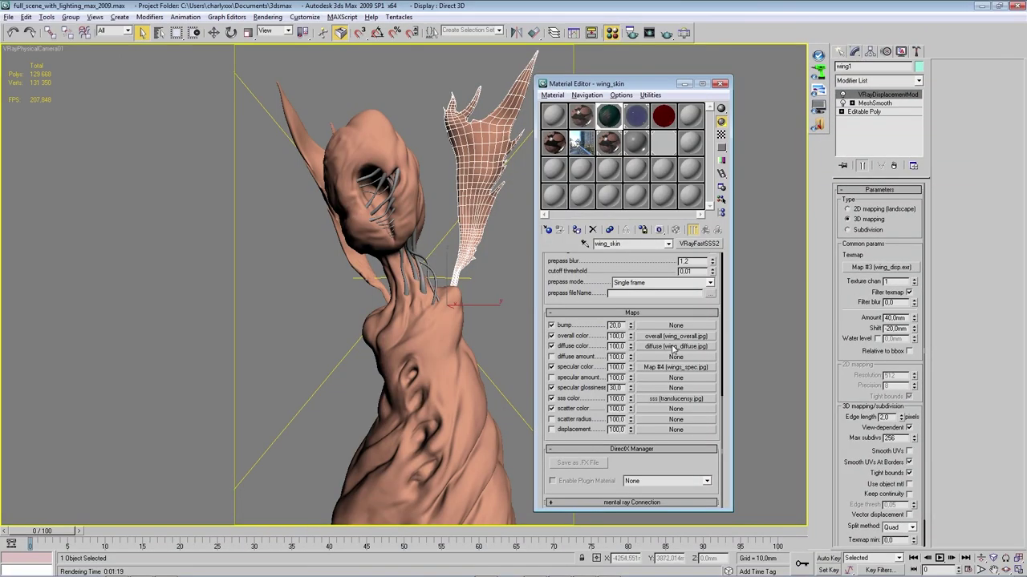
- Preview the wing_diffuse, specular and grey cracked texture images of wing_skin
left_click(689, 418)
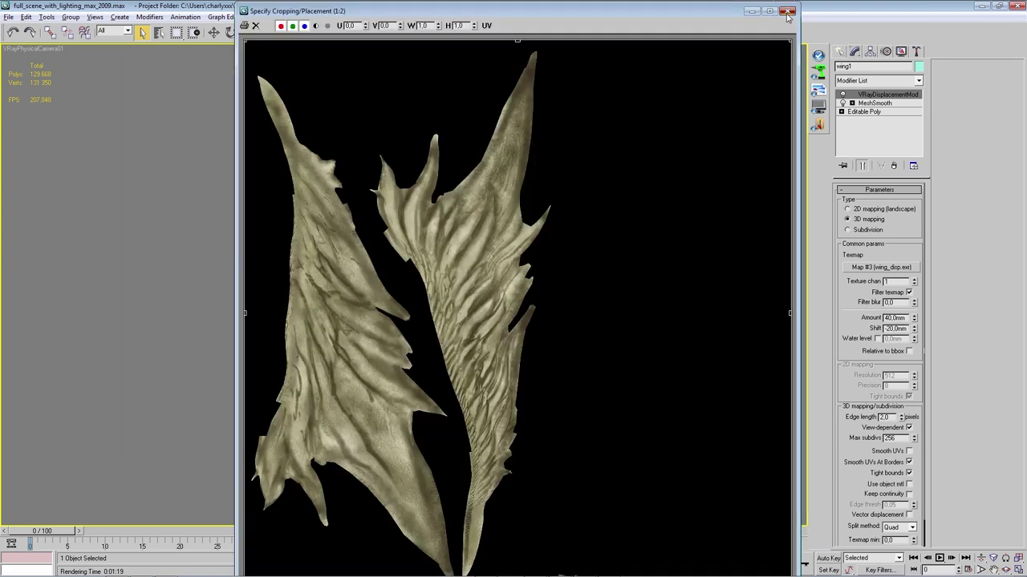
left_click(788, 10)
left_click(698, 202)
left_click(695, 385)
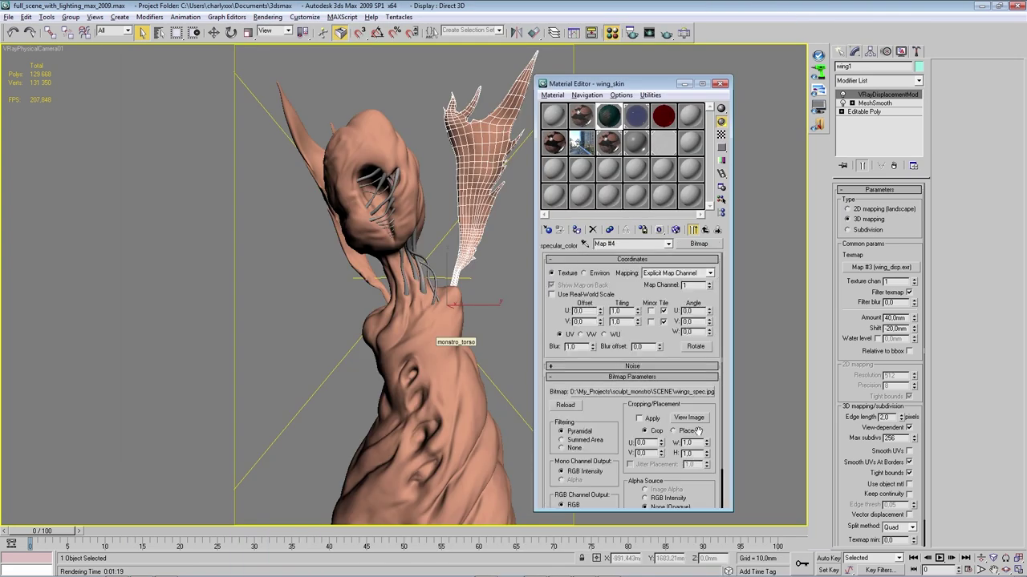
left_click(689, 418)
left_click(788, 10)
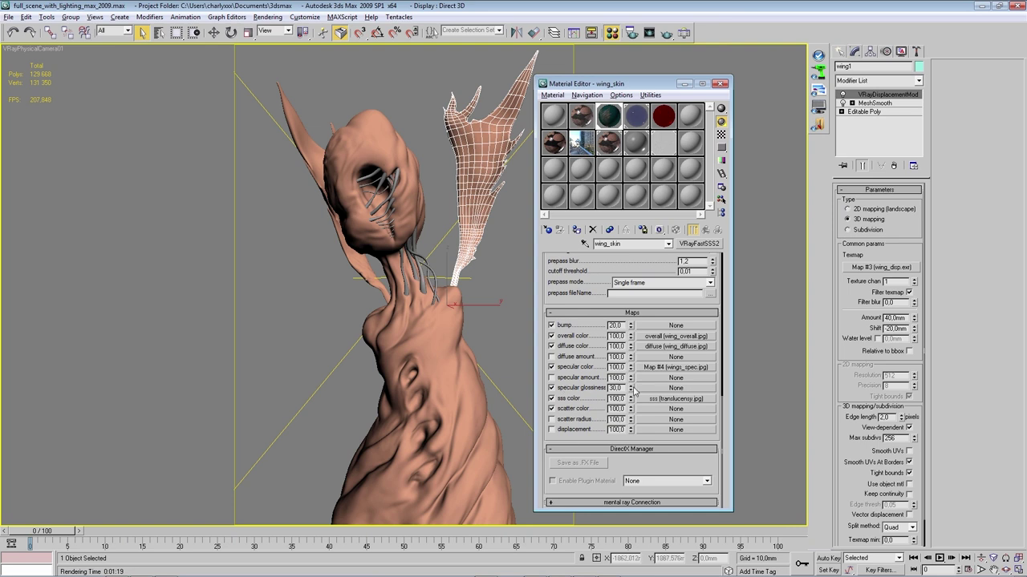
left_click(676, 398)
left_click(689, 418)
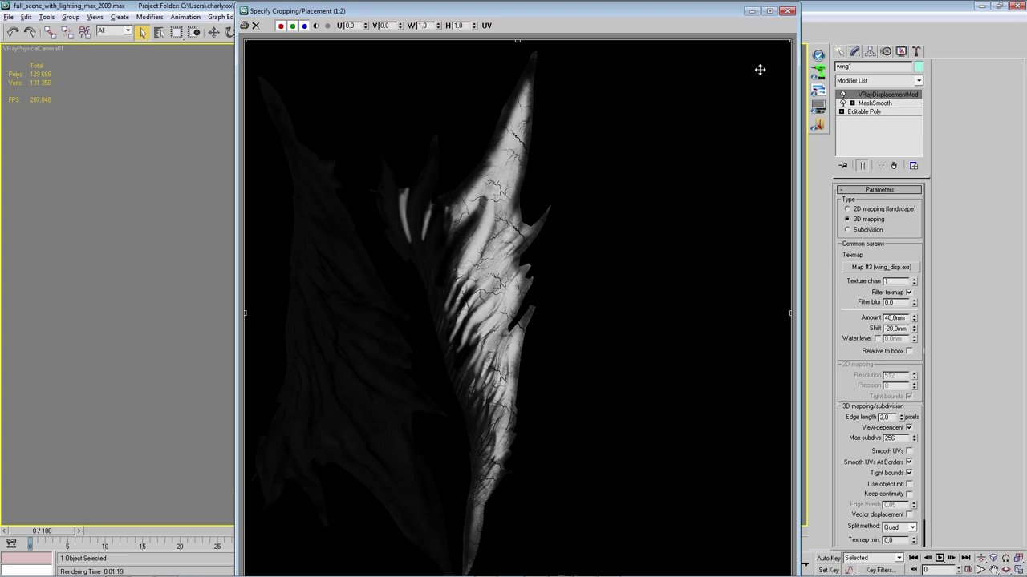
left_click(787, 10)
left_click(705, 229)
- Make the bump map a Normal Bump using map_normals.png as its Normal texture
left_click(677, 325)
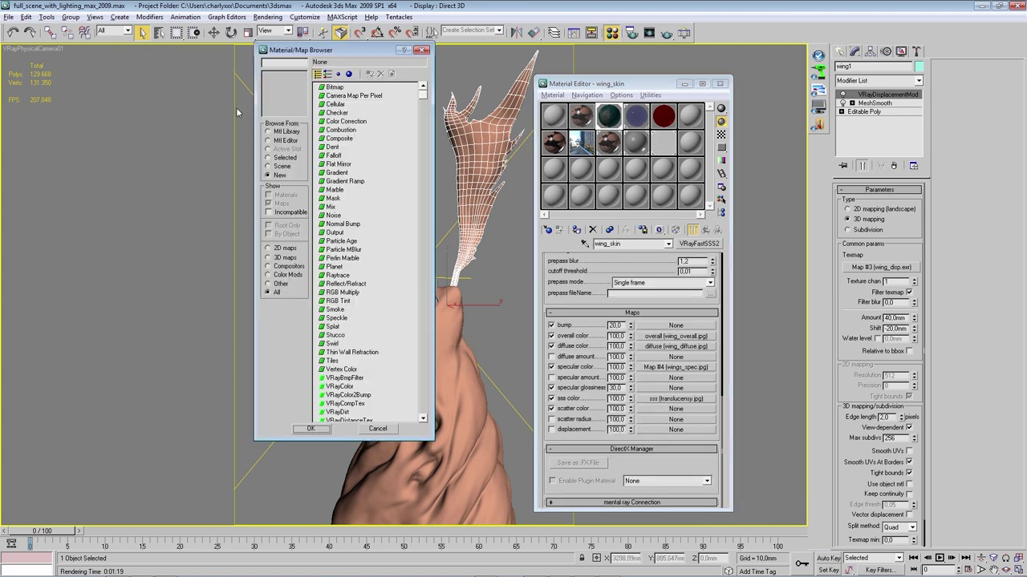
double_click(334, 224)
left_click(633, 259)
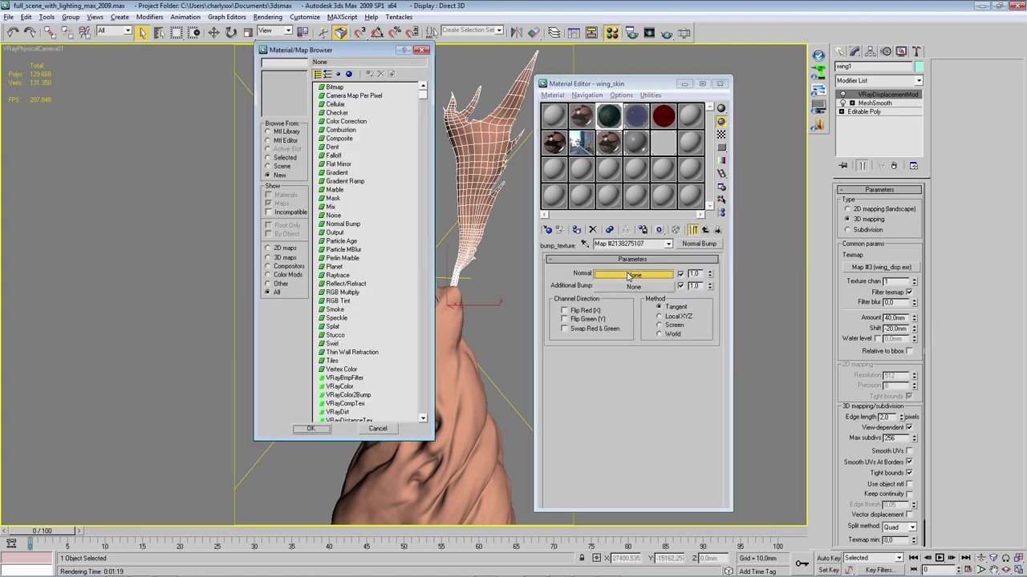
double_click(335, 87)
key("Return")
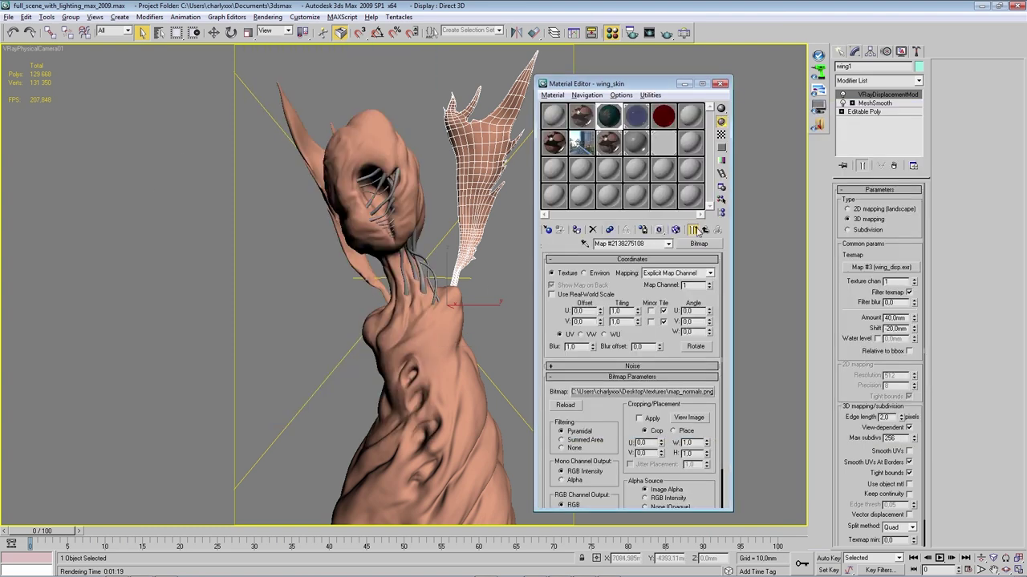
- Load wings_spec.jpg as the Normal Bump's Additional Bump map
left_click(604, 287)
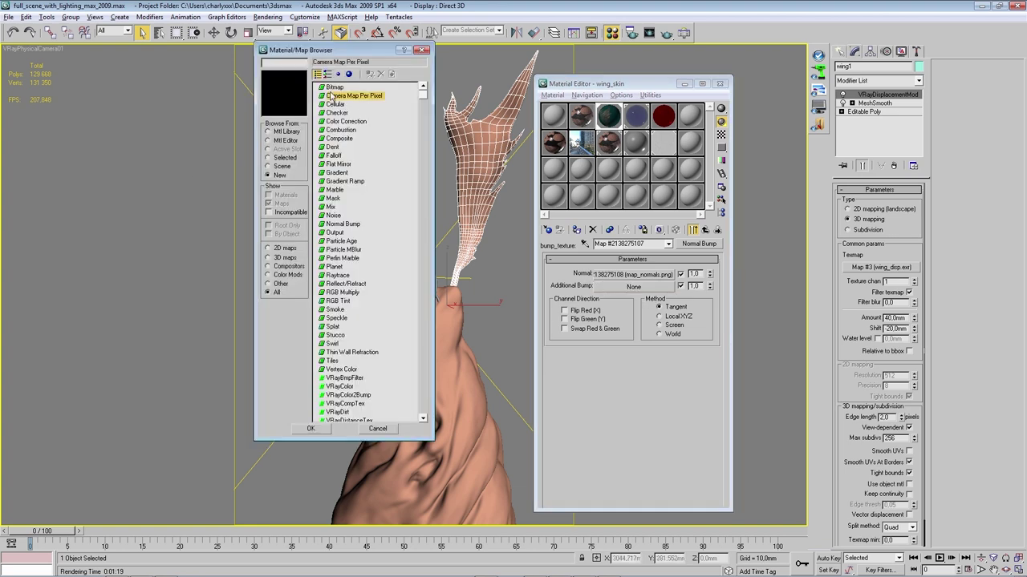
double_click(334, 87)
scroll("down", 3)
double_click(98, 189)
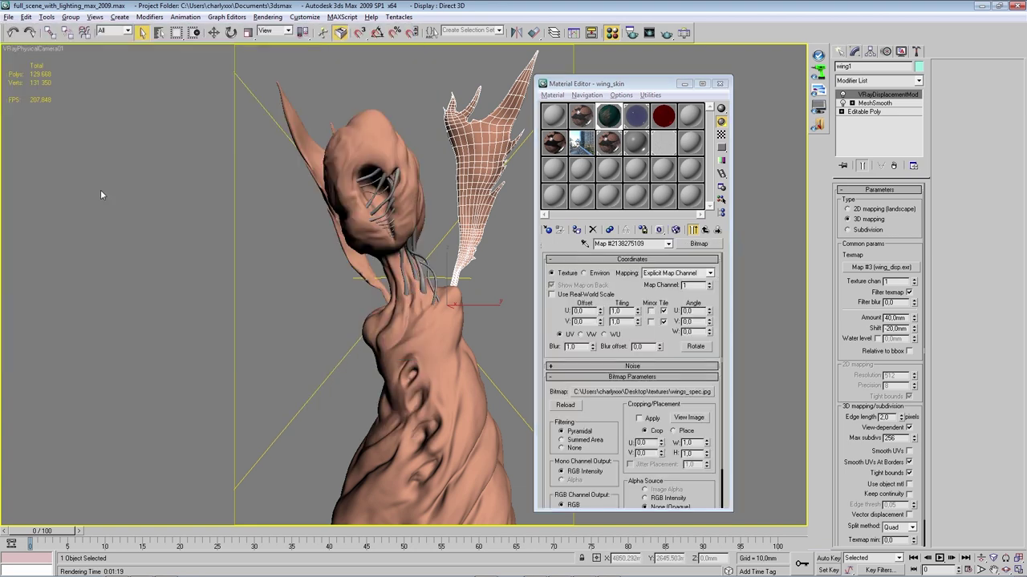
left_click(705, 230)
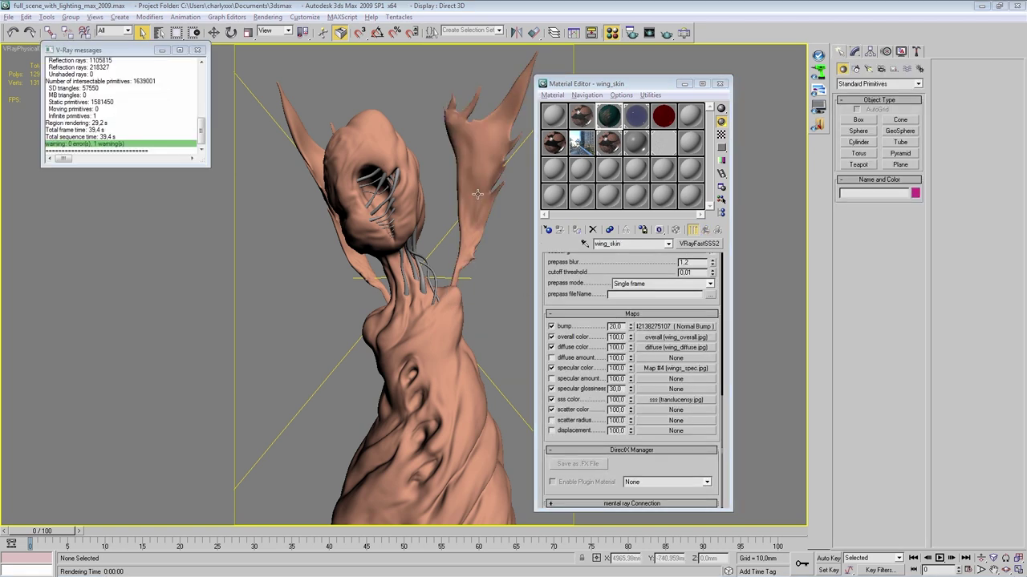
- With the wing selected, expand Brute force GI and Light cache and set Light cache subdivs to 1600
left_click(473, 164)
left_click(855, 51)
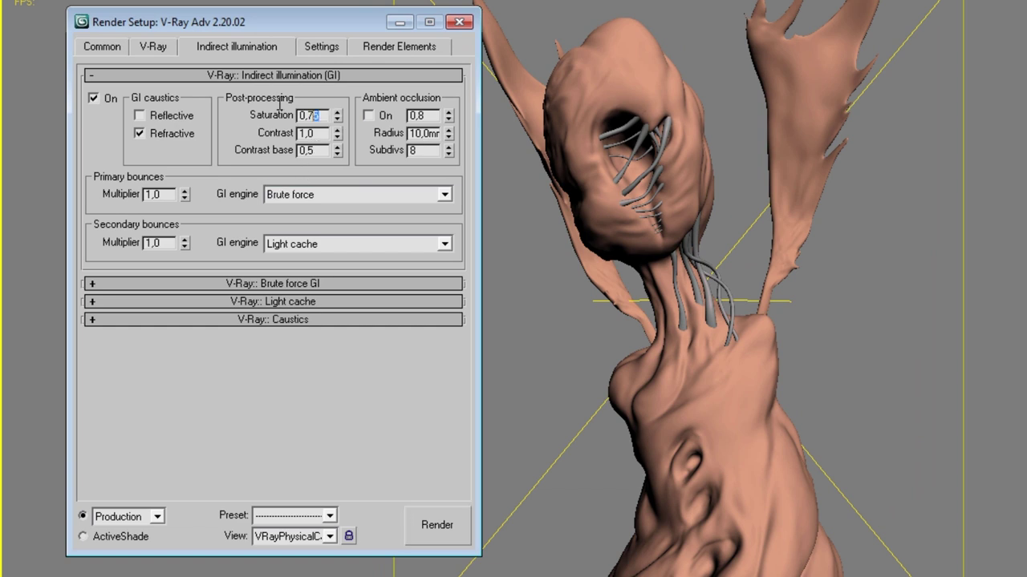
left_click(136, 284)
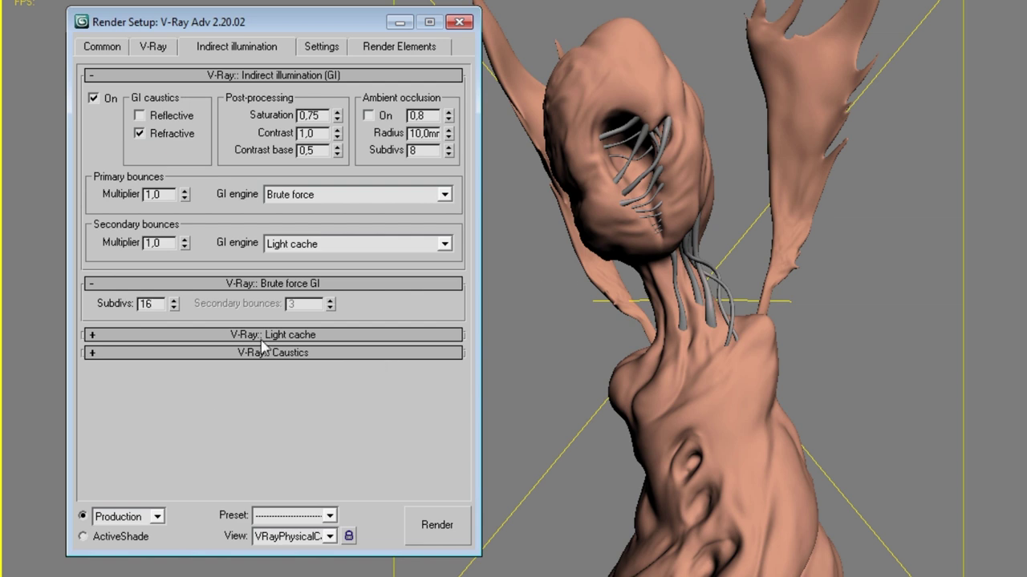
left_click(262, 337)
left_click_drag(227, 180, 62, 179)
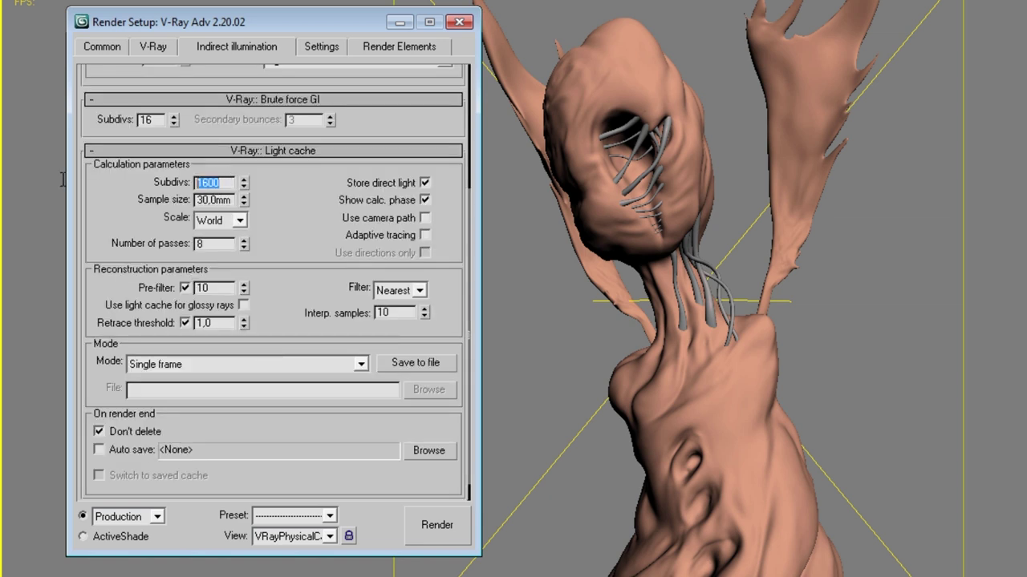
type("16")
type("0")
key("Return")
- Check the light cache passes and interpolation samples values
left_click(224, 249)
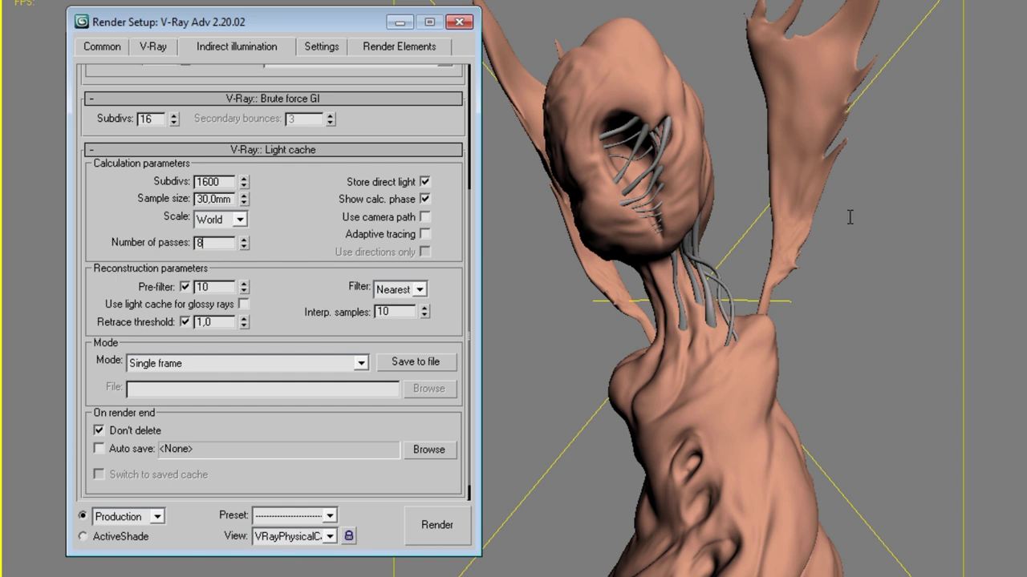
scroll("down", 3)
double_click(224, 266)
double_click(401, 290)
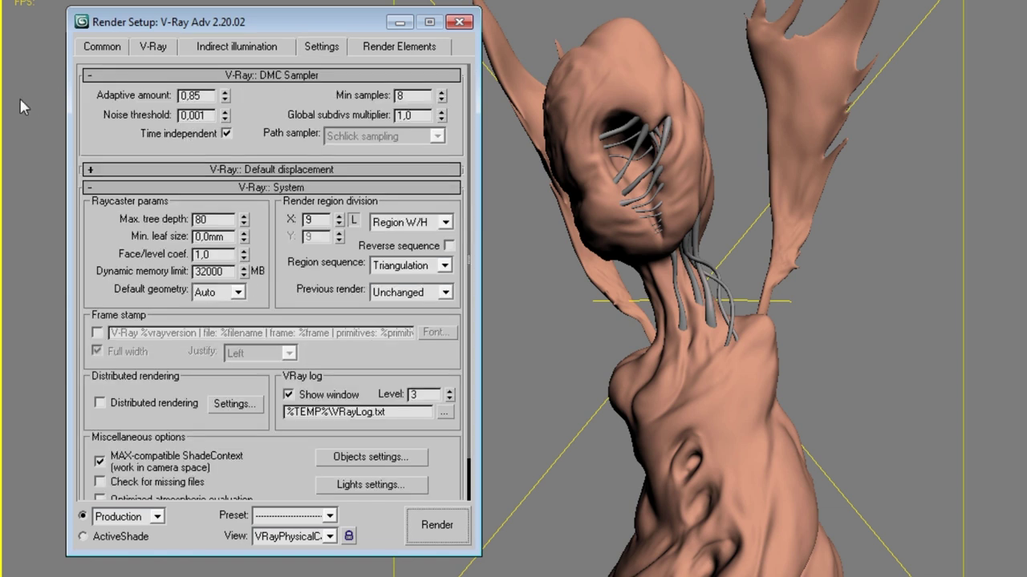
- Review noise threshold 0.001 and the 32000 MB memory limit, then expand Adaptive DMC and Color mapping rollouts
double_click(205, 100)
key("Tab")
left_click(218, 271)
double_click(228, 272)
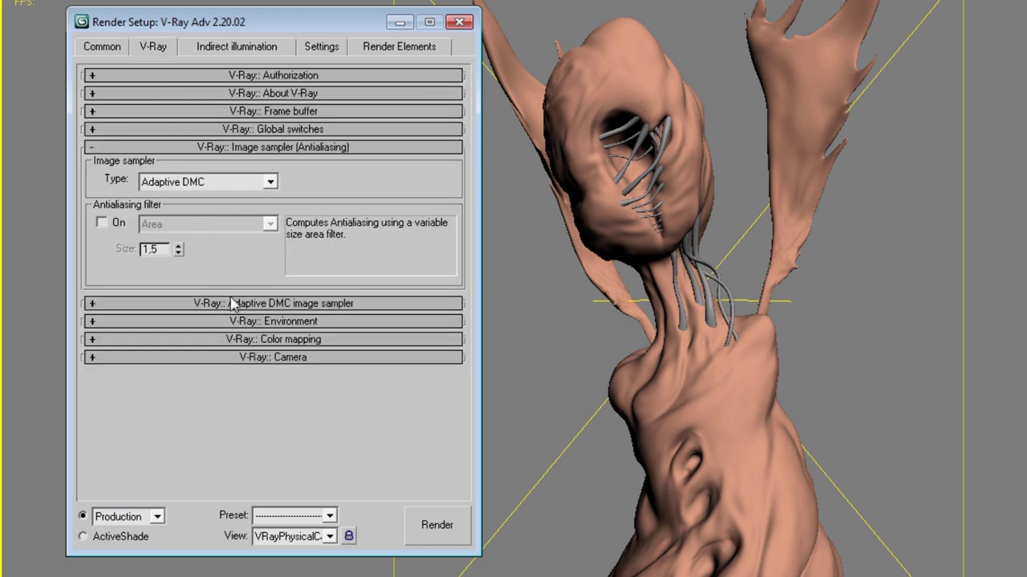
left_click(199, 305)
left_click(149, 386)
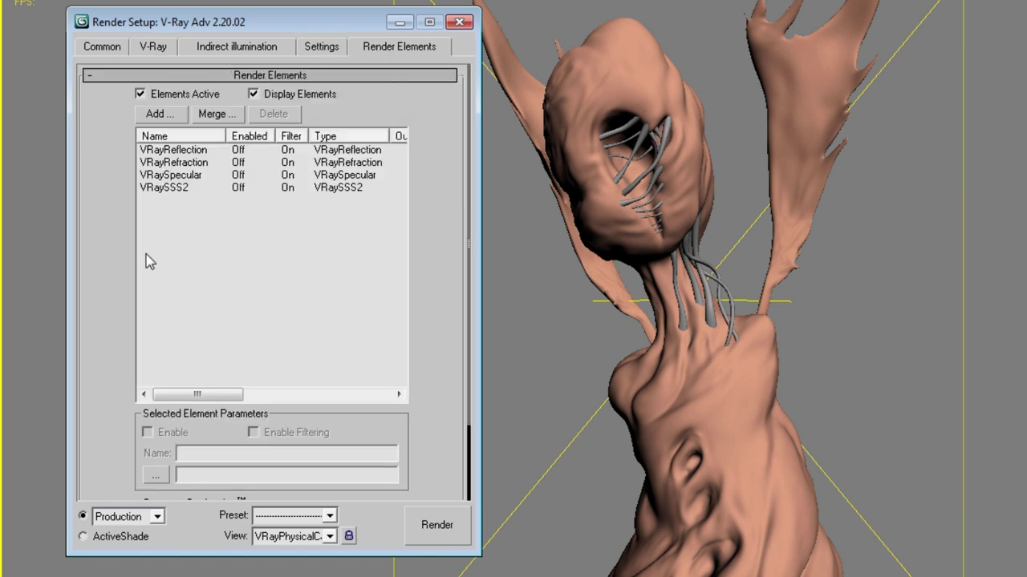
- Step through the VRayReflection, VRayRefraction, VRaySpecular and VRaySSS2 elements, then render with Shift+Q
left_click(186, 152)
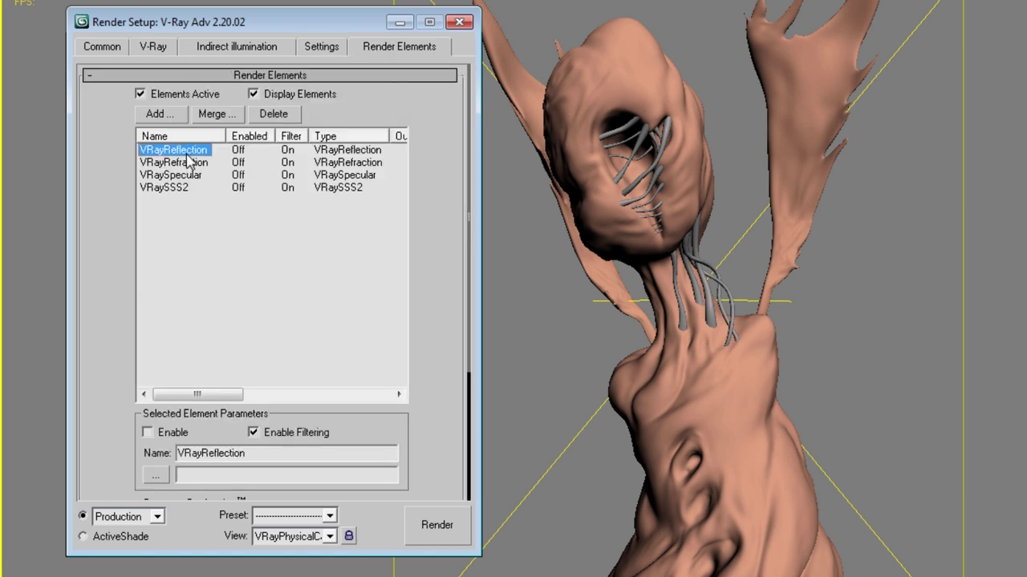
left_click(190, 164)
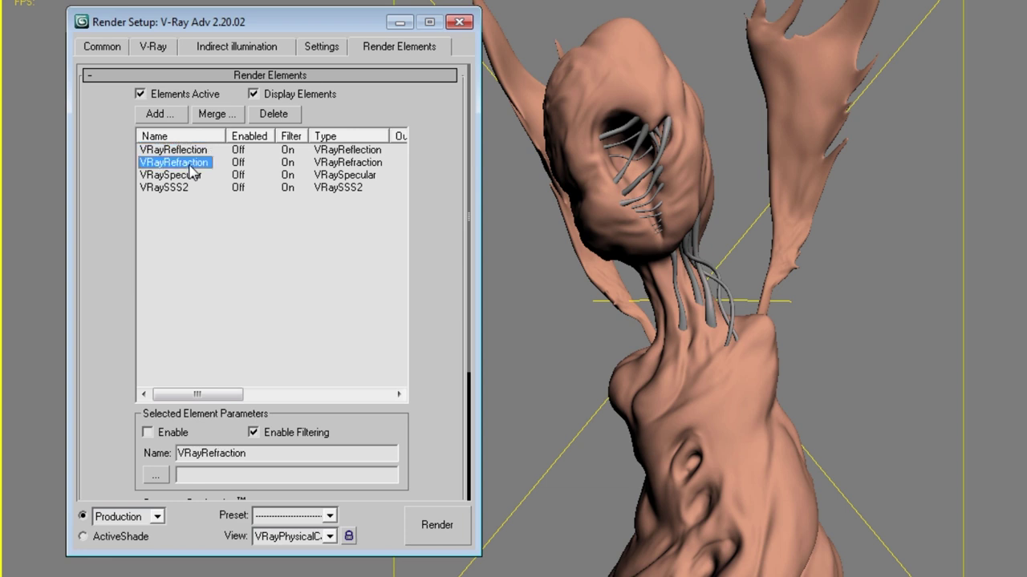
key("Down")
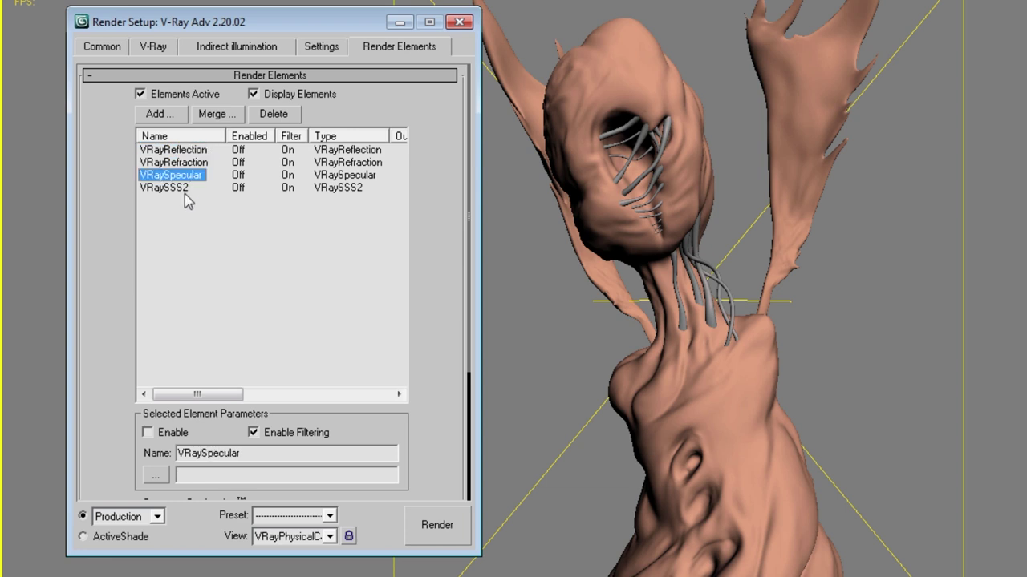
key("Down")
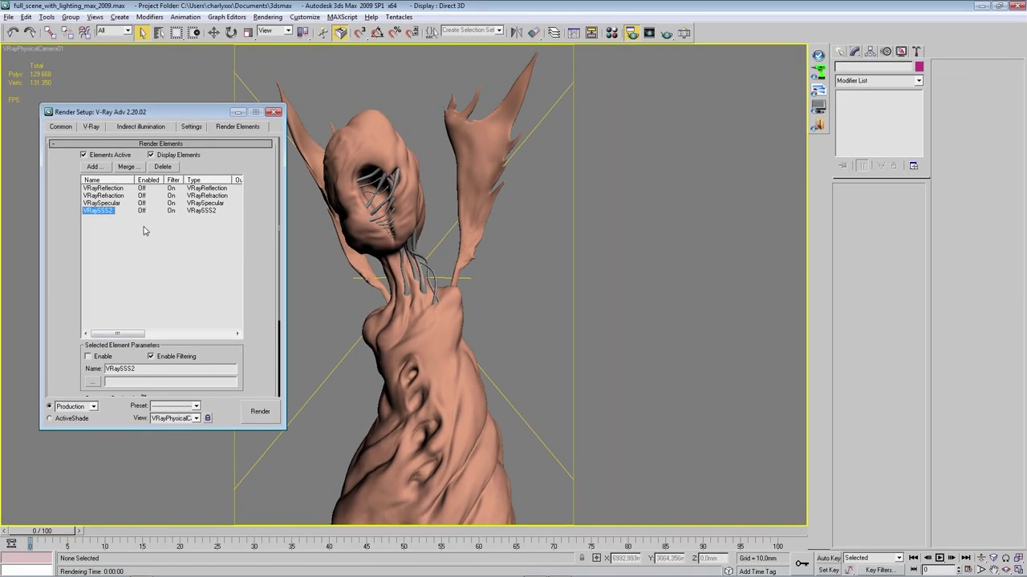
key("F10")
key("shift+q")
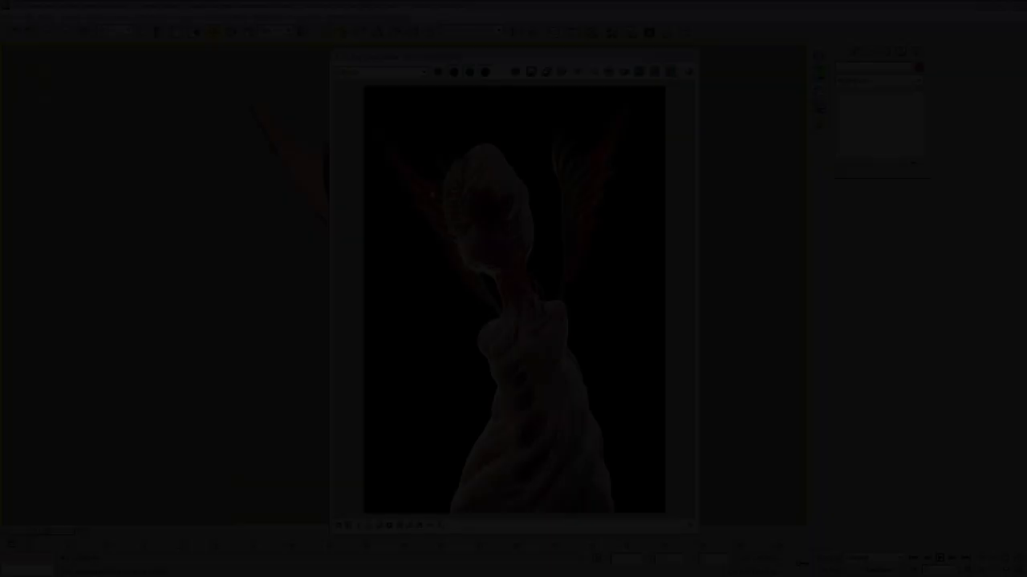
- View the render's Alpha, VRayReflection, VRayRefraction and VRaySpecular channels in the frame buffer
left_click(371, 63)
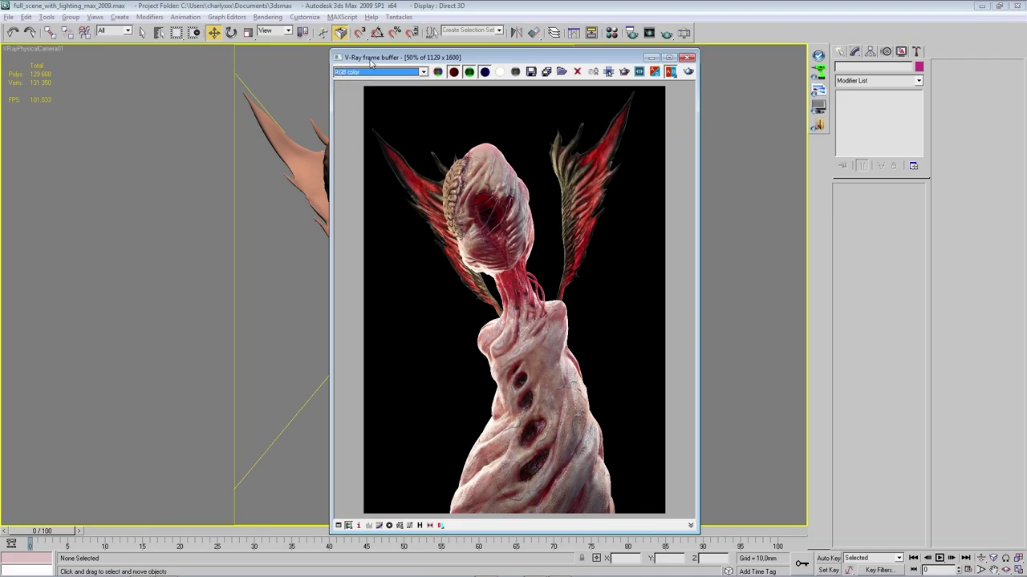
left_click(390, 70)
left_click(369, 91)
left_click(390, 71)
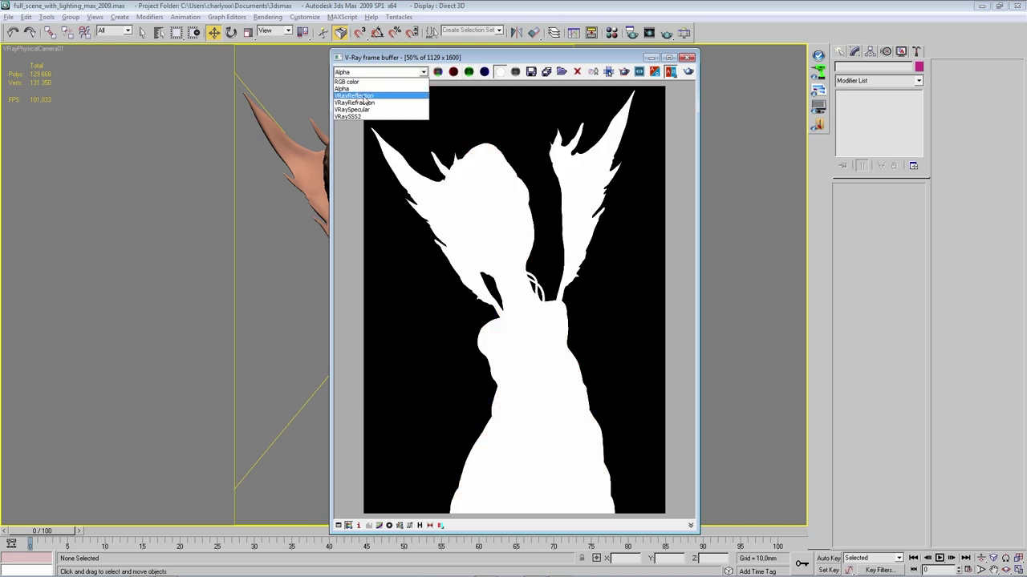
left_click(367, 101)
key("Down")
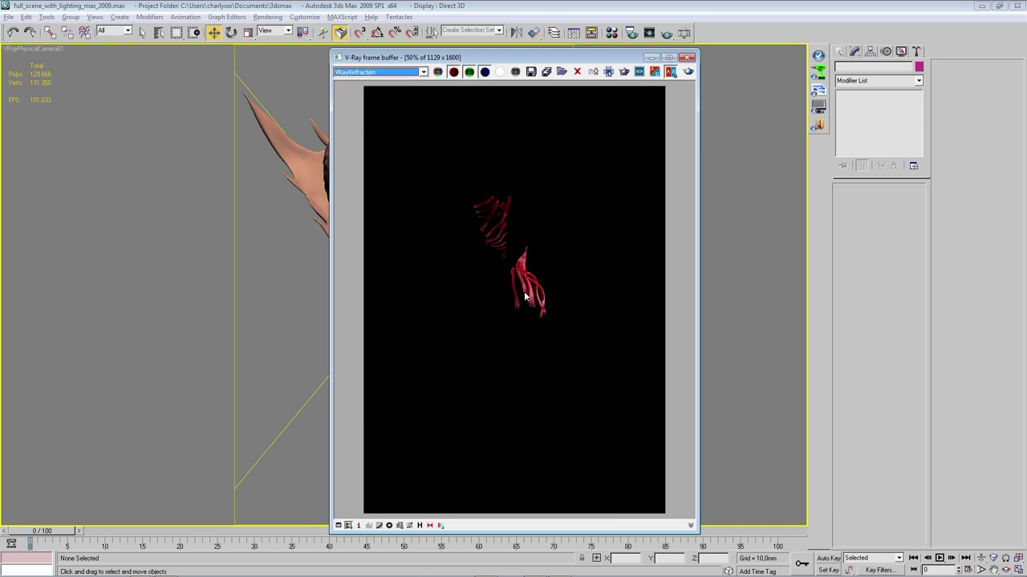
key("Down")
- Return the frame buffer to RGB, close it, and open the Material Editor
left_click(381, 71)
left_click(369, 82)
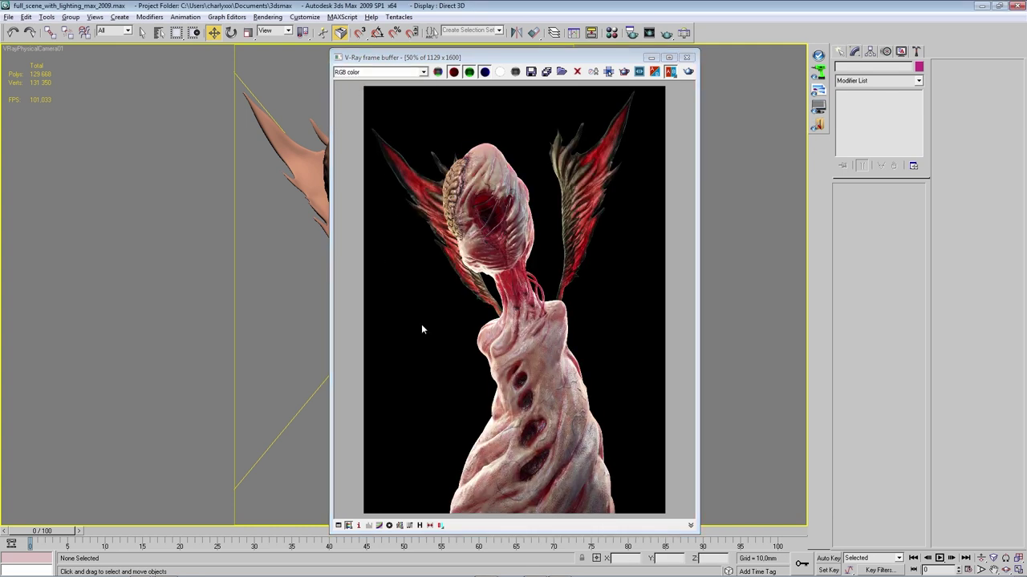
left_click(352, 72)
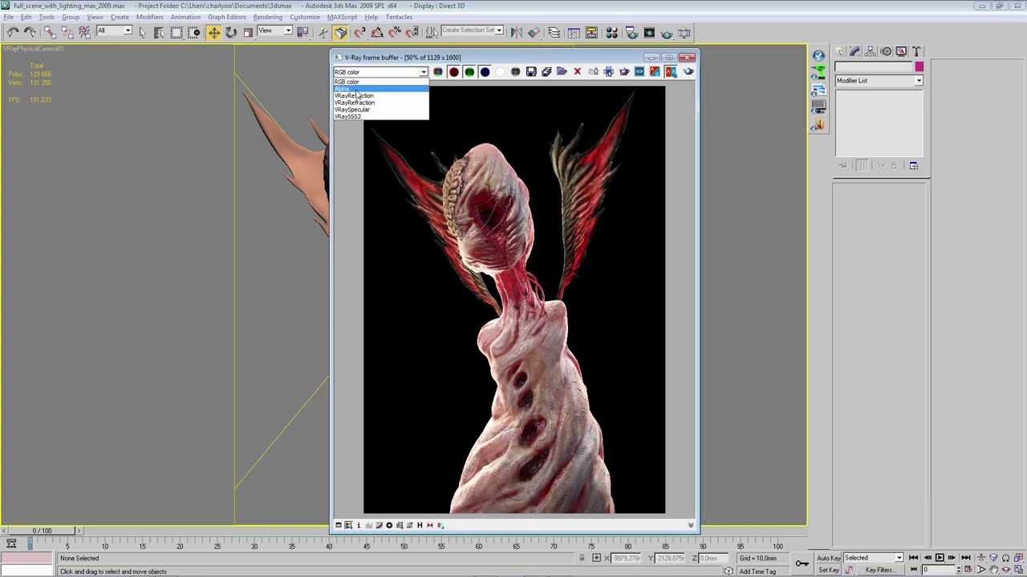
left_click(353, 81)
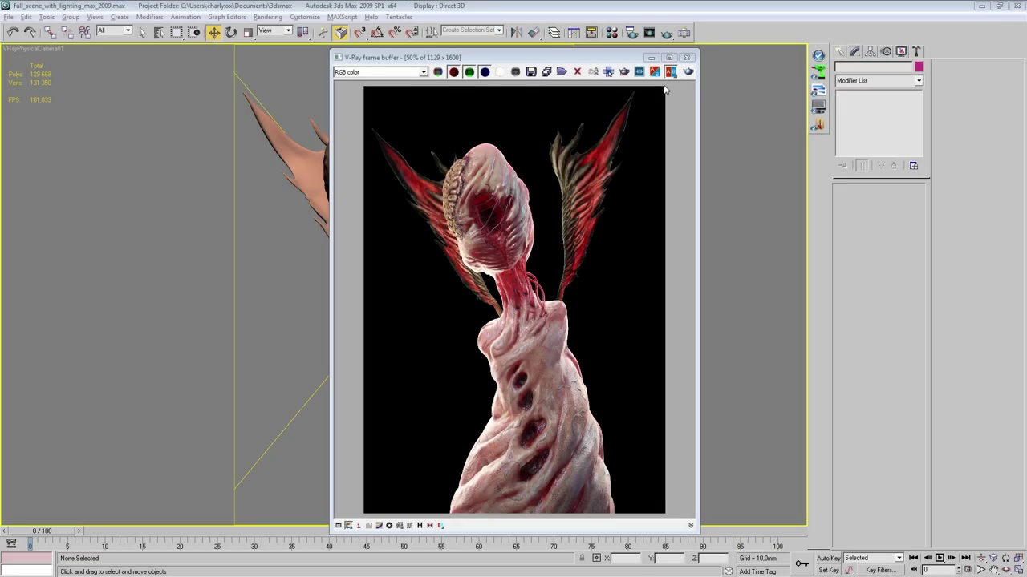
left_click(690, 51)
left_click(611, 32)
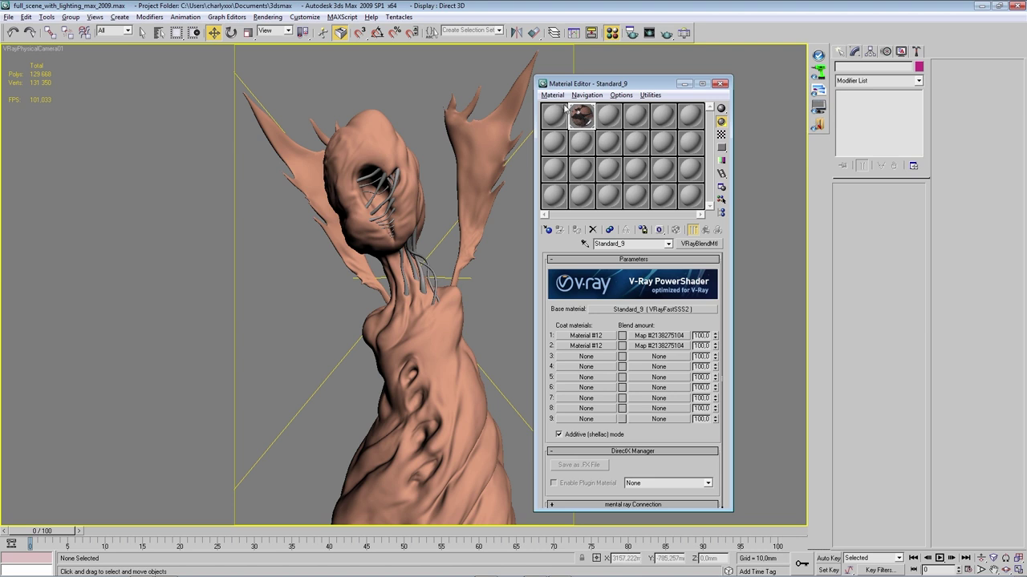
- Put the skin material into the library under the name skin_fast_sss2
left_click(553, 96)
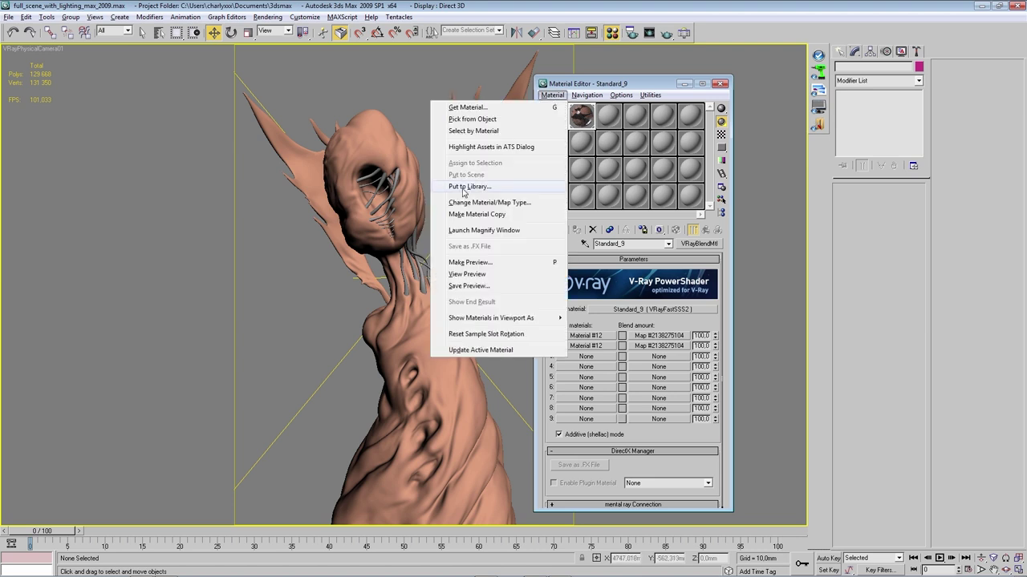
left_click(463, 191)
type("a")
type("s2")
key("Return")
- Save the material library, overwriting the existing monstro.mat file
left_click(553, 96)
left_click(498, 110)
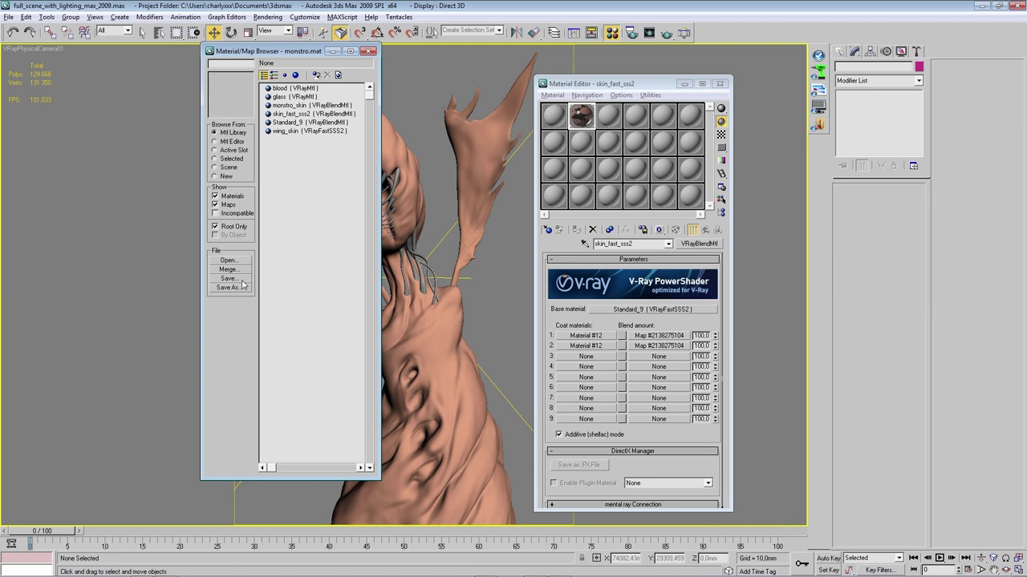
left_click(241, 288)
double_click(245, 109)
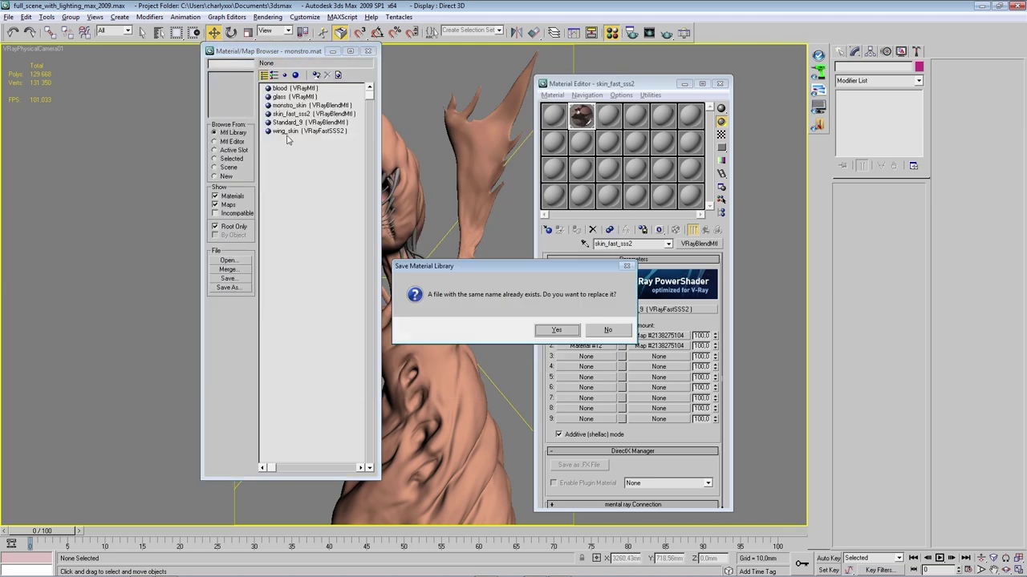
left_click(550, 328)
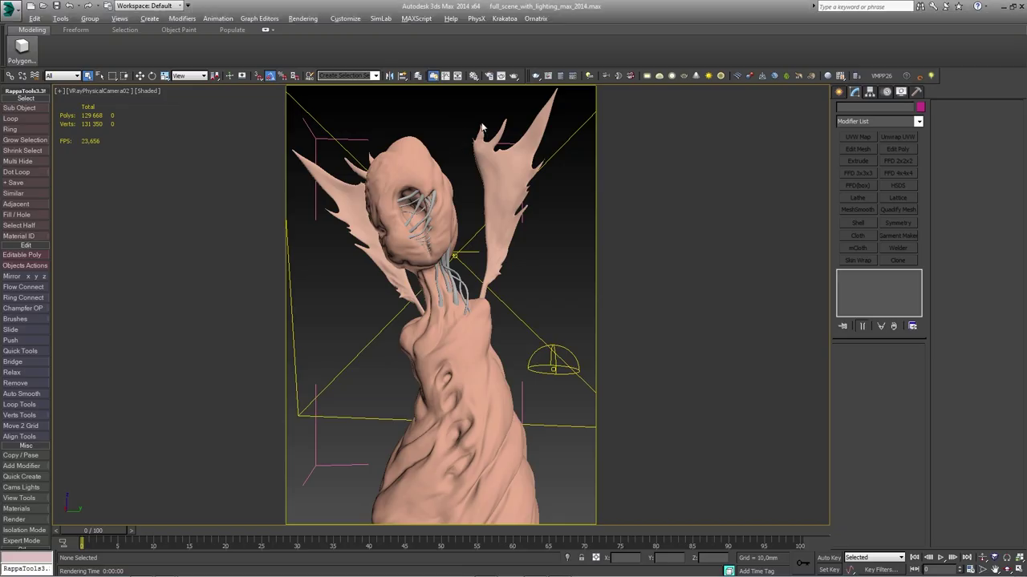
- In the Material Editor, pick the empty 08 - Default slot and choose Get Material
left_click(475, 76)
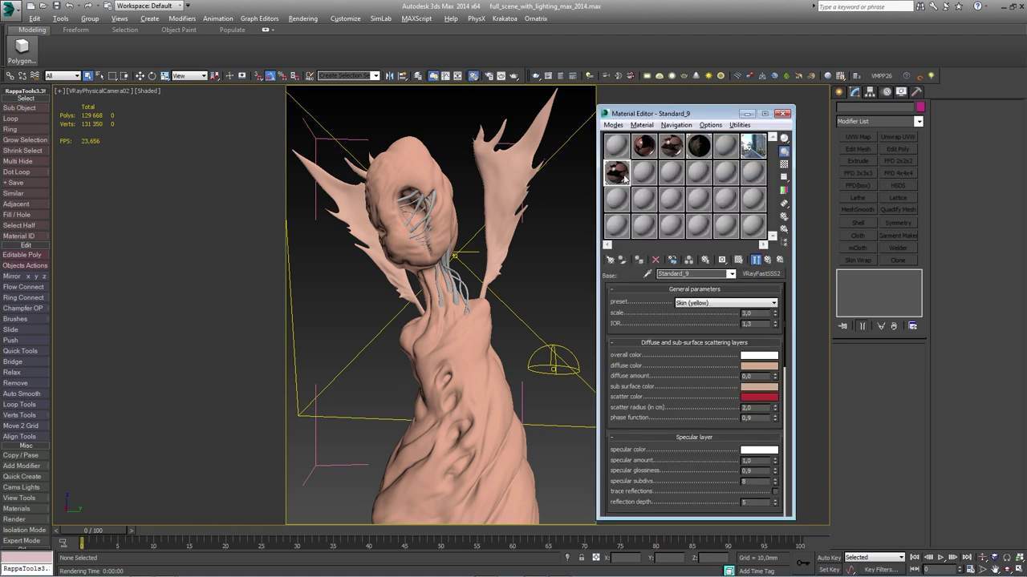
left_click(642, 176)
left_click(641, 126)
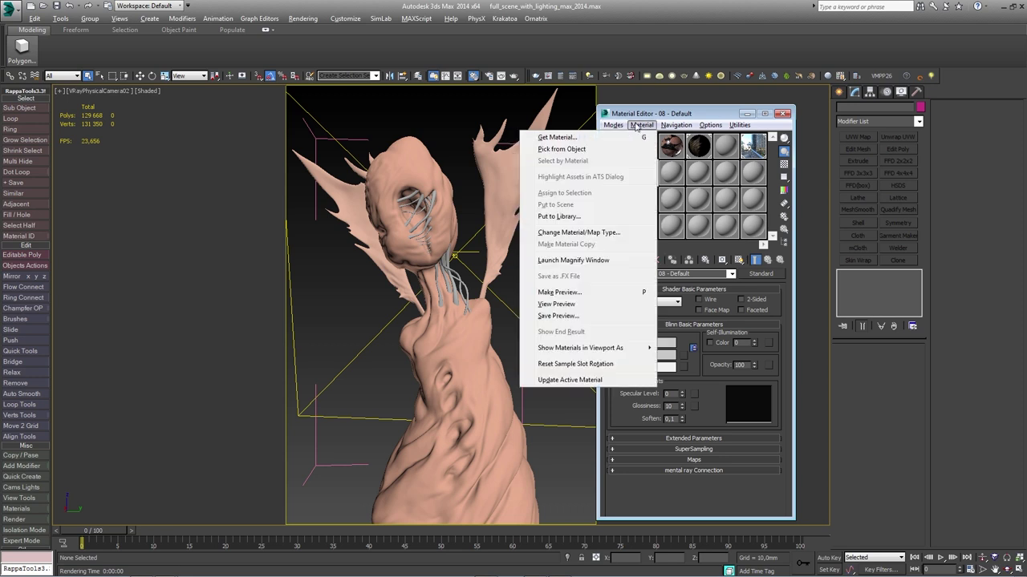
left_click(557, 137)
- Open the monstro.mat library from the VRAY_MAT folder and load skin_fast_sss2
right_click(334, 384)
left_click(294, 364)
right_click(348, 354)
right_click(310, 343)
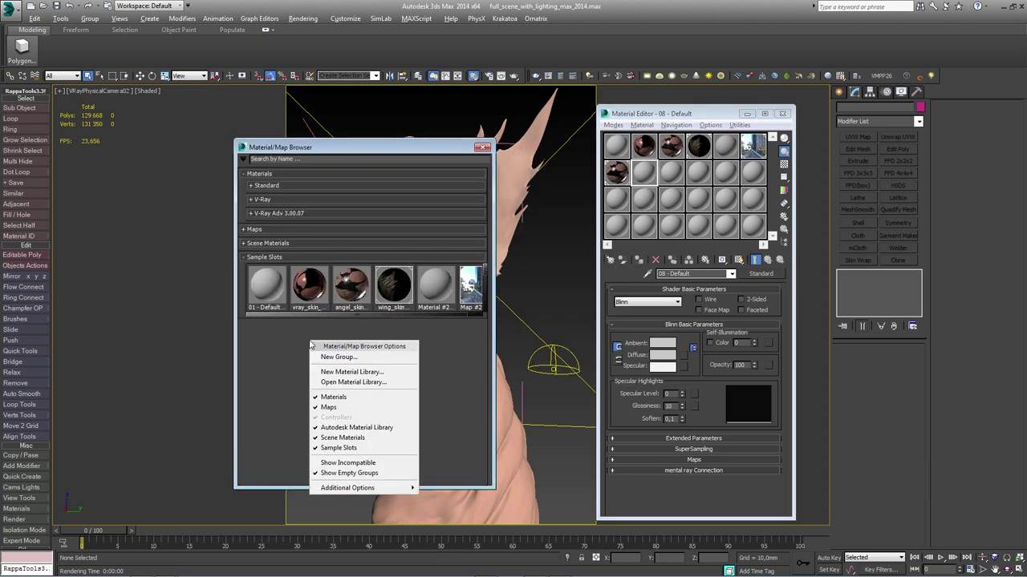
left_click(348, 383)
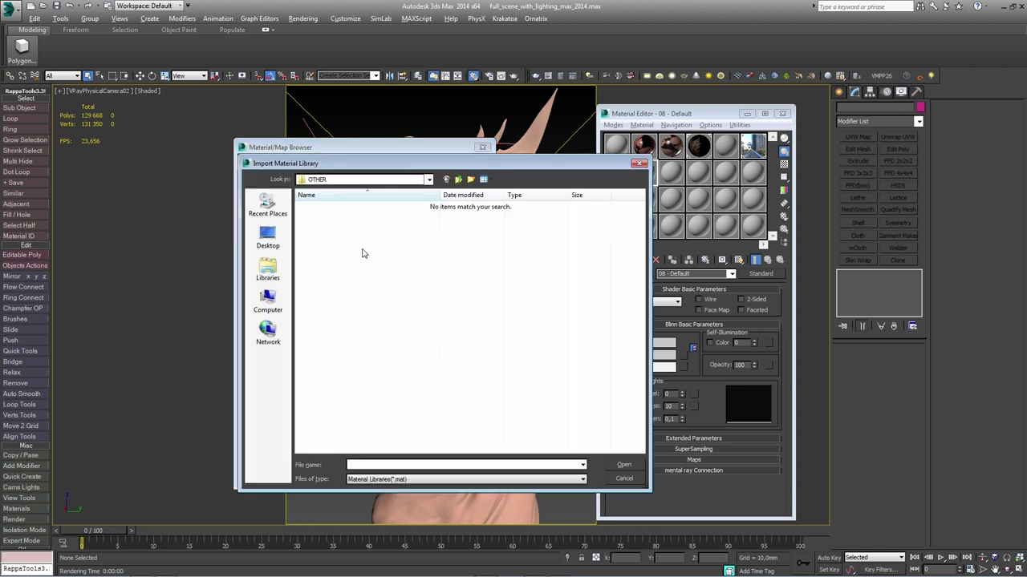
double_click(393, 313)
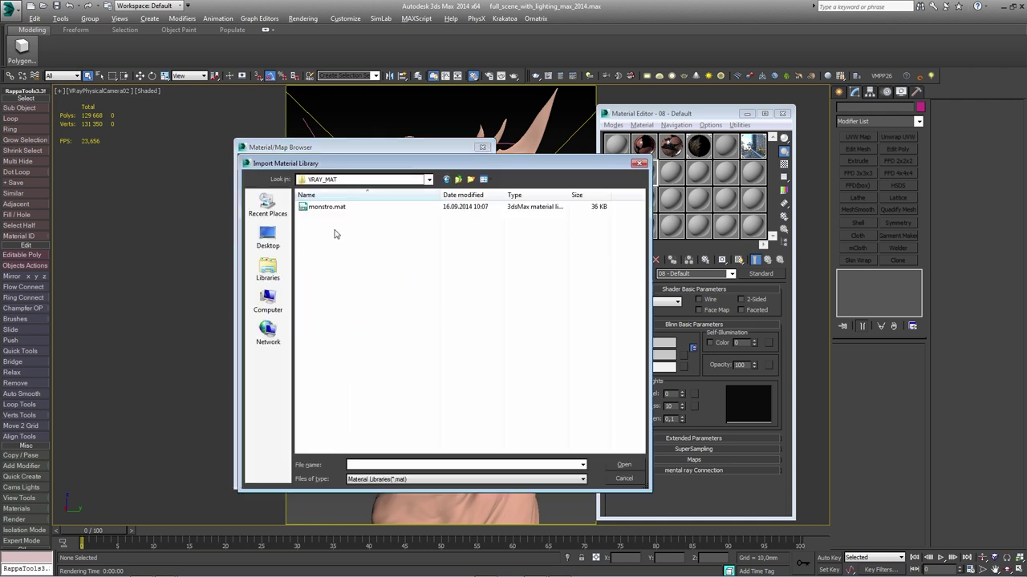
double_click(326, 206)
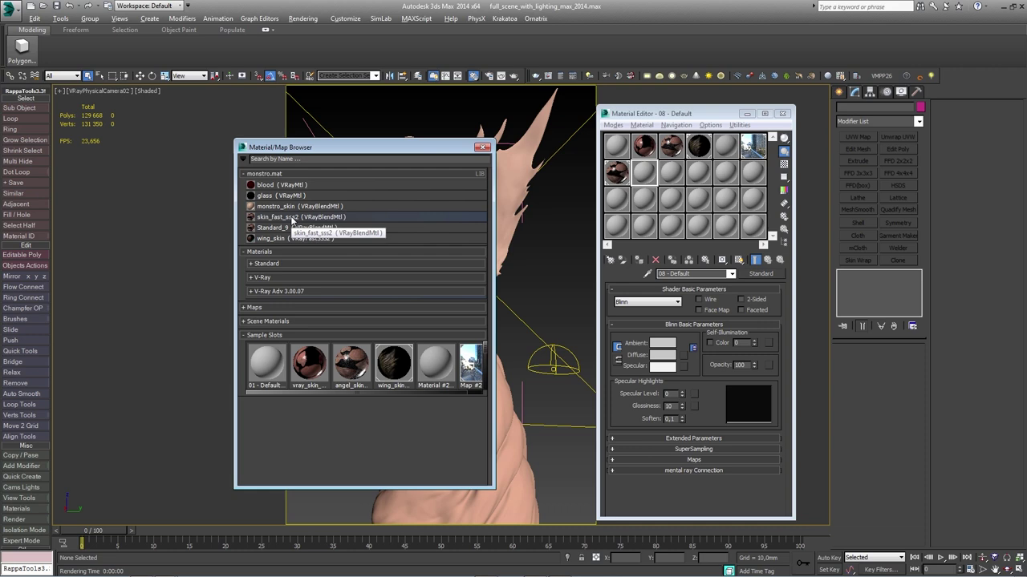
double_click(293, 223)
- Select the monster's torso, close the Material Editor, and open V-Ray render settings
left_click(453, 395)
key("m")
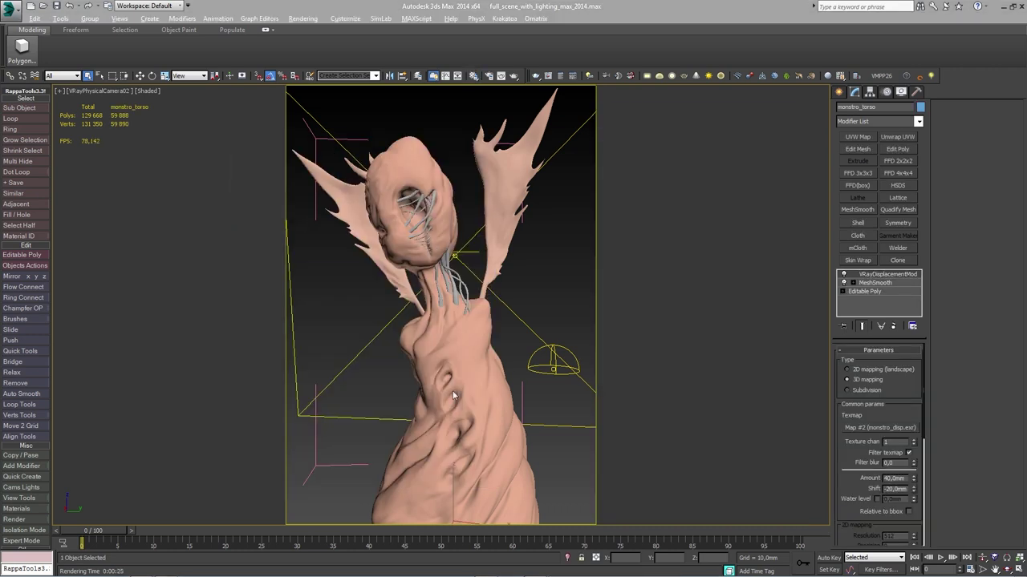
left_click(302, 17)
left_click(321, 46)
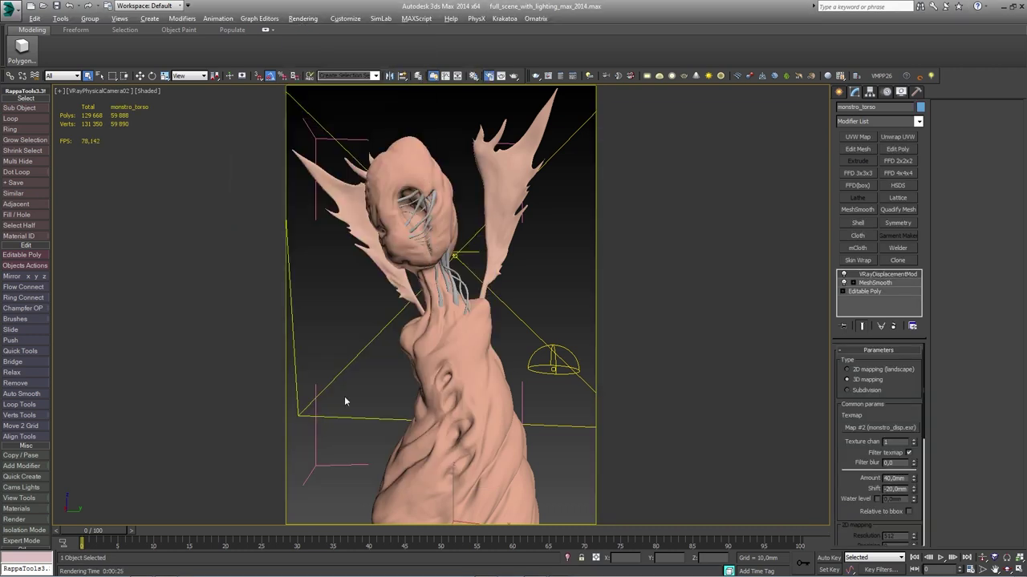
left_click(372, 50)
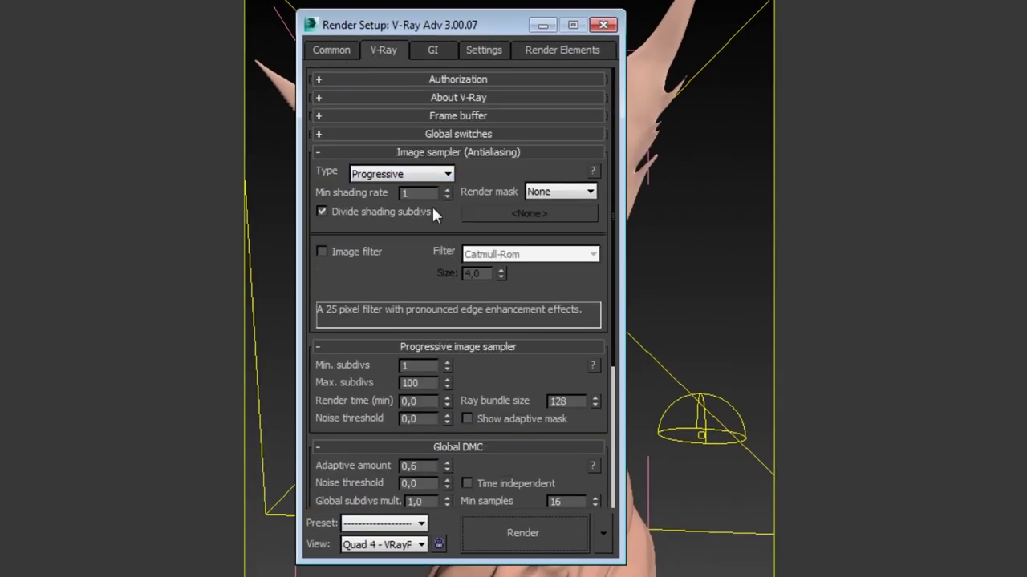
- Switch the V-Ray image sampler from Progressive to Adaptive and render the monster
left_click(425, 174)
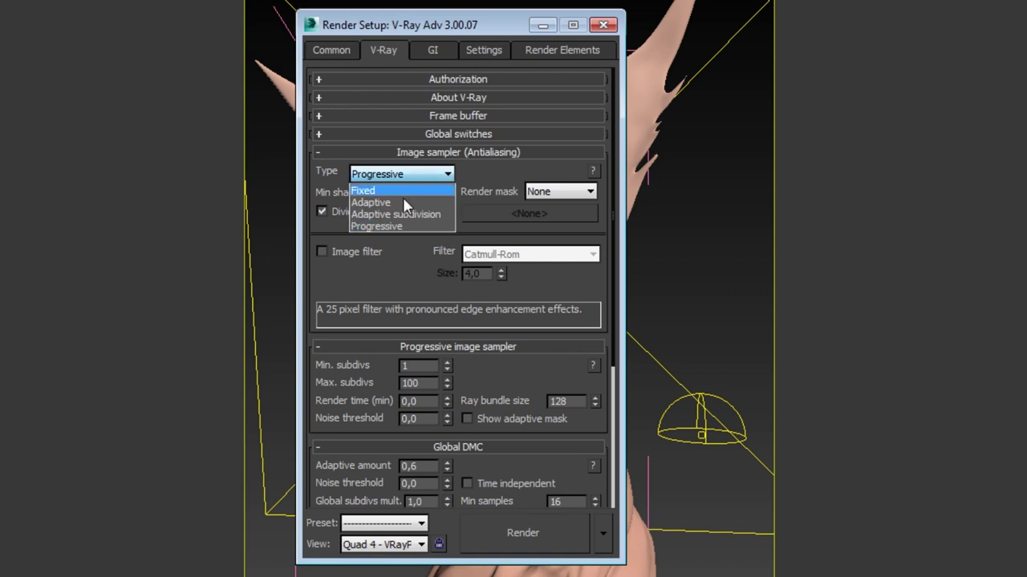
left_click(403, 202)
left_click(401, 174)
left_click(403, 224)
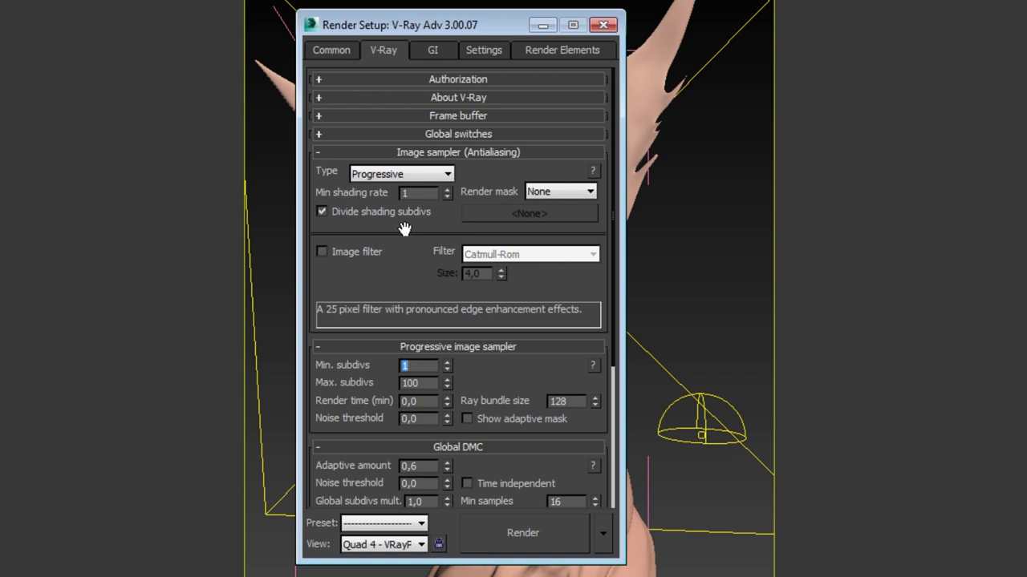
left_click(393, 174)
left_click(369, 201)
left_click(523, 533)
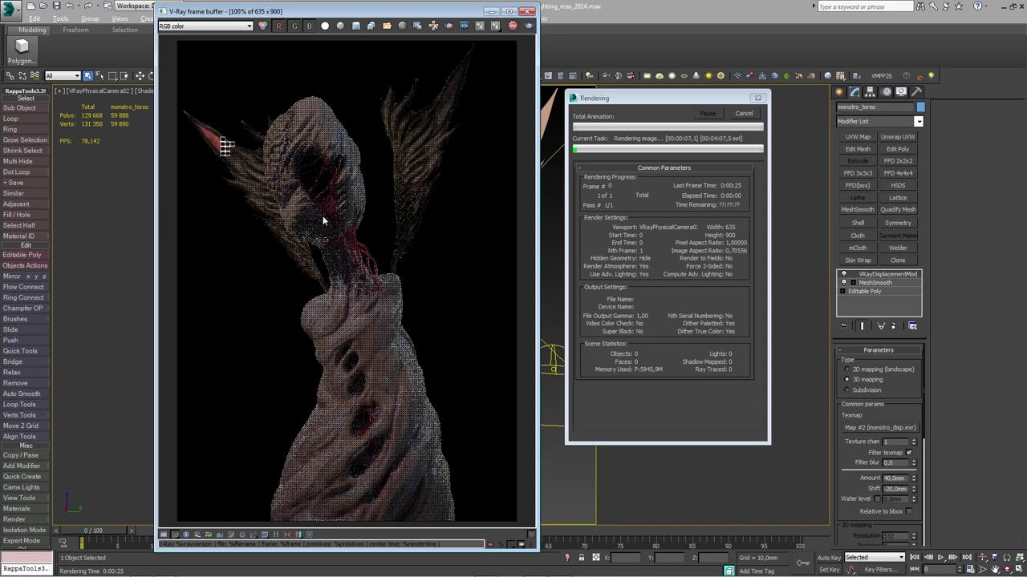
- Zoom the frame buffer briefly, then close it and start a new render with Shift+Q
scroll("up", 3)
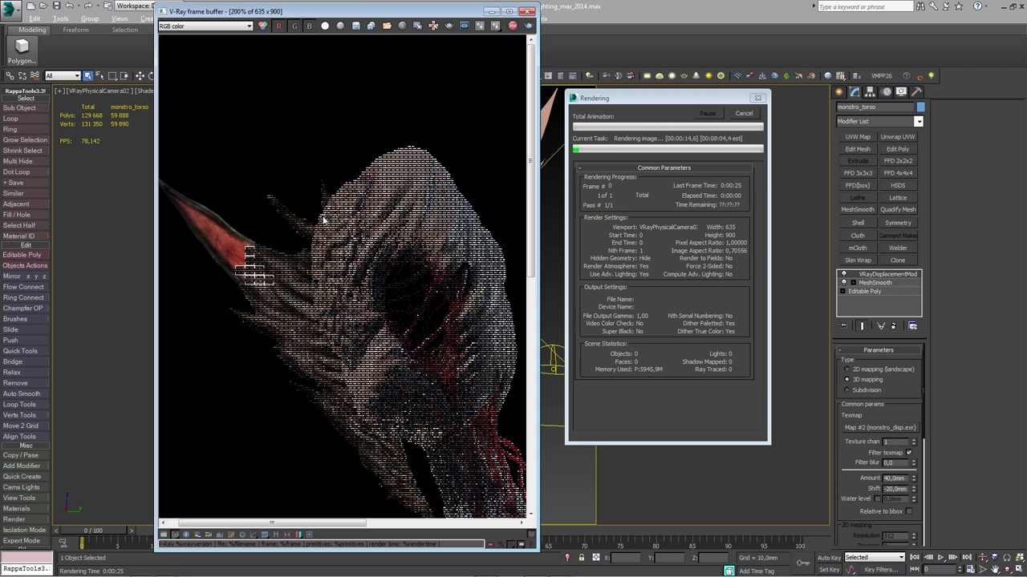
scroll("down", 3)
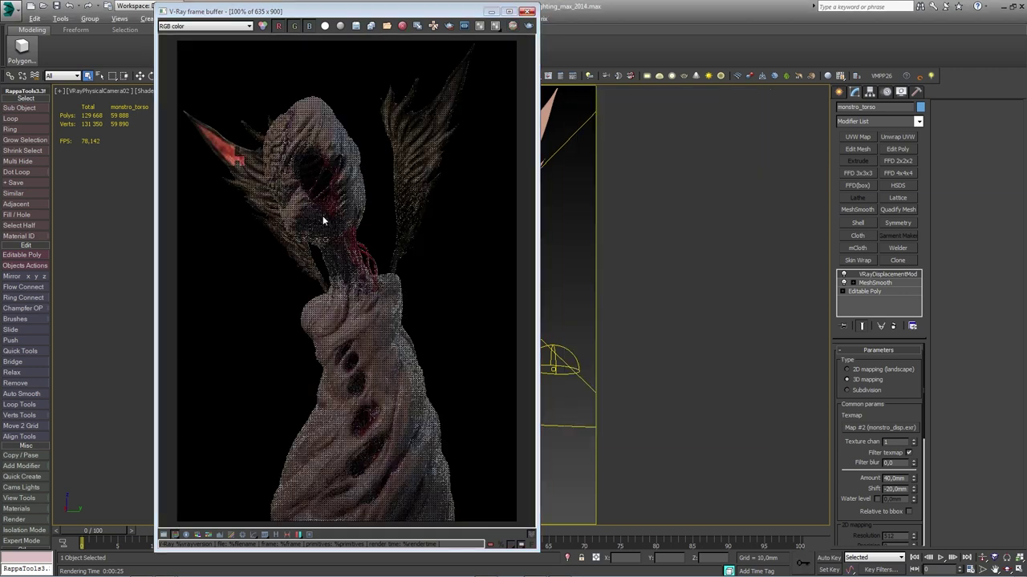
key("Escape")
key("shift+q")
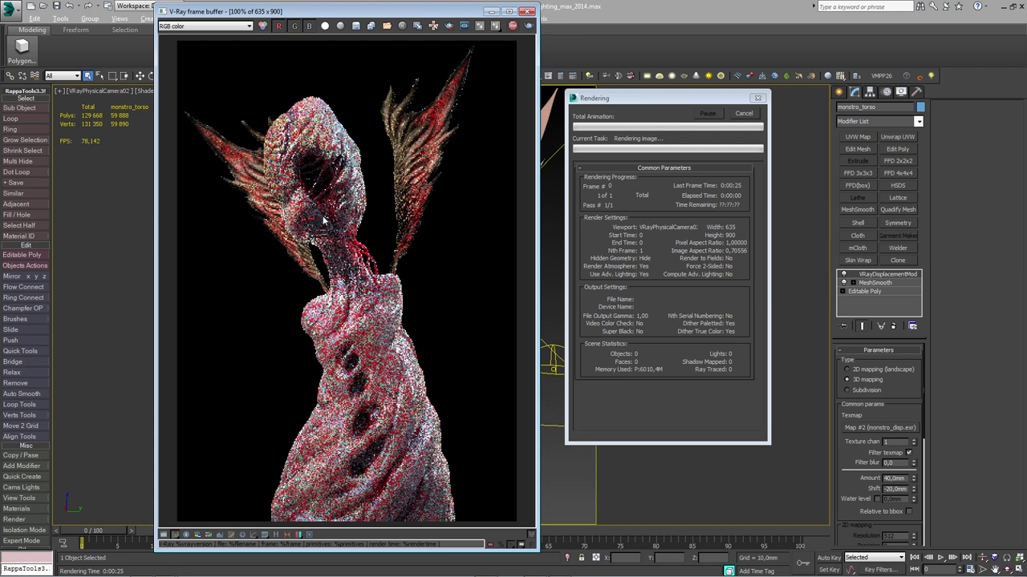
- Zoom and pan the progressing render over the head, torso and wings, then fit the whole image
scroll("up", 3)
left_click_drag(323, 221, 436, 461)
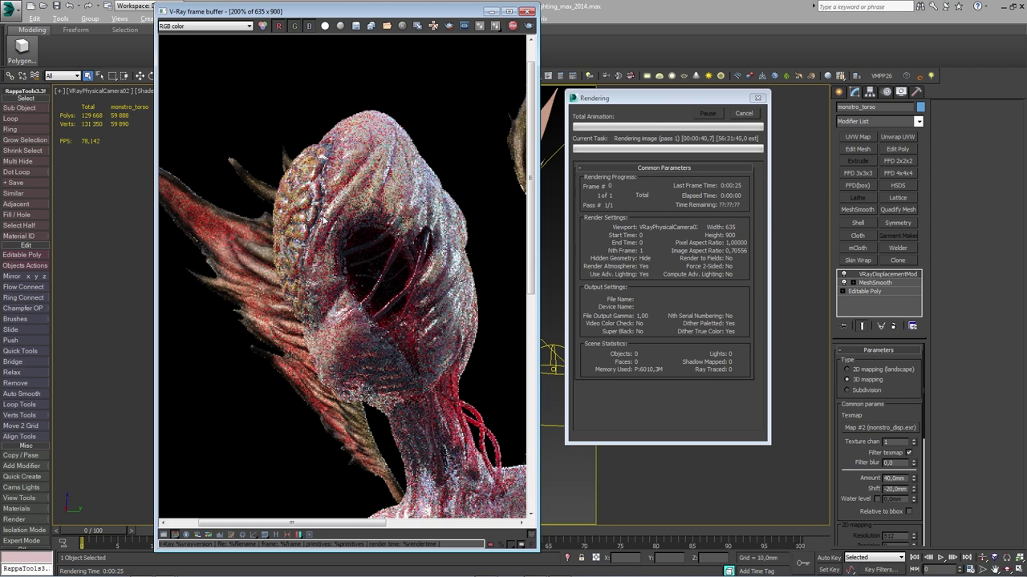
scroll("down", 3)
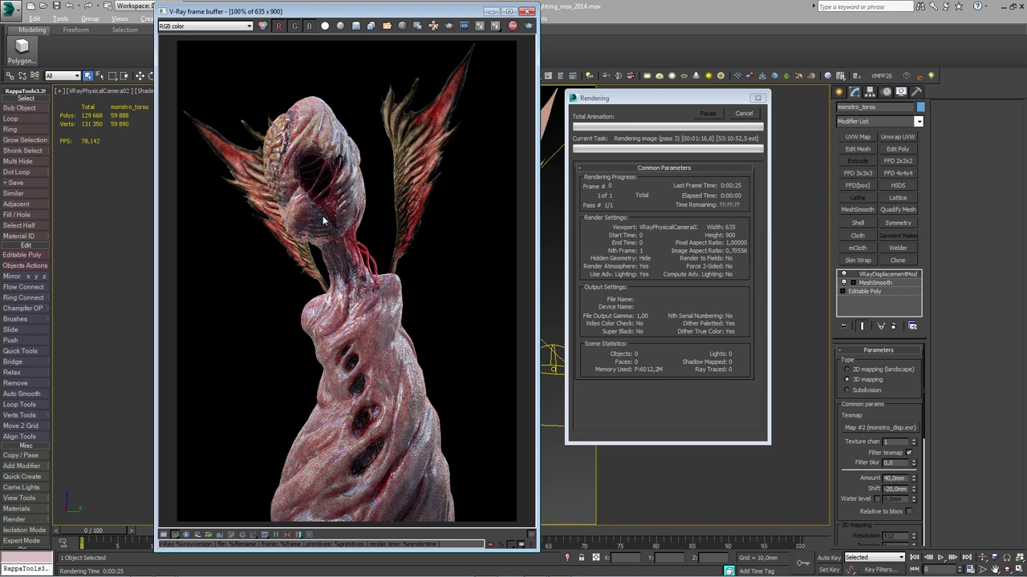
scroll("up", 3)
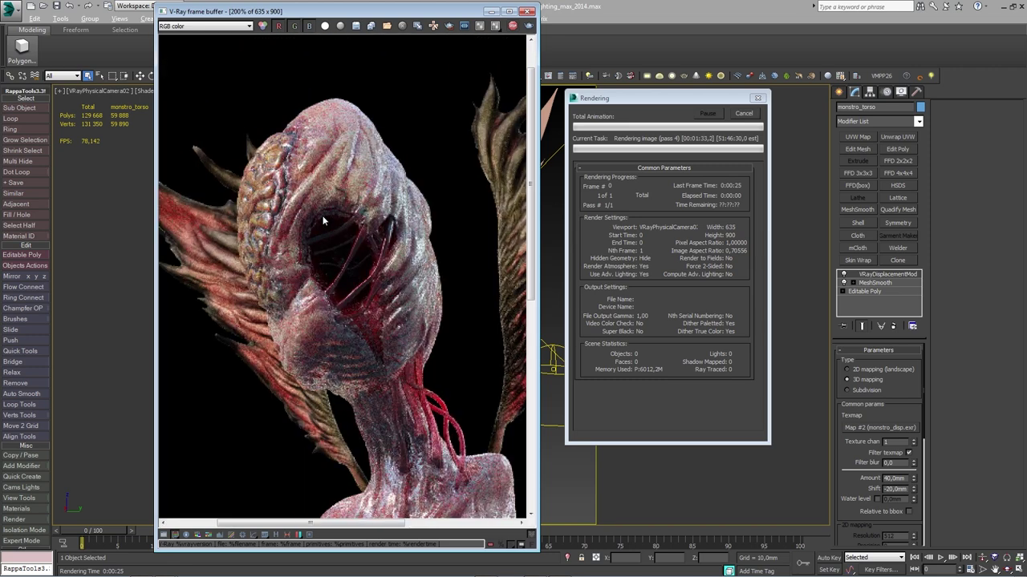
scroll("down", 3)
scroll("down", 3)
scroll("down", 3)
scroll("down", 3)
scroll("up", 3)
scroll("up", 3)
scroll("up", 3)
scroll("right", 3)
scroll("left", 3)
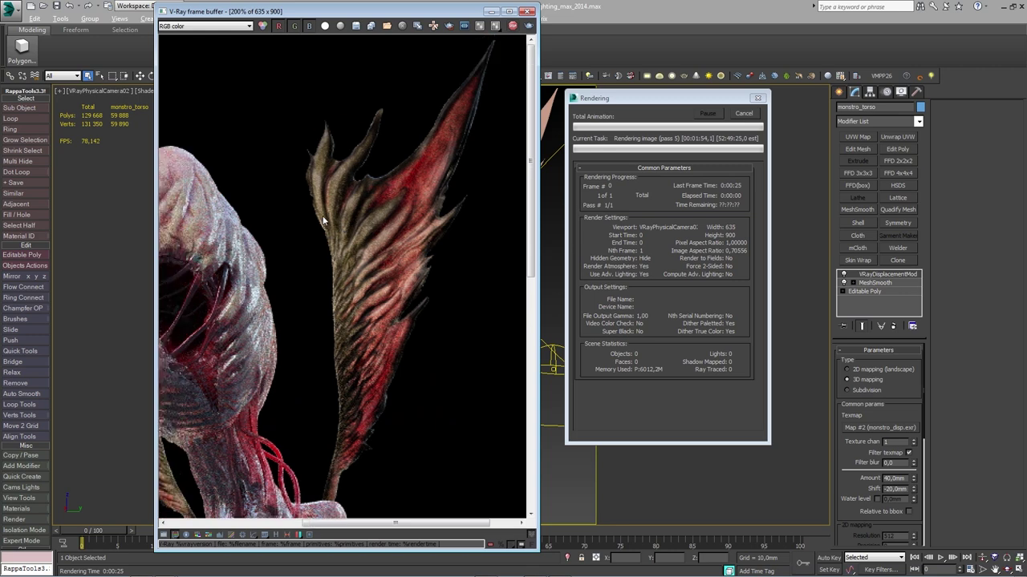
scroll("left", 3)
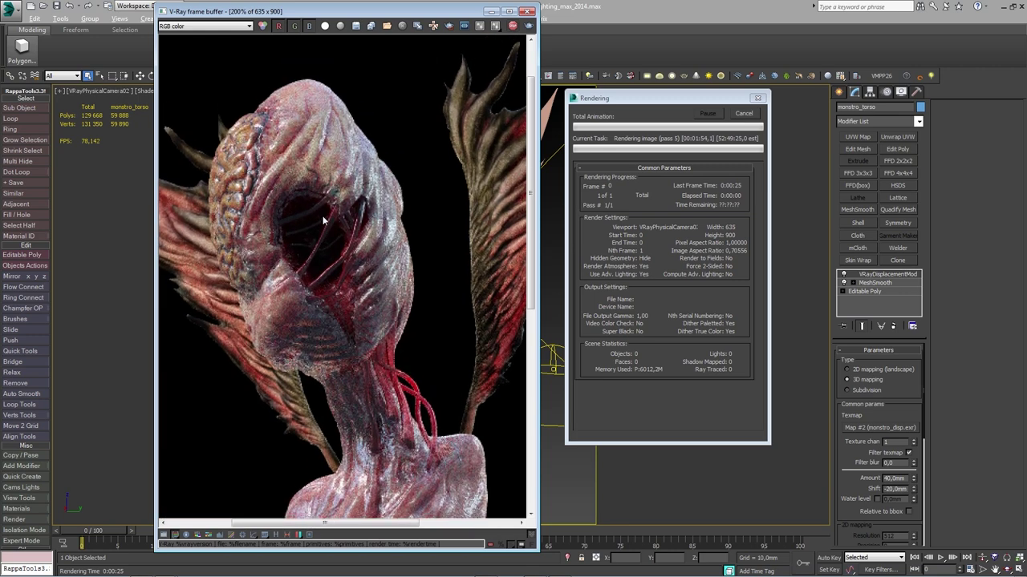
double_click(324, 220)
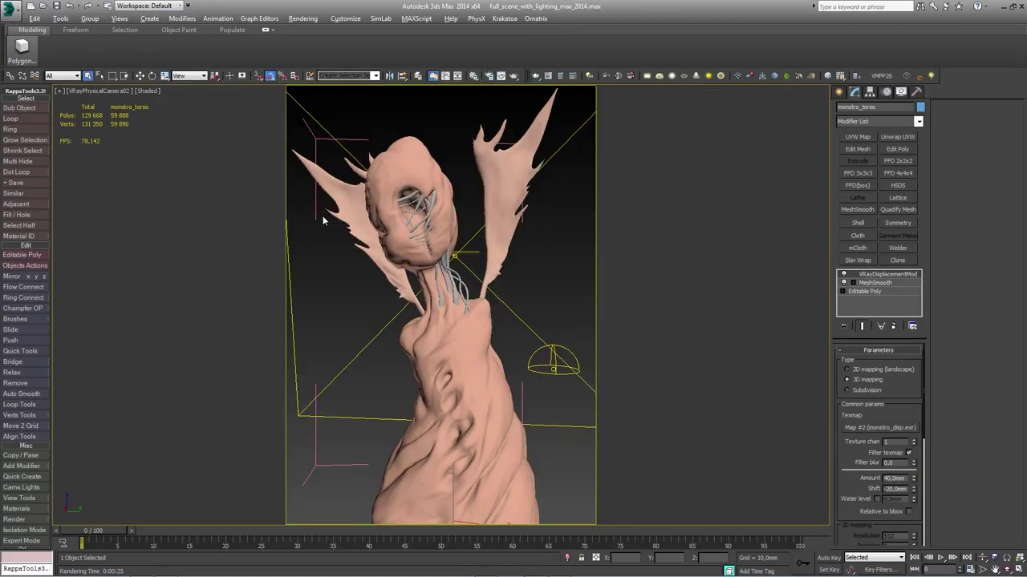
- In skin_fast_sss2, try Prepass-based illumination map multiple scattering, then revert to Raytraced
key("m")
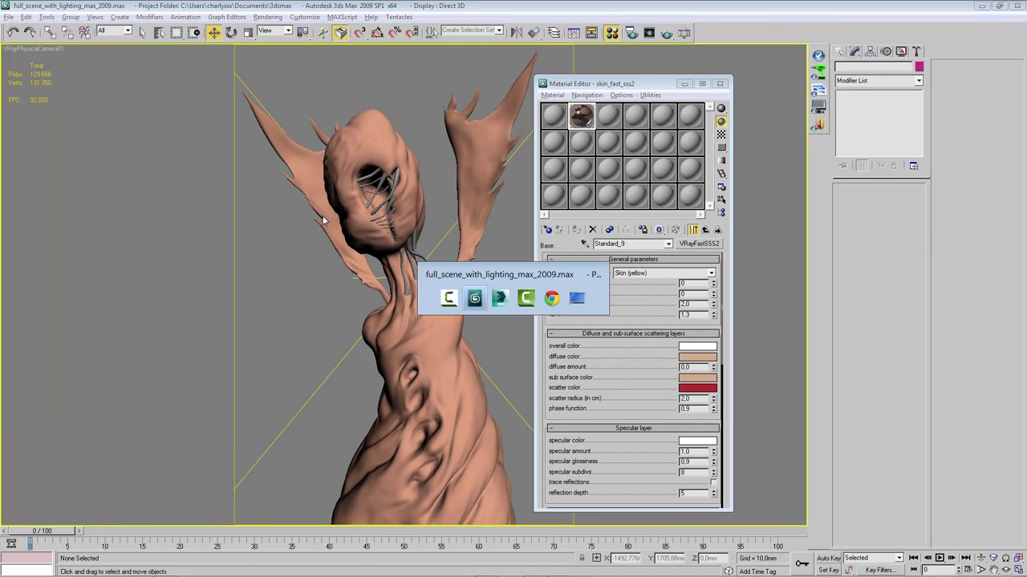
left_click(702, 342)
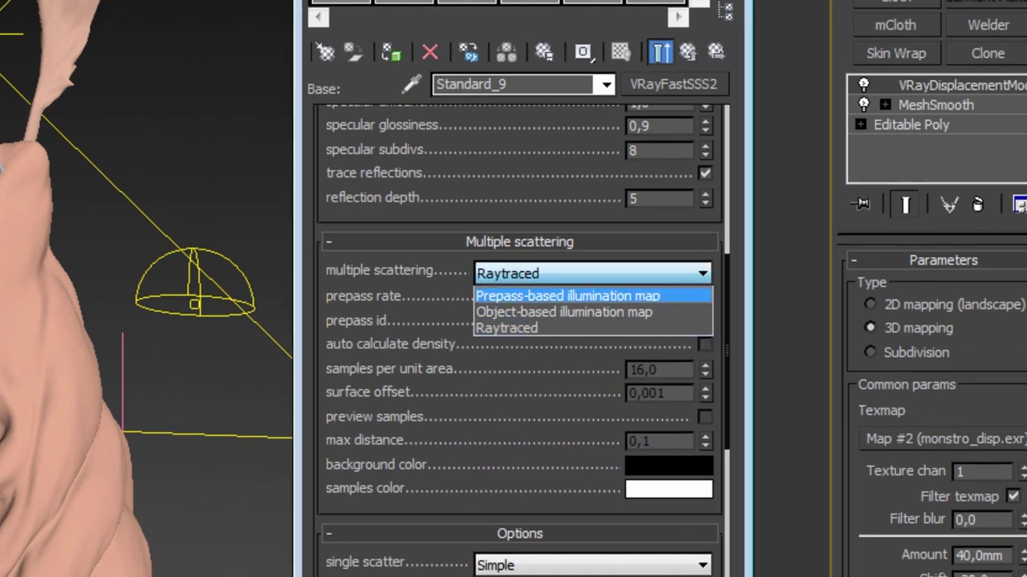
left_click(568, 296)
left_click(703, 273)
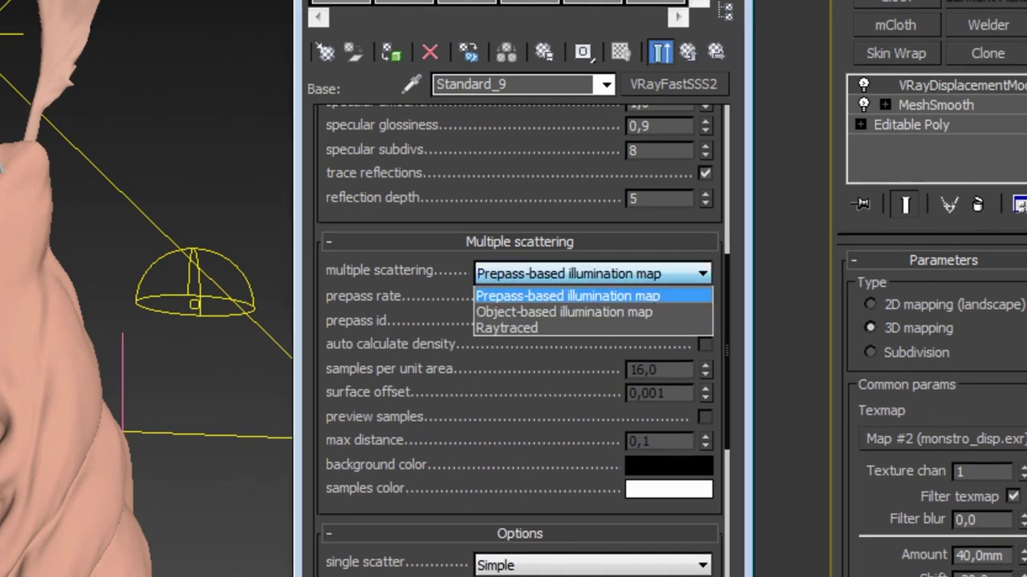
left_click(514, 330)
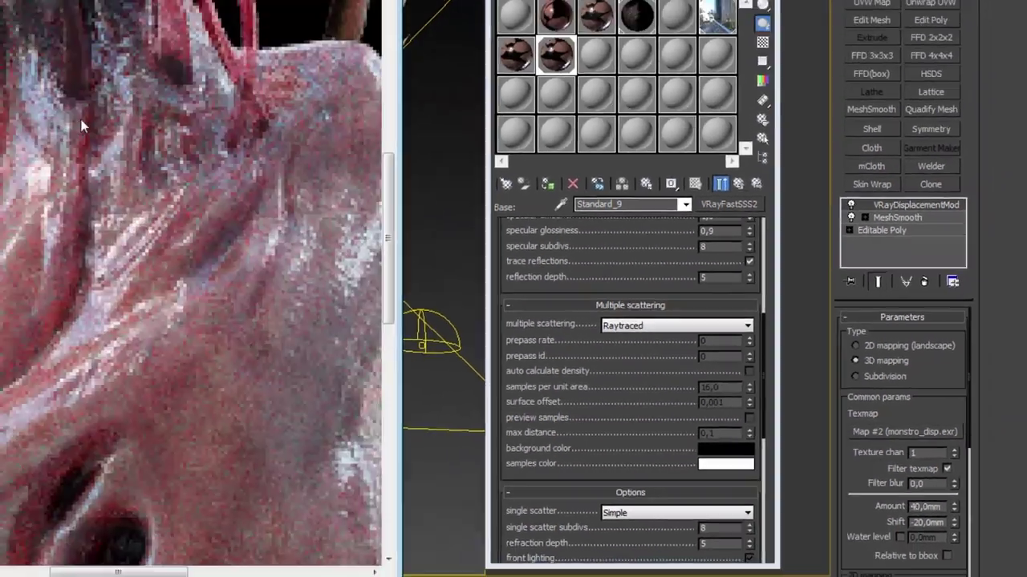
- Zoom the frame buffer to 400% to inspect the new skin render's detail
scroll("up", 3)
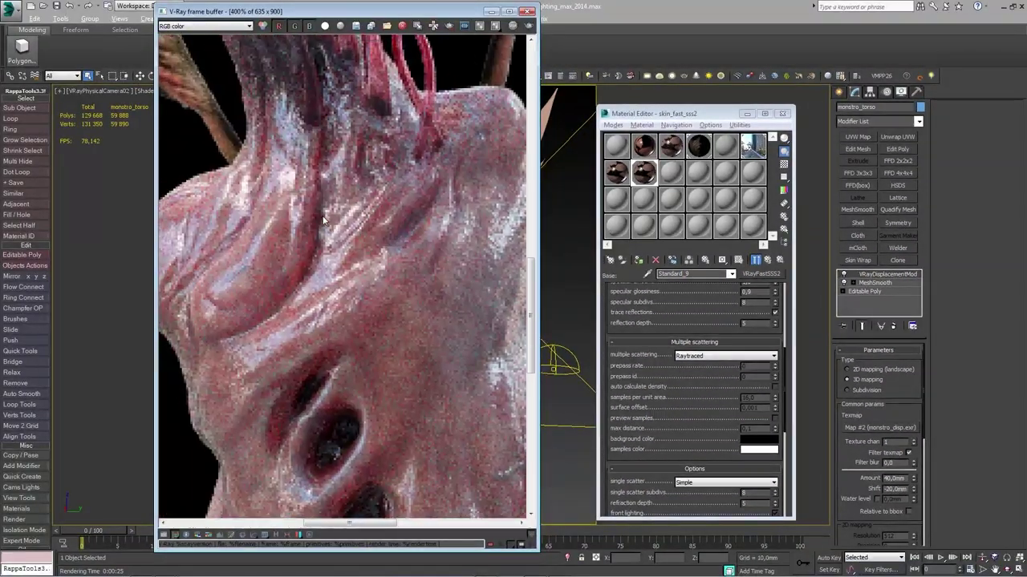
left_click_drag(323, 221, 322, 215)
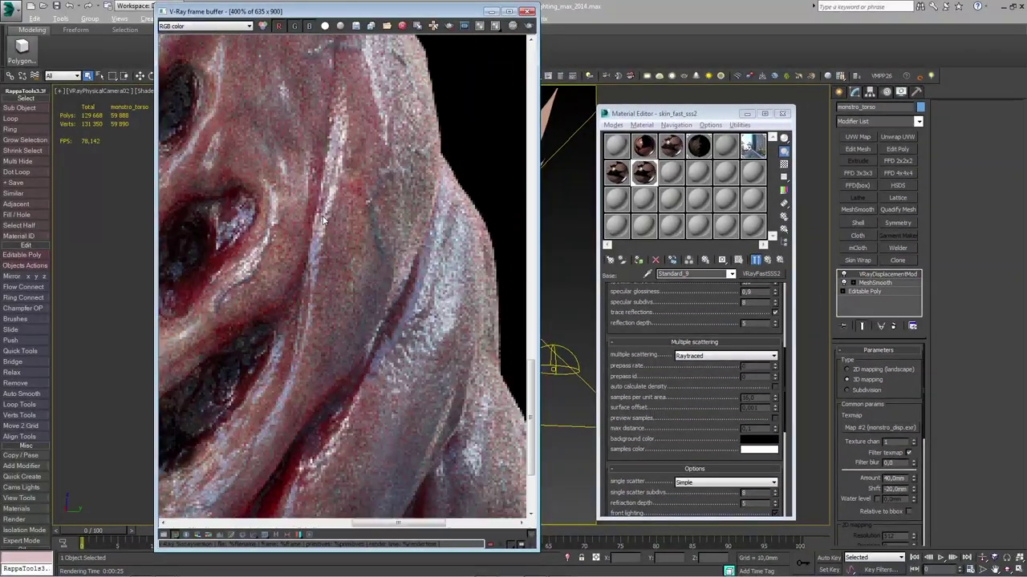
double_click(322, 216)
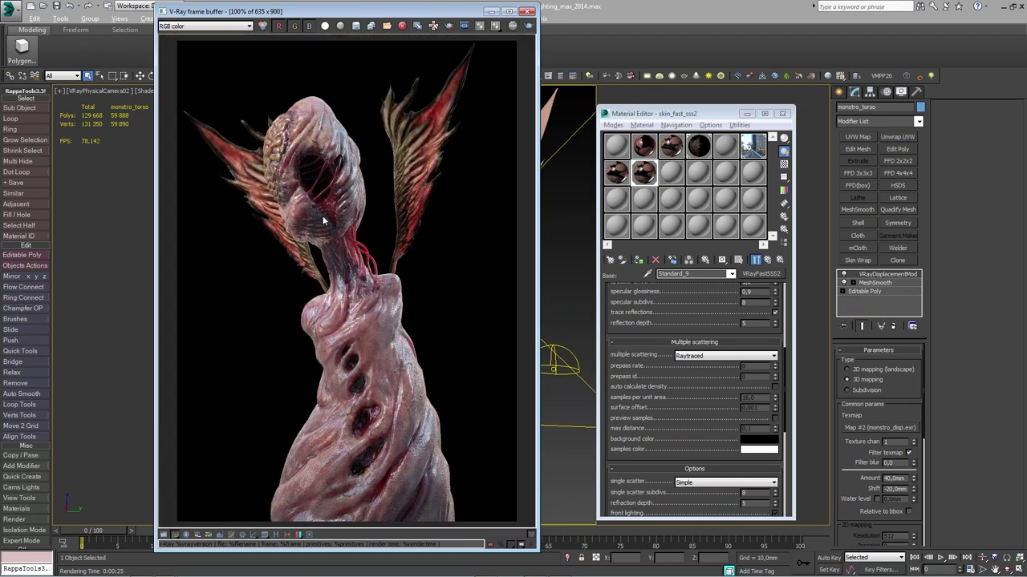
scroll("up", 3)
scroll("up", 3)
scroll("down", 3)
scroll("up", 3)
scroll("down", 3)
scroll("down", 3)
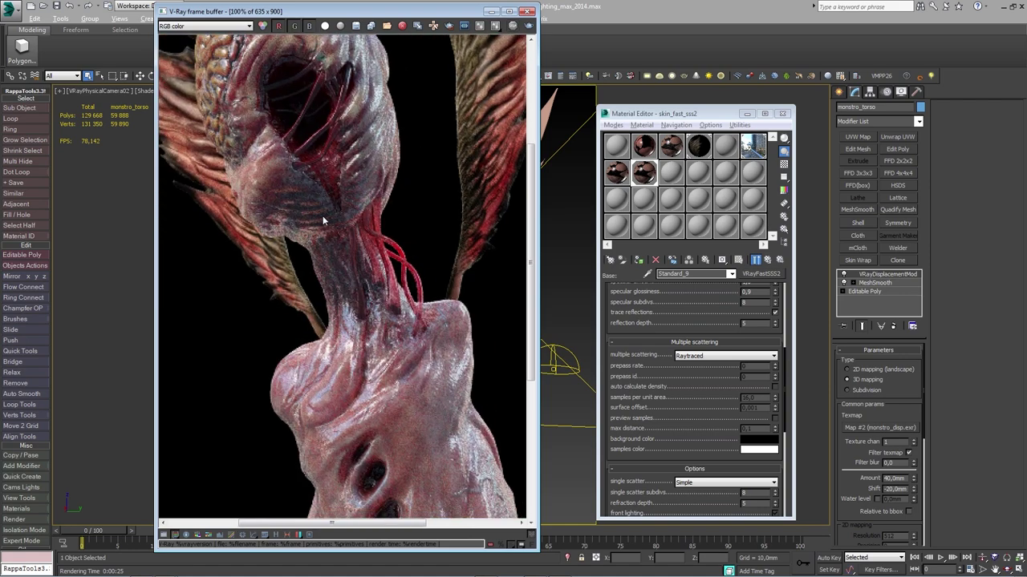
scroll("down", 3)
scroll("up", 3)
- Compare against the 3ds Max 2009 render, then return to 3ds Max 2014
key("alt+Tab")
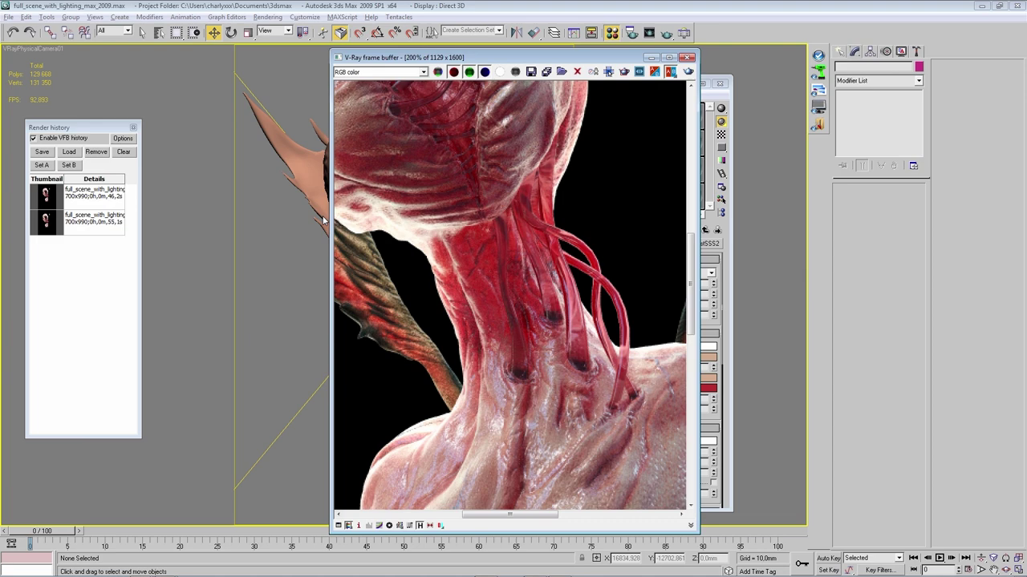
key("alt+Tab")
scroll("up", 3)
scroll("down", 3)
scroll("up", 3)
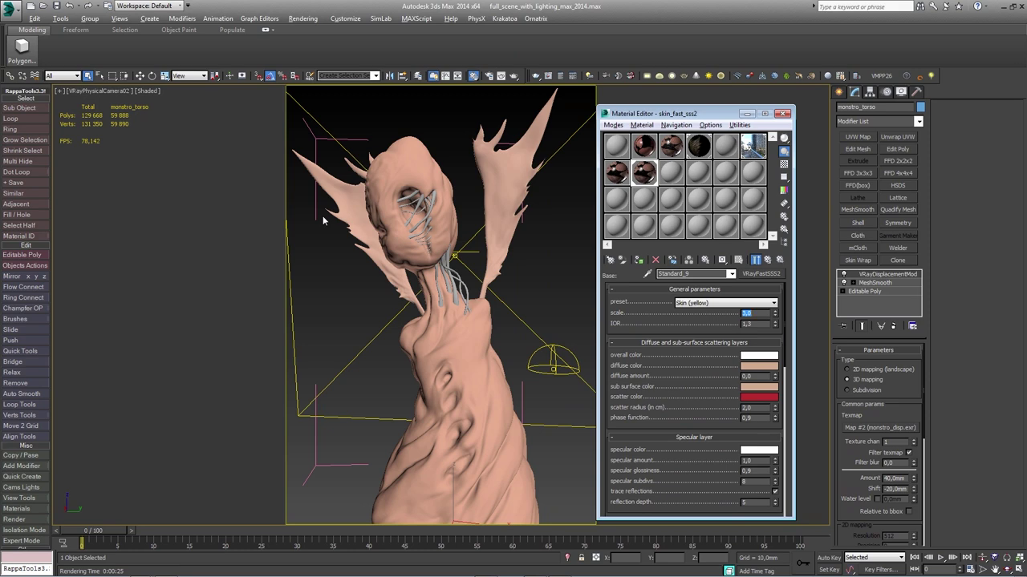
- Render the monster with scatter radius 2,0, inspect it, then switch to 3ds Max 2009 to compare
key("m")
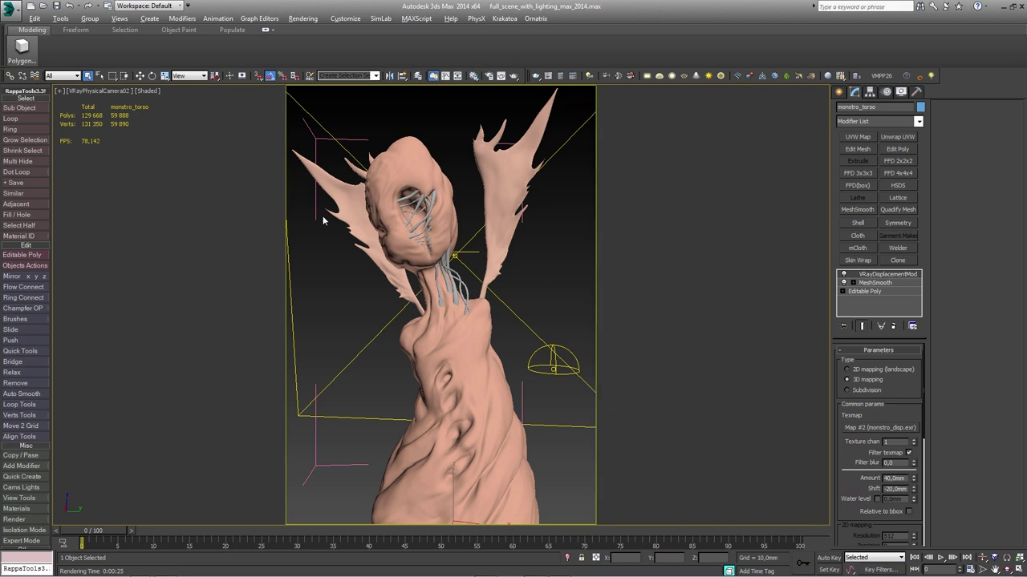
key("shift+q")
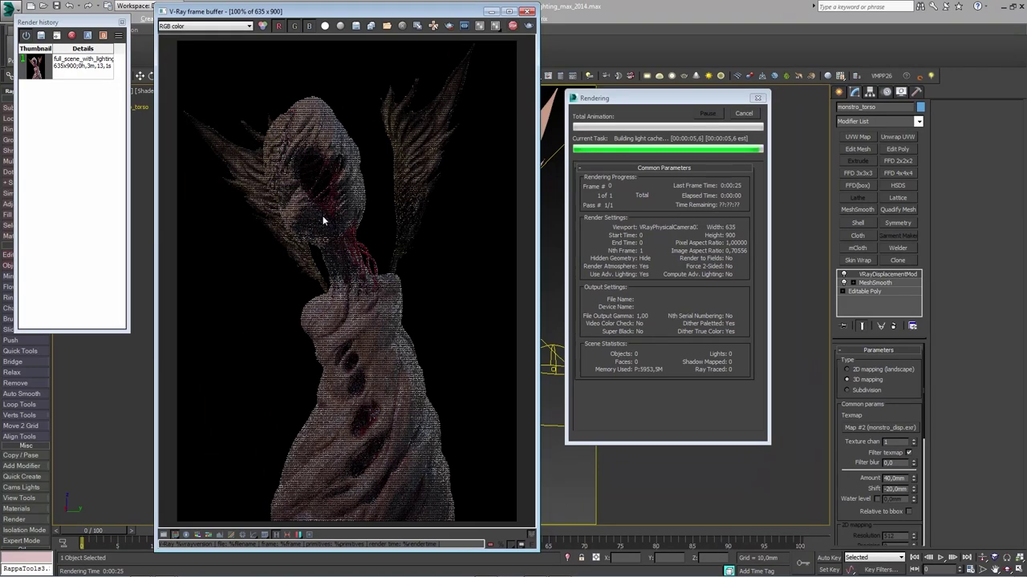
scroll("up", 3)
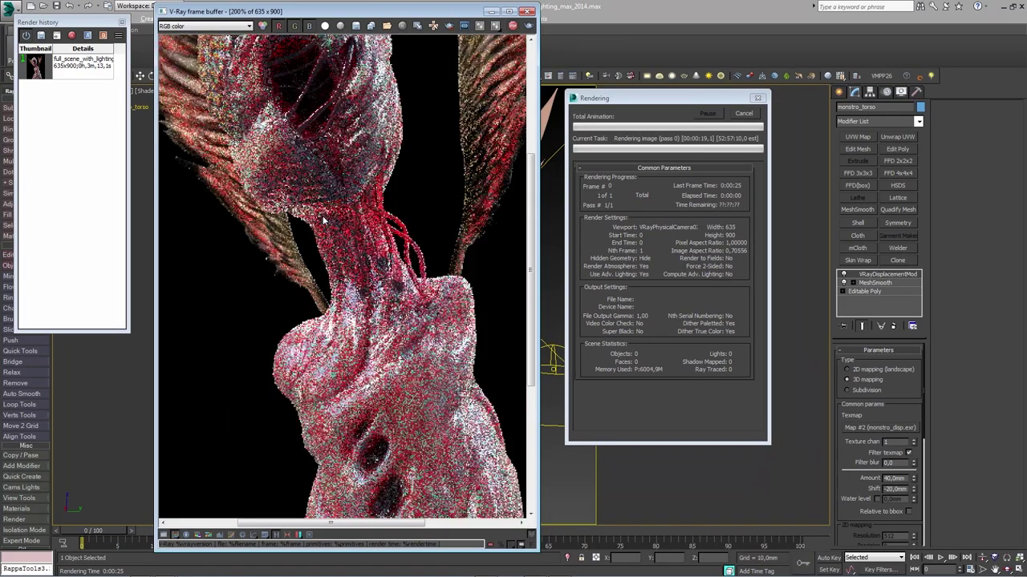
left_click_drag(323, 221, 324, 220)
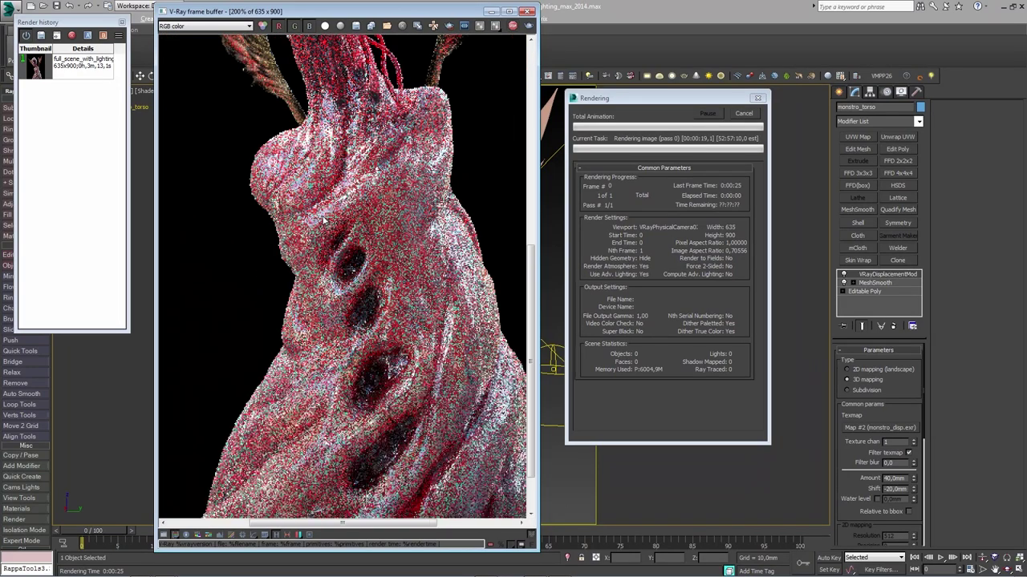
scroll("down", 3)
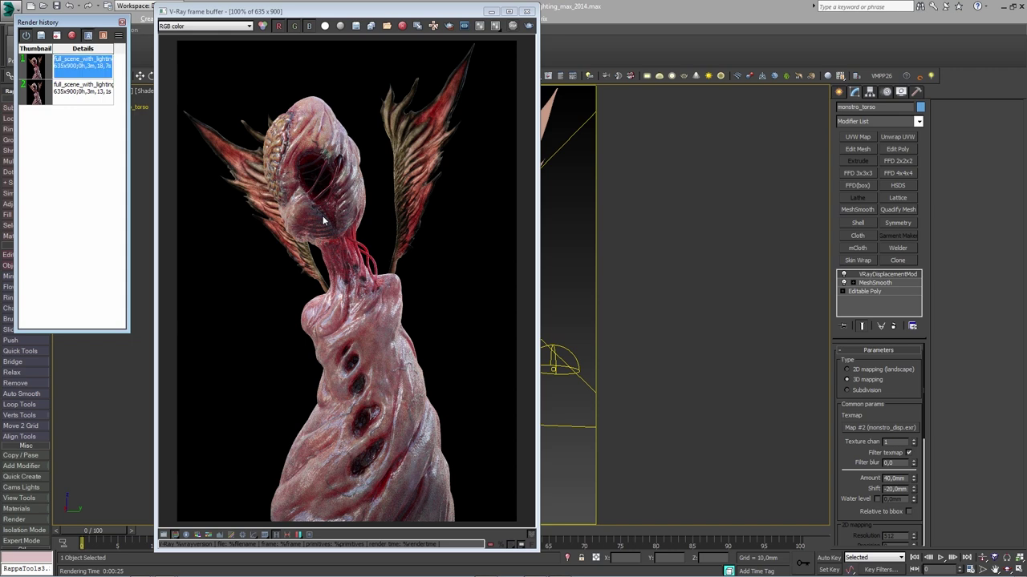
scroll("up", 3)
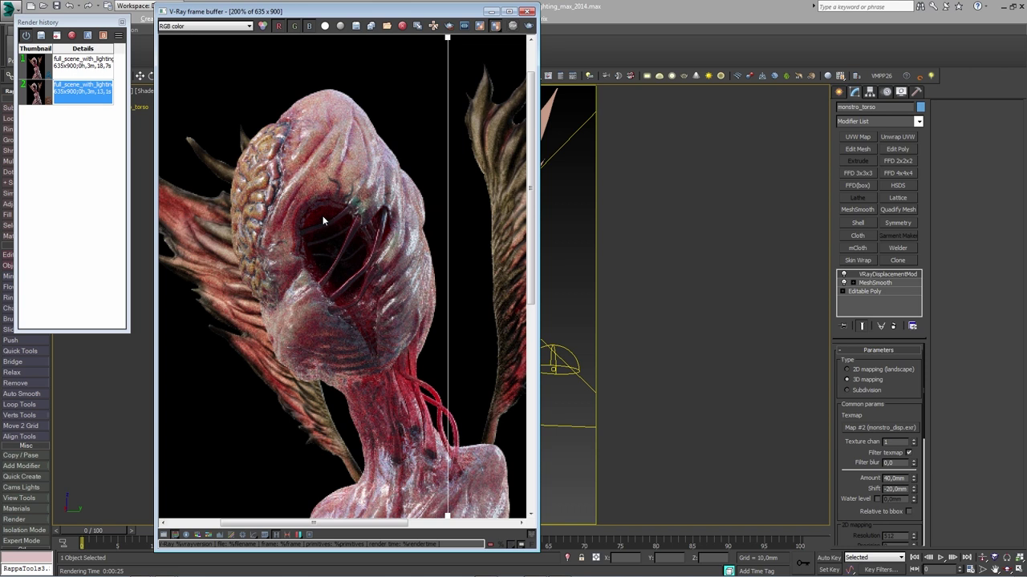
key("alt+Tab")
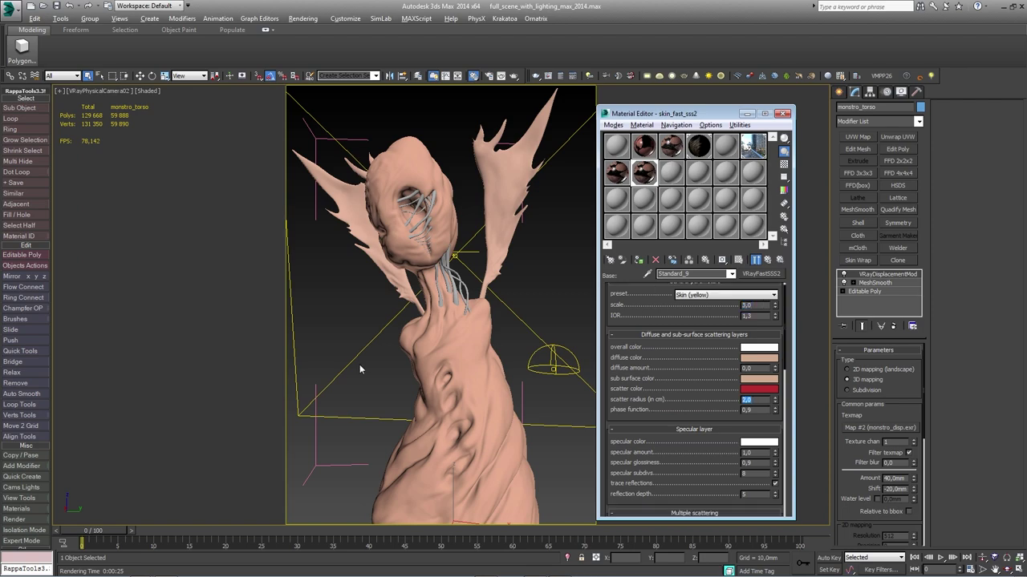
- Set the skin material's scatter radius to 5,0
double_click(754, 399)
type("5")
key("Return")
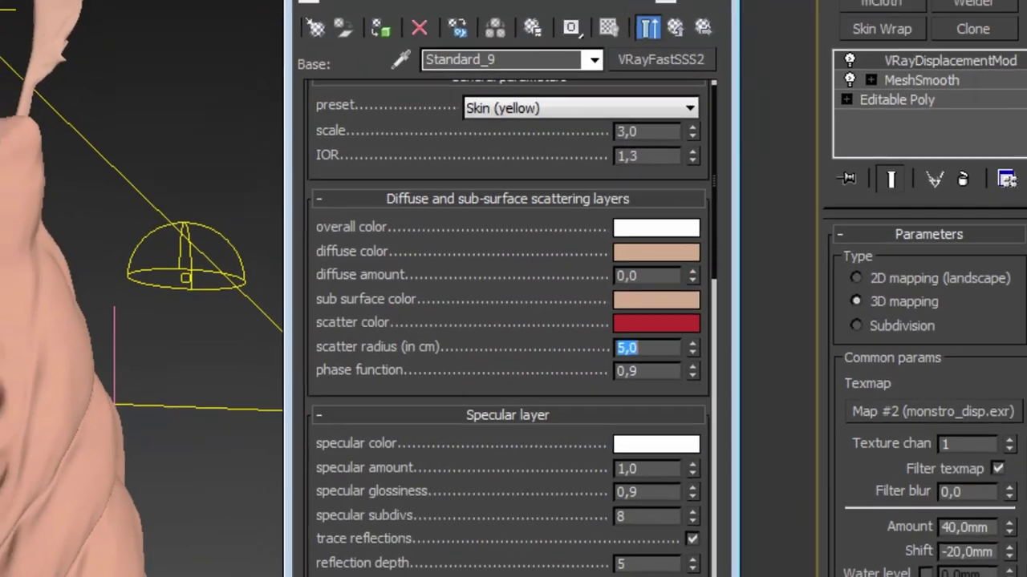
- Render the creature with the larger scatter radius and inspect the result
key("shift+q")
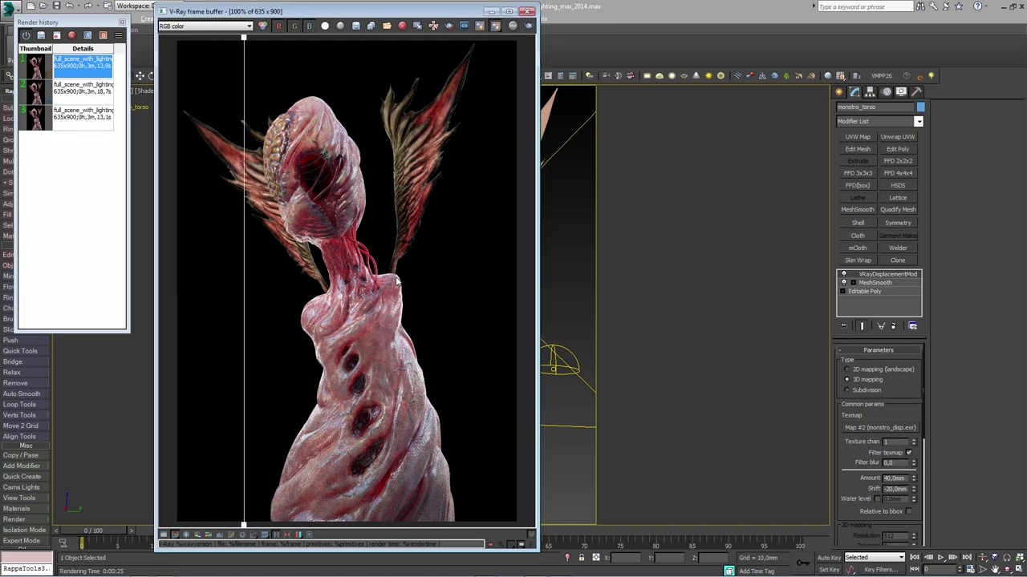
scroll("up", 3)
scroll("down", 3)
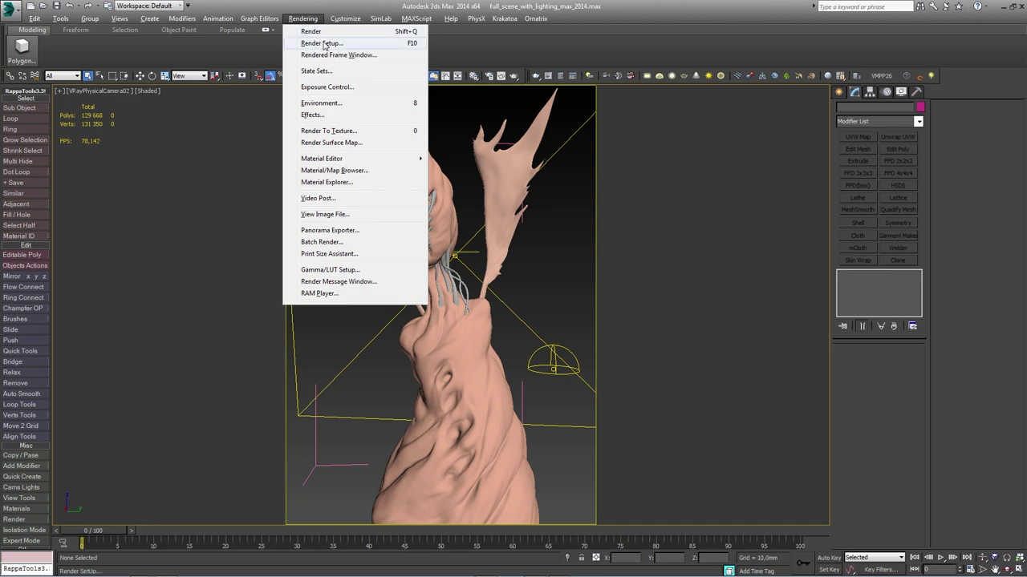
left_click(337, 50)
double_click(406, 332)
type("1600")
key("Return")
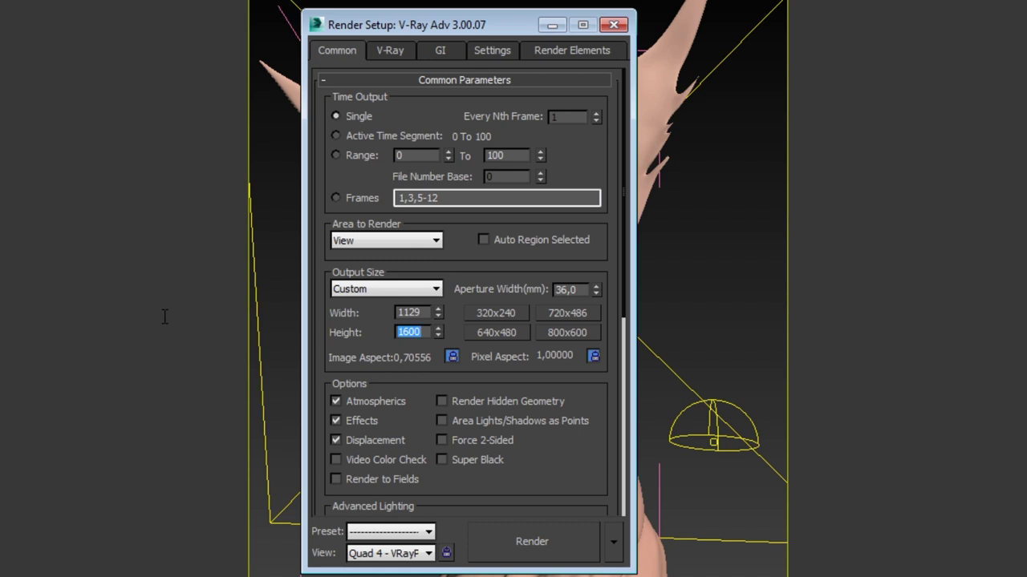
left_click(403, 49)
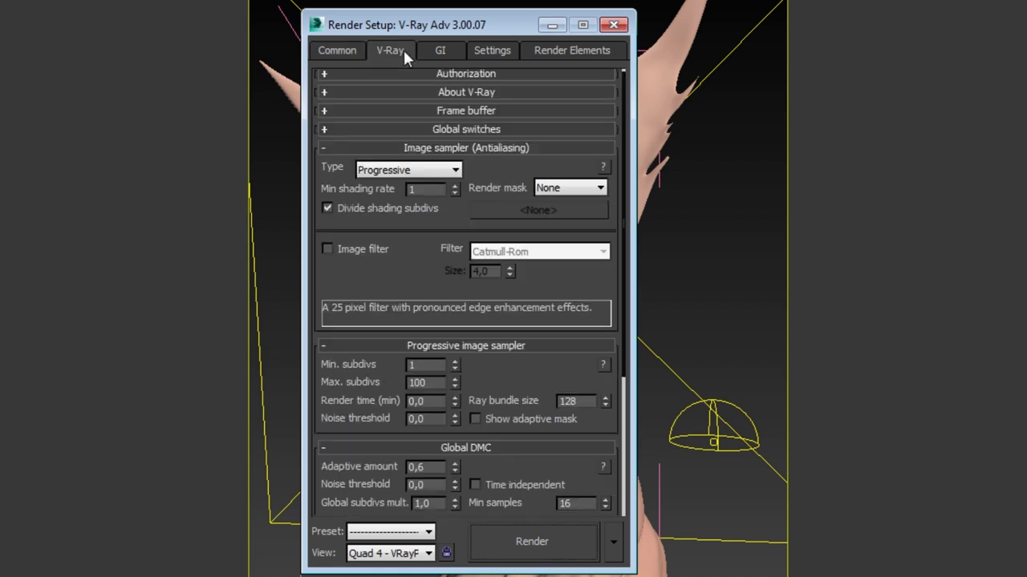
left_click(375, 172)
left_click(377, 220)
key("Tab")
type("2")
scroll("up", 3)
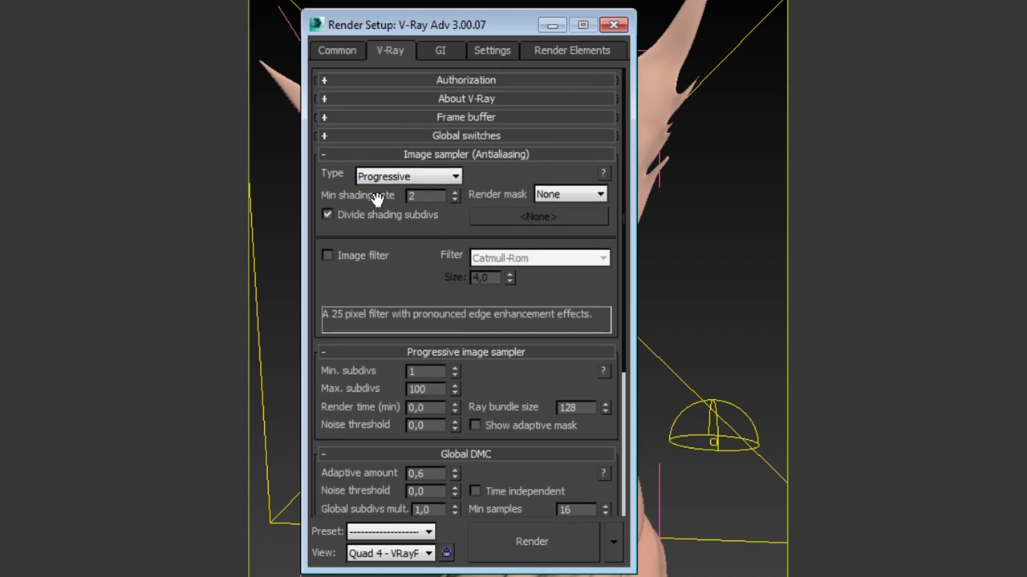
left_click_drag(413, 252, 481, 201)
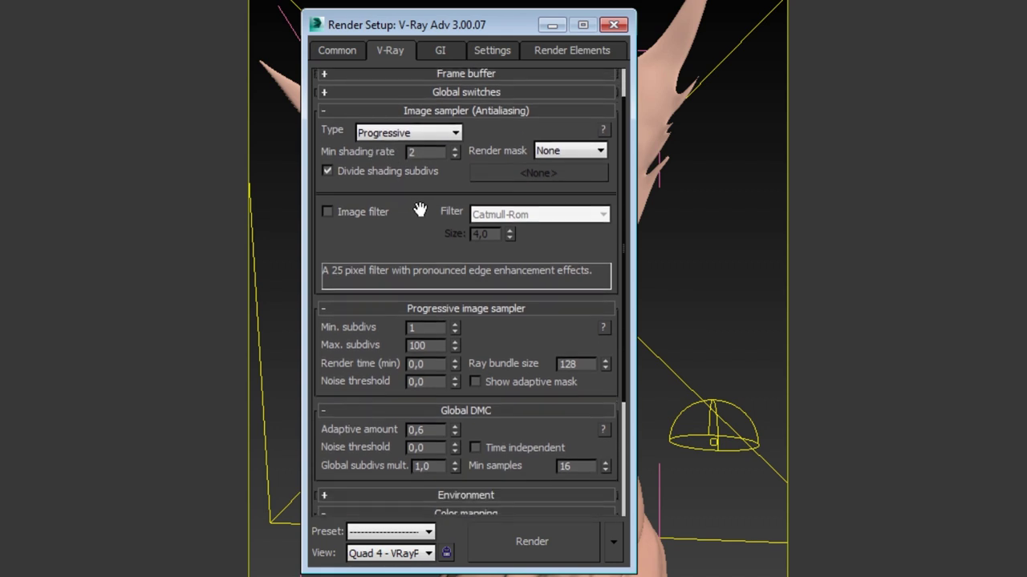
left_click(438, 354)
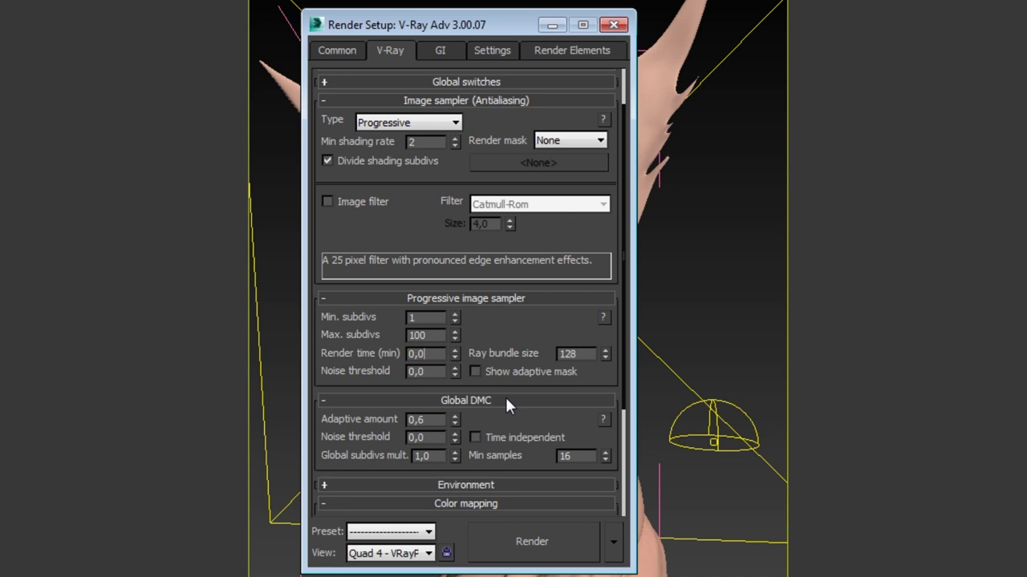
scroll("down", 3)
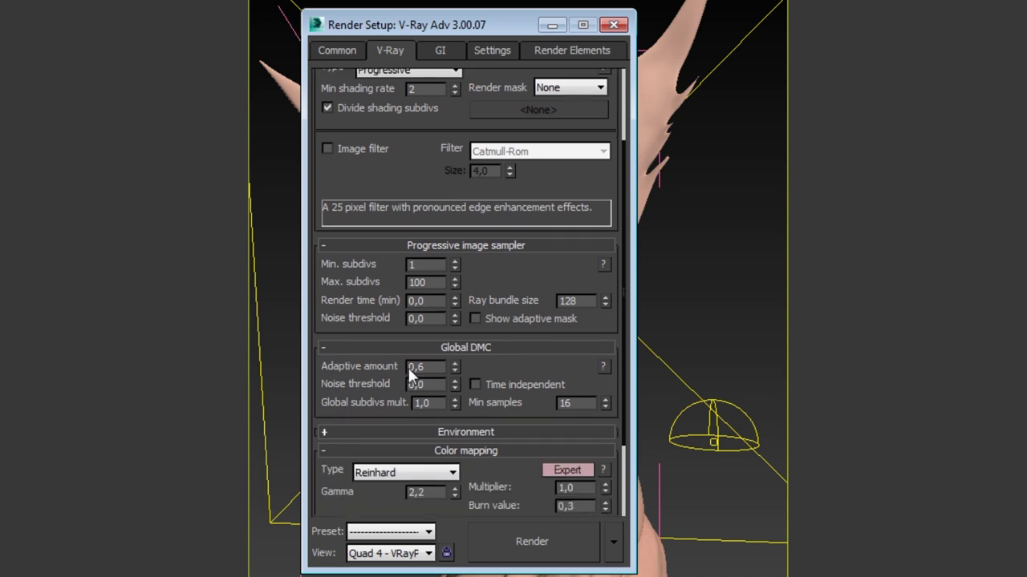
double_click(425, 368)
scroll("down", 3)
scroll("up", 3)
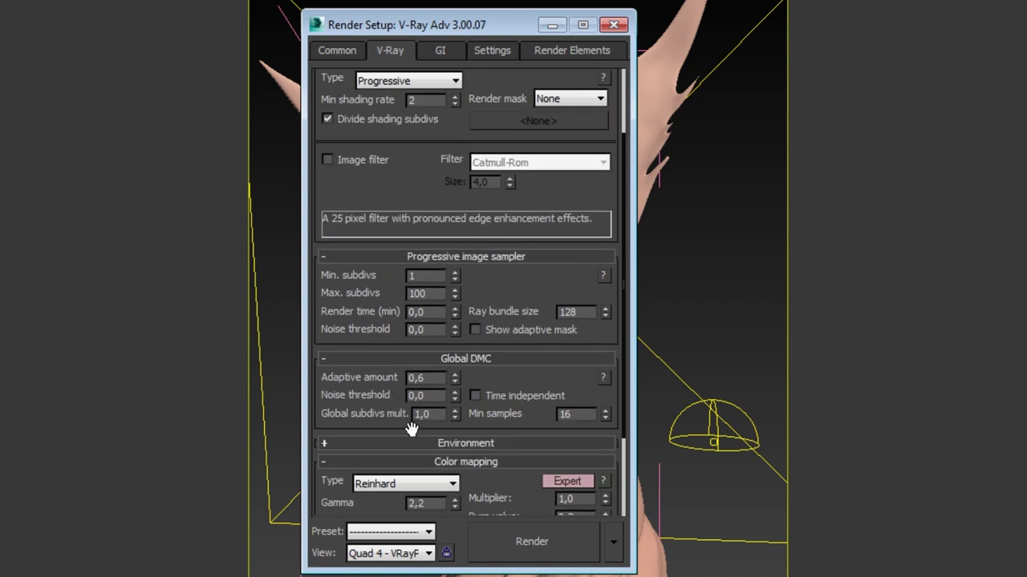
key("ctrl+Tab")
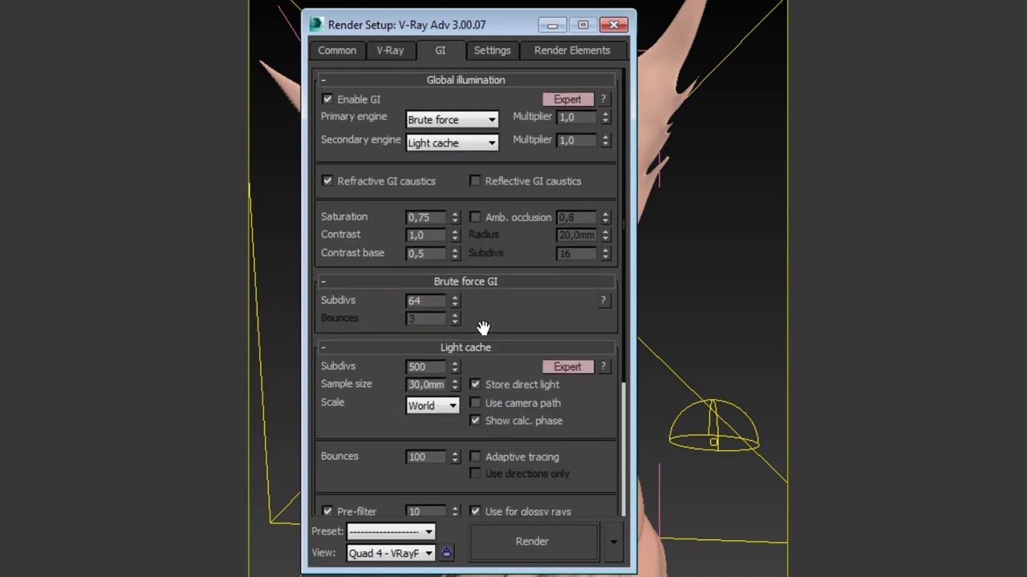
left_click_drag(484, 327, 476, 266)
scroll("down", 3)
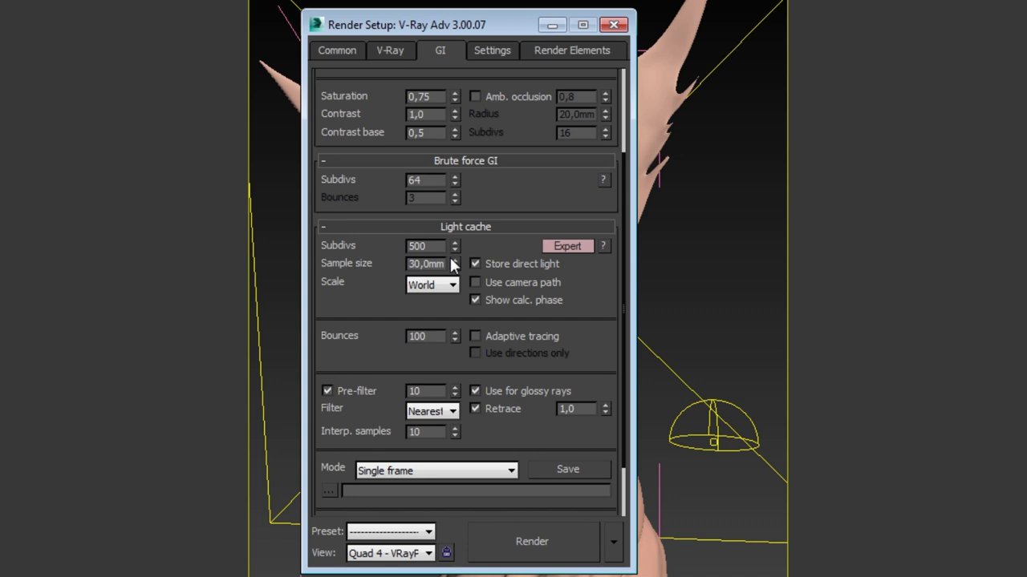
left_click(390, 50)
left_click_drag(385, 227, 393, 325)
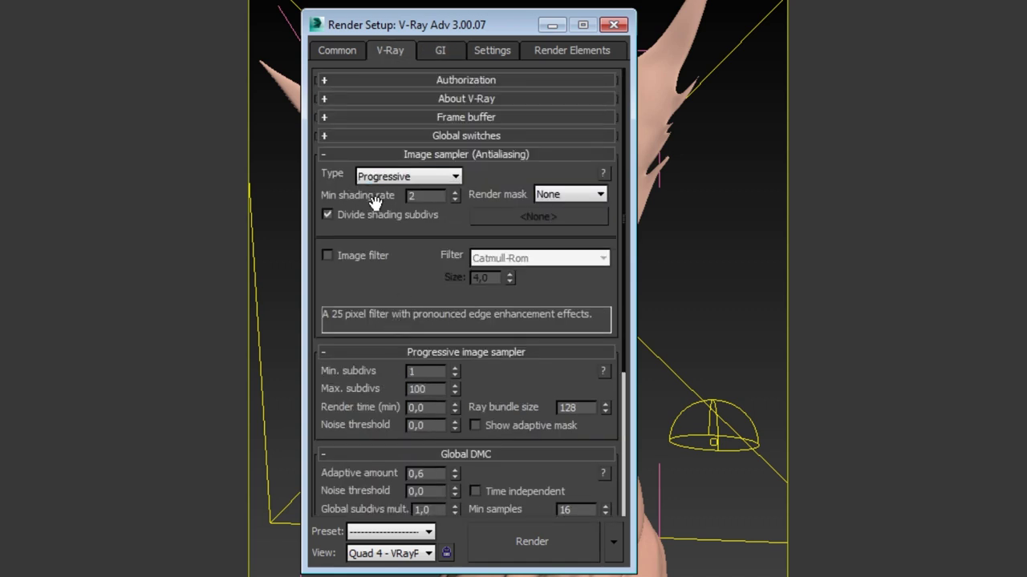
double_click(429, 198)
type("1")
key("Return")
- Check the sss light's shadow subdivs in the V-Ray Light Lister, then close it
type("2")
right_click(641, 286)
left_click(725, 400)
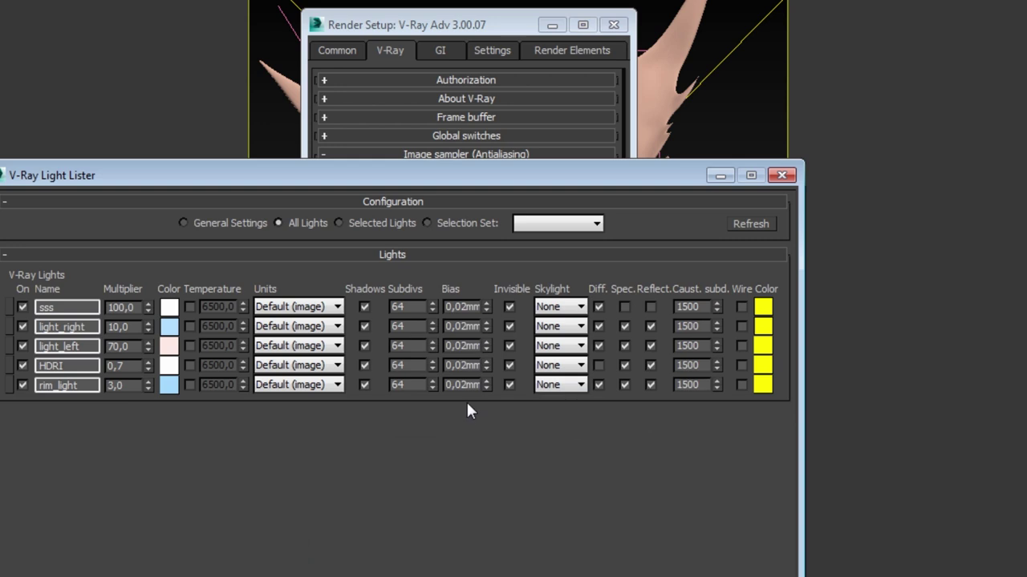
double_click(399, 305)
key("Escape")
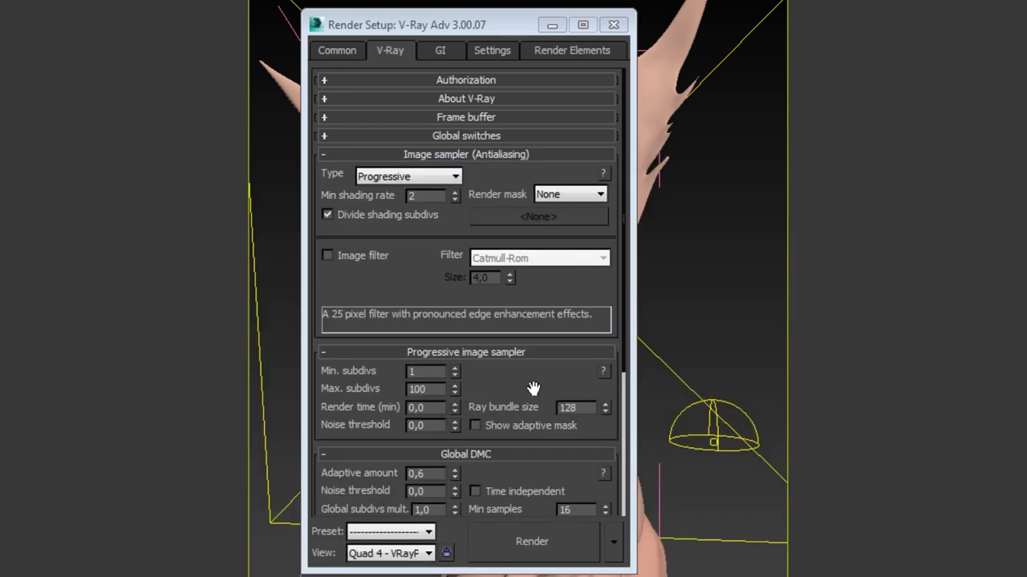
- Set the GI tab's light cache subdivs to 1600, then go to the Settings tab
left_click(441, 51)
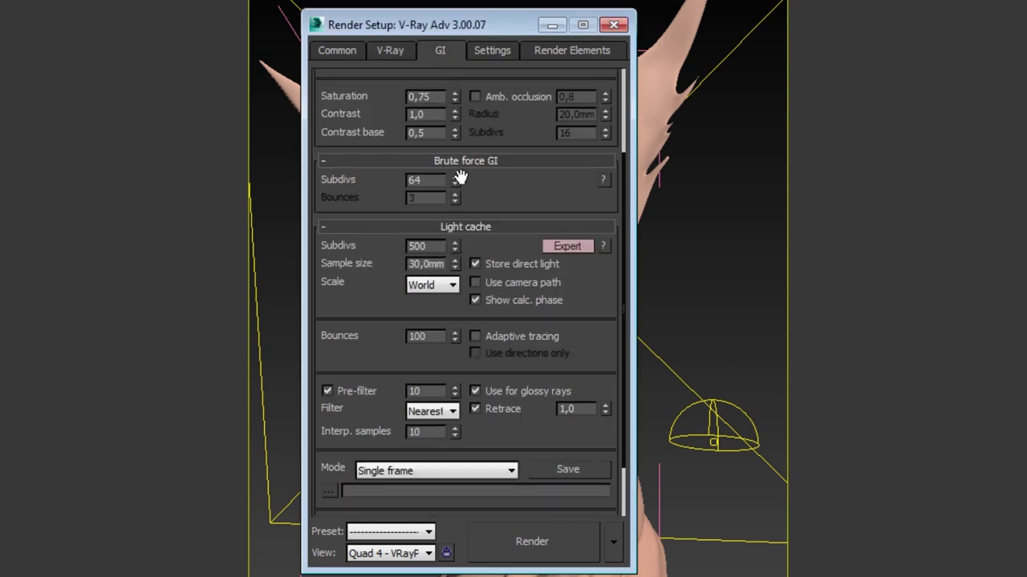
scroll("down", 3)
double_click(418, 178)
type("1600")
key("Return")
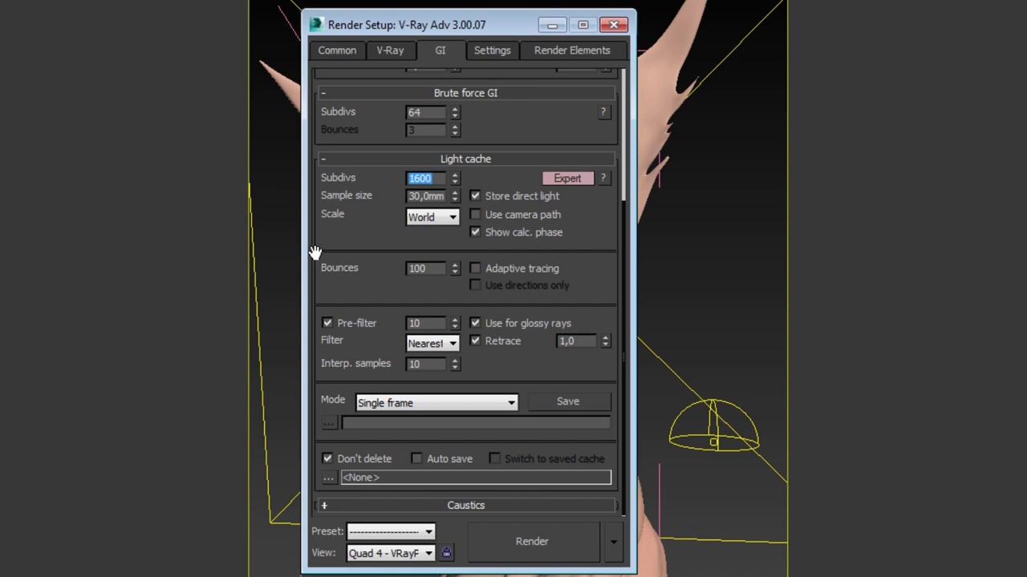
left_click(492, 49)
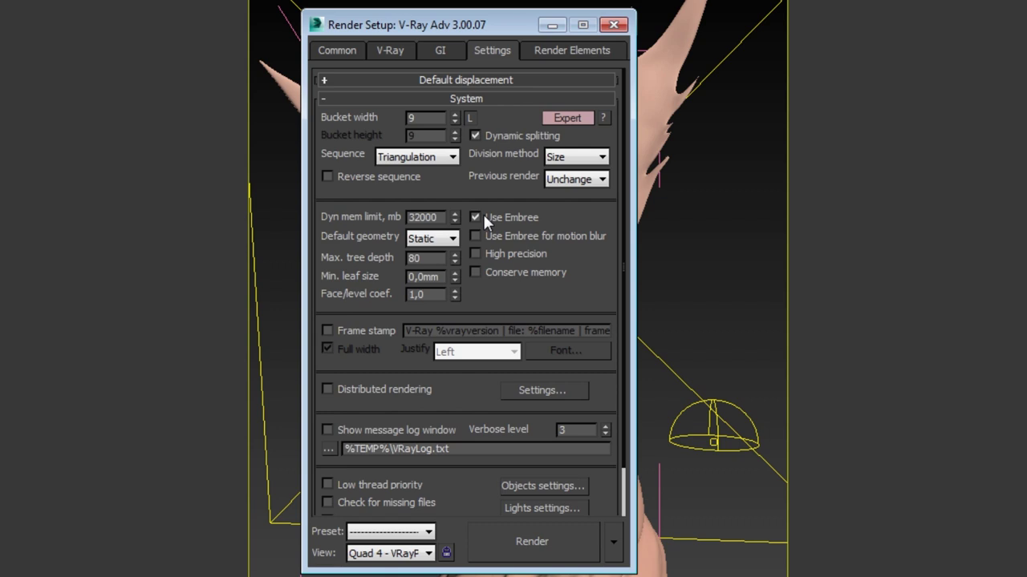
- Review the dynamic memory limit and leave Default geometry on Static after trying Dynamic
double_click(442, 219)
left_click(427, 243)
left_click(428, 244)
left_click(446, 239)
left_click(440, 253)
left_click(432, 244)
left_click(449, 268)
left_click(441, 241)
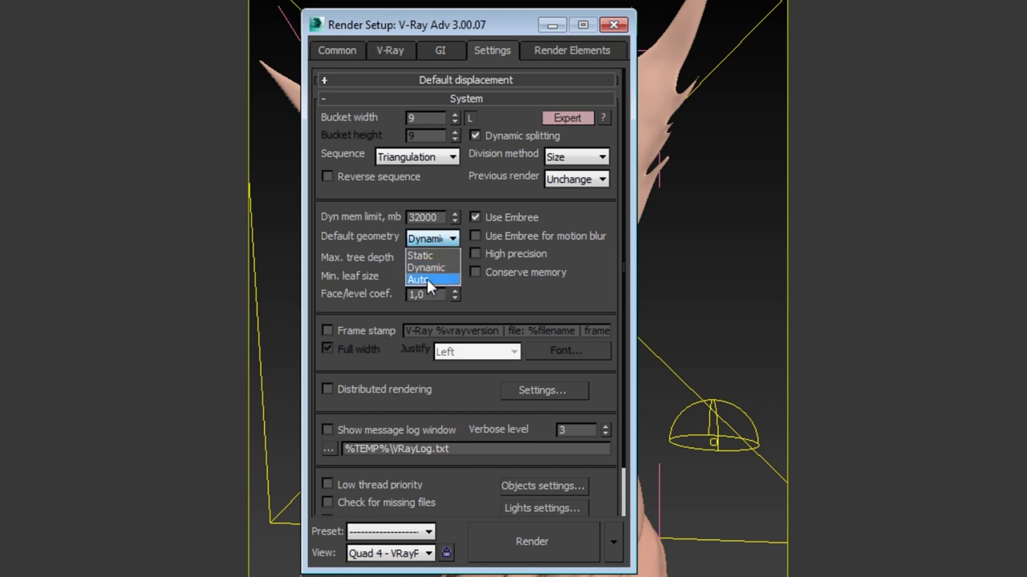
left_click(433, 255)
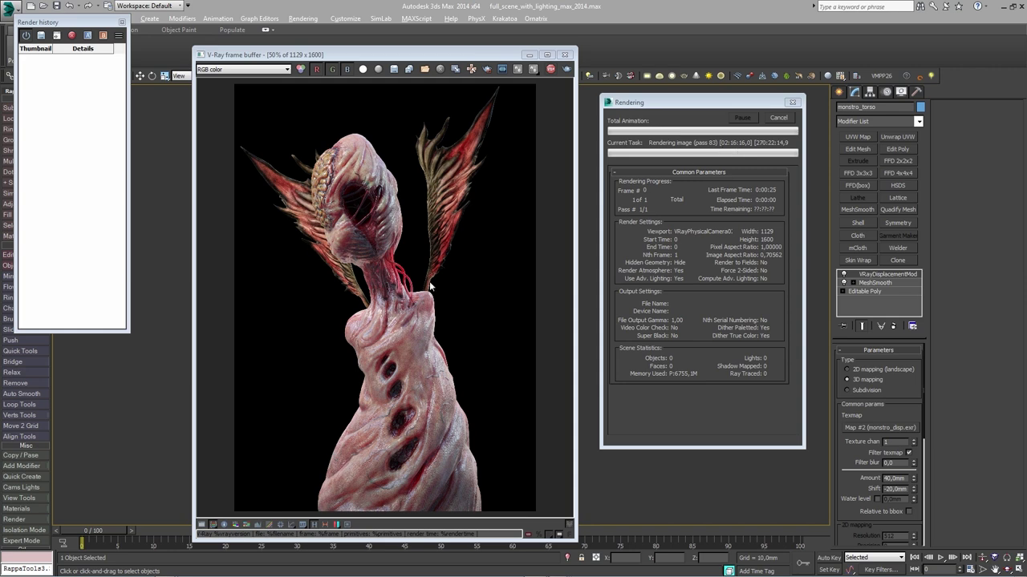
- Inspect the finished render's lower body in the V-Ray frame buffer
left_click(384, 343)
scroll("up", 3)
left_click_drag(395, 356, 444, 289)
scroll("down", 3)
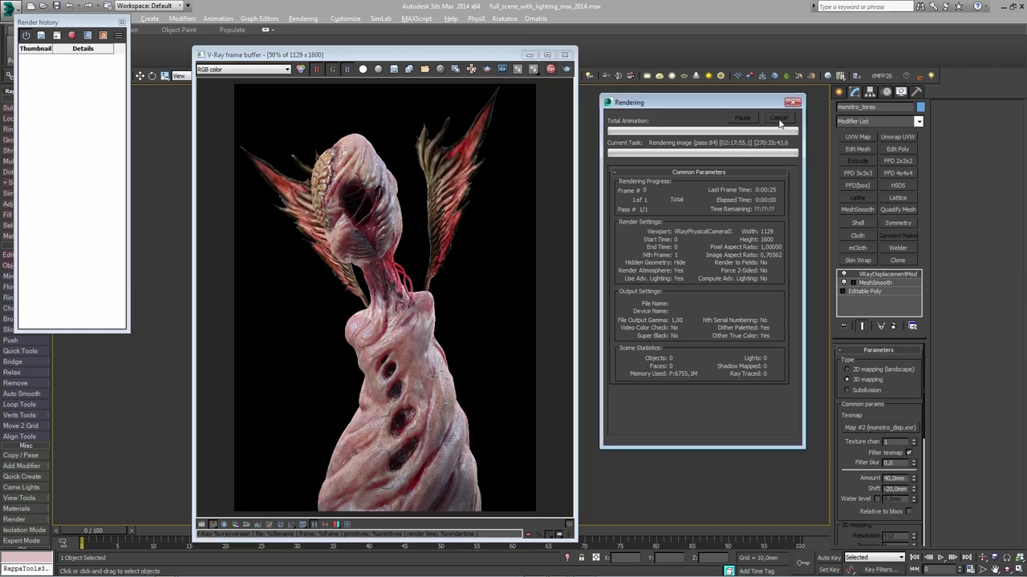
- Save the render as sss2 in vray_3_fast_sss2 and close the frame buffer and Render Setup
left_click(252, 70)
left_click(393, 69)
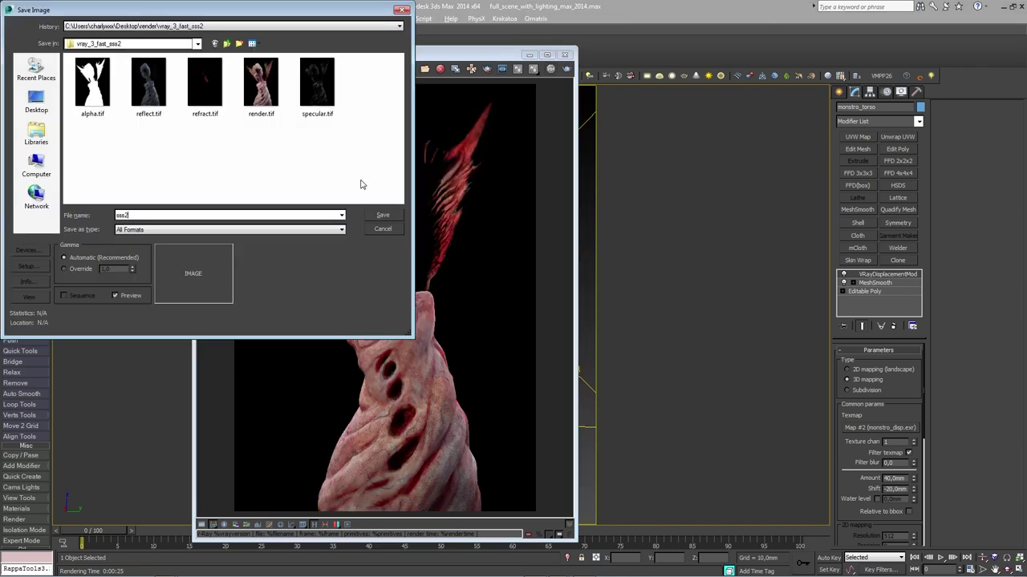
left_click(565, 54)
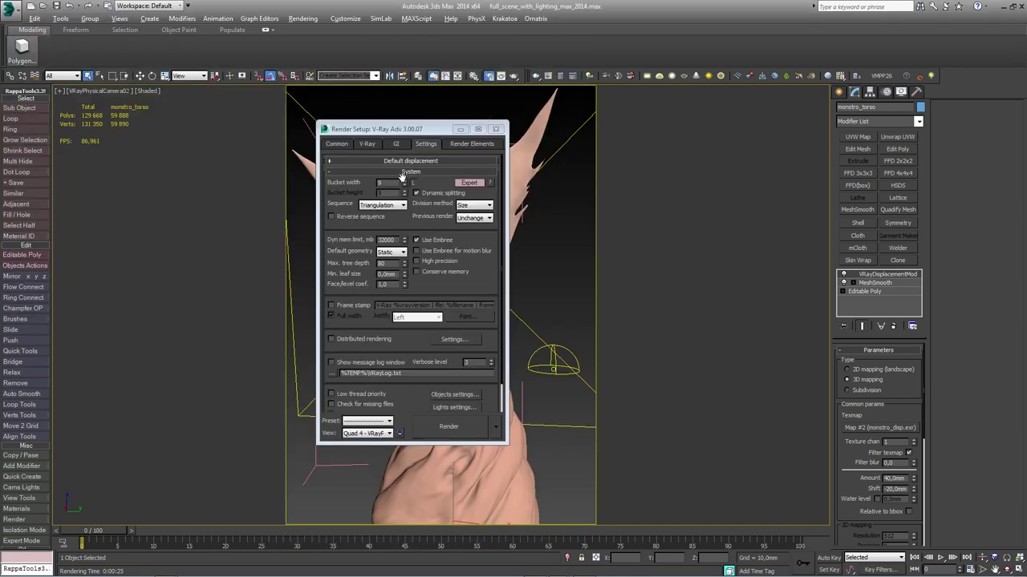
left_click(497, 130)
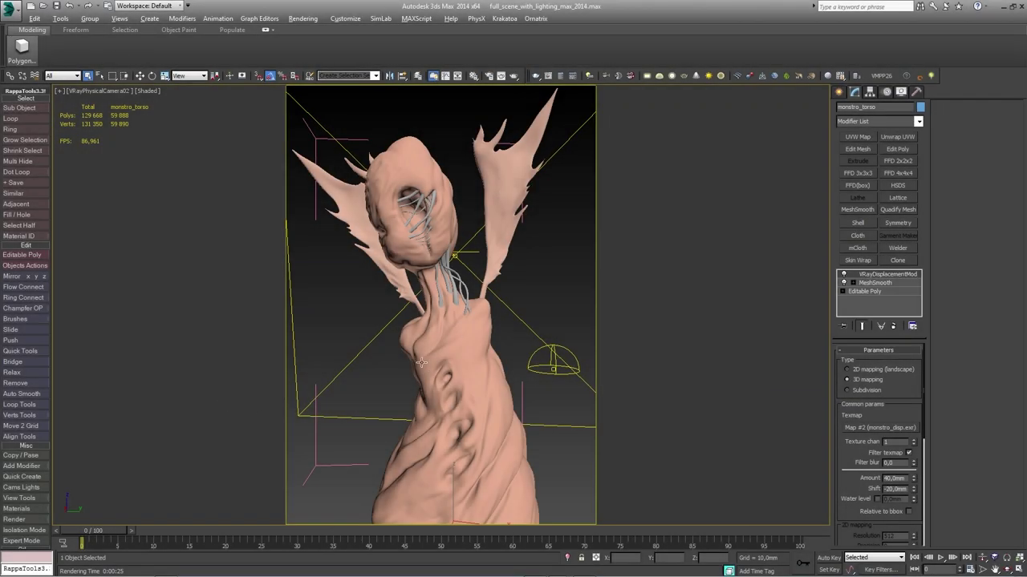
- Set the Common tab output height to 900 for a 635 × 900 render
key("F10")
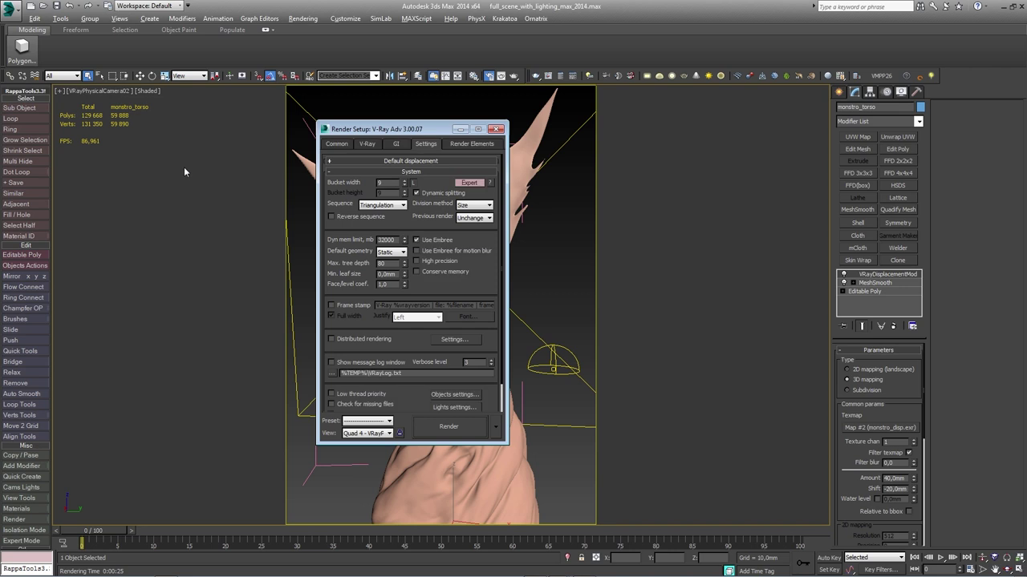
left_click(337, 145)
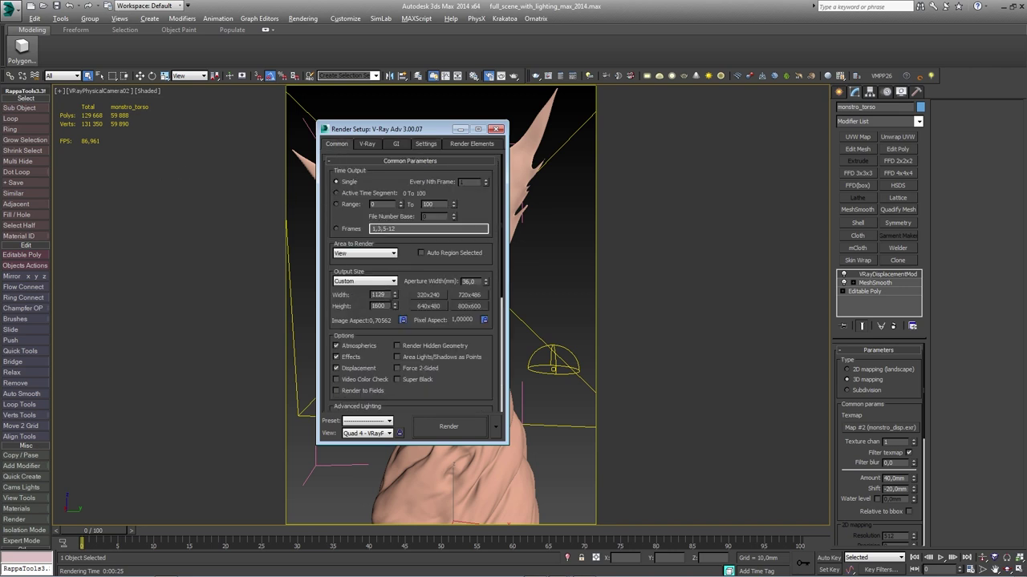
type("900")
key("Return")
left_click(497, 129)
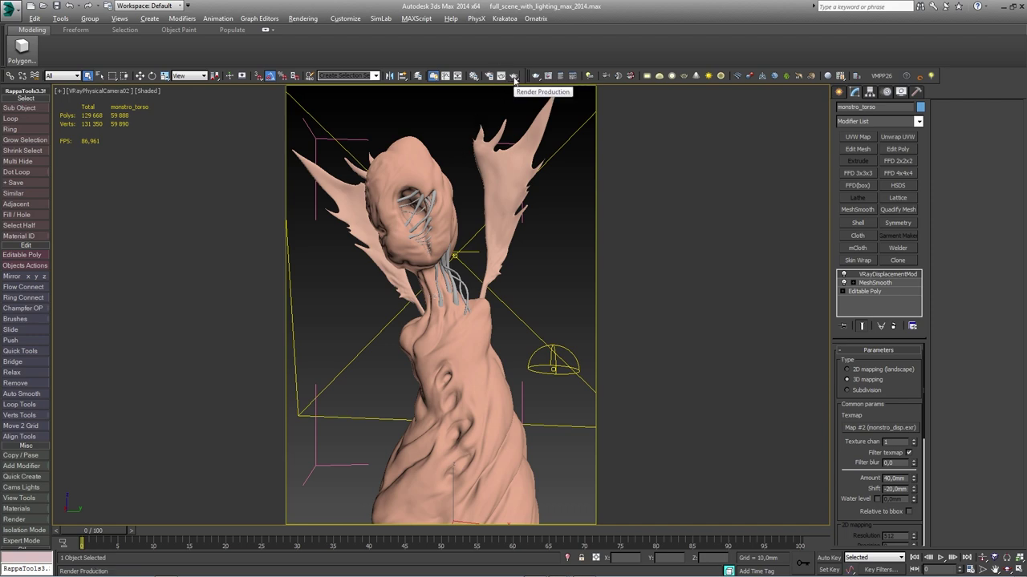
- Start a production render and view the lower torso and head in the frame buffer
left_click(514, 77)
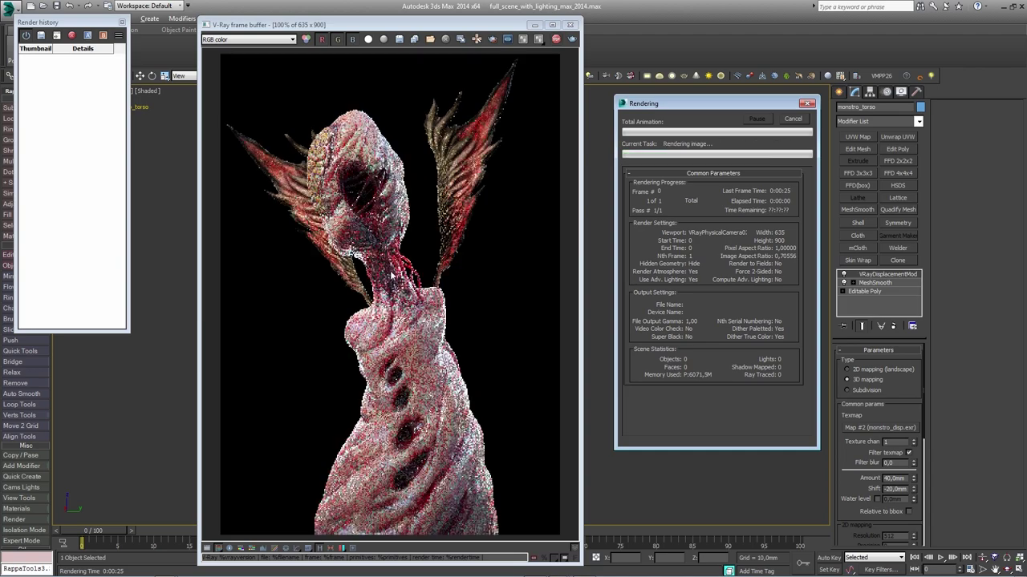
scroll("up", 3)
left_click_drag(463, 489, 399, 353)
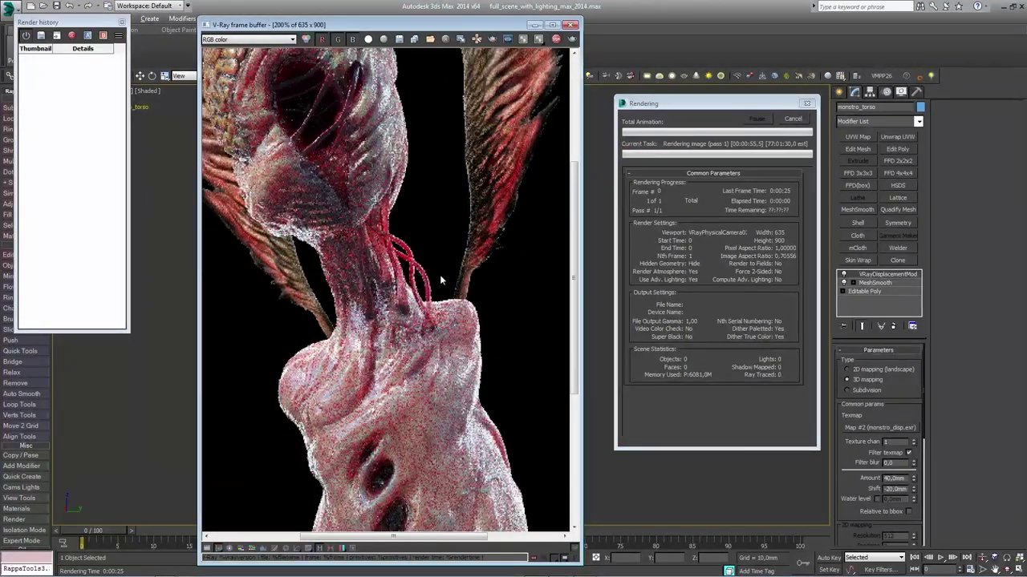
left_click_drag(419, 76, 430, 129)
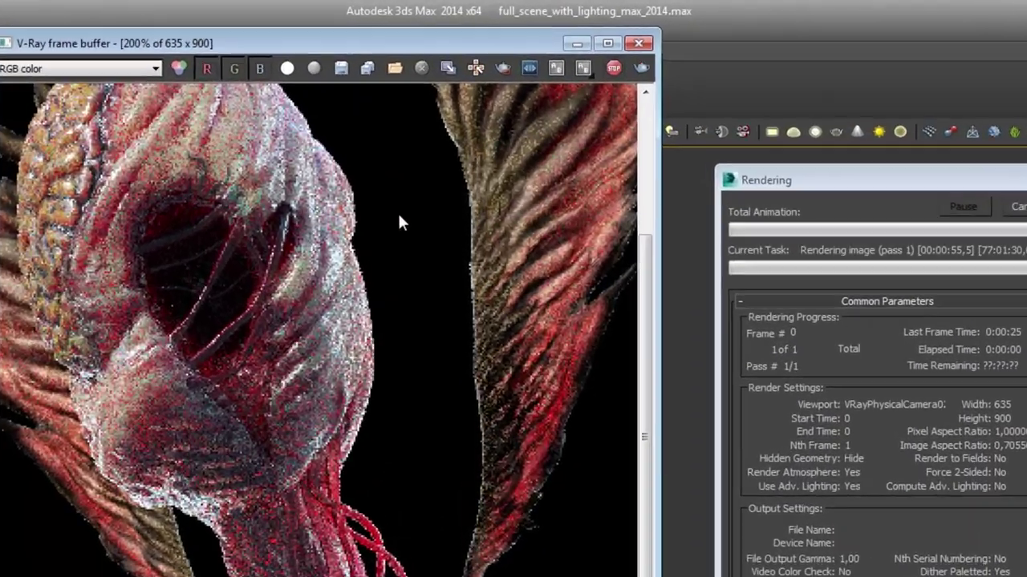
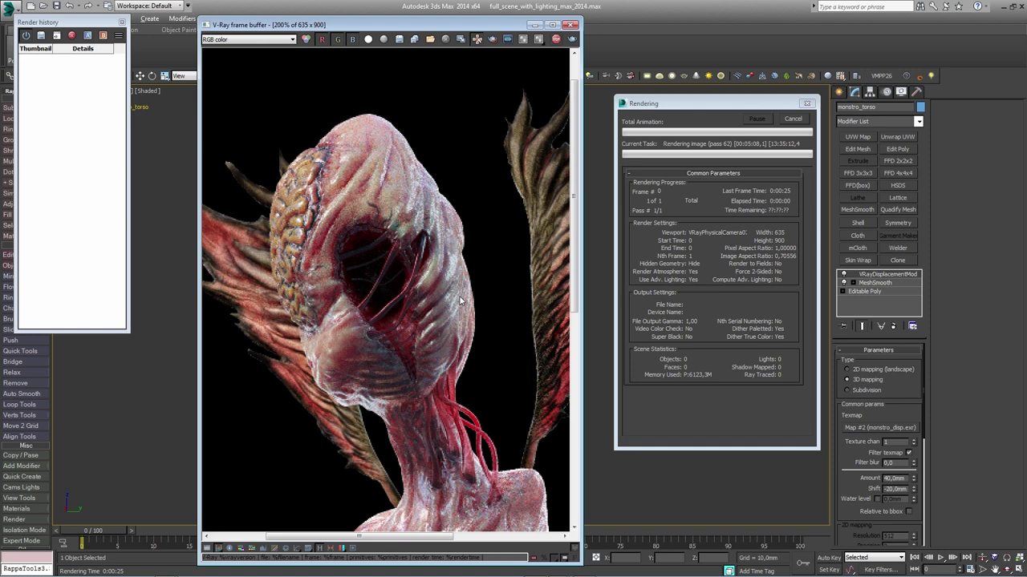
- Pan over the finished creature render in the V-Ray frame buffer, then switch to the render folder
left_click_drag(461, 300, 404, 176)
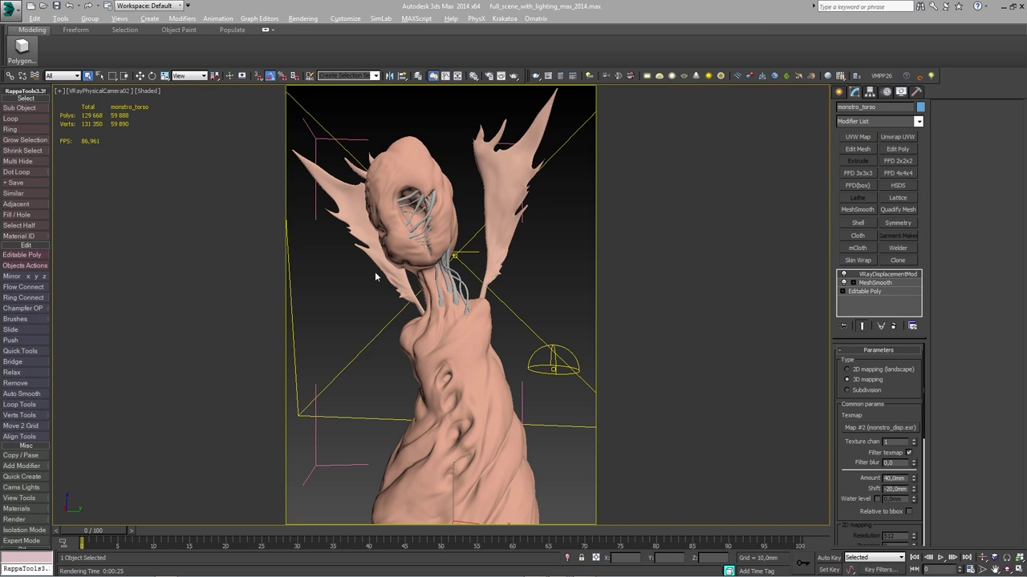
key("alt+Tab")
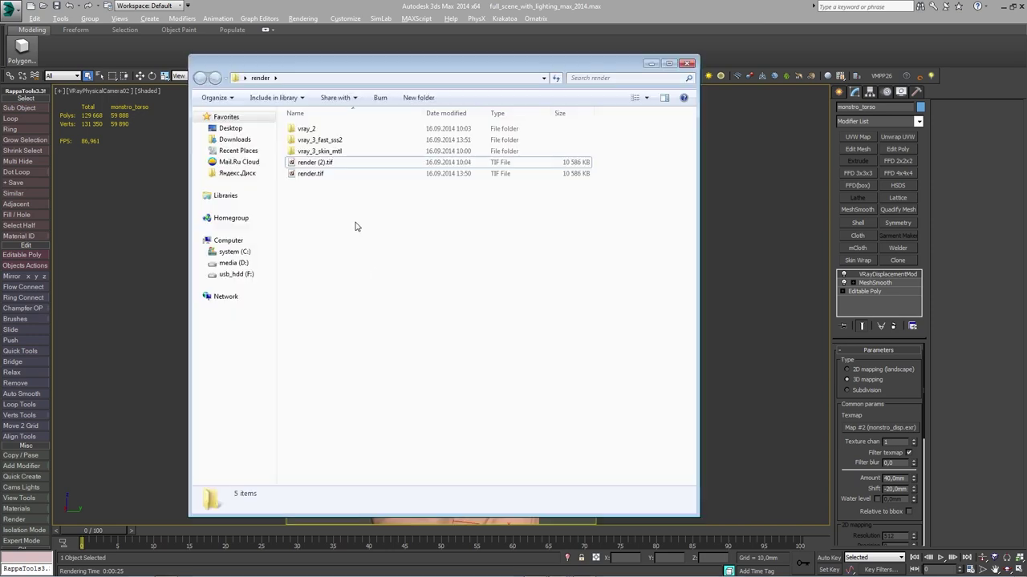
- Open render (2).tif from the vray_2 folder in FastStone and select render.tif alongside it to compare
left_click(307, 130)
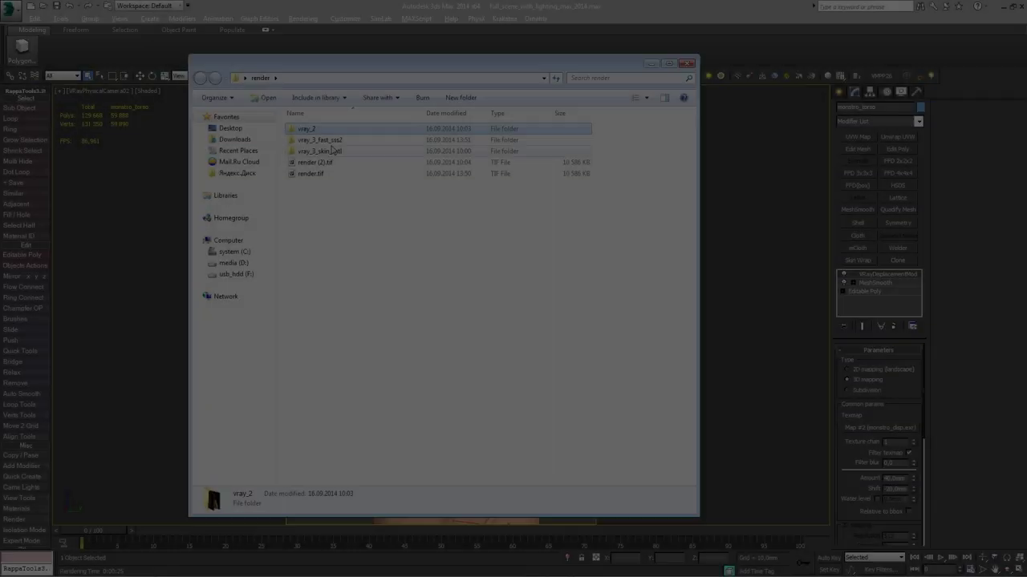
double_click(315, 162)
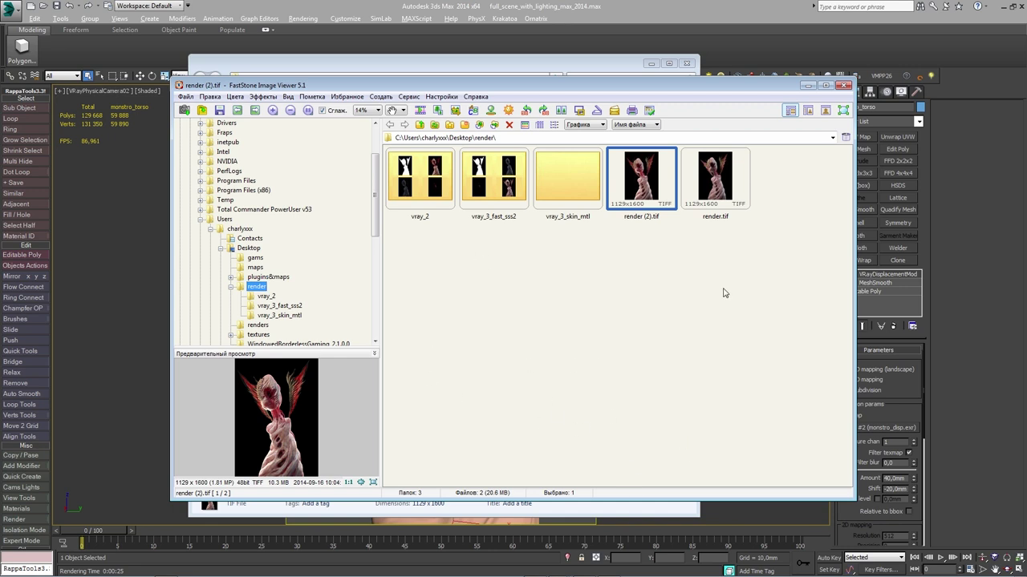
key("Right")
left_click(660, 198)
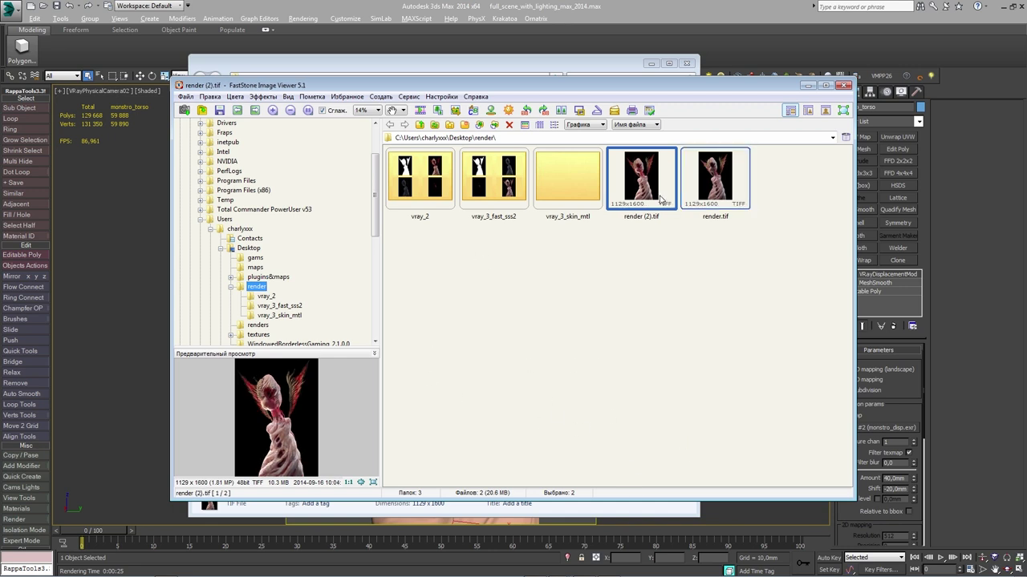
key("p")
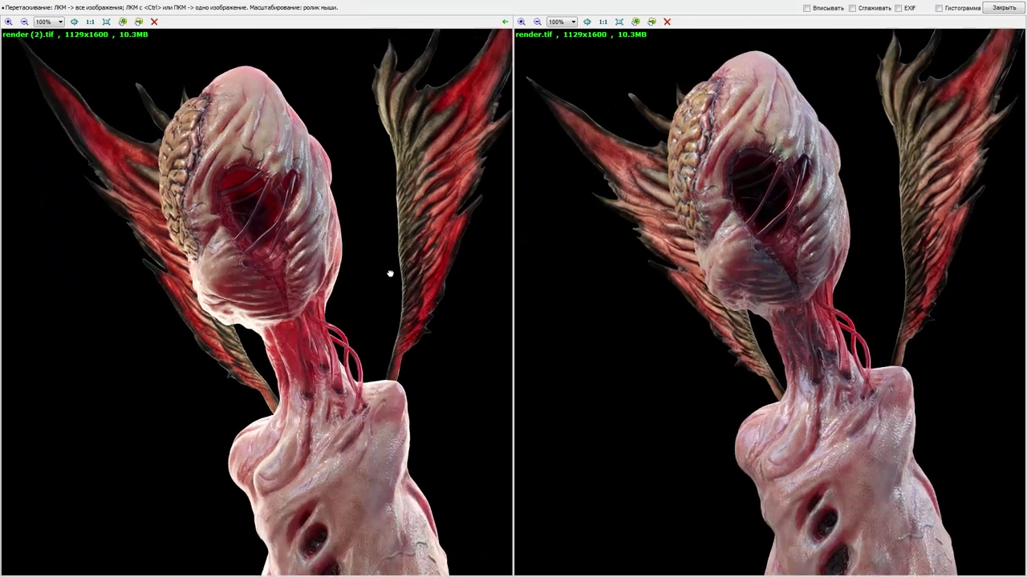
- Zoom both renders to 300% on the creature's head, then pan toward the neck and lower body
scroll("up", 3)
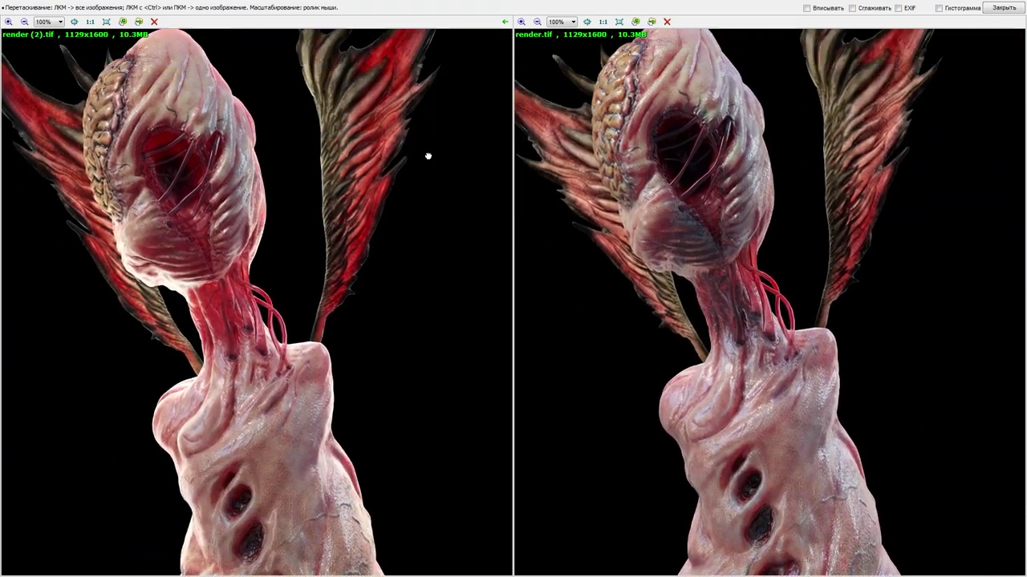
scroll("up", 3)
scroll("down", 3)
scroll("up", 3)
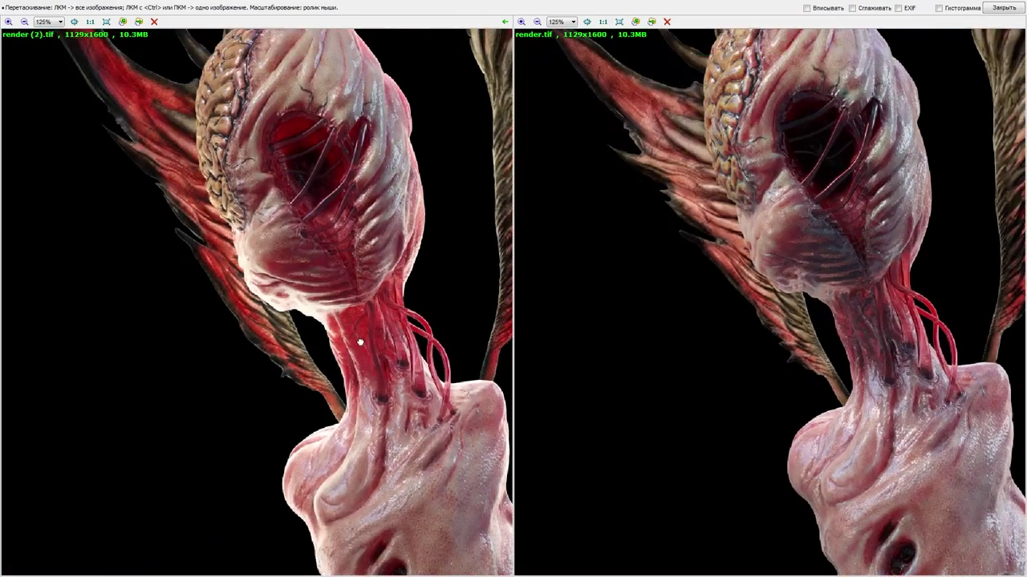
scroll("up", 3)
scroll("down", 3)
scroll("up", 3)
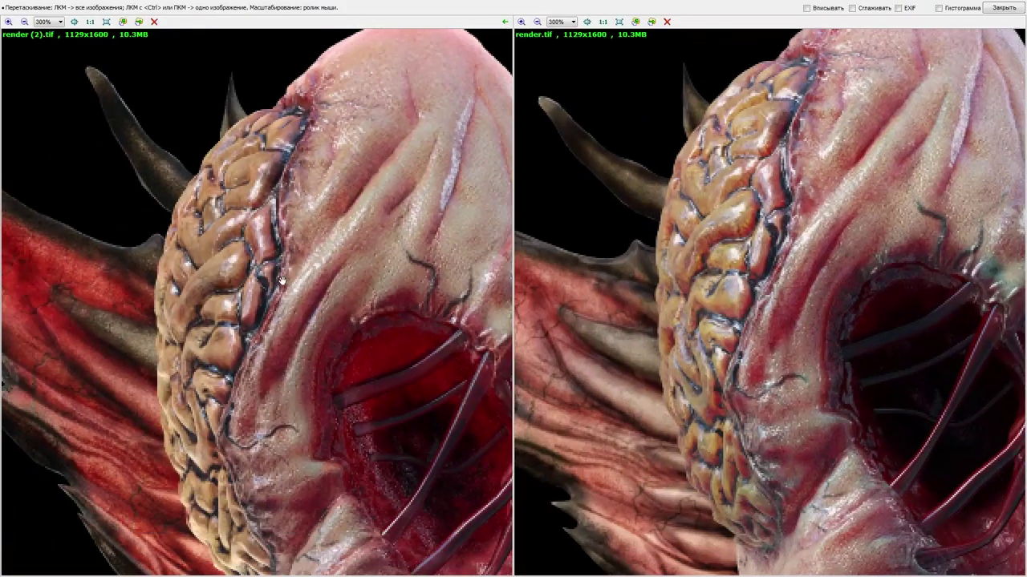
scroll("up", 3)
scroll("down", 3)
scroll("up", 3)
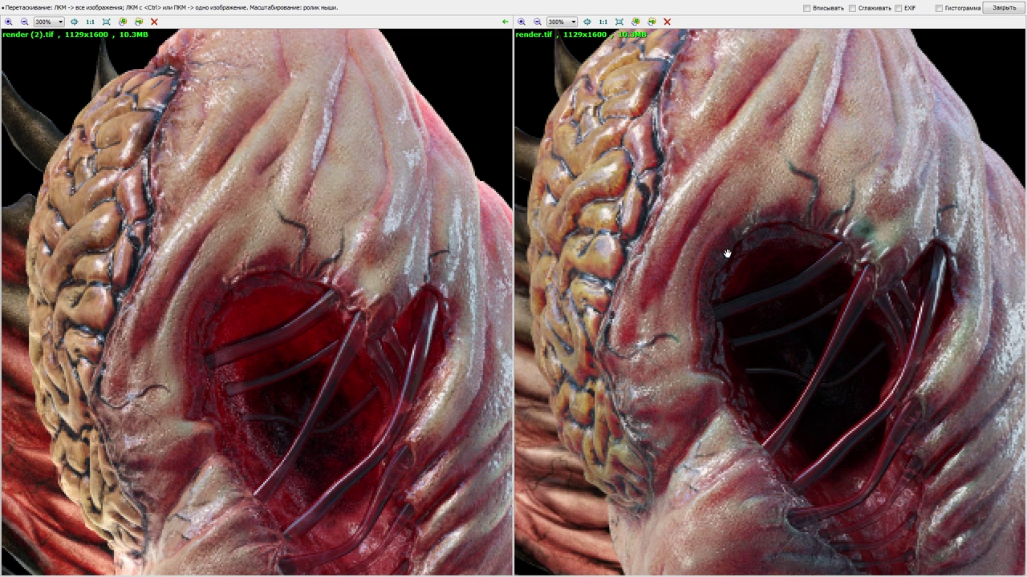
scroll("down", 3)
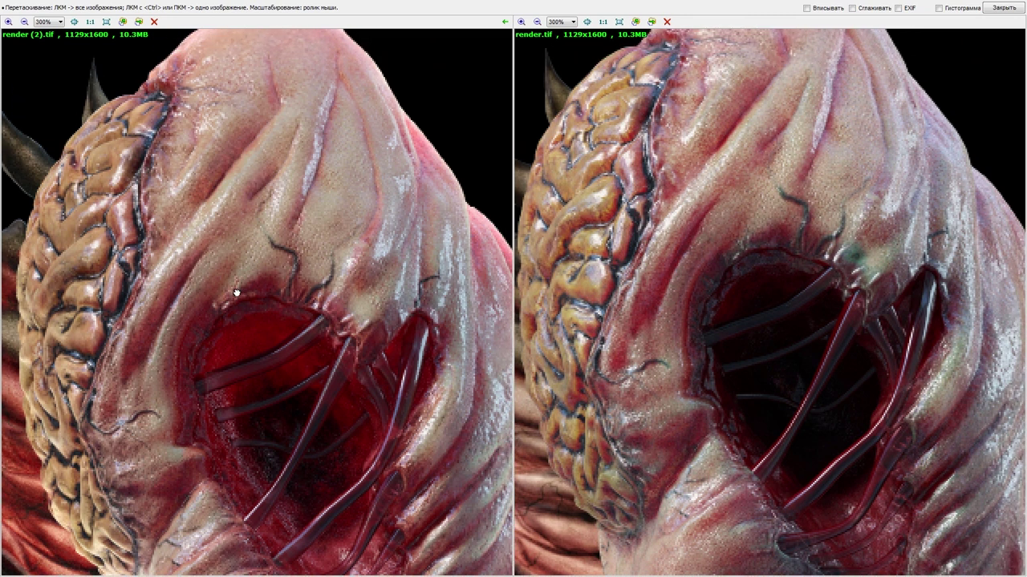
scroll("up", 3)
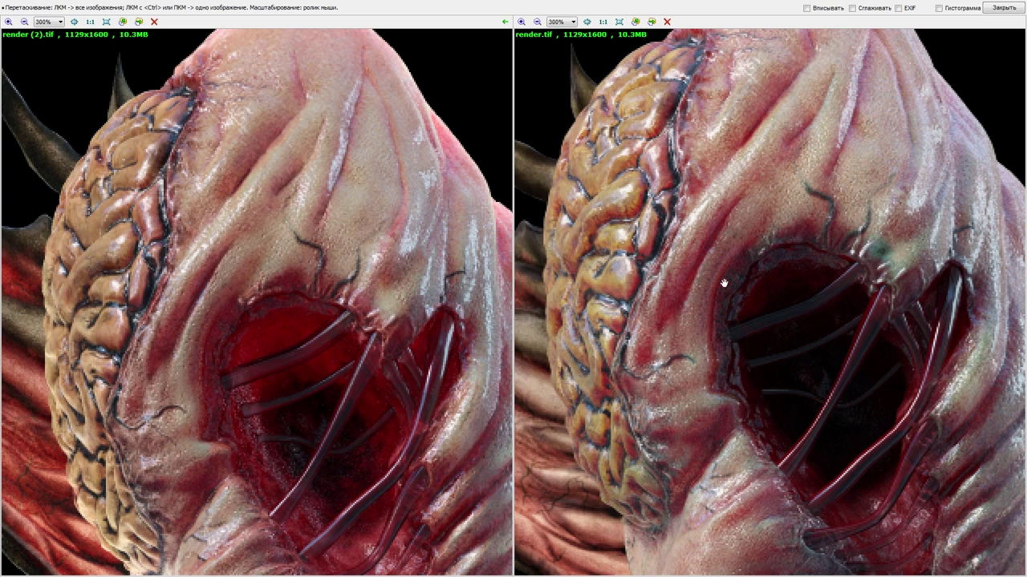
left_click_drag(438, 412, 267, 215)
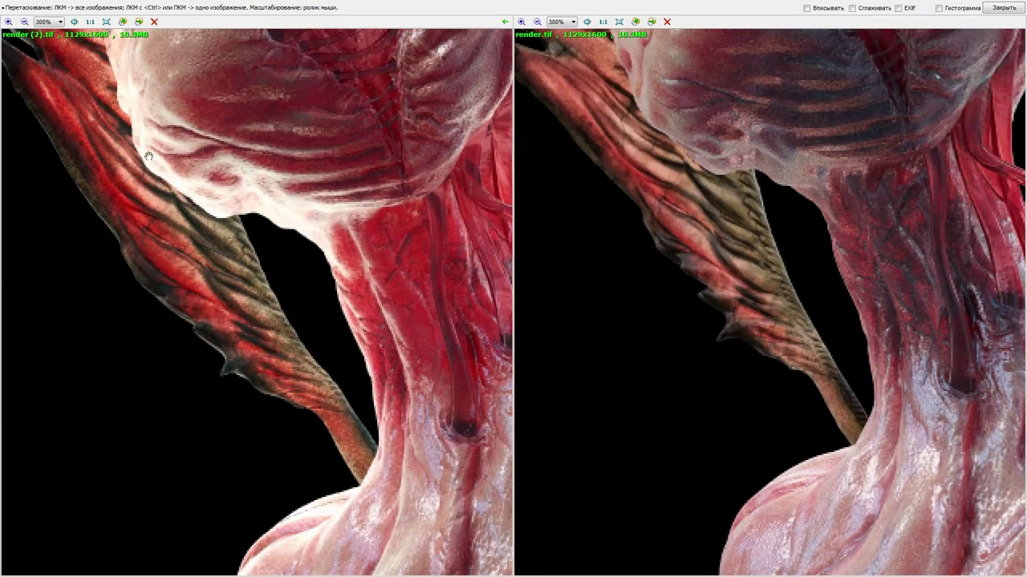
- Pan both renders over the chin, the wounds and the veined area, zooming in on the skin
left_click_drag(869, 251, 689, 424)
left_click_drag(729, 509, 792, 354)
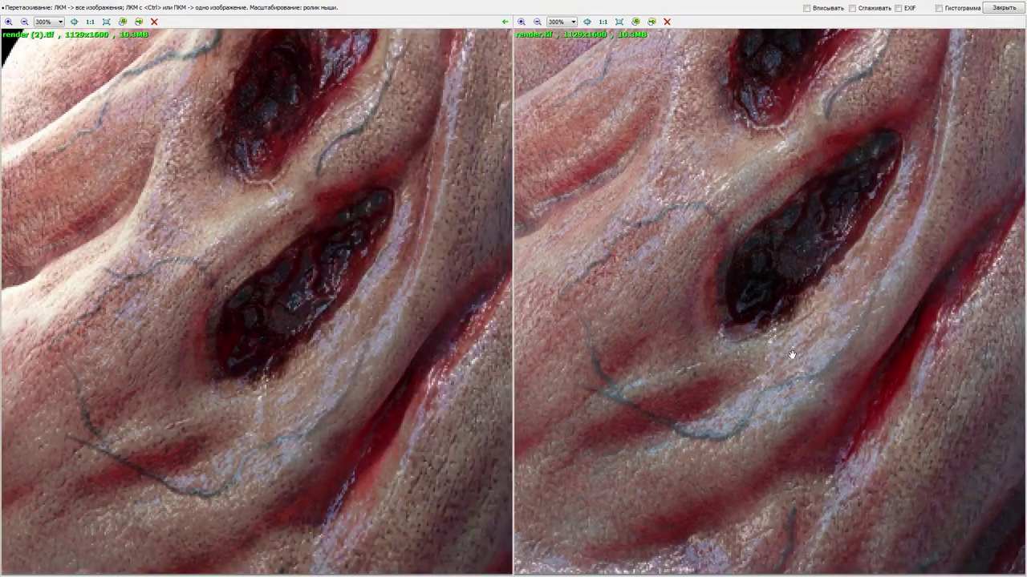
left_click_drag(890, 436, 770, 321)
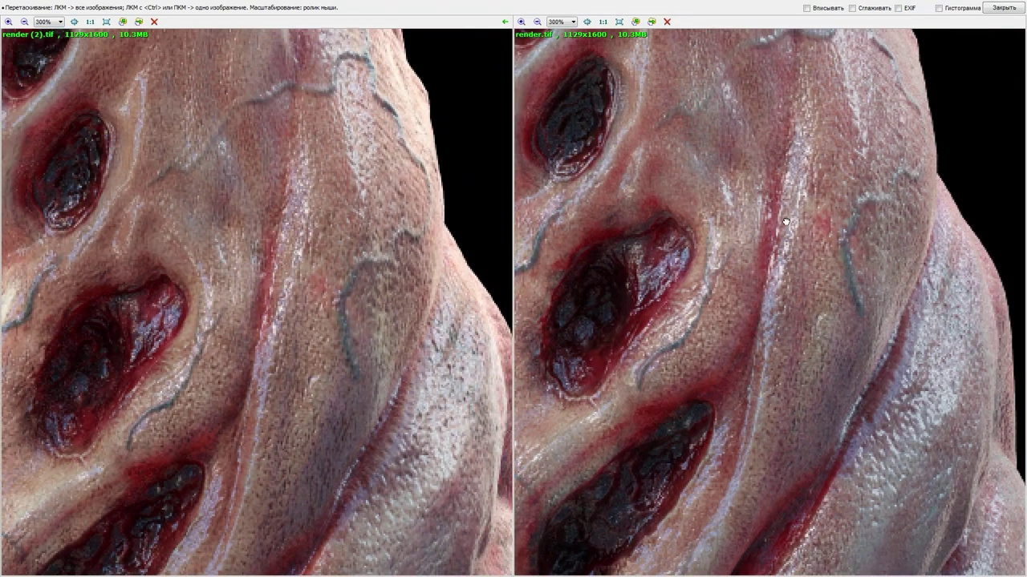
left_click_drag(807, 99, 801, 219)
scroll("up", 3)
left_click_drag(371, 310, 261, 414)
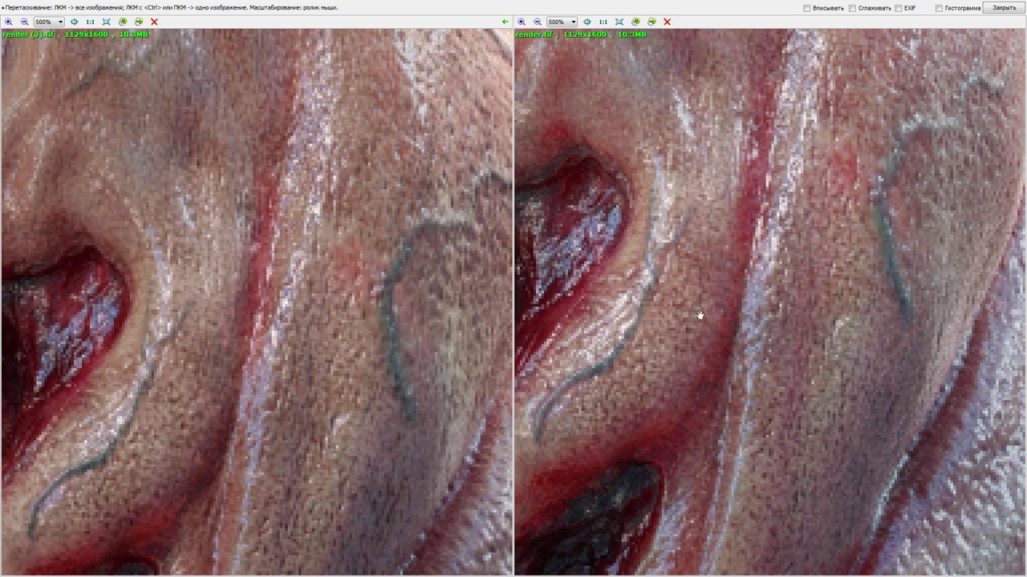
- Inspect the lower-right body edge, then zoom out and pan over the neck, upper body shell and cavity
left_click_drag(704, 343, 781, 377)
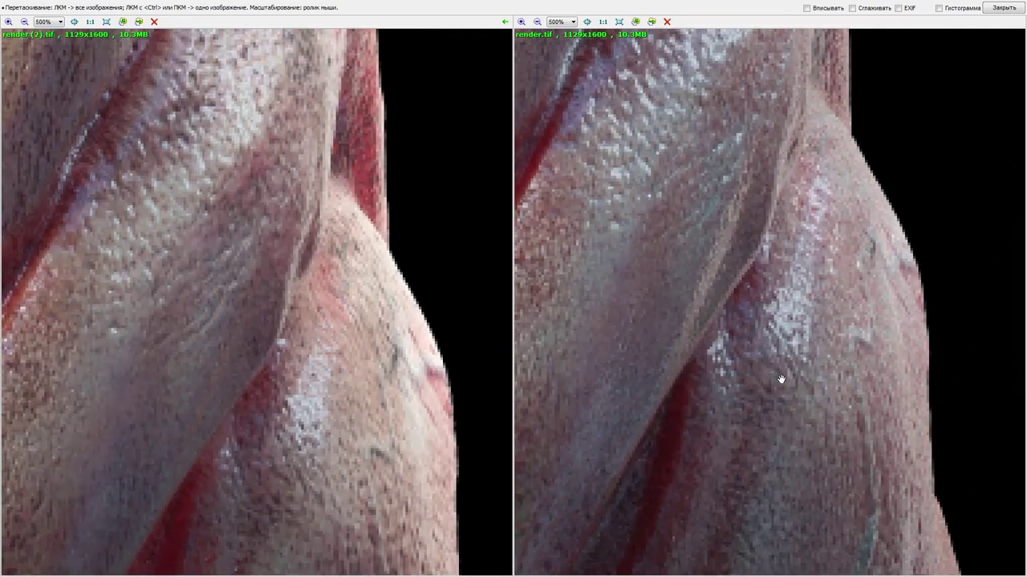
left_click_drag(781, 378, 729, 201)
scroll("down", 3)
left_click_drag(781, 264, 754, 562)
left_click_drag(722, 240, 786, 300)
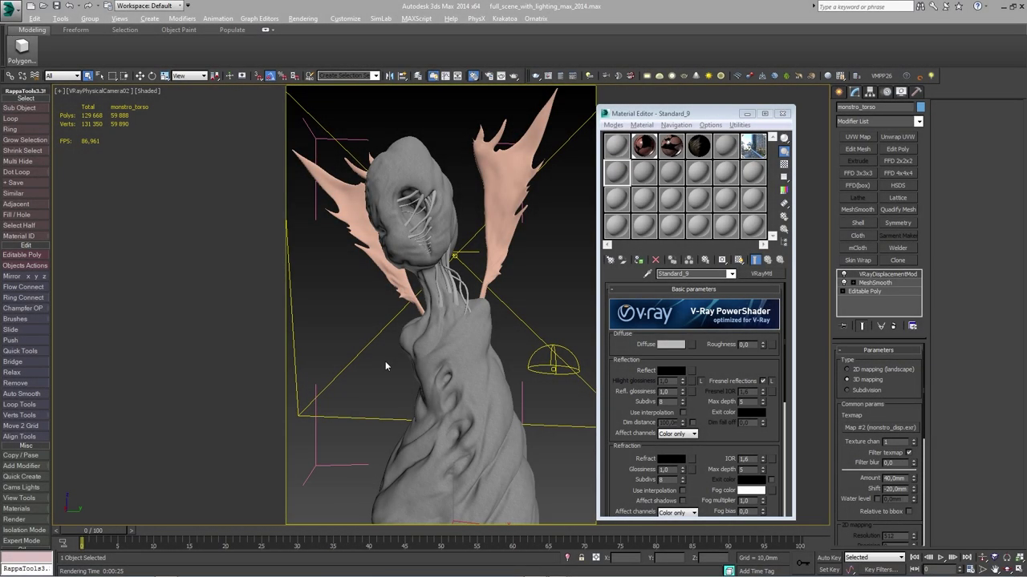
- Change Standard_9 to a VRaySkinMtl, then step up to the skin_fast_sss2 blend and back
left_click(761, 273)
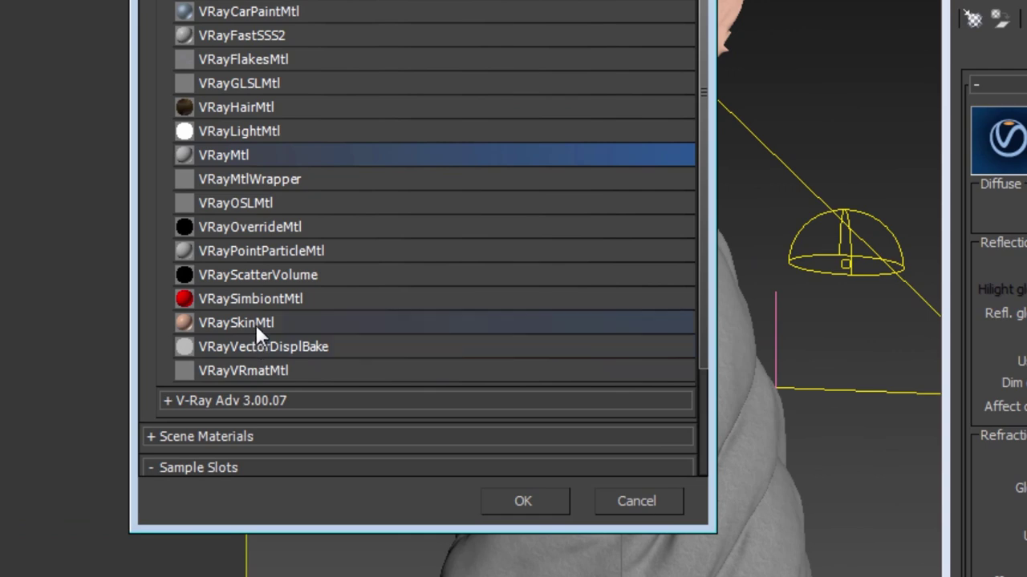
double_click(256, 325)
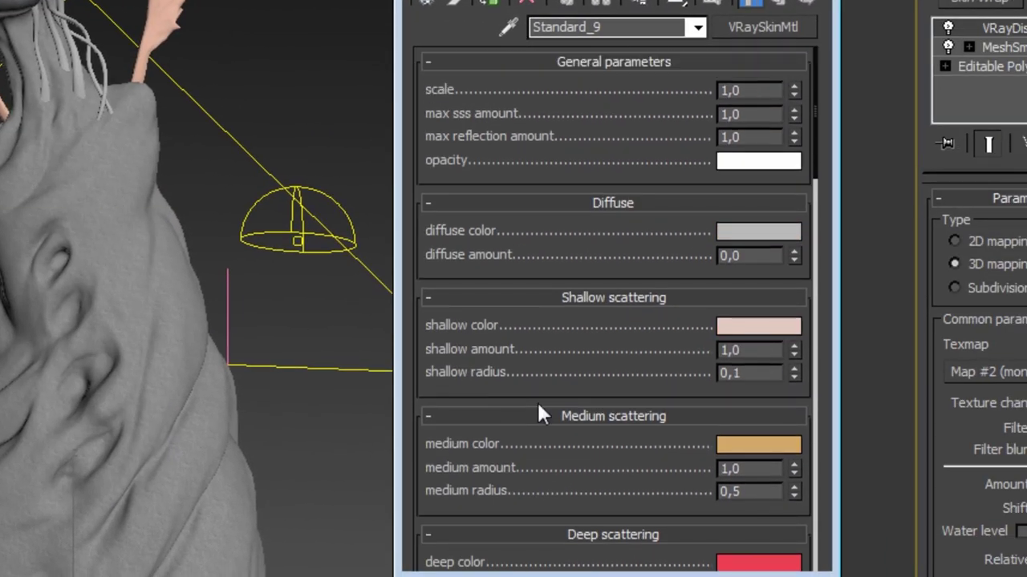
left_click_drag(577, 442, 620, 248)
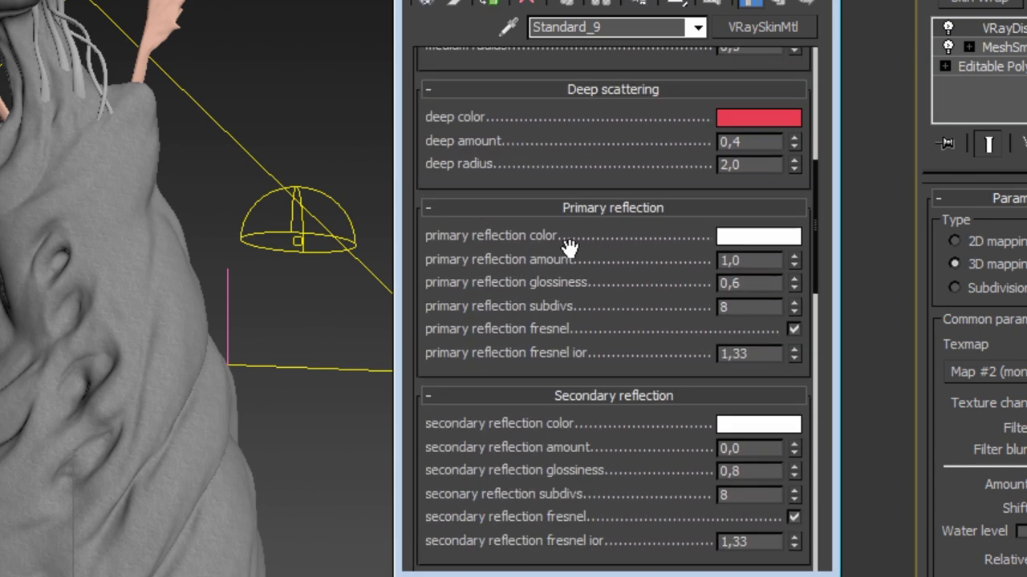
left_click_drag(618, 428, 613, 467)
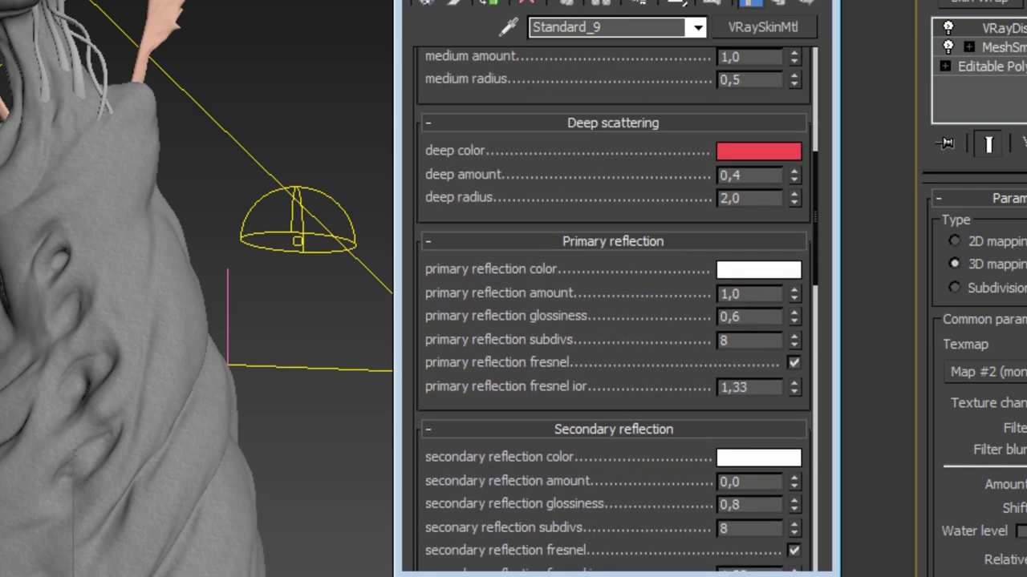
left_click(710, 2)
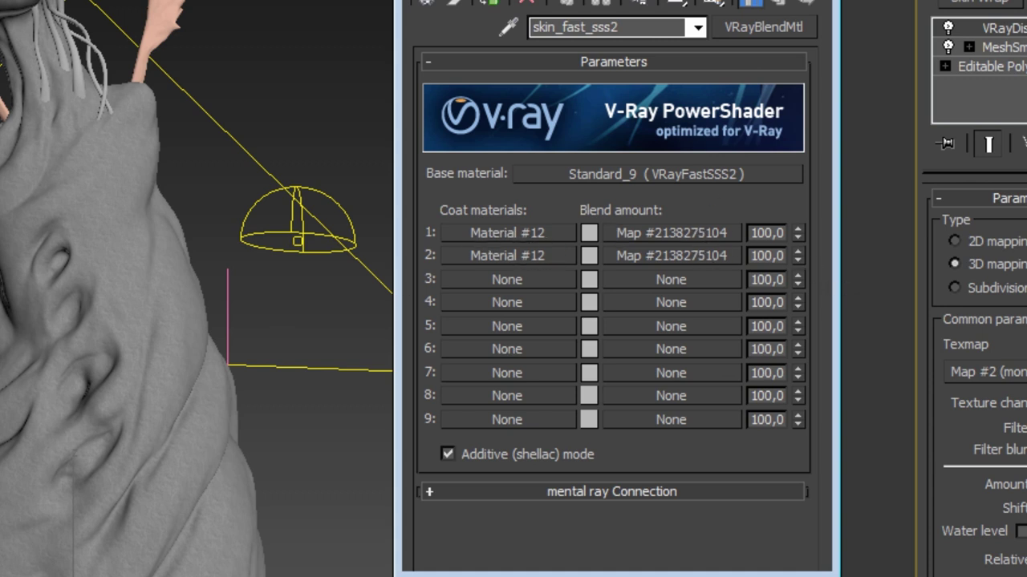
left_click(543, 174)
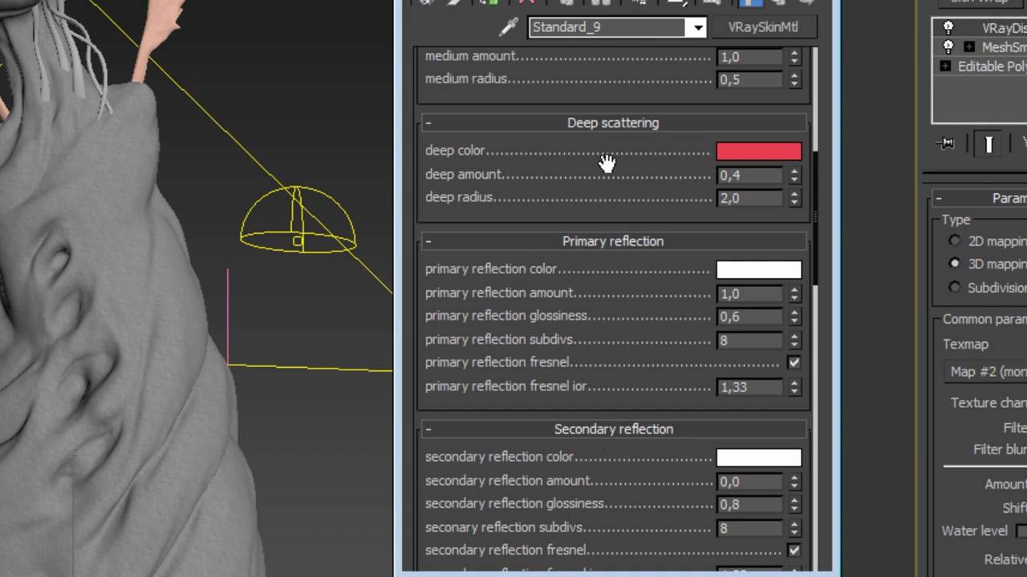
scroll("up", 3)
scroll("up", 3)
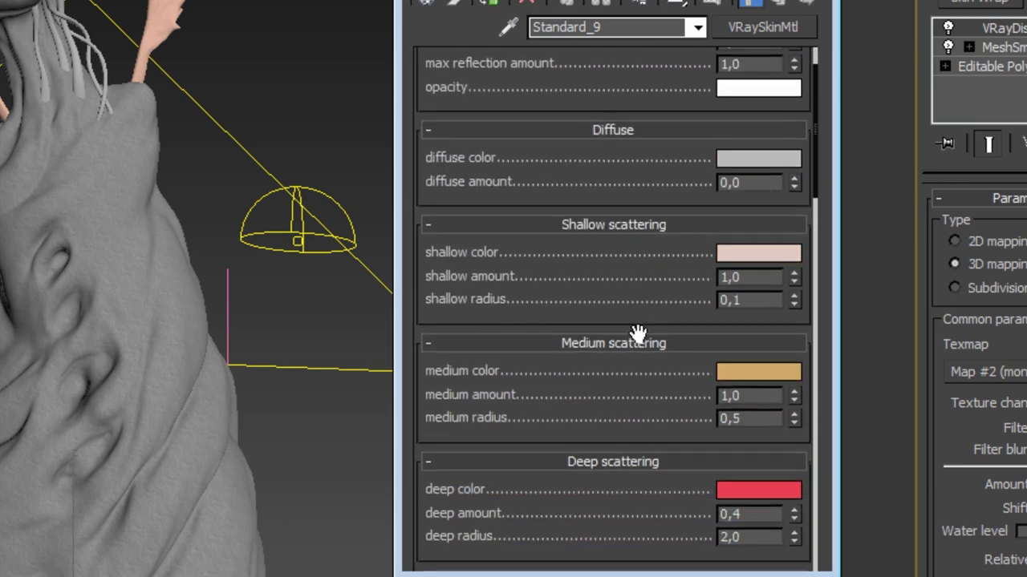
left_click_drag(638, 333, 641, 353)
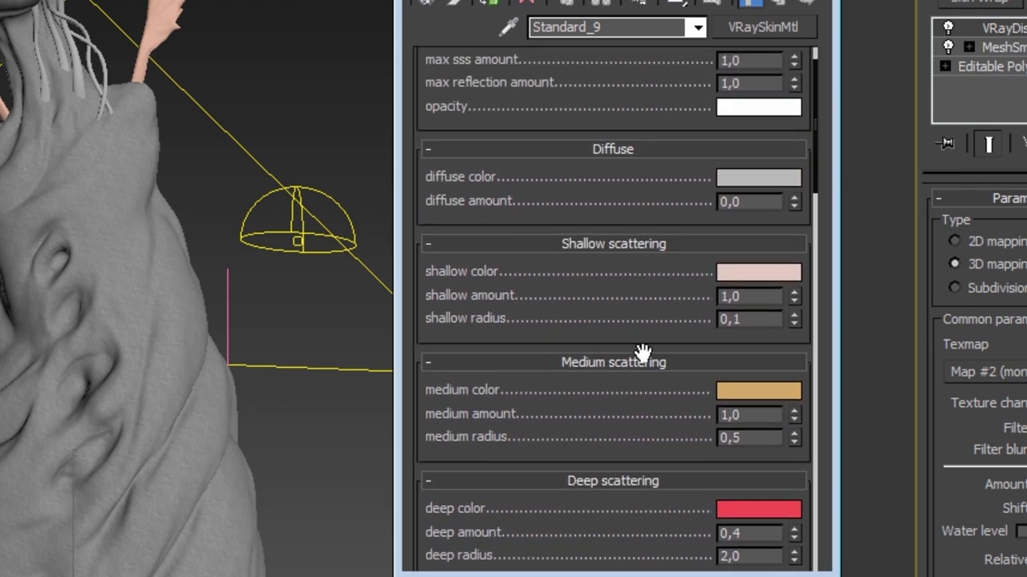
left_click_drag(641, 353, 649, 120)
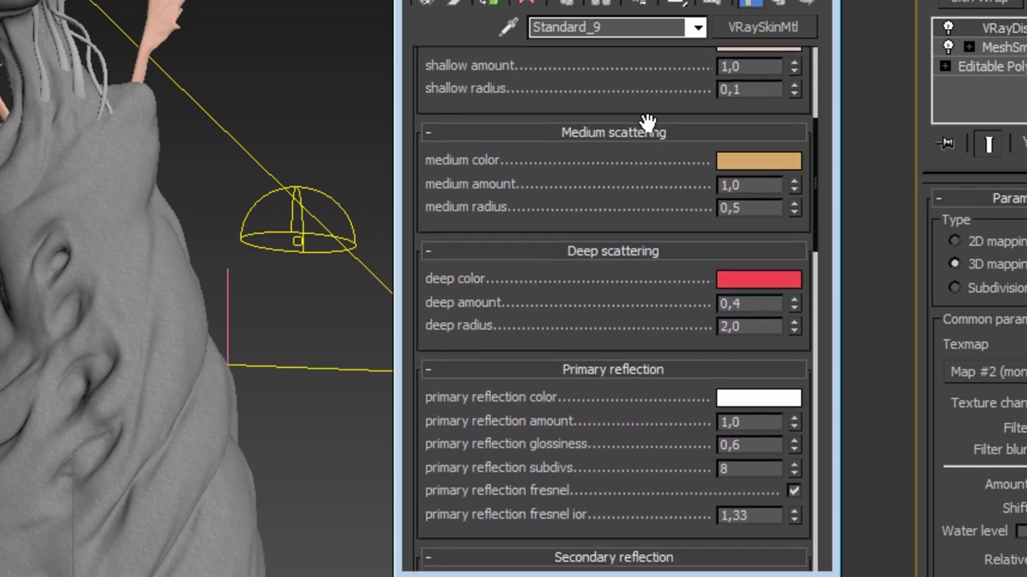
left_click_drag(640, 164, 648, 427)
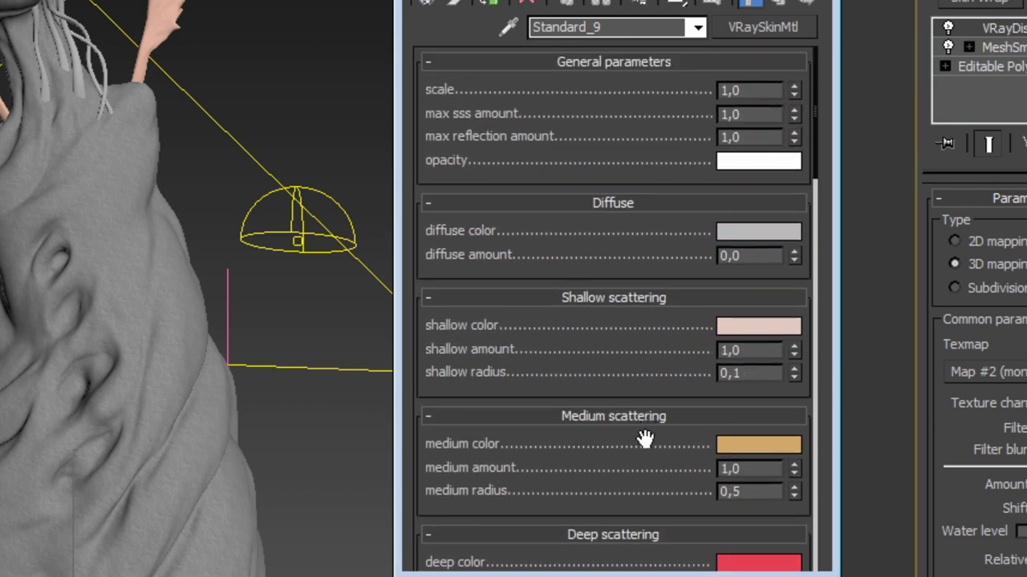
left_click_drag(600, 463, 603, 464)
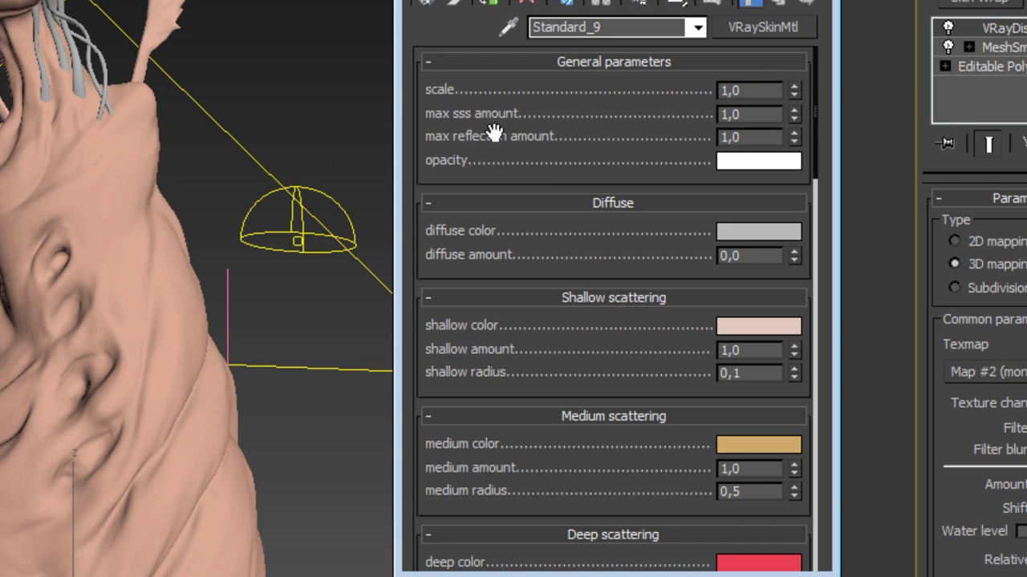
left_click_drag(537, 234, 526, 132)
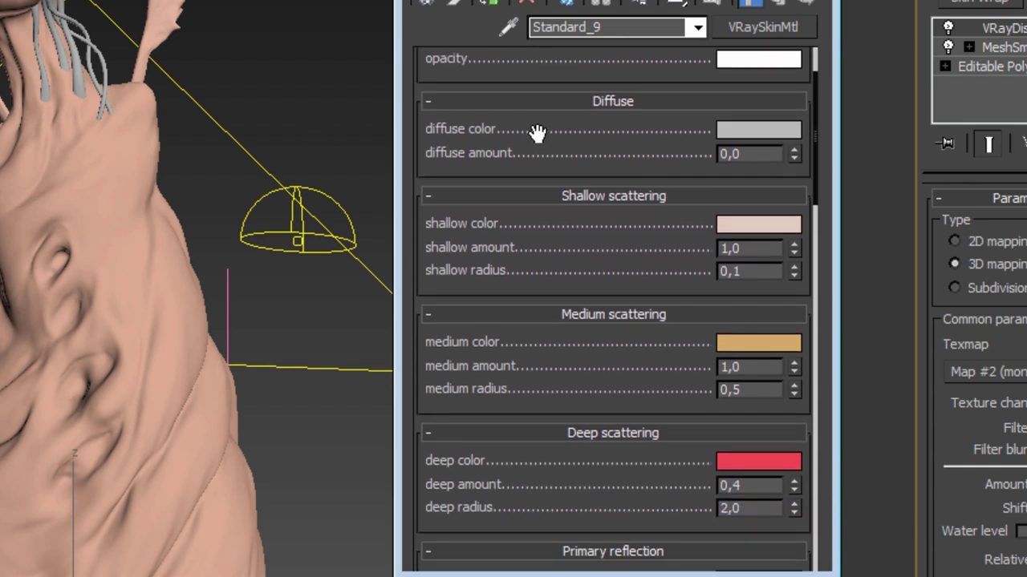
scroll("down", 3)
scroll("down", 3)
scroll("down", 3)
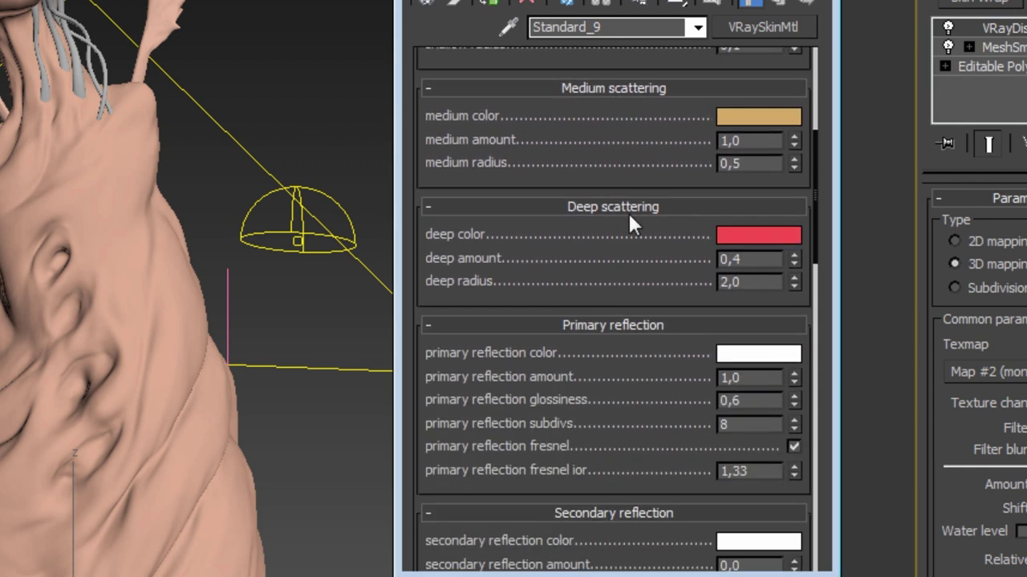
scroll("up", 3)
scroll("up", 3)
scroll("up", 3)
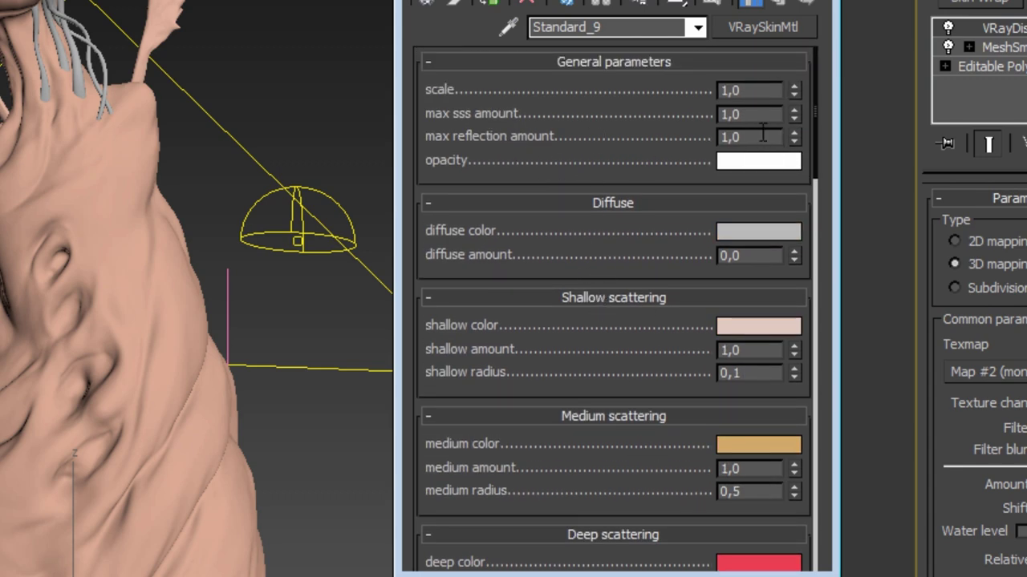
scroll("down", 3)
scroll("down", 3)
scroll("up", 3)
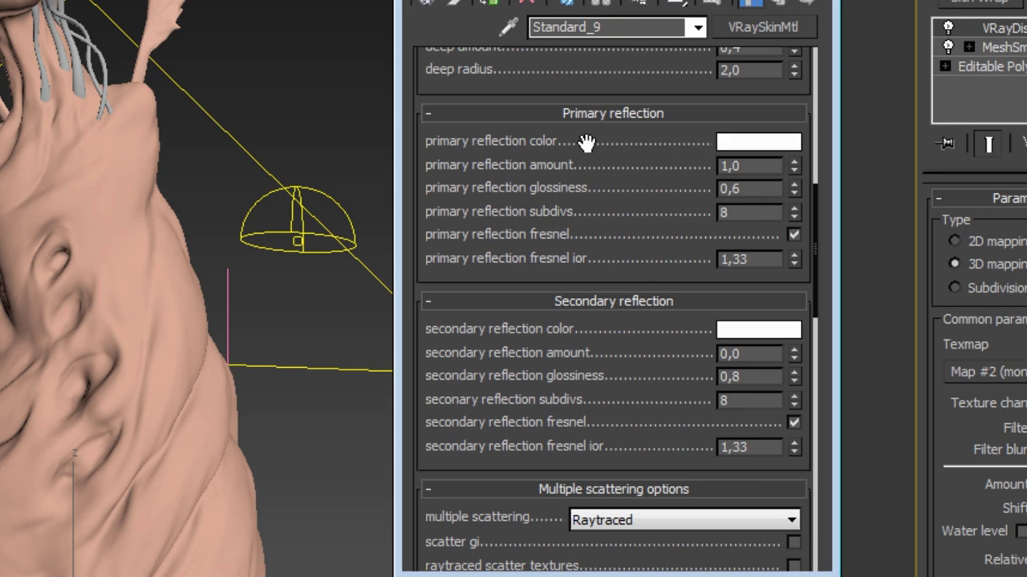
scroll("up", 3)
scroll("up", 3)
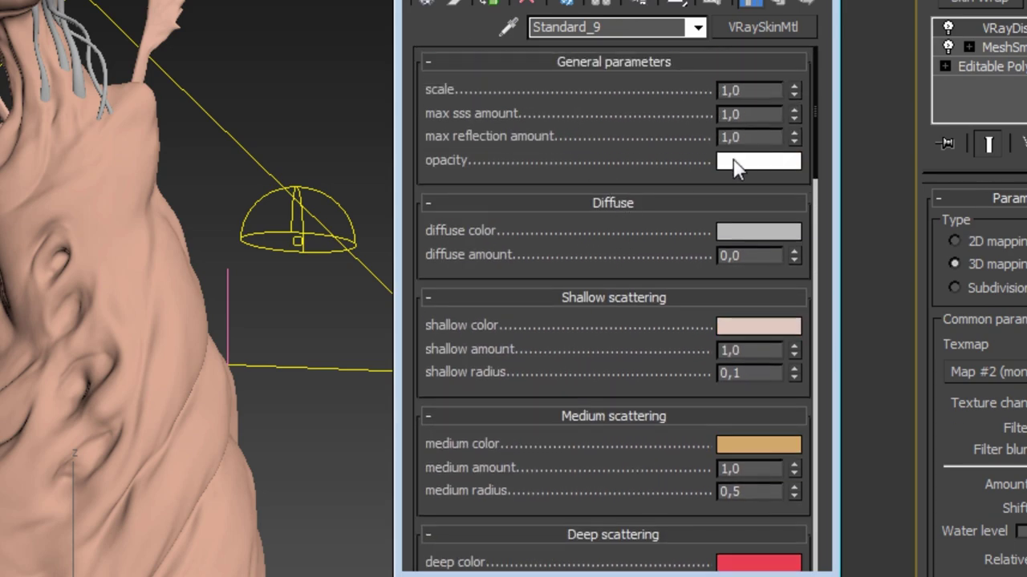
left_click(737, 165)
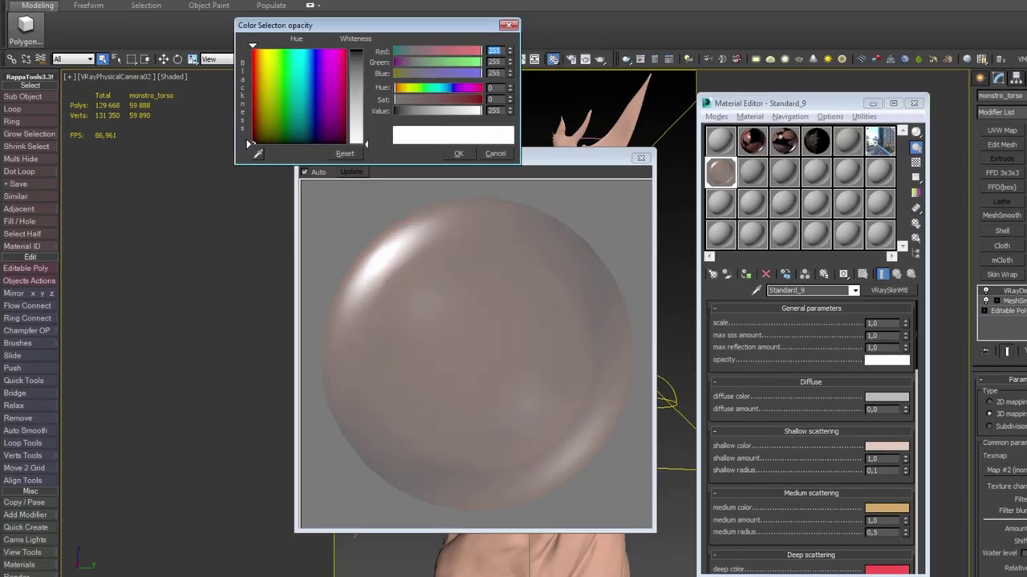
- Close the opacity colour picker and review the skin material's rollouts
left_click(610, 180)
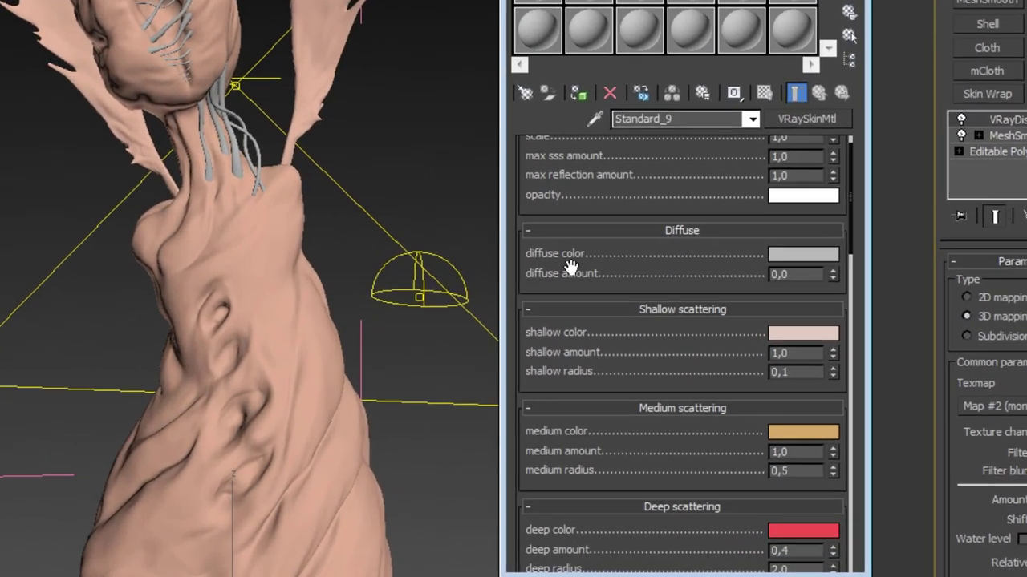
scroll("up", 3)
scroll("down", 3)
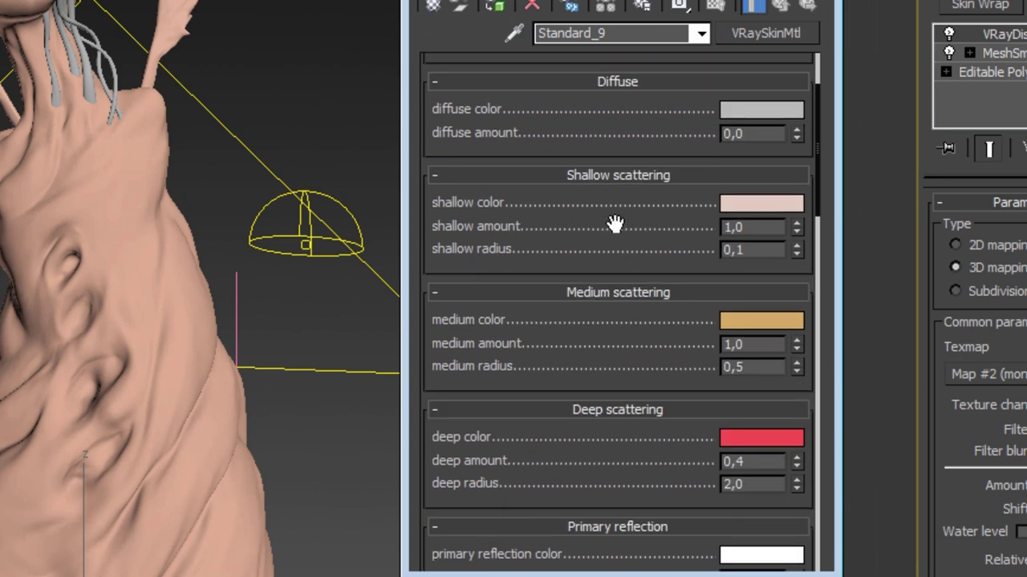
scroll("down", 3)
scroll("down", 3)
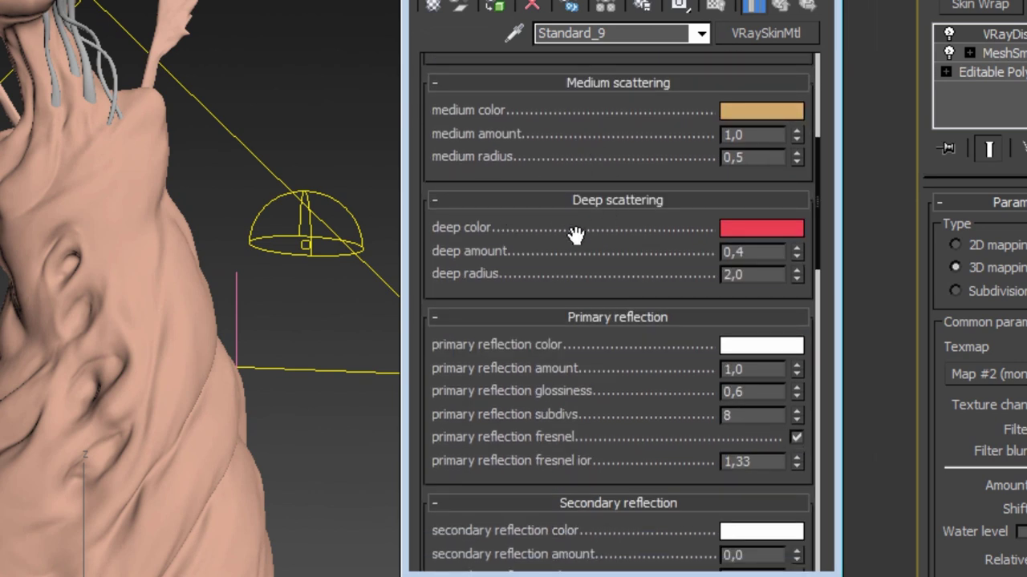
left_click_drag(579, 235, 577, 2)
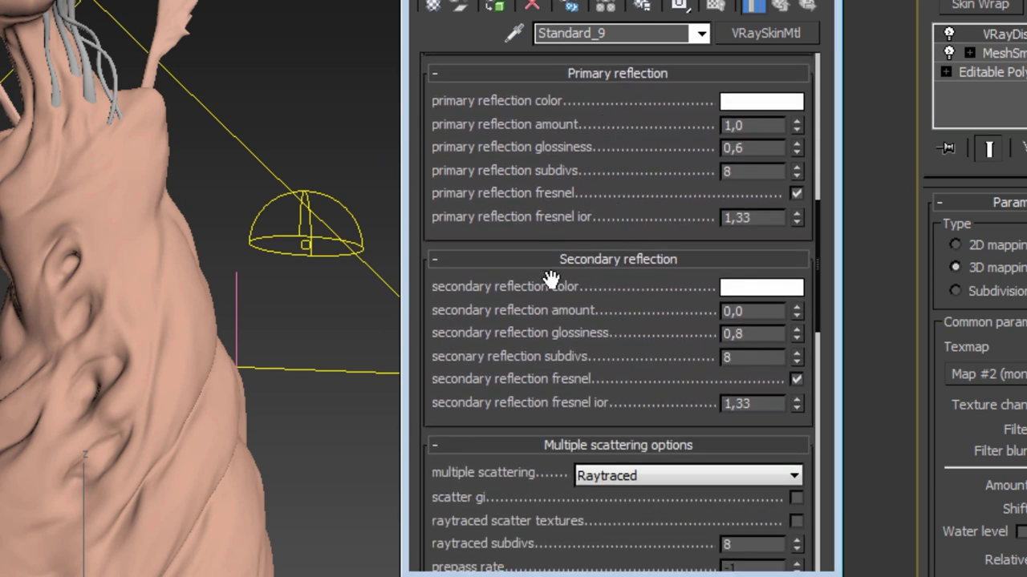
left_click_drag(550, 275, 614, 341)
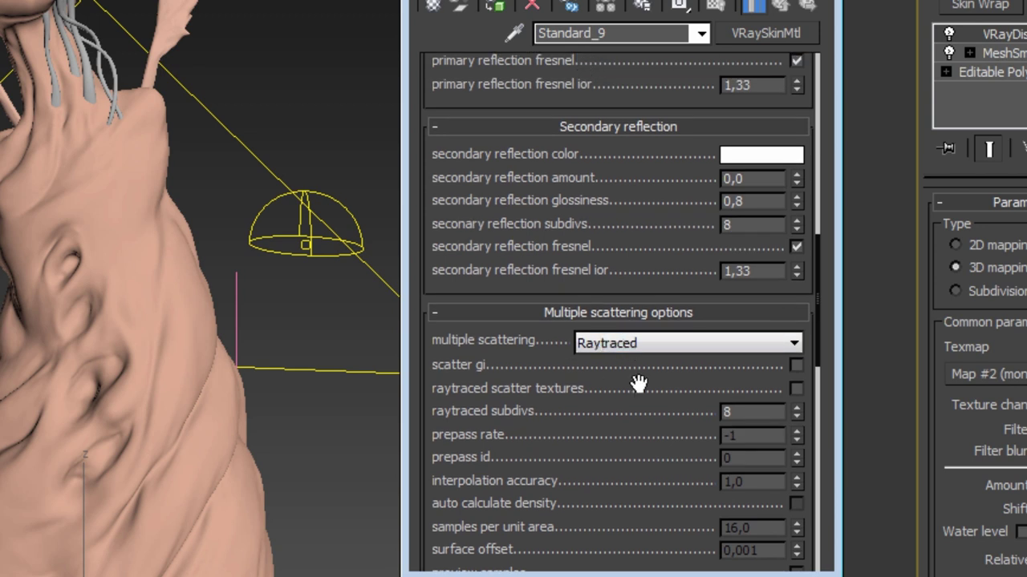
left_click_drag(620, 410, 625, 332)
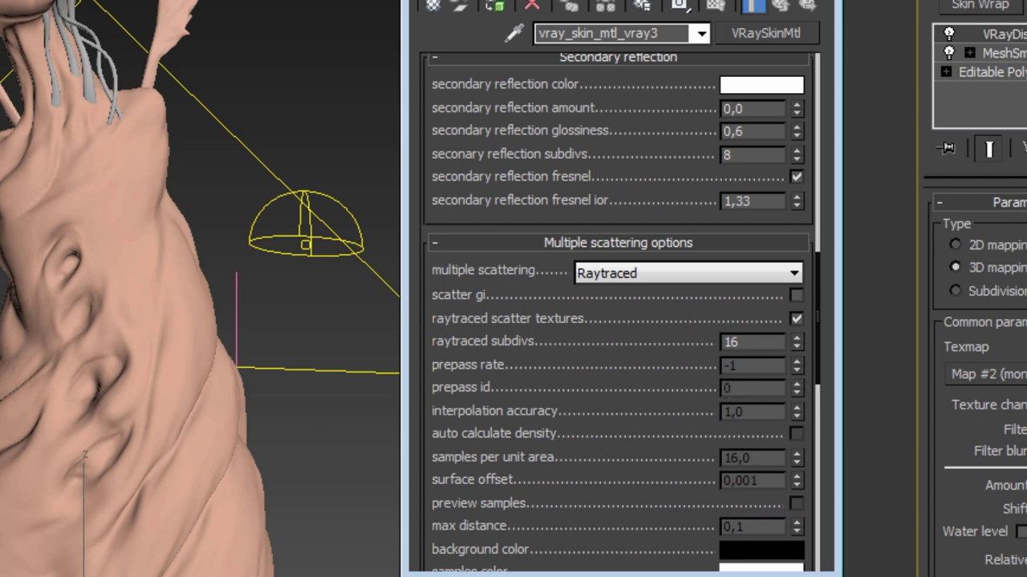
- Render the creature with the vray_skin_mtl_vray3 skin material
scroll("up", 3)
scroll("up", 3)
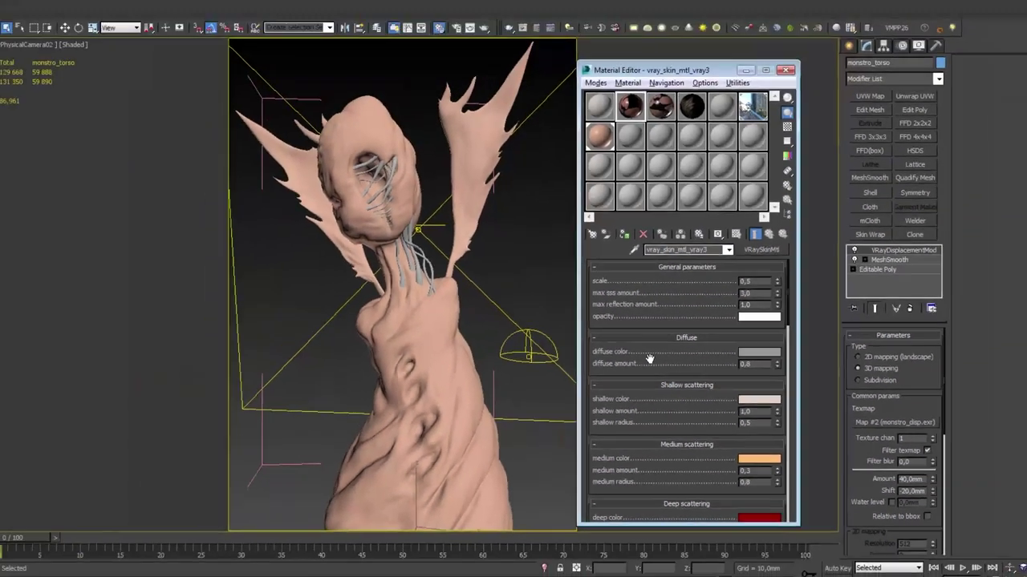
key("shift+q")
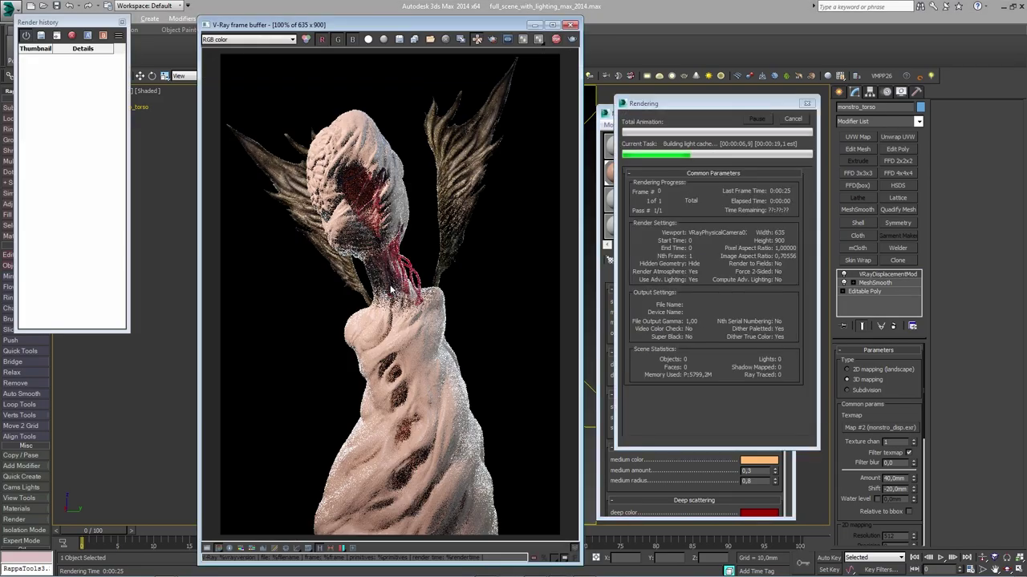
- Zoom and pan around the new render, then open the Standard_9 skin's diffuse colour selector
scroll("up", 3)
left_click_drag(319, 175, 405, 429)
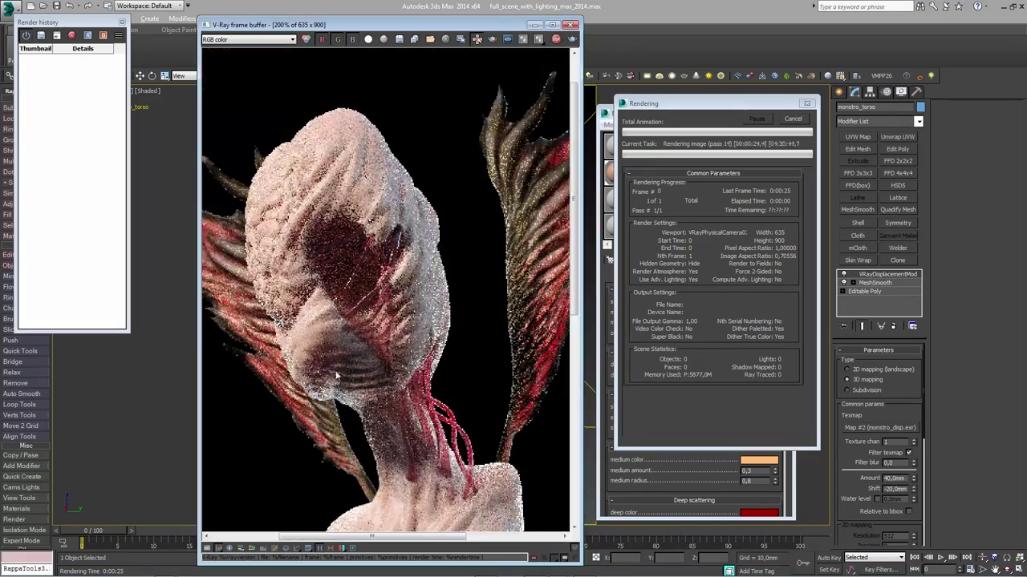
scroll("up", 3)
scroll("down", 3)
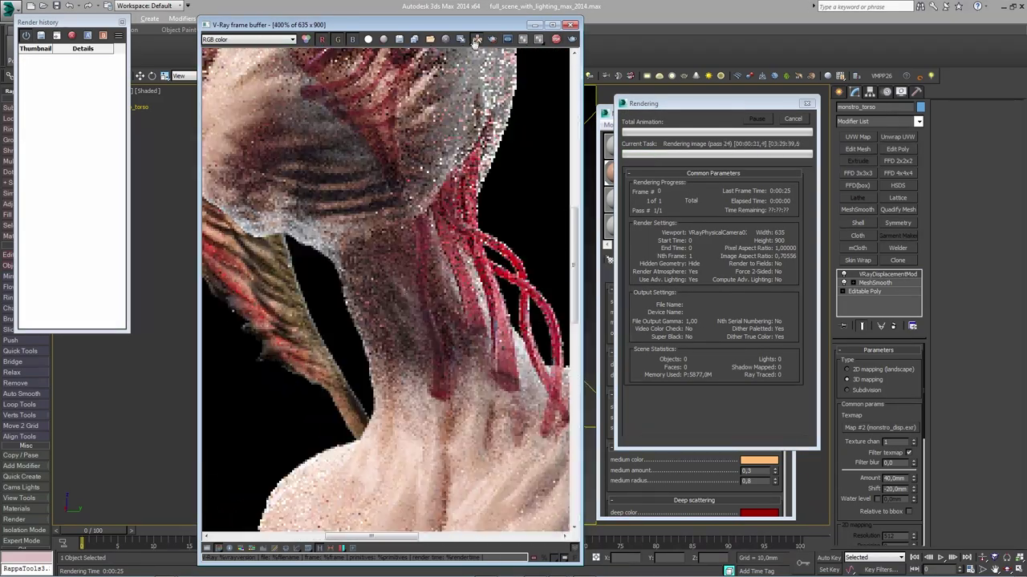
scroll("down", 3)
scroll("up", 3)
scroll("down", 3)
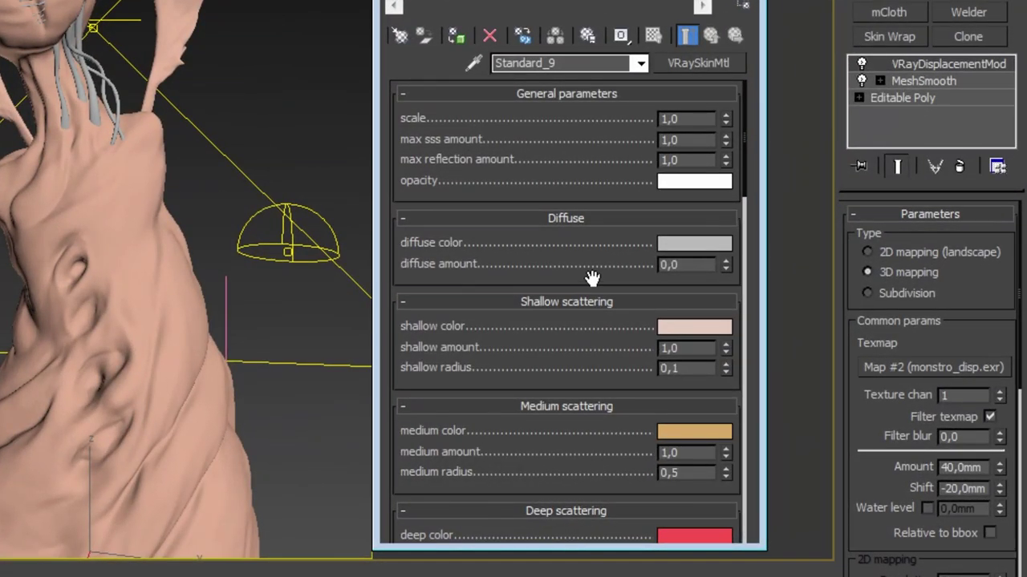
left_click(673, 246)
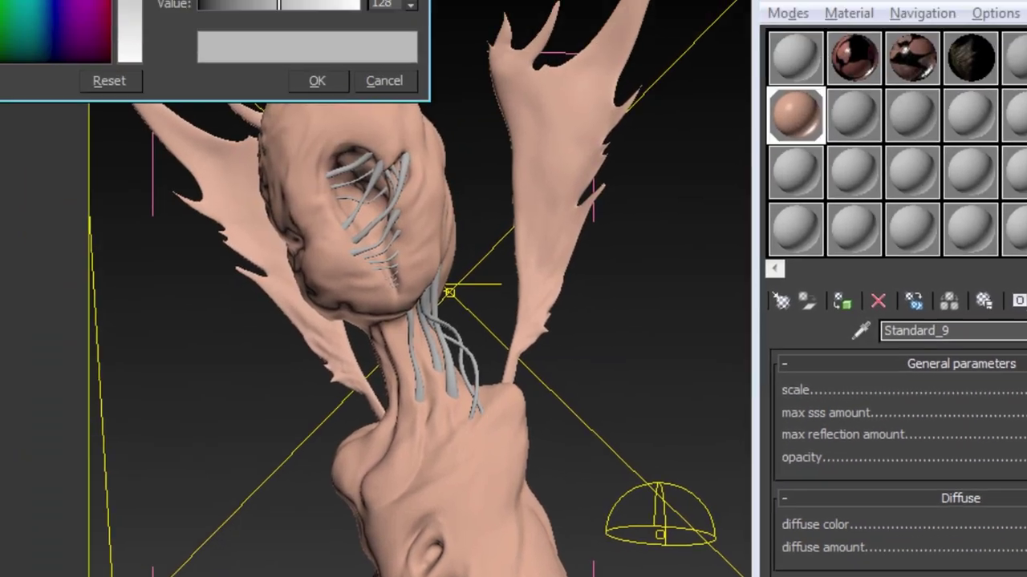
- Make the skin's diffuse colour a fully saturated green with diffuse amount 0,8
left_click_drag(591, 195, 706, 210)
left_click_drag(542, 170, 552, 169)
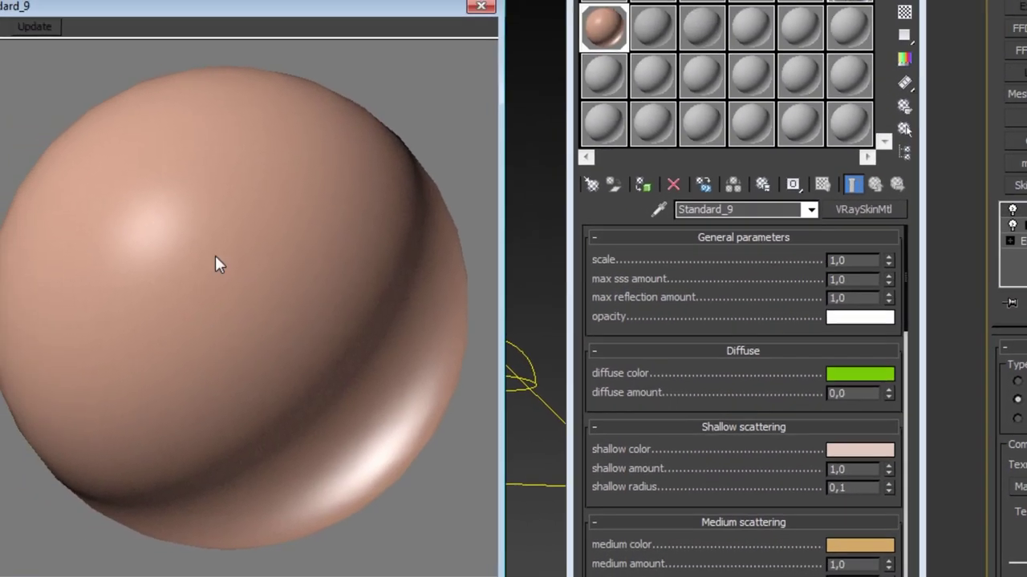
left_click(888, 410)
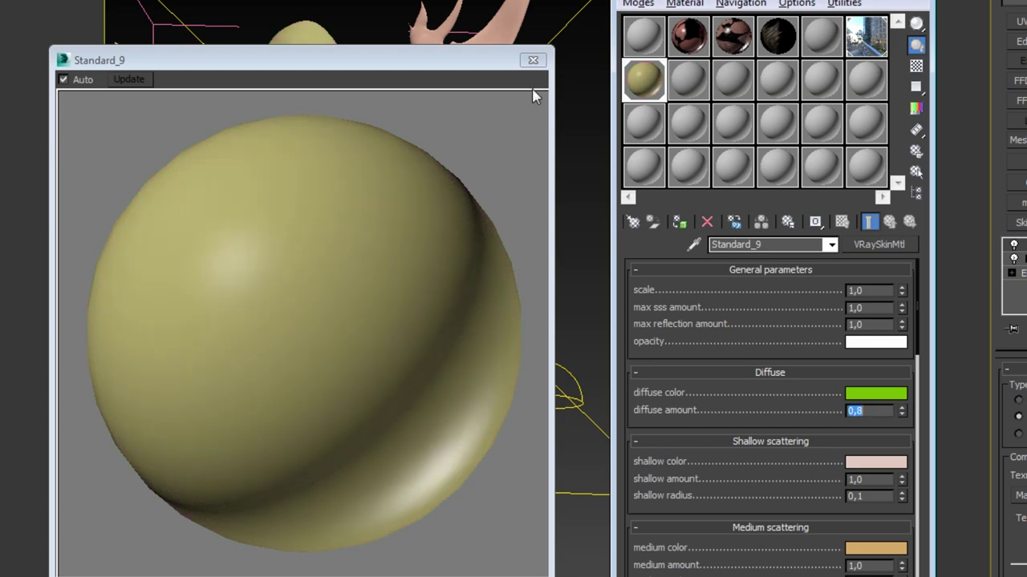
left_click(532, 60)
- Re-render the creature with the updated skin and inspect its head and torso
key("shift+q")
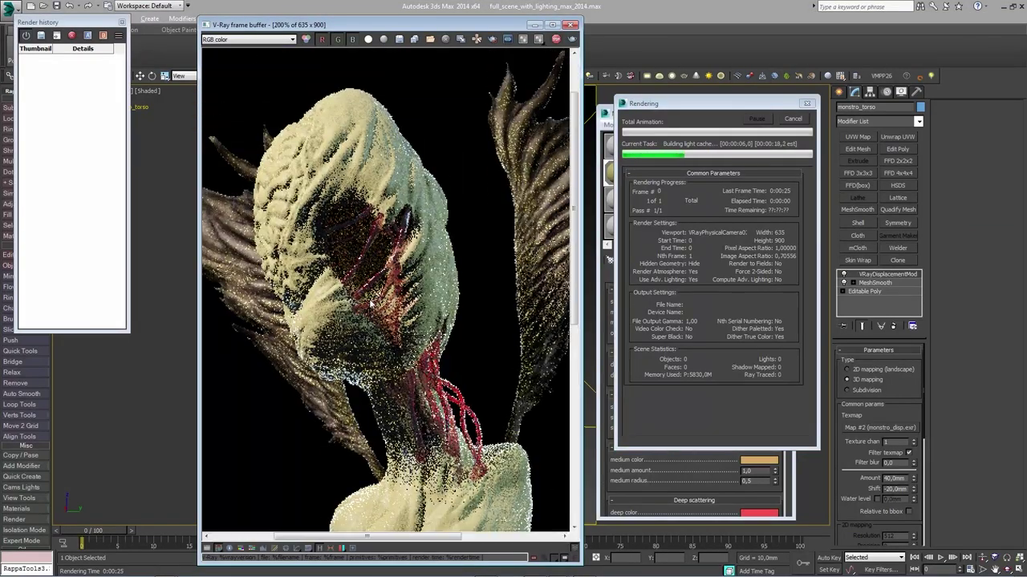
scroll("down", 3)
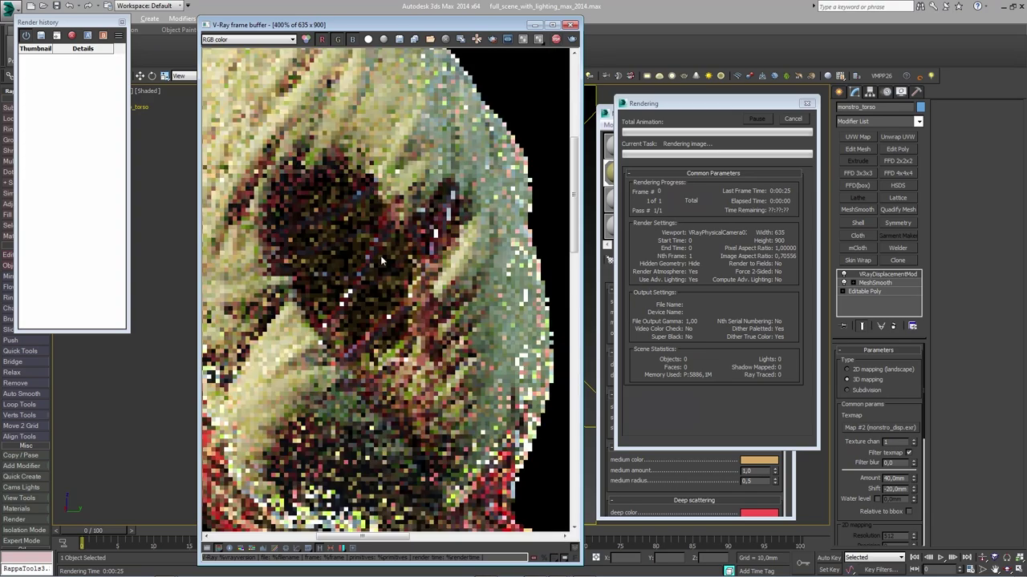
scroll("up", 3)
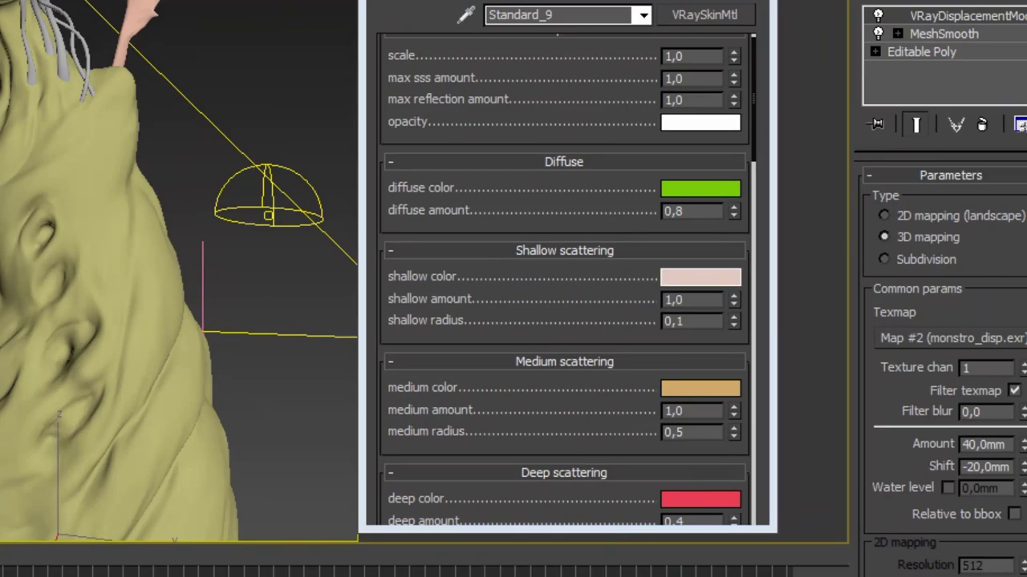
key("shift+q")
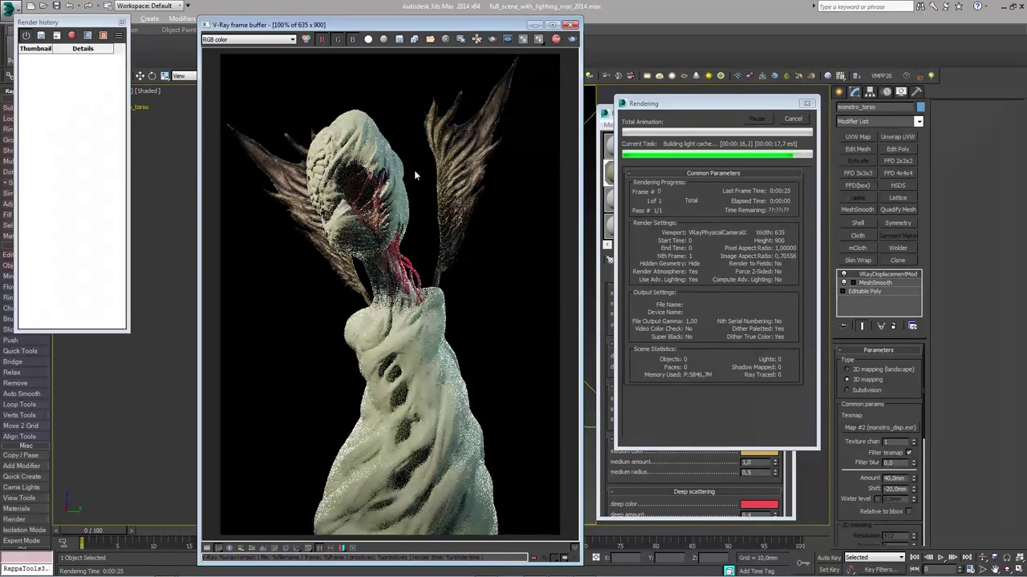
scroll("up", 3)
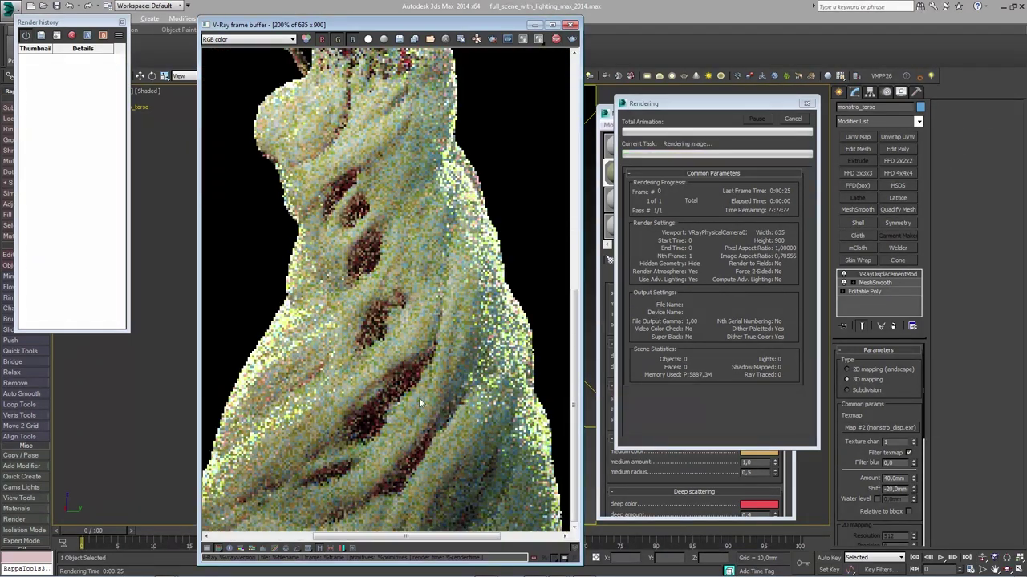
left_click_drag(497, 437, 374, 205)
- View the VRaySSS2 subsurface channel across the figure, then return to the RGB image
left_click(249, 40)
left_click(241, 73)
left_click_drag(461, 417, 364, 313)
left_click(249, 39)
left_click(241, 48)
scroll("down", 3)
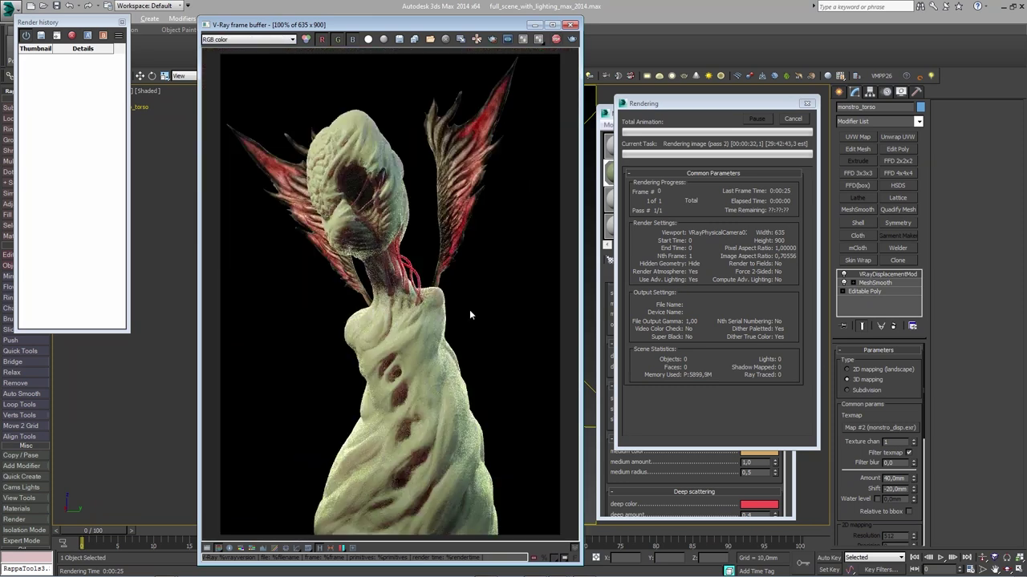
scroll("down", 3)
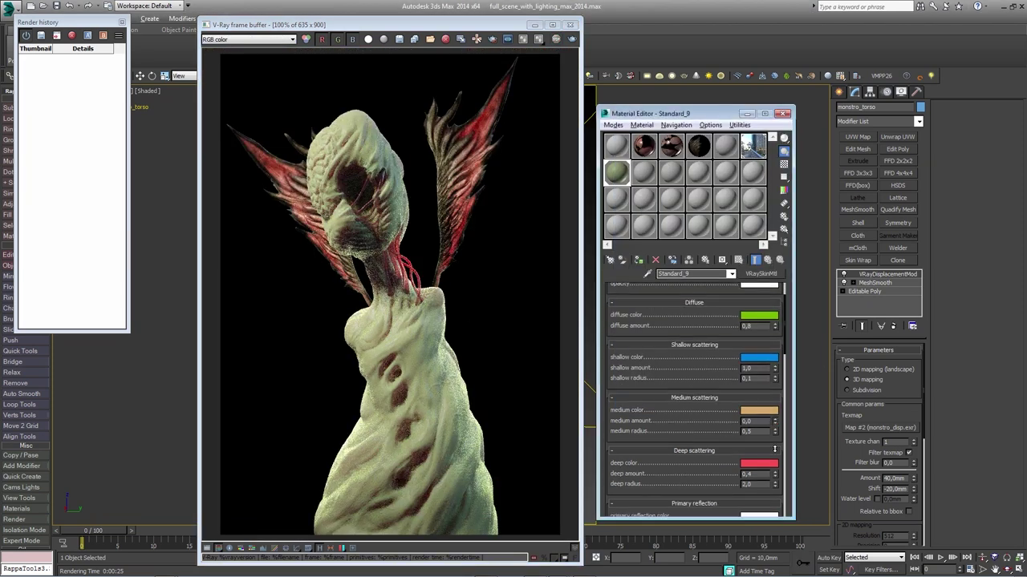
- Render the creature again and view the head in the VRaySSS2 subsurface channel
scroll("up", 3)
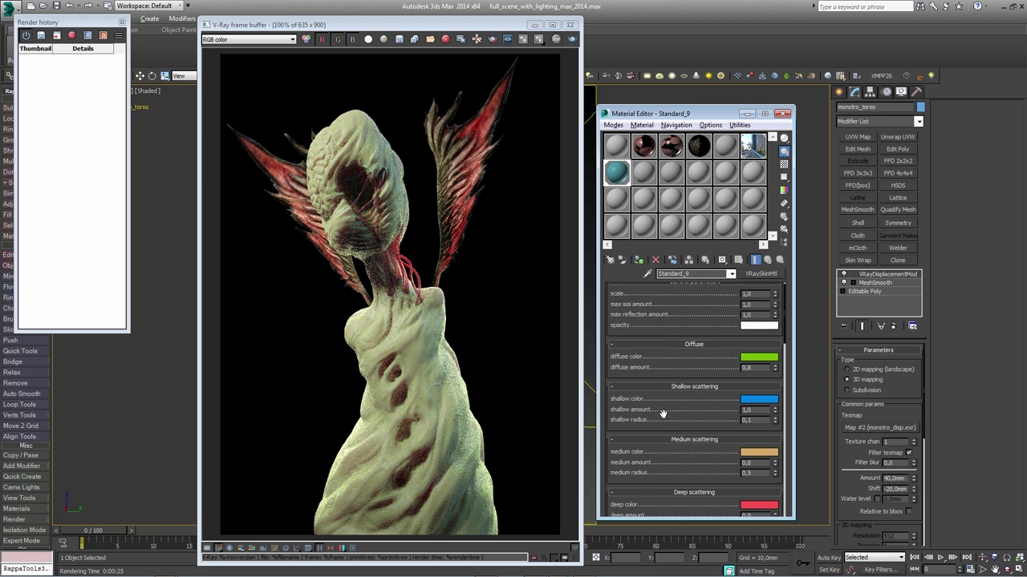
left_click(302, 19)
left_click(308, 29)
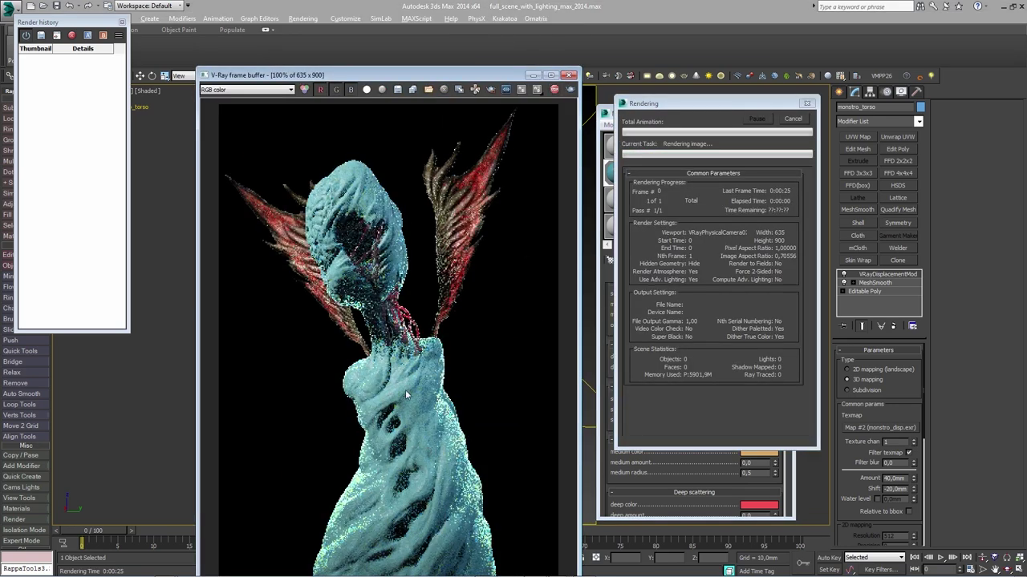
scroll("up", 3)
left_click_drag(405, 389, 461, 461)
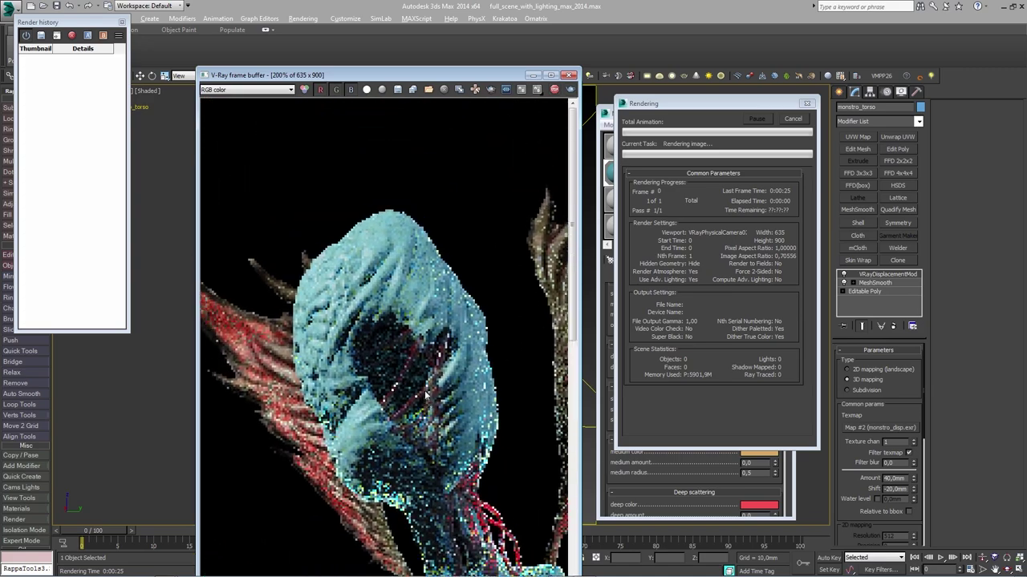
left_click(250, 90)
left_click(278, 164)
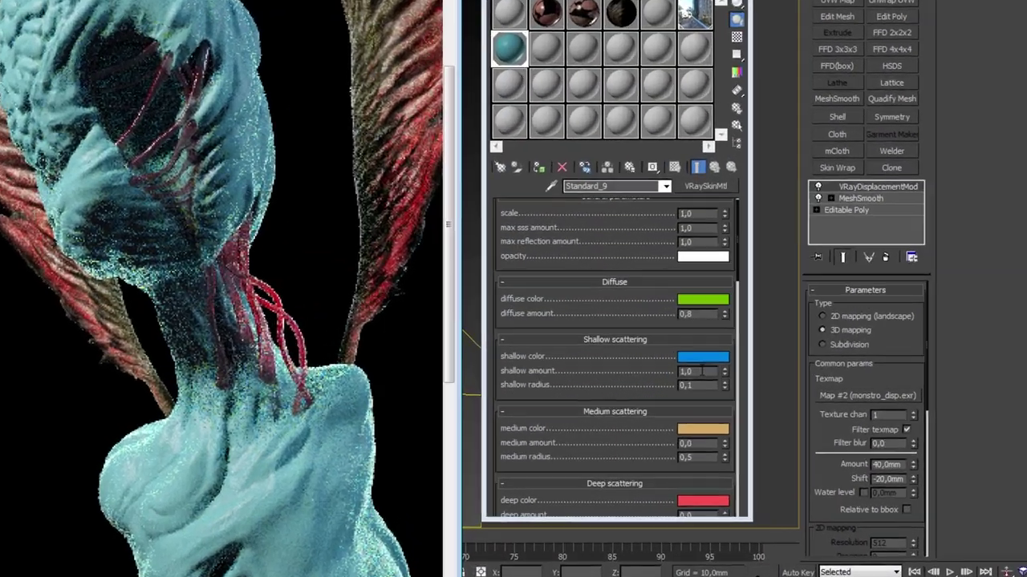
- Set the skin's shallow scattering amount to 0,3
type("0,3")
key("Return")
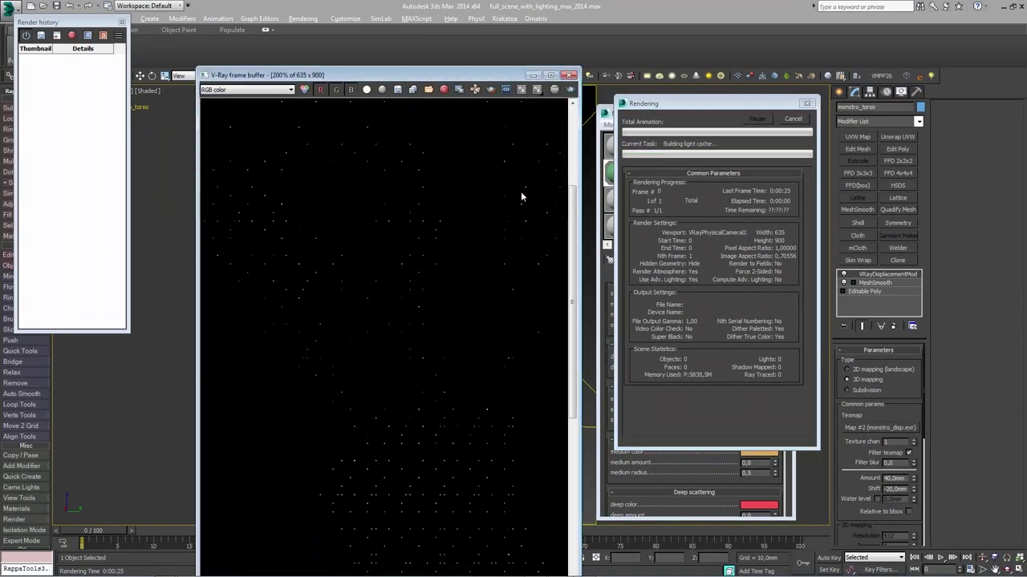
scroll("up", 3)
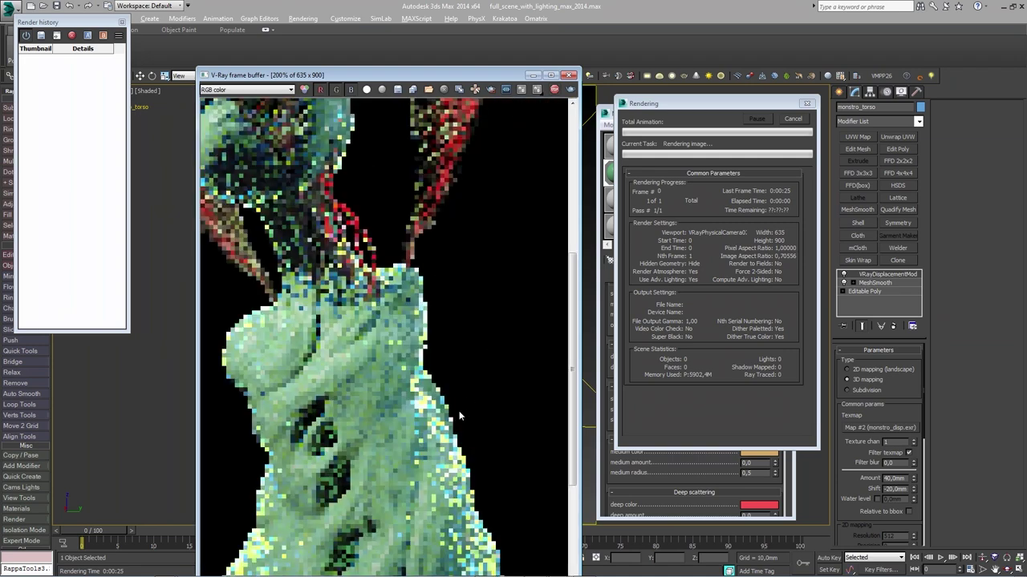
scroll("up", 3)
scroll("down", 3)
scroll("down", 3)
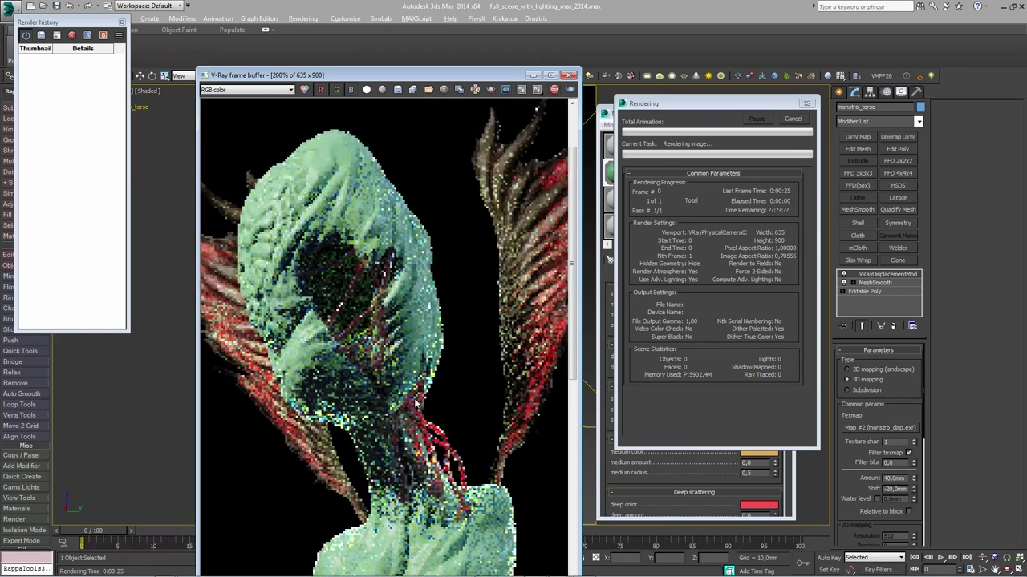
- Make the shallow colour red and re-render the alien bust
left_click(758, 397)
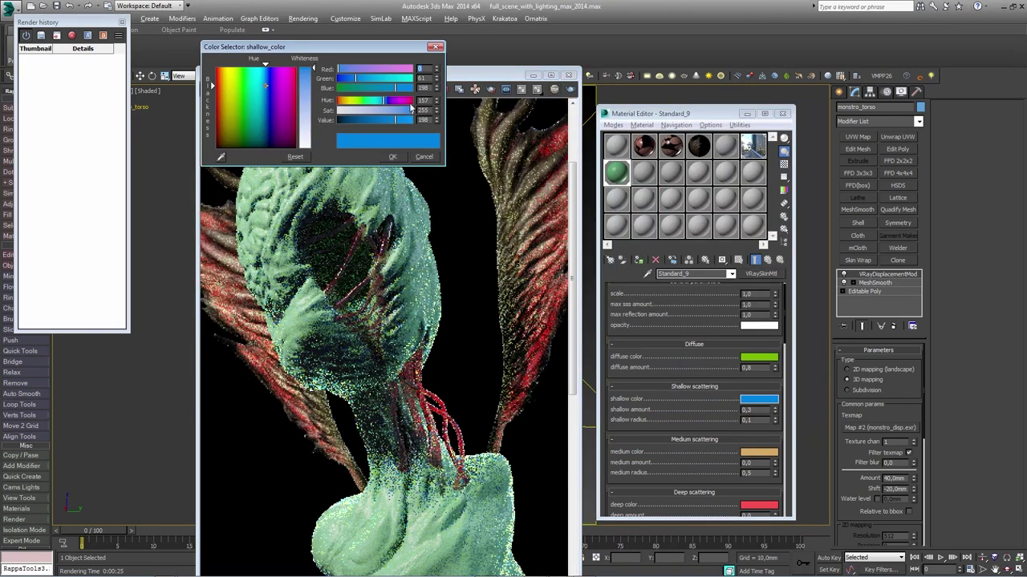
left_click_drag(413, 107, 413, 100)
left_click(503, 122)
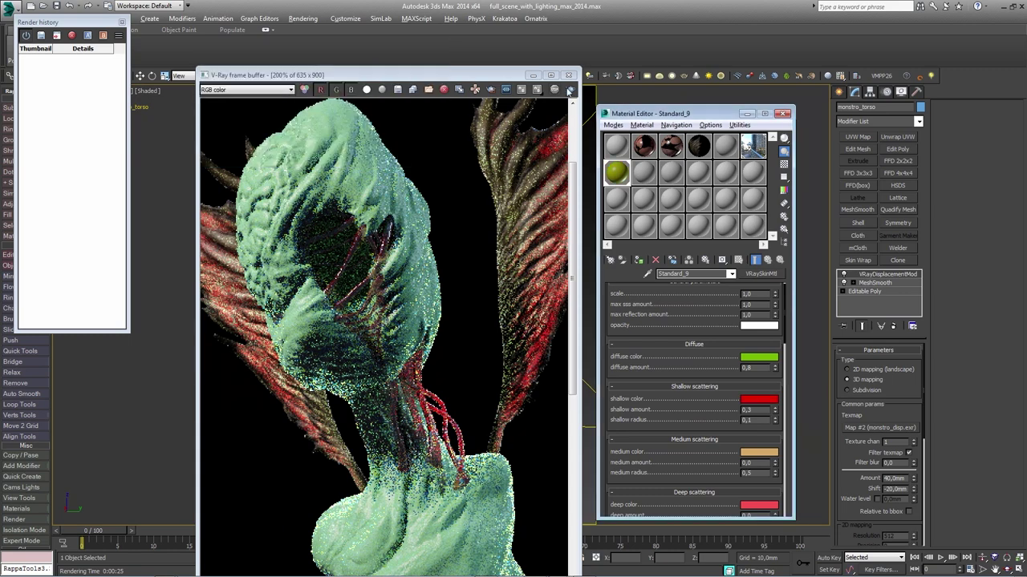
left_click(569, 90)
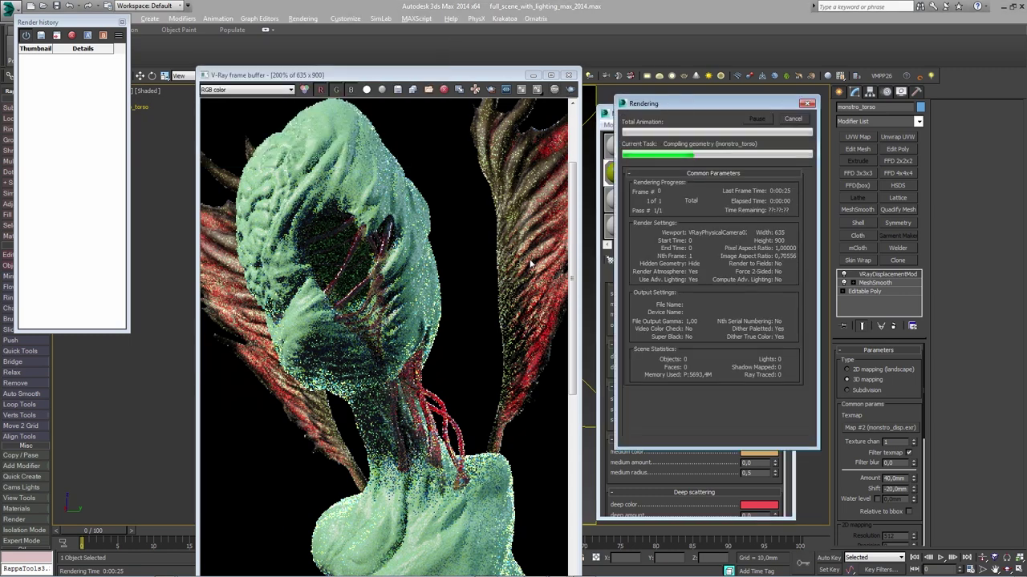
left_click_drag(670, 107, 787, 158)
scroll("down", 3)
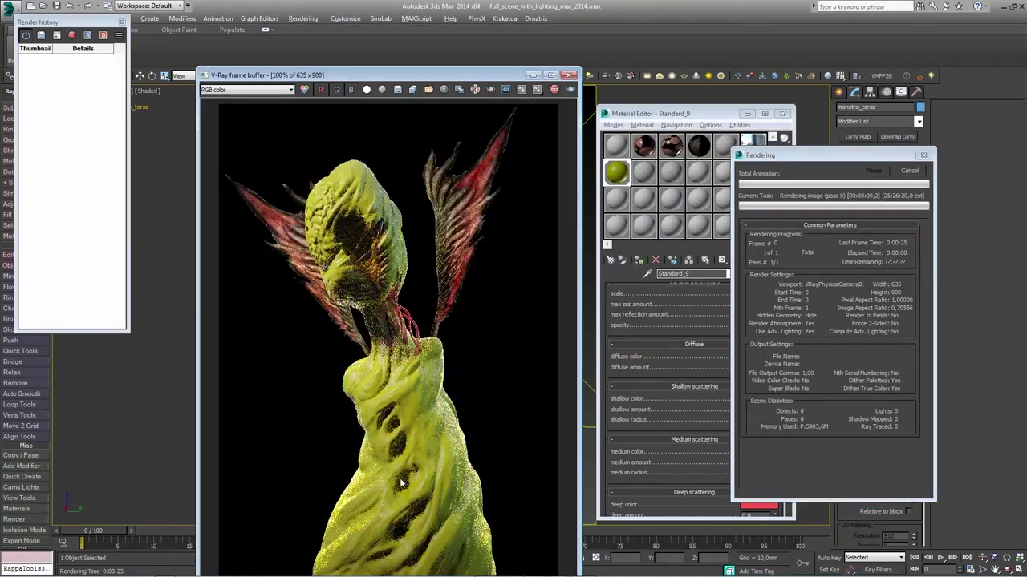
scroll("up", 3)
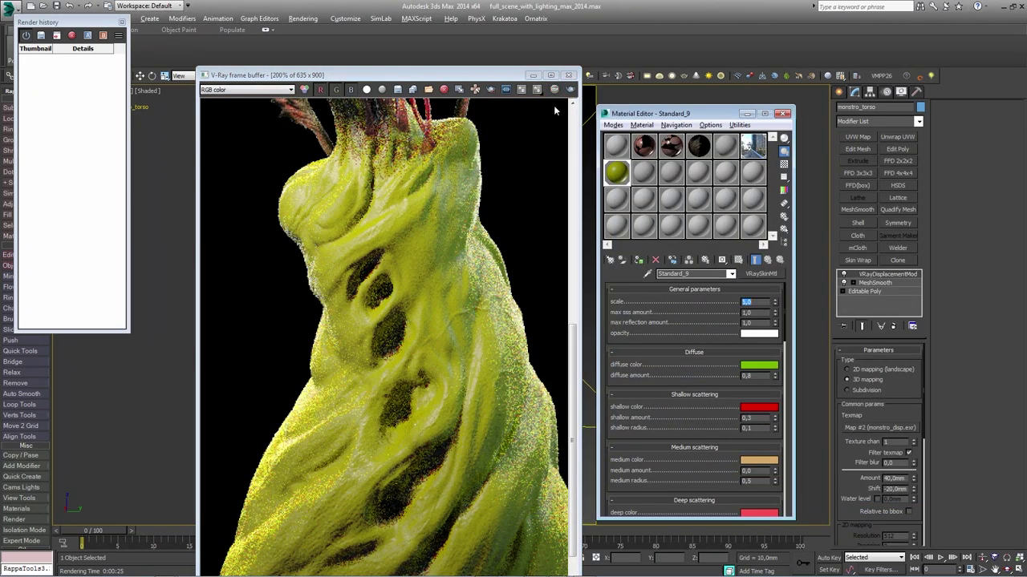
- Set skin scale to 5,0 and shallow amount to 1,0, re-render, and pan over torso and head
left_click(758, 418)
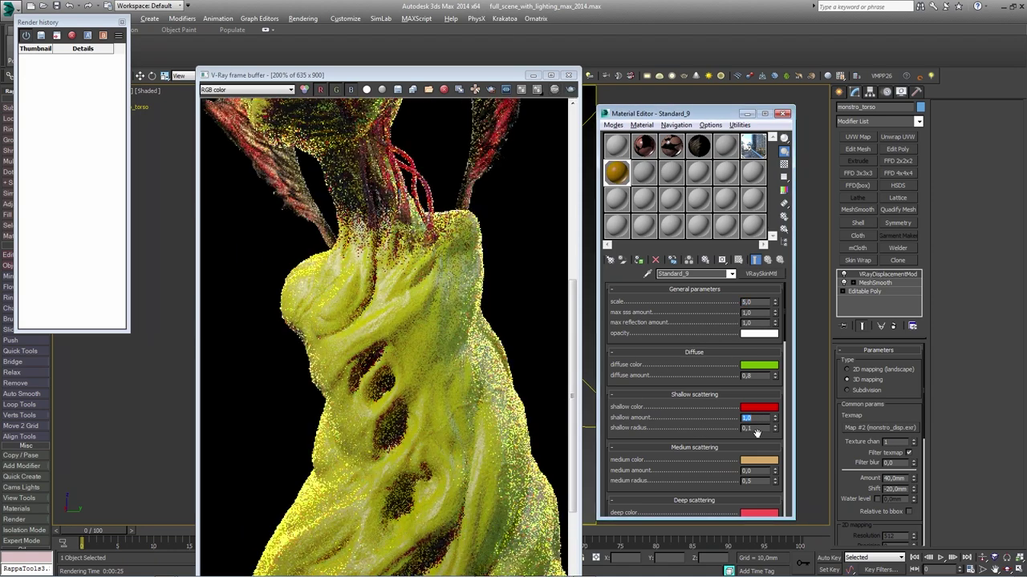
left_click(570, 89)
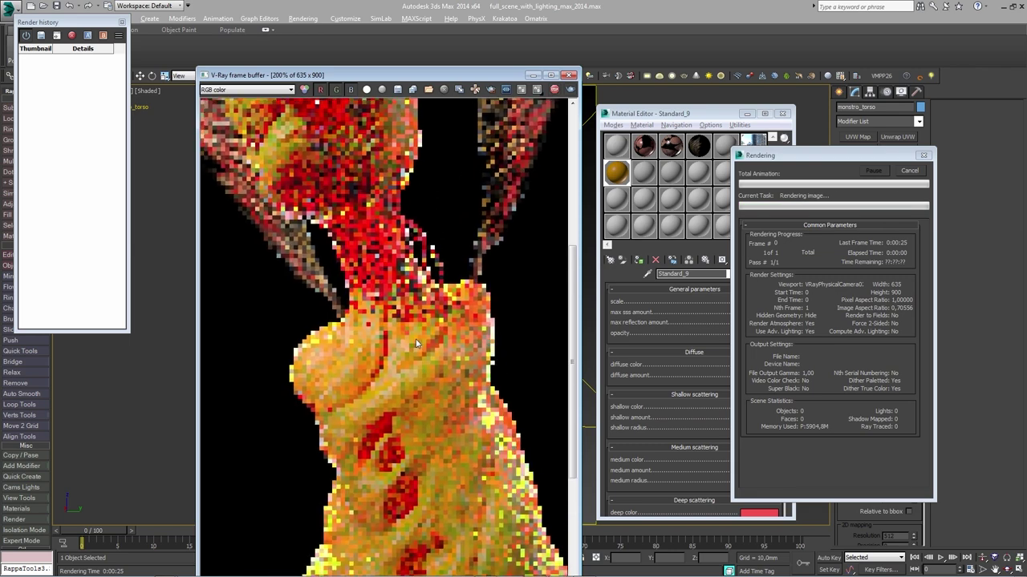
scroll("down", 3)
scroll("up", 3)
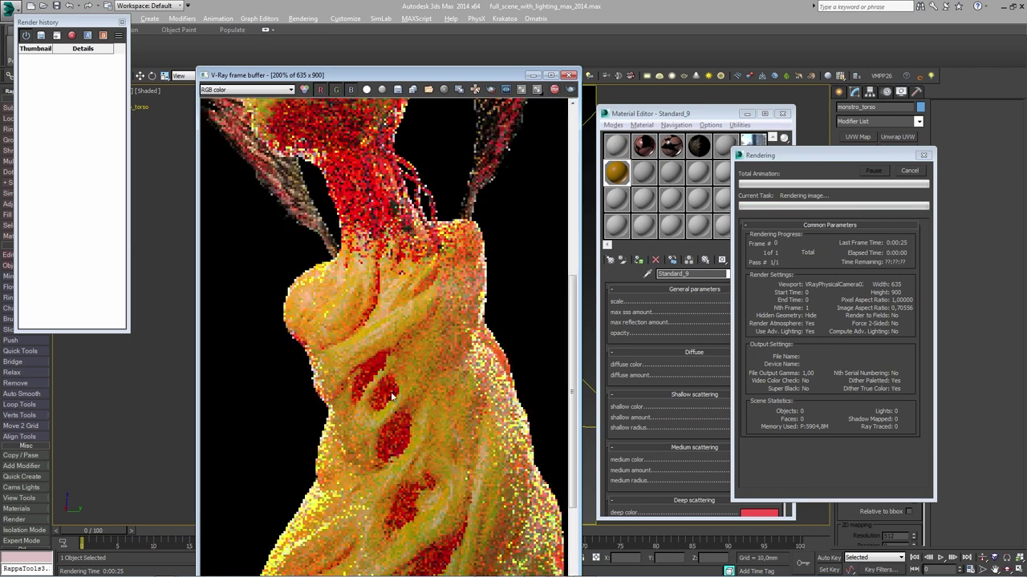
left_click_drag(393, 397, 429, 319)
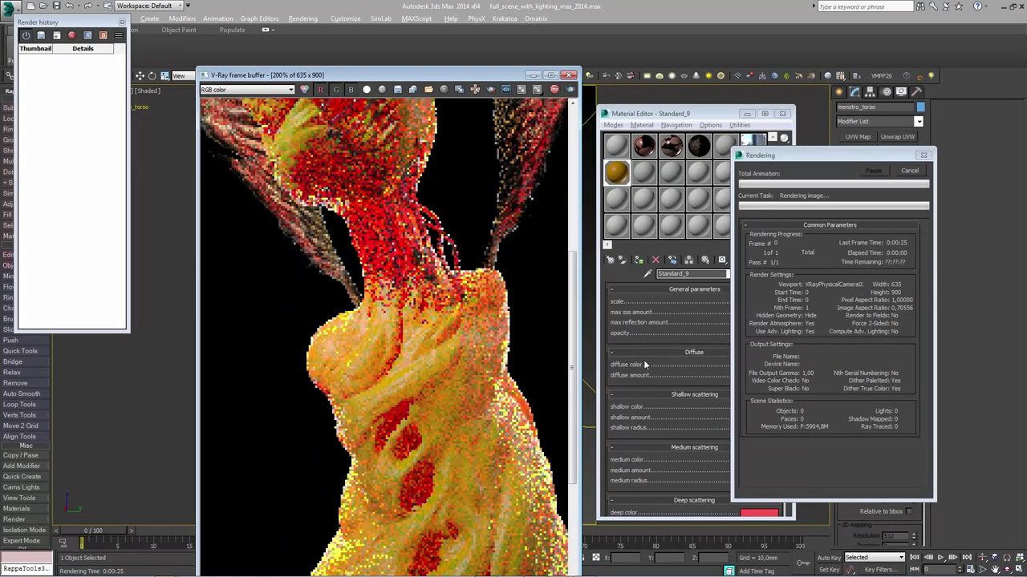
left_click_drag(420, 327, 388, 399)
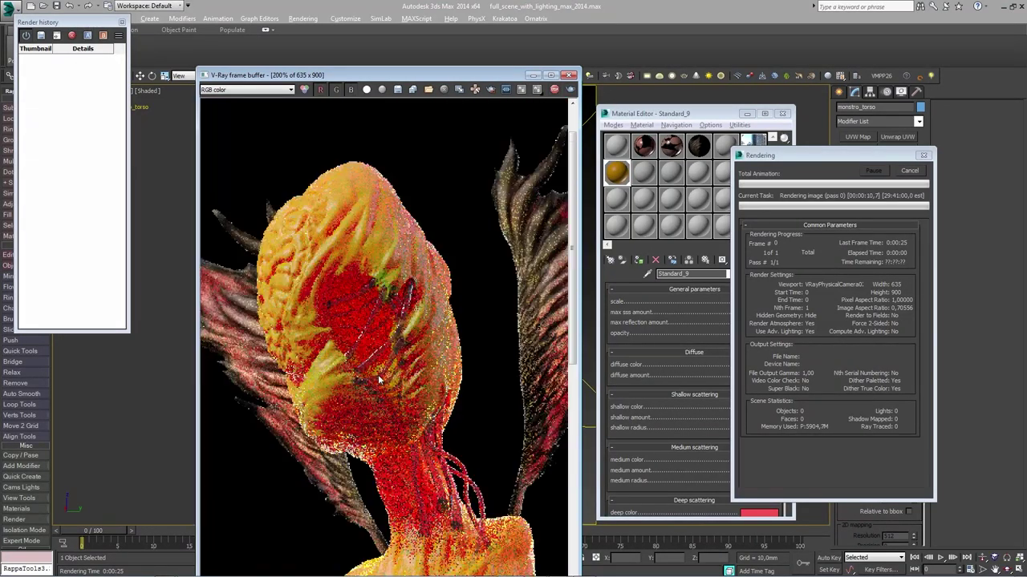
- Pan the enlarged render across the head and lower body, then cancel the render
scroll("down", 3)
scroll("up", 3)
left_click_drag(402, 443, 397, 519)
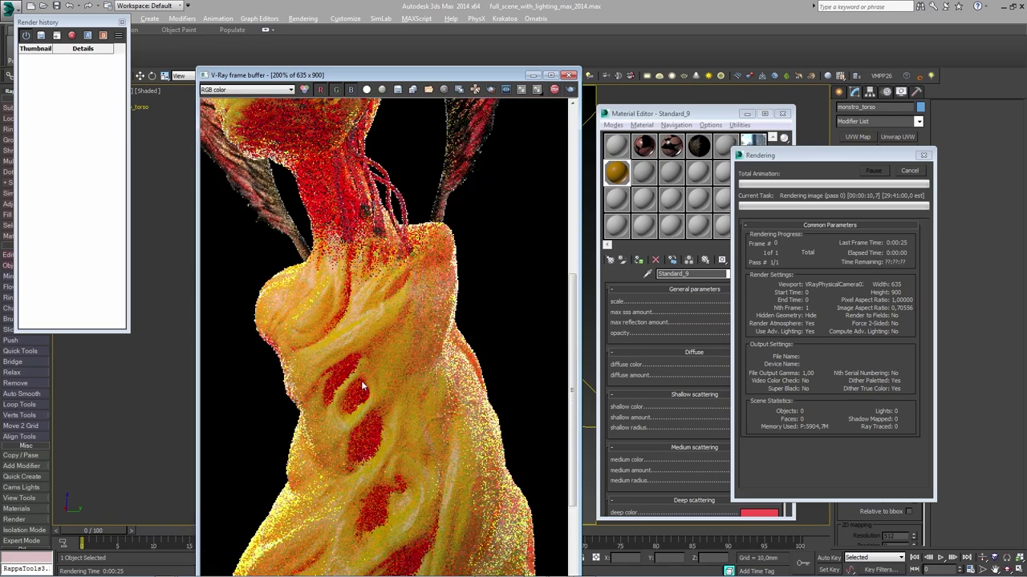
left_click_drag(363, 273, 403, 330)
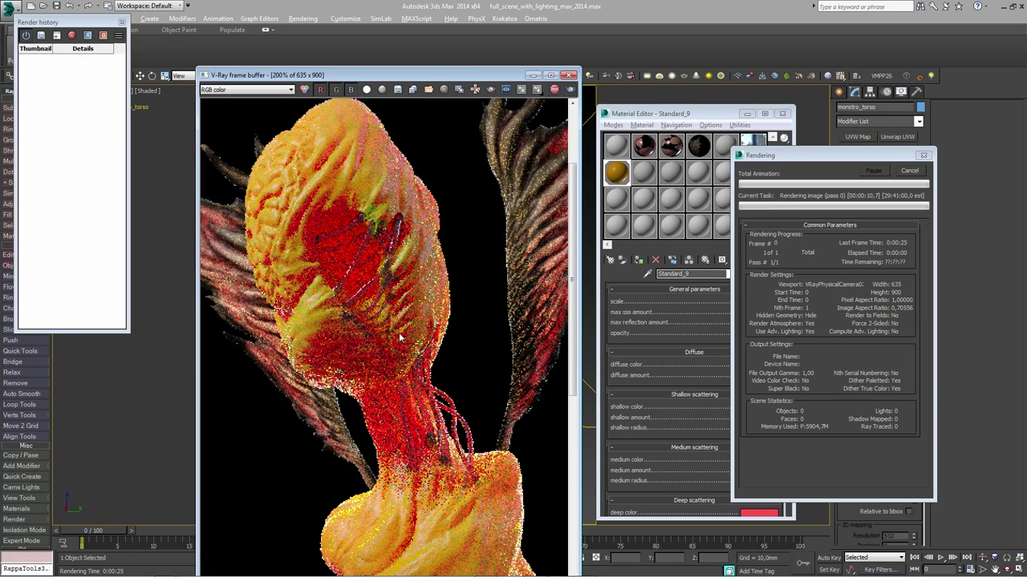
left_click_drag(421, 461, 394, 401)
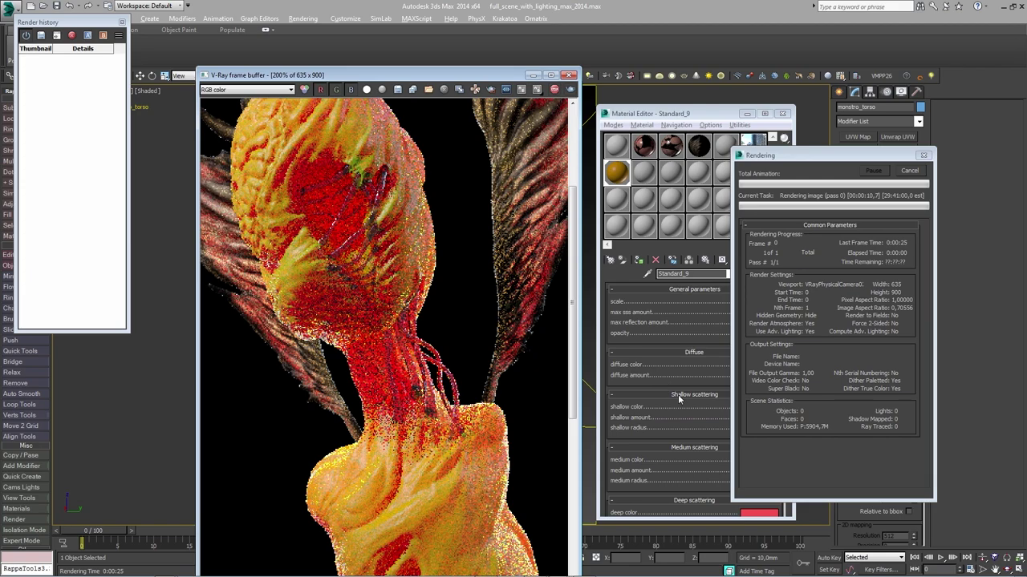
left_click_drag(361, 331, 373, 328)
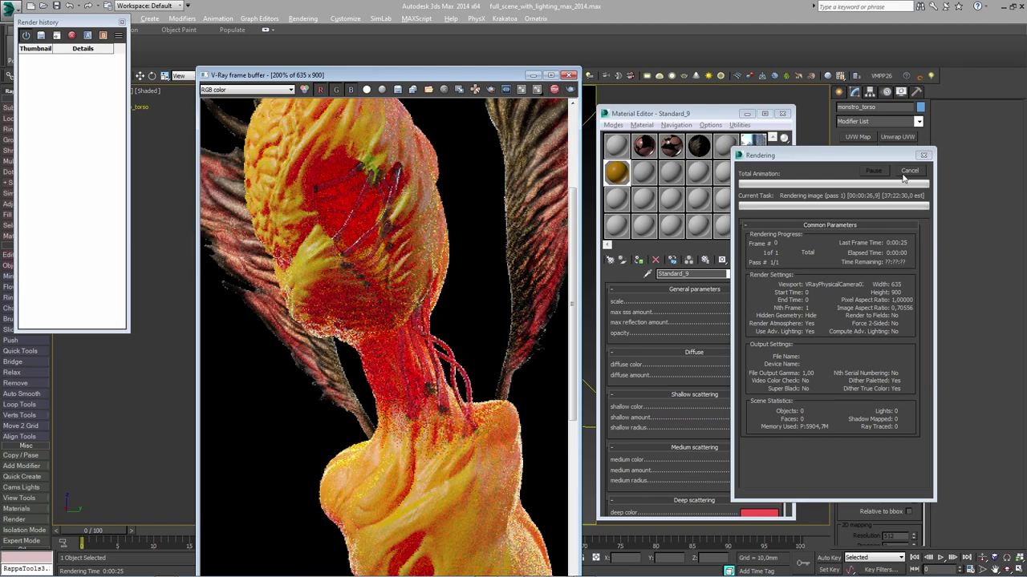
left_click(903, 176)
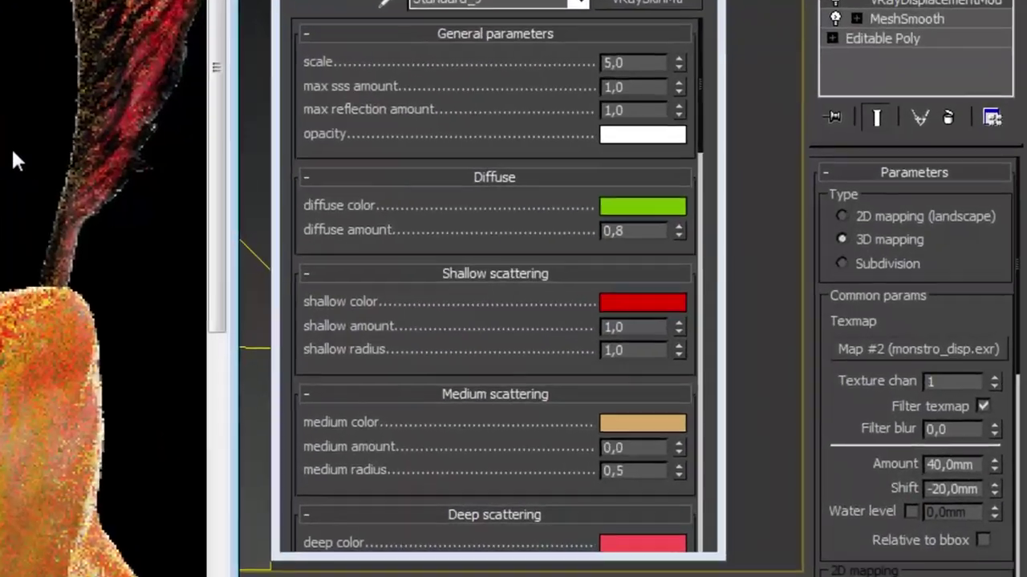
- Desaturate the diffuse colour to grey and set a light beige shallow colour with radius 0,5
left_click(647, 211)
left_click_drag(535, 261, 493, 260)
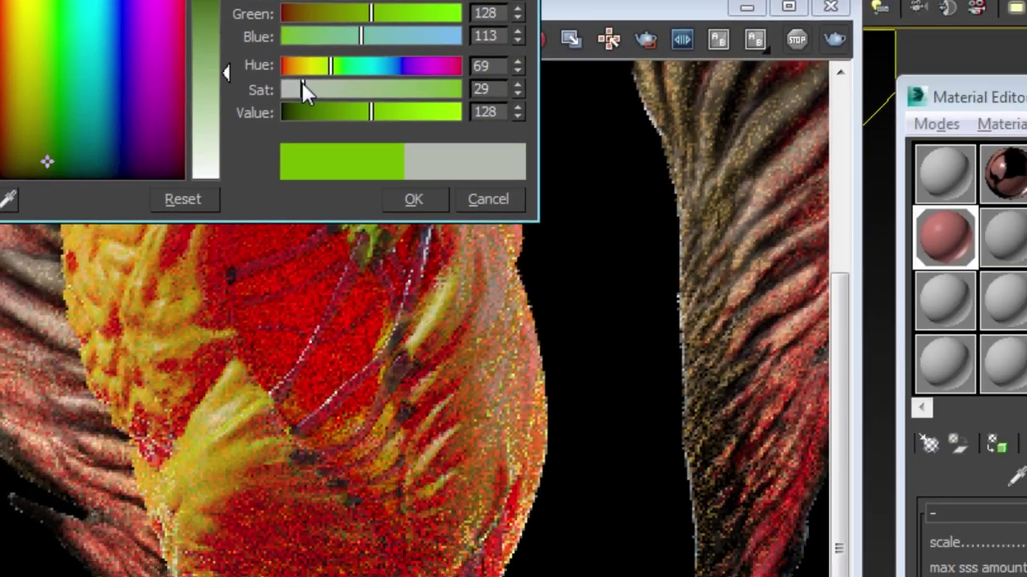
double_click(747, 250)
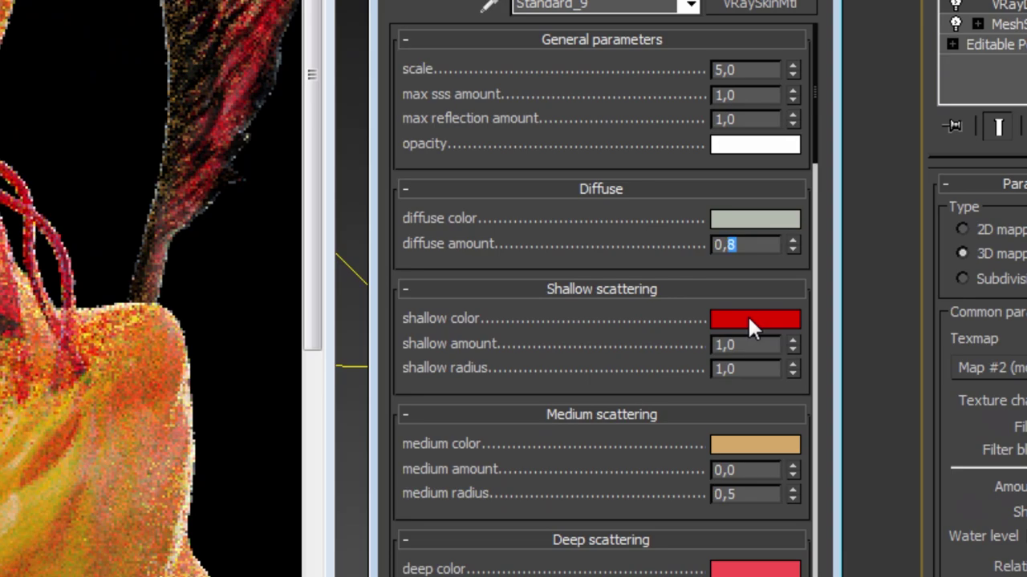
left_click(748, 319)
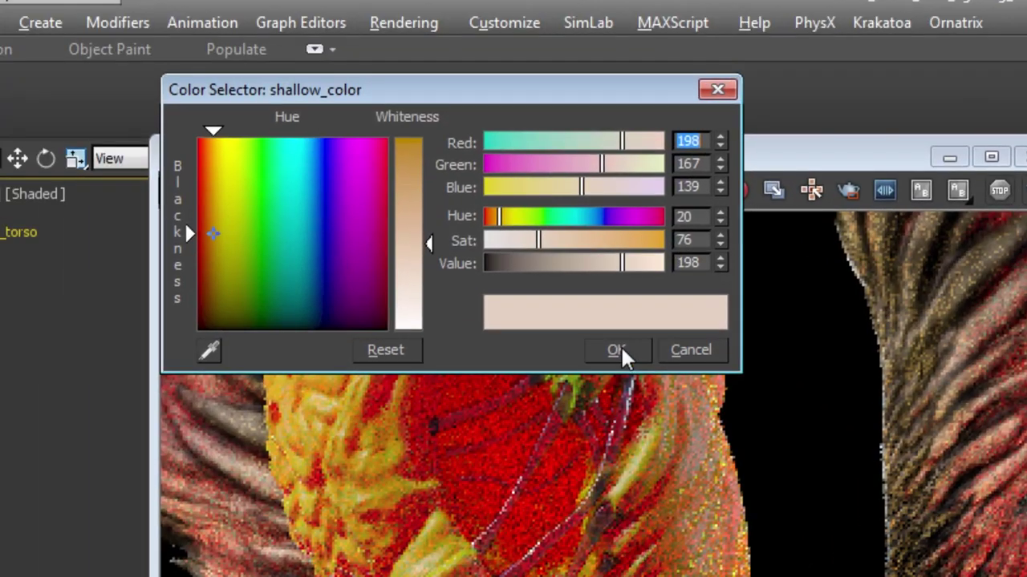
left_click(620, 353)
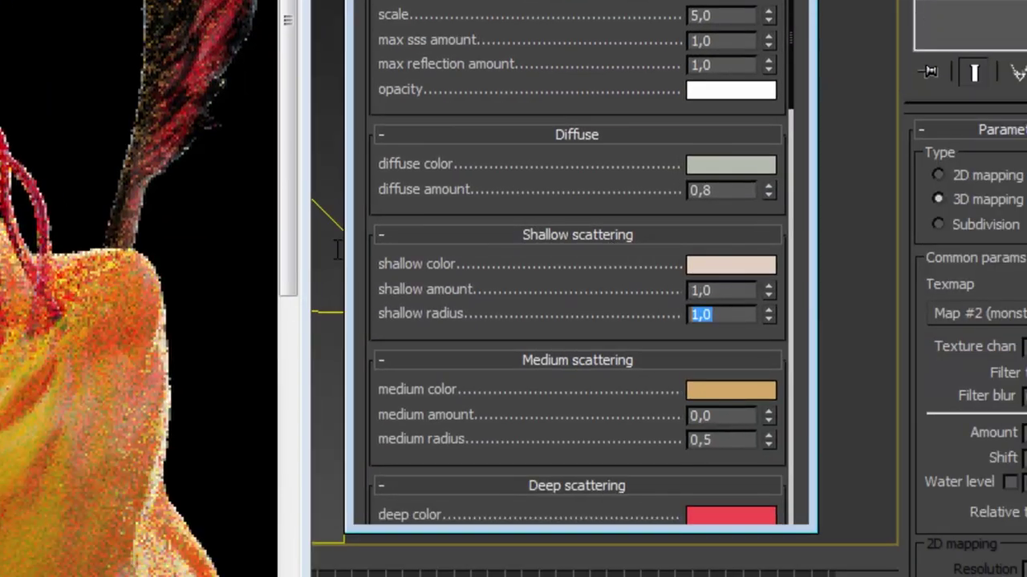
type("0,5")
key("Tab")
- Set the medium scattering amount to 0,3 and radius to 0,8 with a gold colour
type("0,3")
scroll("down", 3)
left_click(722, 238)
left_click(718, 194)
left_click(561, 325)
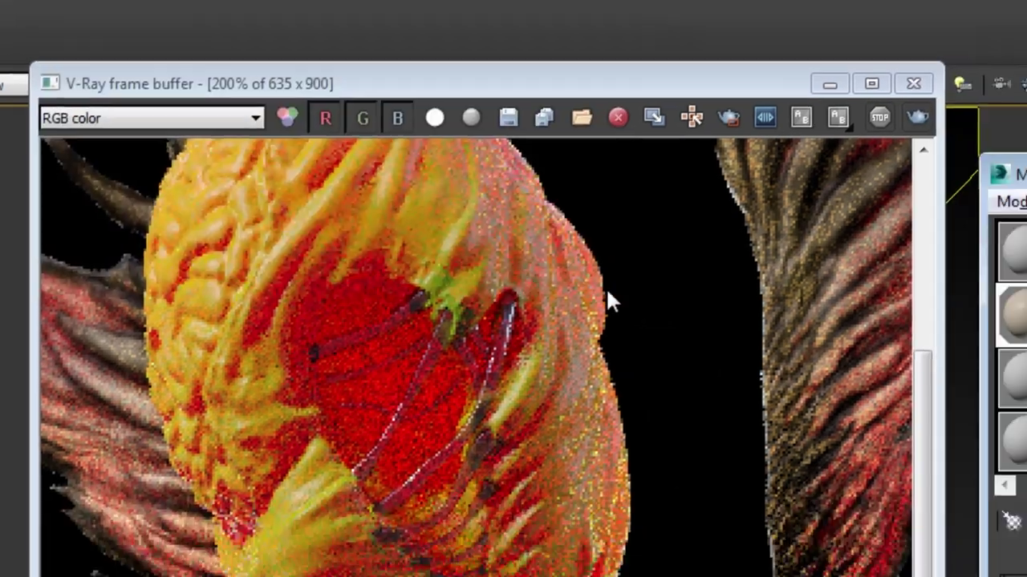
- Paste a dark red deep colour, set deep amount 1,0 and radius 7,0, and re-render
right_click(763, 312)
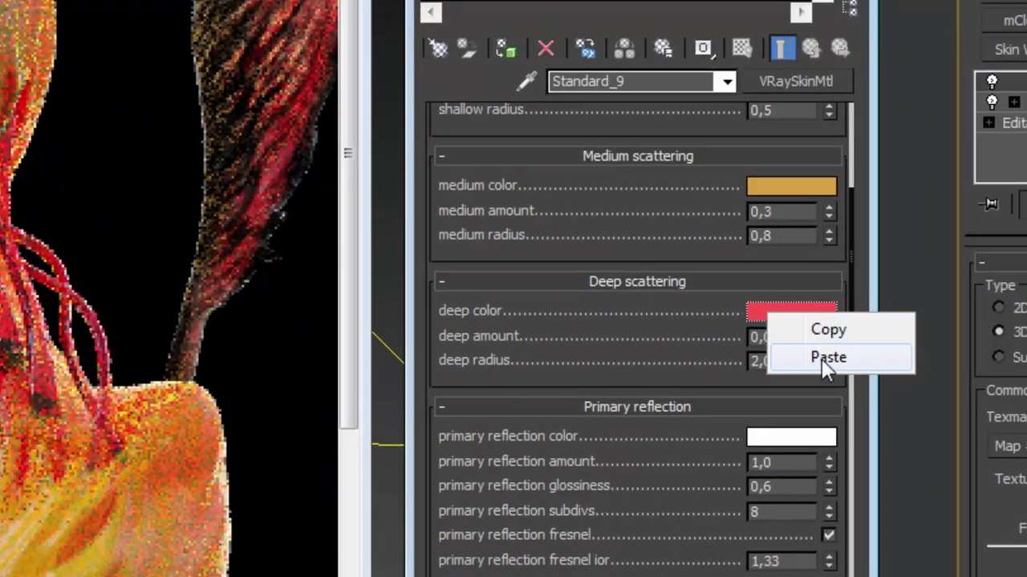
left_click(823, 359)
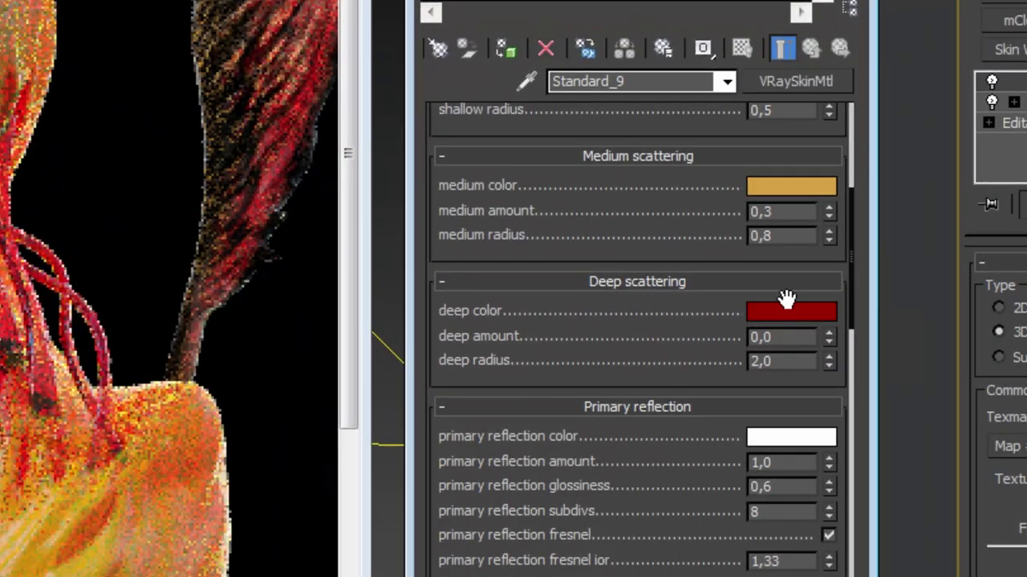
type("1")
key("Tab")
type("7")
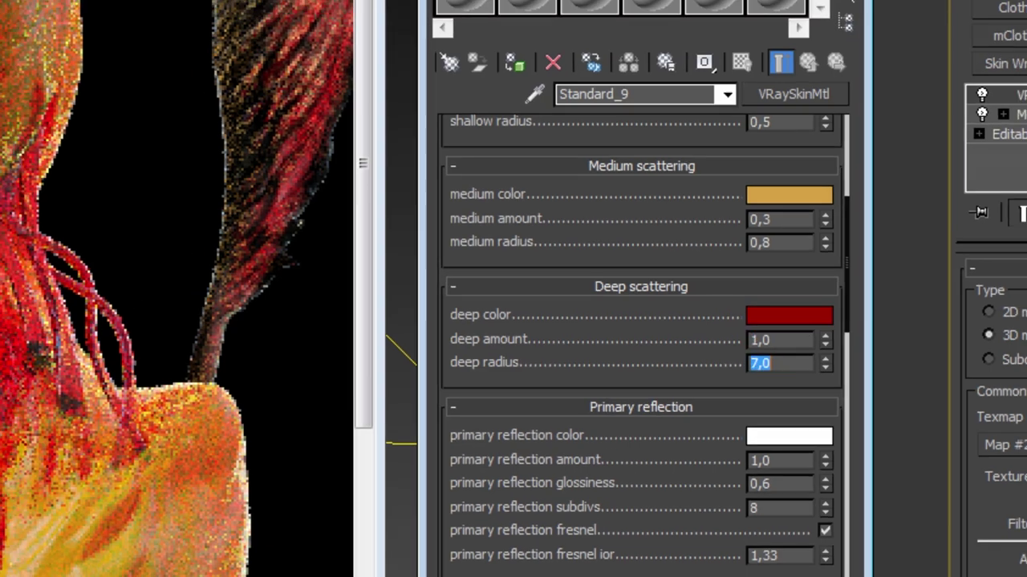
key("shift+q")
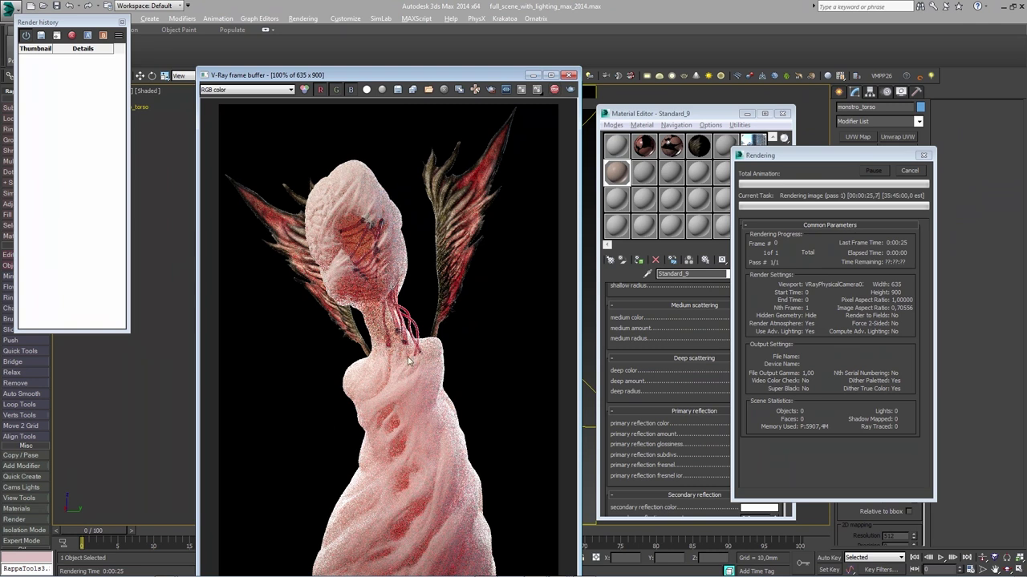
left_click(235, 91)
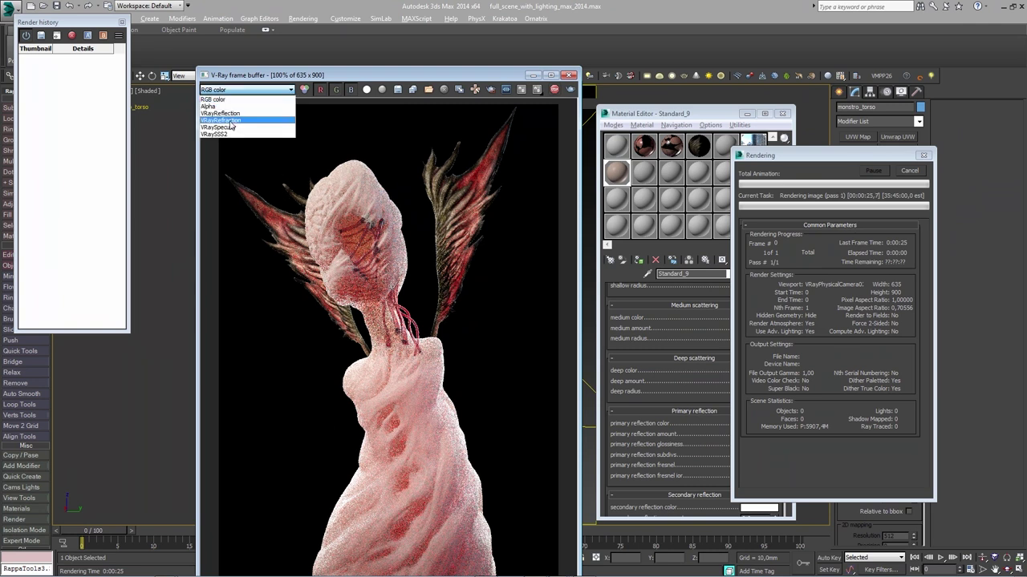
- Show the VRaySSS2 render element and reset the skin scale to 1,0
left_click(221, 135)
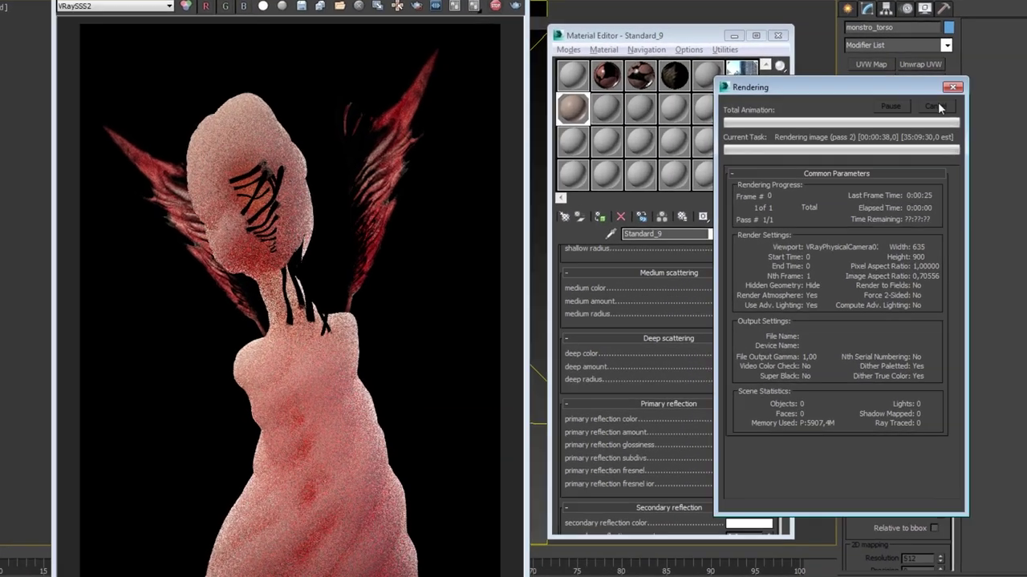
type("1")
key("Return")
key("Tab")
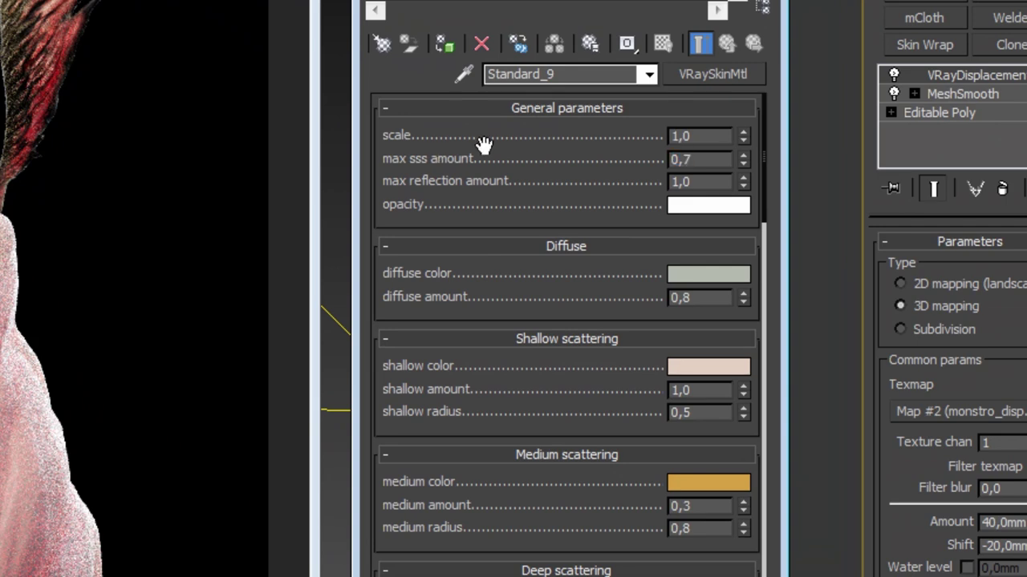
key("Tab")
- Shift the diffuse colour toward pinkish grey and make the shallow colour more saturated
left_click(693, 274)
left_click_drag(509, 224, 600, 229)
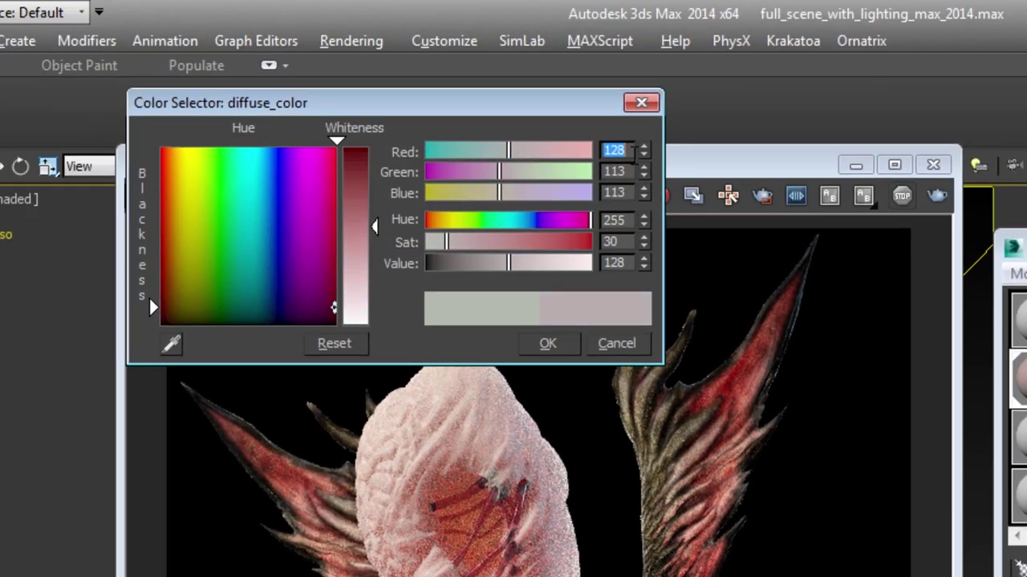
left_click(547, 343)
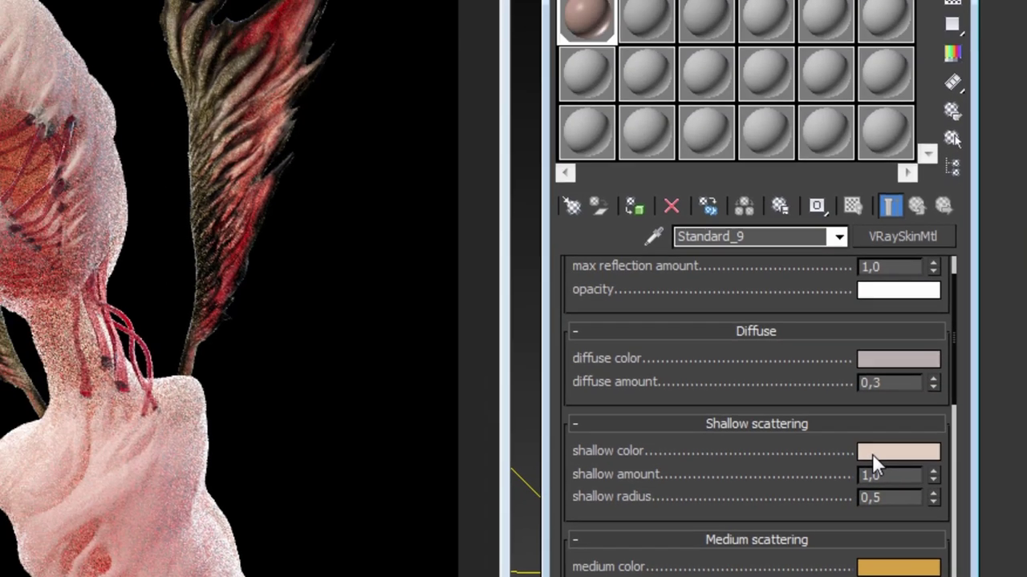
left_click(697, 373)
left_click_drag(488, 248, 525, 243)
double_click(732, 273)
left_click(719, 298)
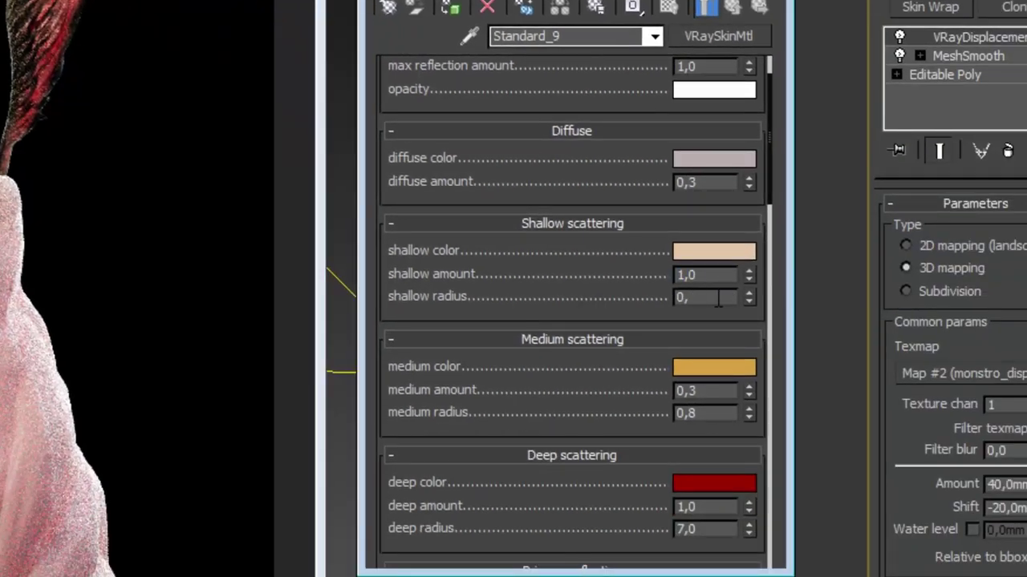
- Give the medium scattering a stronger orange colour, amount 0,85 and radius 0,2
left_click(714, 366)
left_click_drag(611, 244, 620, 249)
left_click(581, 344)
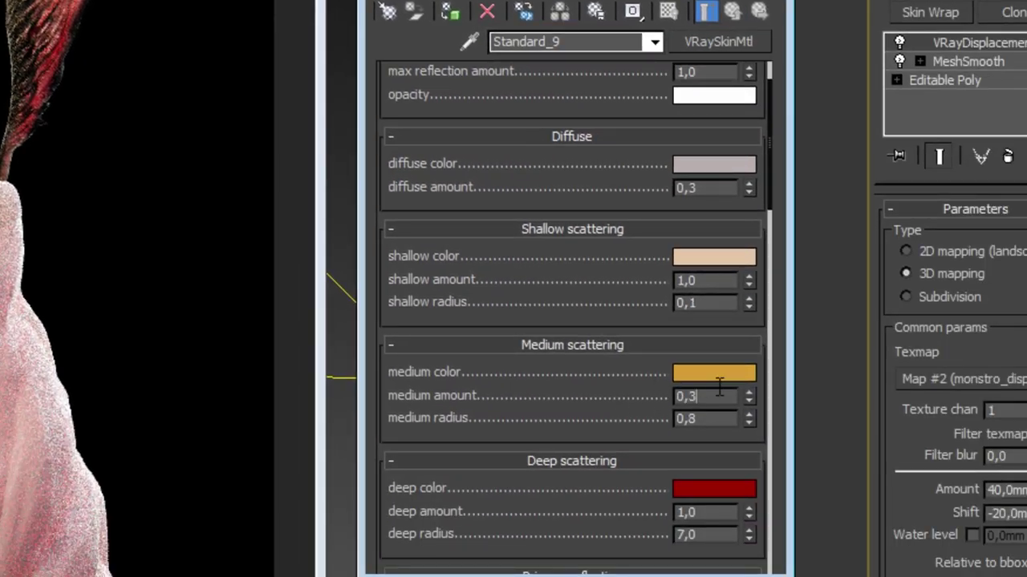
left_click(718, 391)
type("0,85")
key("Return")
left_click(701, 420)
key("BackSpace")
type("2")
key("Return")
- Keep the deep colour red and set deep amount 0,8 and radius 0,75
left_click(713, 489)
left_click_drag(607, 221, 500, 222)
left_click(620, 343)
double_click(703, 330)
type("0,")
key("Tab")
type("5")
key("Return")
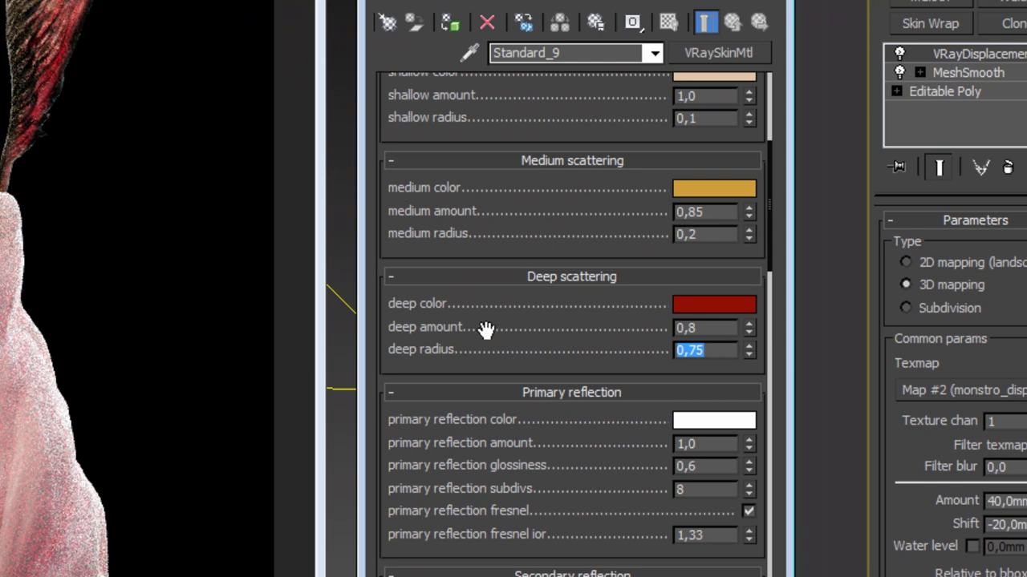
- Copy the primary reflection colour to the secondary, set secondary amount 0,65, and test render
scroll("down", 3)
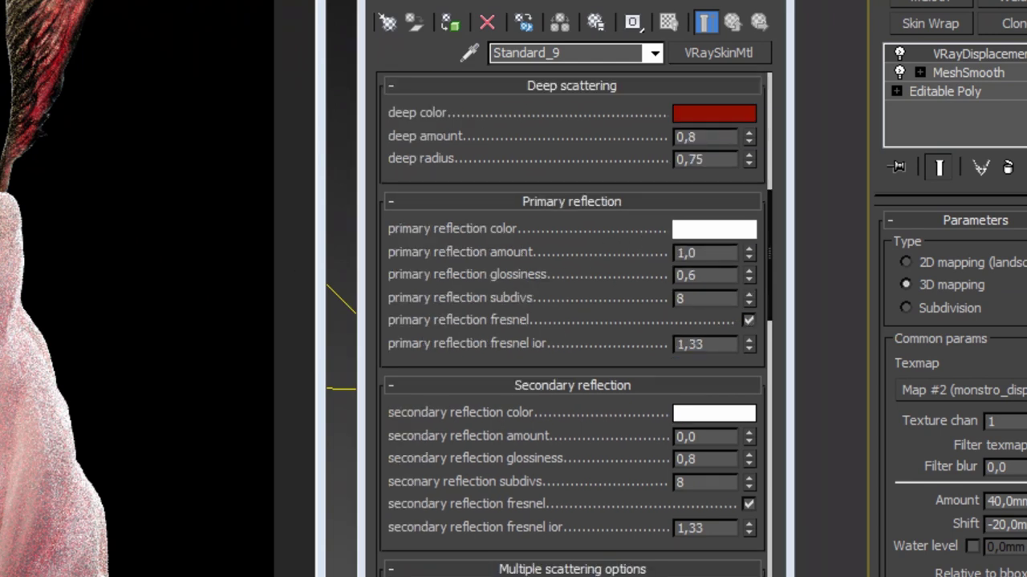
left_click_drag(698, 230, 682, 413)
left_click(562, 149)
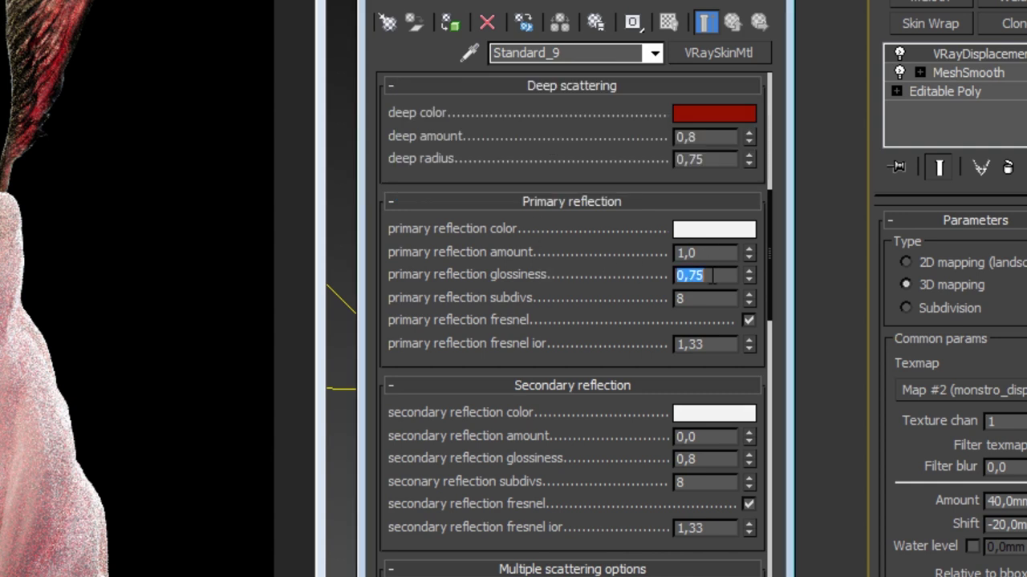
scroll("down", 3)
scroll("down", 3)
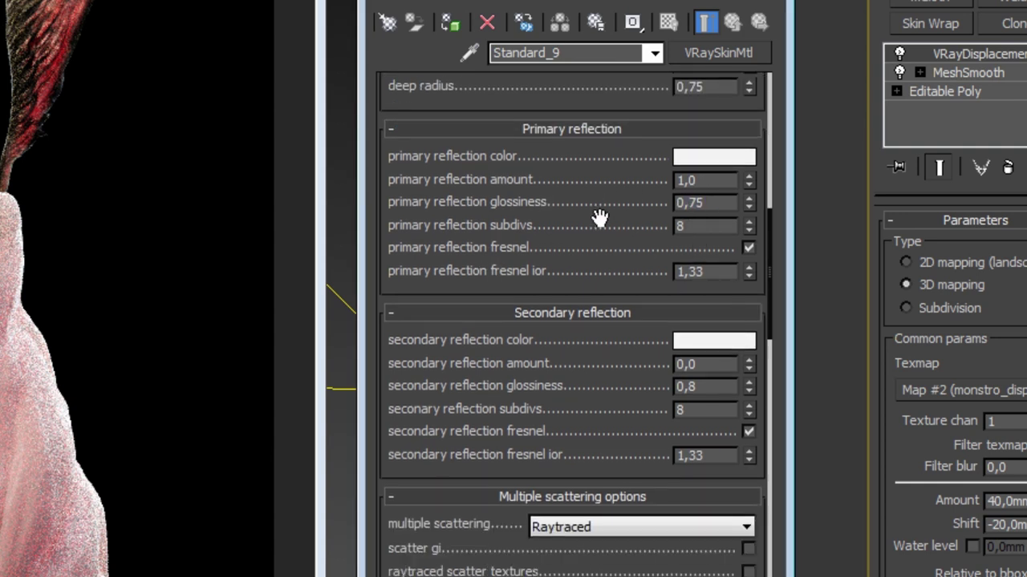
scroll("down", 3)
scroll("down", 3)
scroll("down", 3)
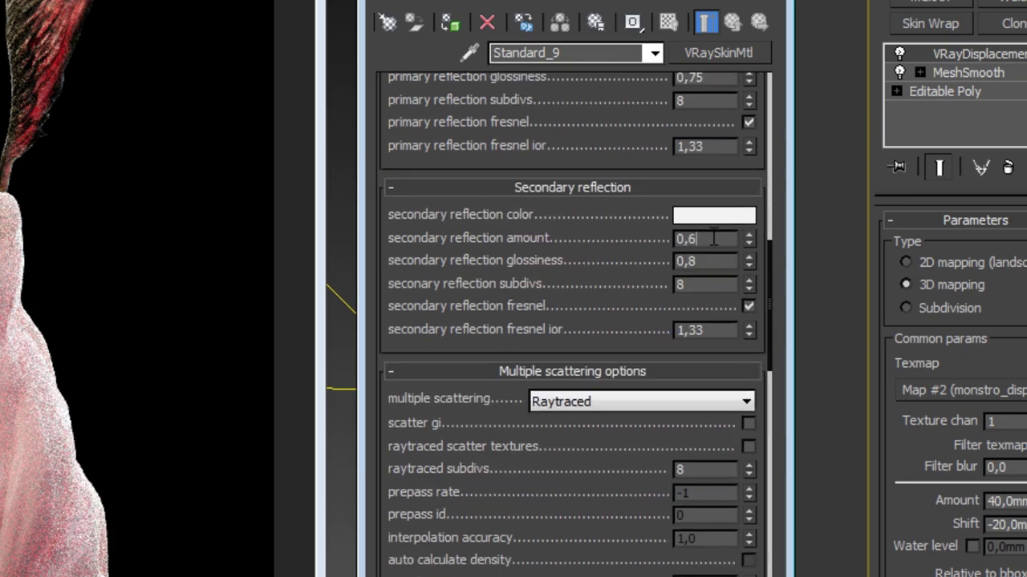
type("5")
scroll("down", 3)
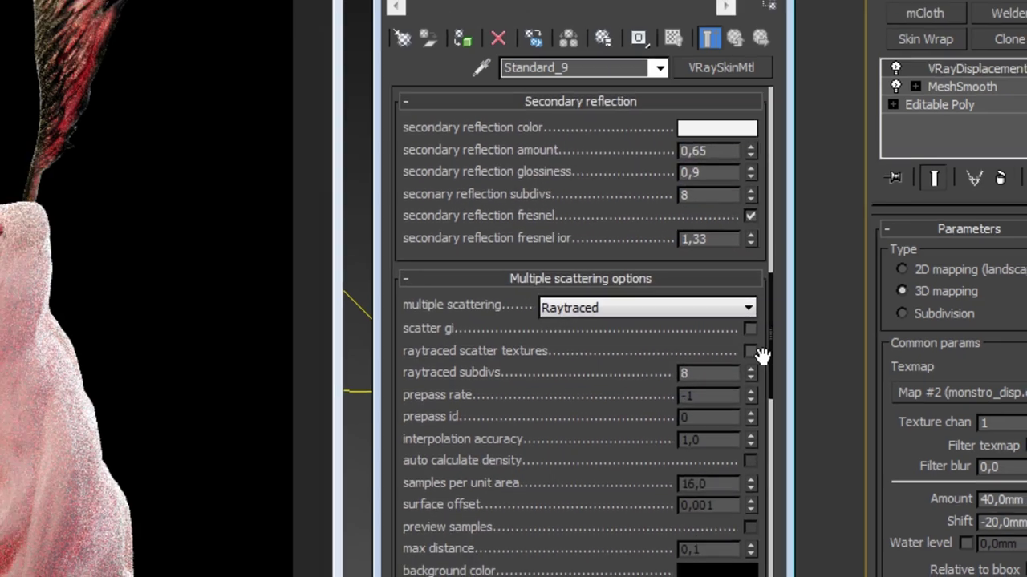
key("shift+q")
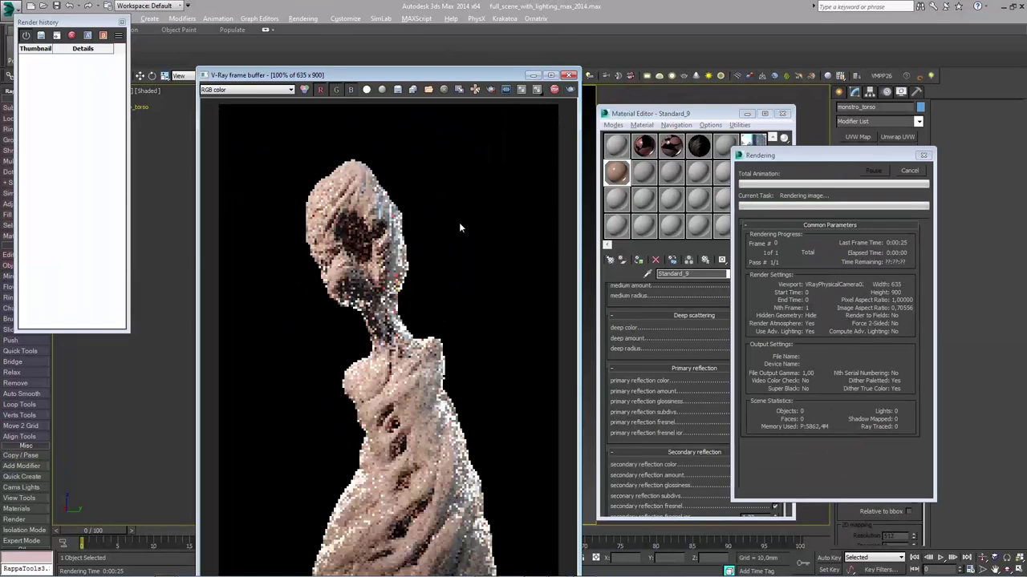
- Pan and zoom the render to bring the head and torso into view
scroll("up", 3)
left_click_drag(413, 177, 346, 346)
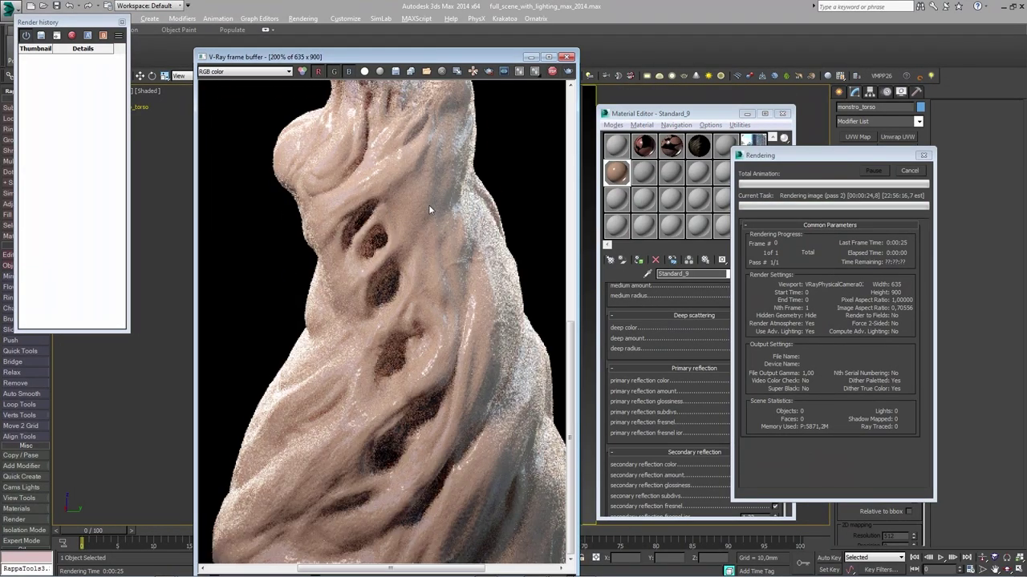
scroll("down", 3)
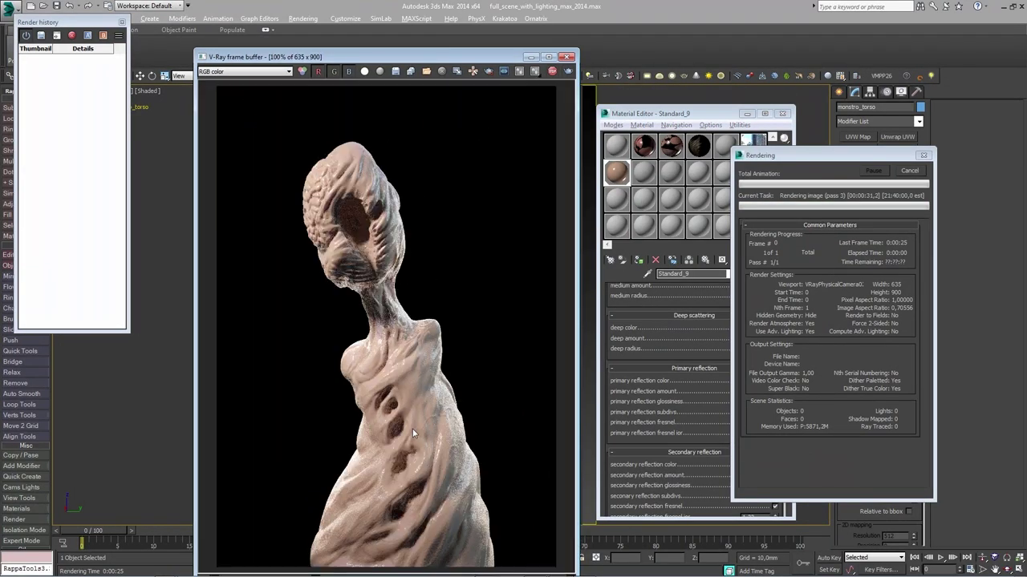
scroll("up", 3)
left_click_drag(412, 429, 426, 390)
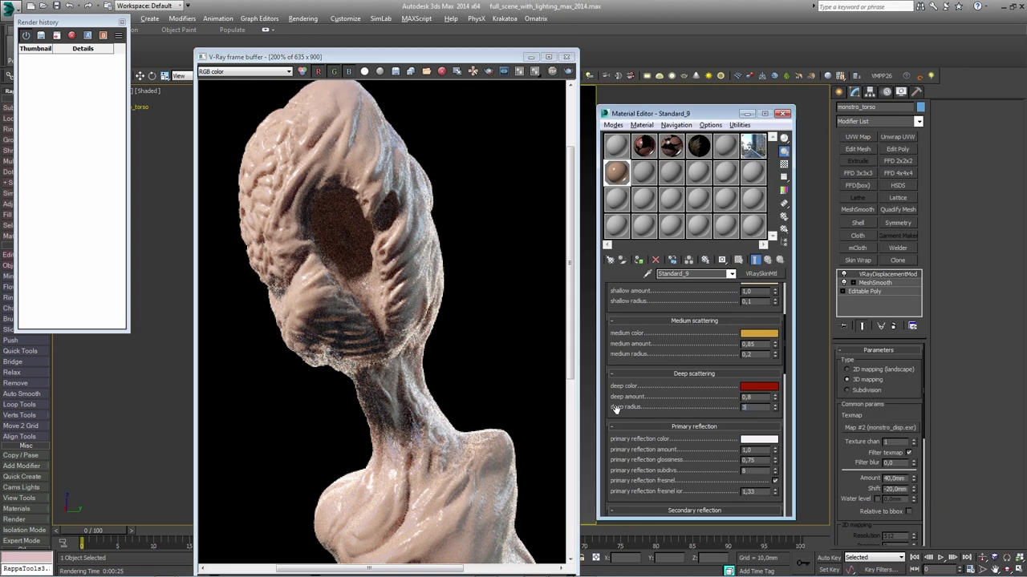
scroll("up", 3)
scroll("up", 3)
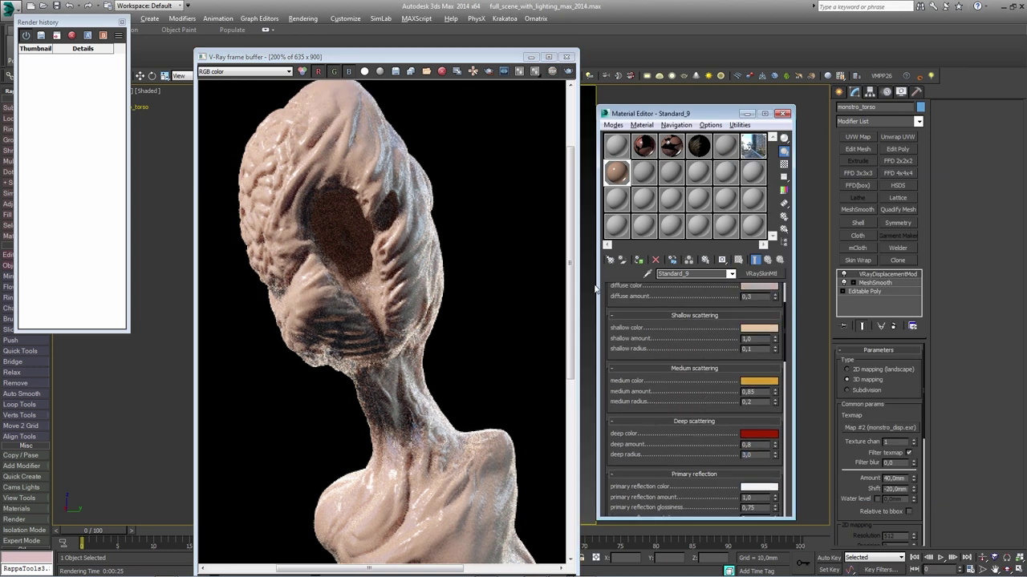
- Copy a colour onto the shallow colour, lower its saturation to a dusty rose, and re-render
left_click_drag(665, 322, 759, 327)
left_click(711, 328)
left_click(759, 327)
left_click_drag(409, 110, 382, 112)
left_click(392, 157)
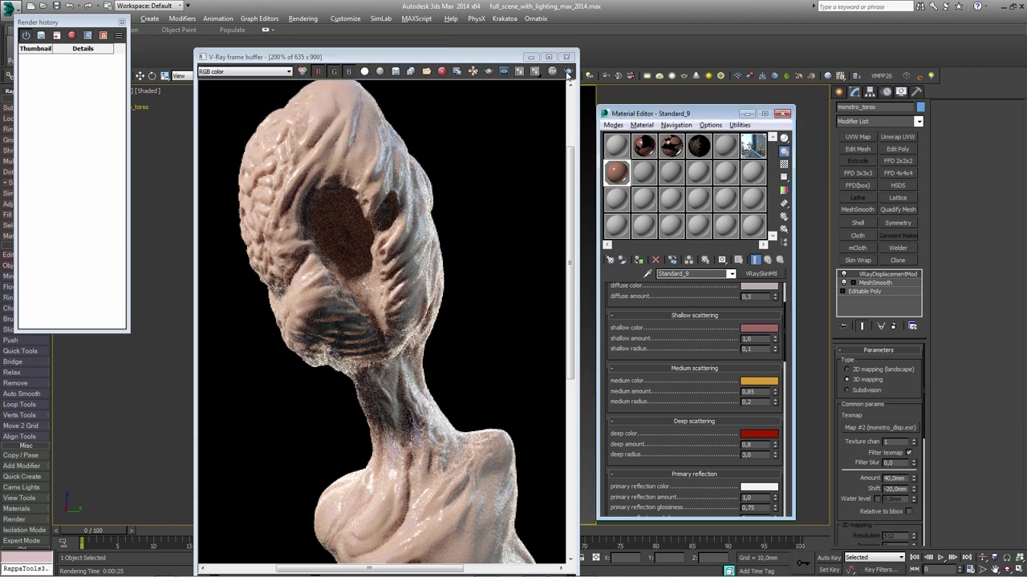
key("shift+q")
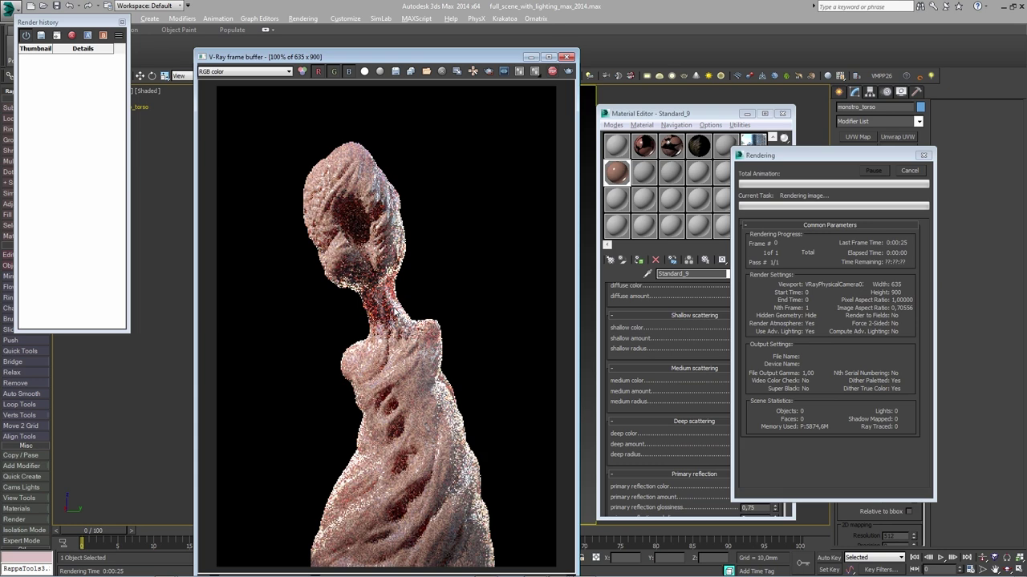
- Pan and zoom the V-Ray frame buffer to inspect the head, neck, chest and torso of the render
scroll("up", 3)
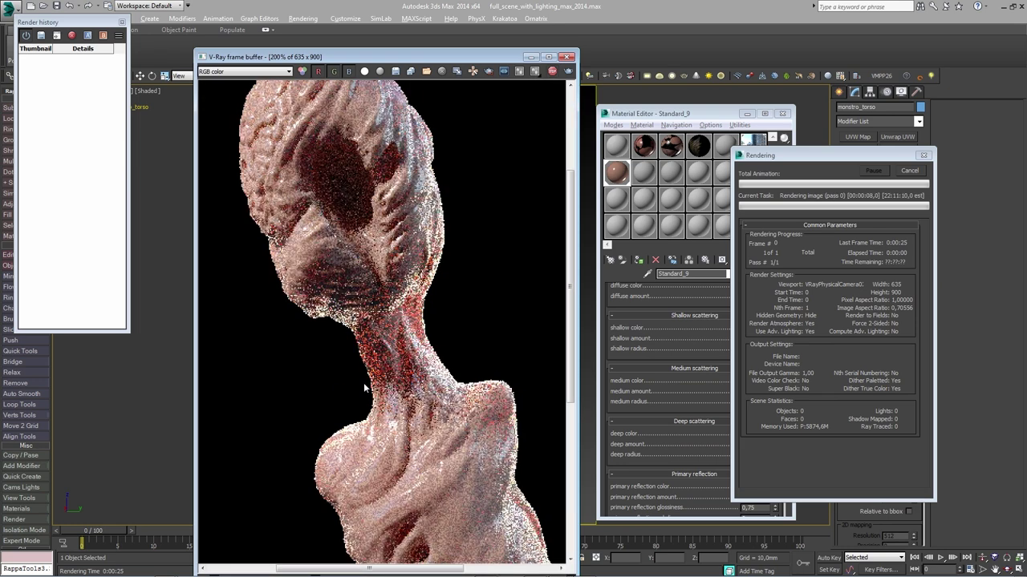
left_click_drag(365, 389, 372, 332)
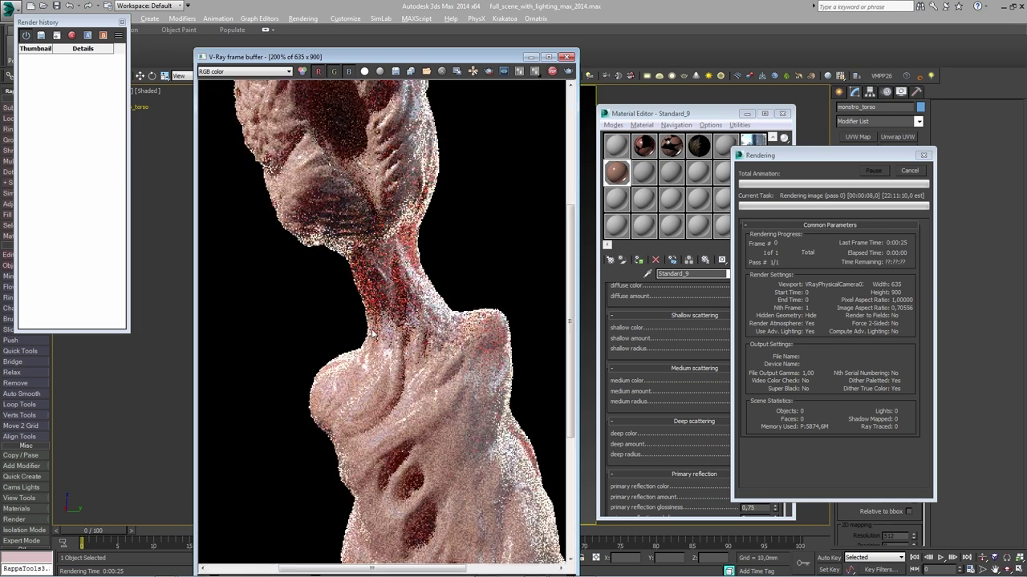
scroll("down", 3)
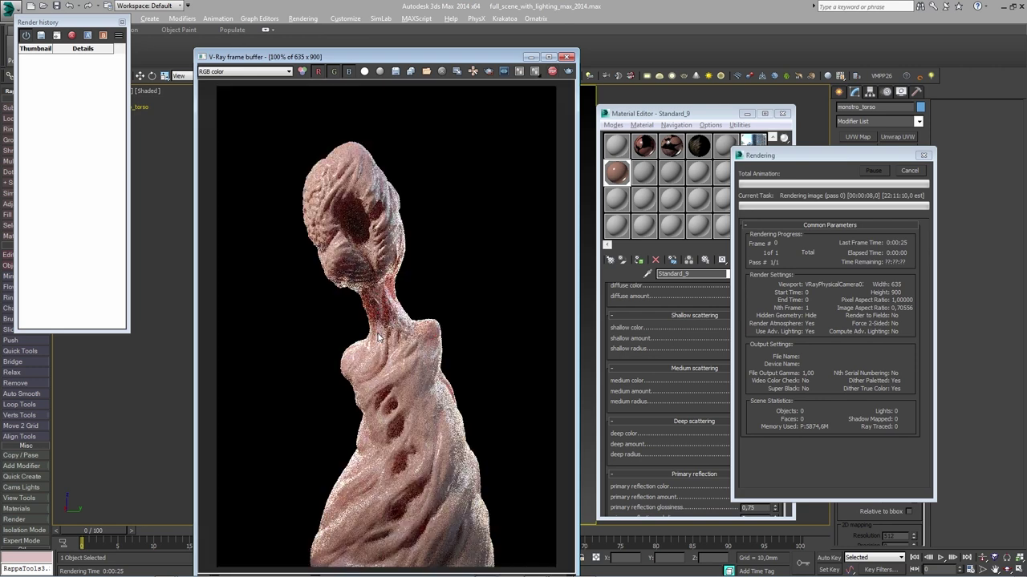
scroll("up", 3)
left_click_drag(356, 206, 388, 298)
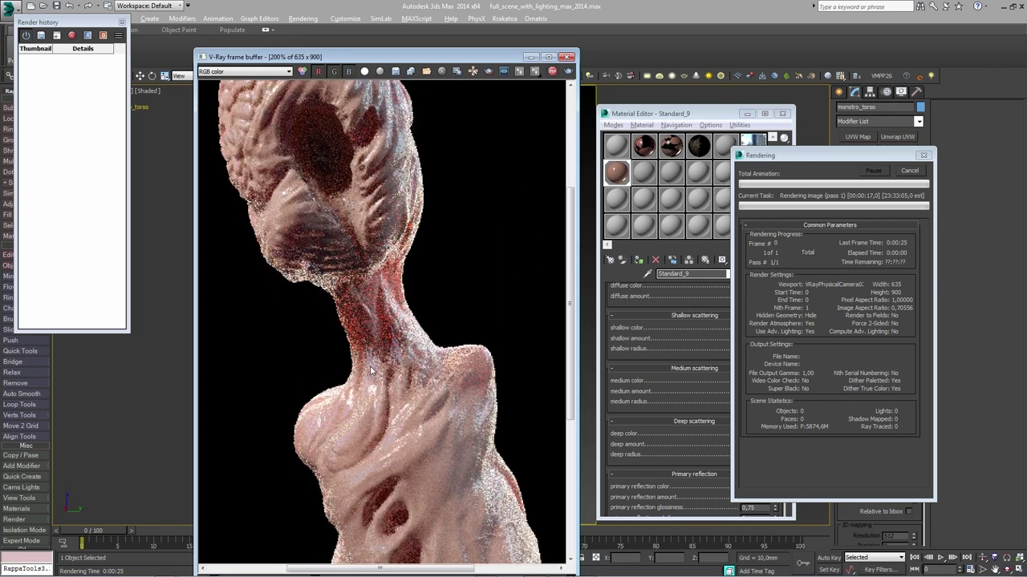
left_click_drag(393, 409, 396, 359)
scroll("down", 3)
scroll("up", 3)
left_click_drag(385, 429, 426, 372)
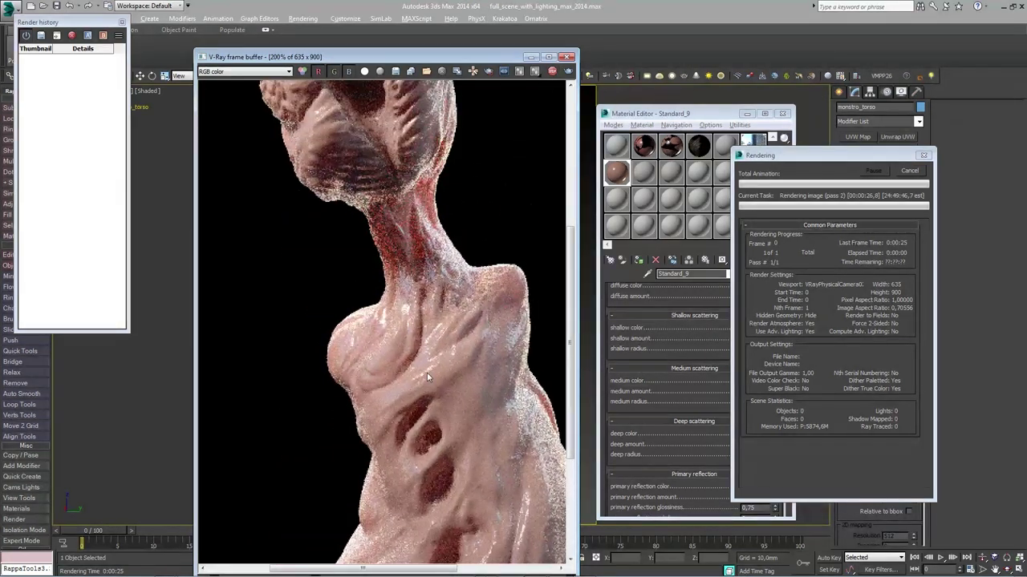
scroll("down", 3)
scroll("up", 3)
left_click_drag(377, 333, 412, 419)
scroll("down", 3)
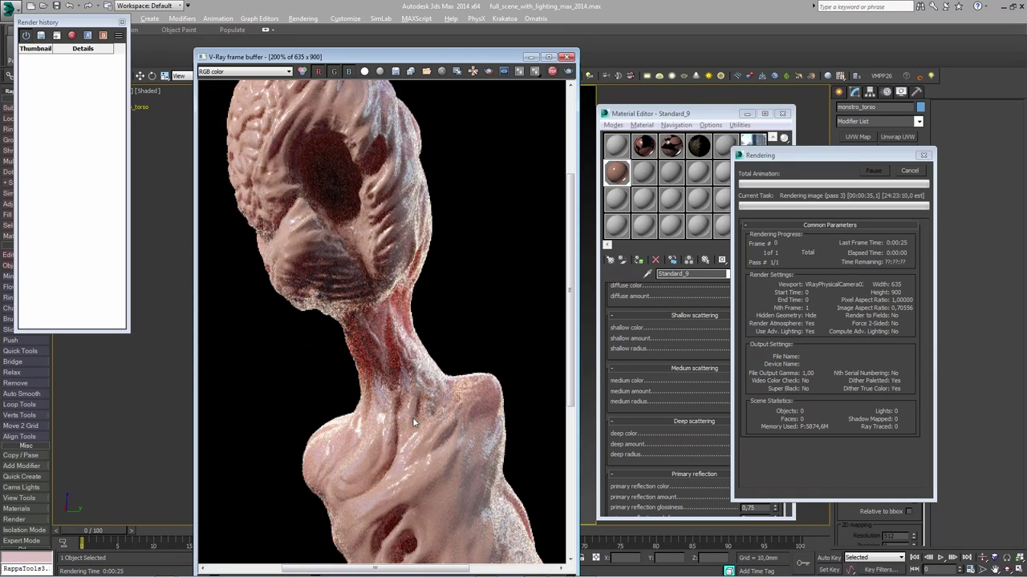
scroll("down", 3)
left_click_drag(373, 325, 395, 206)
scroll("up", 3)
scroll("down", 3)
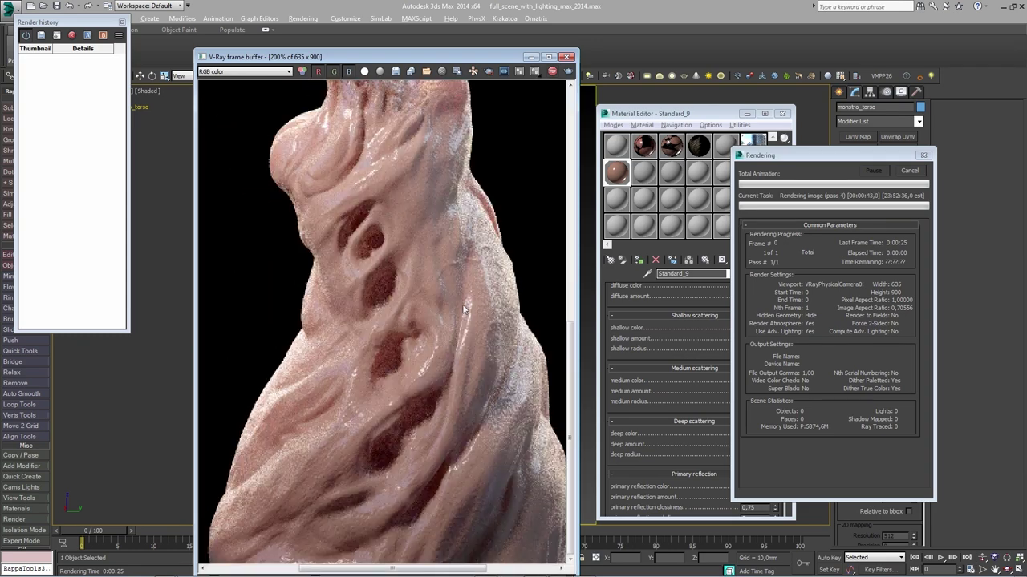
left_click_drag(292, 431, 371, 327)
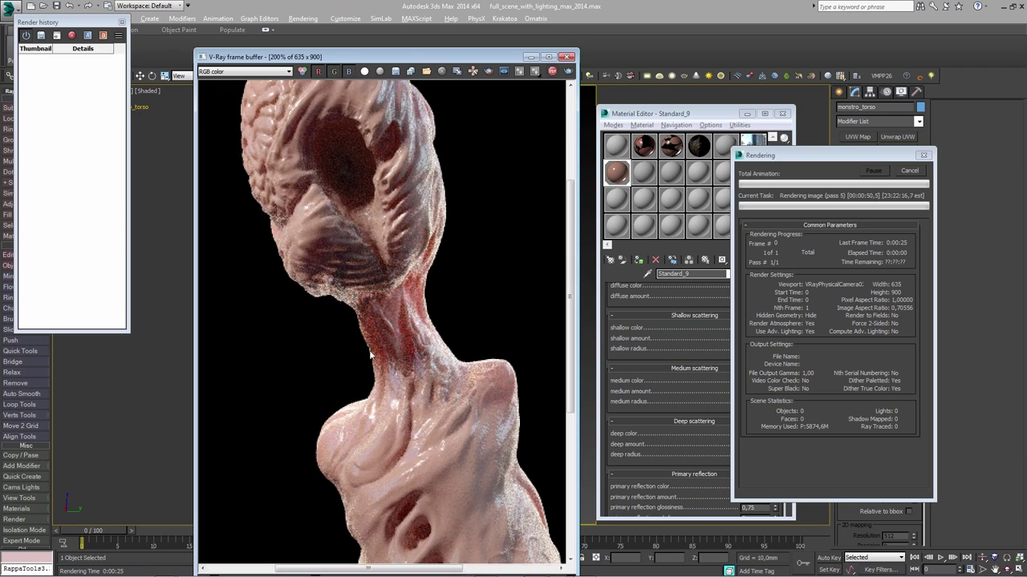
left_click_drag(446, 394, 438, 438)
scroll("down", 3)
scroll("up", 3)
scroll("down", 3)
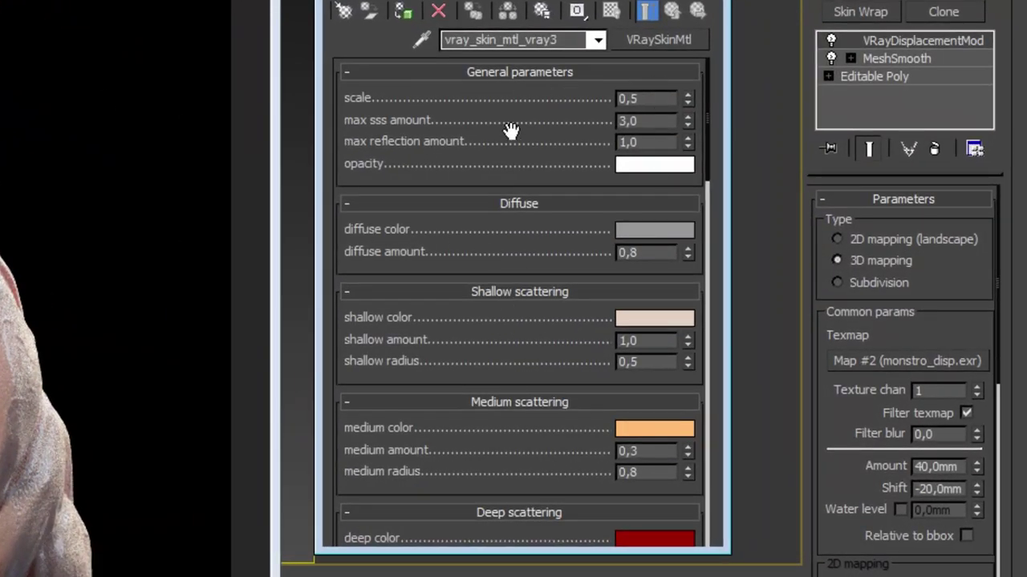
- Commit the diffuse amount and scroll through the VRaySkinMtl rollouts to the maps
scroll("down", 3)
scroll("down", 3)
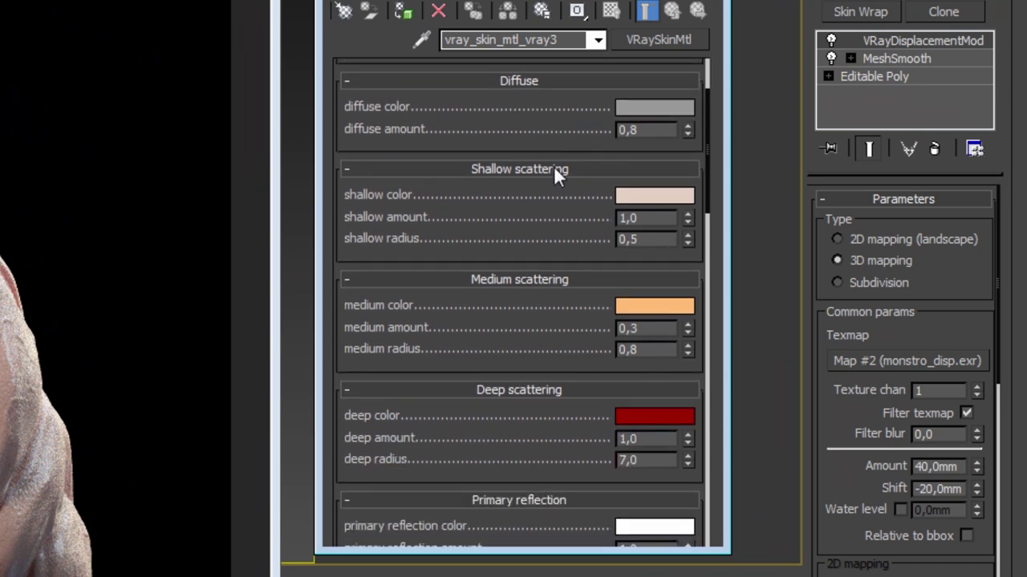
key("Return")
scroll("down", 3)
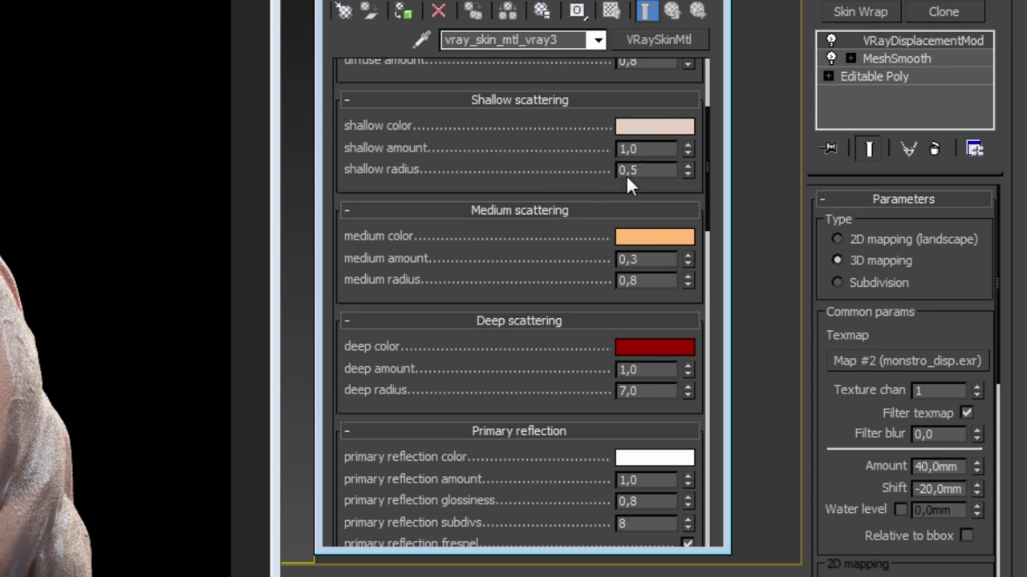
left_click_drag(540, 159, 514, 125)
left_click_drag(476, 244, 632, 172)
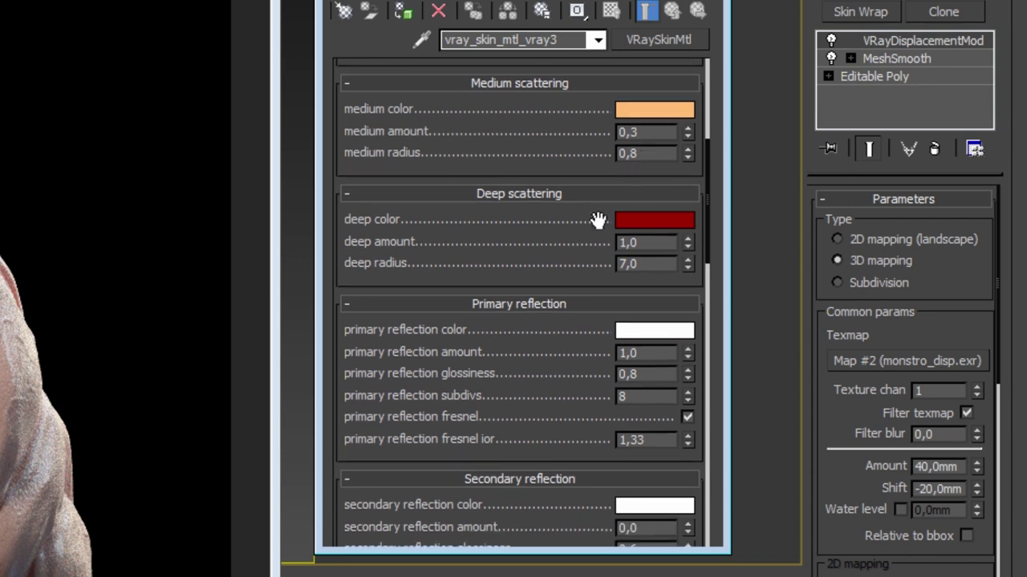
left_click_drag(523, 246, 504, 128)
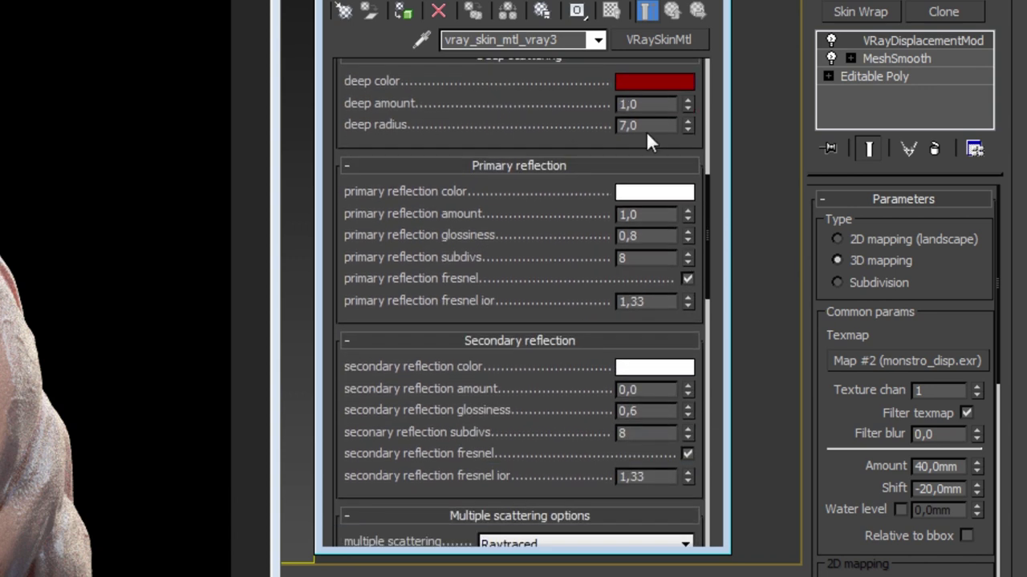
left_click_drag(552, 199, 552, 120)
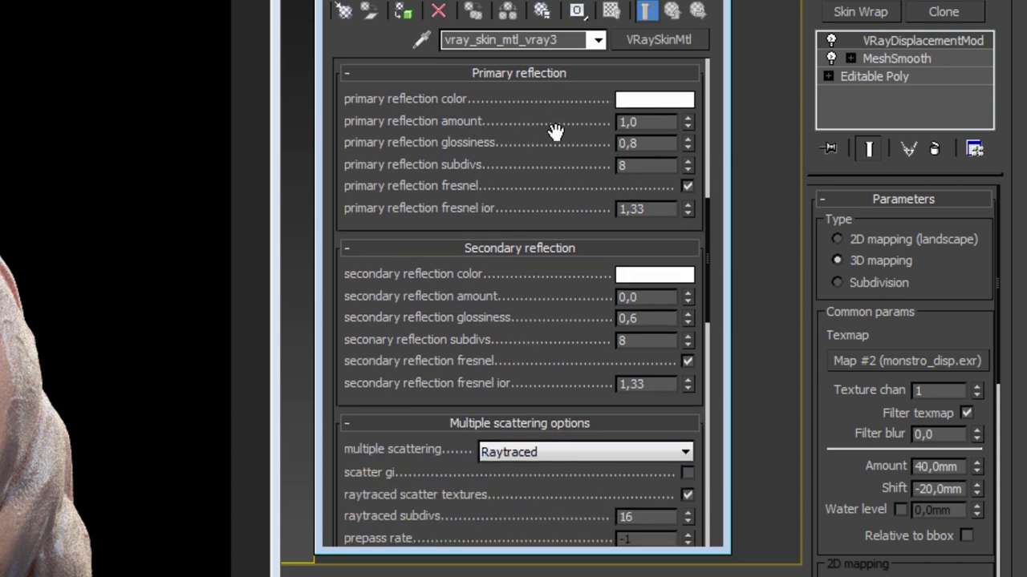
left_click_drag(526, 299, 552, 87)
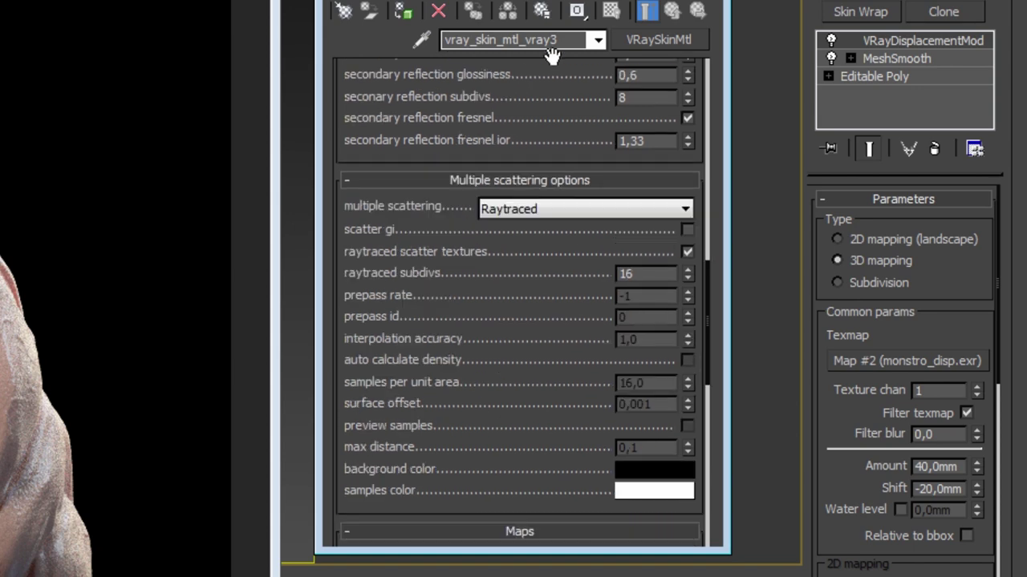
left_click_drag(571, 377, 553, 185)
left_click_drag(513, 328, 458, 61)
left_click_drag(417, 244, 354, 227)
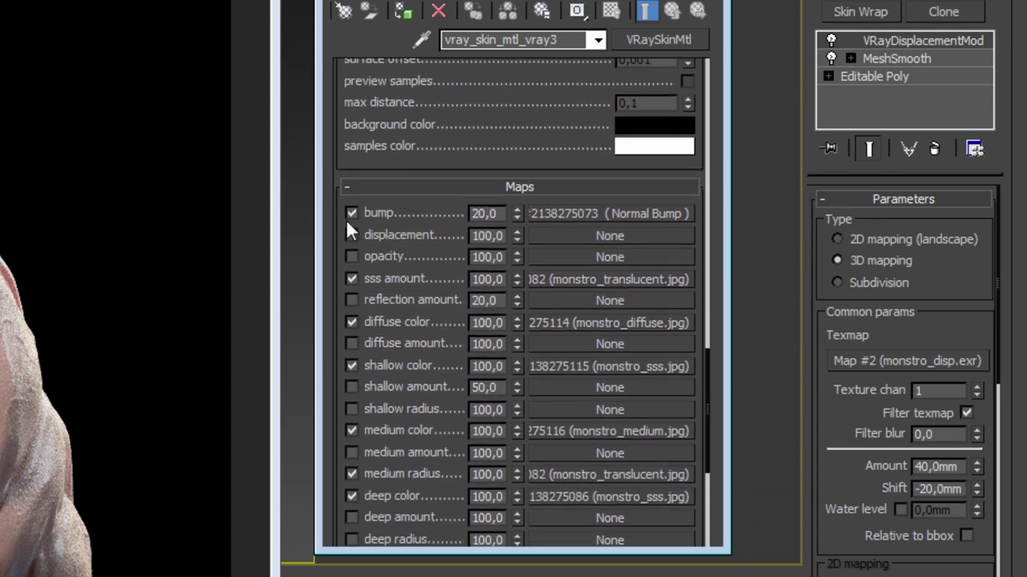
- Check the Normal Bump map, then view the monstro_translucent.jpg sss amount texture
left_click(562, 212)
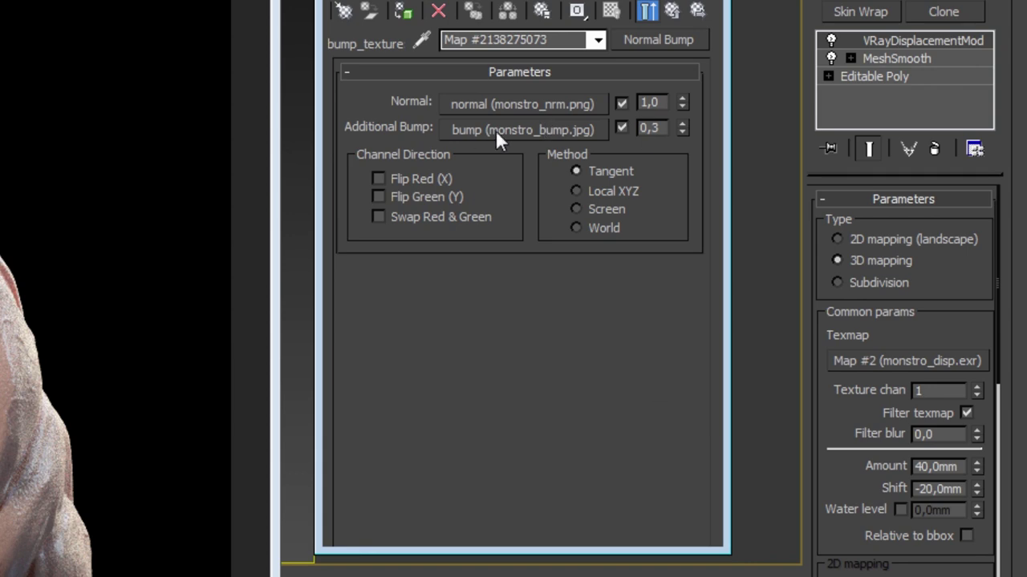
left_click(671, 11)
left_click_drag(454, 260, 447, 201)
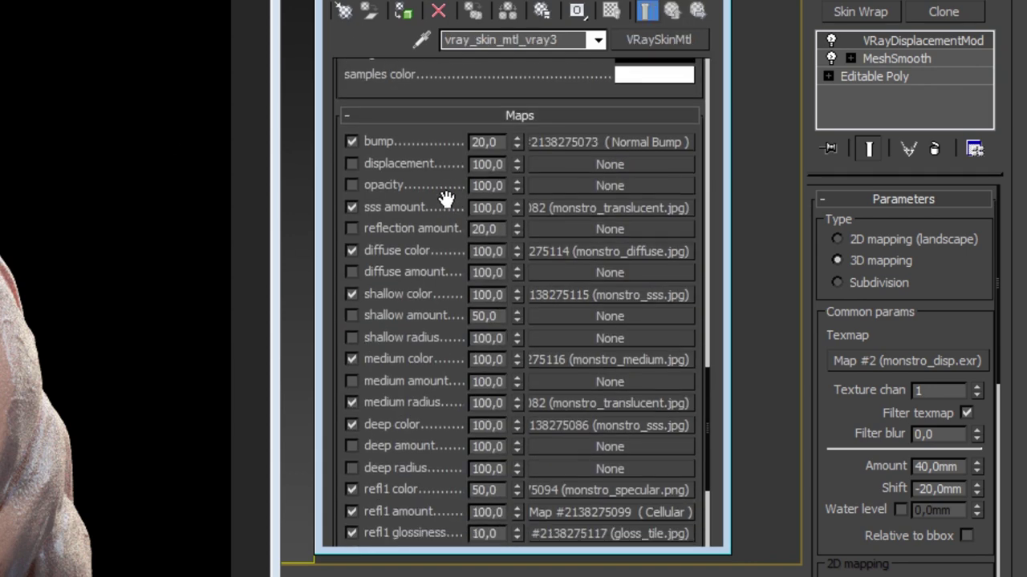
left_click(622, 204)
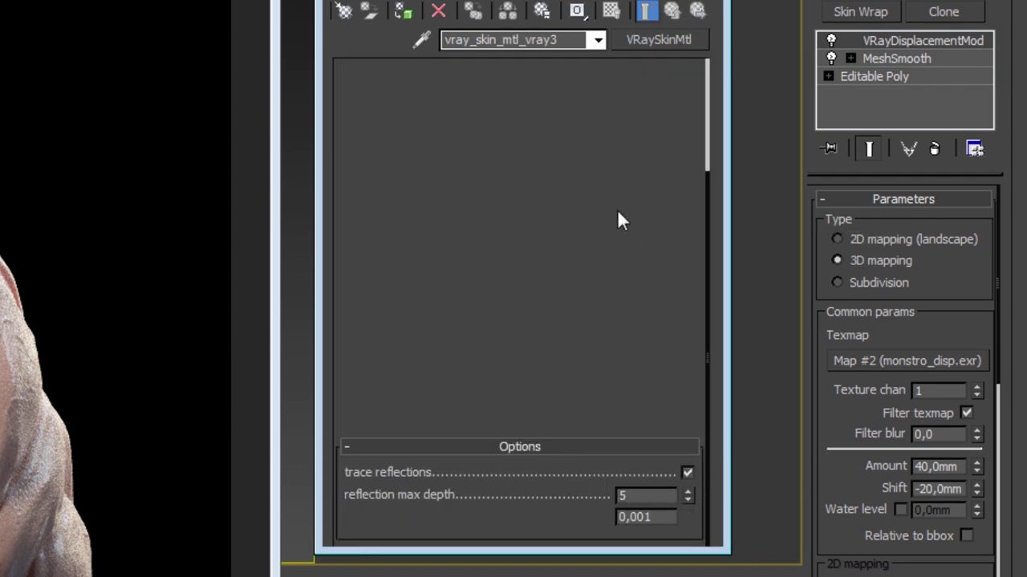
left_click(701, 431)
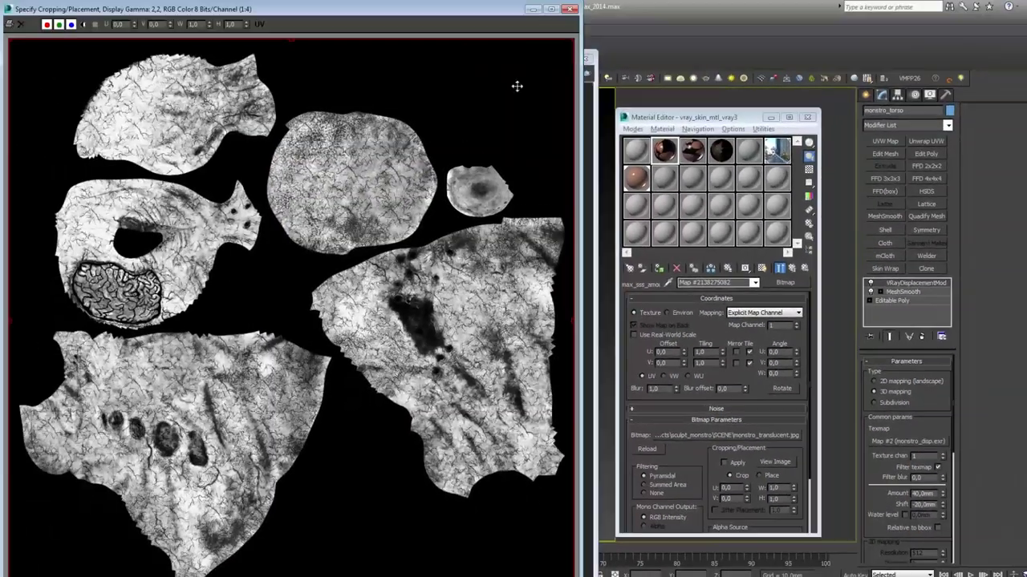
- Inspect the diffuse colour map and view the shallow colour sss texture image
left_click(680, 67)
left_click_drag(423, 264, 422, 233)
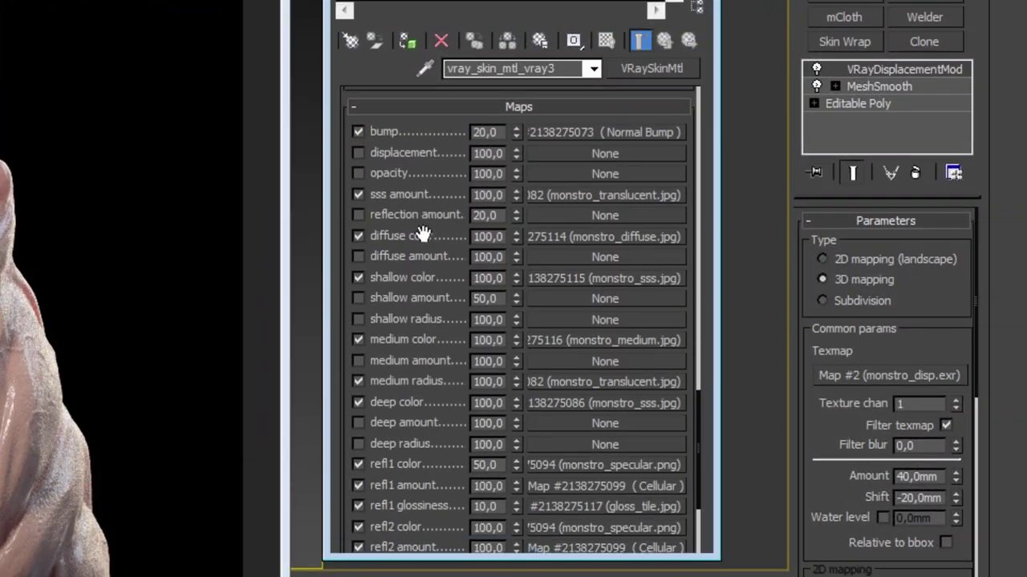
left_click(610, 236)
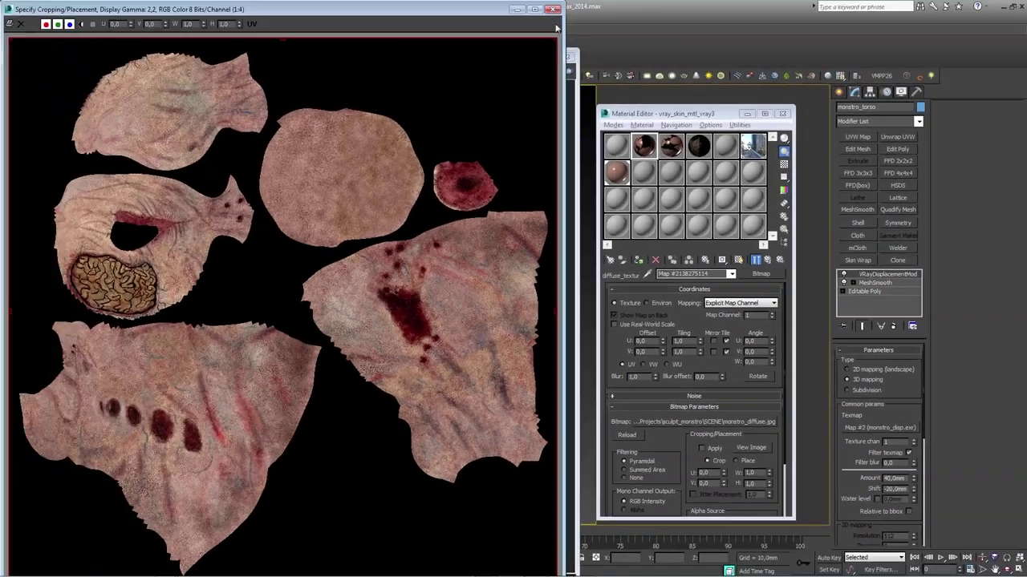
left_click(765, 263)
left_click_drag(653, 359, 654, 338)
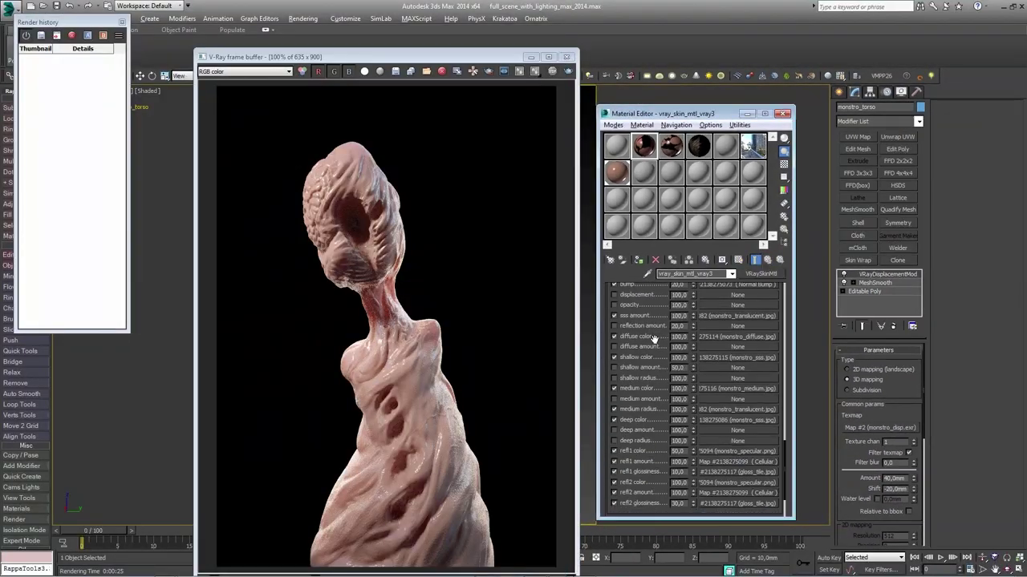
left_click(715, 358)
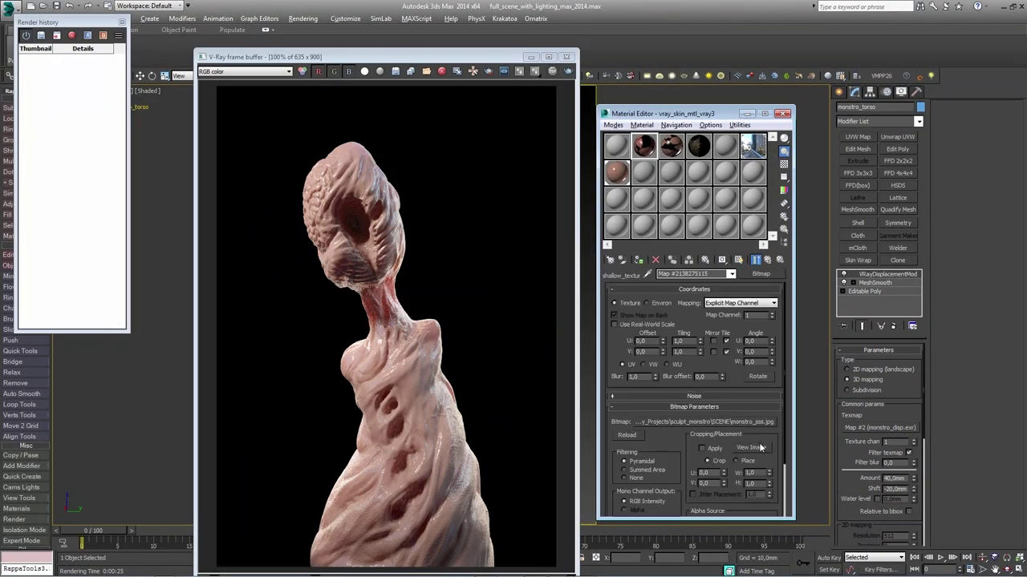
left_click(750, 448)
left_click(553, 10)
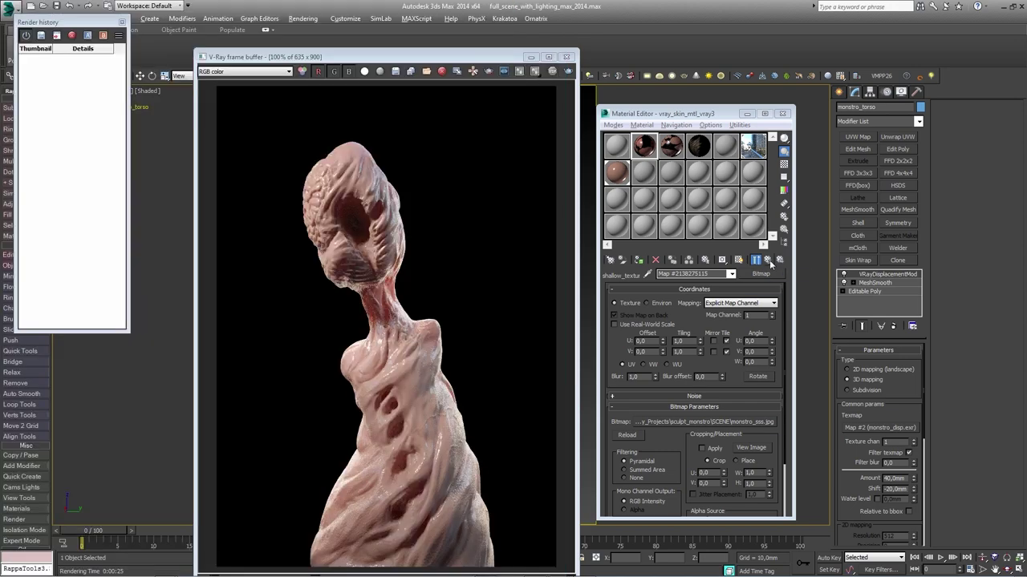
- Open the medium colour texture map and view its image
left_click(768, 261)
left_click_drag(646, 339, 645, 350)
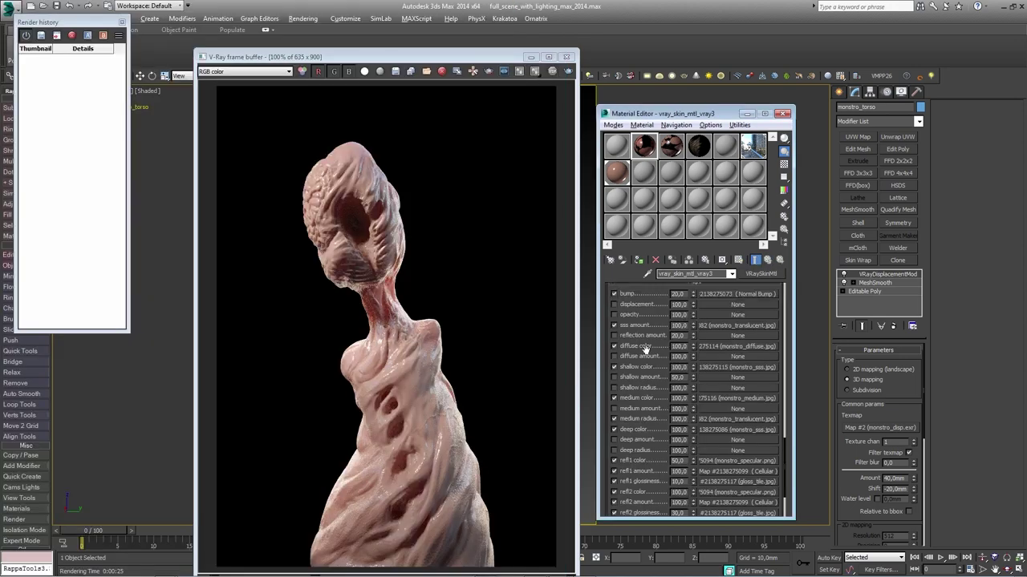
scroll("down", 3)
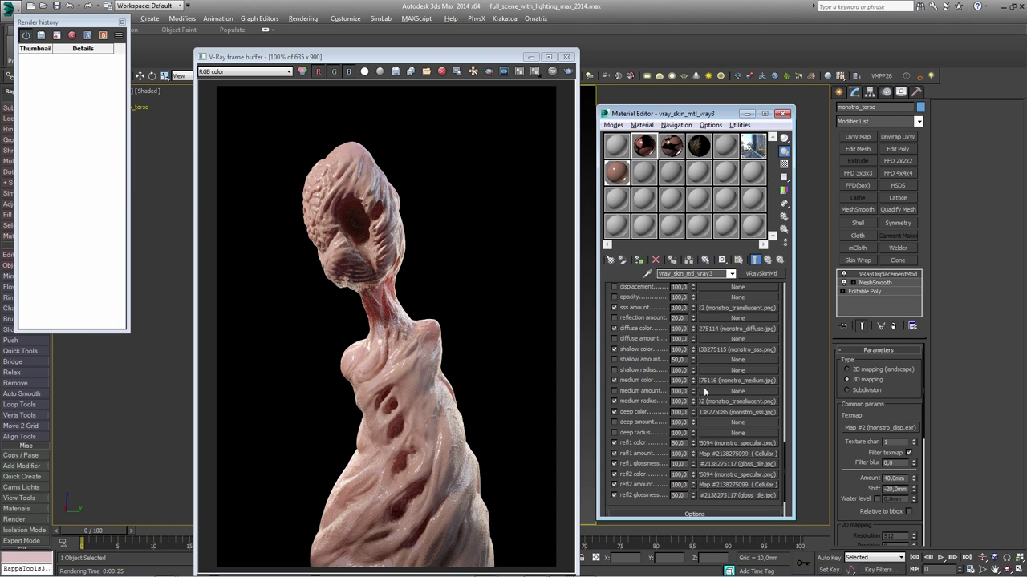
left_click(715, 381)
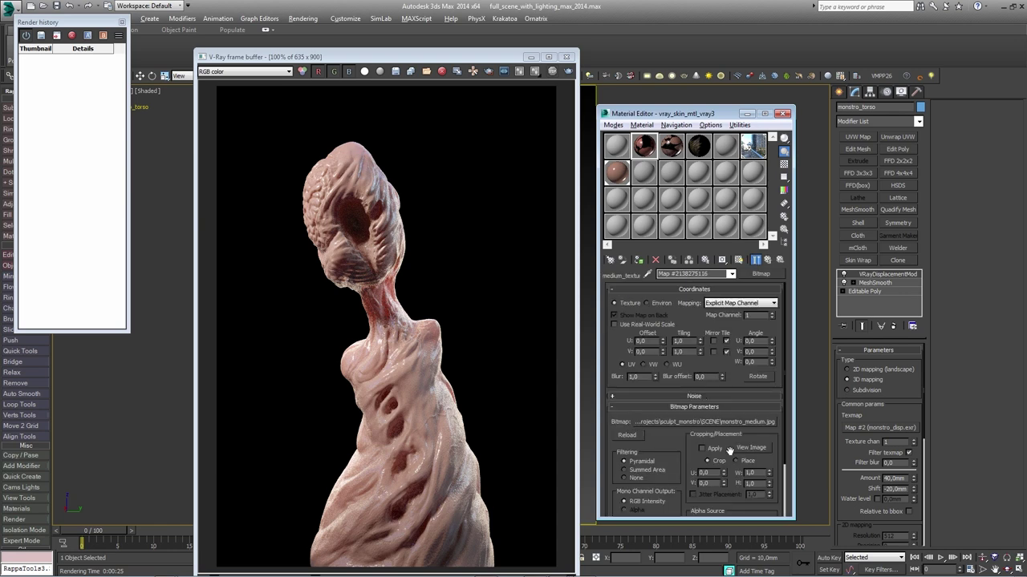
left_click(747, 451)
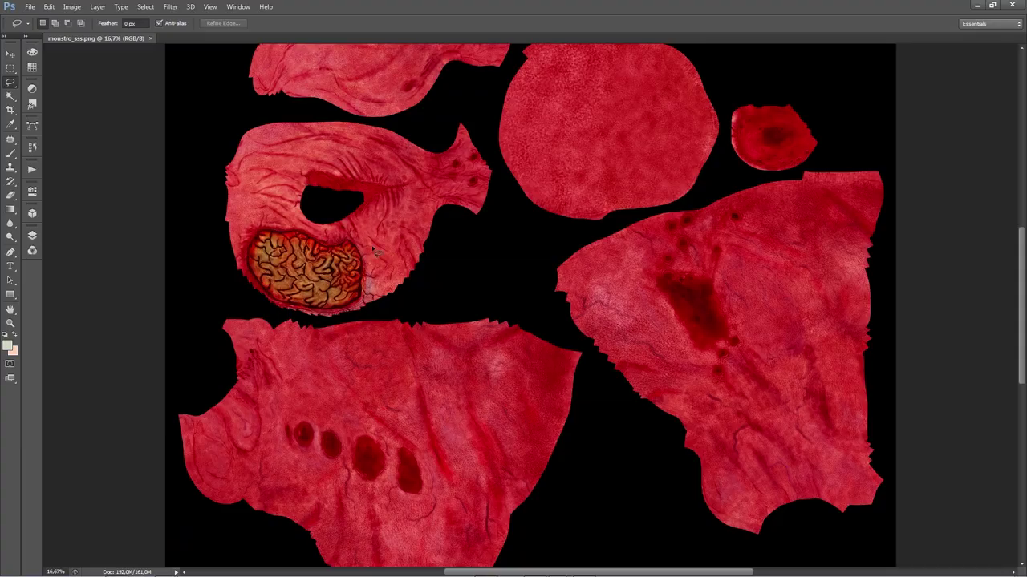
- Apply a Color Balance that pushes the midtones fully toward yellow and the shadows slightly toward blue
left_click_drag(373, 251, 406, 248)
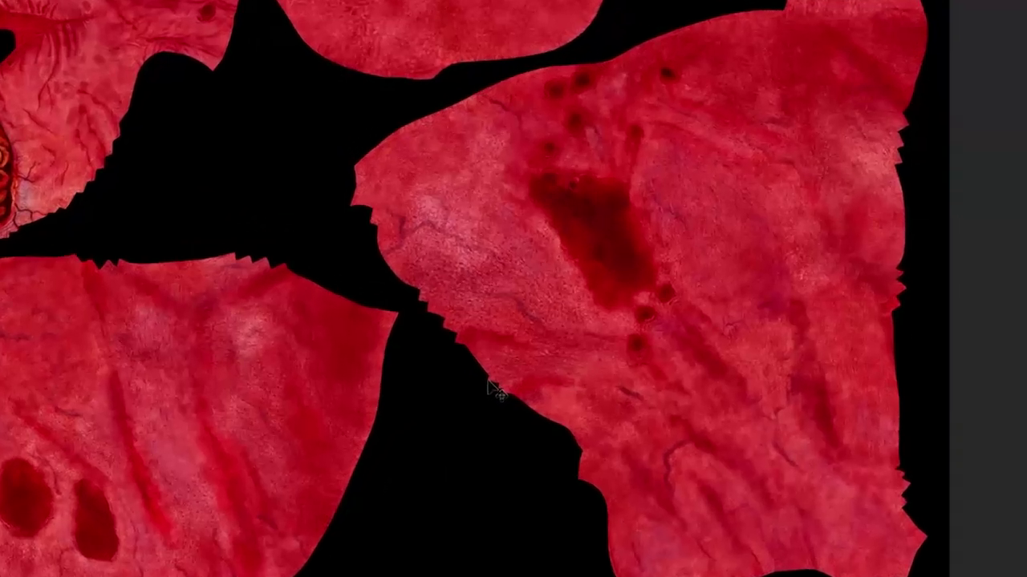
key("ctrl+b")
left_click_drag(472, 299, 215, 346)
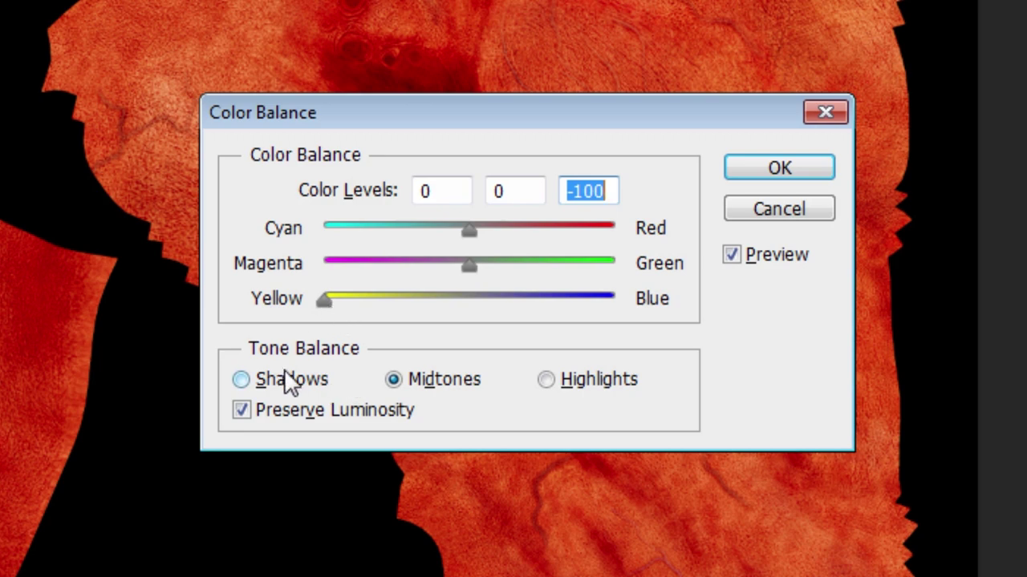
left_click_drag(469, 300, 444, 305)
left_click(545, 380)
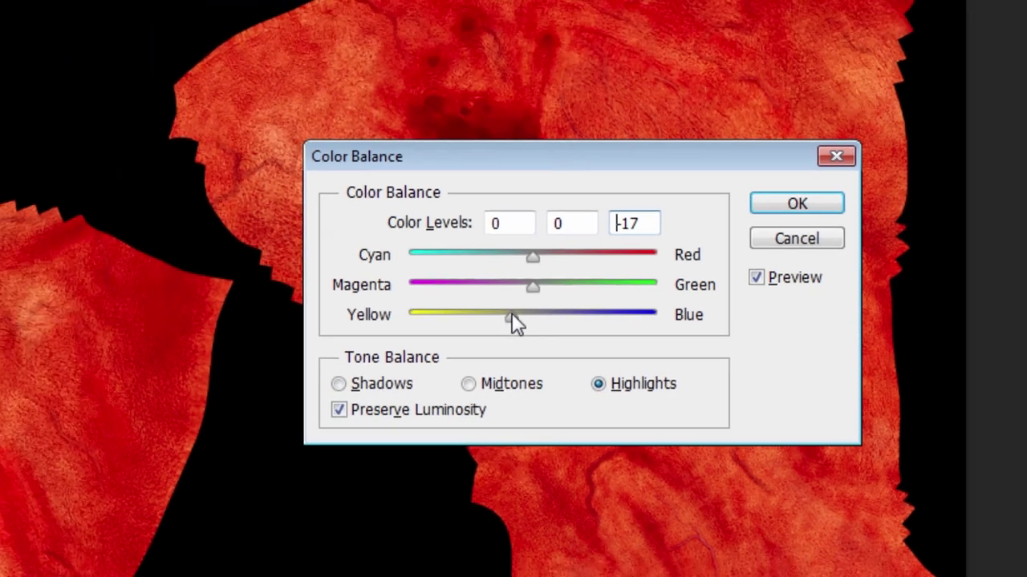
left_click(779, 168)
- Desaturate the yellow brain patch with Sponge tool strokes
scroll("up", 3)
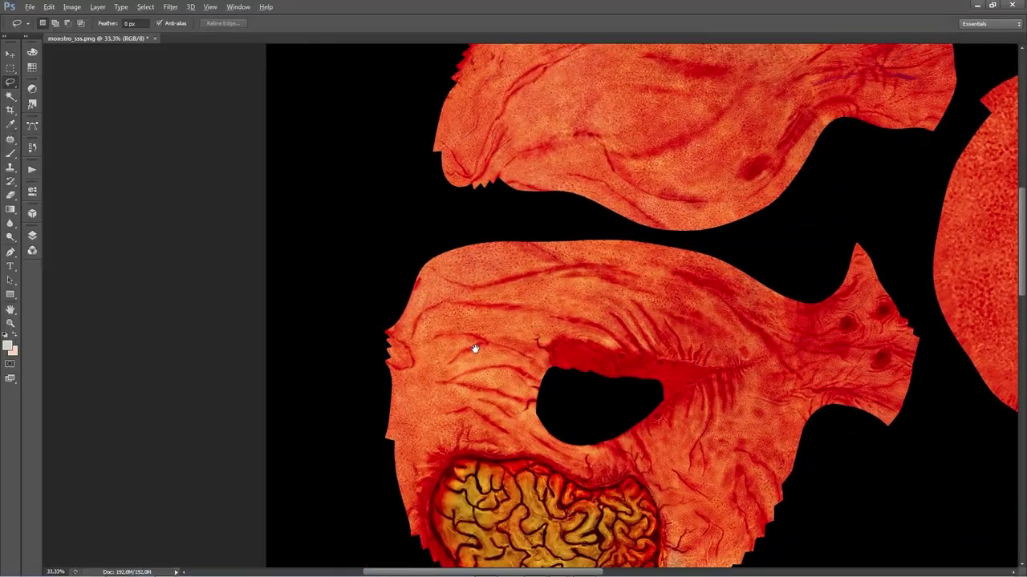
left_click_drag(454, 335, 117, 176)
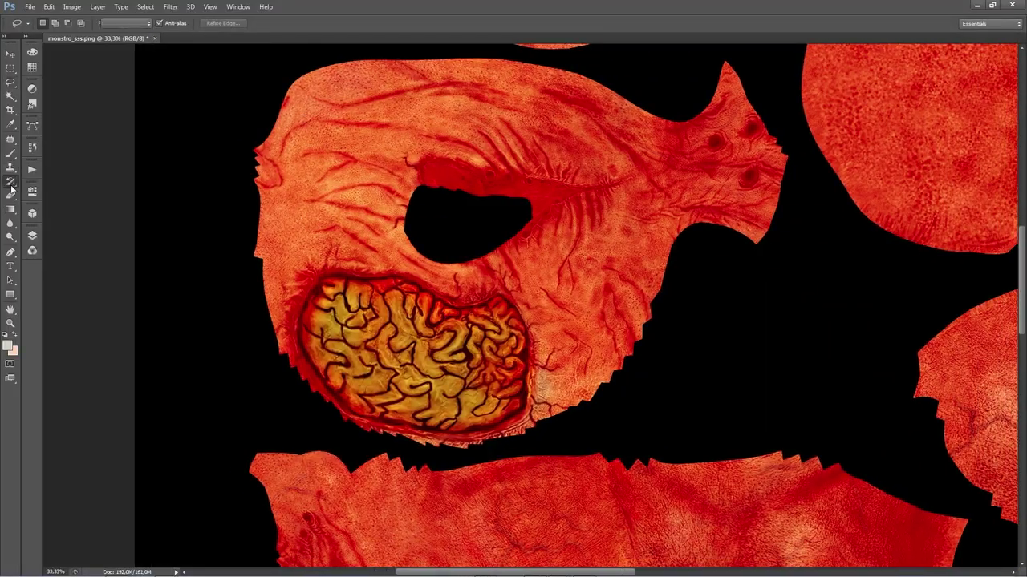
left_click(12, 183)
left_click(32, 147)
left_click_drag(337, 321, 497, 385)
left_click(32, 148)
left_click(11, 226)
left_click(11, 237)
left_click(56, 258)
left_click_drag(353, 325, 449, 353)
left_click_drag(337, 369, 476, 393)
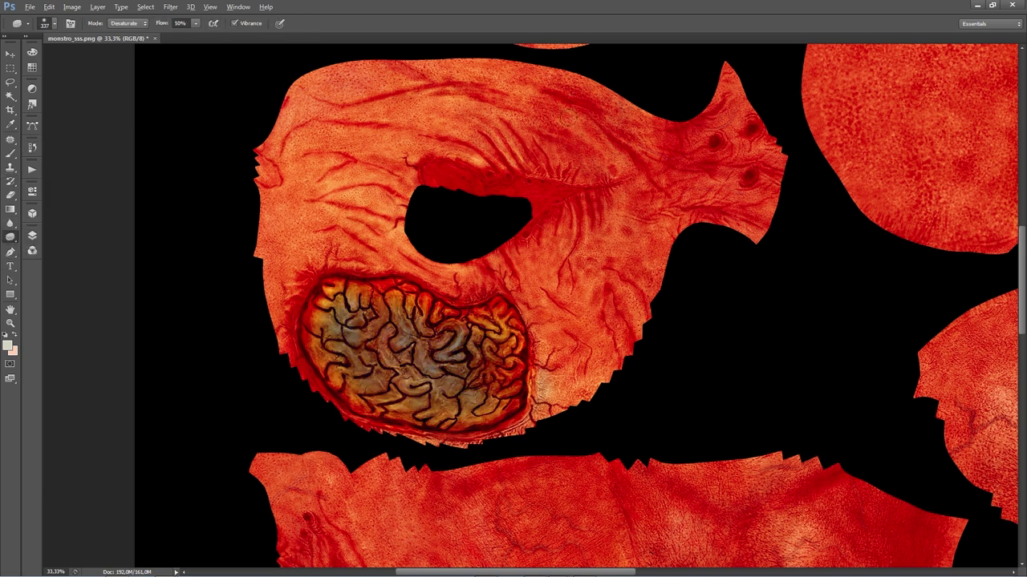
- Save the edited texture as the PNG file monstro_medium.png
key("ctrl+minus")
key("ctrl+shift+s")
scroll("down", 3)
key("Return")
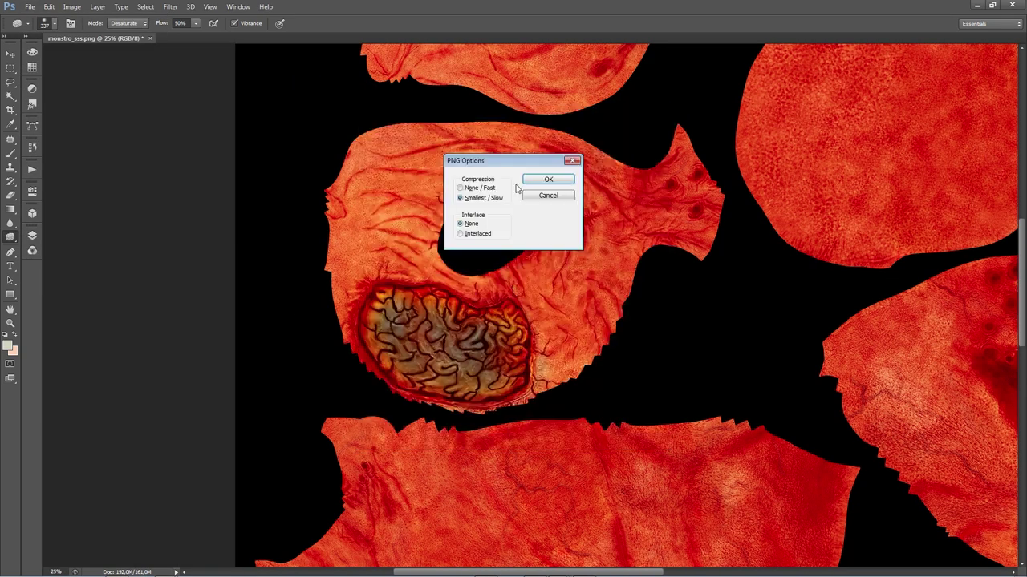
key("Return")
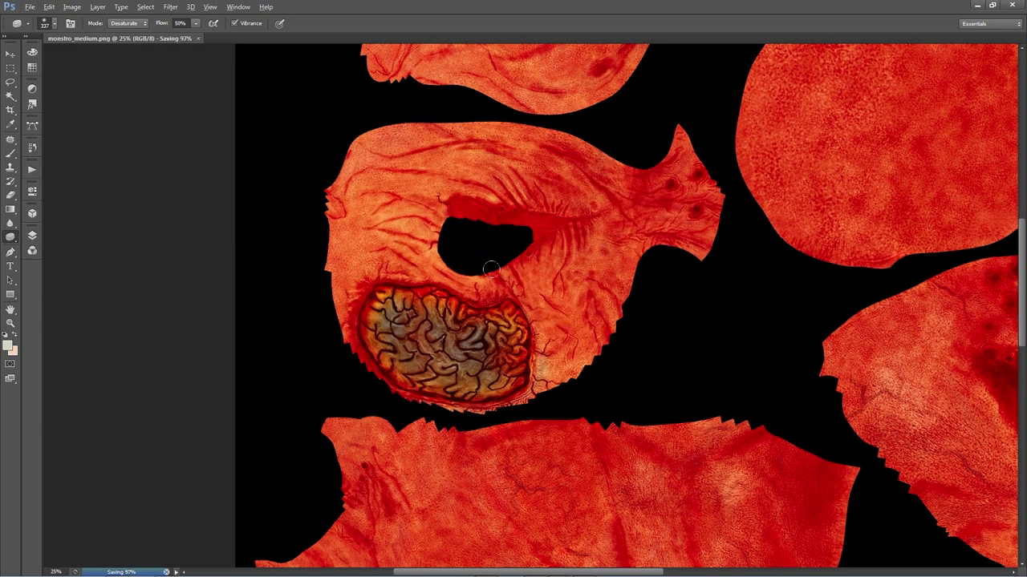
left_click(711, 381)
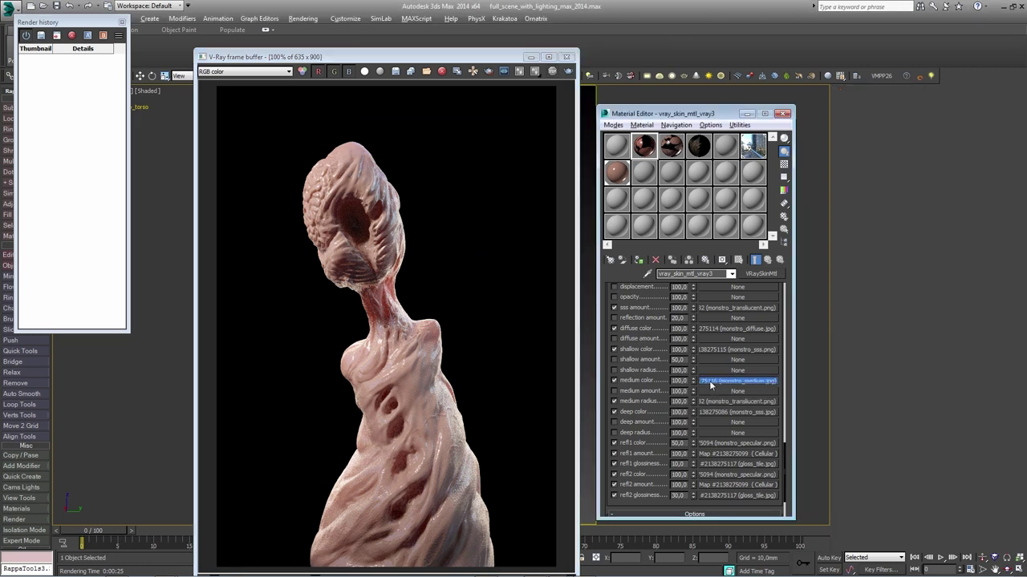
- Load monstro_medium.png as the medium colour map and instance the translucent map onto medium radius
left_click(717, 424)
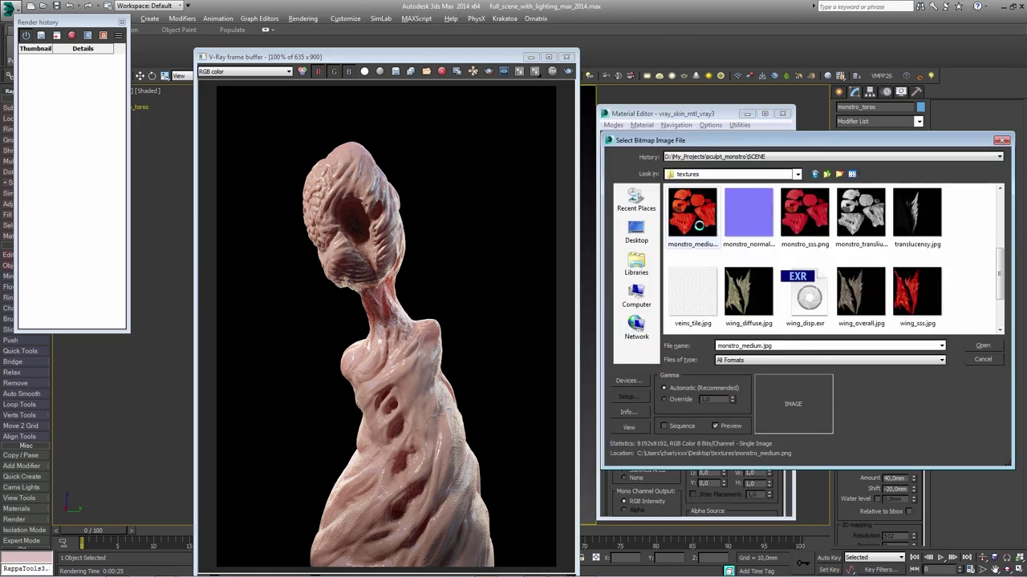
left_click(769, 265)
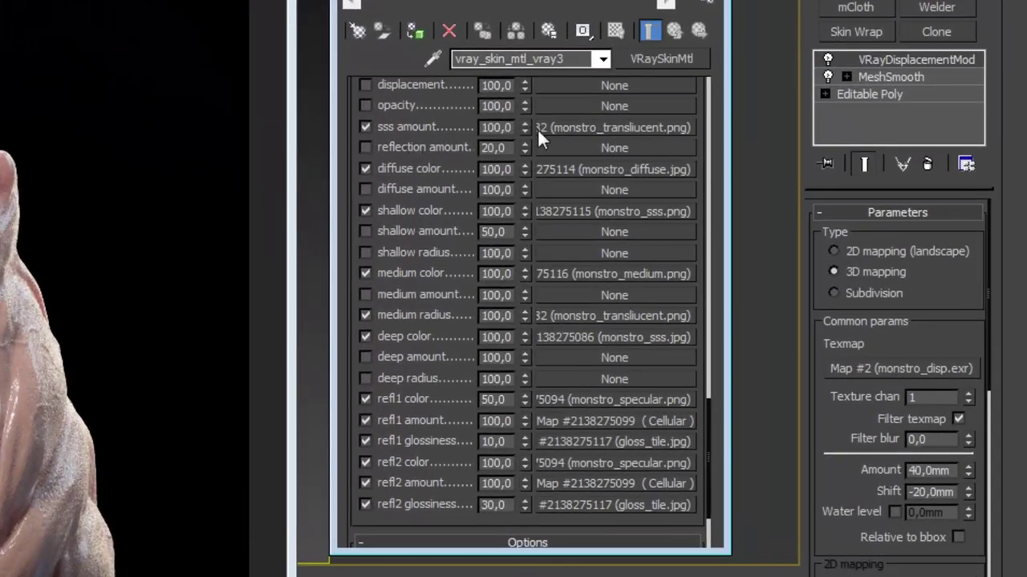
left_click_drag(557, 127, 432, 208)
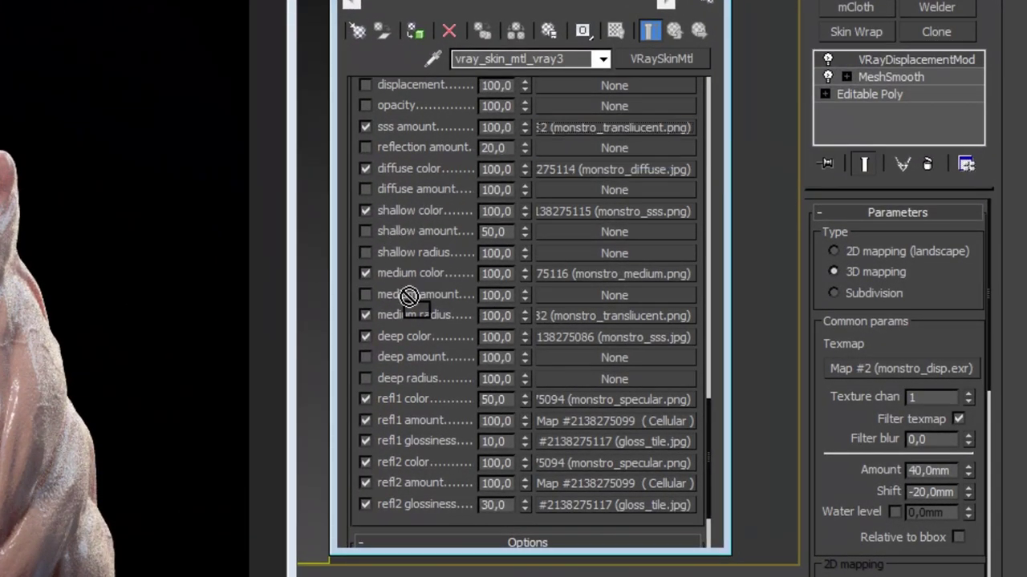
left_click_drag(574, 316, 564, 316)
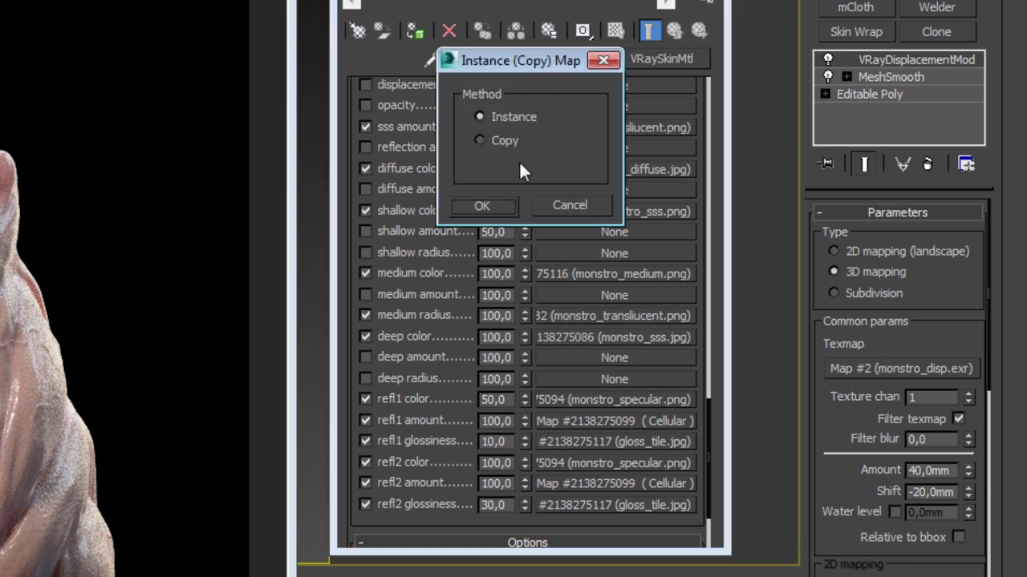
left_click(504, 206)
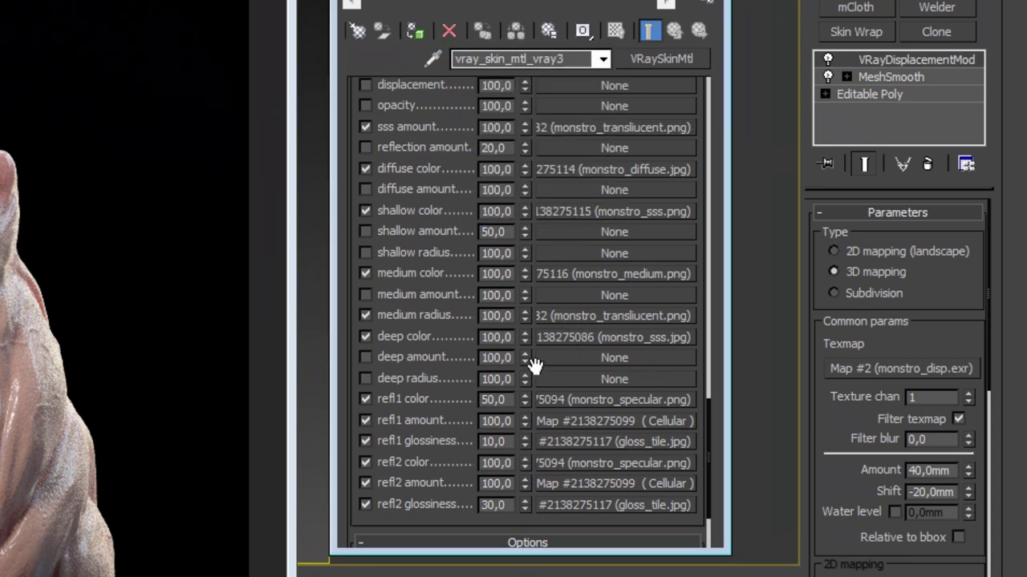
- Check the deep colour map, then preview the monstro_specular image on the first reflection colour
left_click(572, 338)
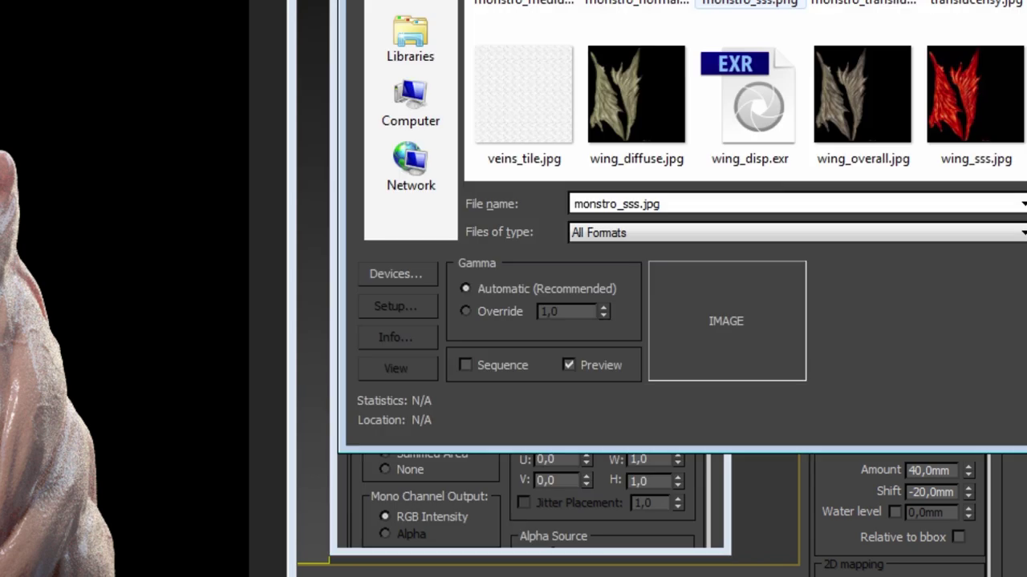
left_click(672, 32)
left_click_drag(485, 384, 414, 309)
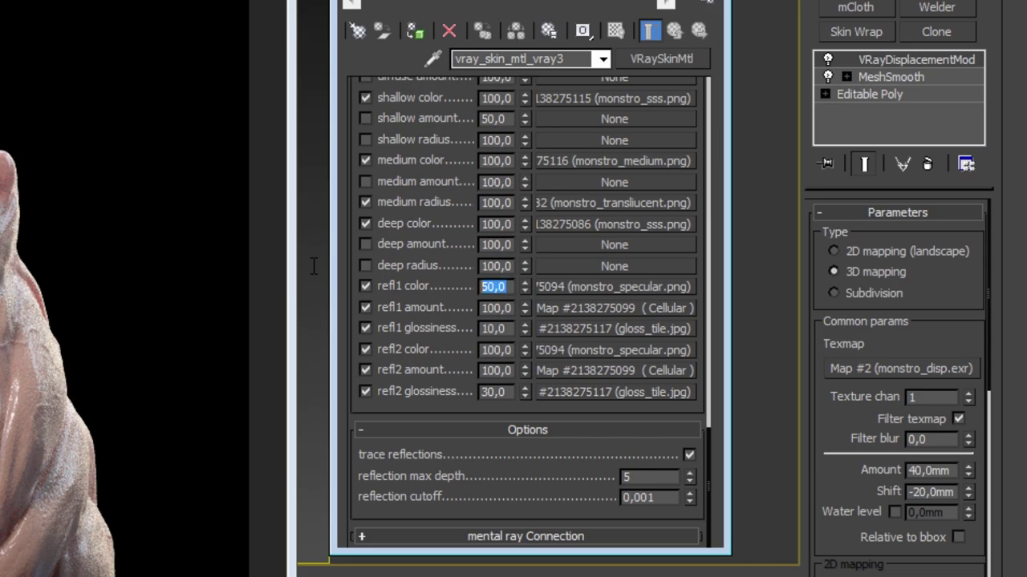
left_click(560, 286)
left_click(697, 418)
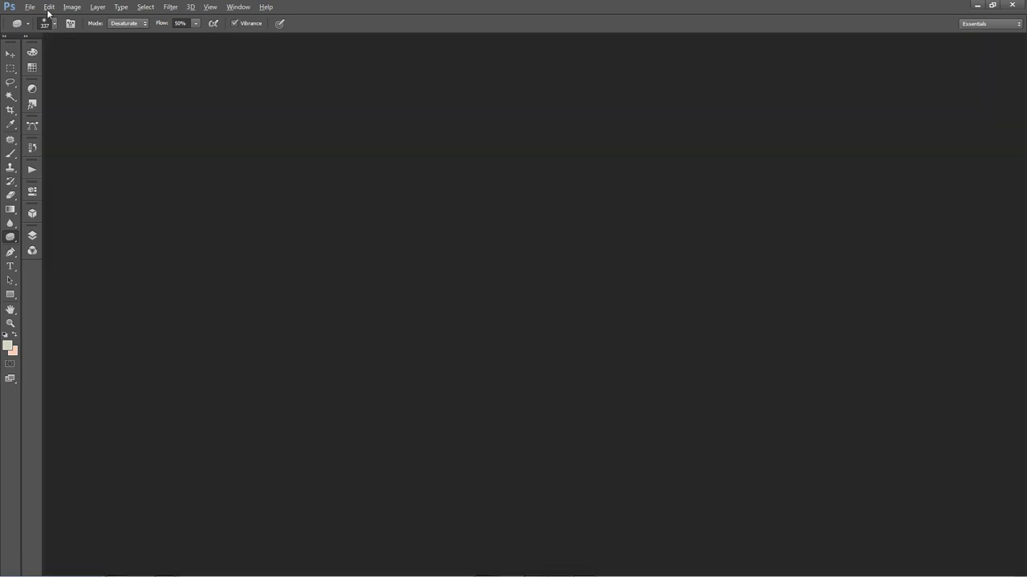
- Open monstro_diffuse.png in Photoshop
left_click(30, 7)
left_click(48, 29)
left_click(449, 332)
double_click(454, 332)
- Desaturate the diffuse texture and apply Levels with input values 73 / 1.00 / 200
key("ctrl+shift+u")
key("ctrl+plus")
key("ctrl+l")
left_click_drag(518, 369, 585, 374)
left_click_drag(834, 368, 767, 369)
left_click_drag(570, 365, 601, 368)
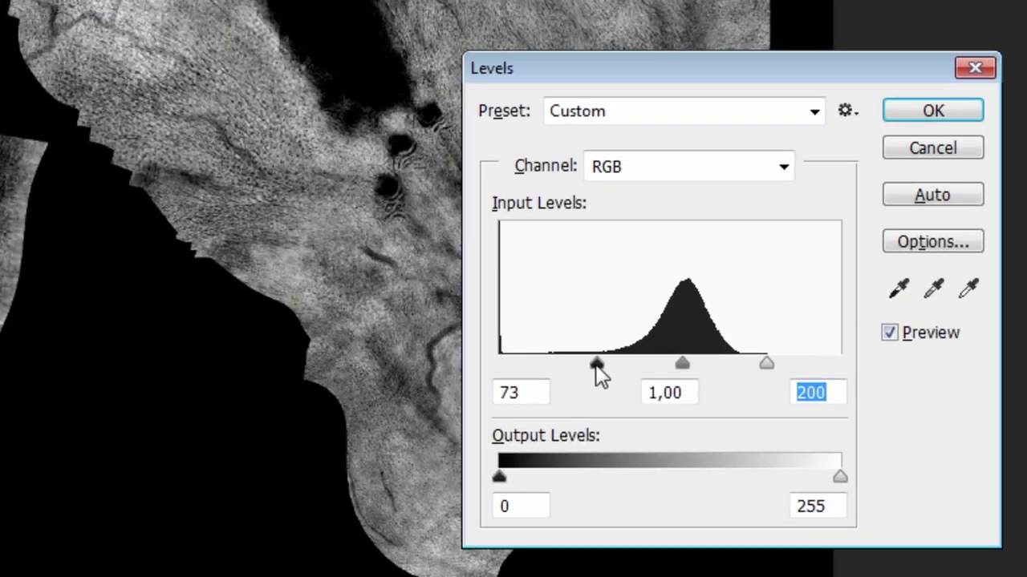
left_click(907, 227)
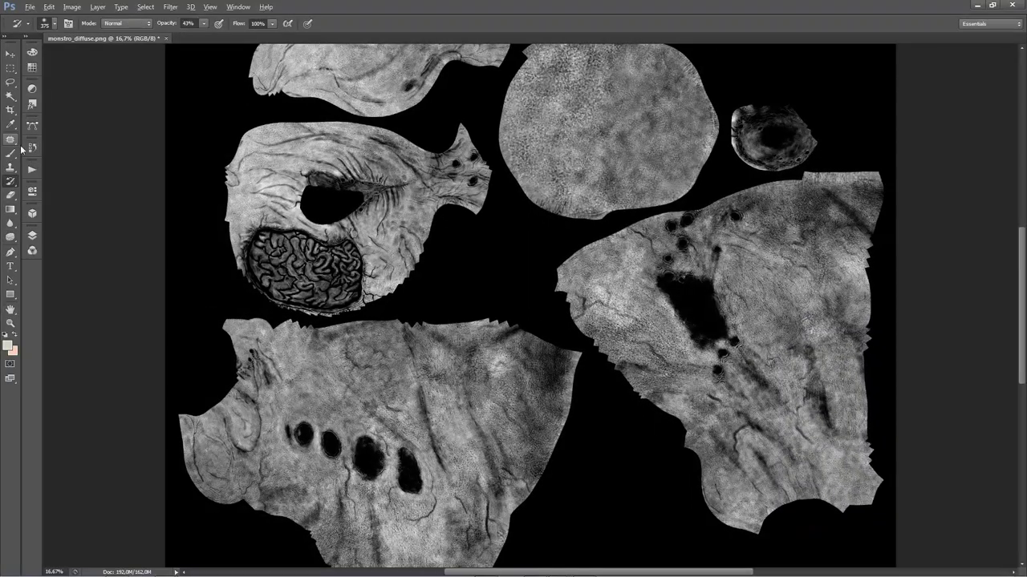
- Dodge-brush over the dark holes and the dark blotch to lighten them
left_click(32, 147)
scroll("up", 3)
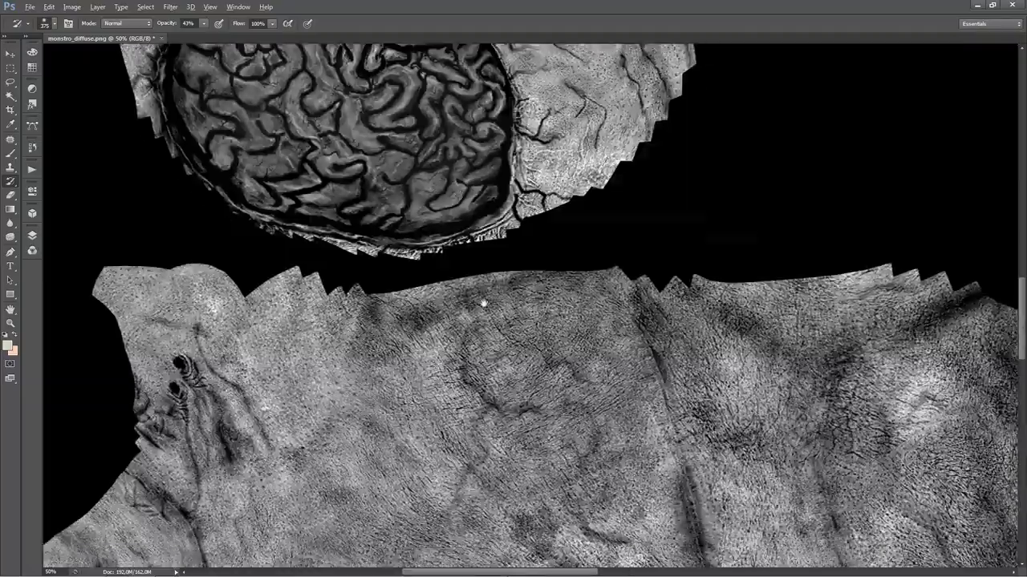
scroll("down", 3)
scroll("down", 3)
left_click(515, 309)
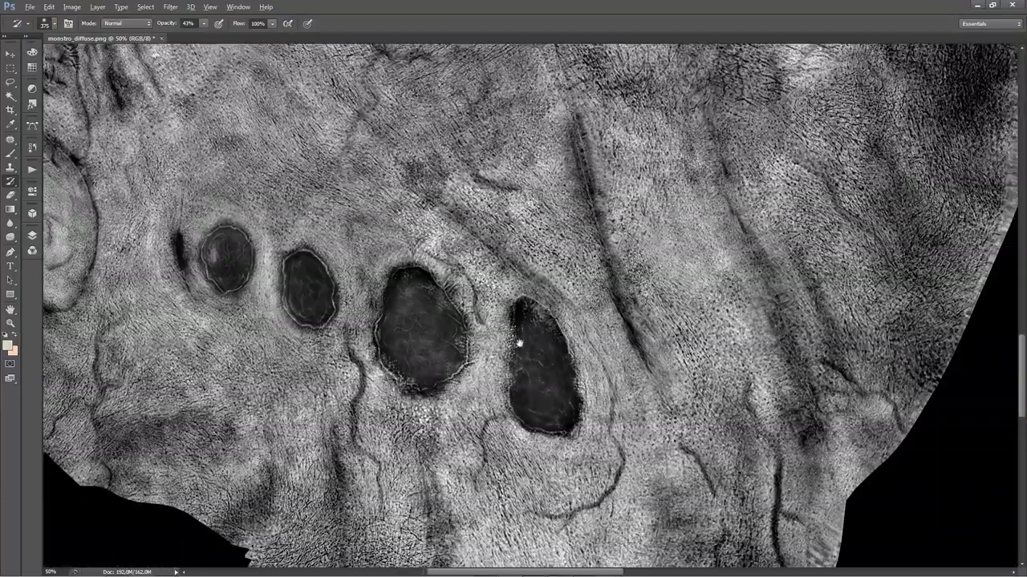
scroll("up", 3)
scroll("up", 3)
scroll("up", 3)
scroll("right", 3)
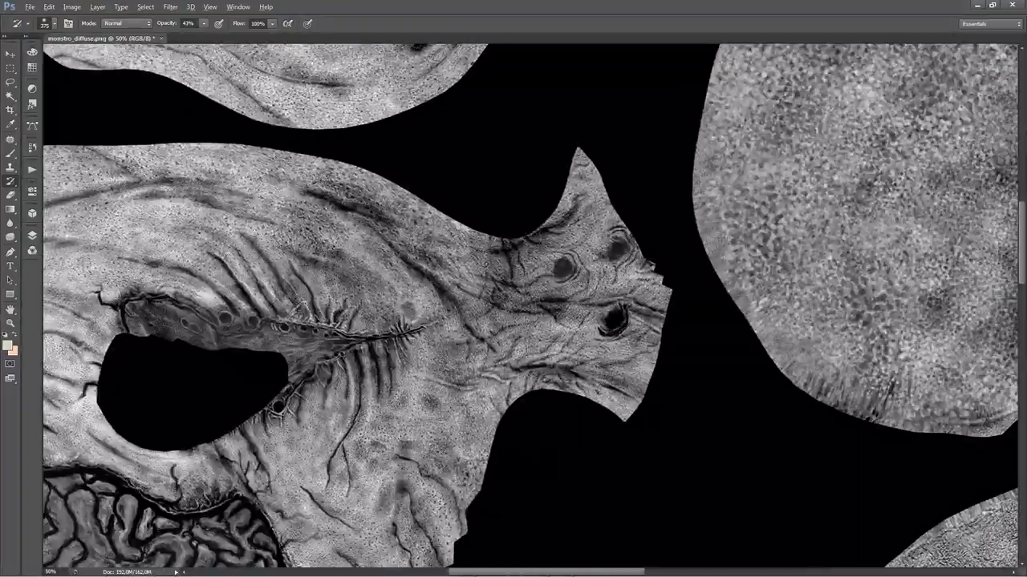
scroll("right", 3)
scroll("down", 3)
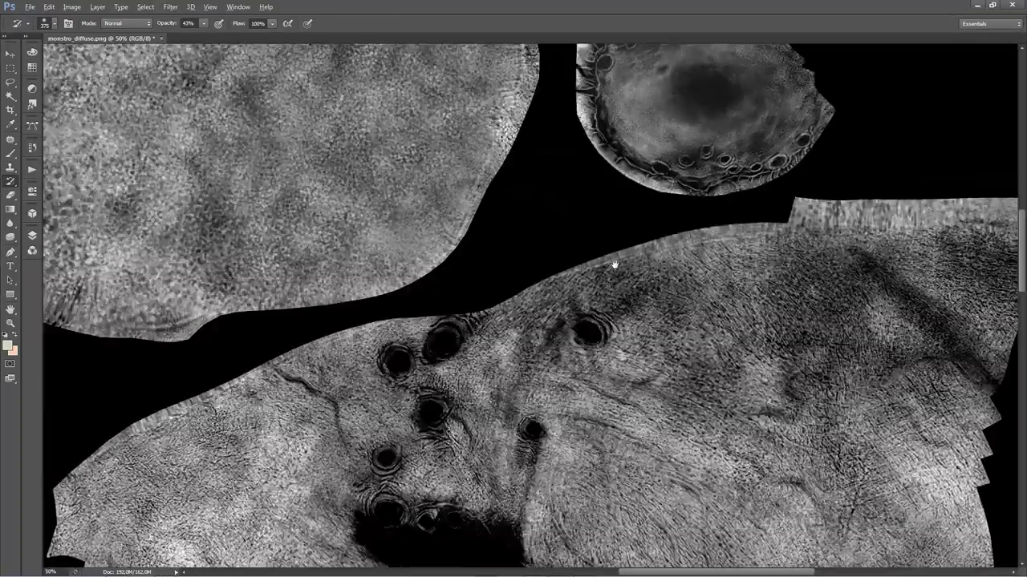
scroll("left", 3)
left_click(576, 417)
scroll("down", 3)
left_click_drag(561, 345, 578, 457)
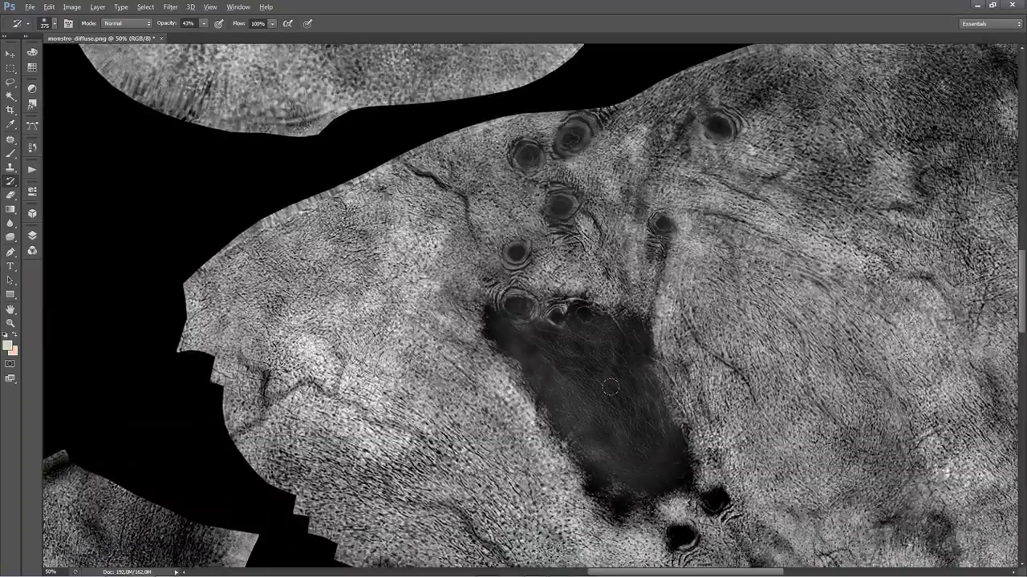
scroll("down", 3)
left_click_drag(594, 329, 657, 401)
scroll("down", 3)
scroll("down", 3)
scroll("up", 3)
scroll("right", 3)
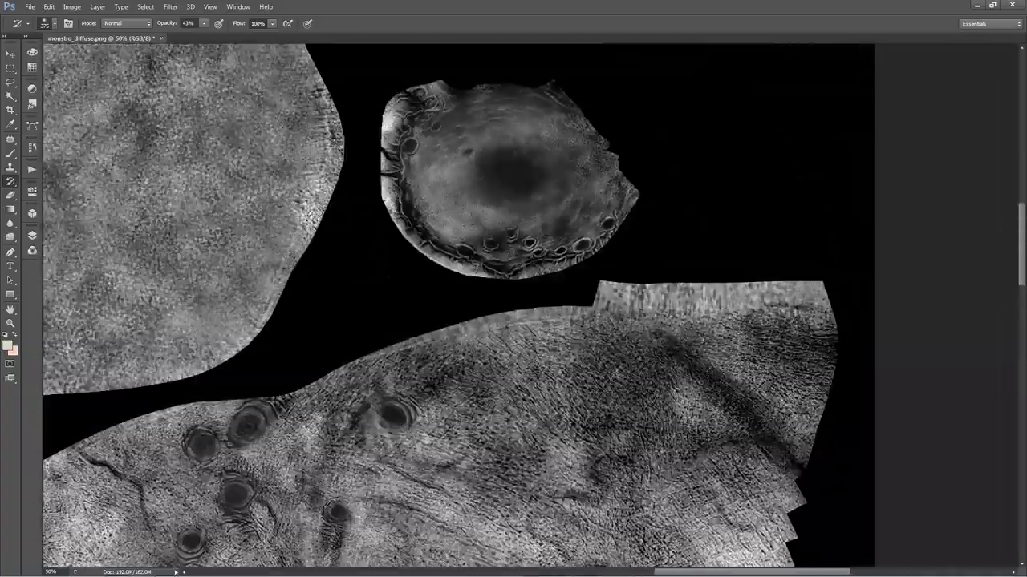
scroll("left", 3)
scroll("up", 3)
scroll("left", 3)
scroll("right", 3)
scroll("down", 3)
scroll("left", 3)
scroll("up", 3)
scroll("left", 3)
scroll("right", 3)
scroll("down", 3)
scroll("down", 3)
scroll("down", 3)
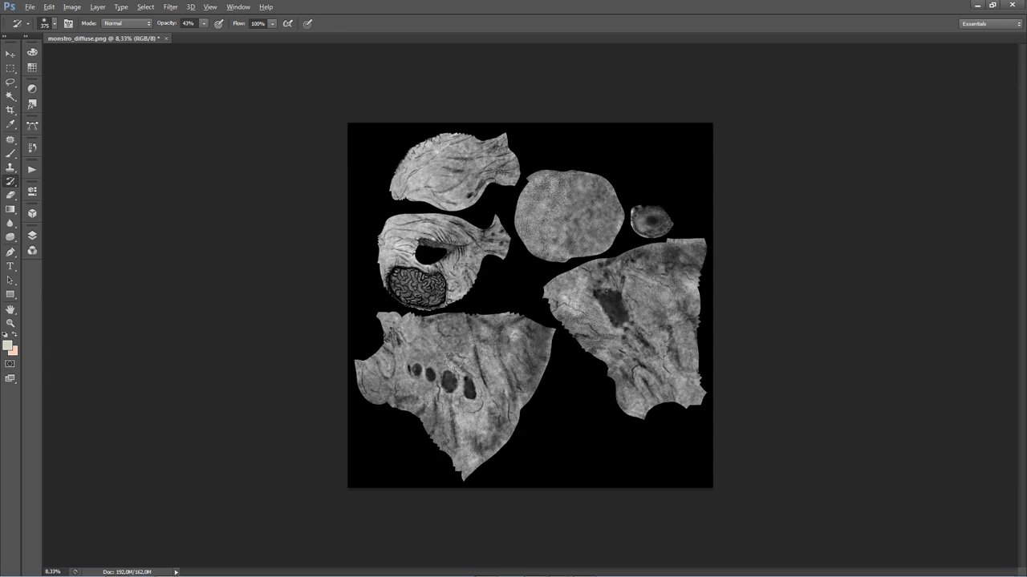
key("ctrl+plus")
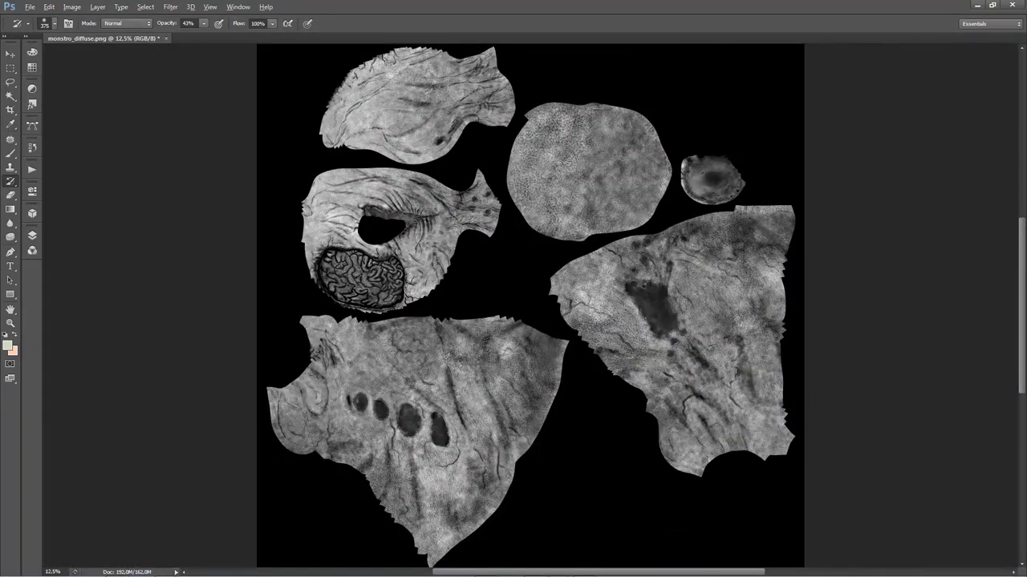
left_click(752, 398)
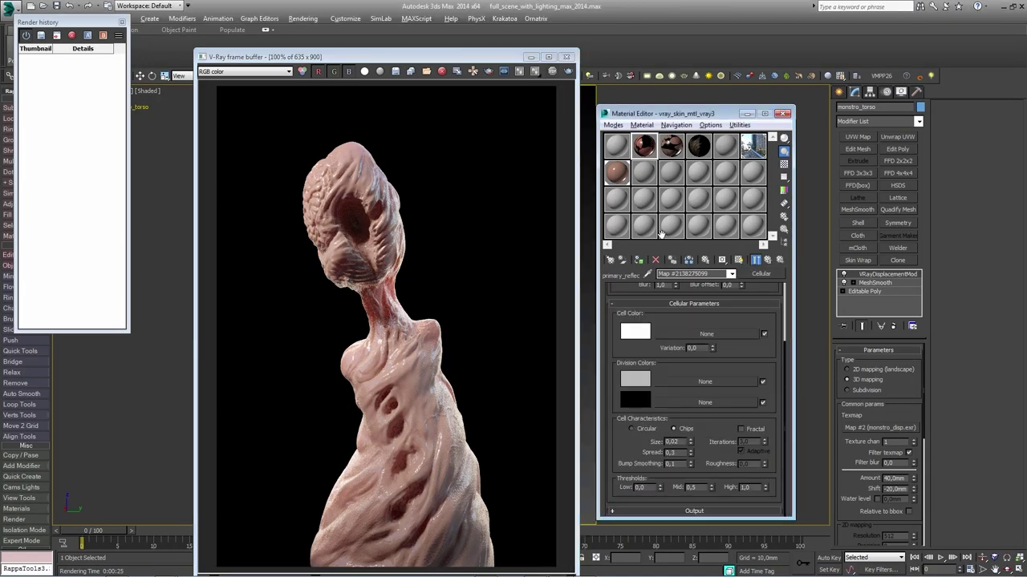
- Render the Cellular map with Render Map at a height of 8192 pixels
left_click(767, 259)
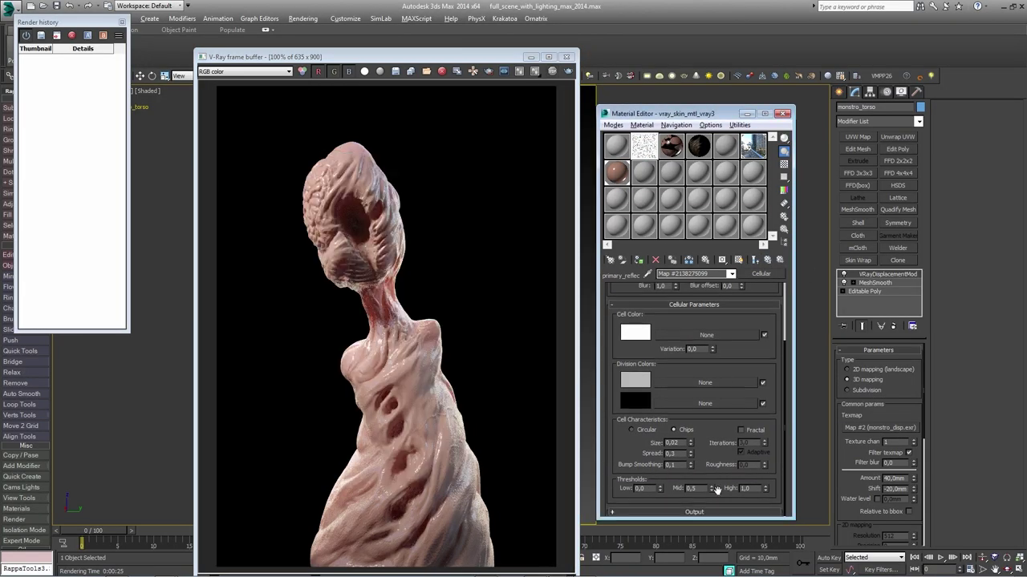
scroll("down", 3)
left_click(739, 125)
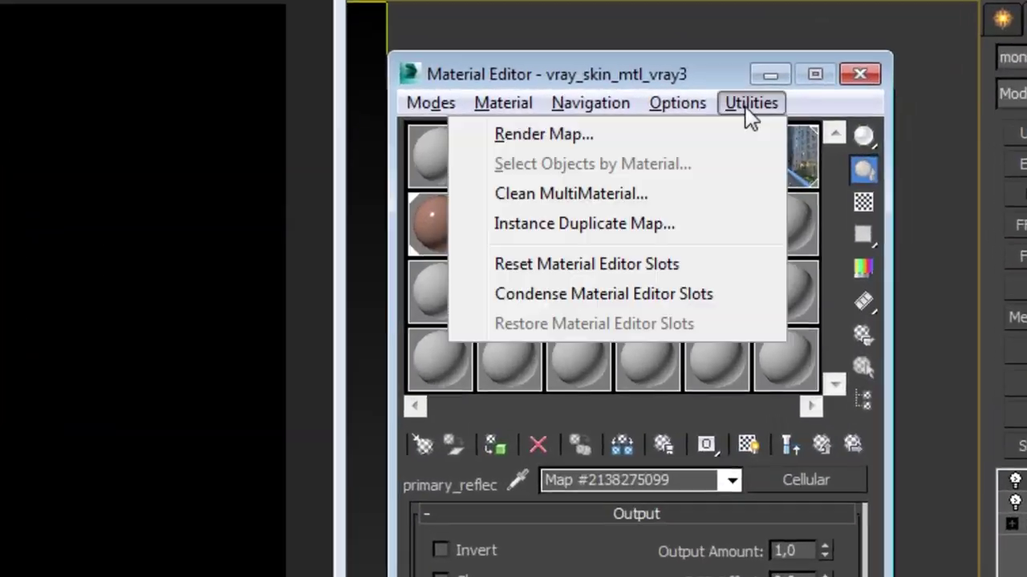
left_click(770, 133)
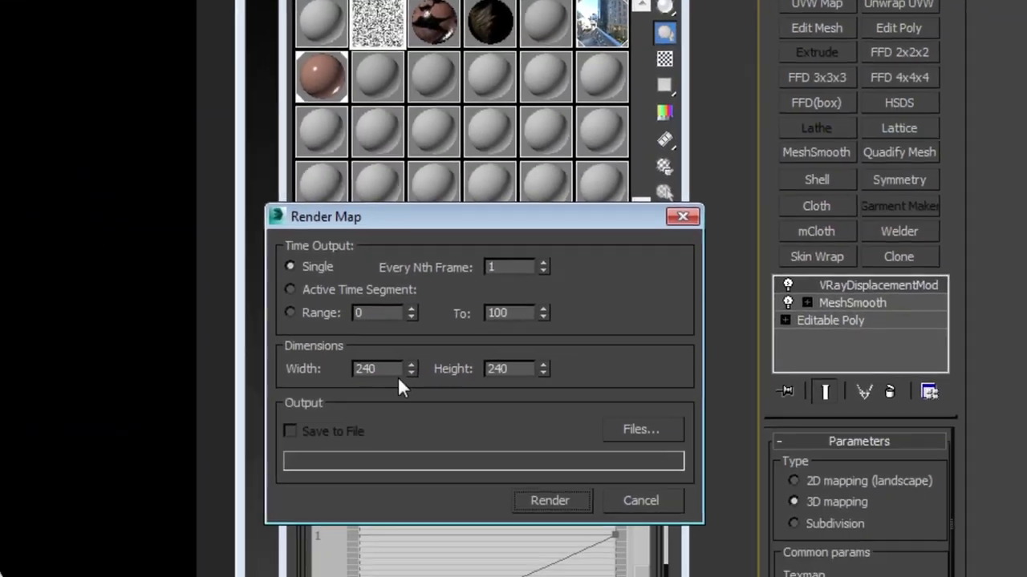
type("8192")
left_click(538, 477)
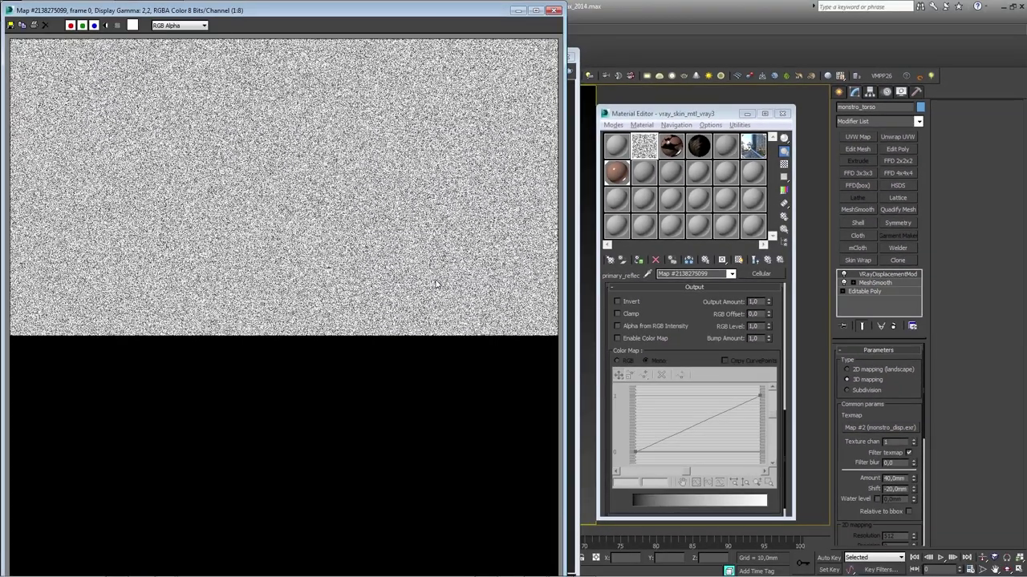
- Save the rendered Cellular map as a TIF image
left_click_drag(258, 17, 292, 25)
left_click(45, 34)
type("cellurar")
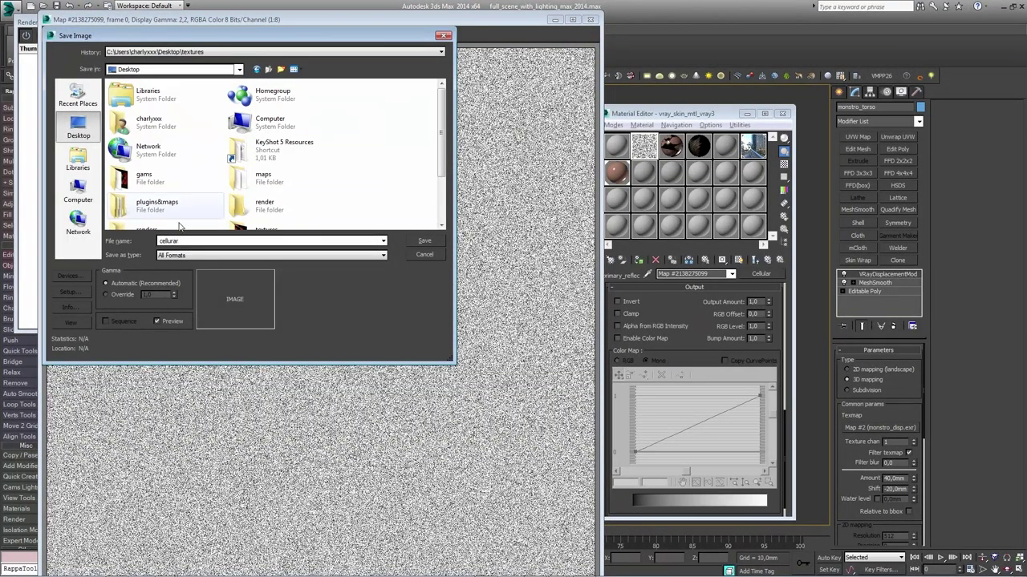
left_click(168, 255)
left_click(157, 287)
key("Return")
left_click(313, 229)
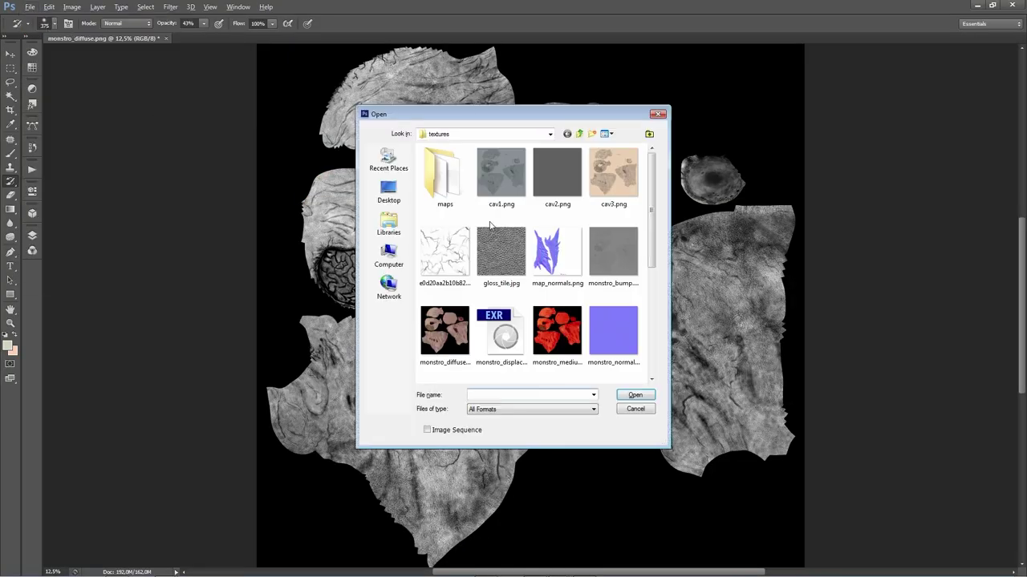
- Bring the cellular TIF into the diffuse texture and set Layer 1 to Multiply
double_click(475, 319)
double_click(456, 153)
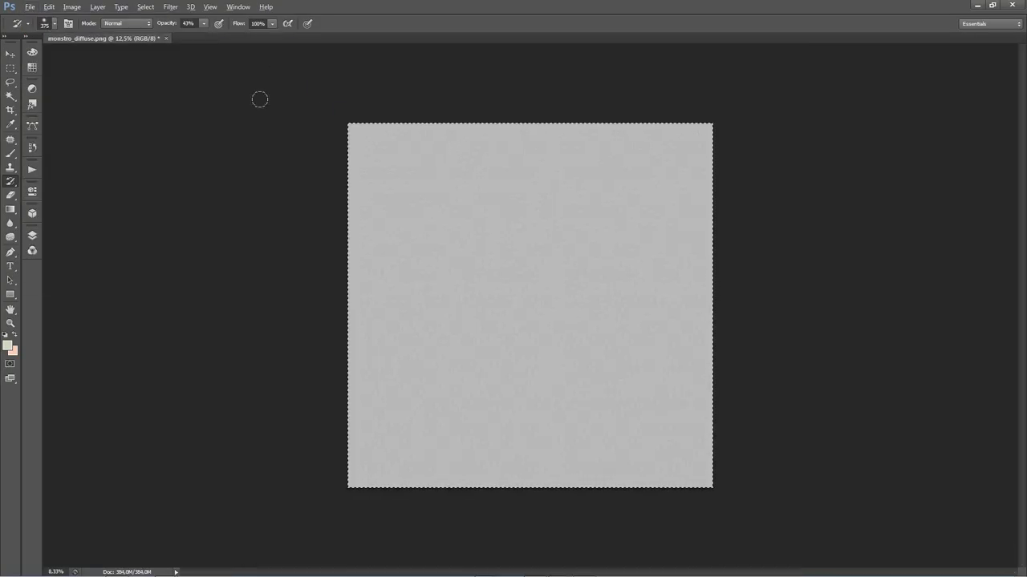
left_click(32, 252)
left_click(72, 209)
left_click(80, 245)
- Compare Layer 1 on and off, merge it into the Background, and save the texture
scroll("up", 3)
scroll("up", 3)
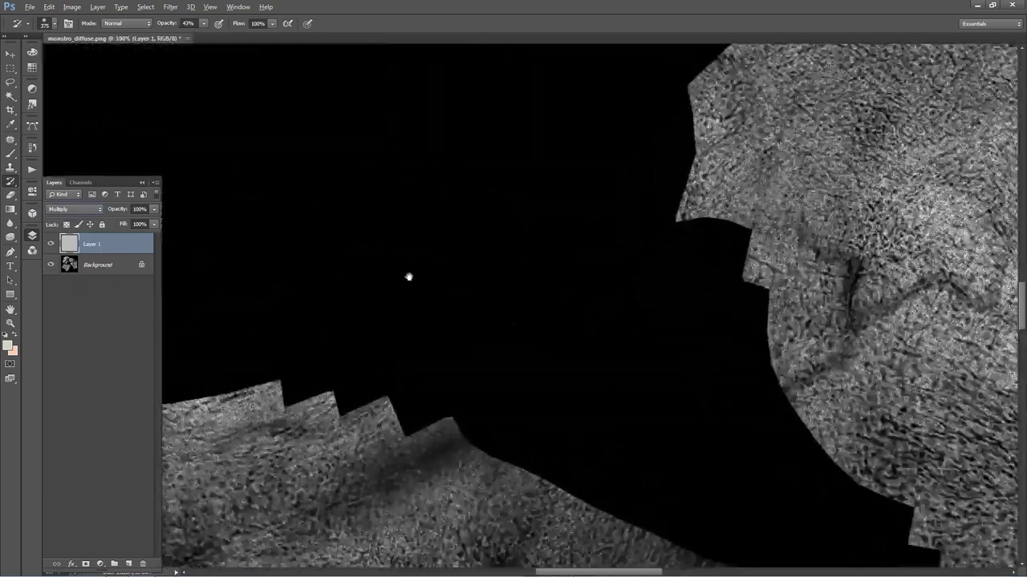
scroll("up", 3)
scroll("up", 3)
left_click(51, 244)
left_click(51, 244)
left_click(51, 244)
left_click(51, 244)
left_click(52, 243)
right_click(109, 269)
left_click(88, 346)
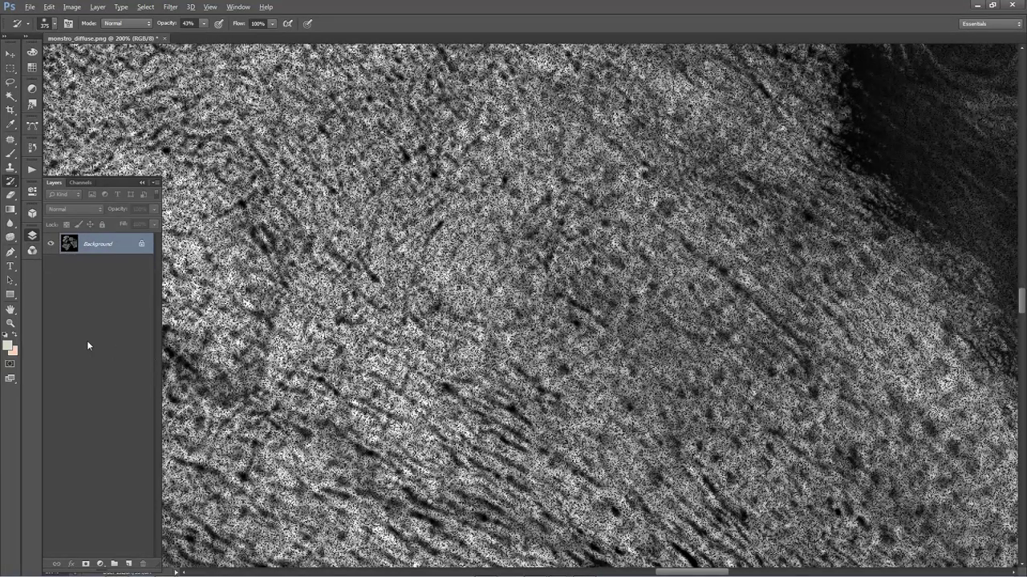
key("ctrl+shift+s")
key("Return")
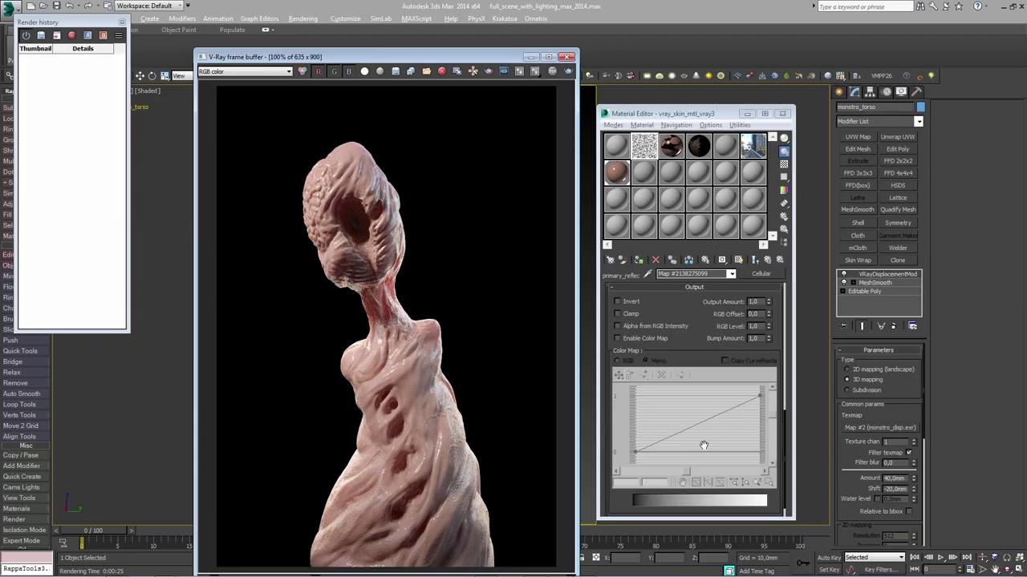
- Instance the monstro_specular map from refl1 colour onto the refl2 colour slot
left_click(767, 262)
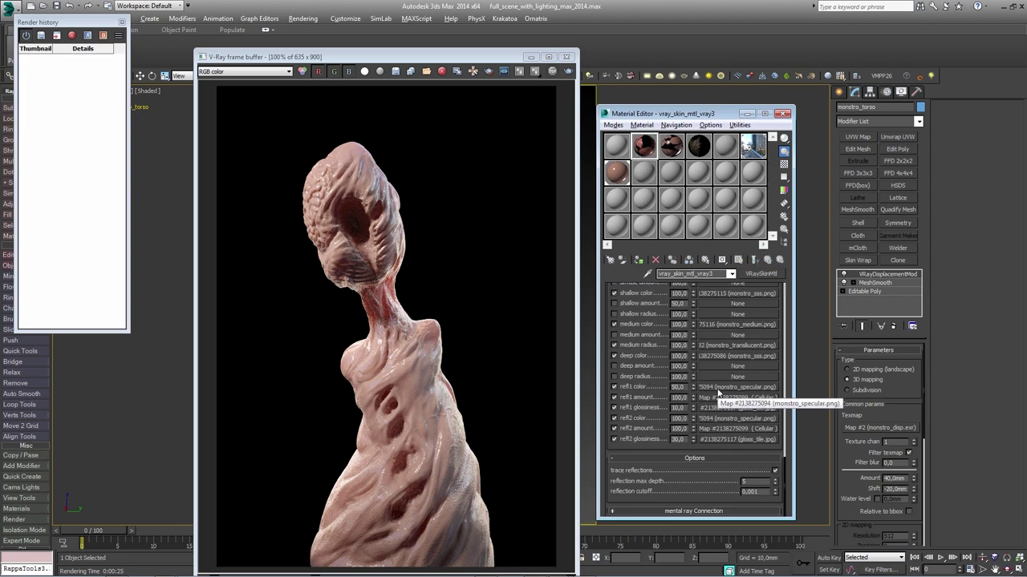
left_click(717, 390)
left_click(766, 261)
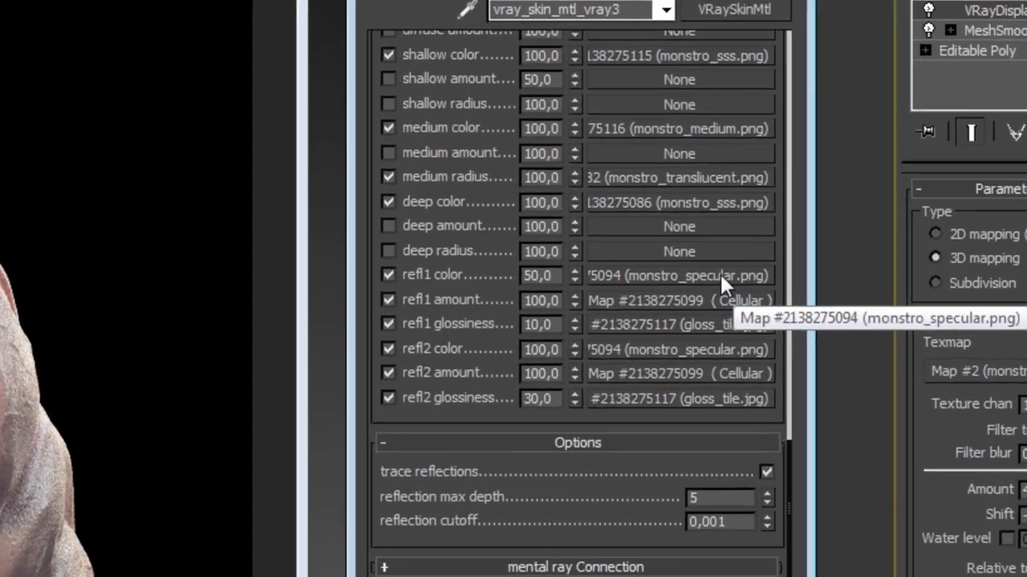
left_click_drag(717, 267, 594, 346)
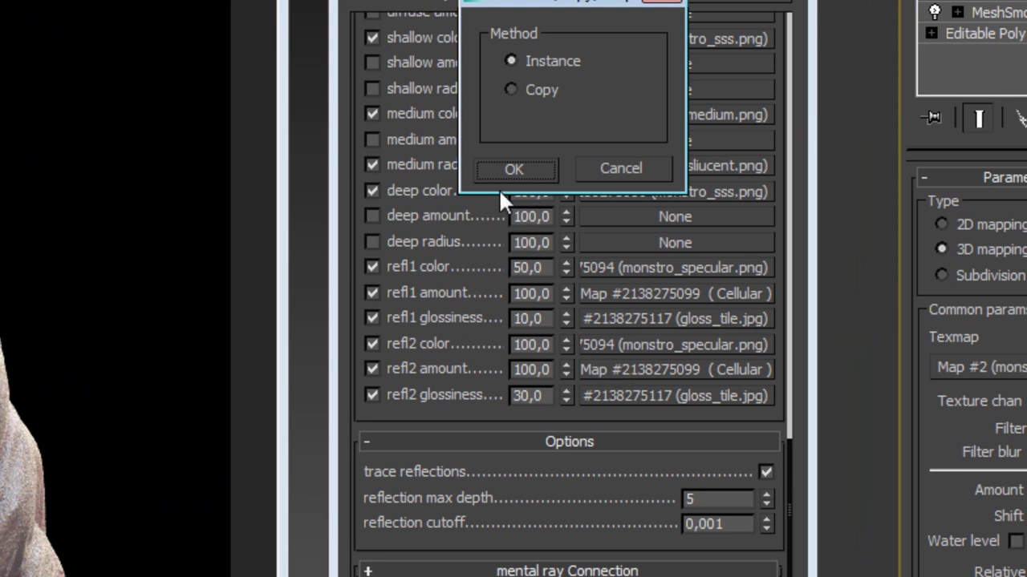
left_click(512, 170)
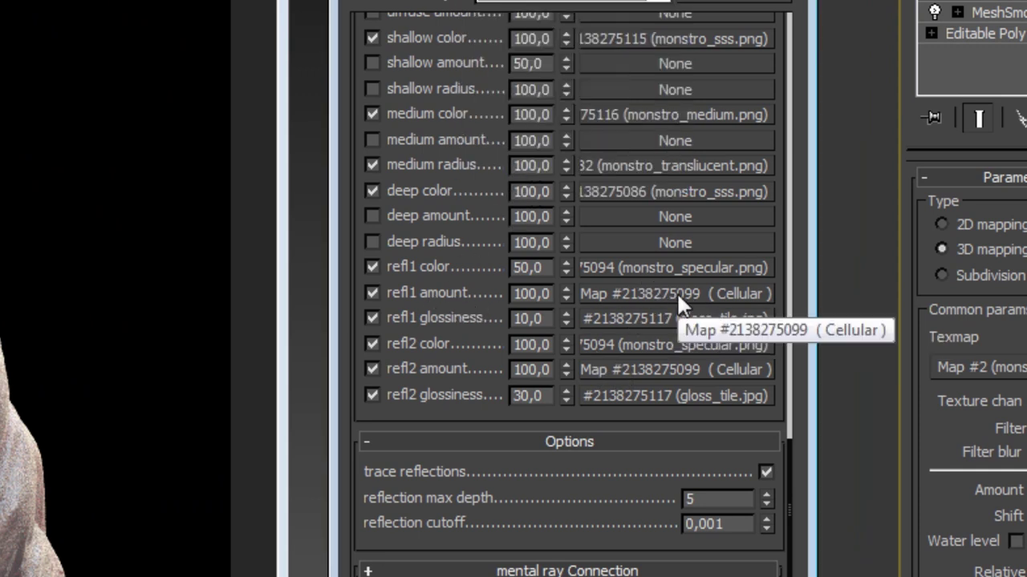
- Check the gloss_tile map on refl1 glossiness and render the creature bust in V-Ray
left_click(674, 318)
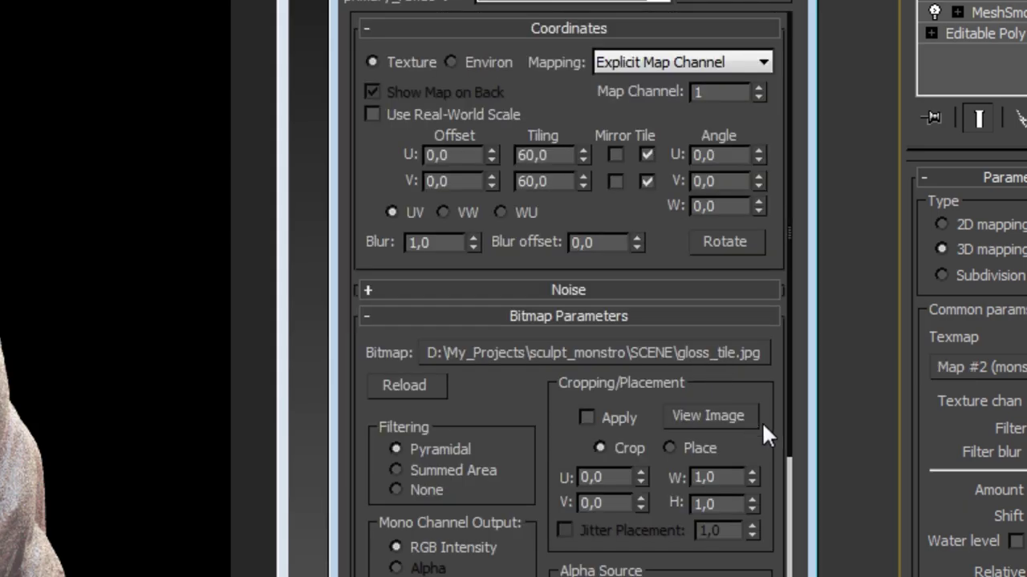
left_click(767, 262)
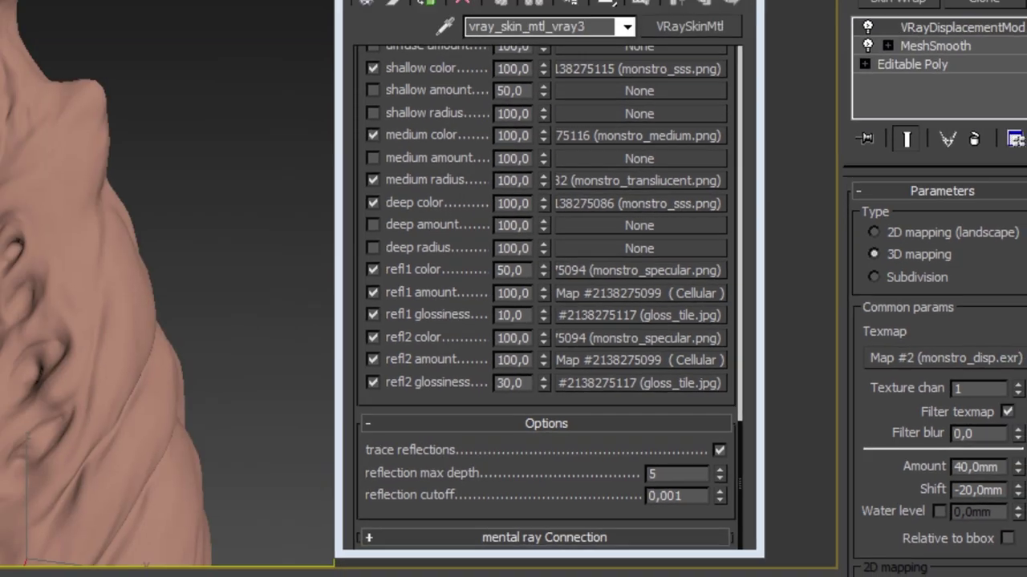
left_click(782, 114)
key("shift+q")
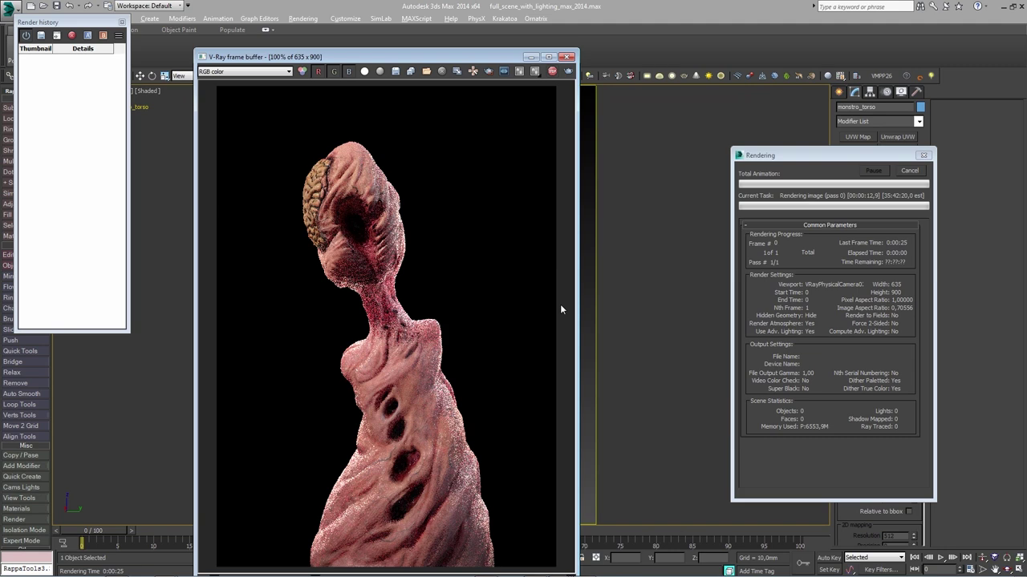
- Show the VRaySSS2 subsurface pass in the V-Ray frame buffer and zoom onto the creature's head
left_click_drag(488, 57, 486, 33)
left_click(240, 48)
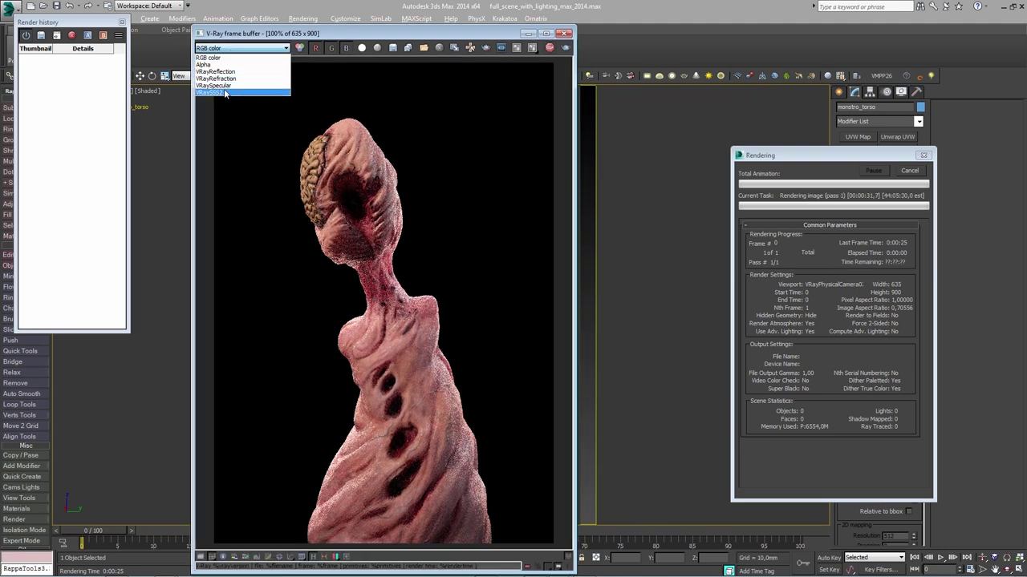
left_click(225, 93)
scroll("up", 3)
left_click_drag(374, 306, 384, 422)
scroll("down", 3)
- Switch back to RGB color and inspect the torso, head and neck
left_click(240, 48)
left_click(218, 53)
scroll("up", 3)
left_click_drag(385, 241, 424, 433)
scroll("up", 3)
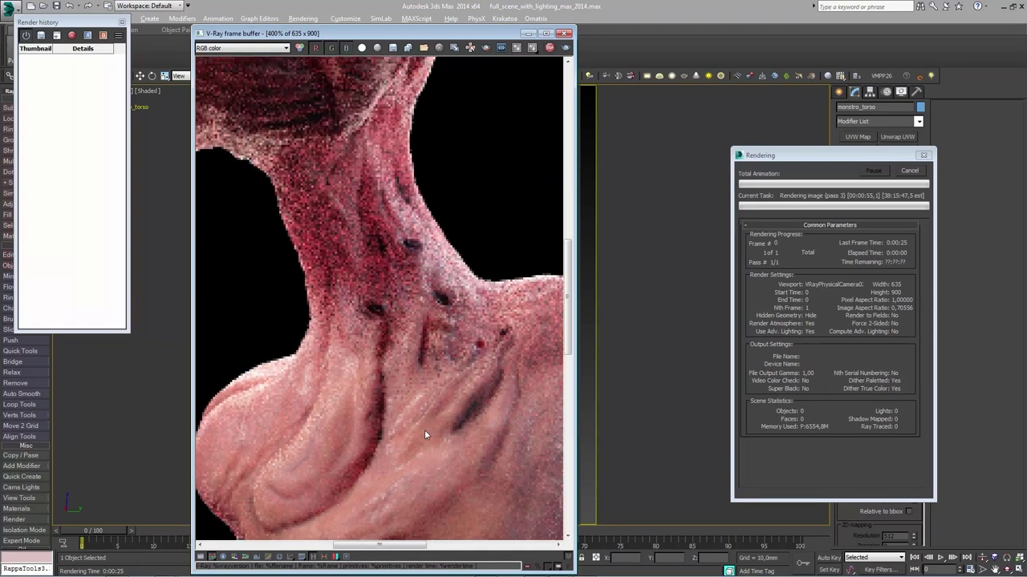
scroll("down", 3)
left_click_drag(391, 297, 425, 210)
left_click_drag(436, 327, 386, 300)
- Show the VRayReflection pass and look over the torso and neck, then return to the whole scene
left_click(240, 48)
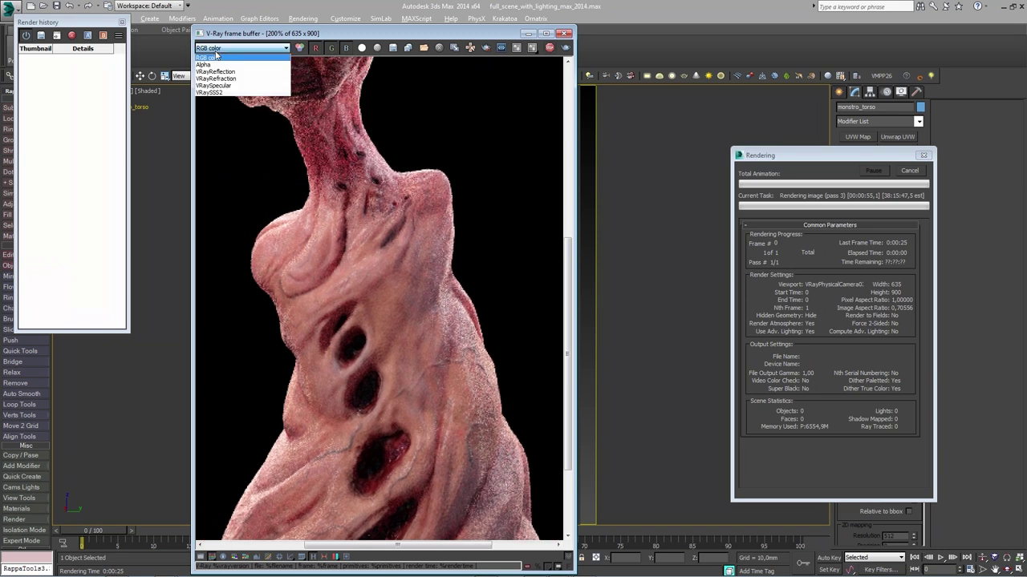
left_click(224, 74)
left_click_drag(295, 215, 394, 221)
left_click_drag(453, 345, 433, 481)
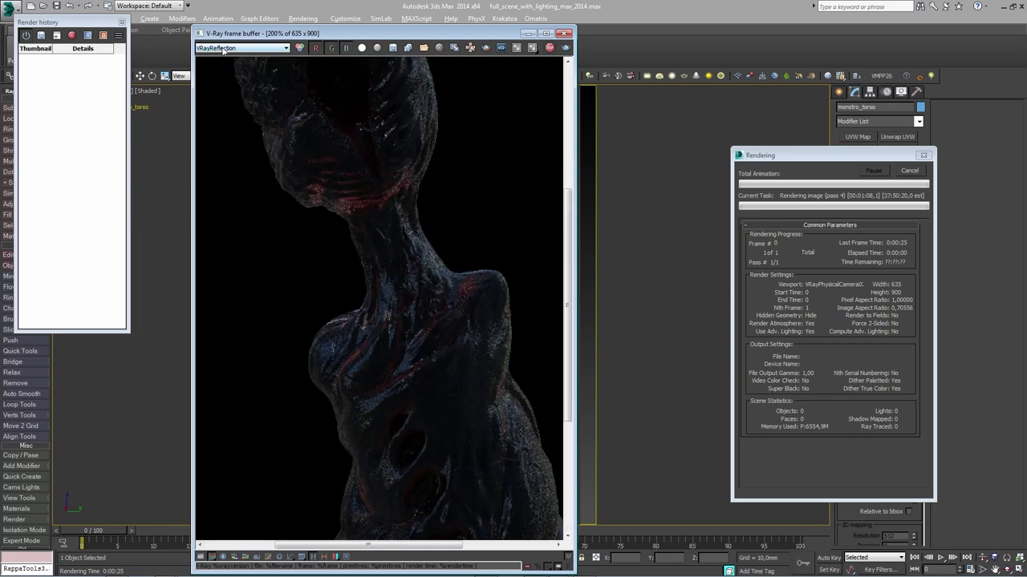
key("Home")
left_click_drag(409, 291, 326, 302)
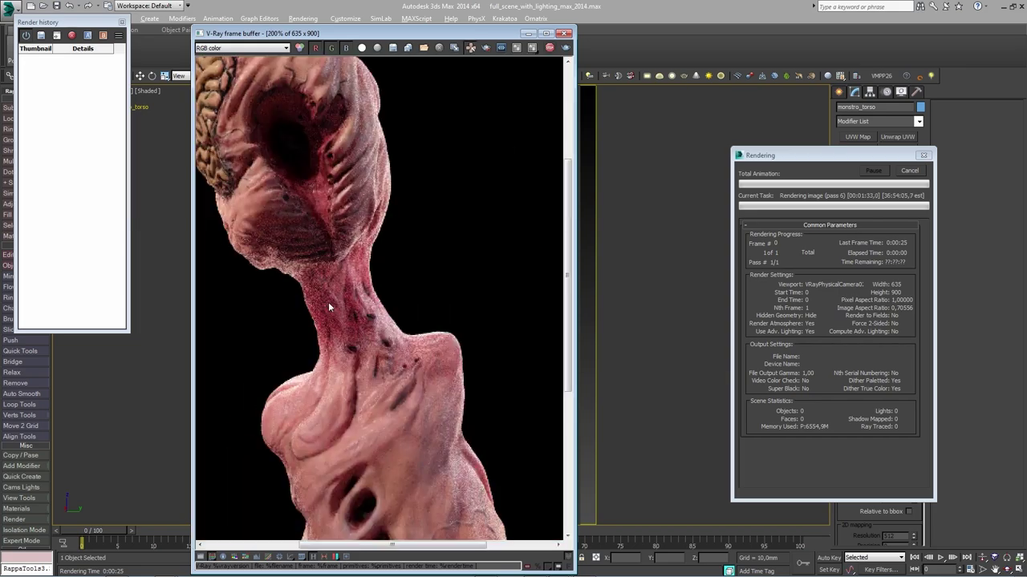
scroll("up", 3)
scroll("down", 3)
left_click_drag(343, 247, 377, 401)
scroll("down", 3)
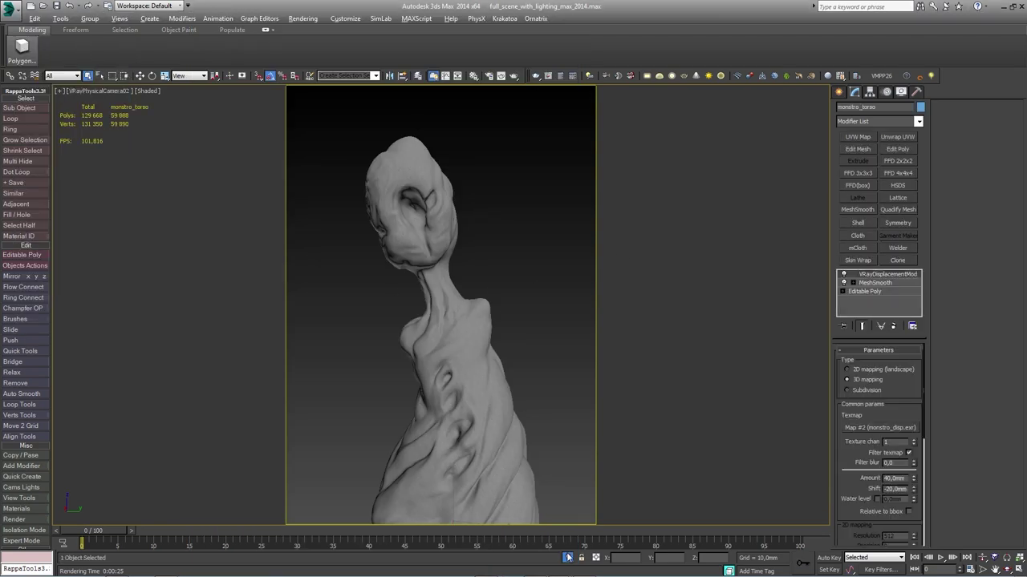
left_click(567, 557)
left_click(534, 76)
- Set max reflection amount 3, secondary reflection amount 1 and refl2 amount 70
type("3")
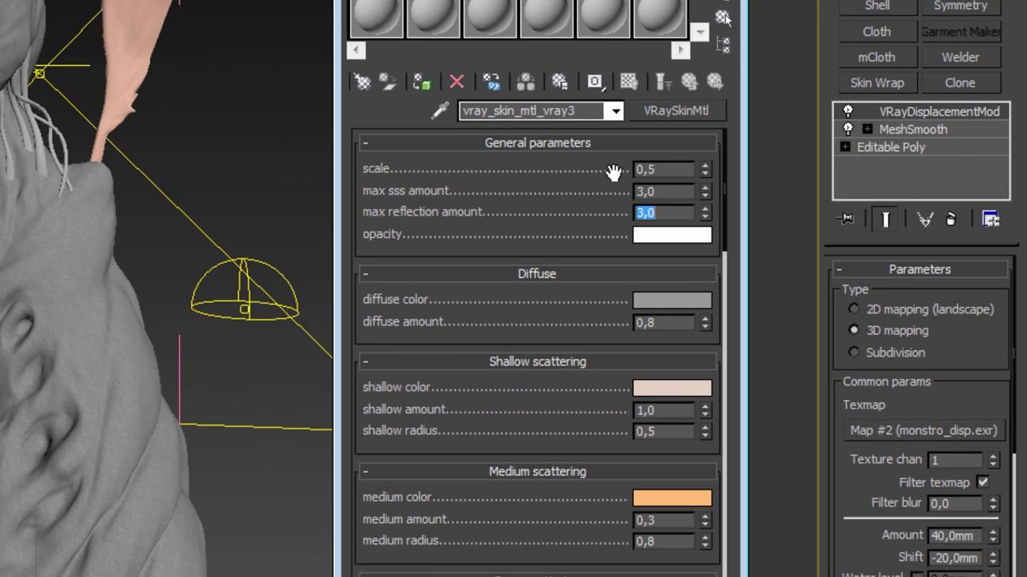
scroll("down", 3)
double_click(661, 394)
type("1")
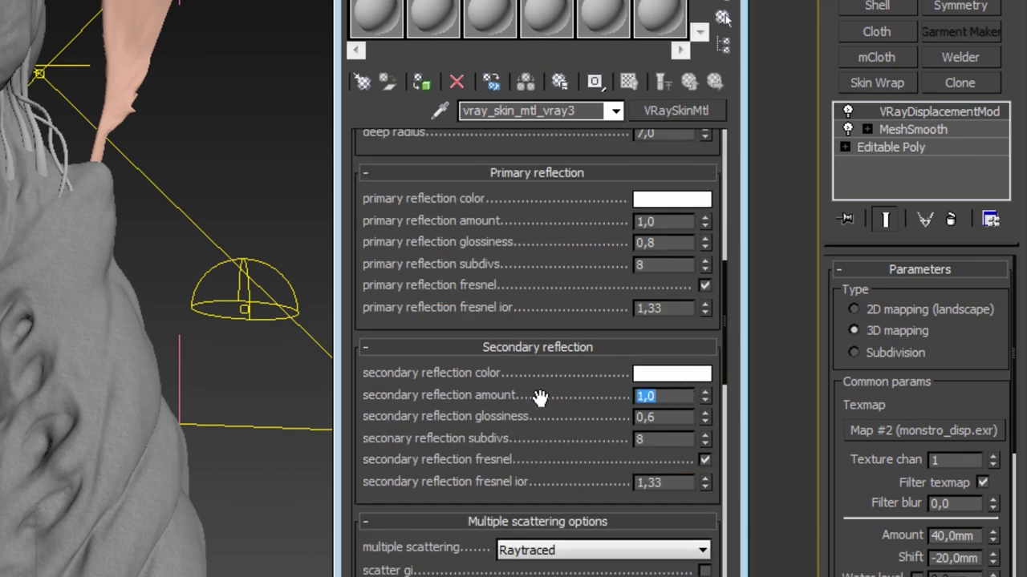
scroll("down", 3)
double_click(504, 479)
type("7")
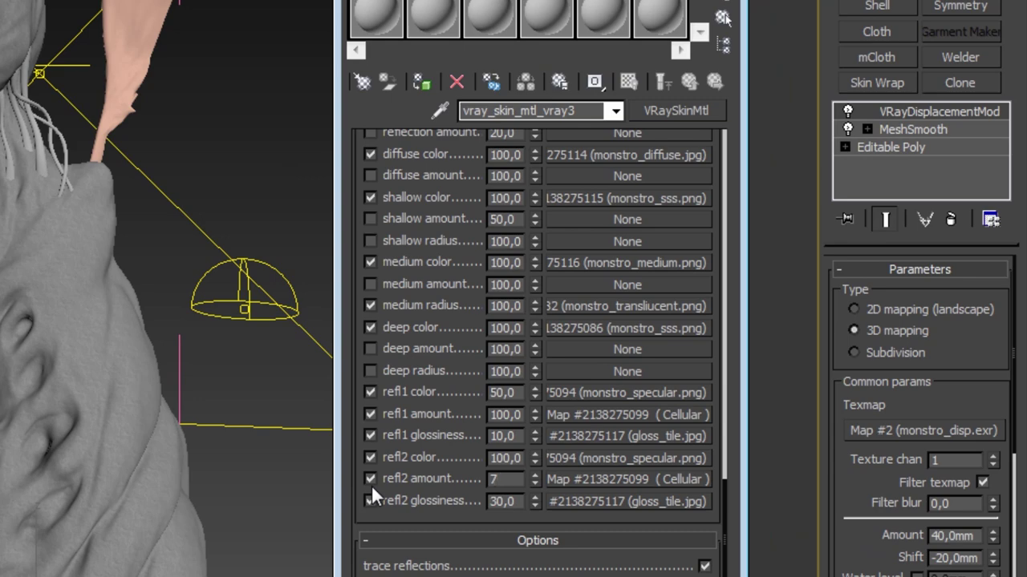
type("0")
key("Return")
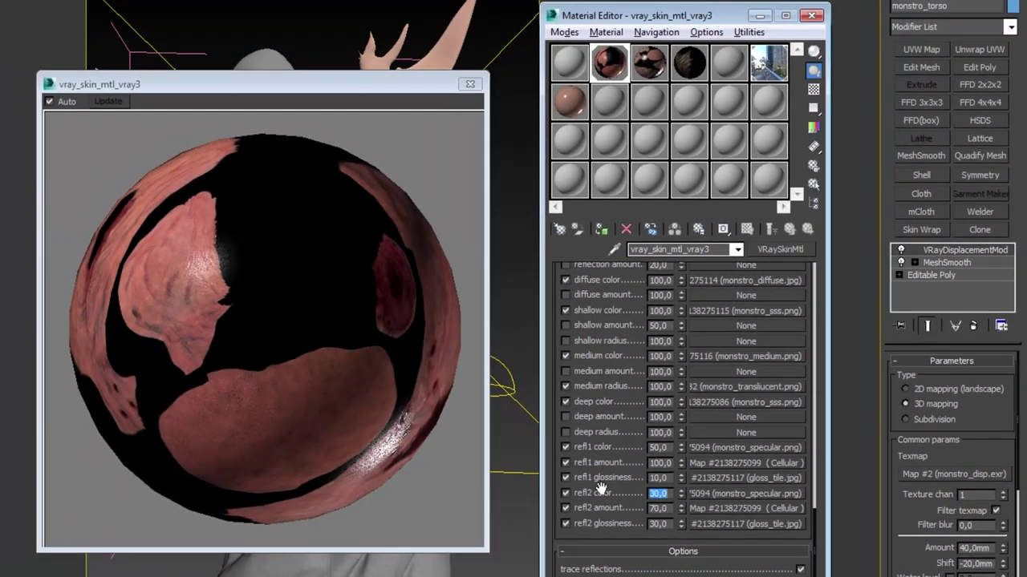
- Edit the medium radius and set primary reflection glossiness to 0,95
scroll("up", 3)
scroll("up", 3)
scroll("up", 3)
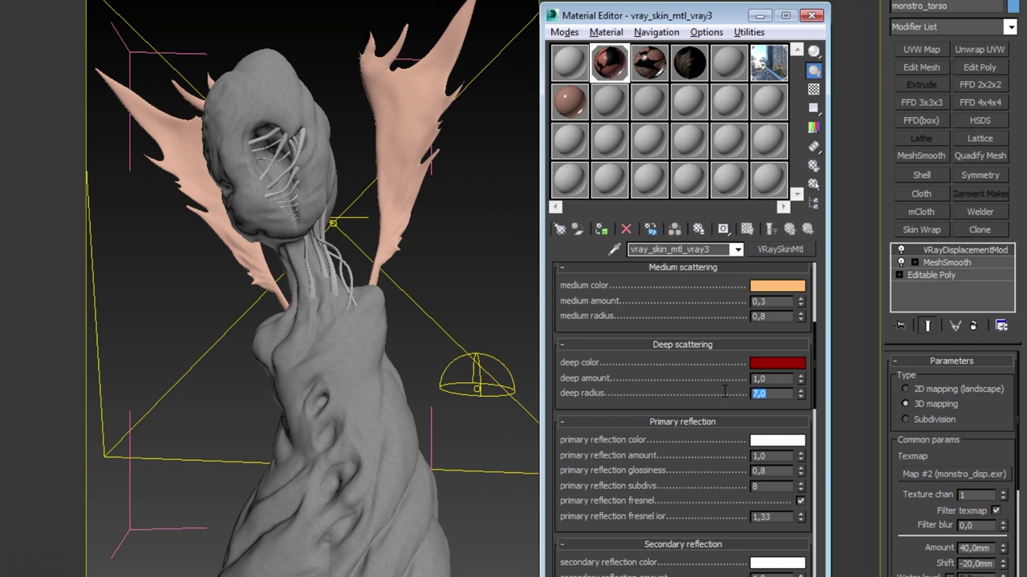
left_click_drag(699, 294, 681, 427)
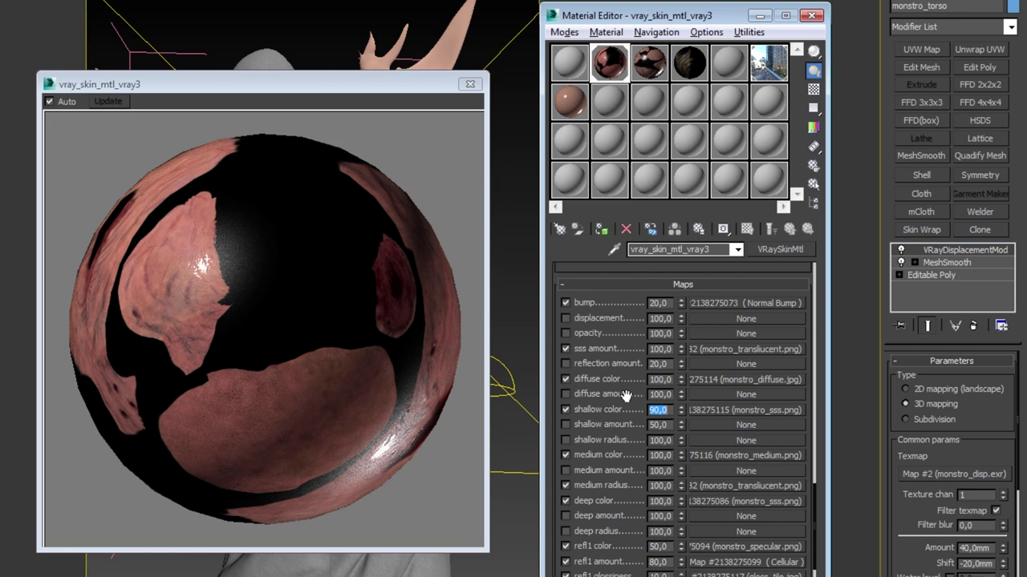
double_click(787, 488)
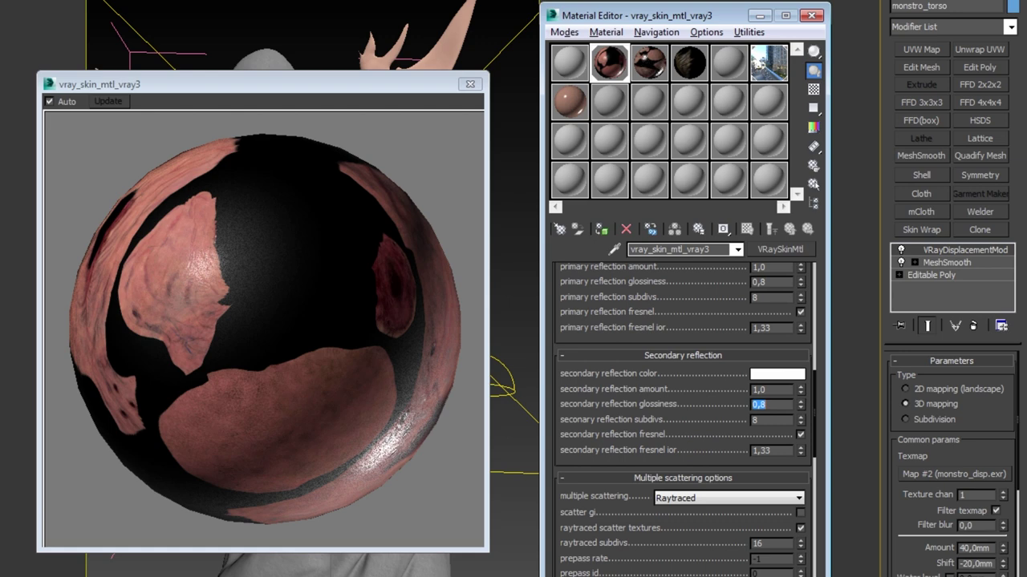
scroll("up", 3)
type("0,95")
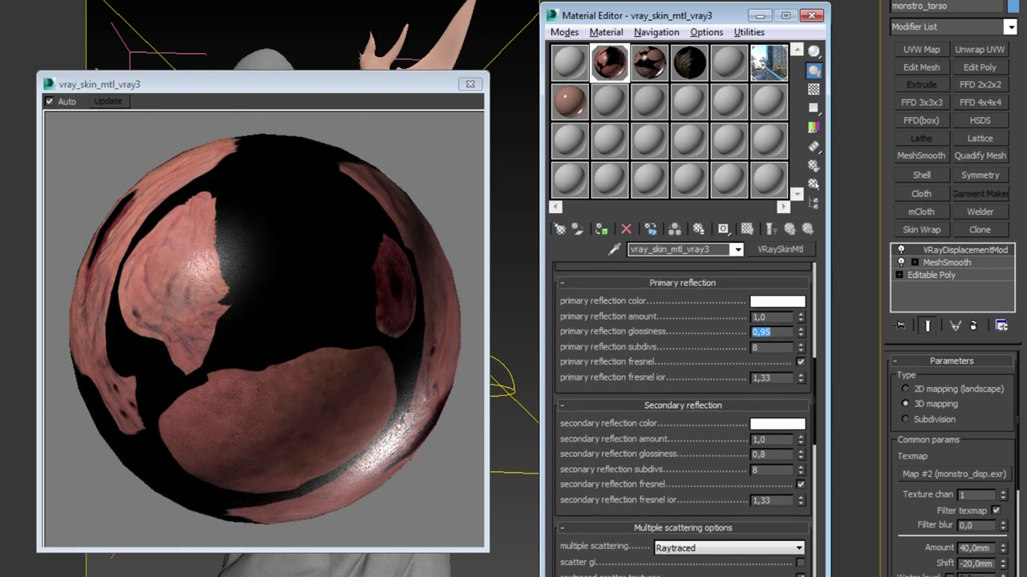
key("shift+Tab")
scroll("down", 3)
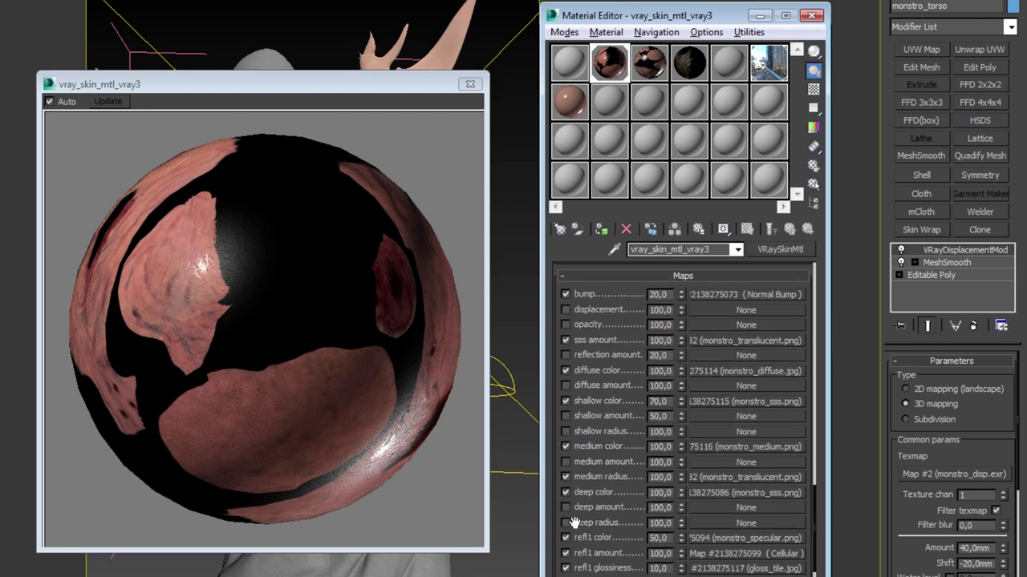
scroll("down", 3)
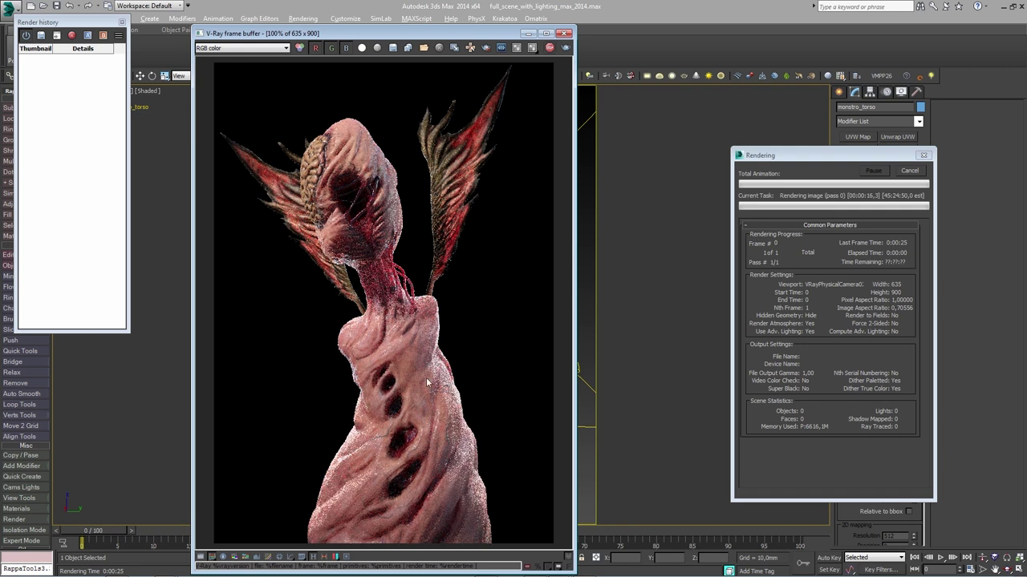
- Pan over the monstro_diffuse.png texture in Photoshop to view its pieces
scroll("up", 3)
left_click_drag(382, 352, 397, 413)
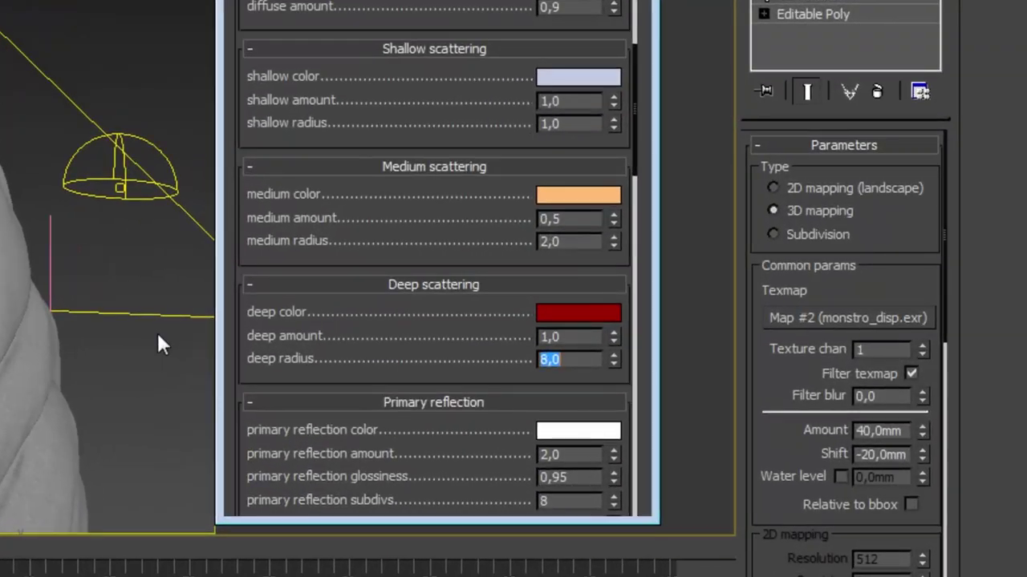
left_click_drag(454, 337, 495, 259)
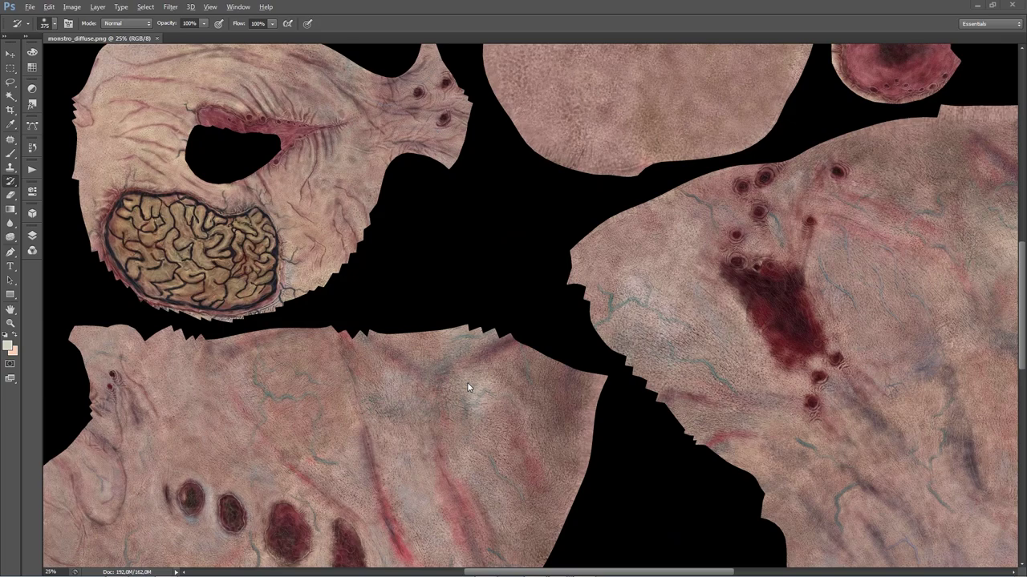
- Apply Levels 29 / 1,00 / 245 to deepen the blacks and brighten the highlights
key("ctrl+l")
left_click_drag(543, 360, 571, 360)
left_click_drag(808, 354, 797, 354)
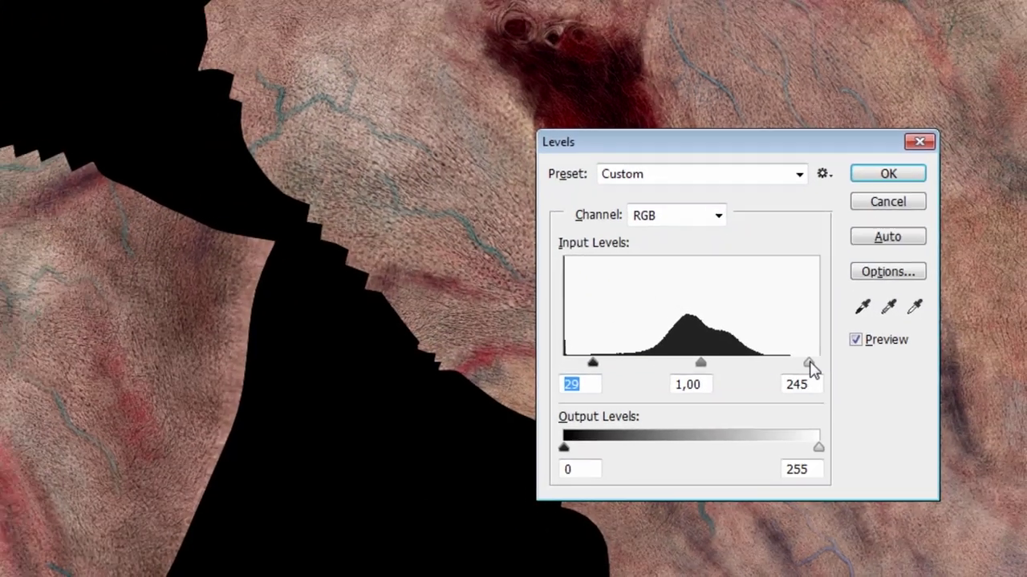
left_click(935, 344)
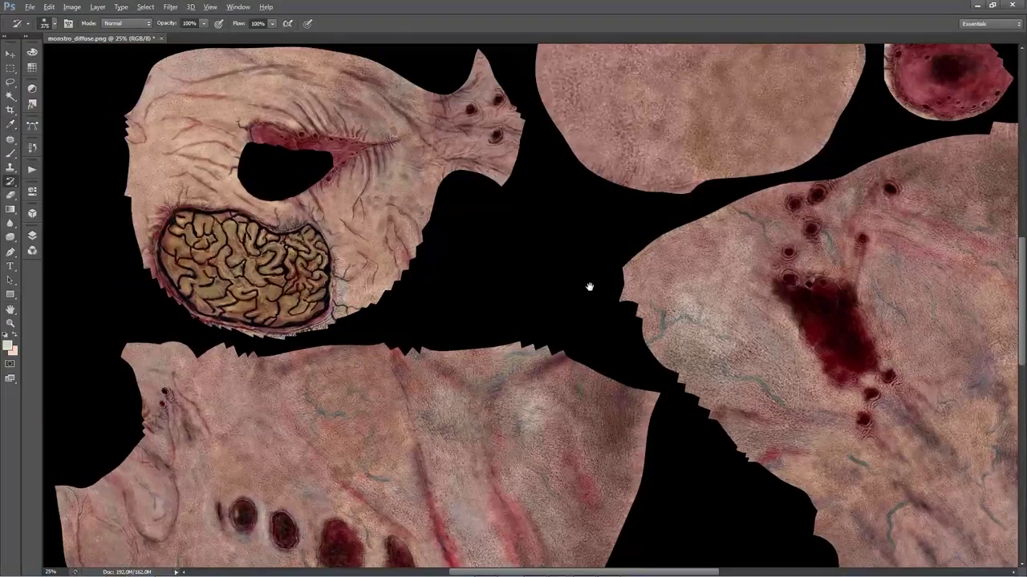
- Apply Color Balance: midtones toward cyan and green, shadows toward red and blue
key("ctrl+b")
left_click_drag(648, 295, 641, 297)
left_click_drag(511, 260, 505, 295)
left_click_drag(562, 280, 585, 309)
left_click(481, 368)
left_click_drag(563, 250, 576, 255)
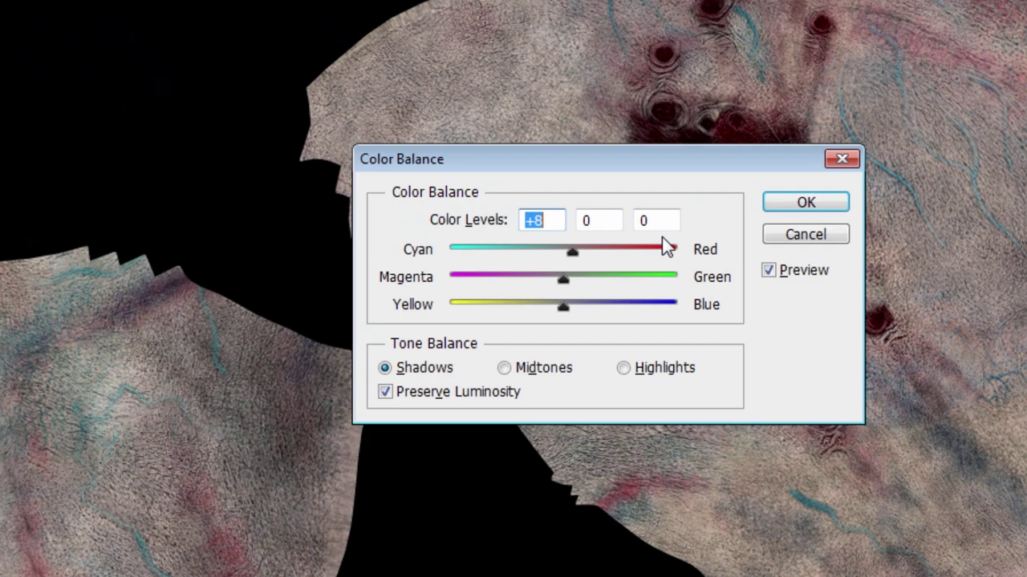
left_click_drag(555, 311, 569, 314)
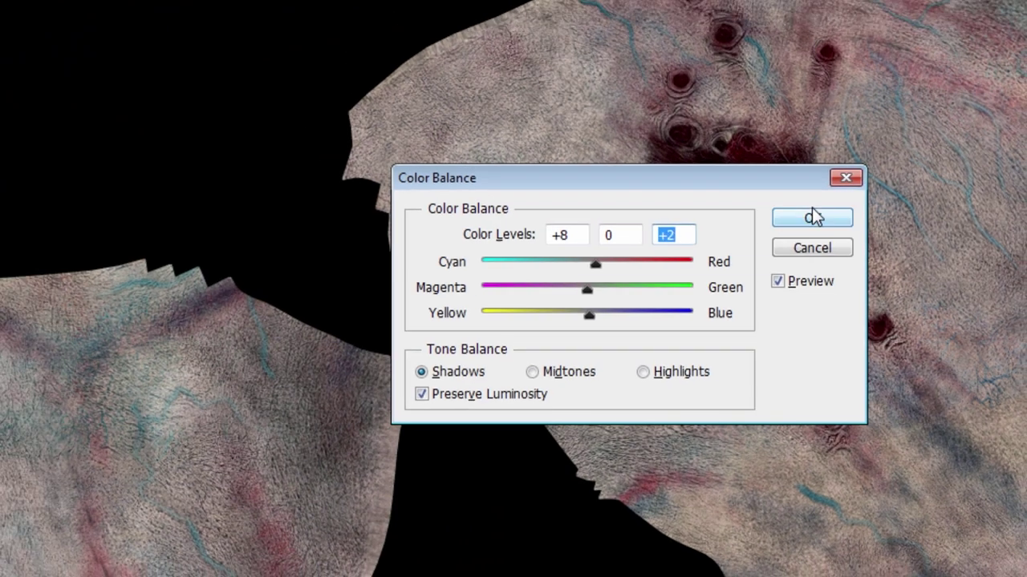
key("Return")
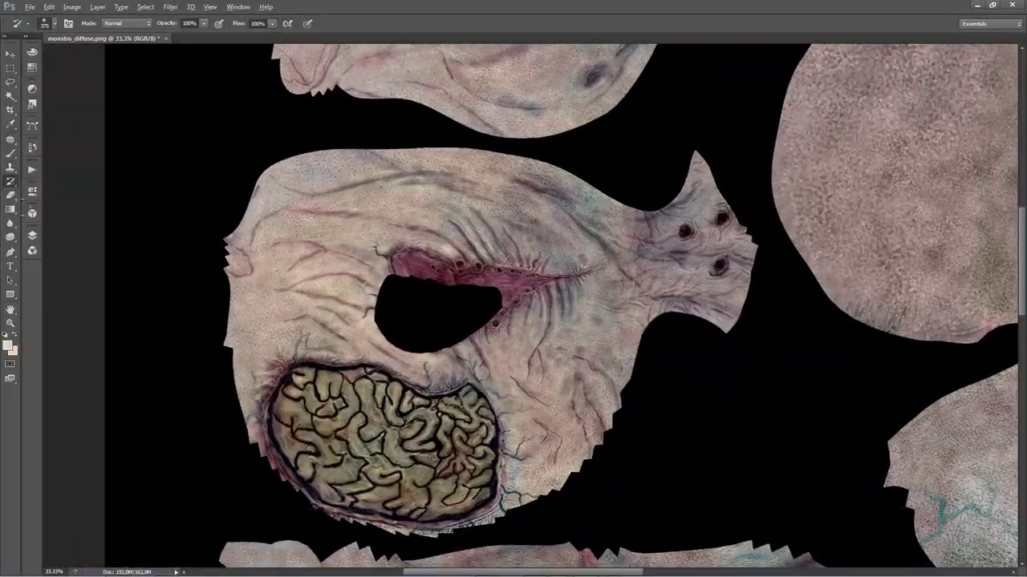
- Inspect the corrected texture at 50%, checking the red spots and brain piece, then fit it on screen
left_click(32, 150)
left_click(213, 143)
key("ctrl+plus")
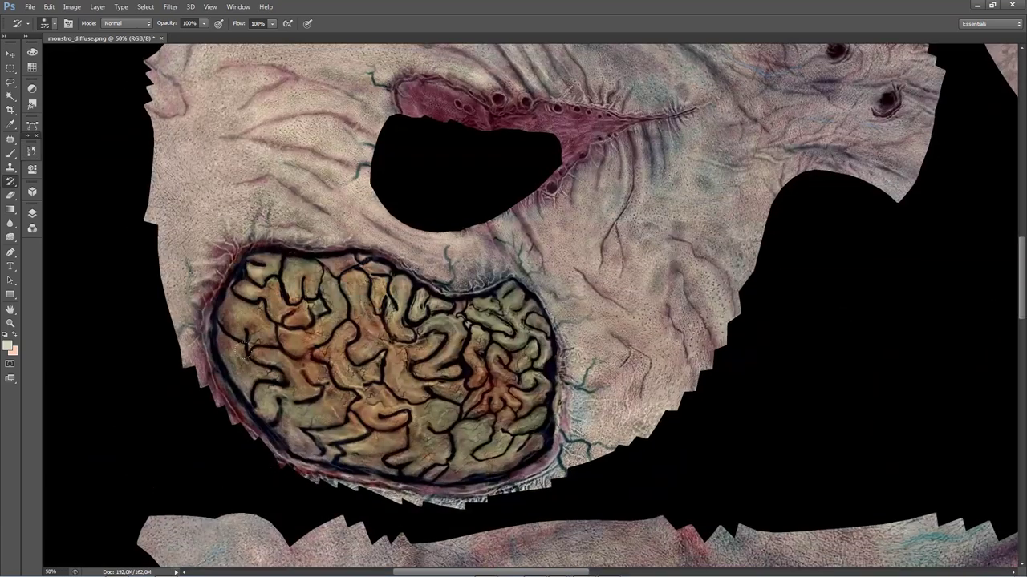
left_click_drag(821, 201, 558, 238)
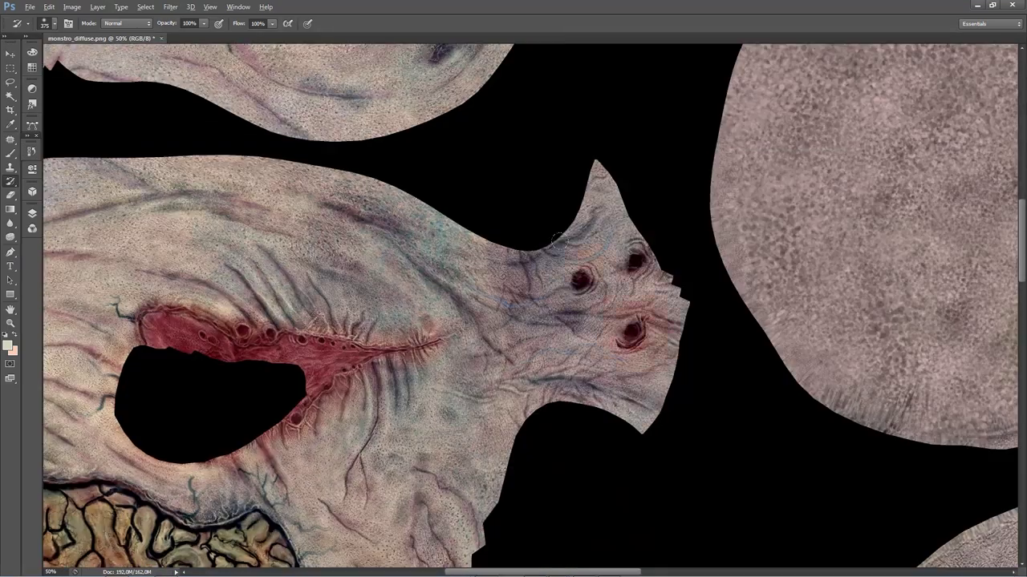
left_click_drag(621, 214, 561, 384)
left_click_drag(561, 161, 321, 433)
left_click_drag(492, 187, 334, 122)
left_click_drag(731, 180, 507, 81)
left_click_drag(514, 120, 444, 349)
left_click_drag(445, 481, 561, 385)
left_click_drag(513, 320, 399, 526)
left_click_drag(883, 361, 688, 360)
left_click_drag(481, 160, 584, 376)
left_click_drag(572, 225, 615, 297)
key("ctrl+0")
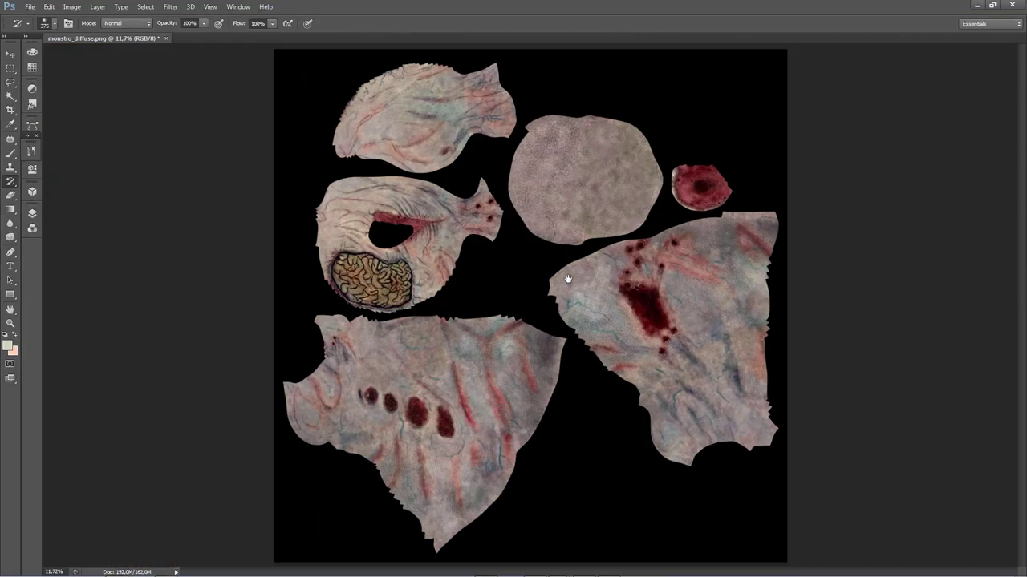
- Save the texture as monstro_diffuse_skin.png, accepting the PNG compression options
left_click(30, 7)
left_click(56, 160)
scroll("down", 3)
left_click(644, 300)
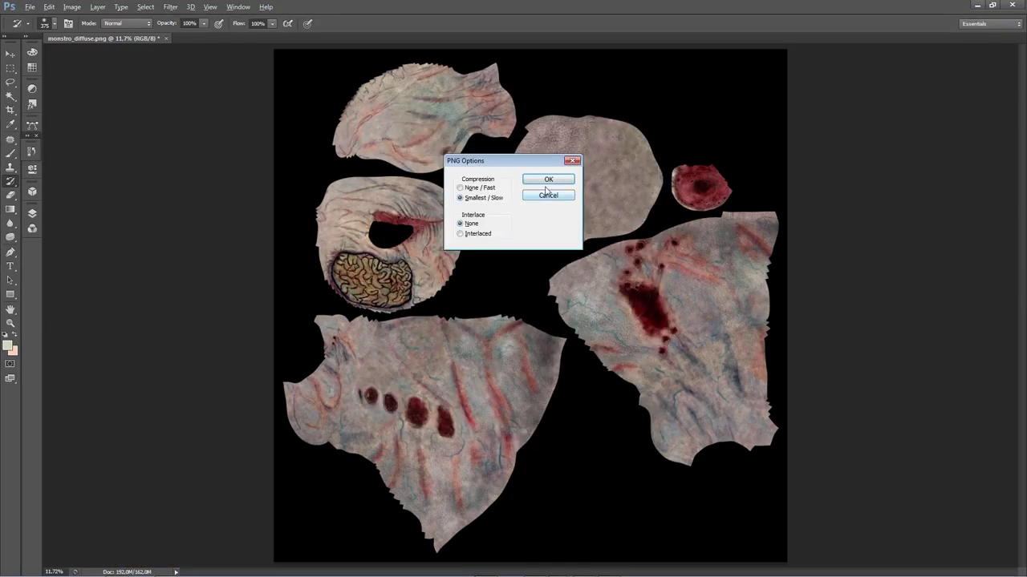
- Finish the save, then apply Color Balance with Yellow-Blue -34 and Magenta-Green -10
left_click(550, 171)
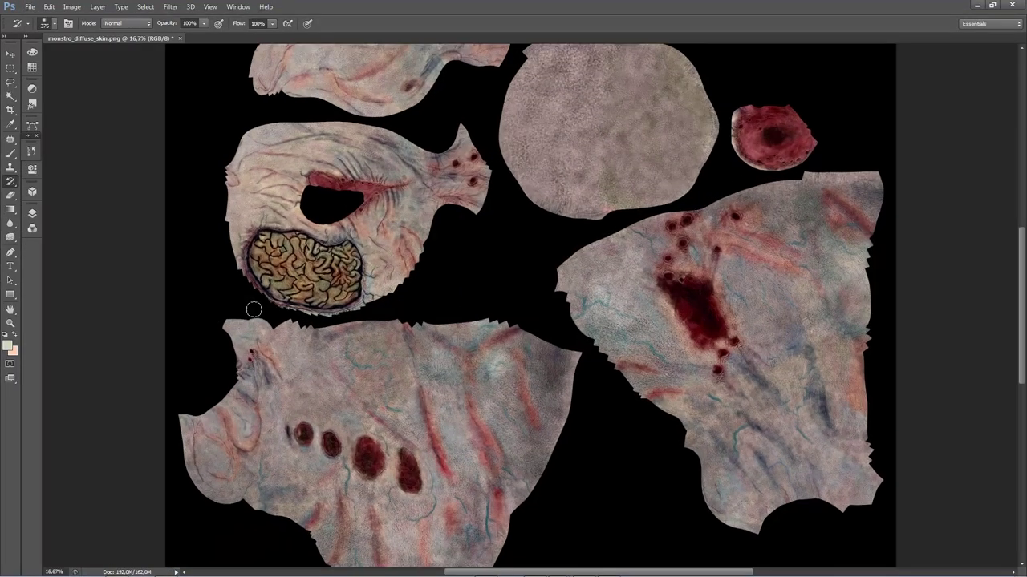
key("ctrl+b")
left_click_drag(523, 287, 486, 305)
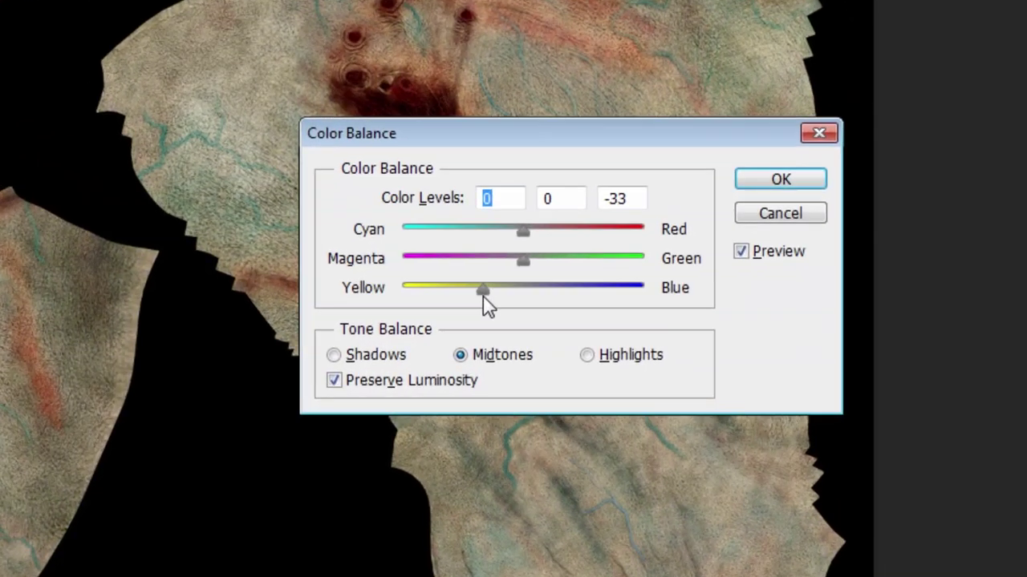
left_click_drag(522, 261, 513, 264)
left_click(741, 252)
left_click(741, 251)
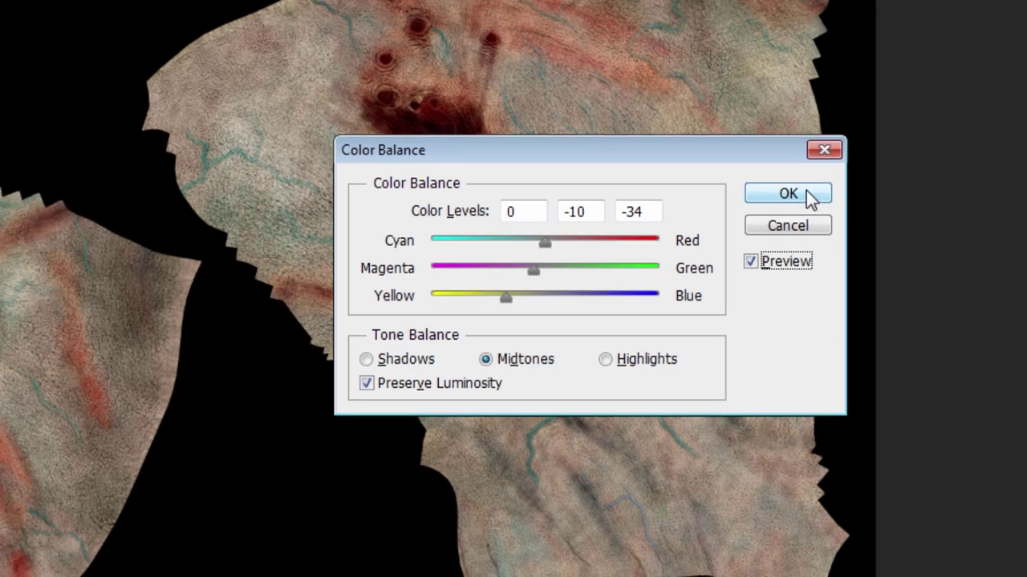
left_click(806, 190)
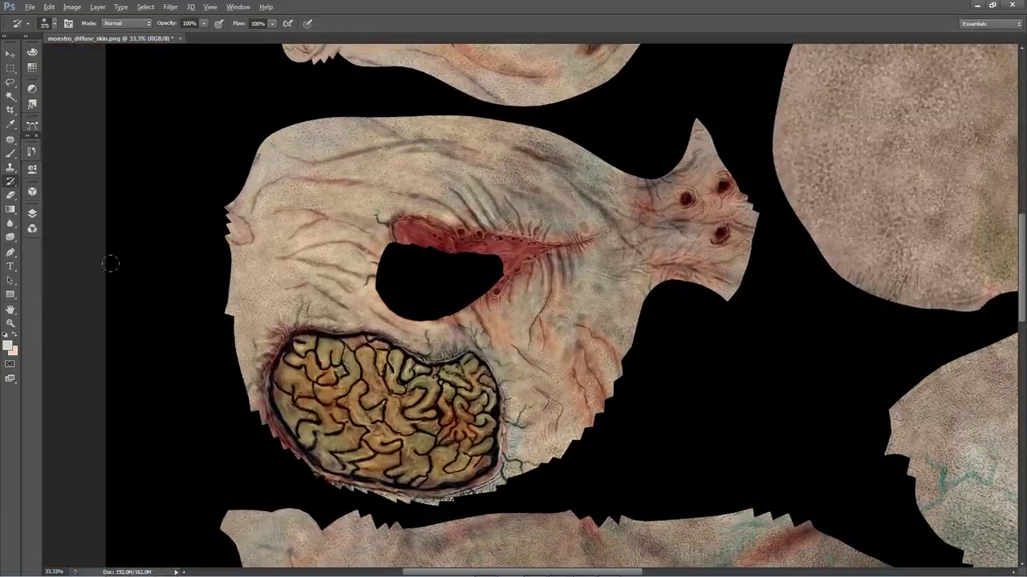
- Lasso the brain patch, tint it greener and clear the selection
left_click(32, 151)
scroll("up", 3)
left_click(32, 151)
key("l")
scroll("up", 3)
left_click_drag(239, 245, 317, 466)
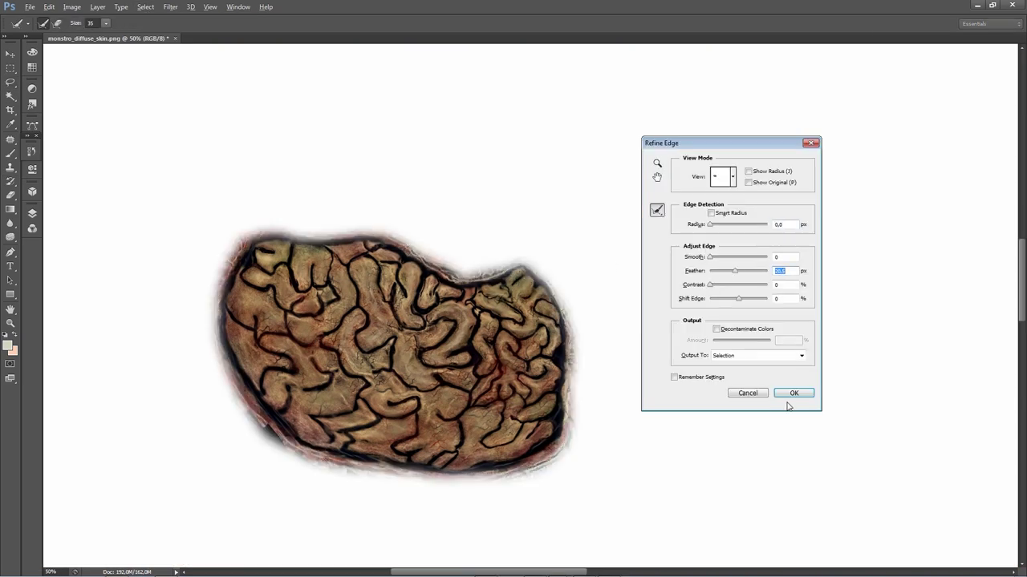
left_click_drag(745, 361, 766, 359)
key("Return")
key("ctrl+d")
- Save the texture as shaloff.png with the PNG options confirmed
left_click(30, 7)
left_click(80, 135)
scroll("down", 3)
scroll("down", 3)
scroll("down", 3)
double_click(560, 256)
key("Return")
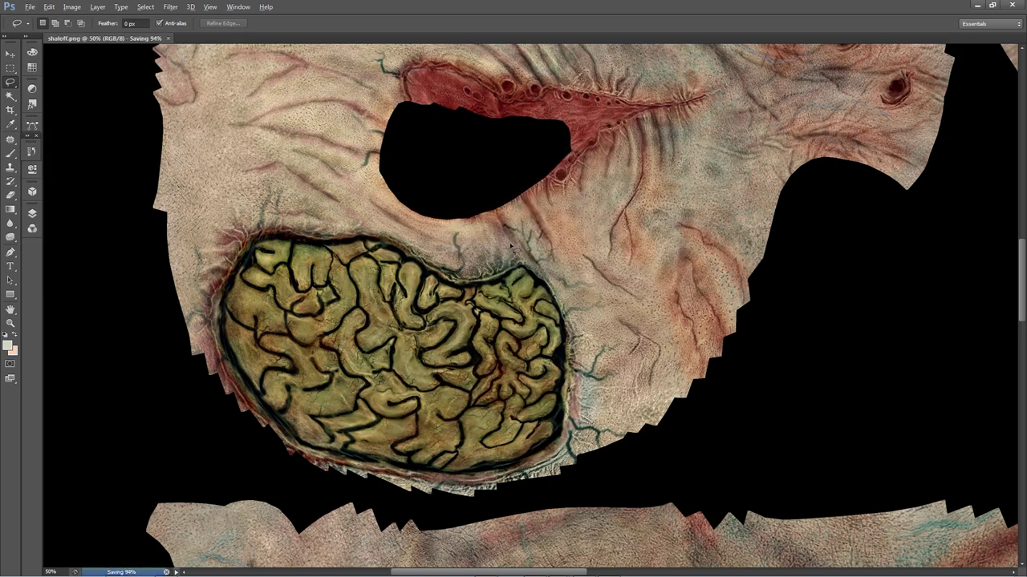
left_click(475, 75)
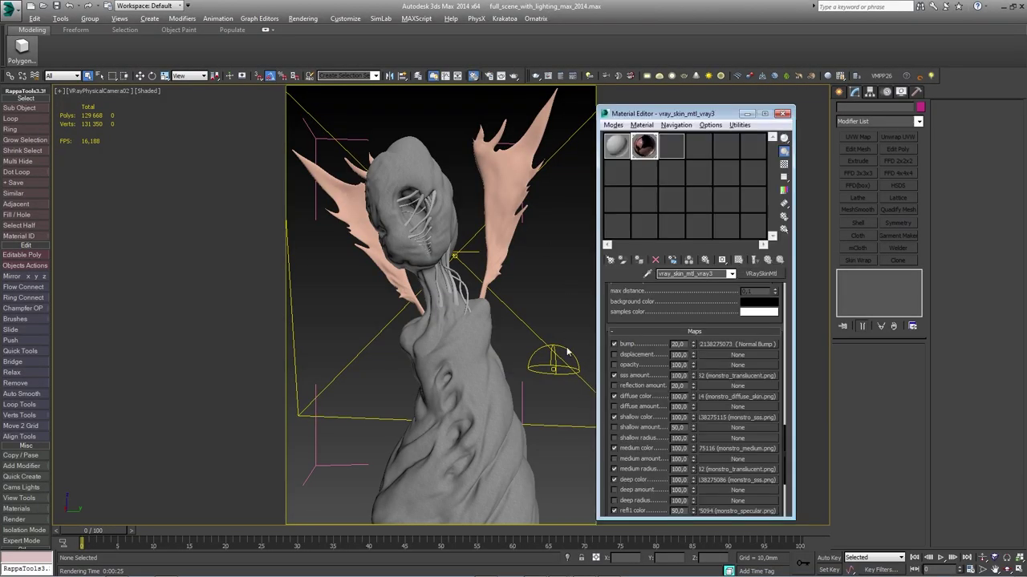
- Load the new texture file into the shallow colour map bitmap and start a render
left_click(717, 418)
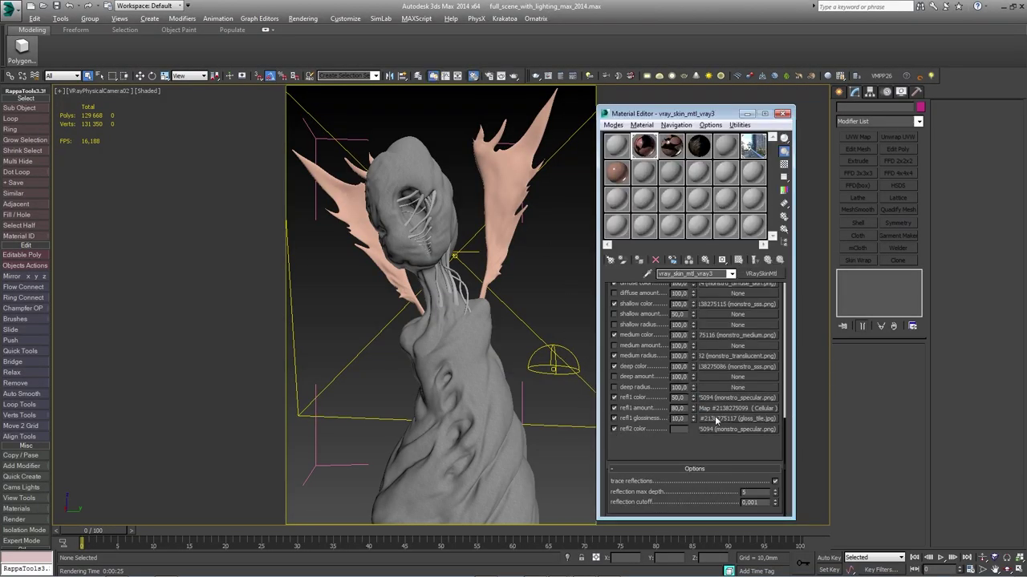
left_click(705, 361)
scroll("down", 3)
double_click(747, 271)
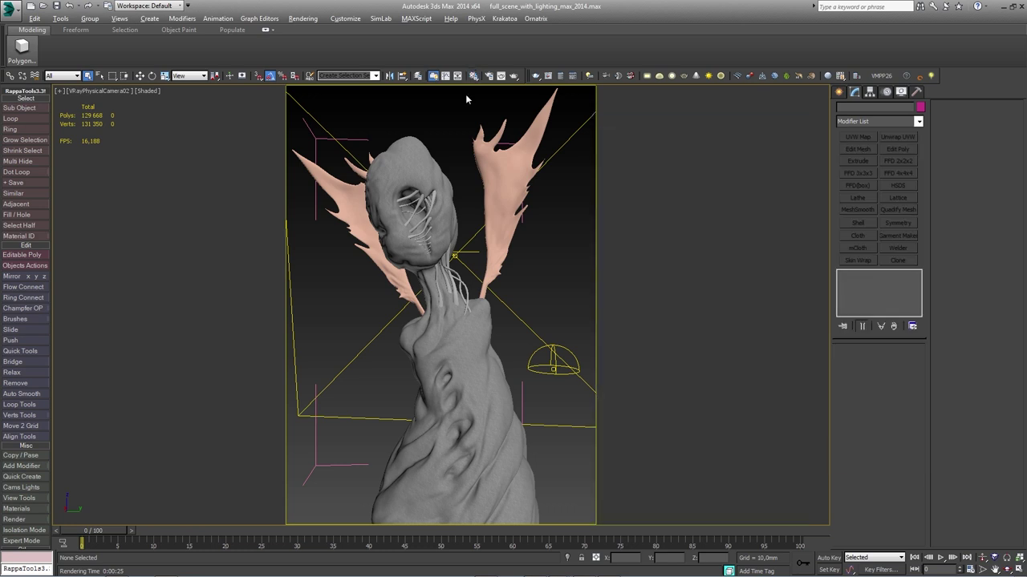
key("shift+q")
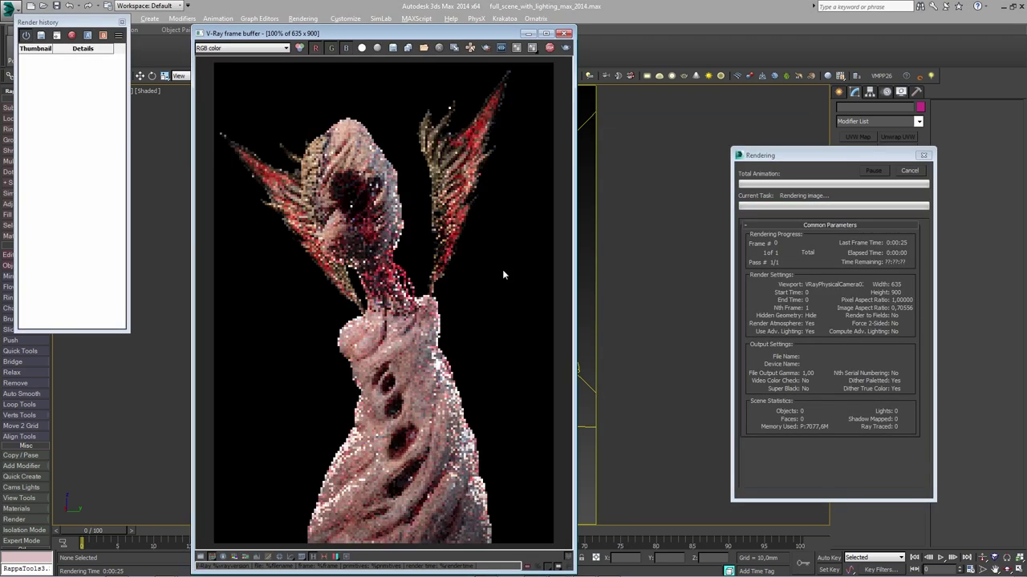
- Zoom and pan the test render to inspect the head, feathers and body
scroll("up", 3)
left_click_drag(412, 360, 404, 352)
scroll("down", 3)
scroll("up", 3)
left_click_drag(422, 173, 417, 335)
scroll("down", 3)
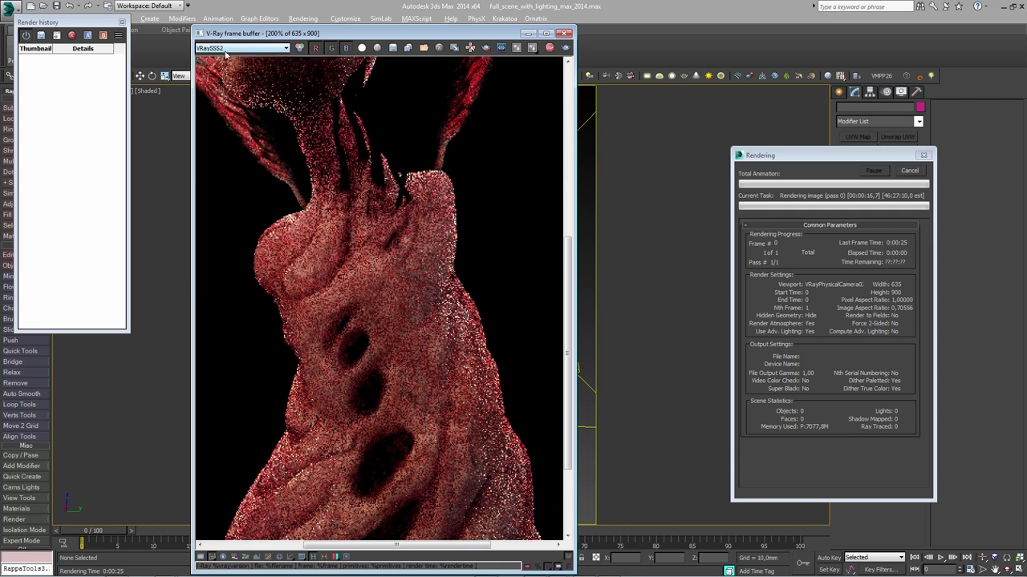
- Return the frame buffer to RGB color, cancel the render and open the skin material
left_click(227, 50)
left_click(216, 58)
left_click(907, 173)
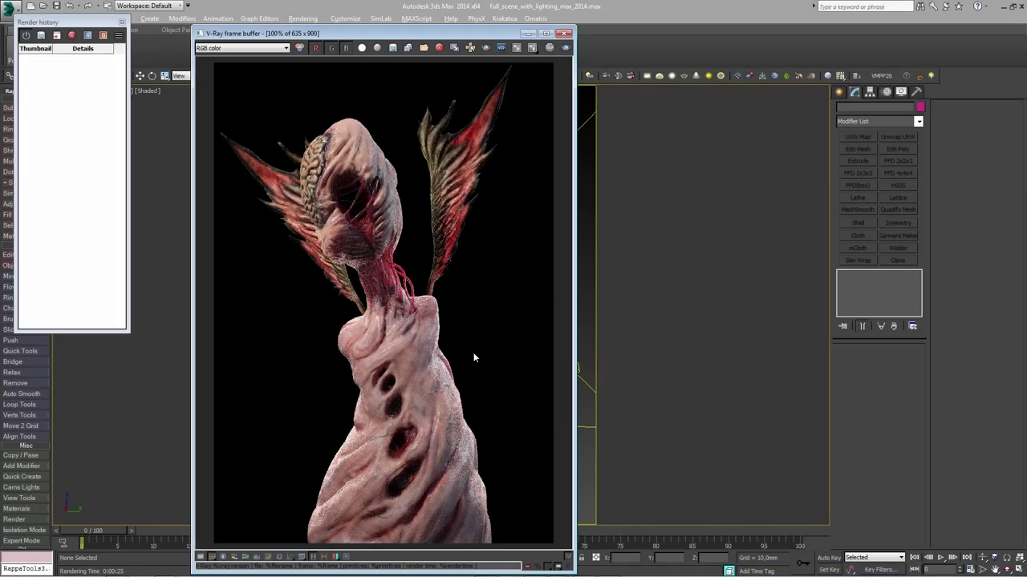
left_click(490, 76)
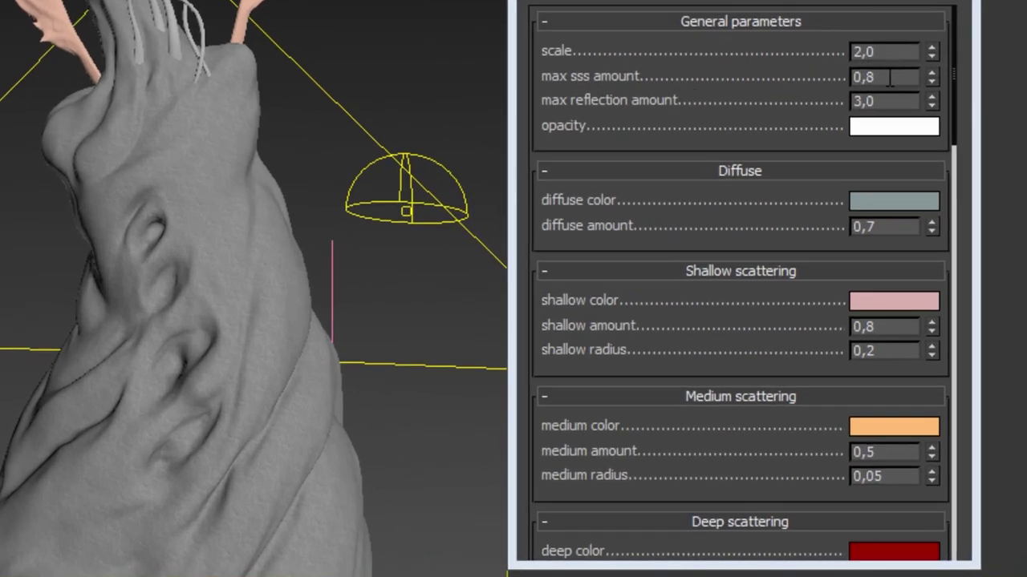
- Scroll down through the VRaySkinMtl rollouts in the Material Editor
left_click_drag(686, 110, 678, 133)
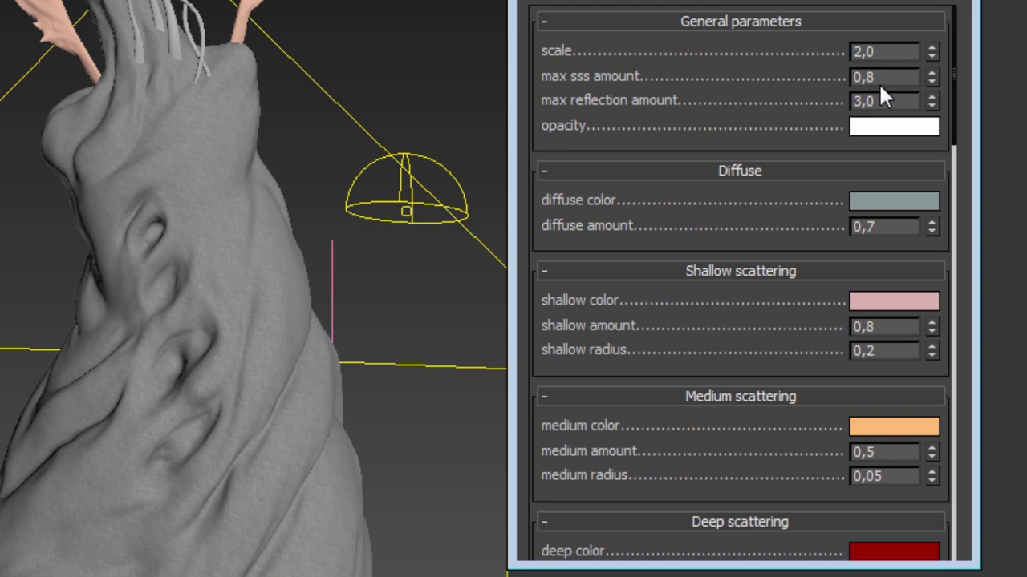
left_click_drag(752, 246, 699, 194)
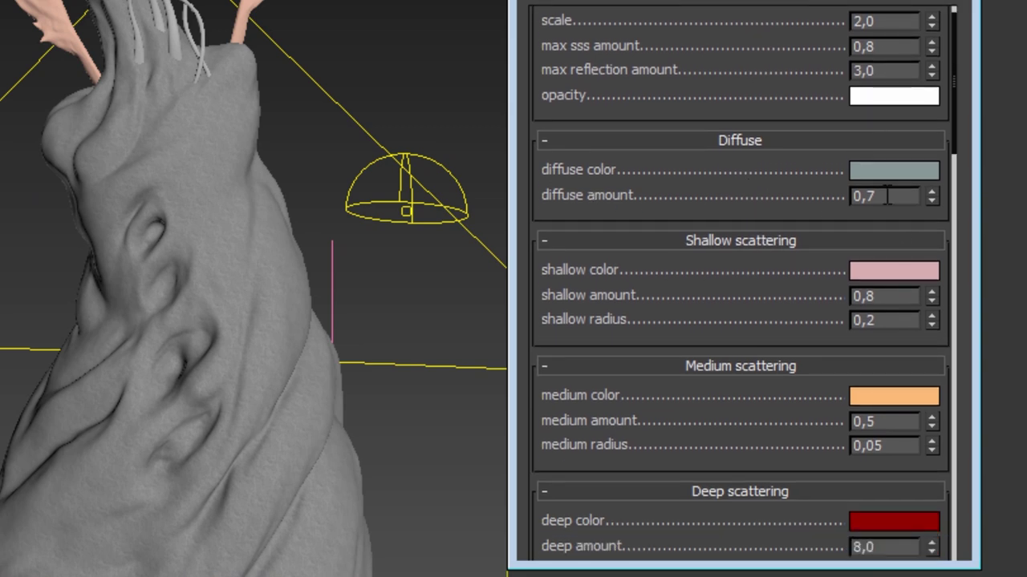
left_click_drag(768, 323, 651, 149)
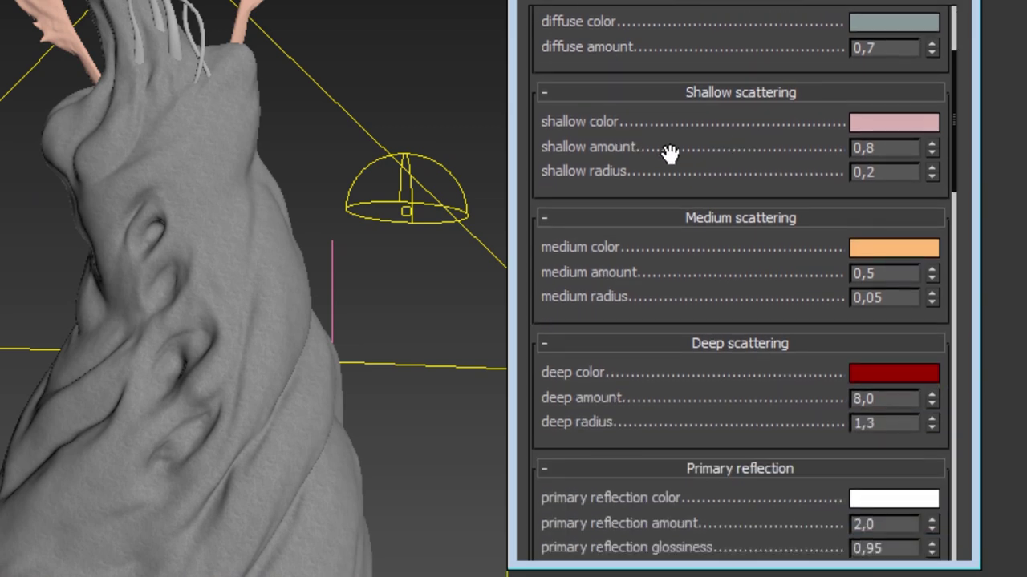
scroll("down", 3)
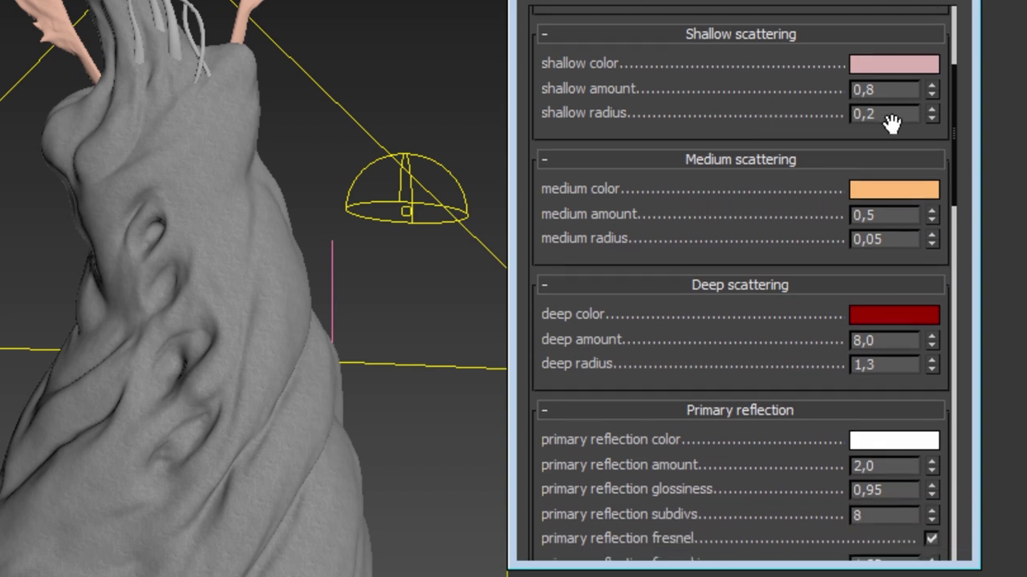
left_click_drag(787, 210, 808, 110)
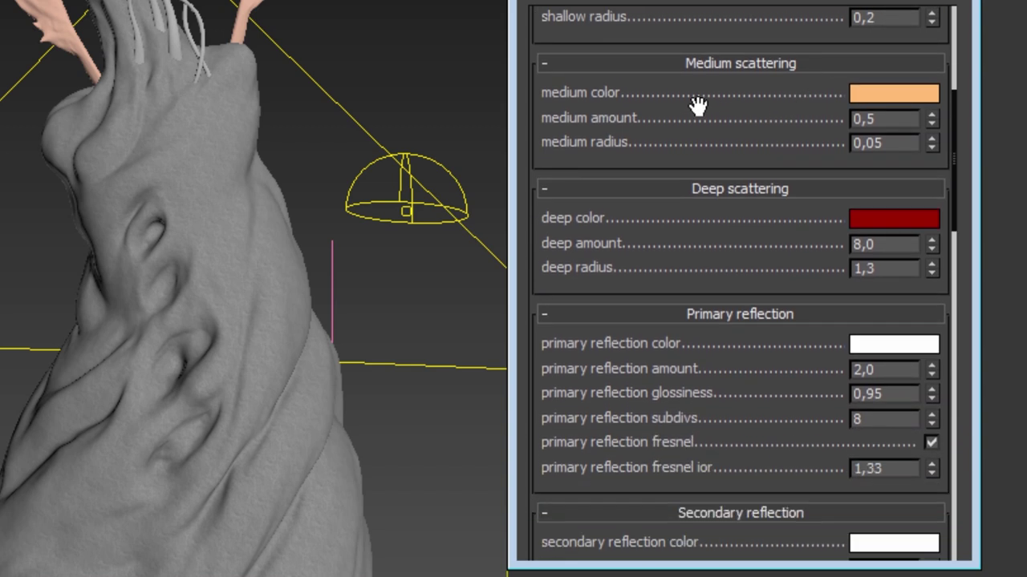
scroll("down", 3)
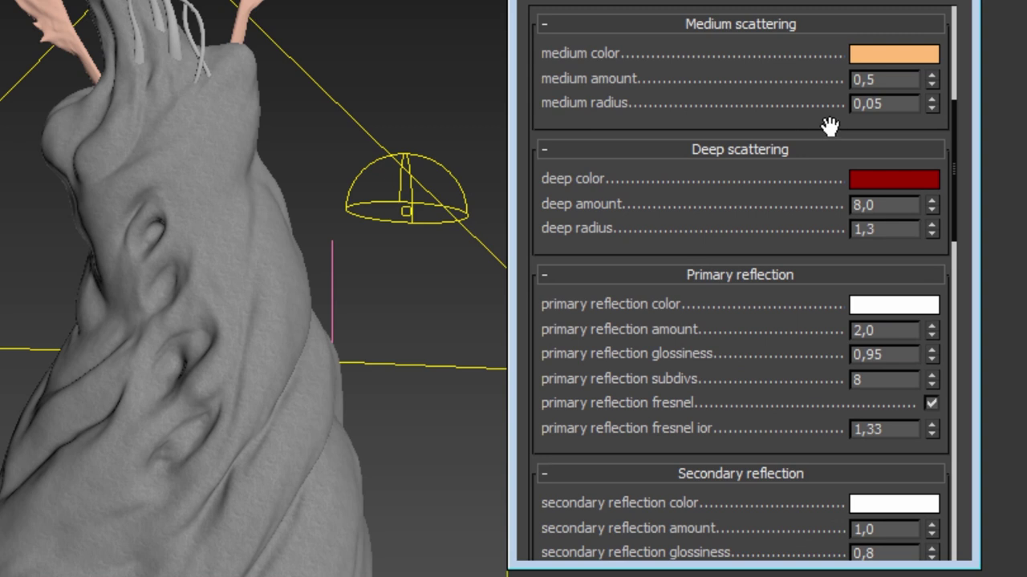
left_click_drag(800, 206, 670, 113)
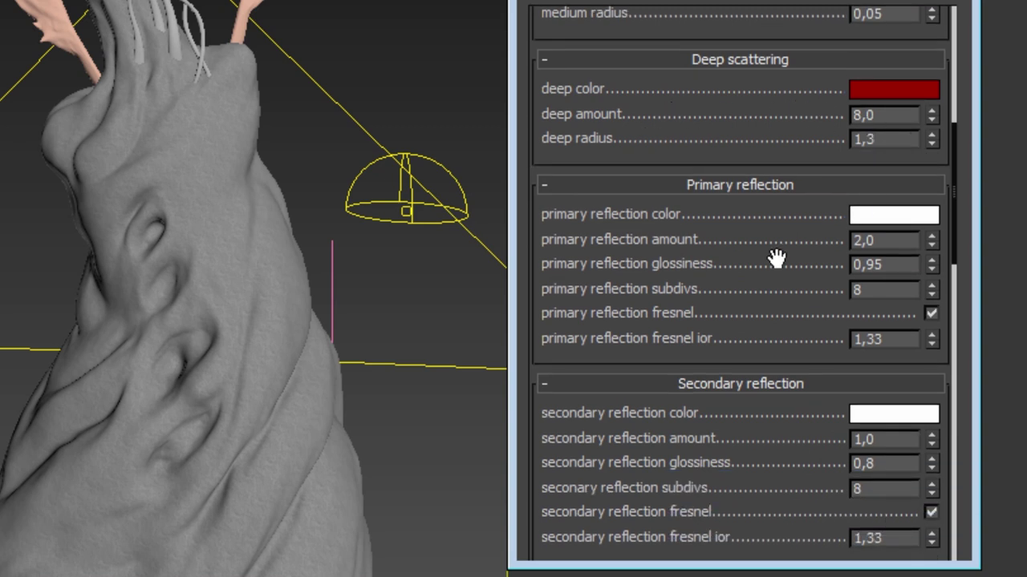
left_click_drag(781, 254, 680, 118)
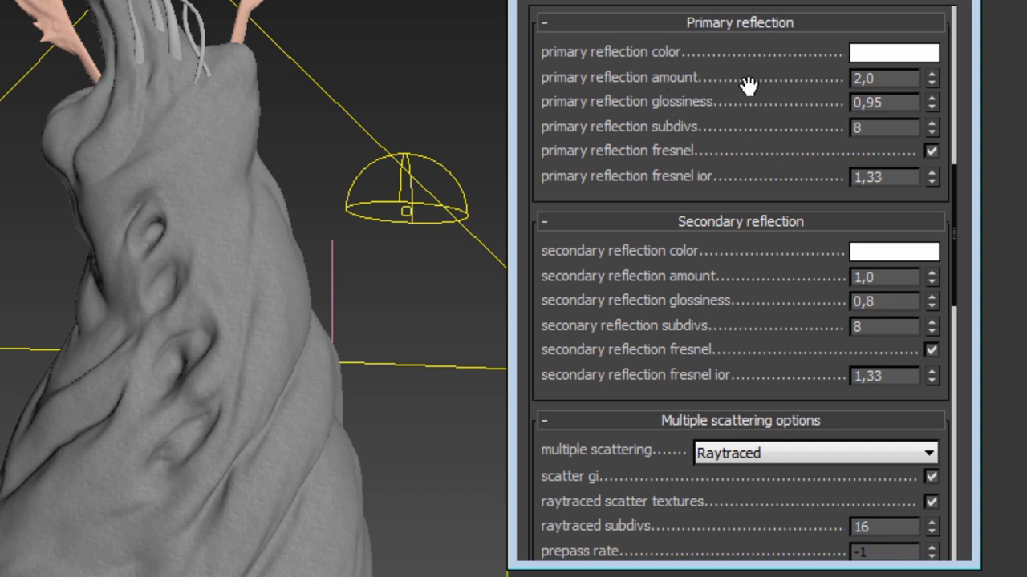
left_click_drag(772, 134, 736, 42)
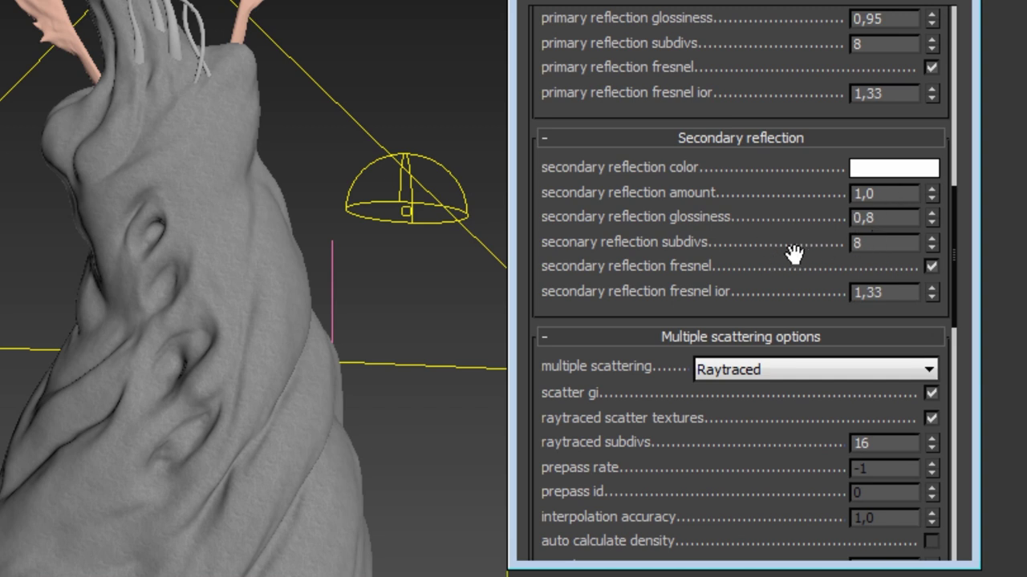
left_click_drag(793, 255, 775, 32)
left_click_drag(774, 259, 774, 32)
left_click_drag(775, 320, 775, 241)
- Return to the top of the material parameters and render at 1129 × 1600
scroll("up", 3)
scroll("up", 3)
scroll("up", 3)
scroll("up", 3)
left_click_drag(711, 318, 699, 429)
scroll("up", 3)
key("shift+q")
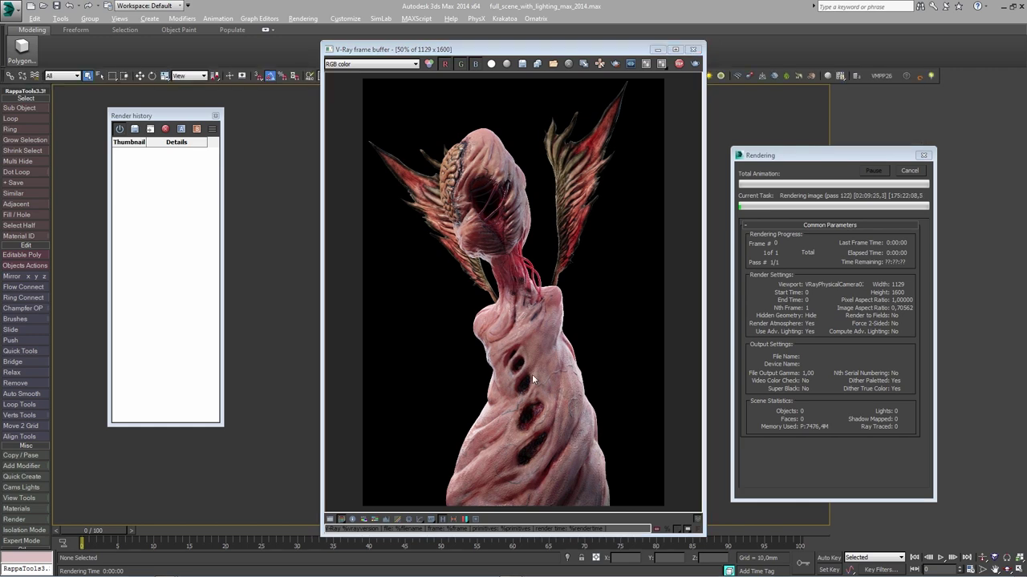
- Check the render at 100%, then open Save Image on the render folder
double_click(533, 300)
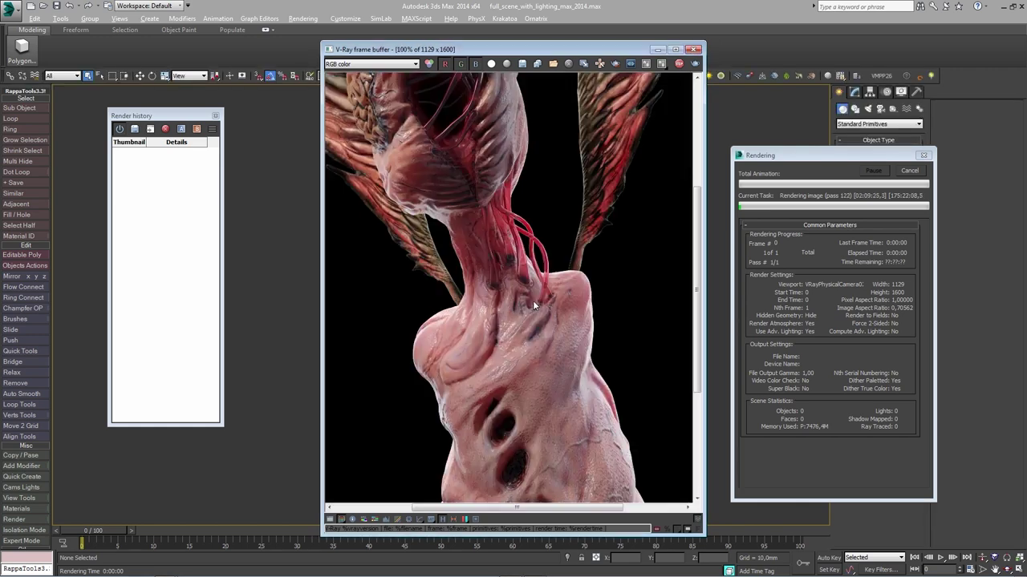
left_click_drag(539, 364, 541, 286)
double_click(541, 286)
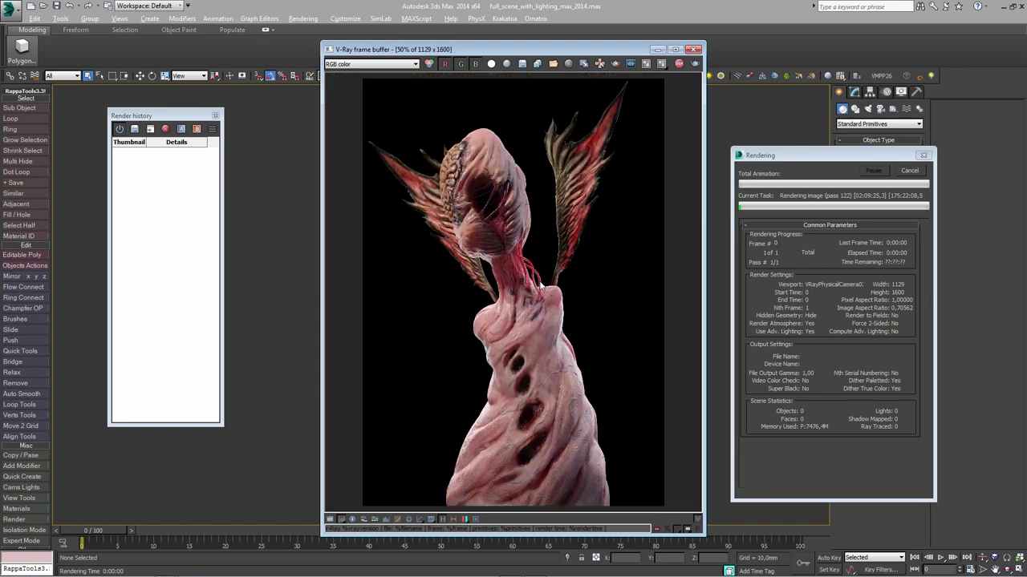
left_click(920, 172)
left_click(522, 63)
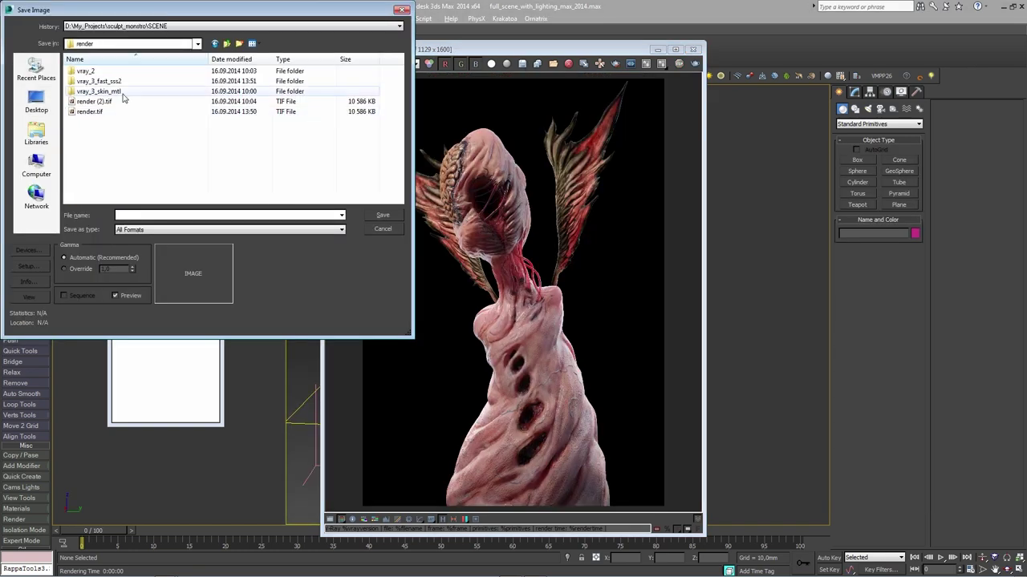
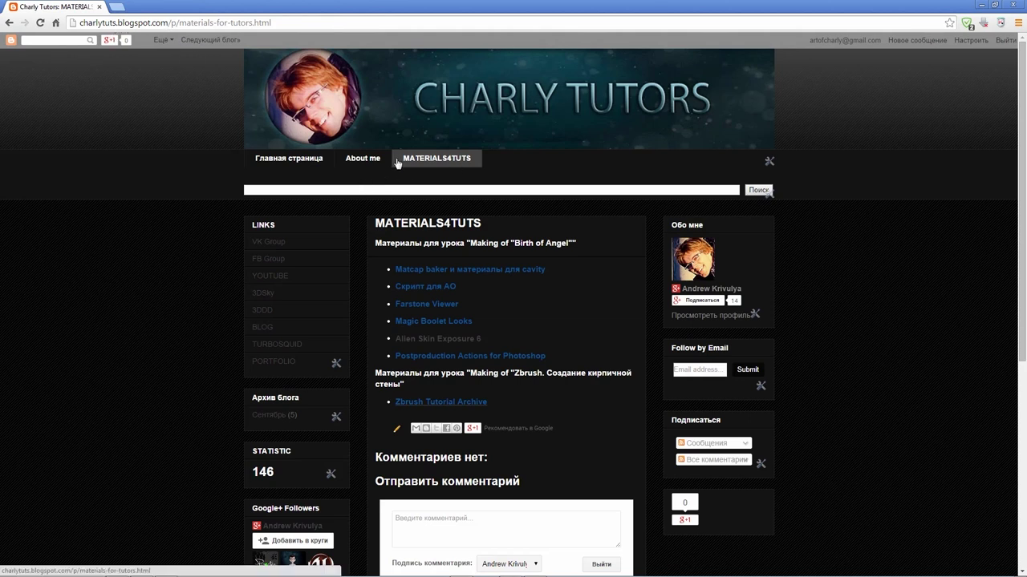
- Download tik_quick_passes_v3.05beta.ms from the ScriptSpot Quick Passes page linked under MATERIALS4TUTS
left_click(442, 165)
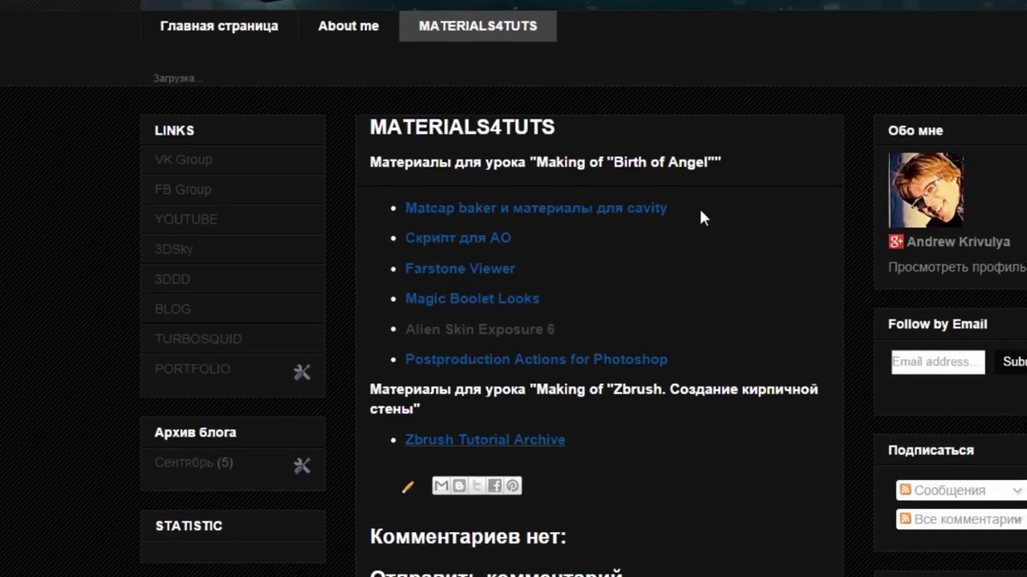
left_click(475, 250)
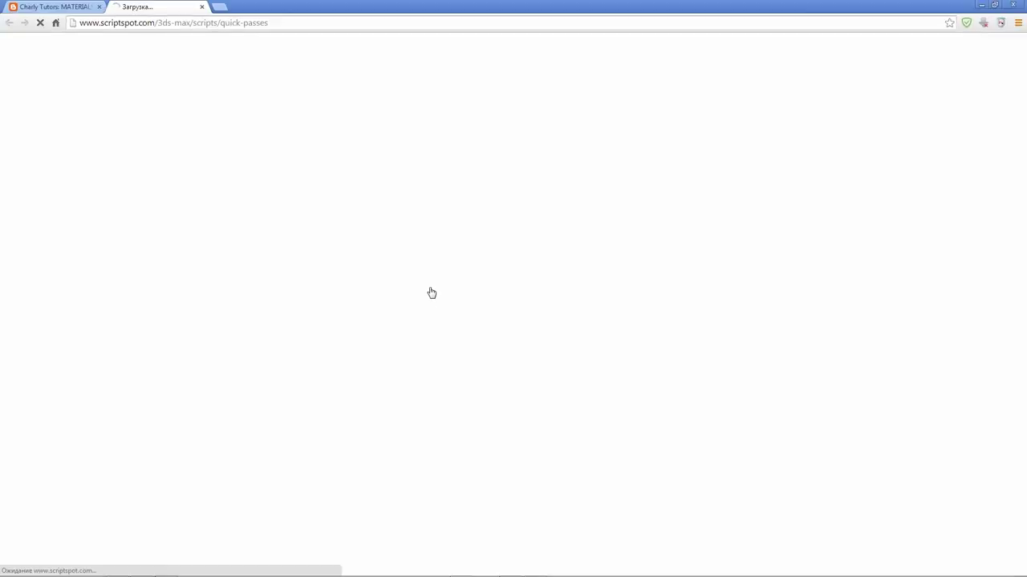
scroll("down", 3)
scroll("down", 3)
scroll("down", 3)
scroll("down", 3)
scroll("down", 3)
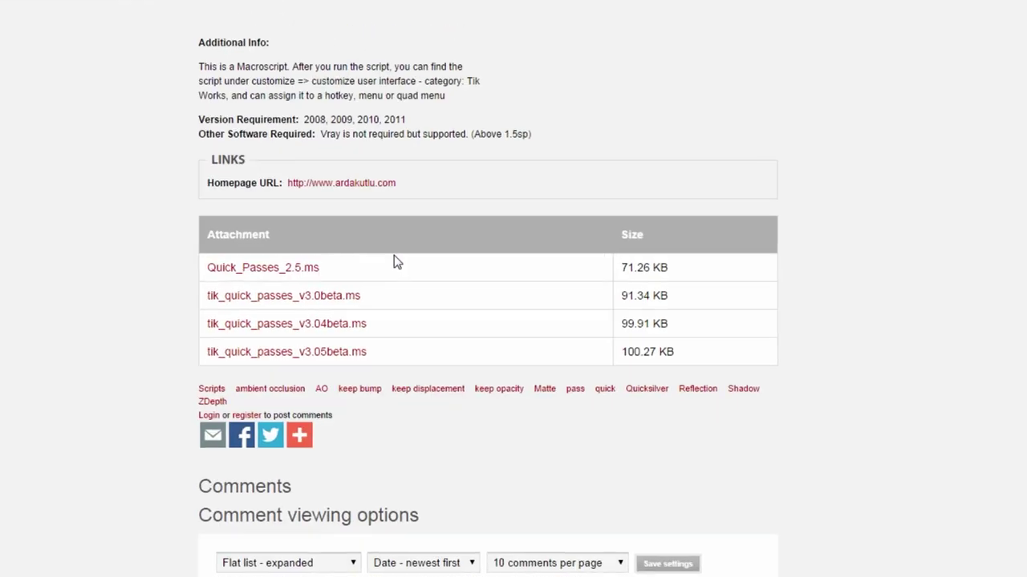
right_click(354, 349)
left_click(353, 433)
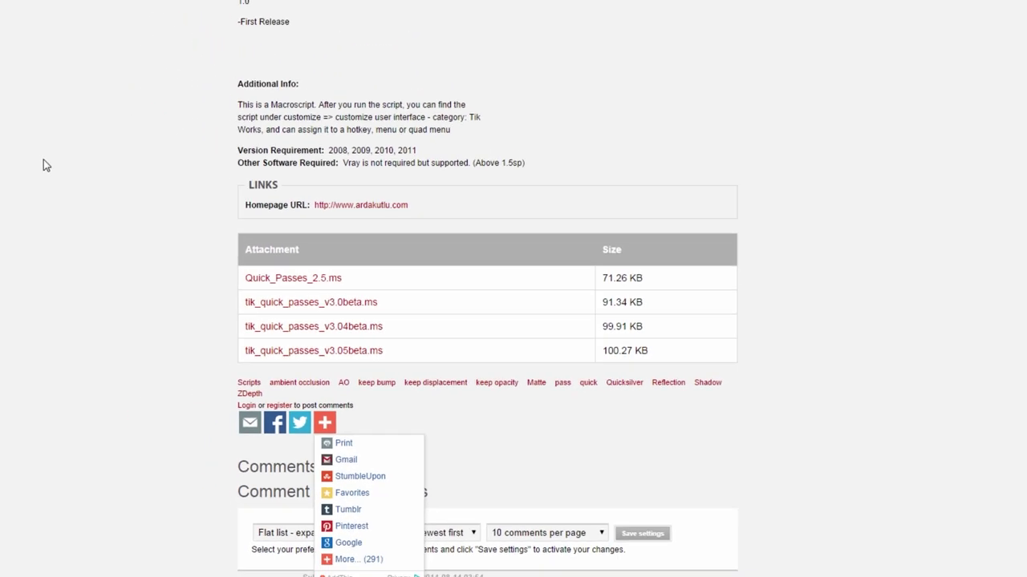
left_click(416, 271)
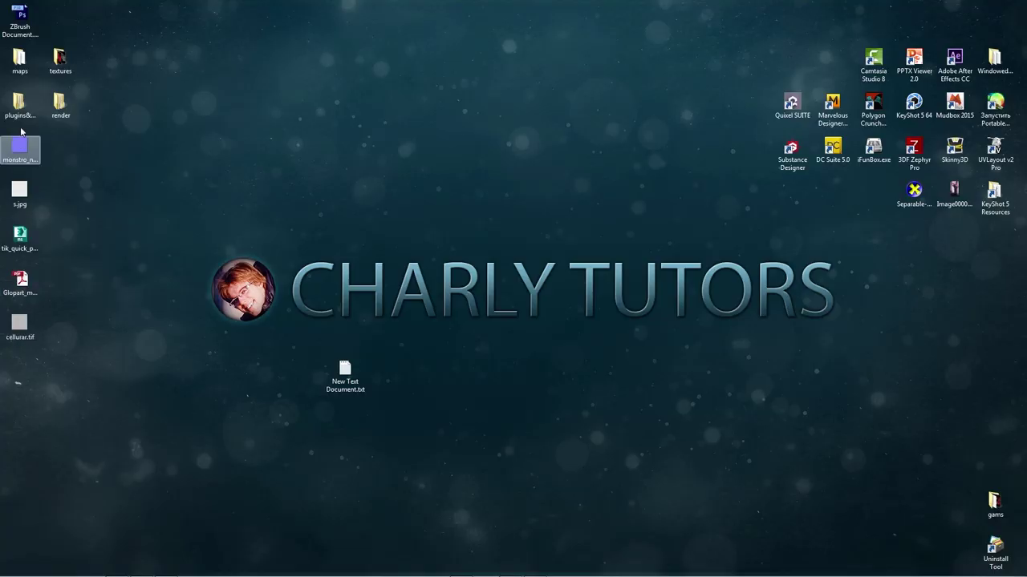
- Drag the downloaded script into 3ds Max and open Customize User Interface with All Commands listed
left_click_drag(20, 236, 204, 269)
key("alt+Tab")
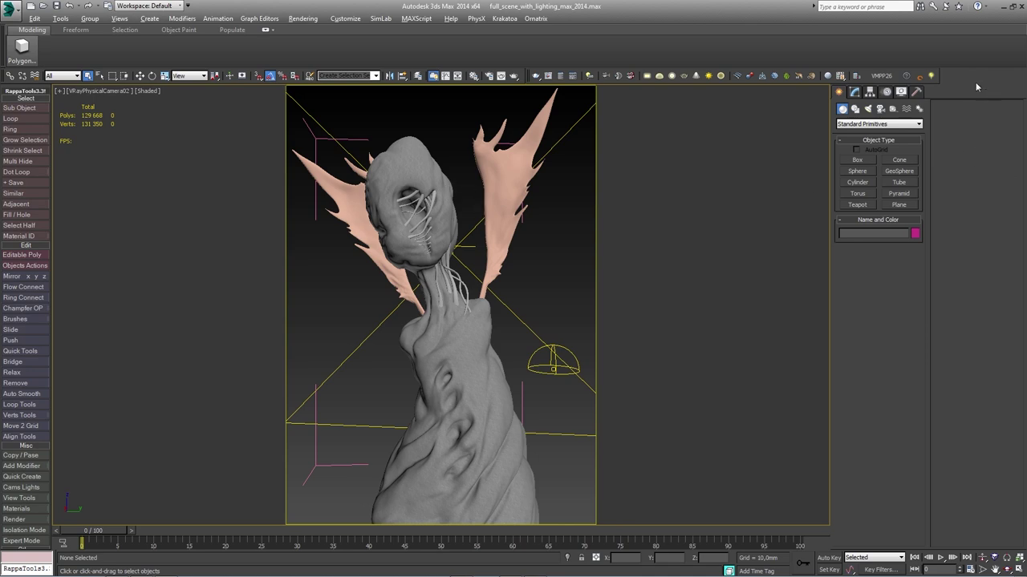
right_click(976, 82)
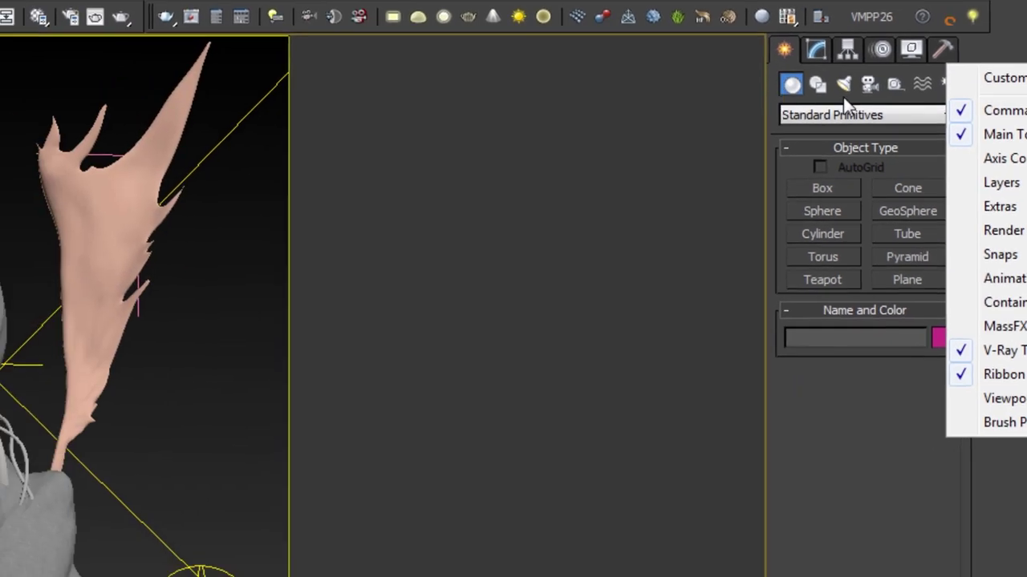
left_click(867, 153)
left_click(408, 70)
left_click(369, 130)
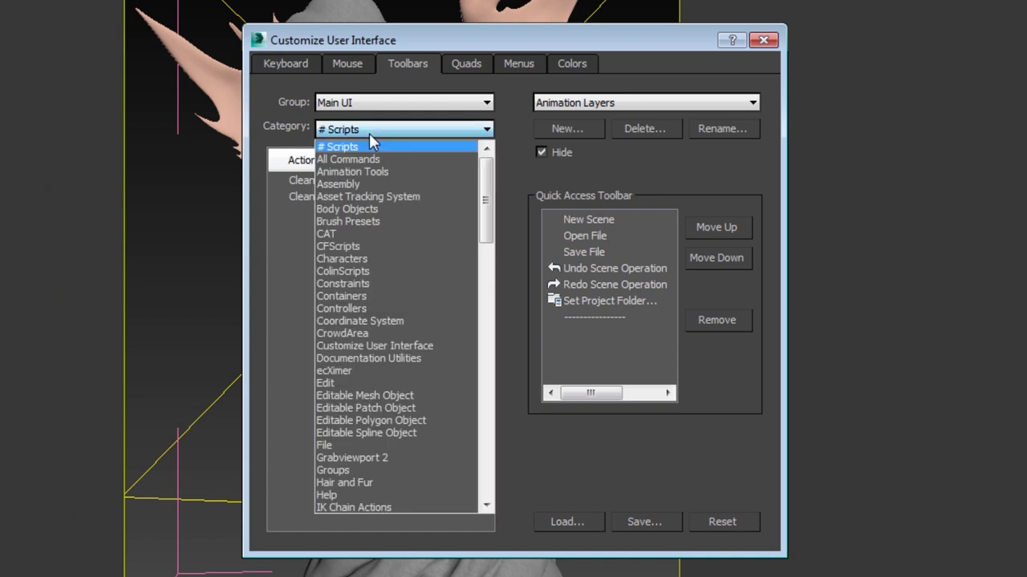
left_click_drag(485, 197, 481, 107)
left_click(337, 154)
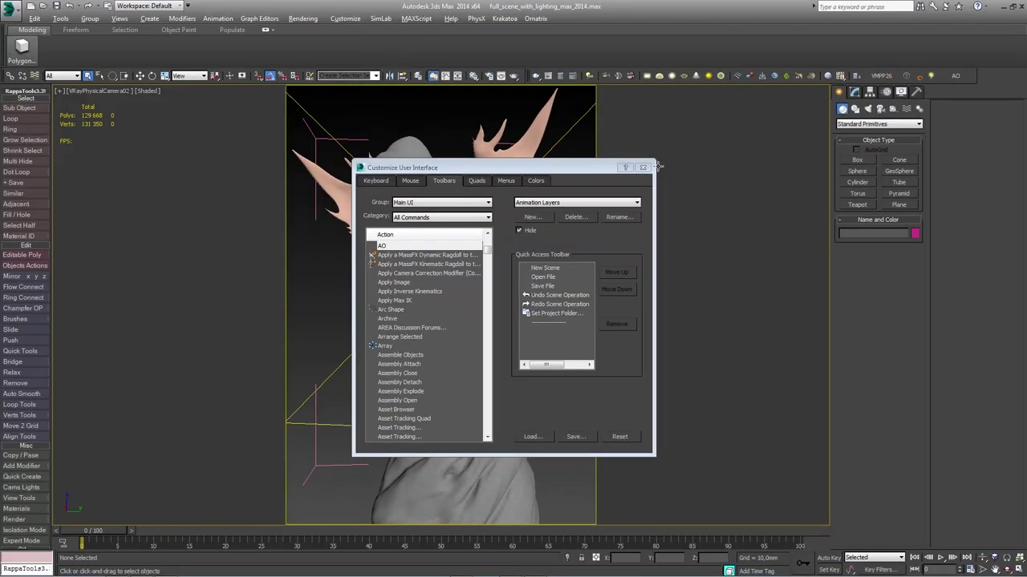
- Add the AO command to the scripts quad menu and save, overwriting the interface file
left_click(920, 131)
right_click(920, 96)
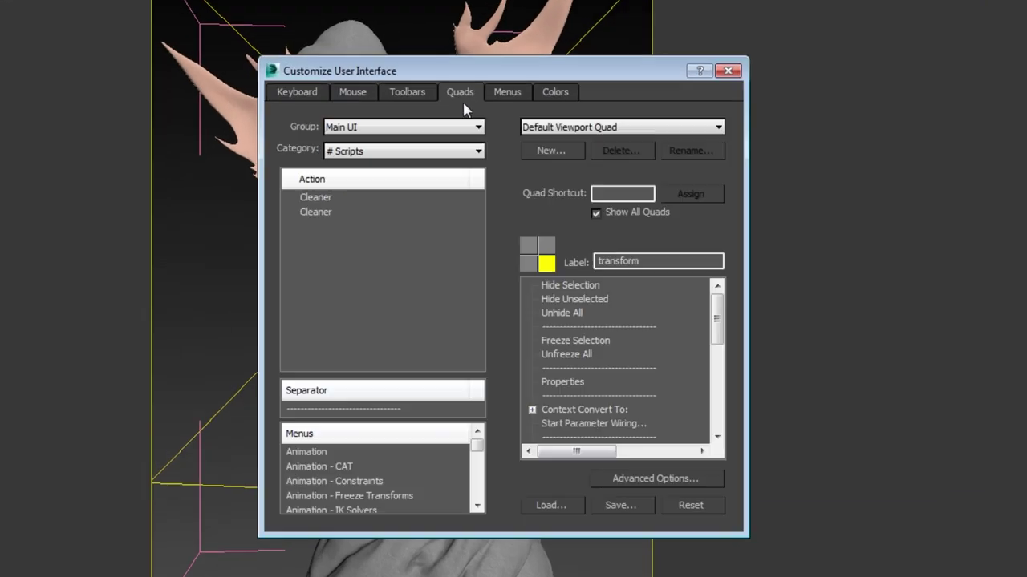
left_click(530, 258)
left_click(550, 258)
left_click(549, 239)
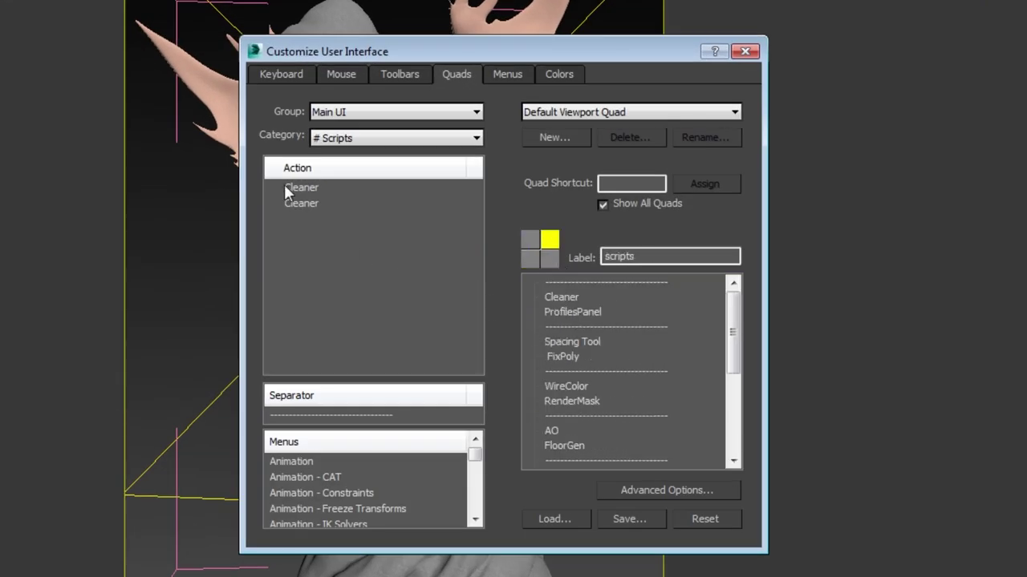
left_click(361, 138)
left_click(365, 166)
left_click_drag(331, 189, 595, 437)
left_click(628, 517)
left_click(360, 308)
- Check the Tik Works category for the Quick Passes commands, then close the customization dialog
right_click(763, 22)
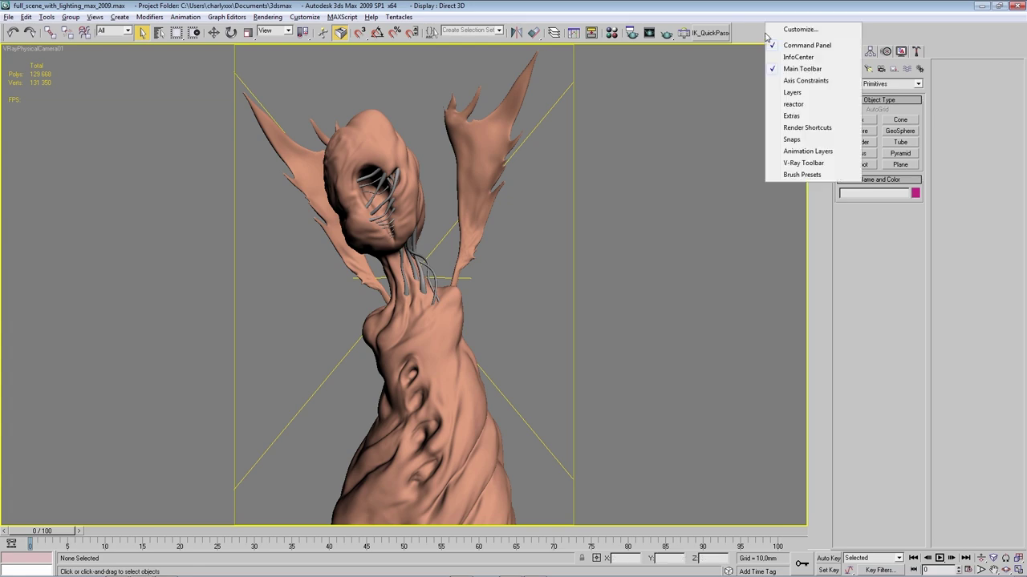
left_click(770, 31)
left_click(449, 198)
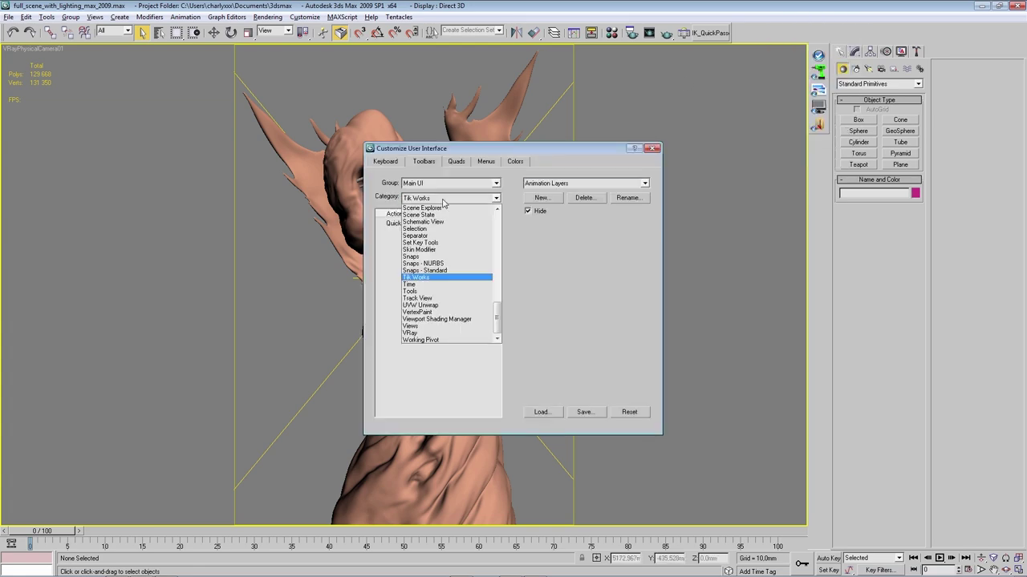
left_click(461, 334)
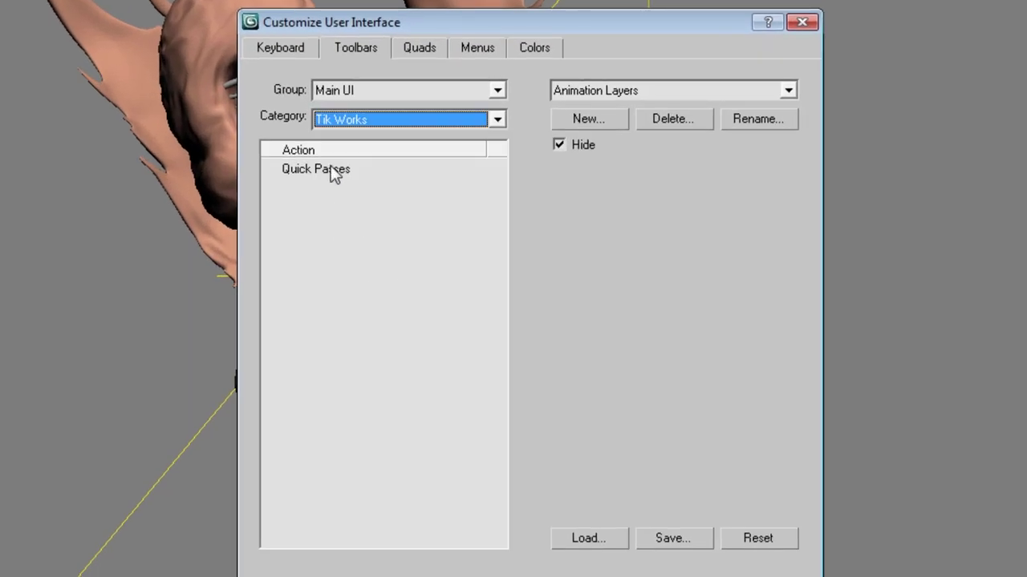
left_click(802, 22)
key("Escape")
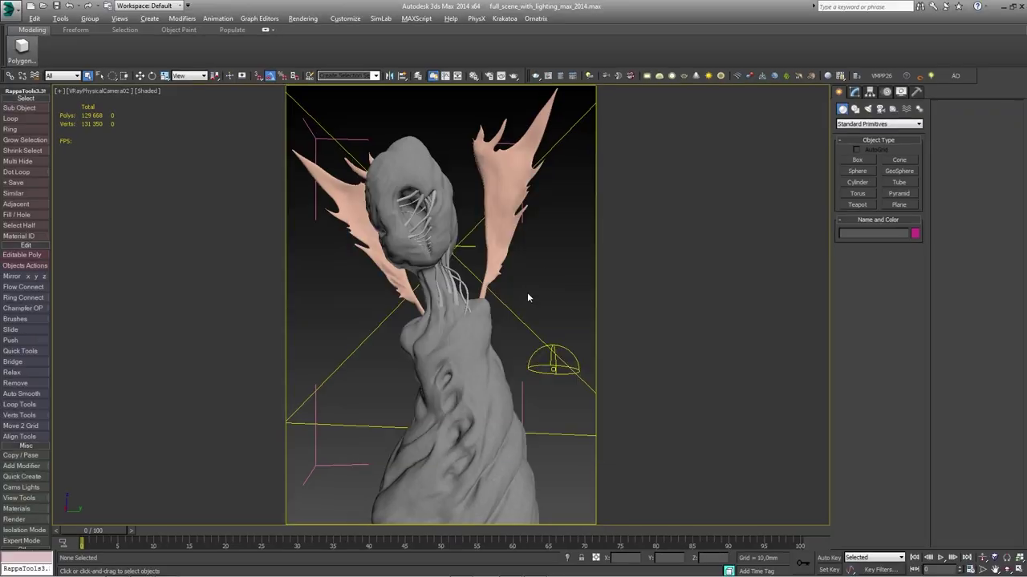
- Launch the Quick Passes AO tool and enable Preserve Bump/Displacement Maps for the render
right_click(527, 292)
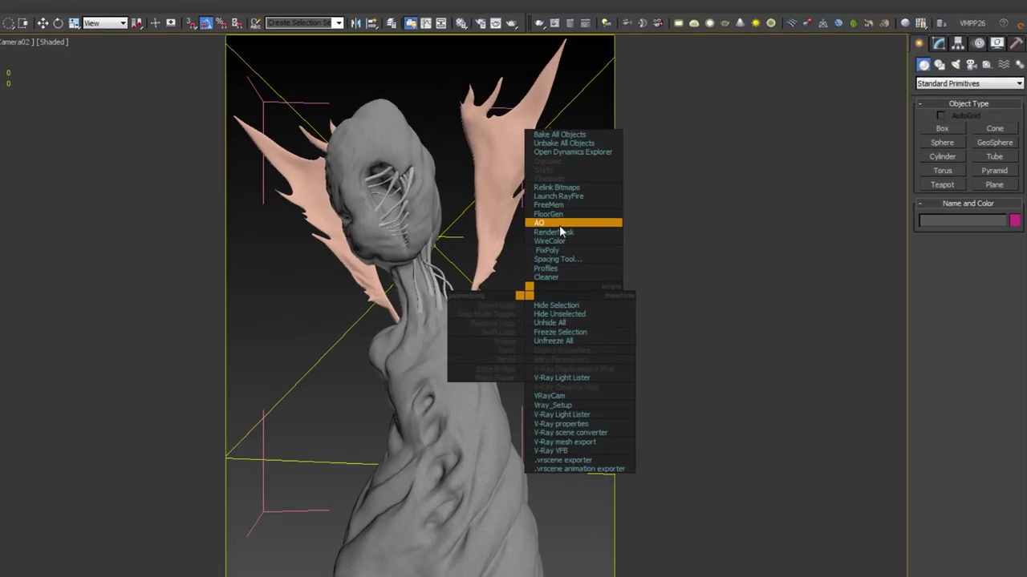
left_click(545, 235)
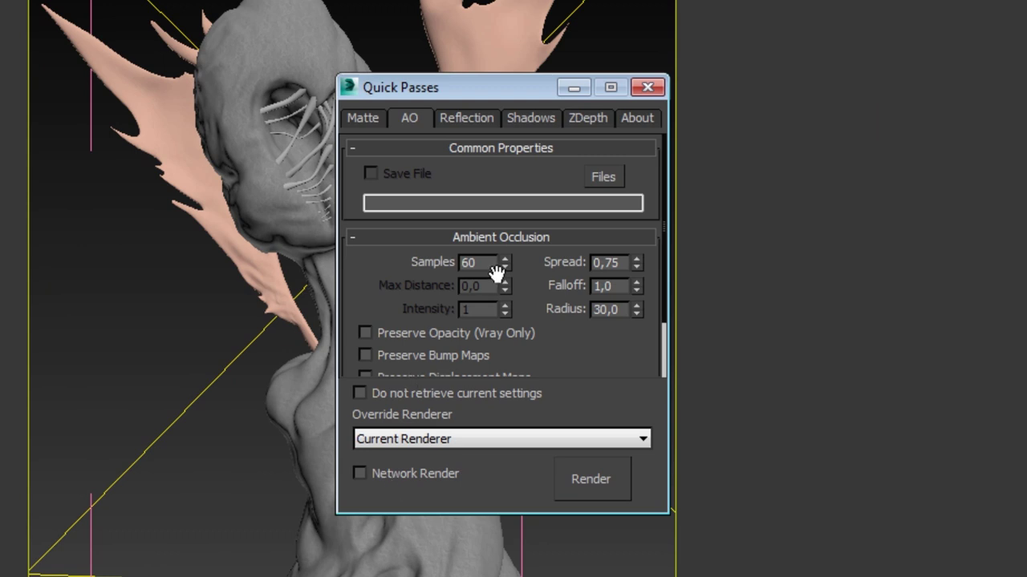
scroll("down", 3)
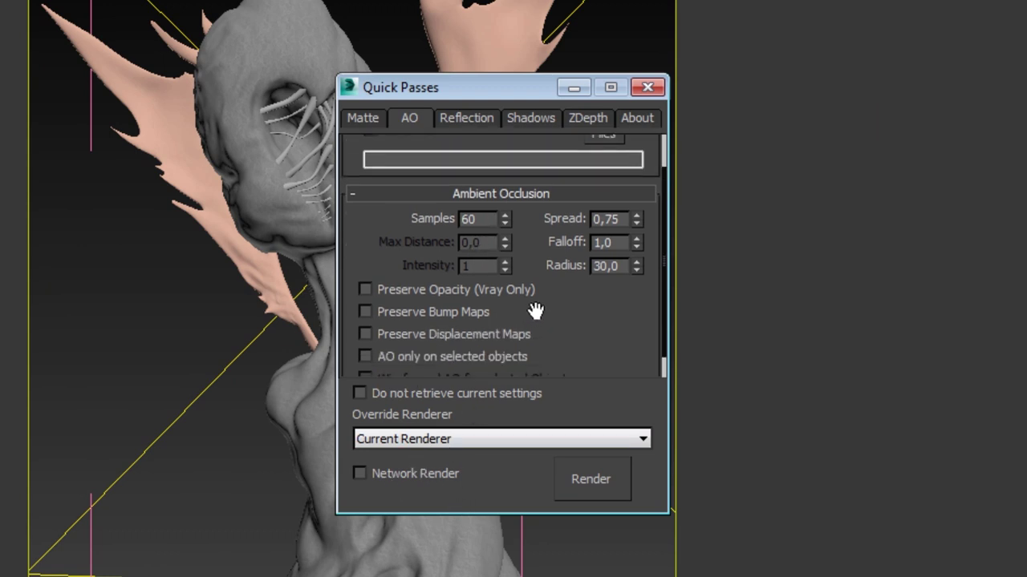
left_click(365, 287)
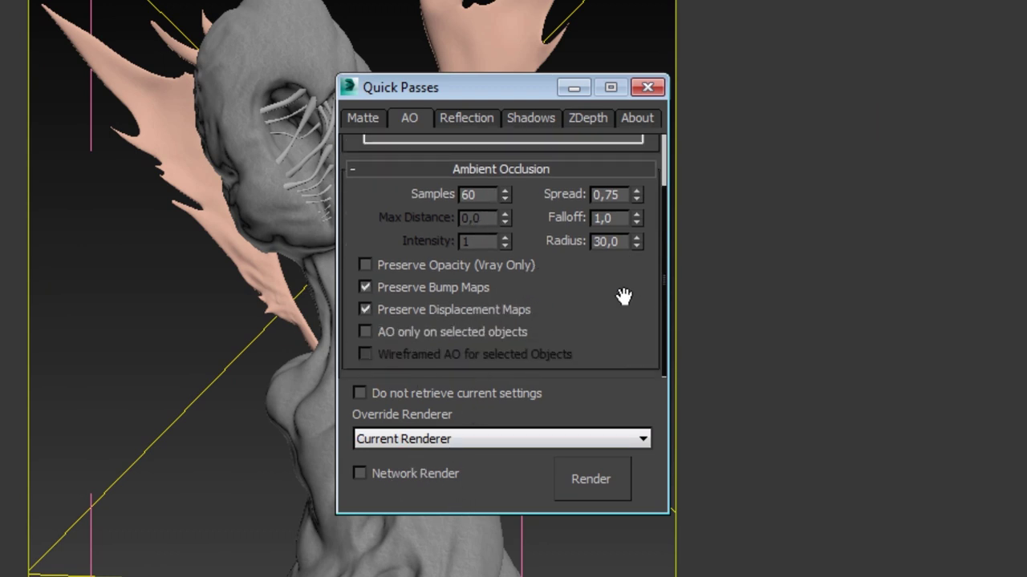
scroll("up", 3)
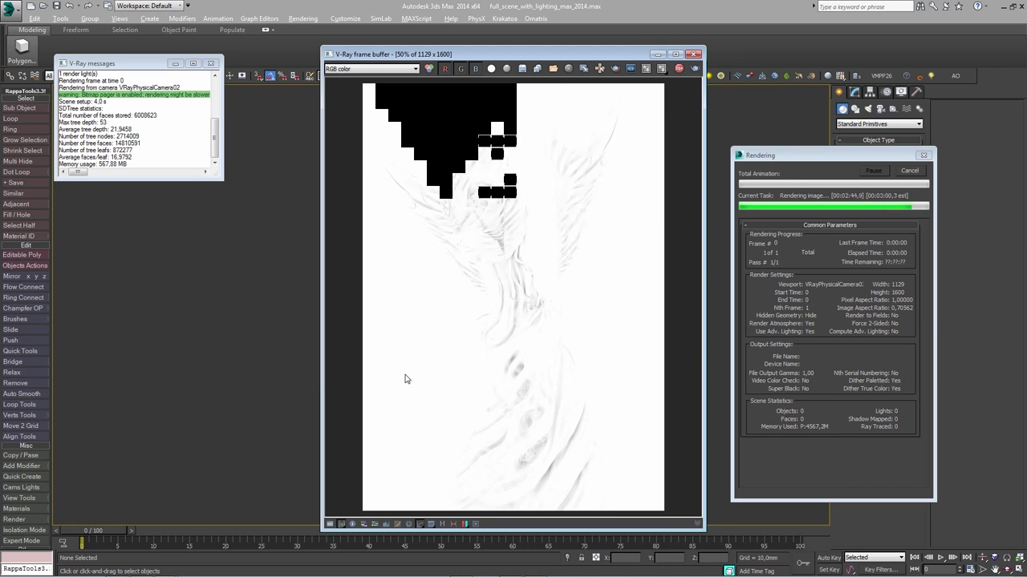
- Save the AO render as a TIF named vray2 with output gamma override
left_click(429, 68)
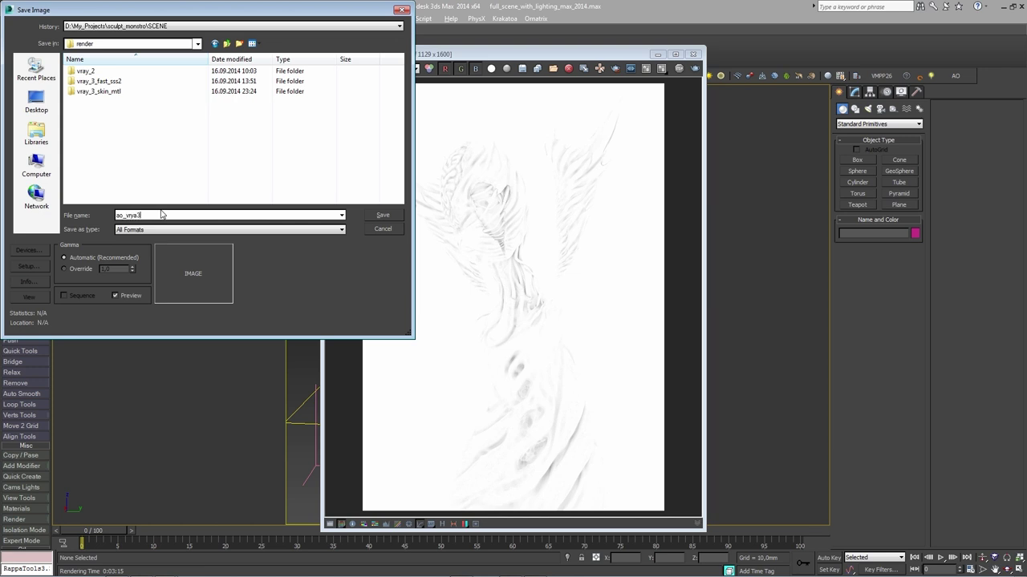
left_click(159, 230)
left_click(161, 330)
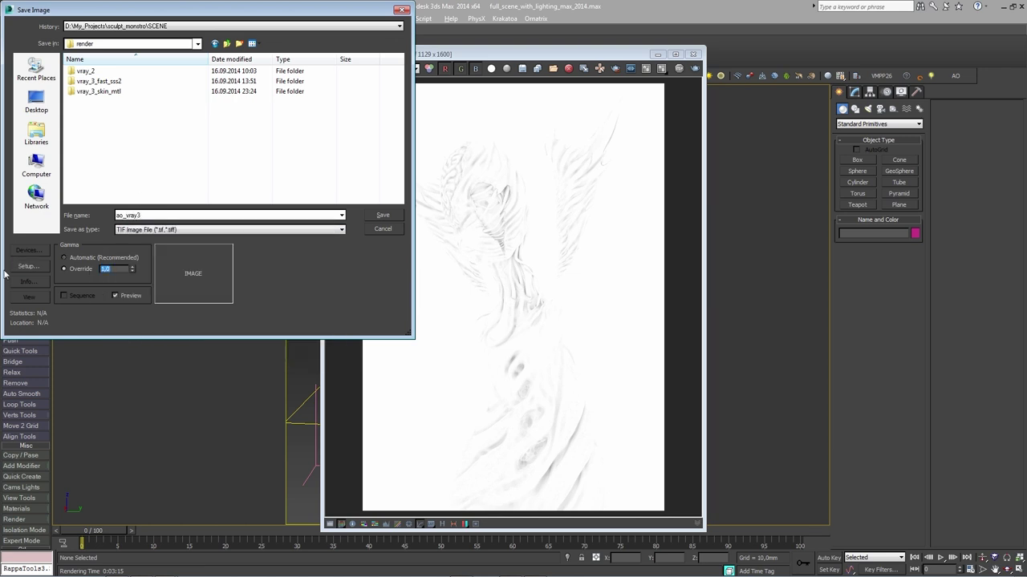
left_click(117, 269)
type("2.2")
left_click(382, 214)
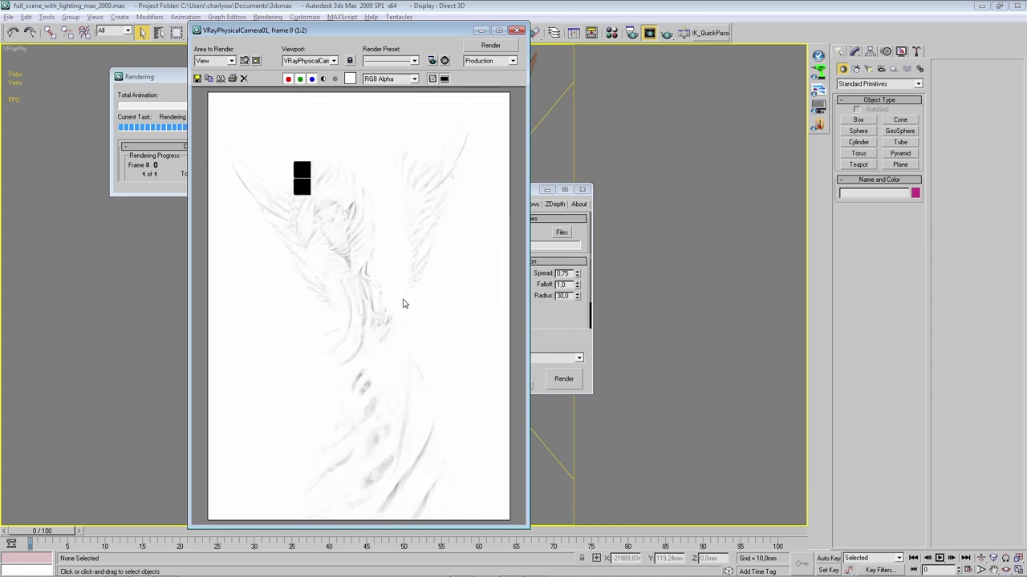
key("BackSpace")
type("vray2")
left_click(318, 267)
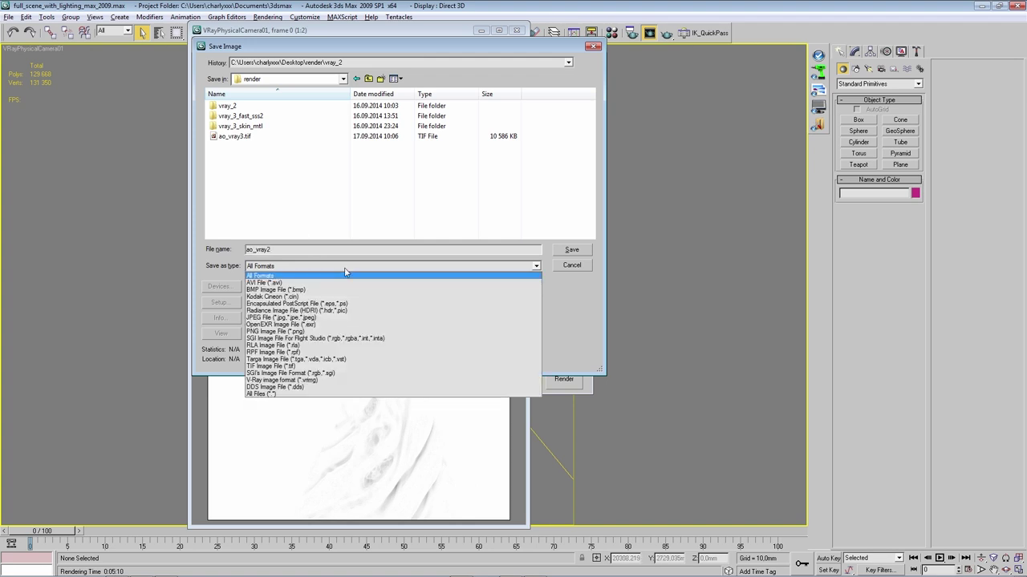
left_click(273, 371)
left_click(254, 311)
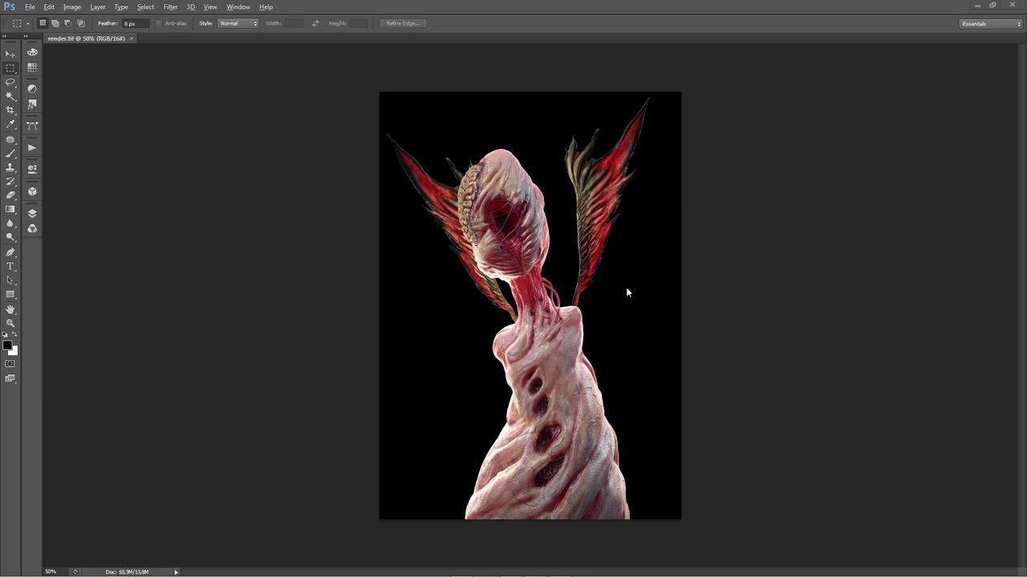
left_click(37, 146)
scroll("down", 3)
scroll("up", 3)
scroll("up", 3)
left_click(255, 237)
key("alt+Tab")
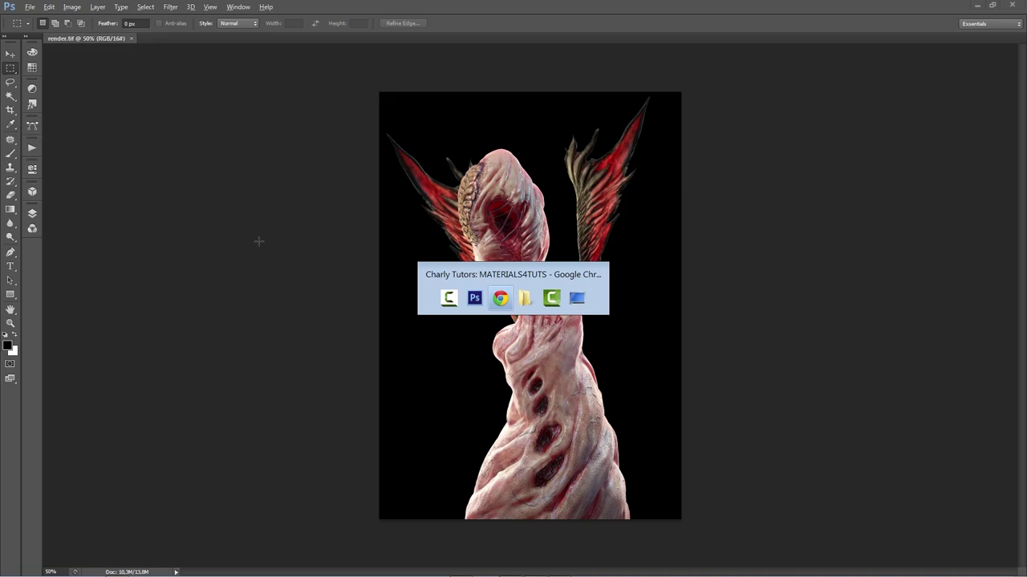
left_click(450, 161)
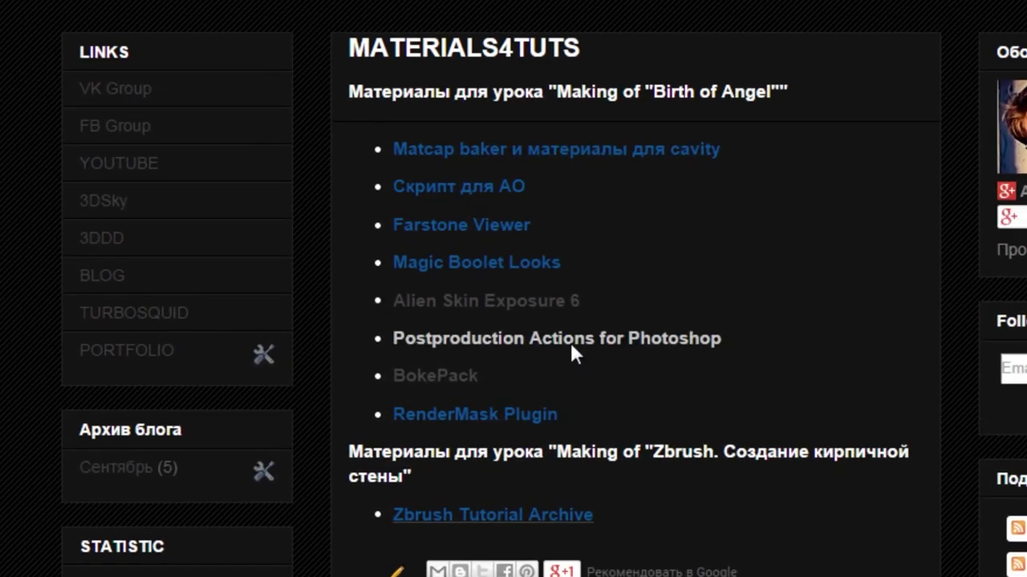
- Download post_actions.rar from the Postproduction Actions link, then select Photoshop's existing Set 1 actions
left_click(529, 349)
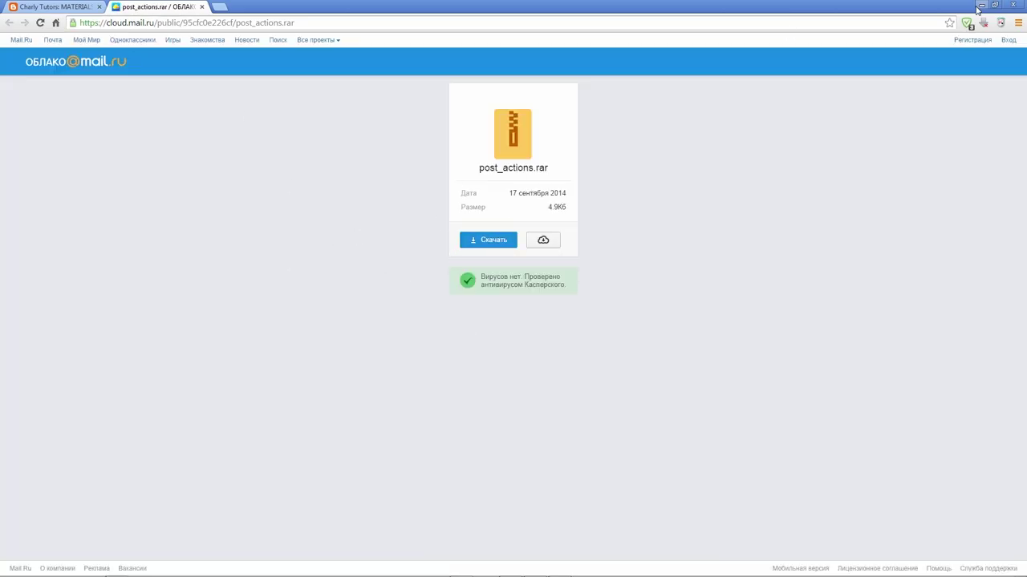
left_click(980, 7)
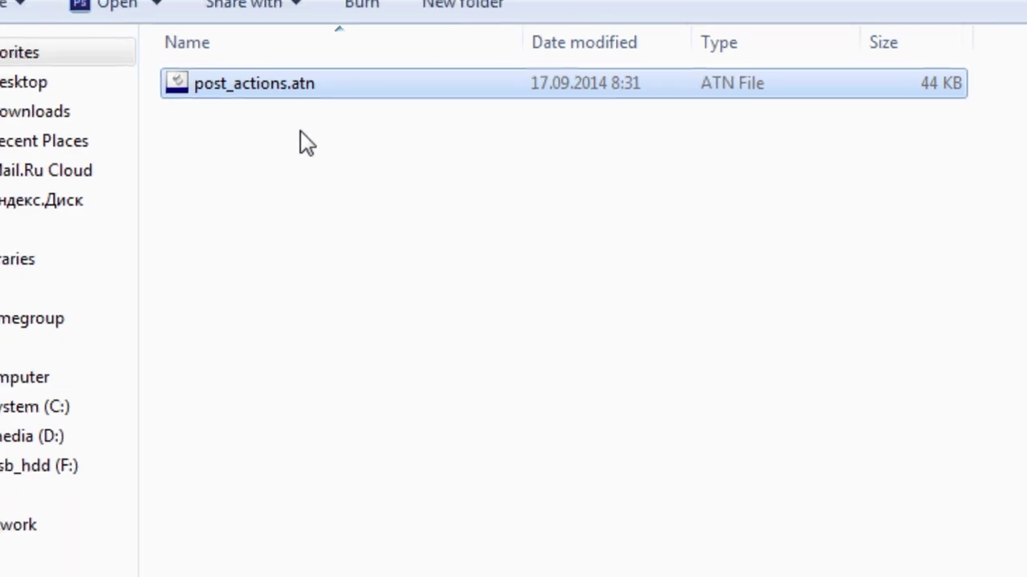
left_click(92, 153)
- Replace the Set 1 actions by loading post_actions.atn into the Actions panel
left_click(207, 499)
left_click(501, 229)
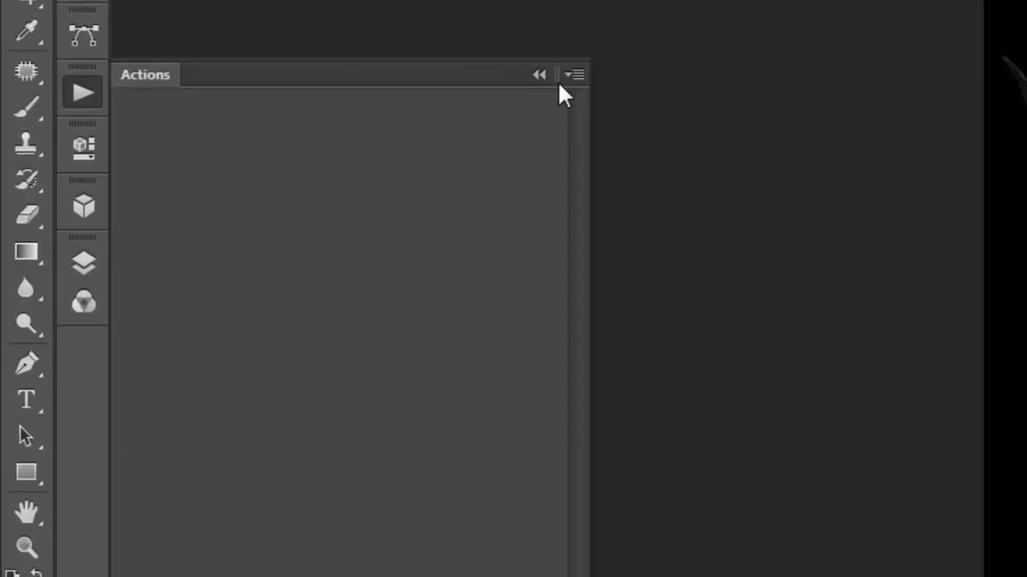
left_click(523, 54)
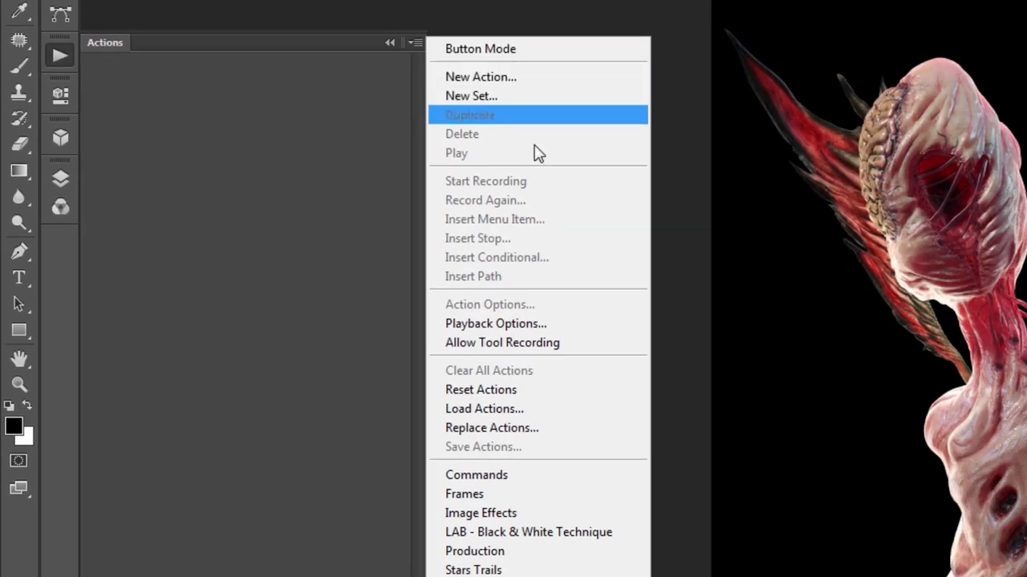
left_click(539, 415)
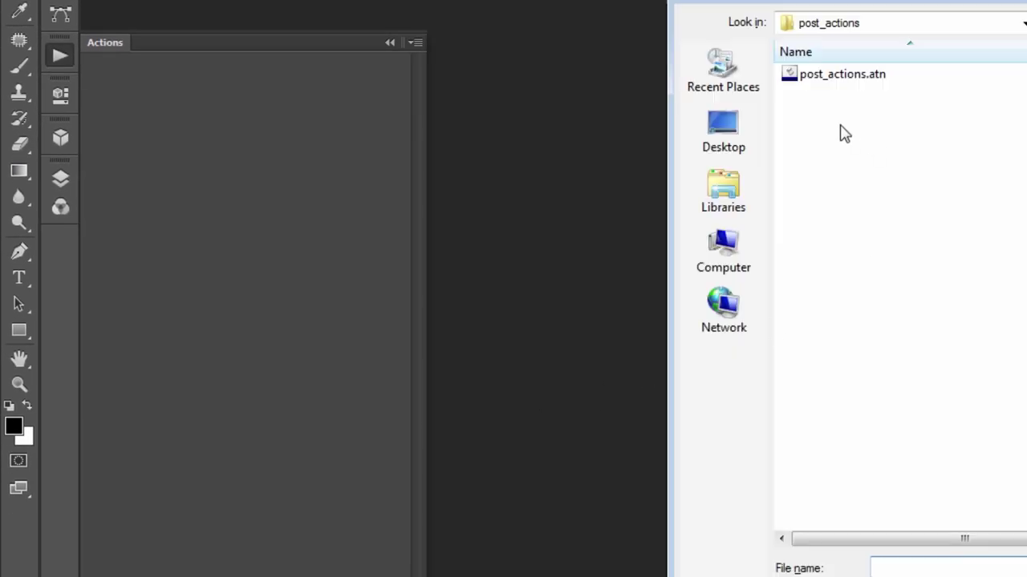
double_click(852, 74)
- Select the Post_interiors action, then return to the blog in Chrome
left_click_drag(417, 161, 401, 550)
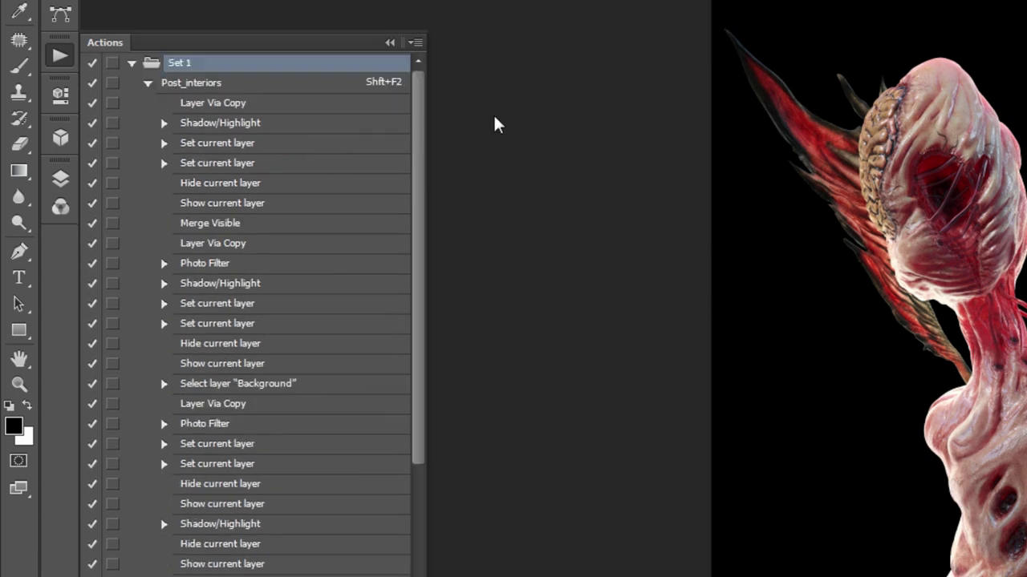
left_click_drag(418, 562, 481, 86)
left_click(220, 86)
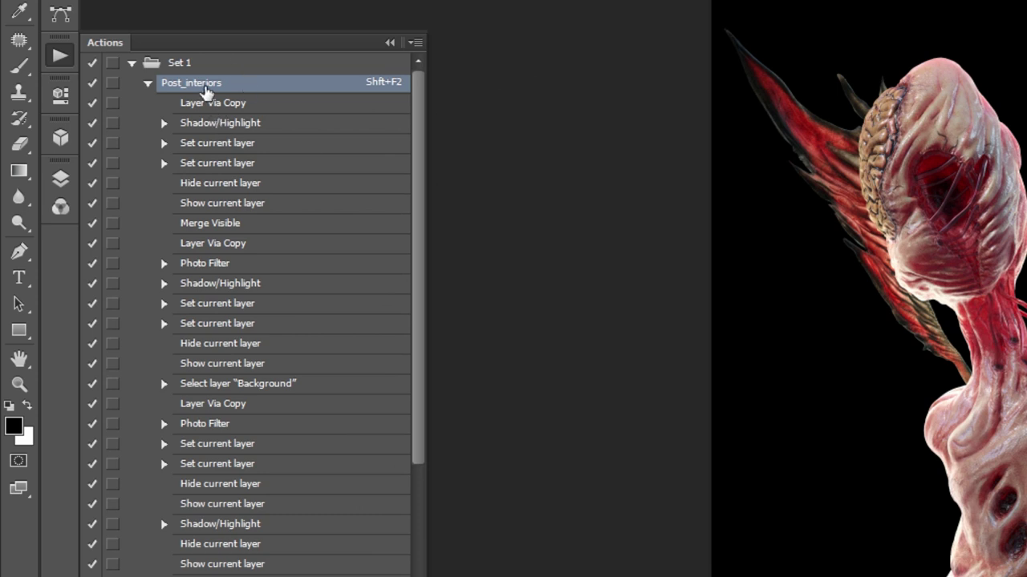
key("alt+Tab")
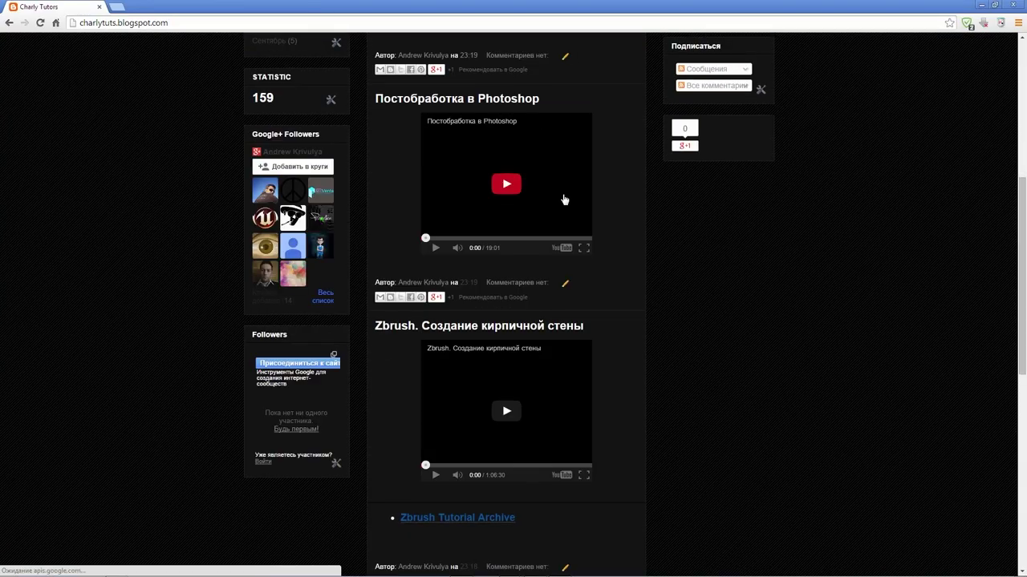
- Open the 'Постобработка в Photoshop' post in a new tab and switch to it
middle_click(462, 215)
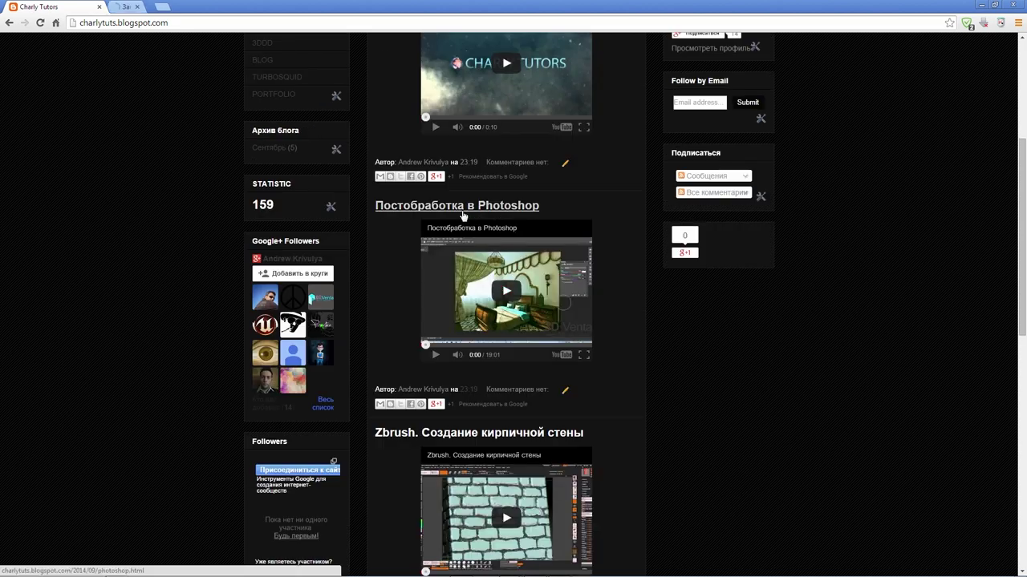
left_click(145, 7)
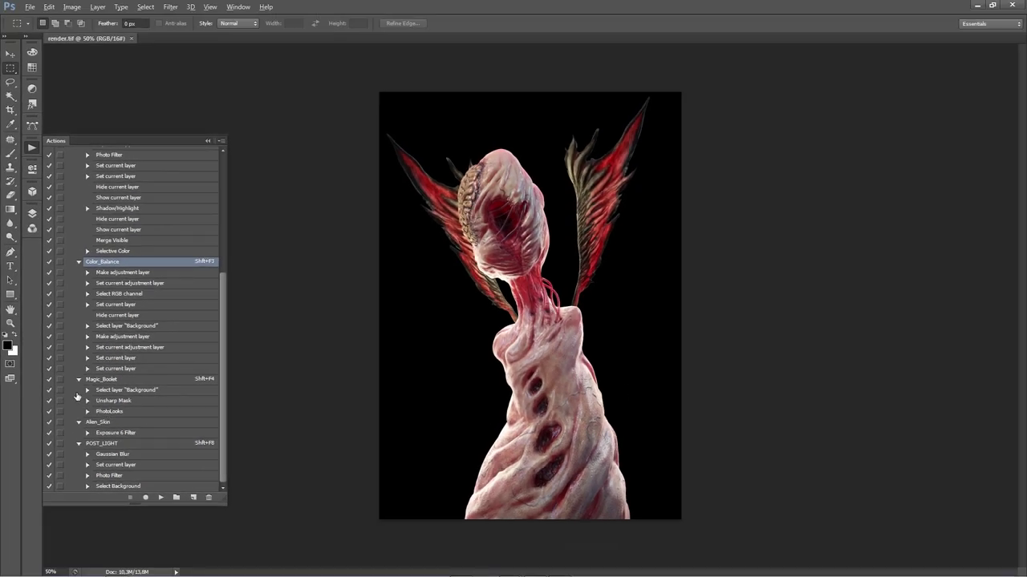
- Browse the Alien Skin and other Filter plug-ins, then collapse the Actions panel
left_click(170, 6)
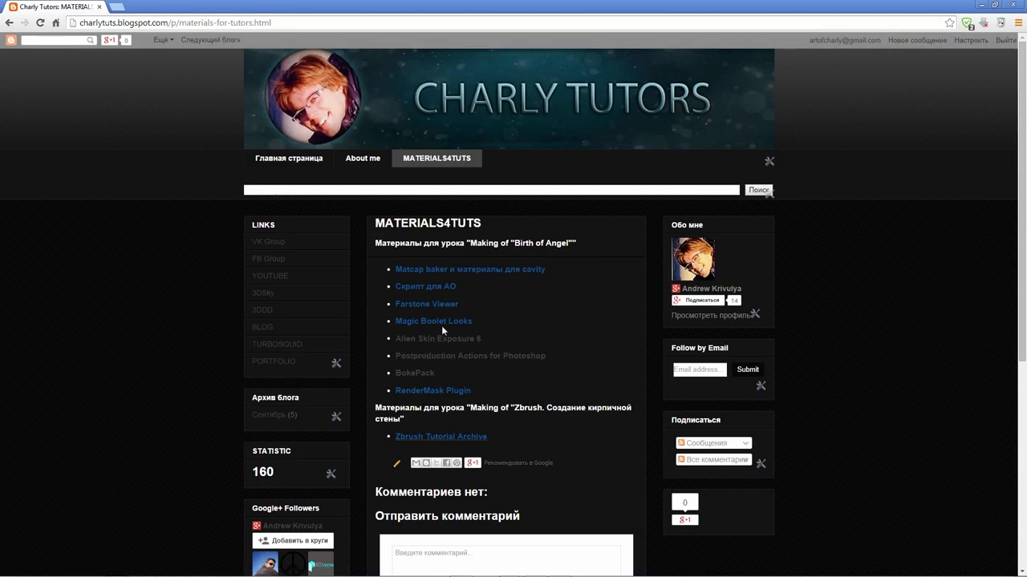
key("alt+Tab")
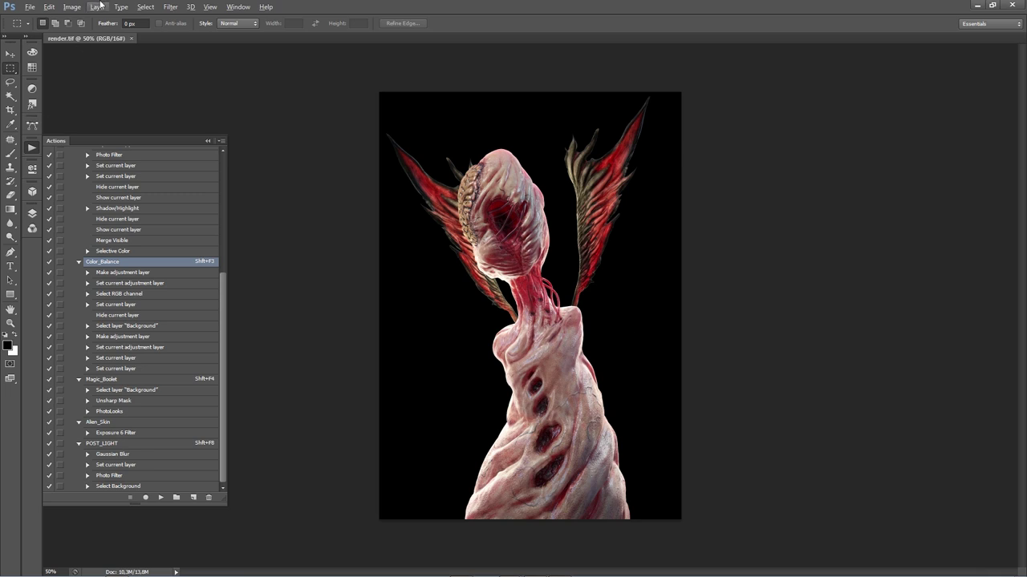
left_click(171, 7)
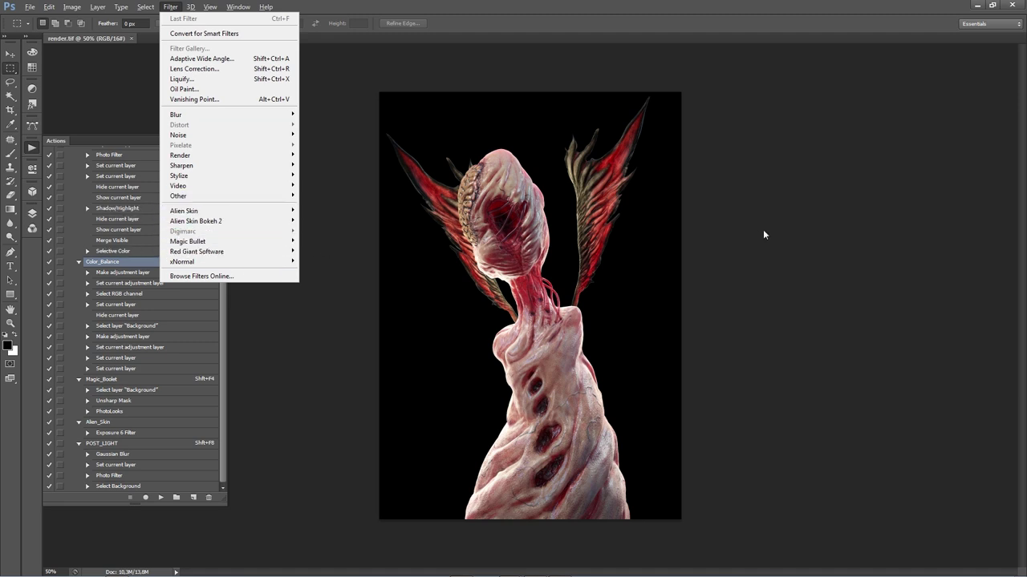
left_click(979, 345)
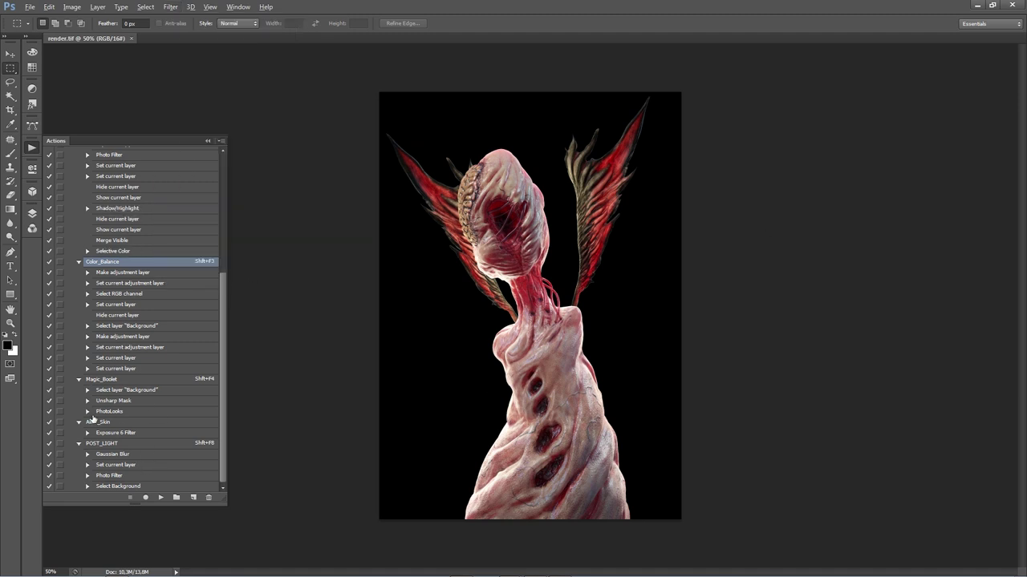
left_click(318, 227)
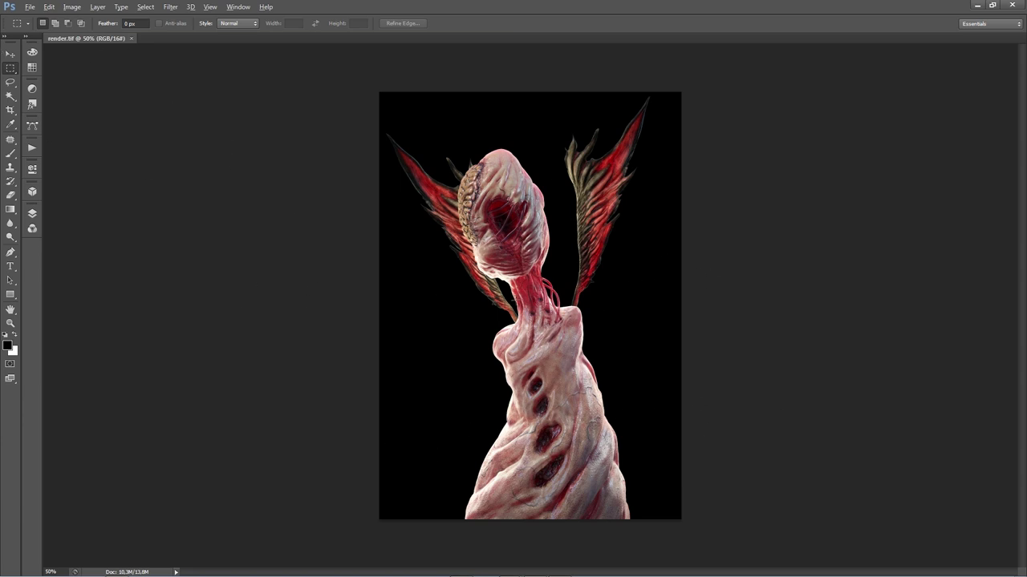
- Switch to the Channels panel and view the Alpha 1 mask channel on its own
left_click(32, 212)
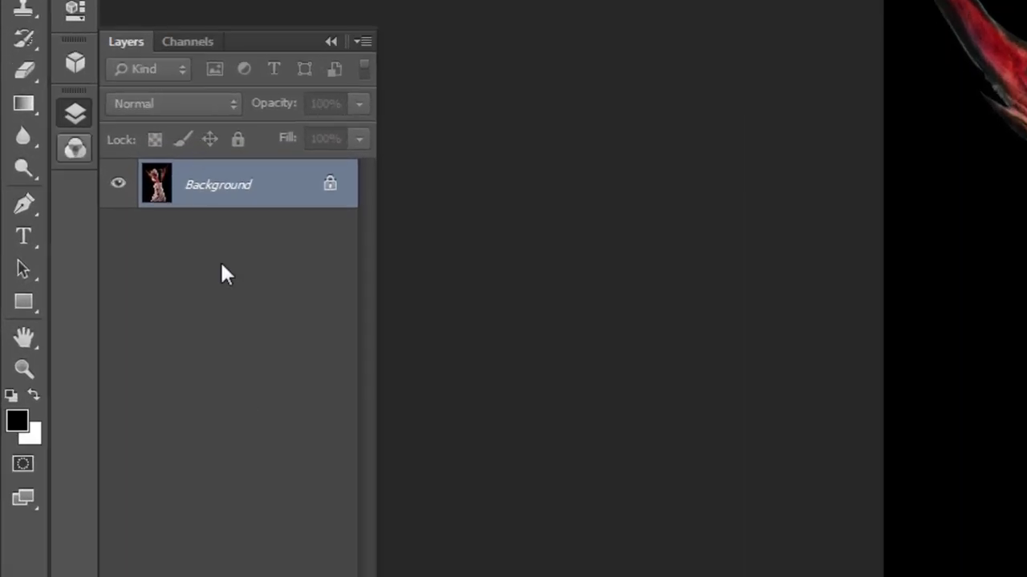
left_click(168, 44)
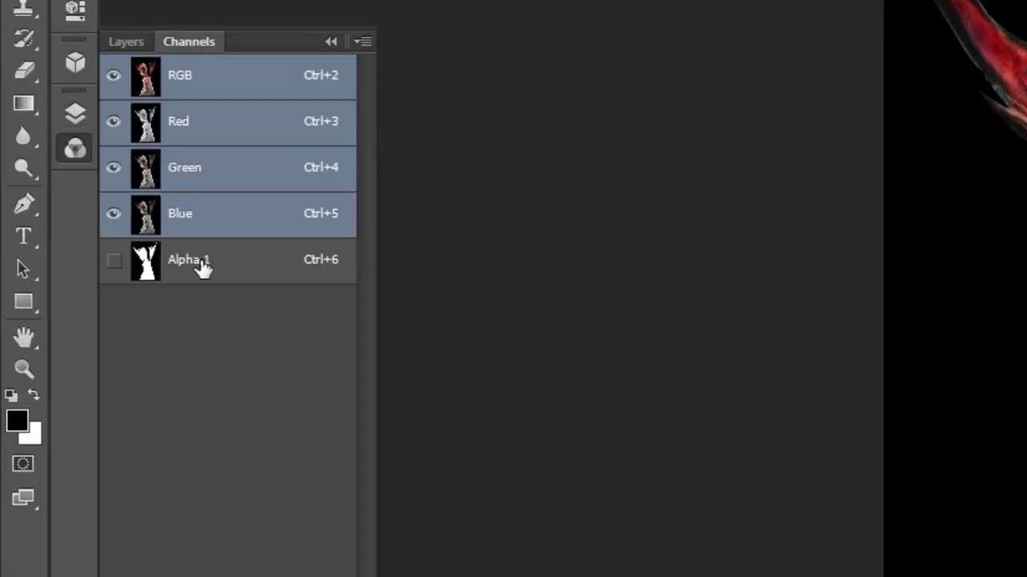
left_click(199, 268)
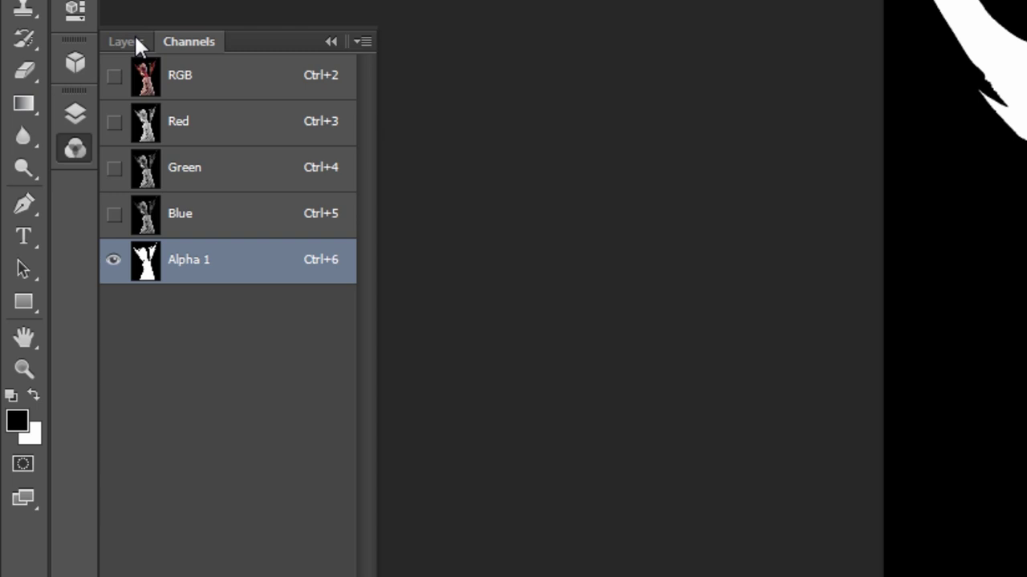
left_click(122, 41)
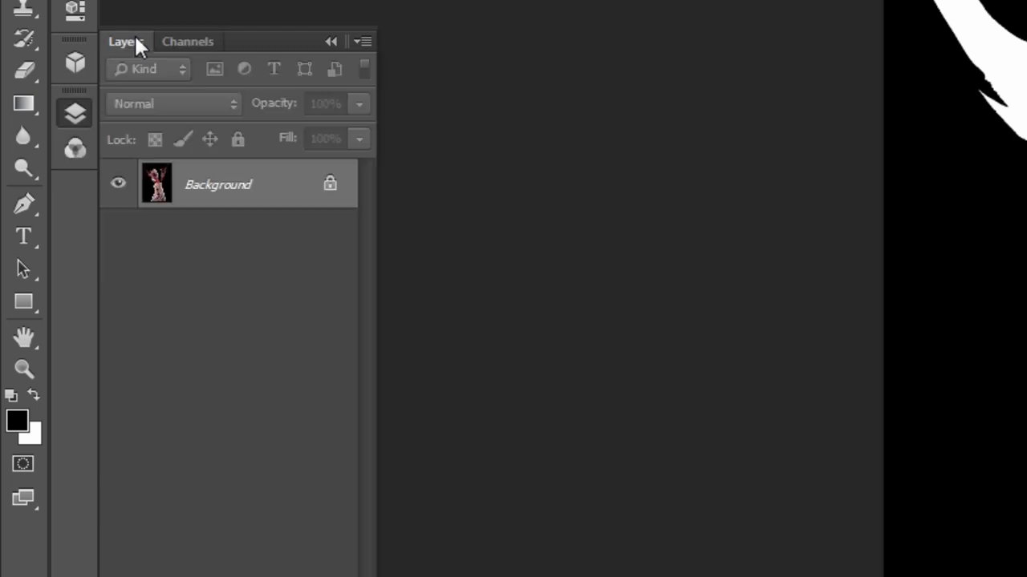
left_click(189, 40)
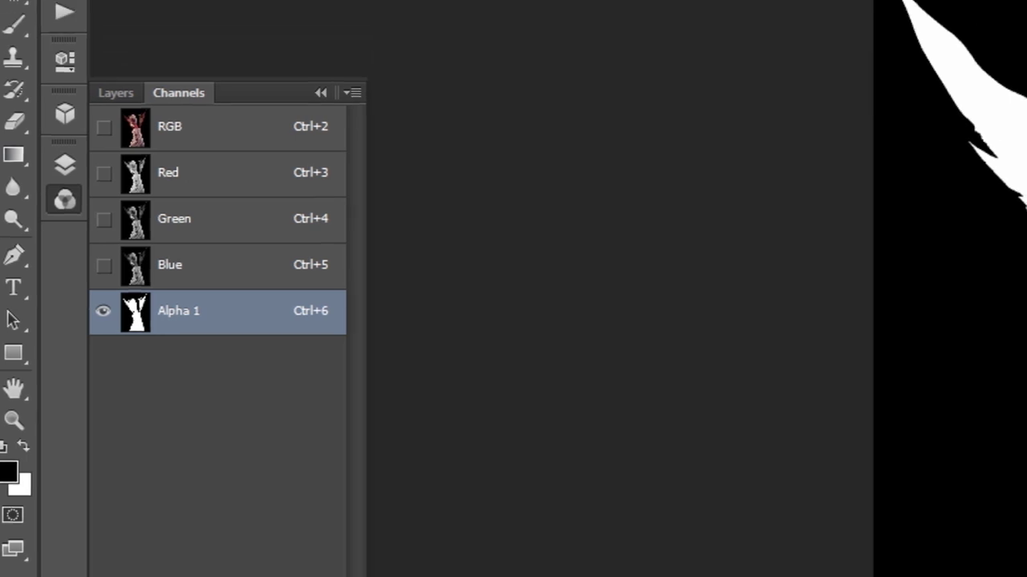
- Select the white silhouette with Color Range, then return to RGB and the Layers panel
left_click(262, 16)
left_click(338, 231)
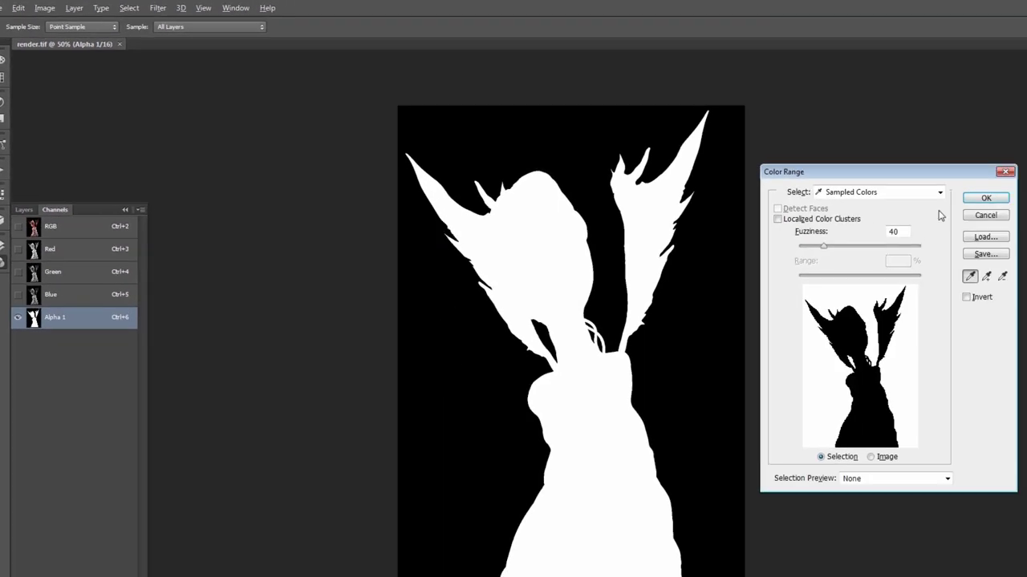
key("Return")
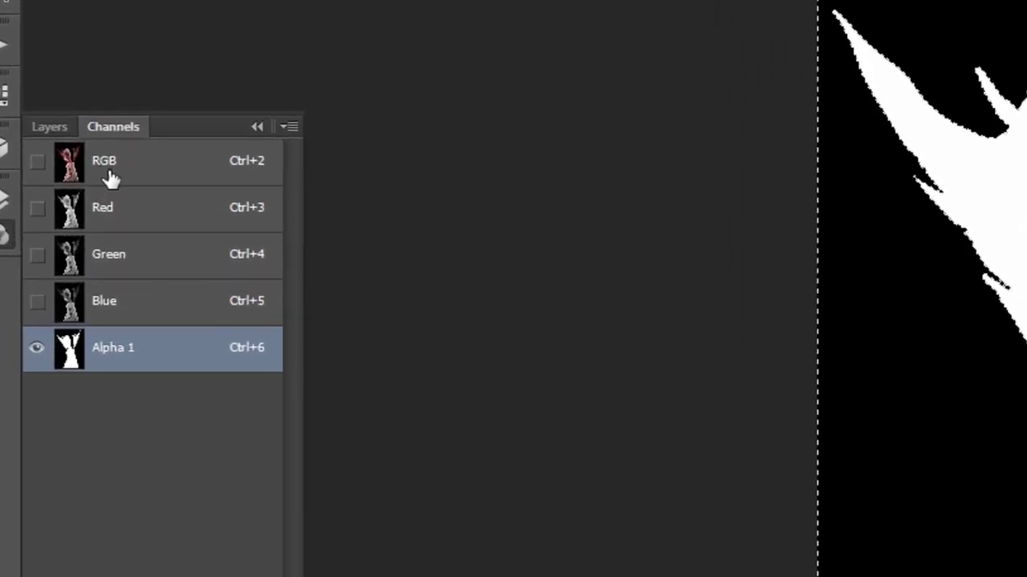
left_click(110, 175)
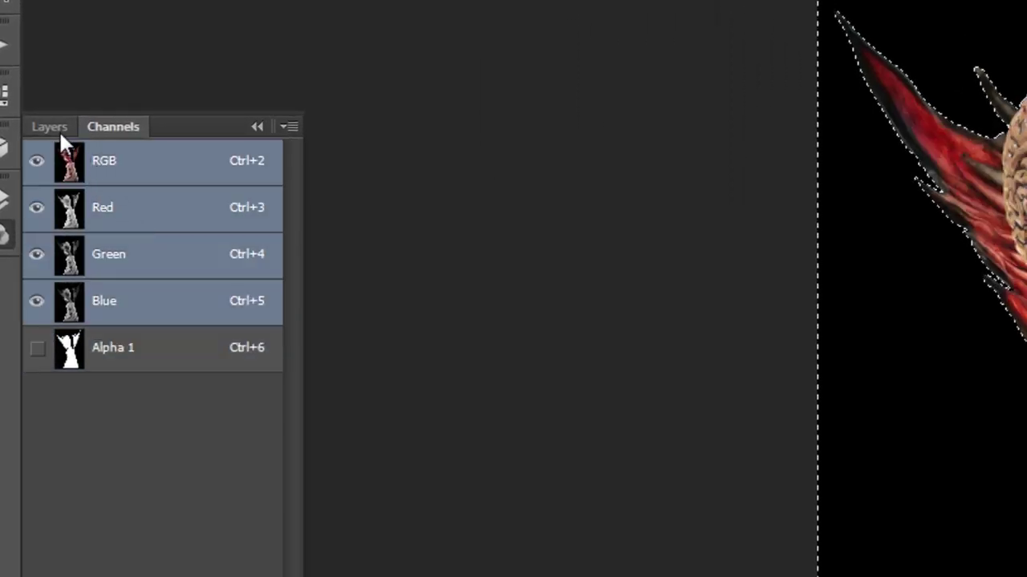
left_click(56, 129)
right_click(171, 281)
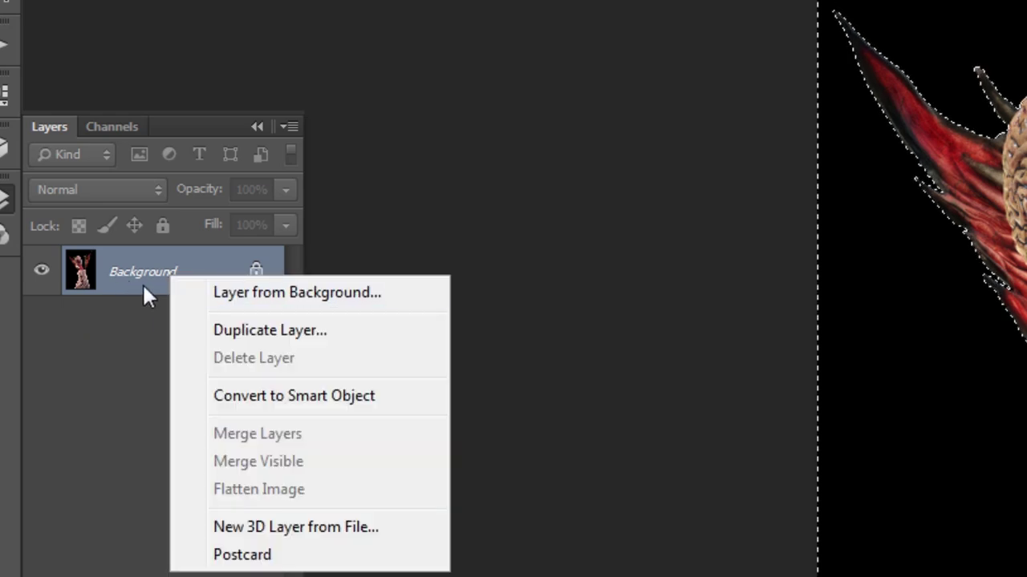
- Convert Background to Layer 0, delete the black backdrop, and deselect
left_click(290, 293)
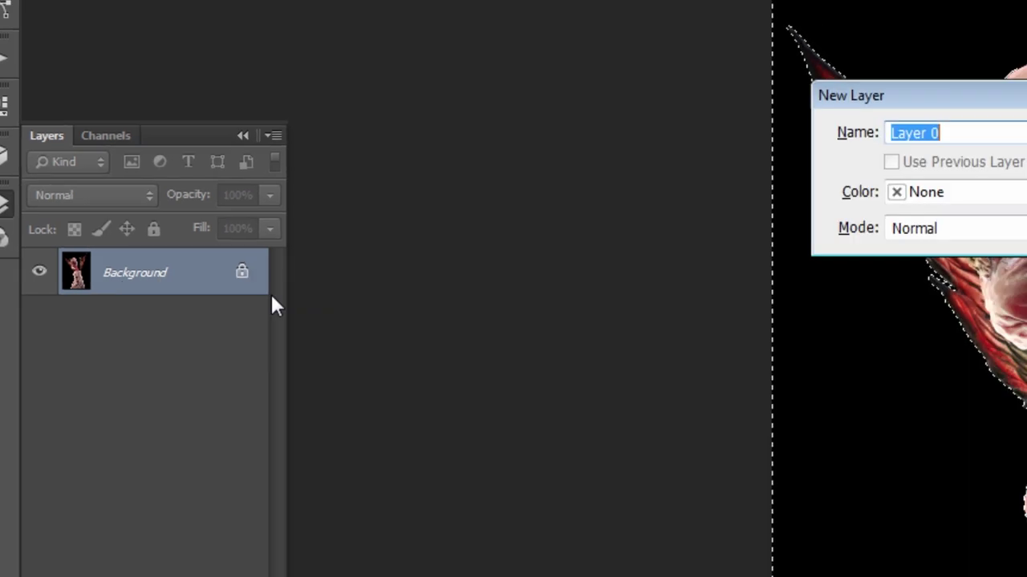
left_click(899, 182)
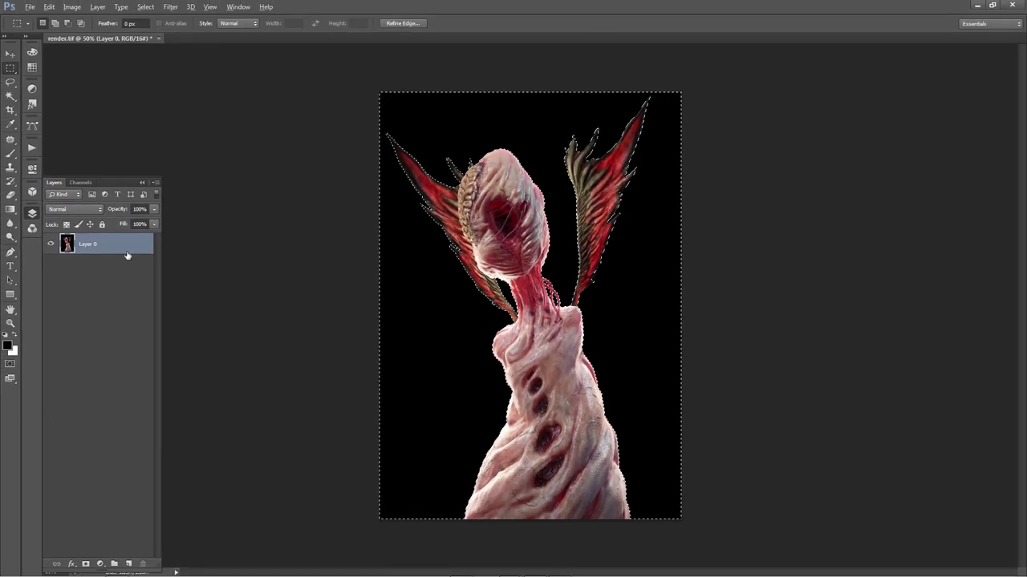
key("Delete")
key("ctrl+d")
- Zoom in and pan around the head, wings, torso and neck to inspect the cut-out edges
key("ctrl+plus")
key("ctrl+plus")
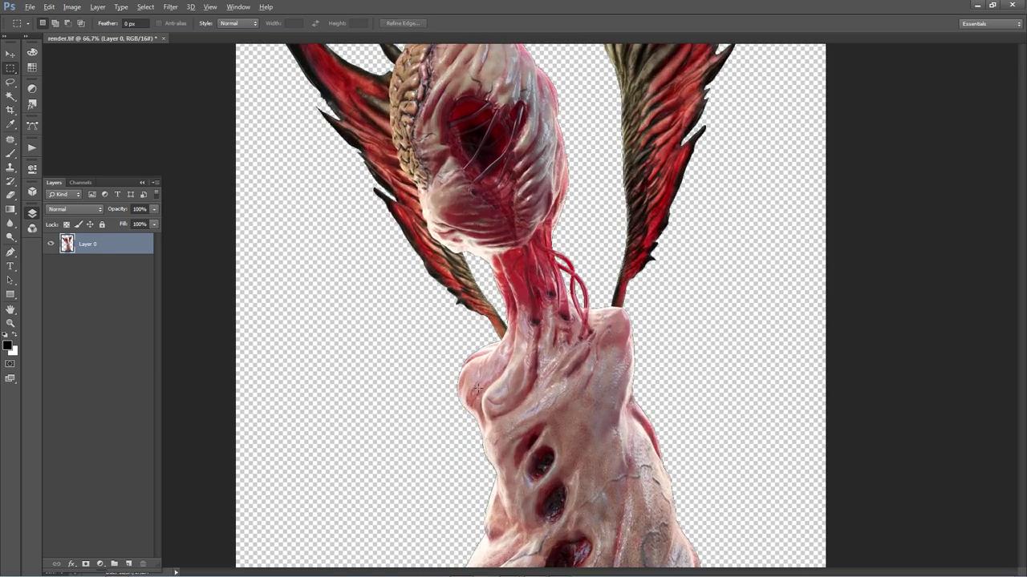
key("ctrl+plus")
scroll("down", 3)
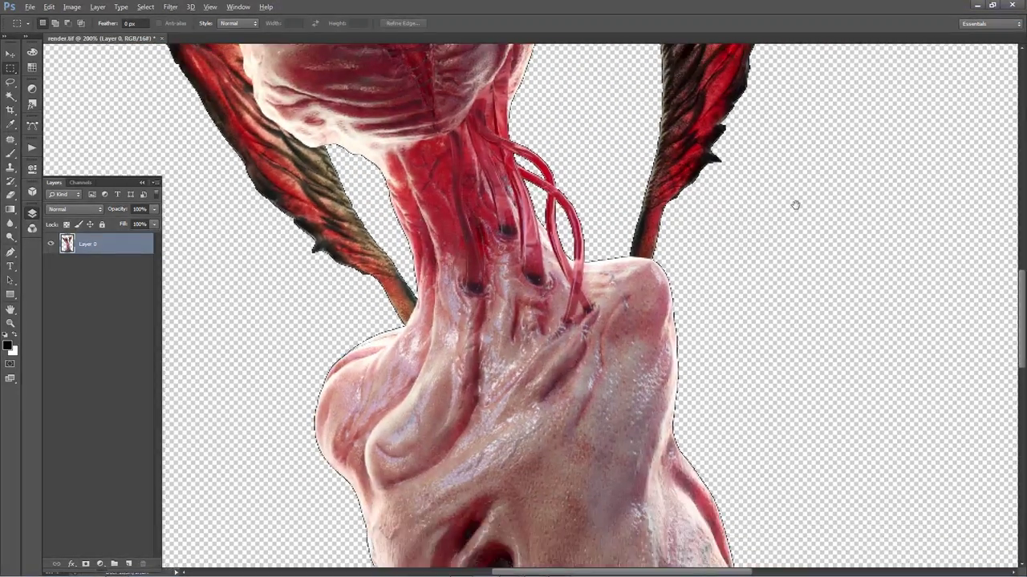
scroll("down", 3)
scroll("down", 3)
scroll("down", 3)
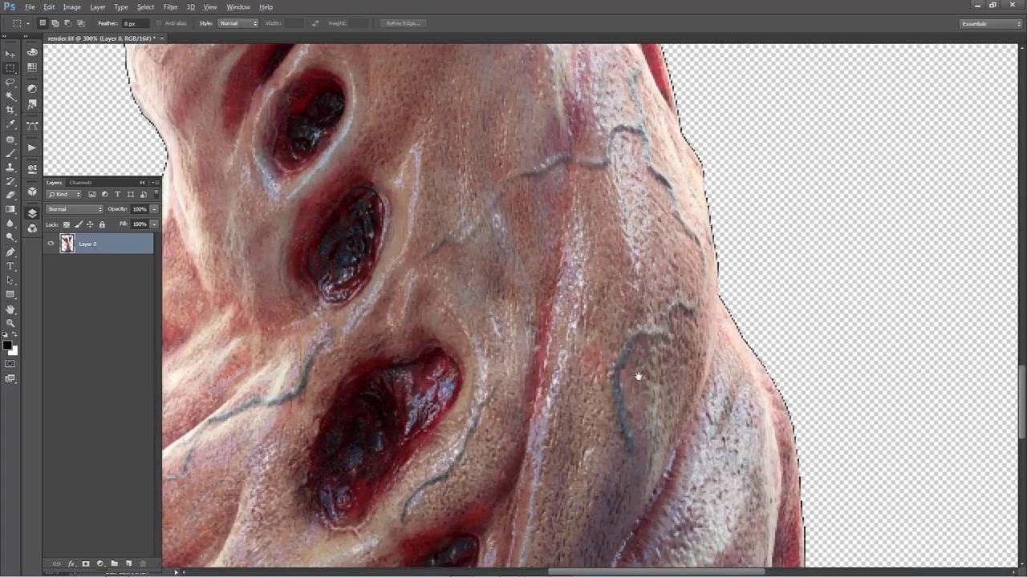
scroll("down", 3)
key("ctrl+plus")
left_click_drag(445, 125, 457, 484)
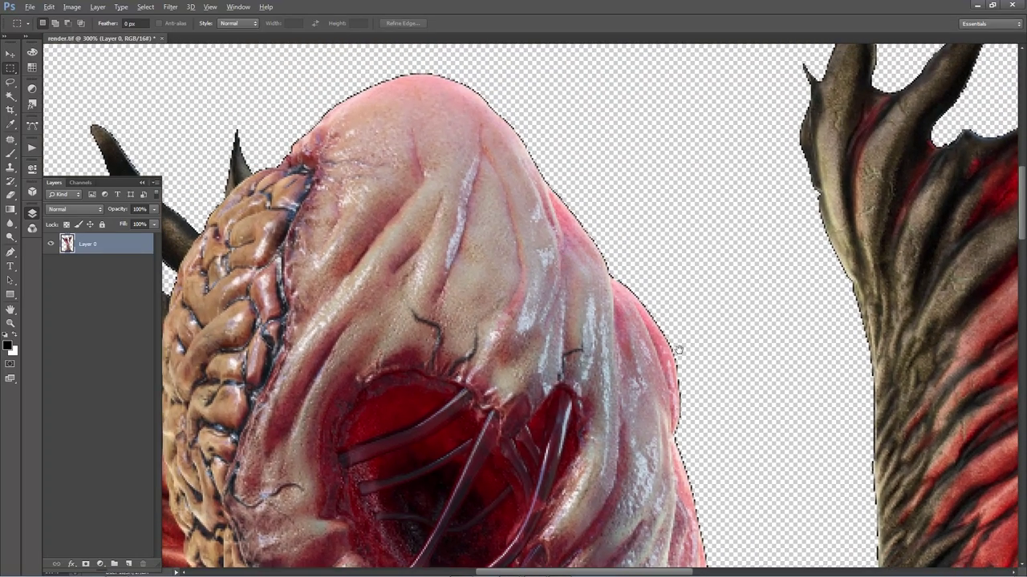
left_click_drag(677, 350, 442, 367)
left_click_drag(625, 353, 878, 337)
left_click_drag(408, 247, 513, 295)
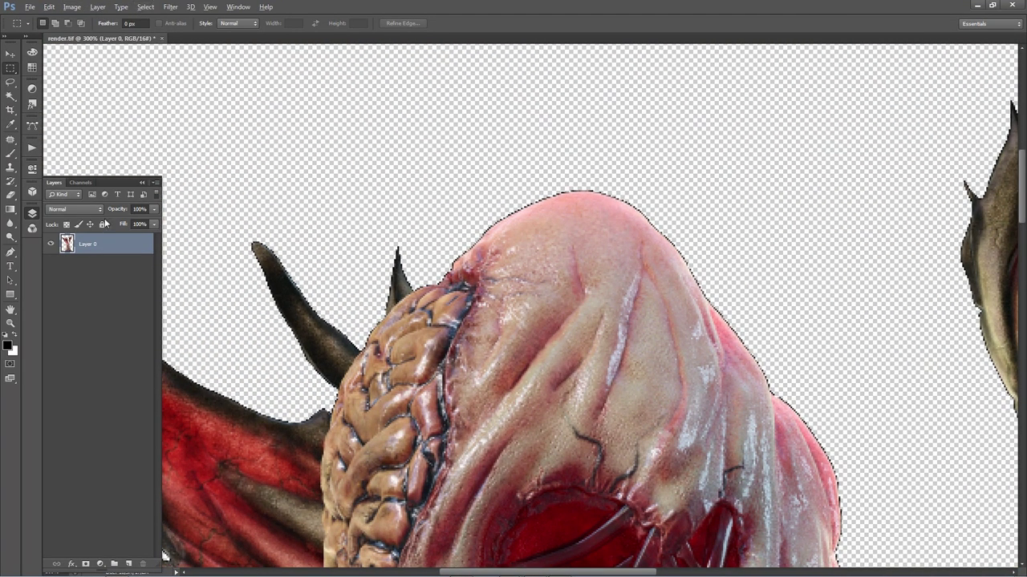
left_click_drag(164, 555, 174, 75)
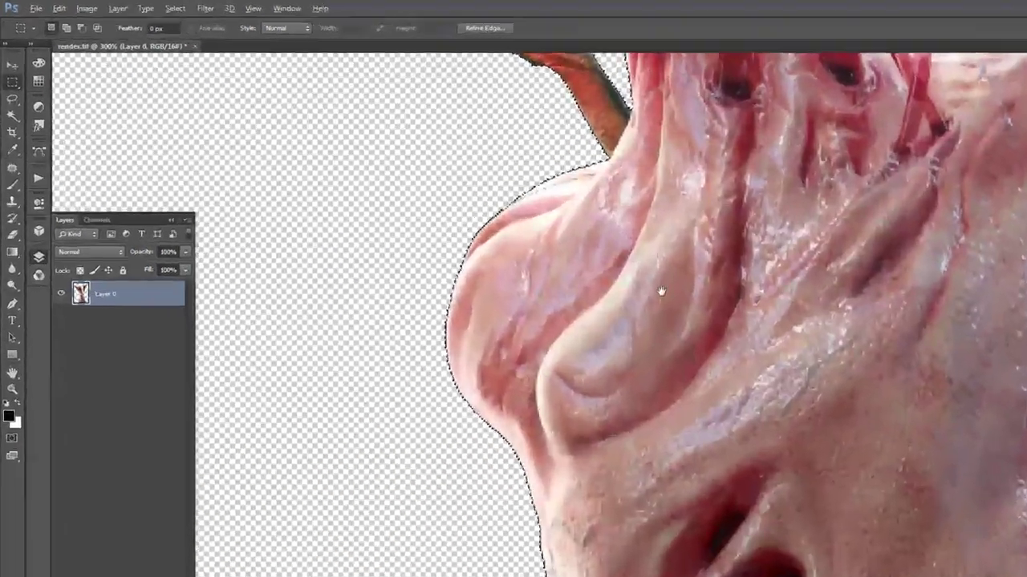
- Create a 4-pixel border selection around the creature's edge, check it, then hide the outline
left_click(258, 12)
mouse_move(343, 278)
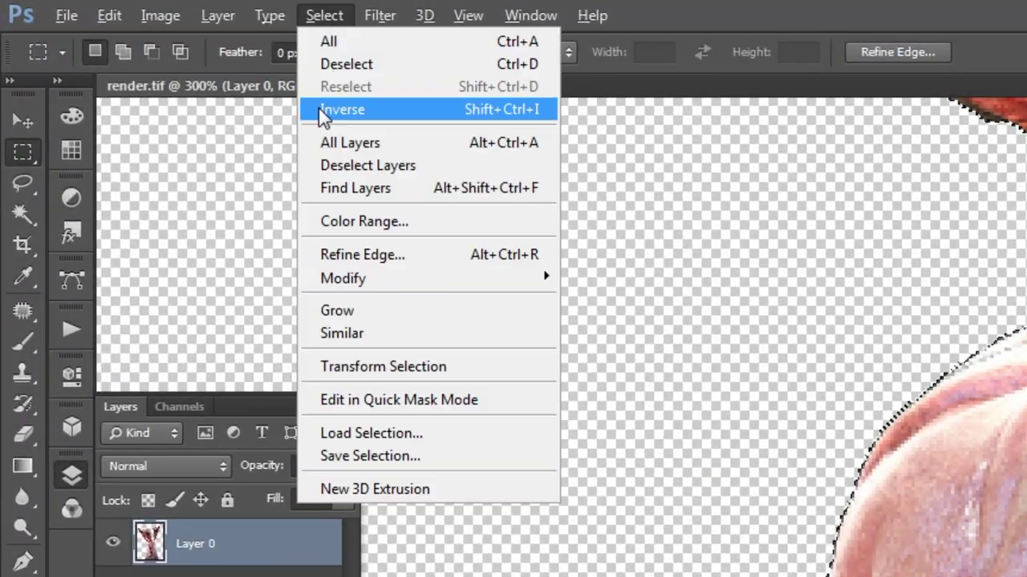
left_click(168, 245)
type("4")
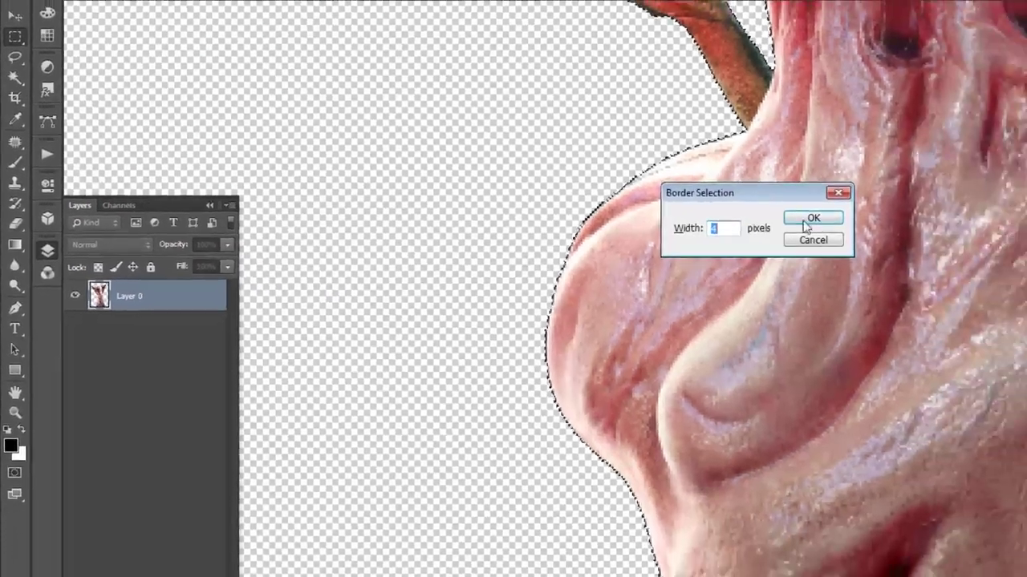
left_click(638, 200)
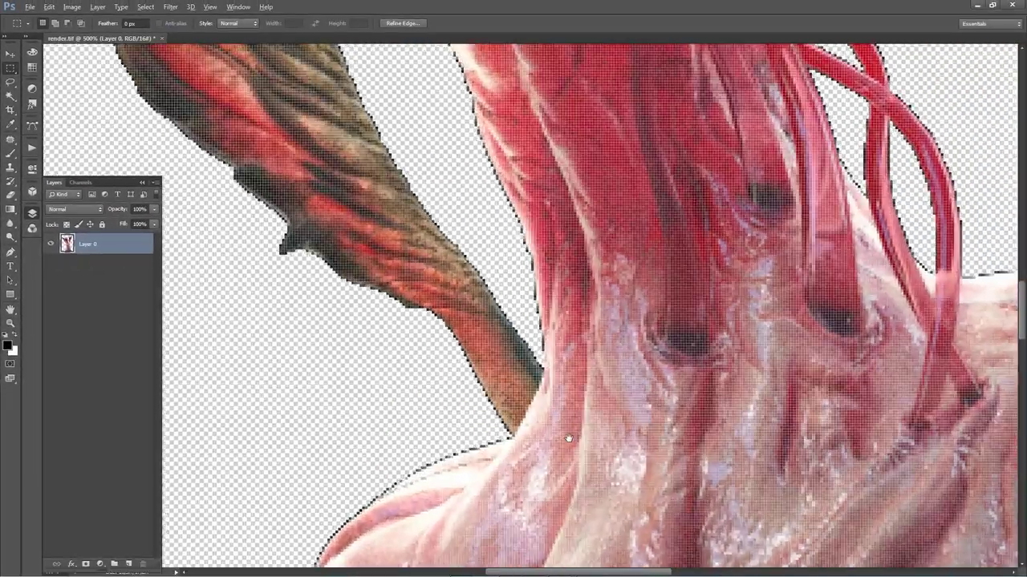
key("ctrl+minus")
key("ctrl+minus")
key("ctrl+minus")
key("ctrl+minus")
key("ctrl+minus")
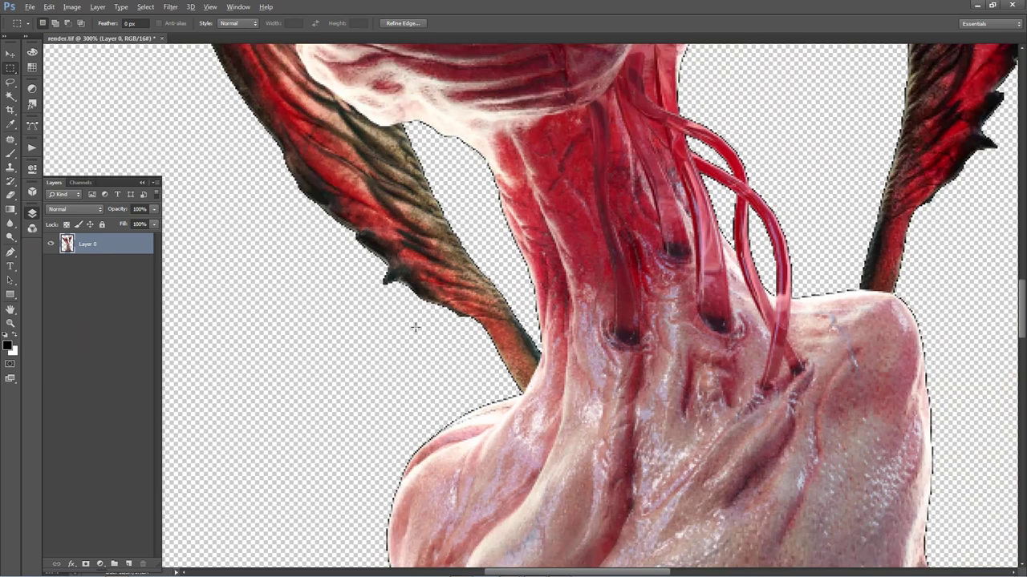
key("ctrl+plus")
key("ctrl+plus")
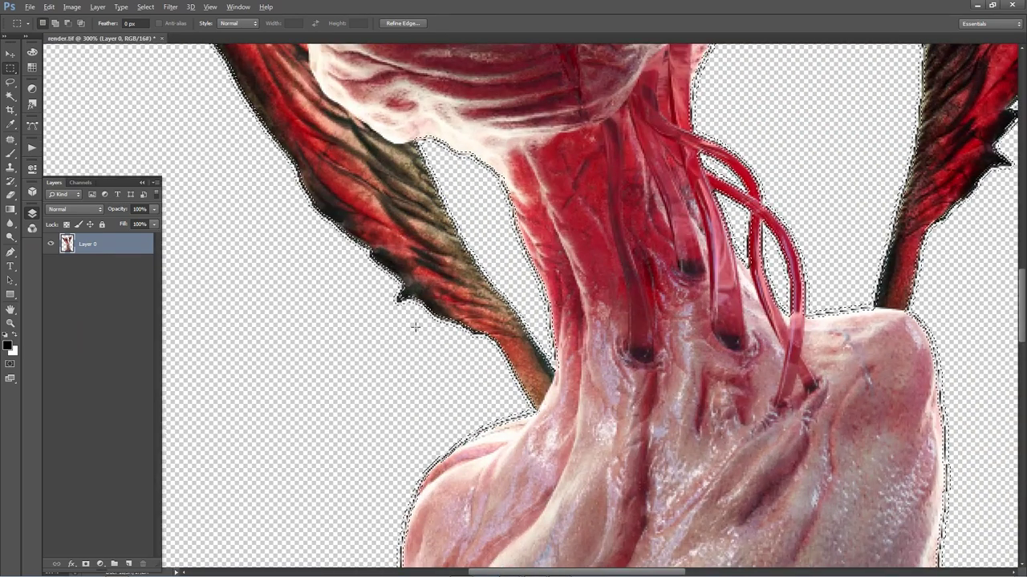
key("ctrl+d")
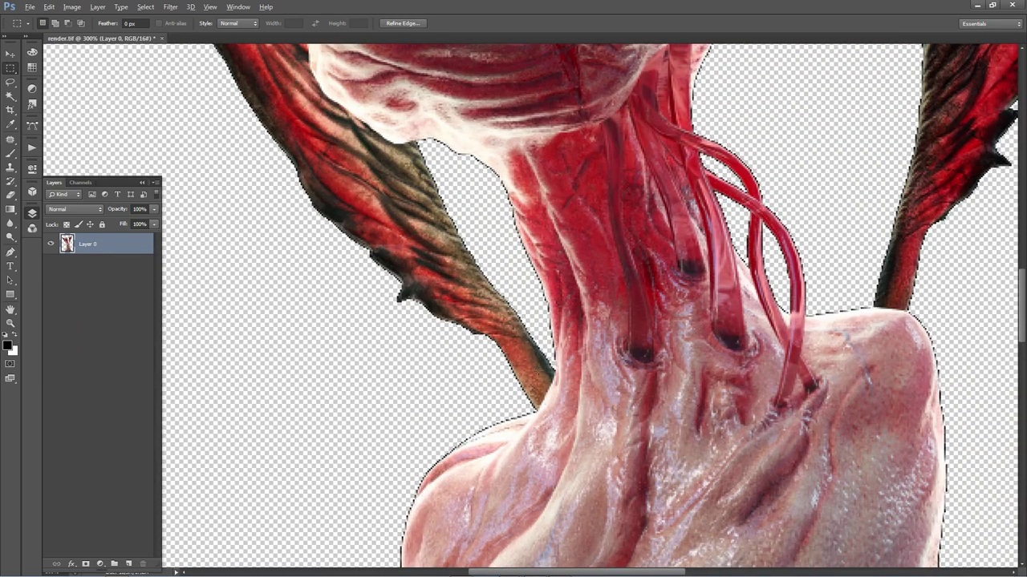
- Apply Gaussian Blur at radius 2 pixels and pan to preview the softened edges
scroll("down", 3)
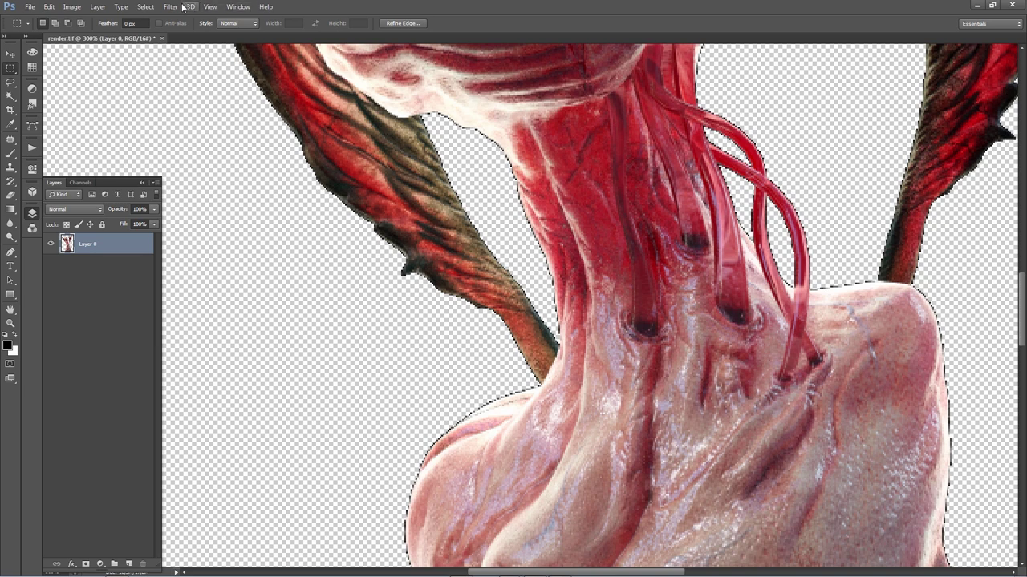
left_click(178, 7)
left_click(128, 193)
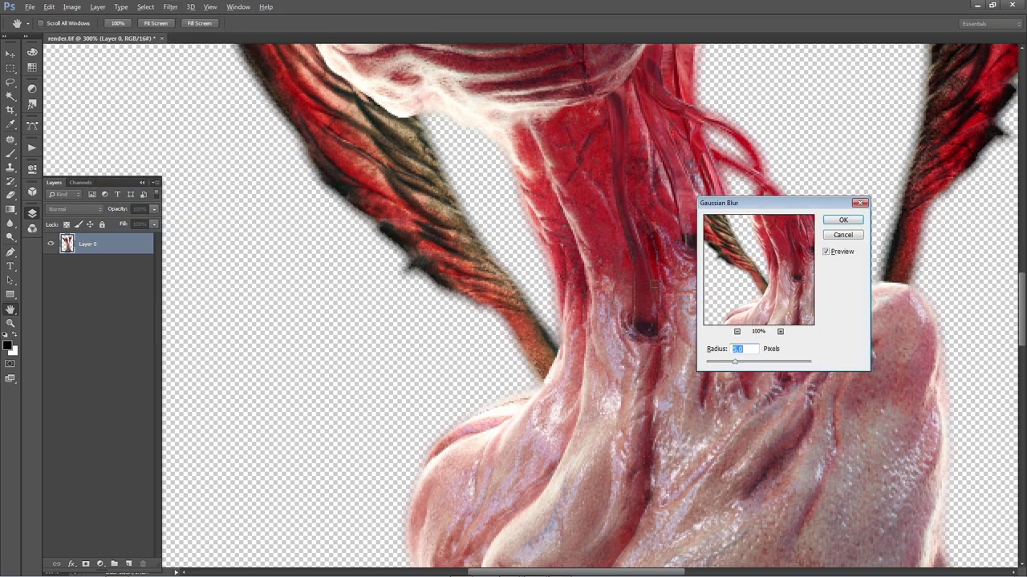
left_click_drag(494, 349, 299, 459)
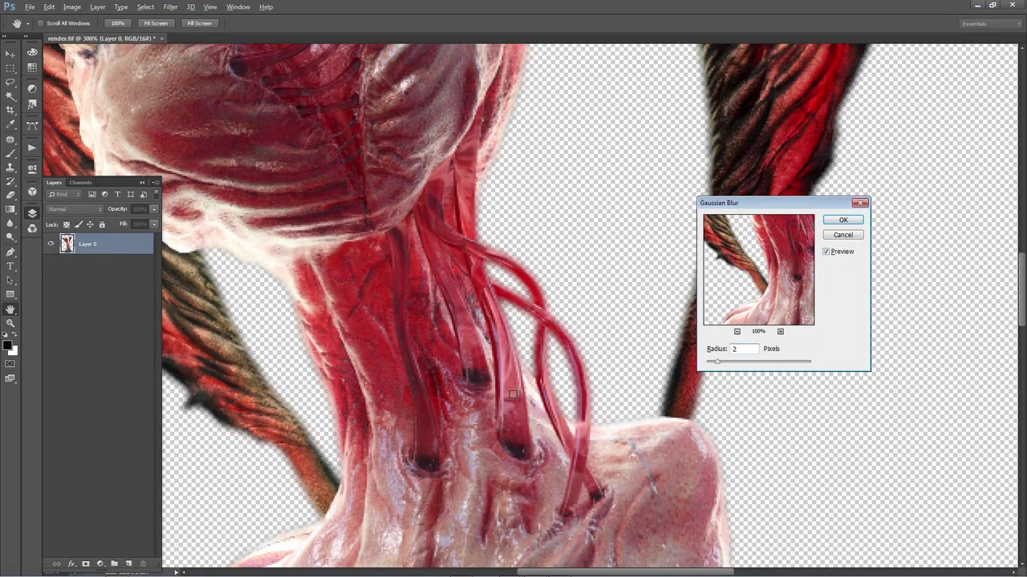
left_click_drag(512, 394, 616, 401)
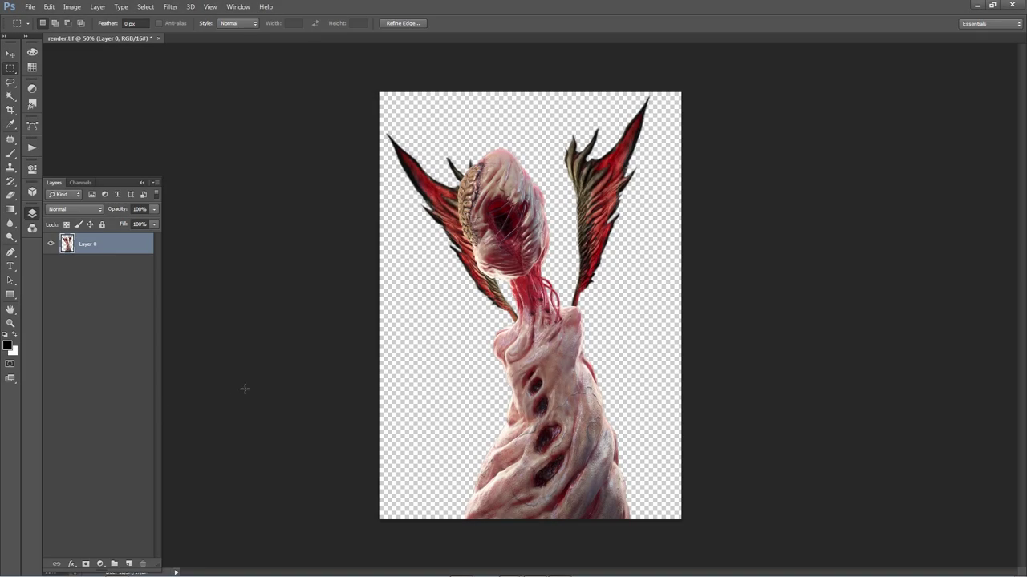
- Add a new layer beneath the creature and set up a #0c2d3b to #3e758c teal gradient
left_click(128, 564)
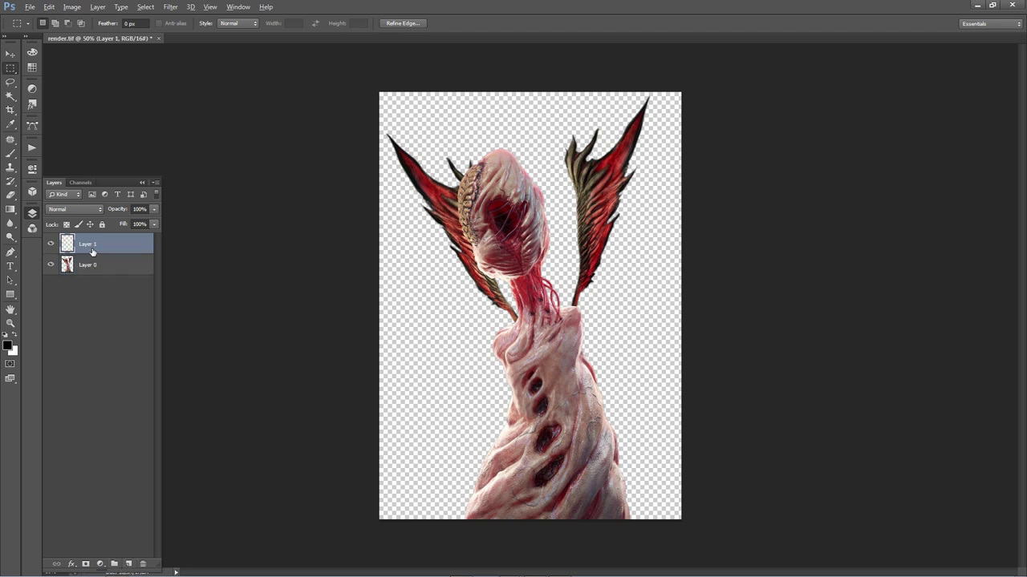
key("ctrl+bracketleft")
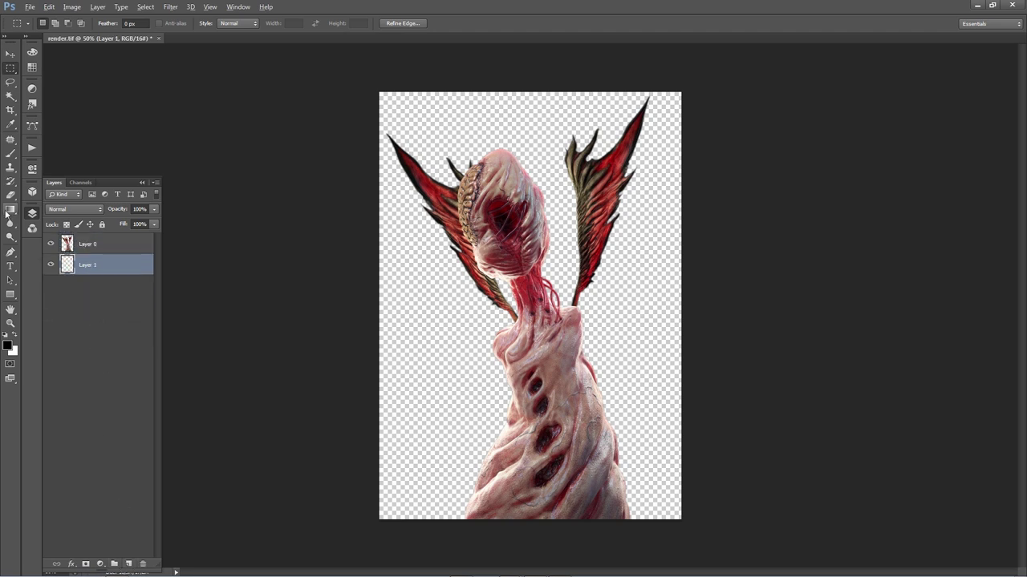
left_click(10, 211)
left_click(35, 23)
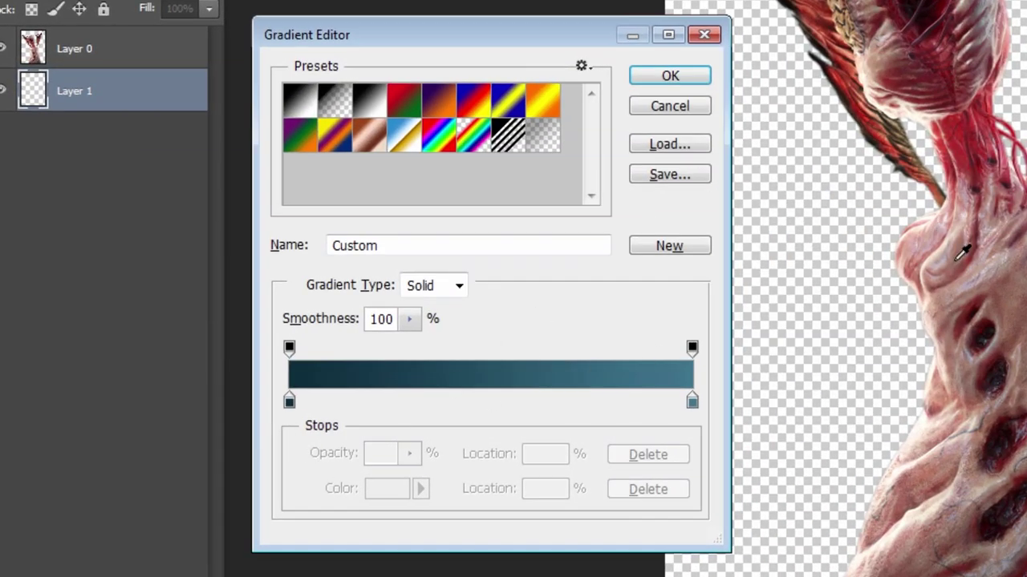
left_click(289, 401)
double_click(289, 401)
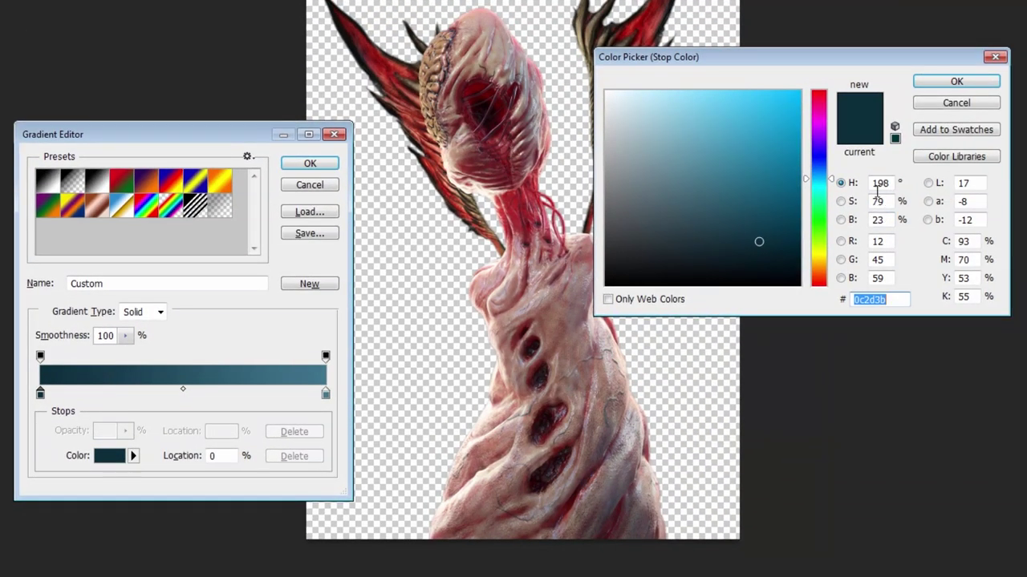
left_click(921, 82)
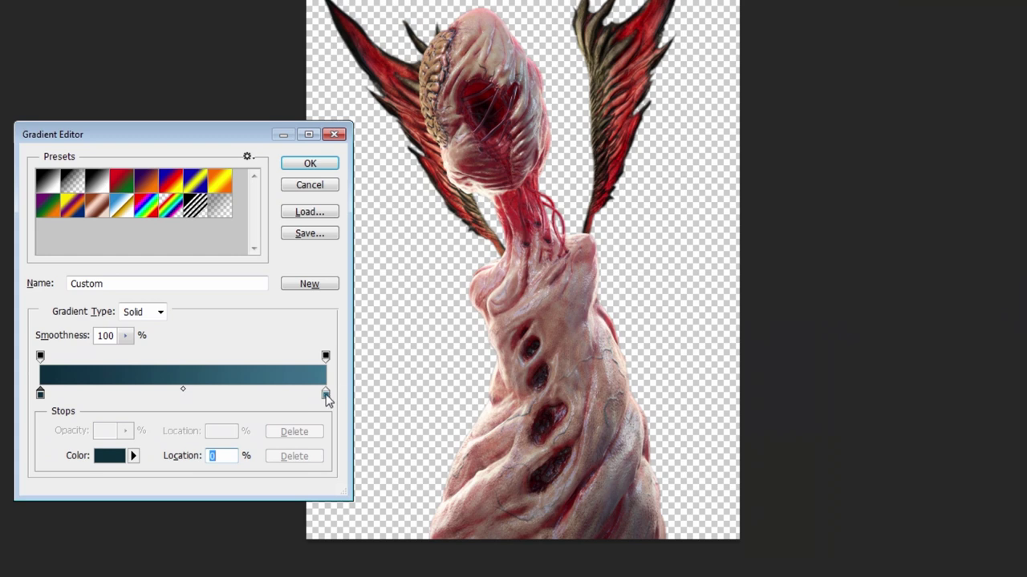
double_click(326, 395)
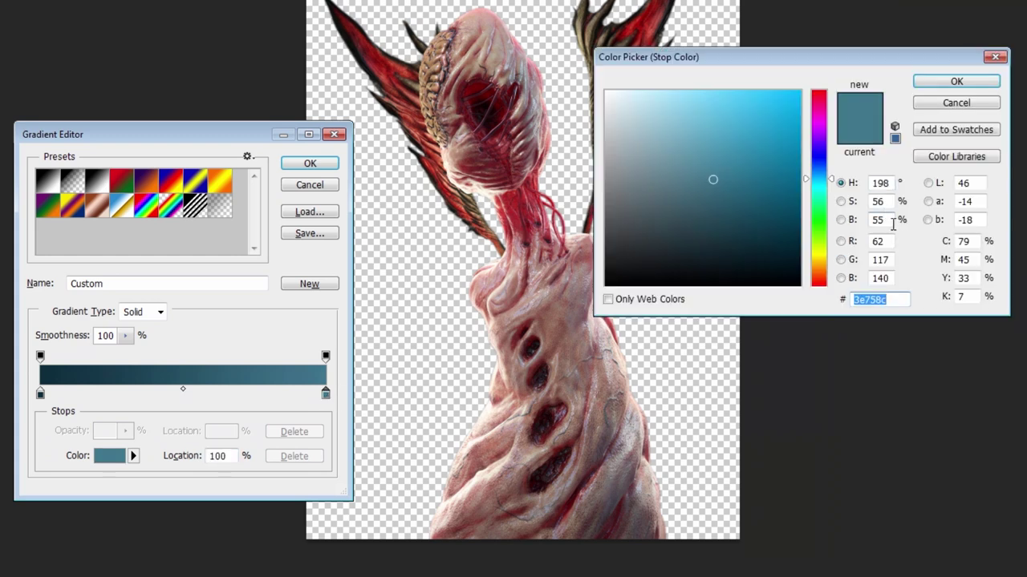
left_click(957, 81)
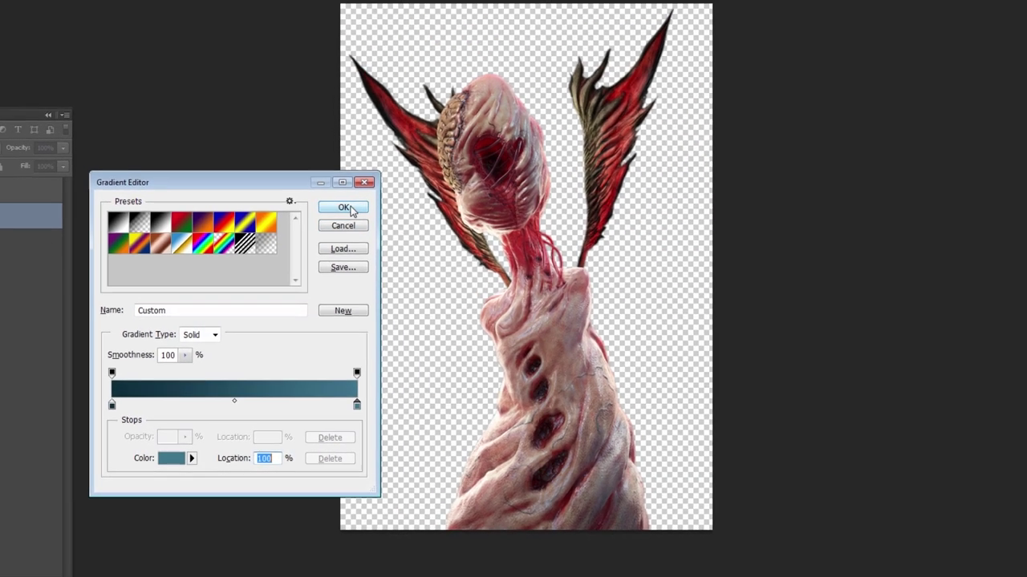
left_click(309, 162)
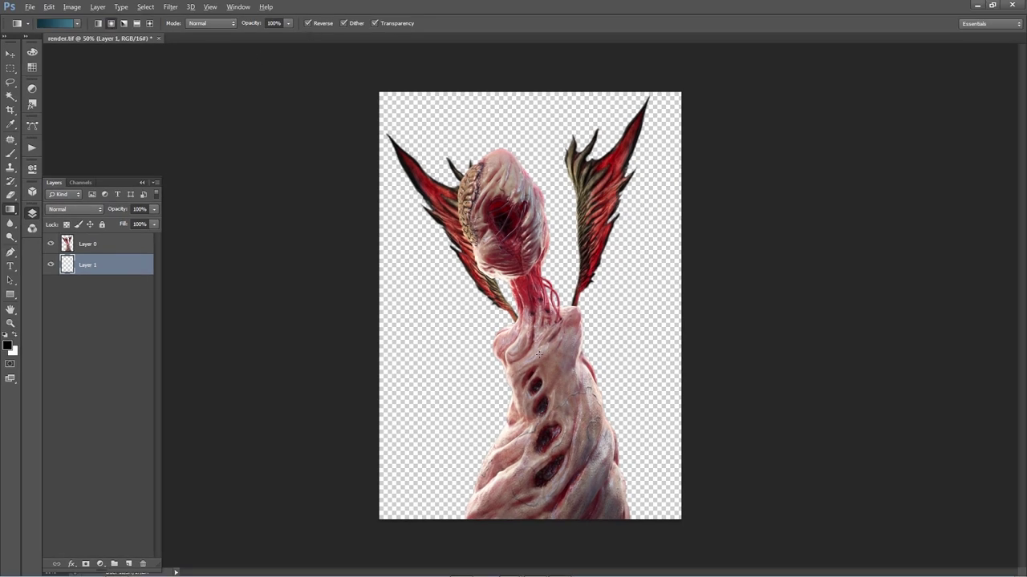
- Fill the new layer with a radial teal gradient that is lighter behind the creature
left_click_drag(651, 466, 651, 468)
left_click_drag(538, 354, 642, 513)
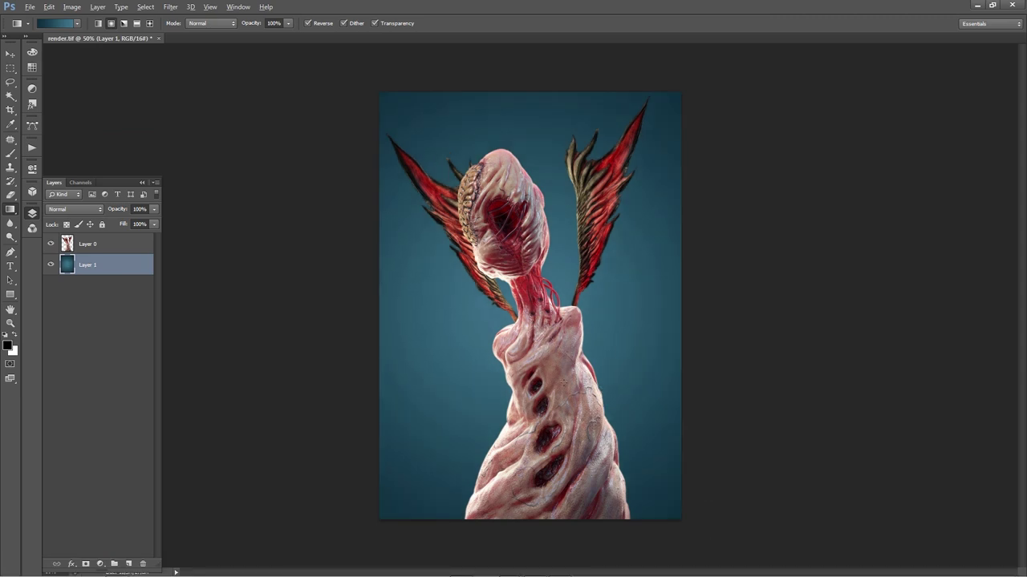
left_click_drag(585, 409, 624, 457)
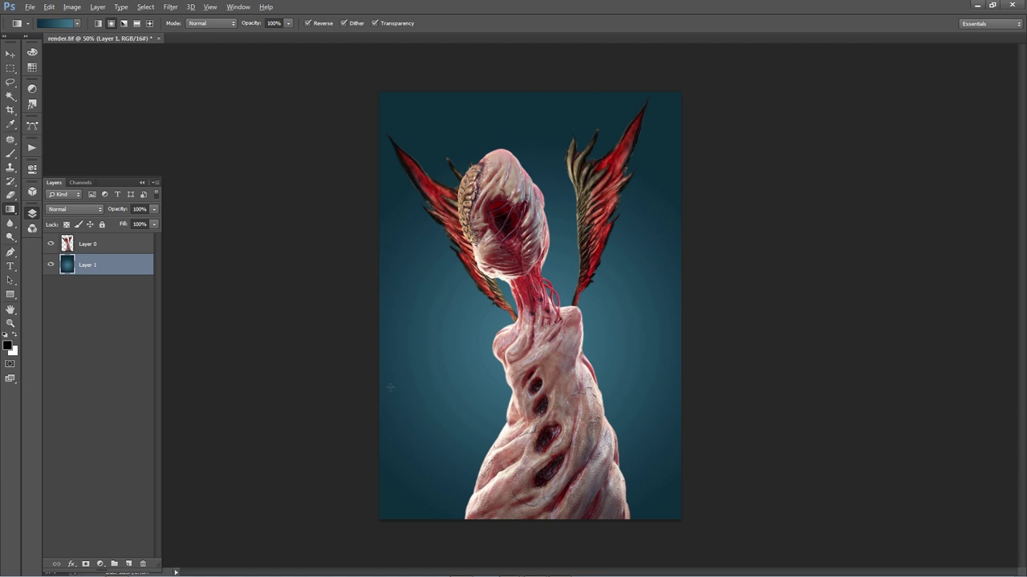
- Glance at the materials web page, then minimize Photoshop and open the desktop boke_pack folder
key("alt+Tab")
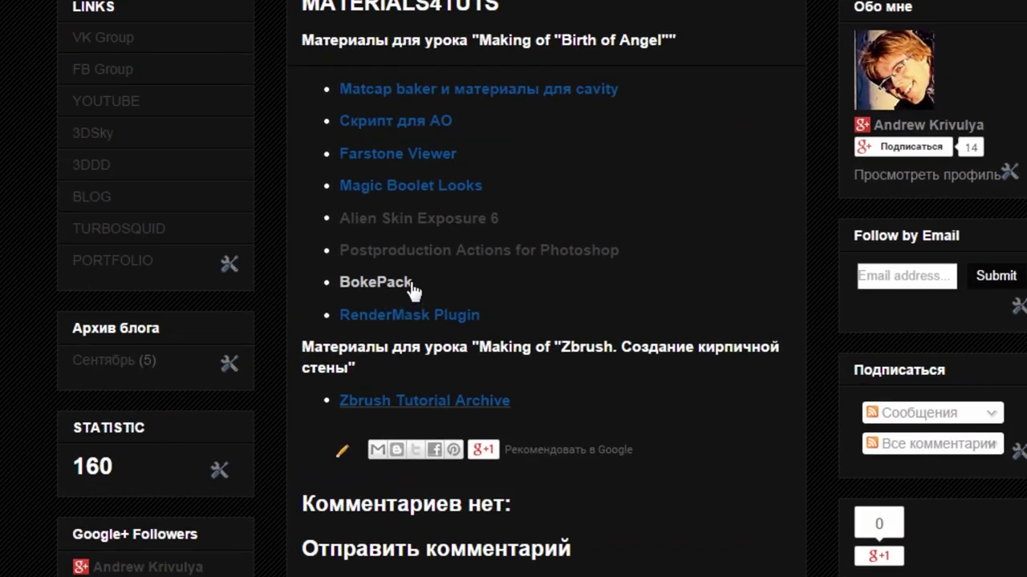
key("alt+Tab")
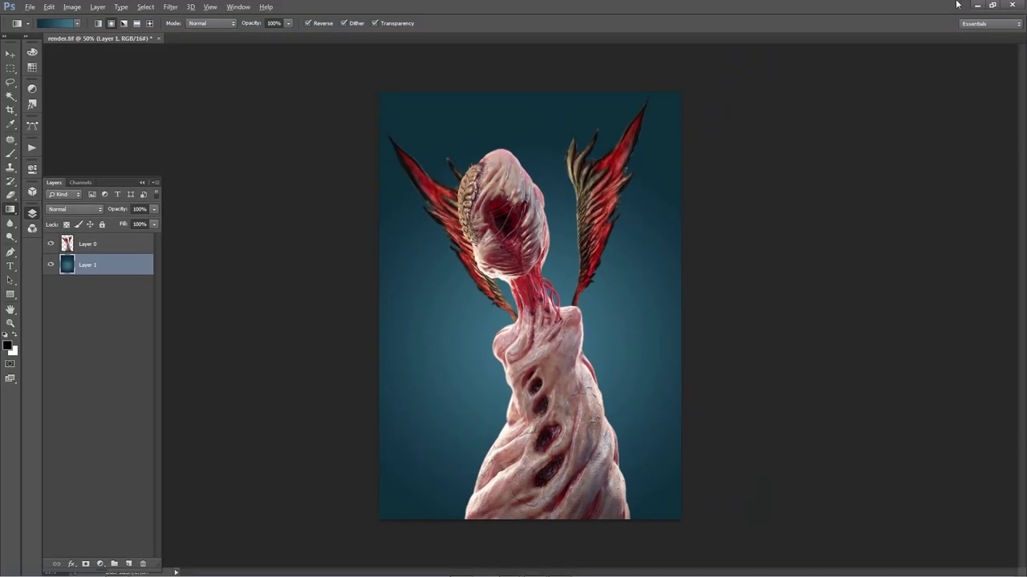
left_click(977, 5)
left_click(978, 5)
double_click(20, 413)
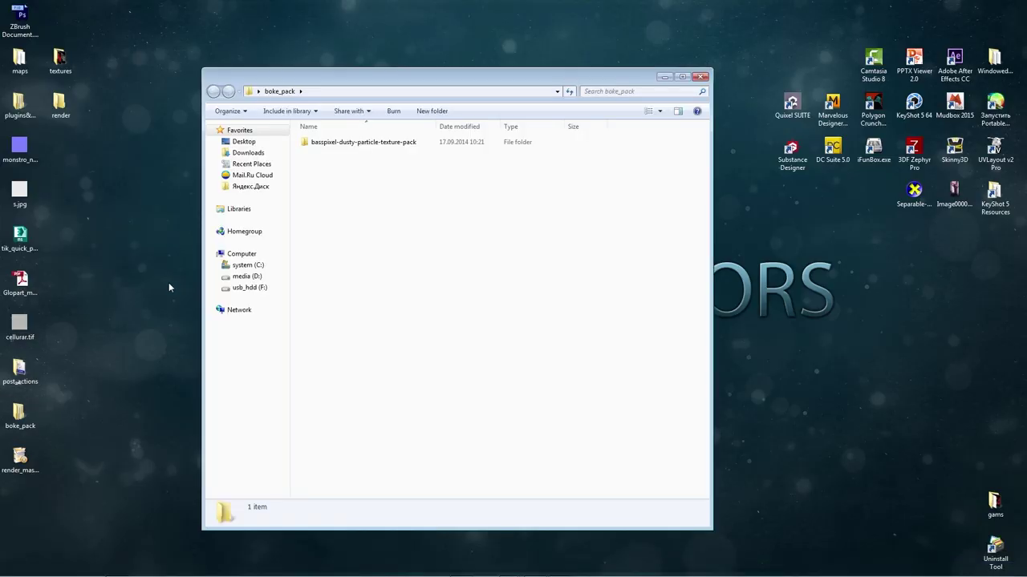
- Open the basspixel-dusty-particle-texture-pack folder full screen and read its included source text file
double_click(345, 144)
key("super+Up")
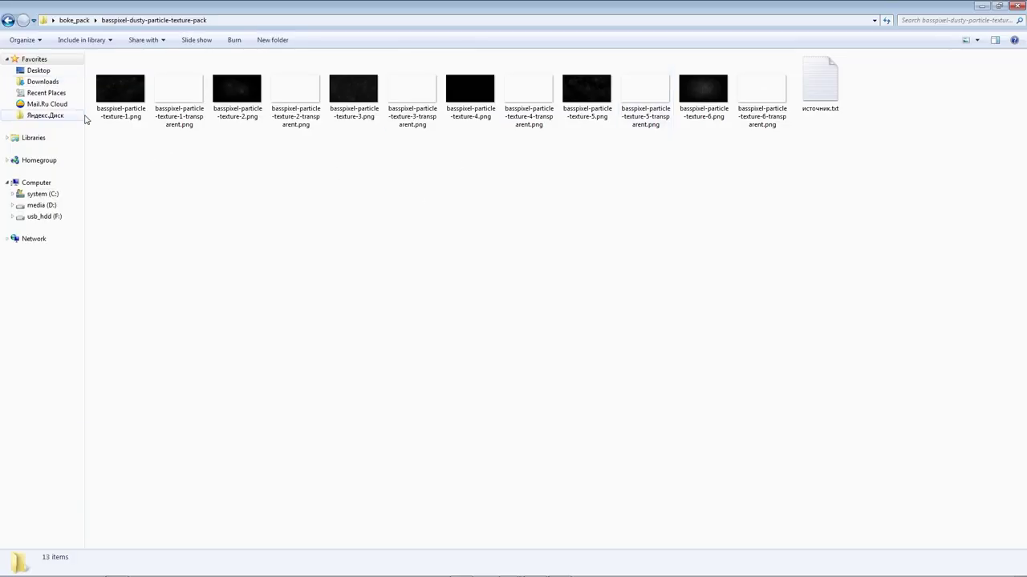
double_click(820, 112)
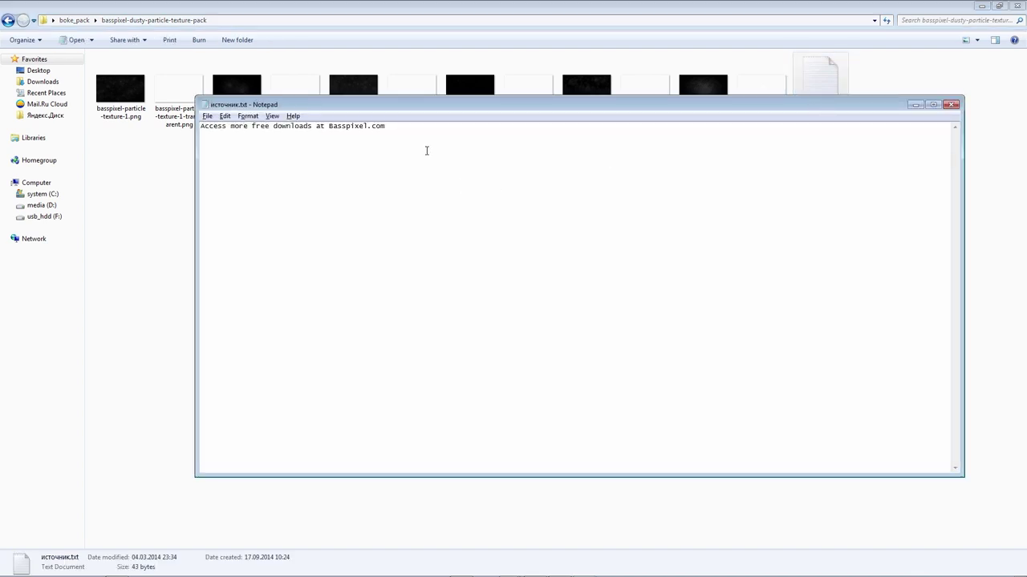
left_click(952, 104)
- Preview particle texture-1, then drag the transparent texture-1 PNG over to Photoshop
left_click(120, 94)
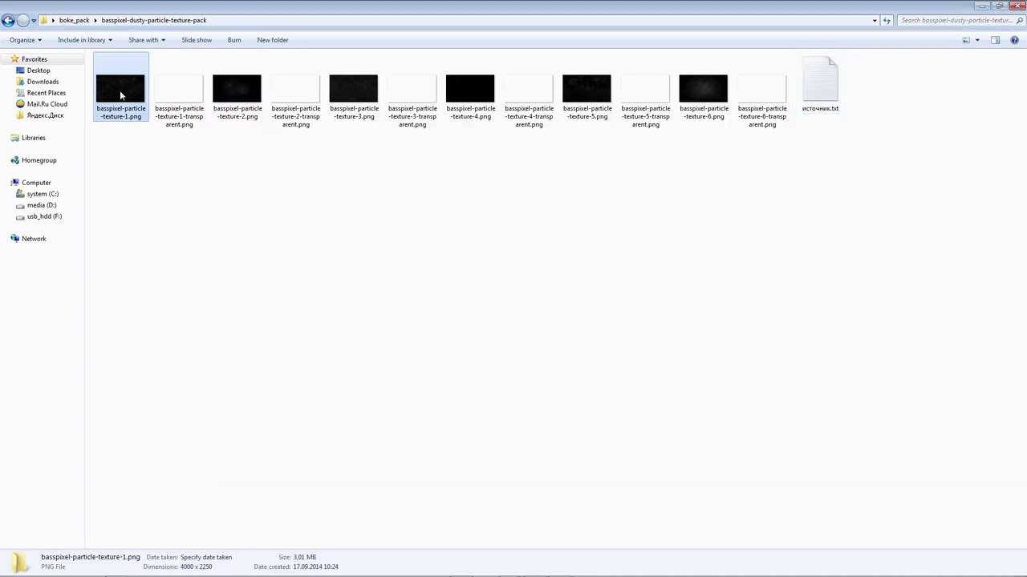
double_click(120, 93)
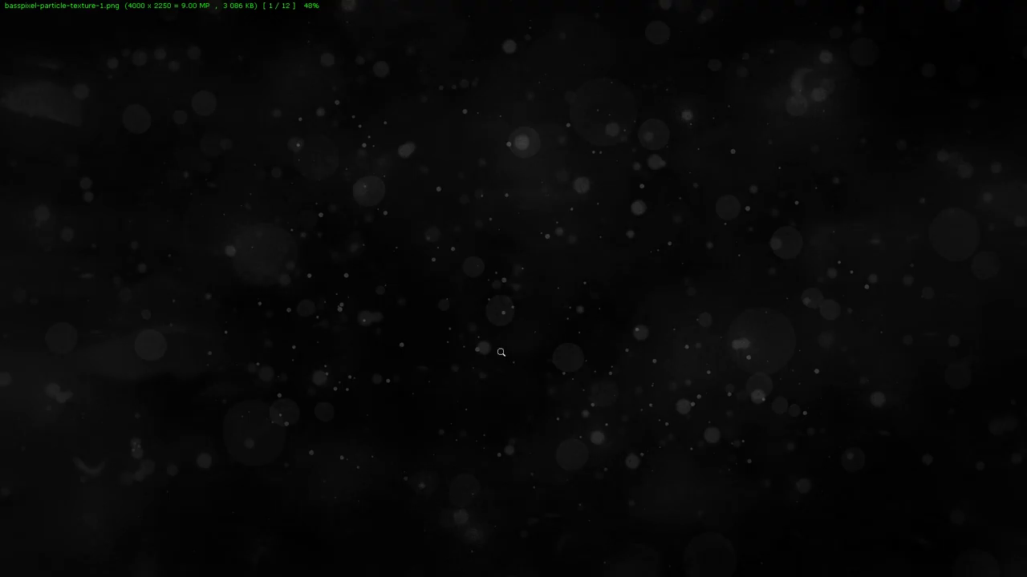
key("Escape")
left_click_drag(179, 94, 453, 325)
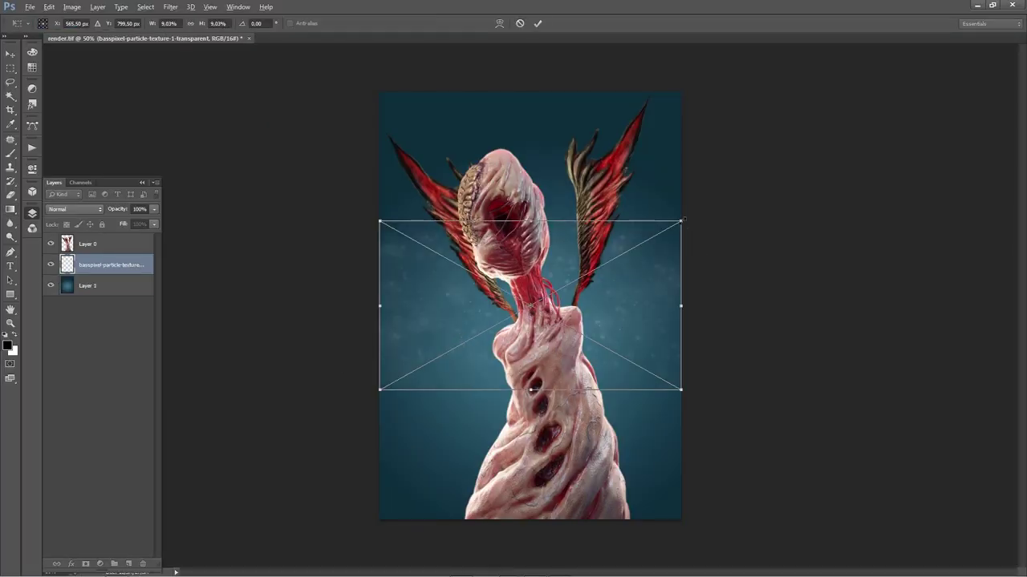
- Scale the placed particle texture to about 22% and give it a white layer mask
left_click_drag(690, 219, 913, 104)
key("Return")
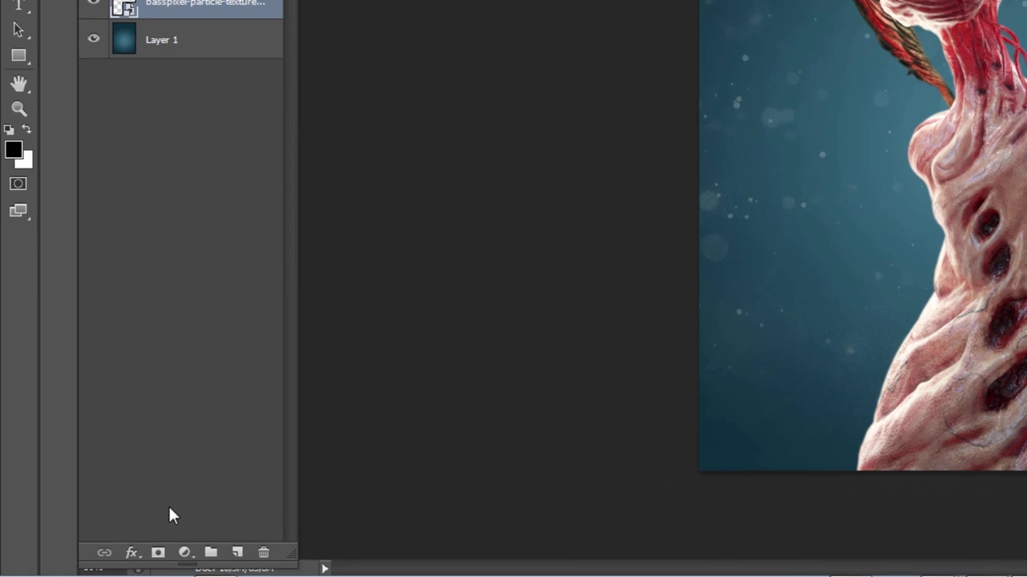
left_click(213, 545)
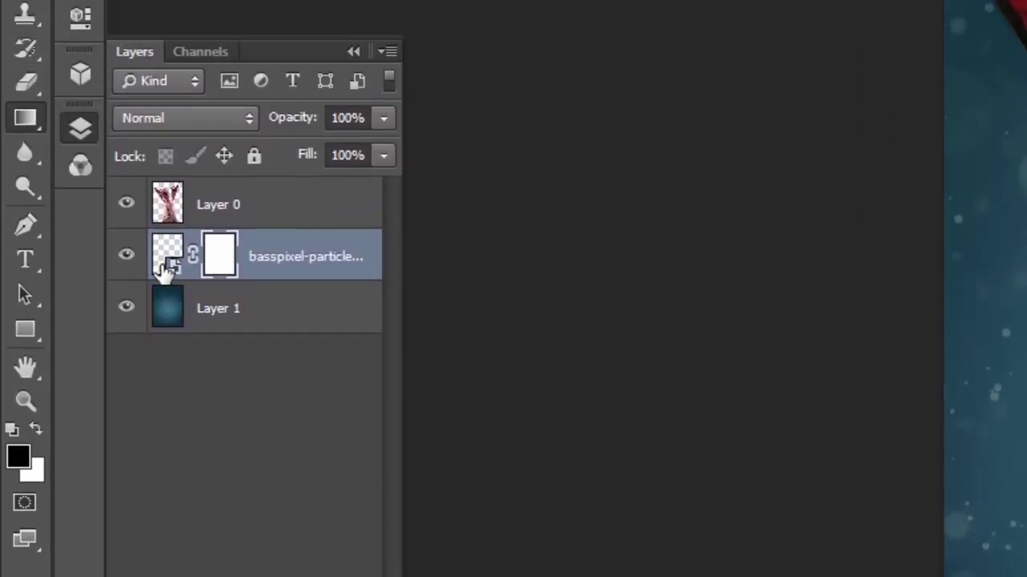
left_click(166, 267)
- Duplicate the particle layer, hide the copy, and fade the lower layer's mask with a gradient
key("ctrl+j")
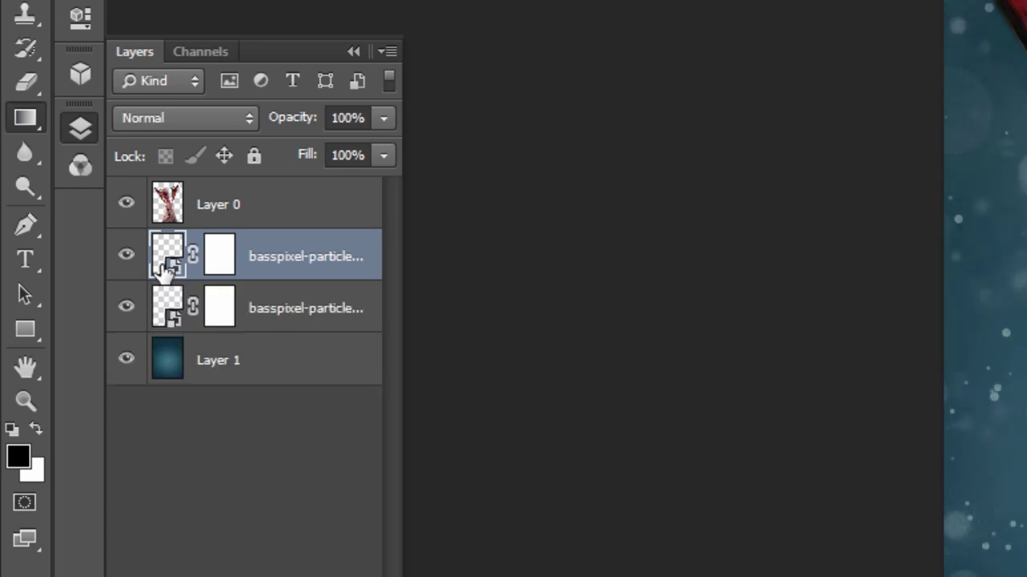
left_click(94, 259)
left_click(99, 288)
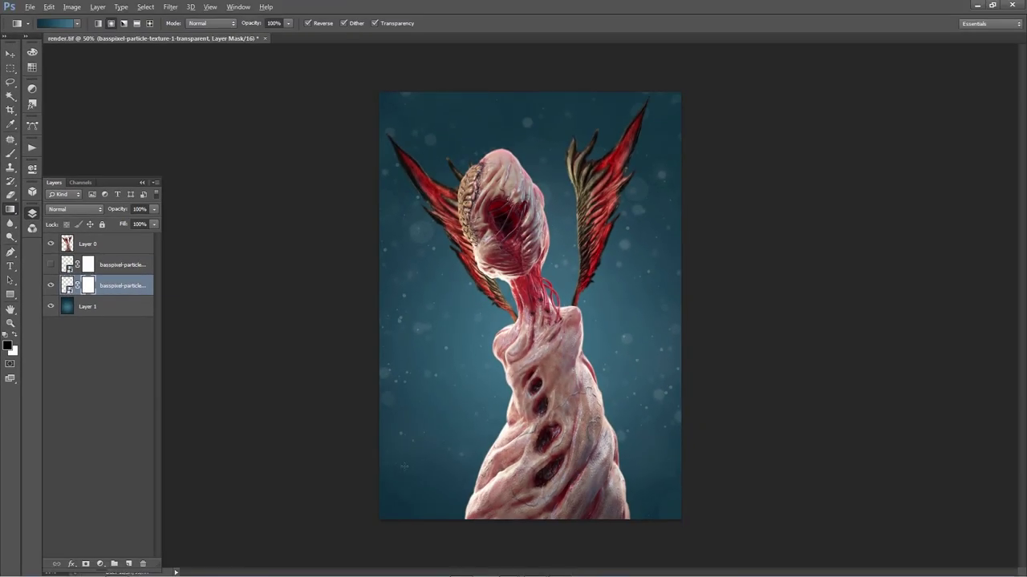
left_click_drag(528, 327, 746, 549)
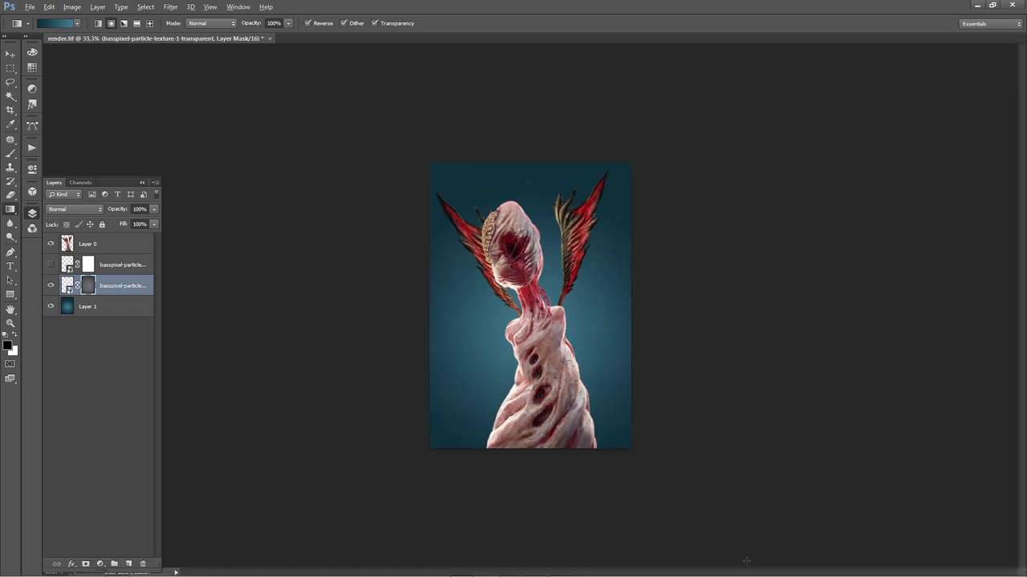
left_click(66, 265)
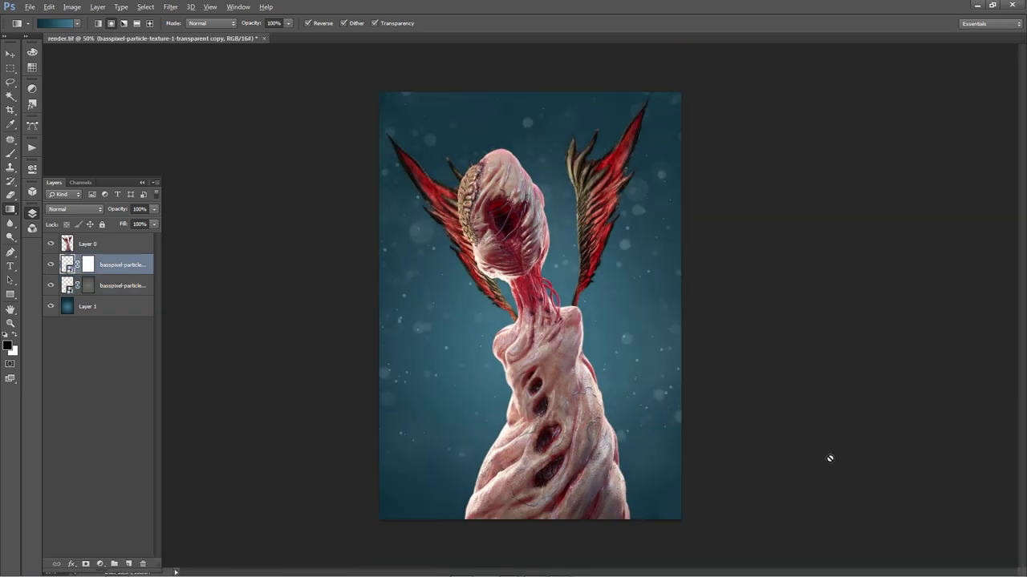
left_click(171, 7)
- Gaussian-blur the upper particle layer and lower its fill to 65%
left_click(120, 193)
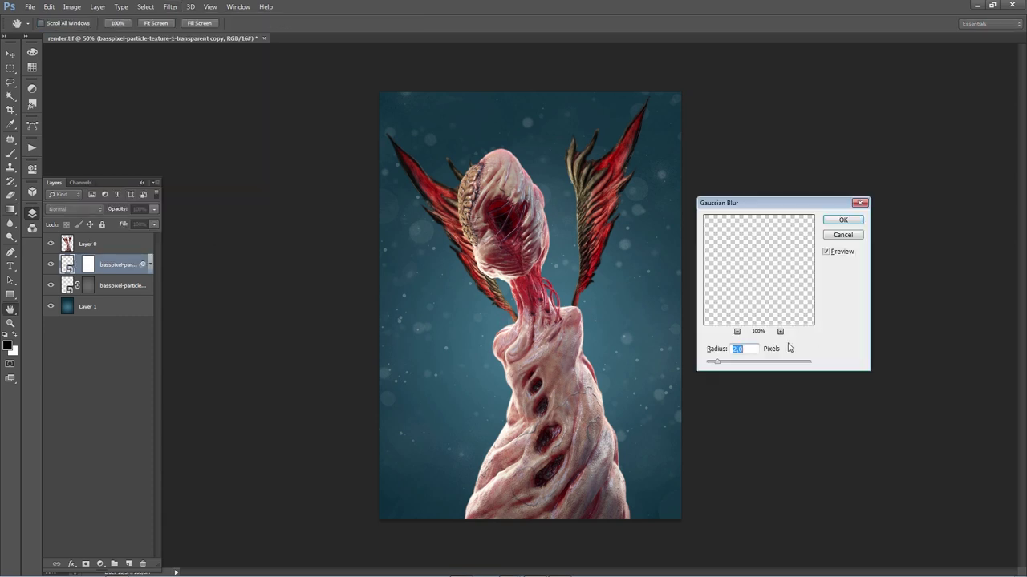
left_click(843, 221)
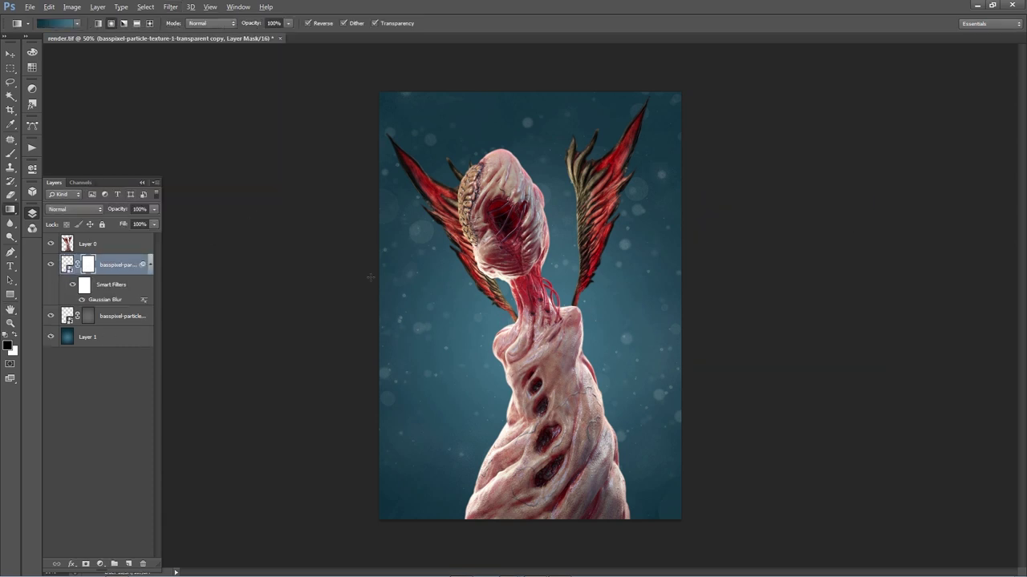
key("b")
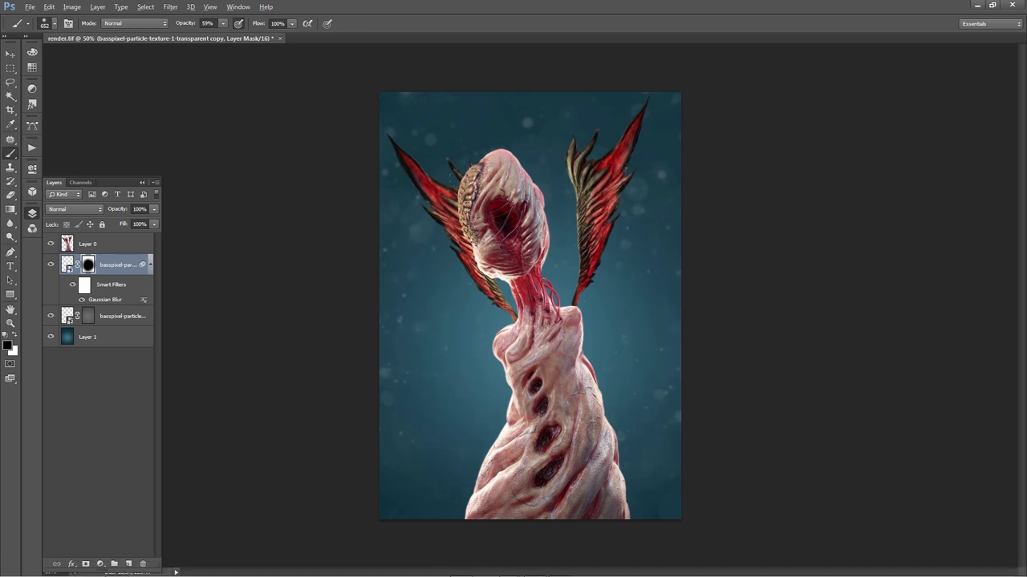
left_click(92, 320)
left_click(89, 268)
left_click_drag(154, 224, 133, 236)
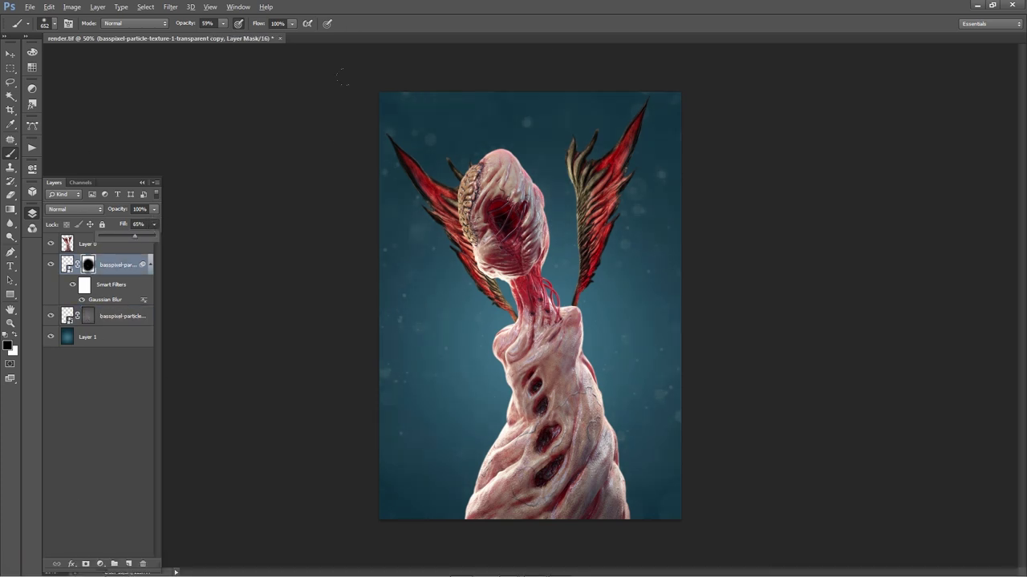
left_click(420, 296)
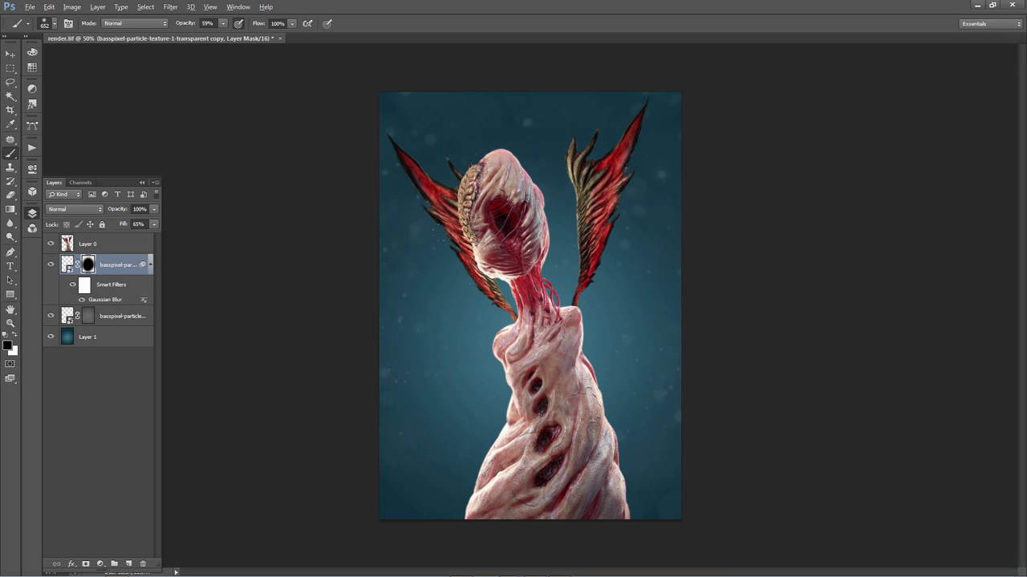
- Apply Levels to the lower particle layer's mask with black point 33 and white point 164
left_click(88, 316)
key("ctrl+l")
left_click_drag(762, 441, 780, 441)
left_click_drag(898, 441, 851, 442)
key("Return")
left_click(88, 316)
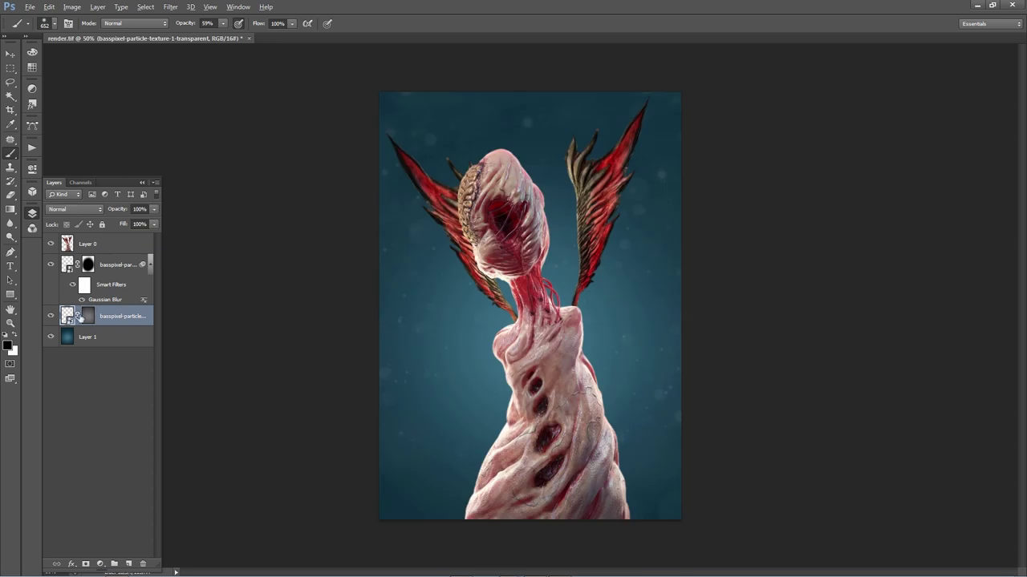
left_click(64, 265)
left_click(88, 265)
left_click(89, 265)
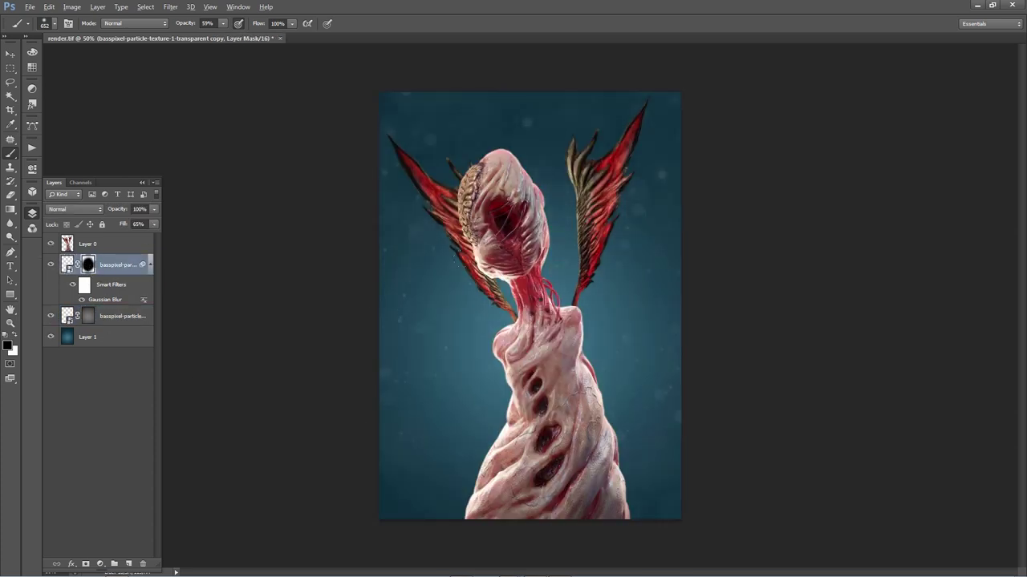
- Merge the lower particle layer and teal background layers into one
left_click(112, 336)
right_click(113, 332)
left_click(203, 225)
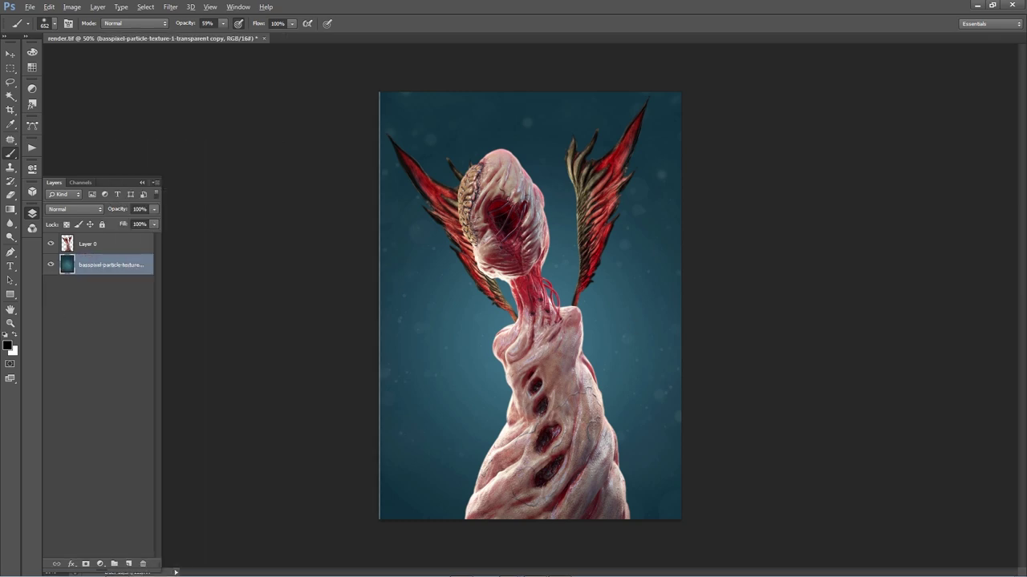
- Start saving the image as a copy in TIFF format
left_click(30, 7)
left_click(69, 153)
left_click(493, 316)
left_click(493, 412)
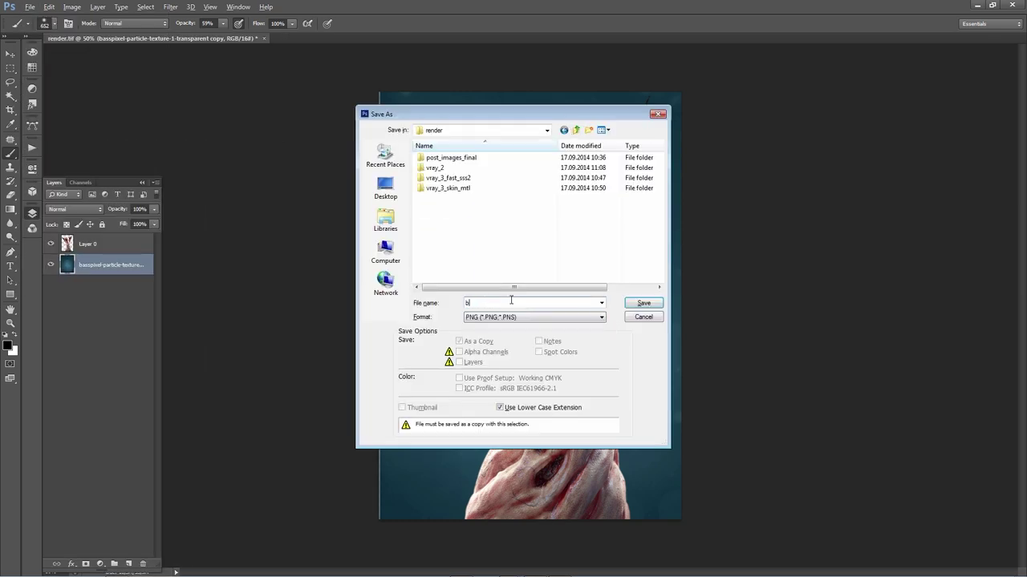
- Confirm the TIFF save of the composited creature image
left_click(647, 300)
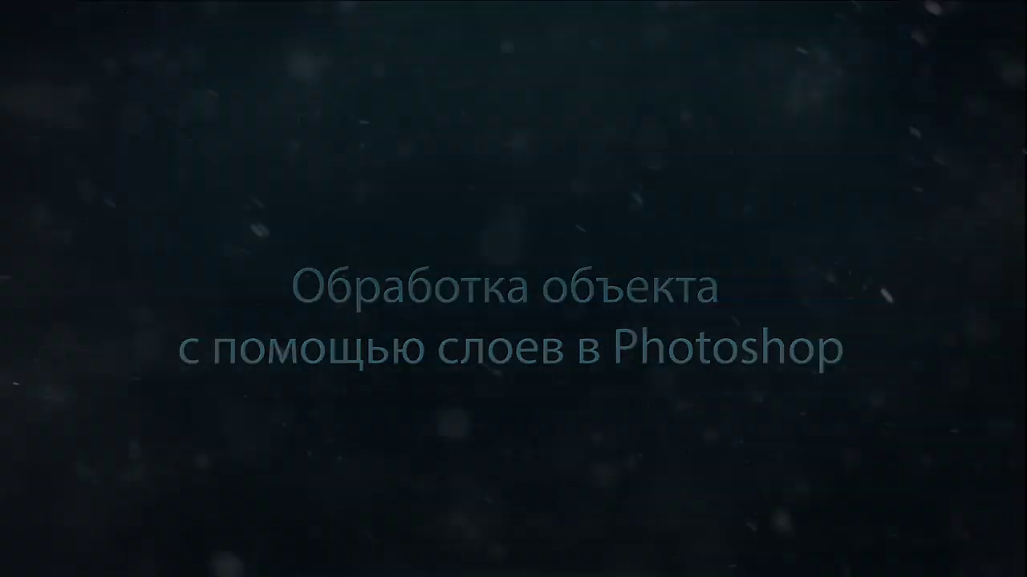
- Open several render pass images from the vray_2 folder
left_click(29, 7)
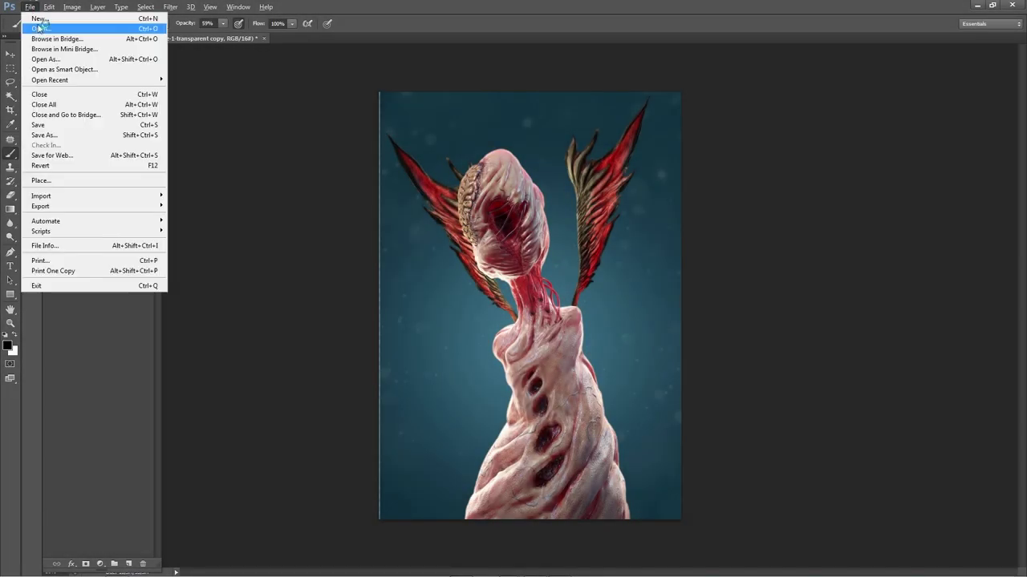
left_click(36, 29)
double_click(474, 182)
left_click_drag(417, 215, 582, 192)
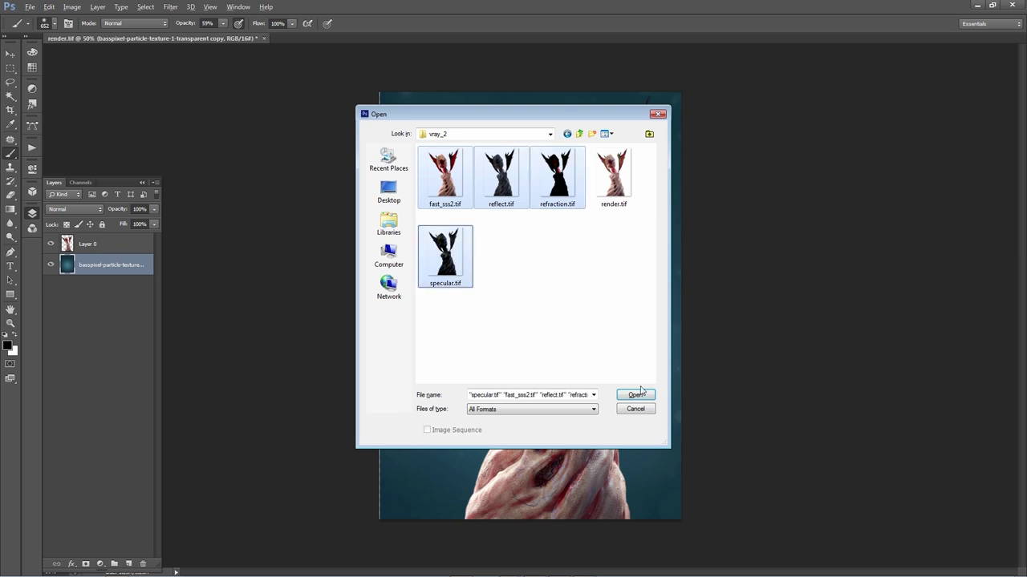
key("Return")
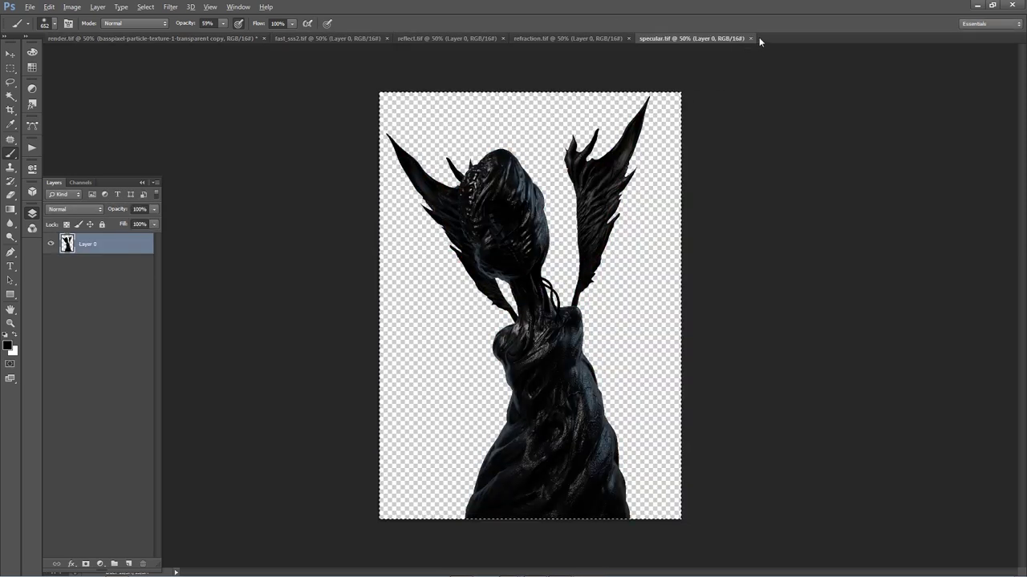
- Add the specular pass to render.tif as Layer 1, set to Screen at about 77% fill
left_click_drag(86, 244, 93, 253)
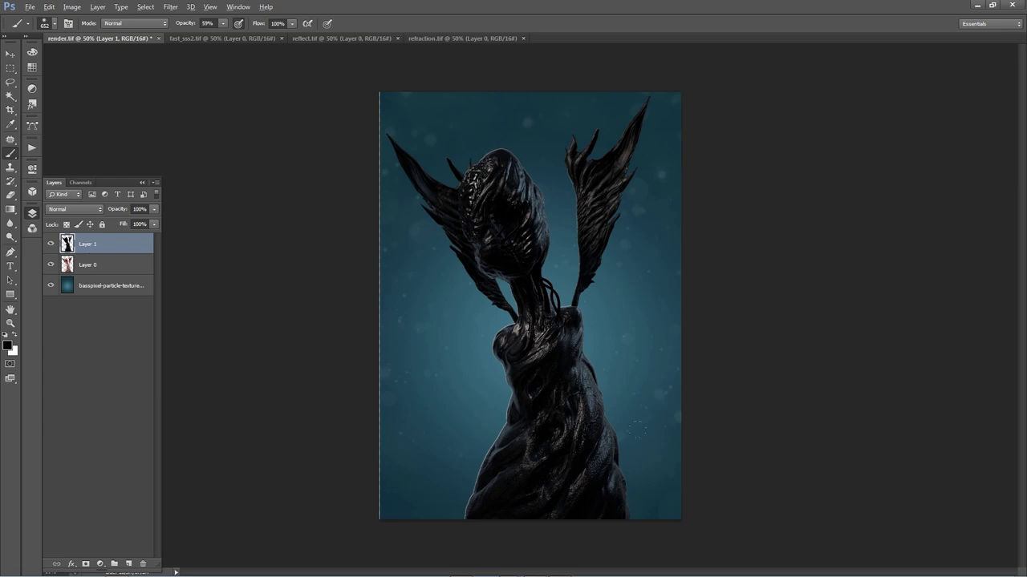
key("ctrl+1")
left_click(74, 208)
left_click(64, 314)
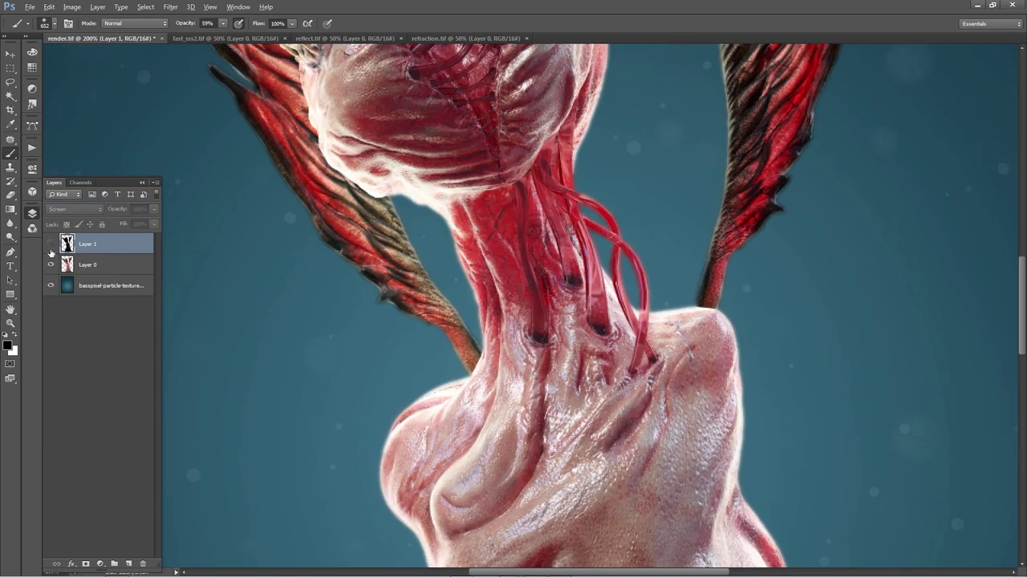
left_click_drag(481, 513, 472, 166)
scroll("up", 3)
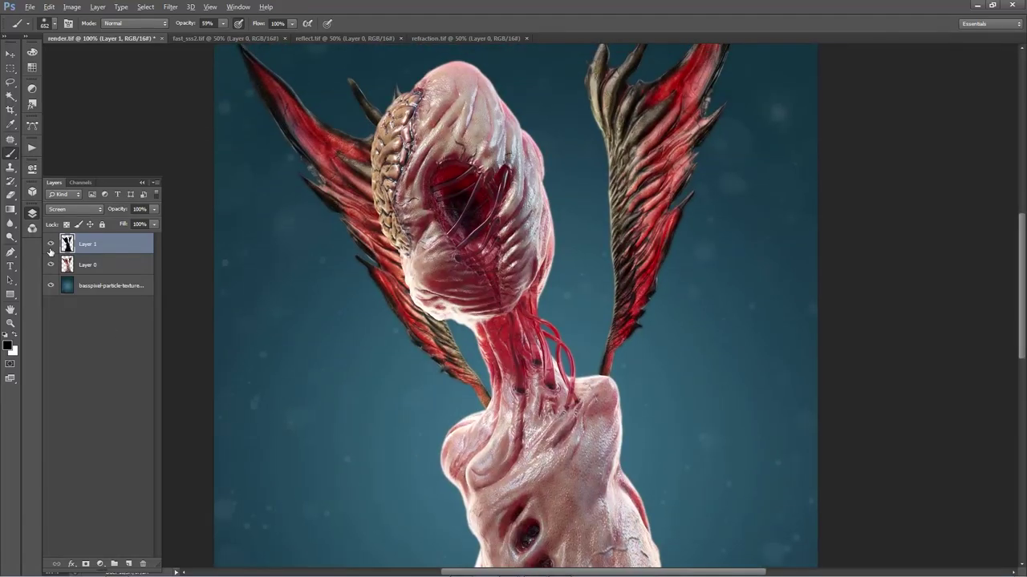
left_click_drag(154, 224, 146, 239)
scroll("up", 3)
key("ctrl+minus")
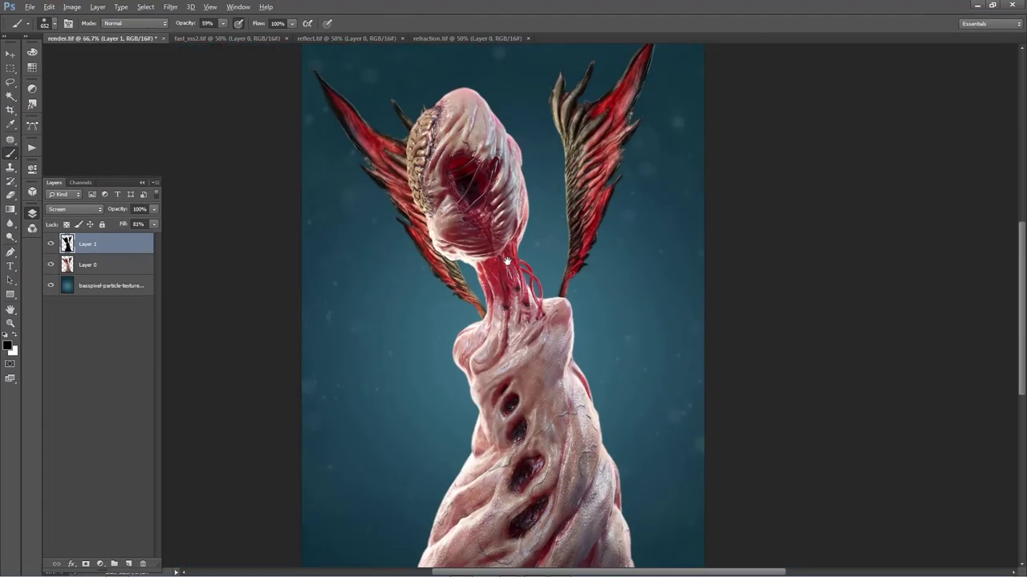
- Add the reflect pass as Layer 2 in Color Dodge at 21% fill
left_click(402, 38)
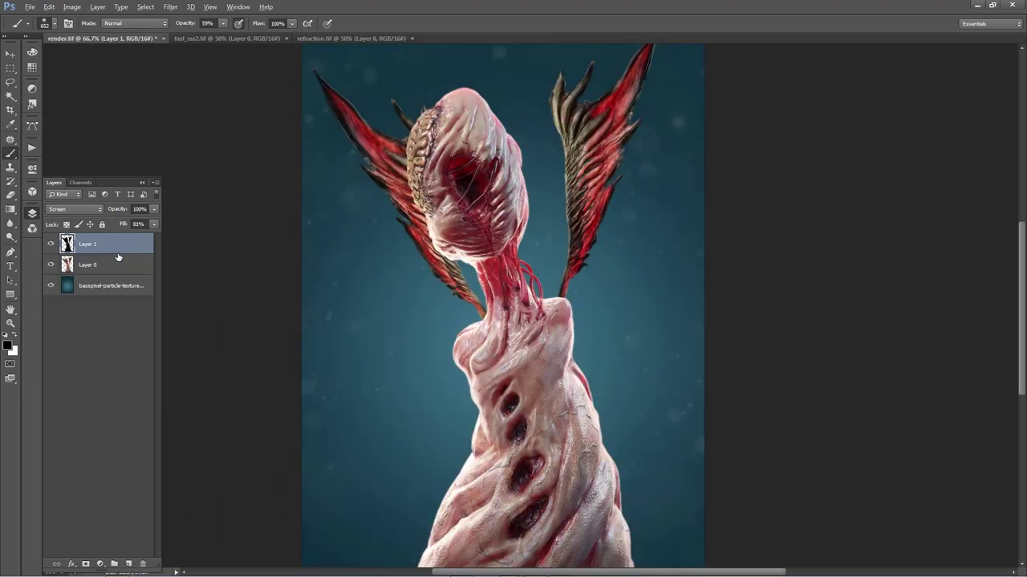
key("ctrl+shift+alt+e")
left_click(74, 209)
left_click(72, 312)
key("ctrl+plus")
scroll("down", 3)
left_click_drag(123, 224, 80, 223)
scroll("up", 3)
scroll("down", 3)
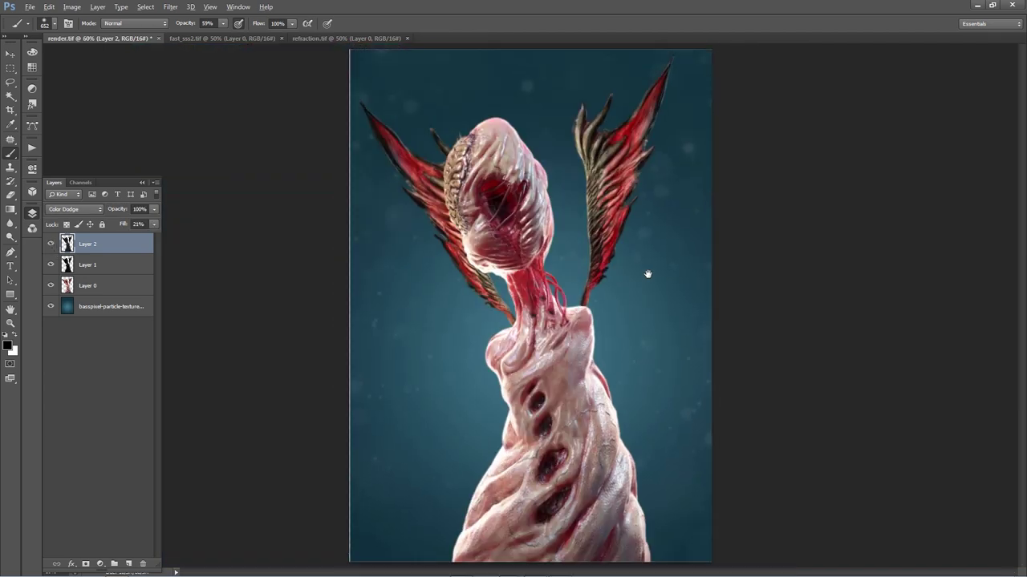
- Copy the refraction pass in as Layer 3, set to Screen at about 25% fill
left_click(301, 38)
key("ctrl+c")
key("ctrl+w")
key("ctrl+v")
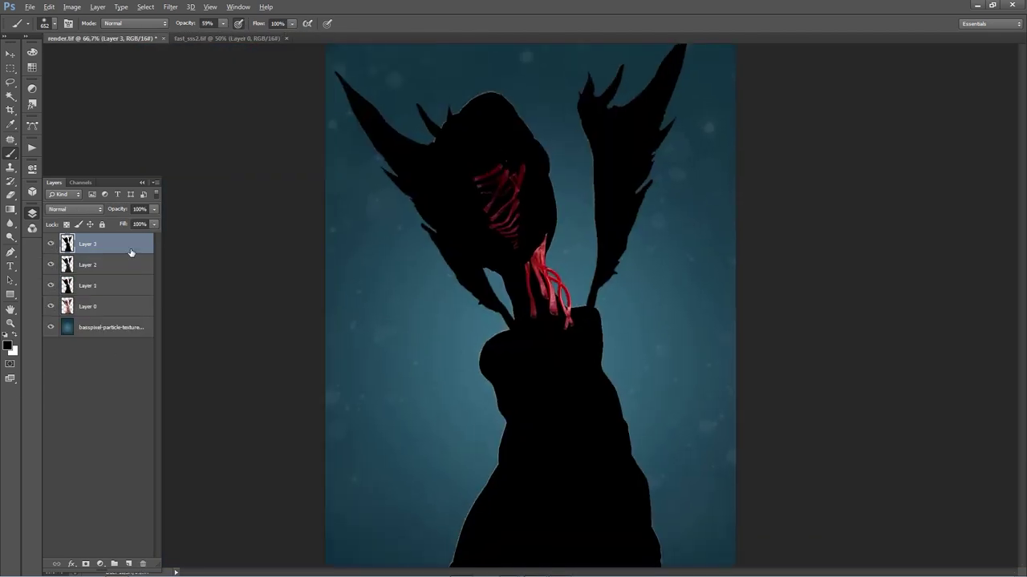
key("ctrl+plus")
left_click(74, 209)
left_click(53, 305)
left_click_drag(154, 223, 113, 239)
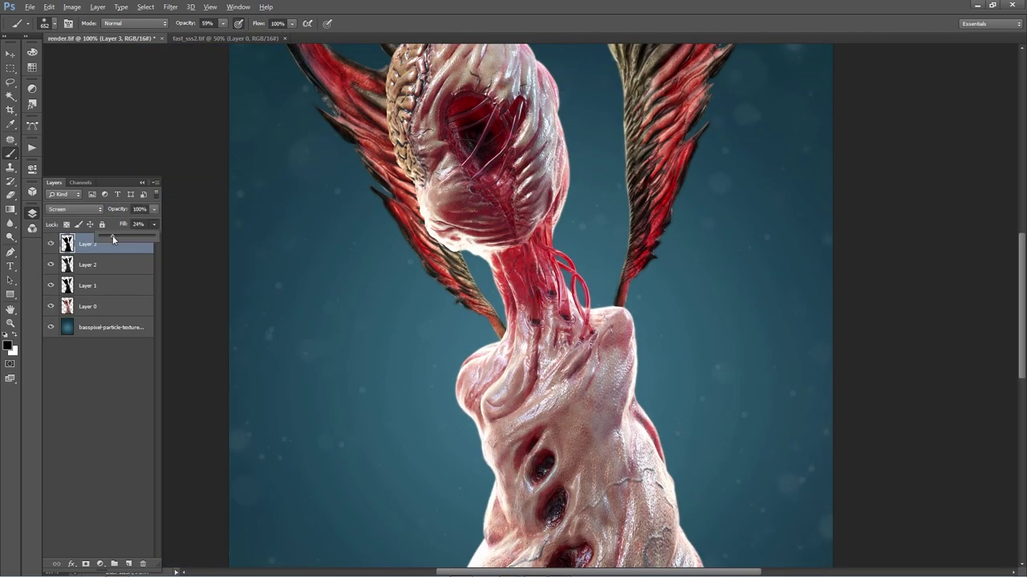
left_click(188, 39)
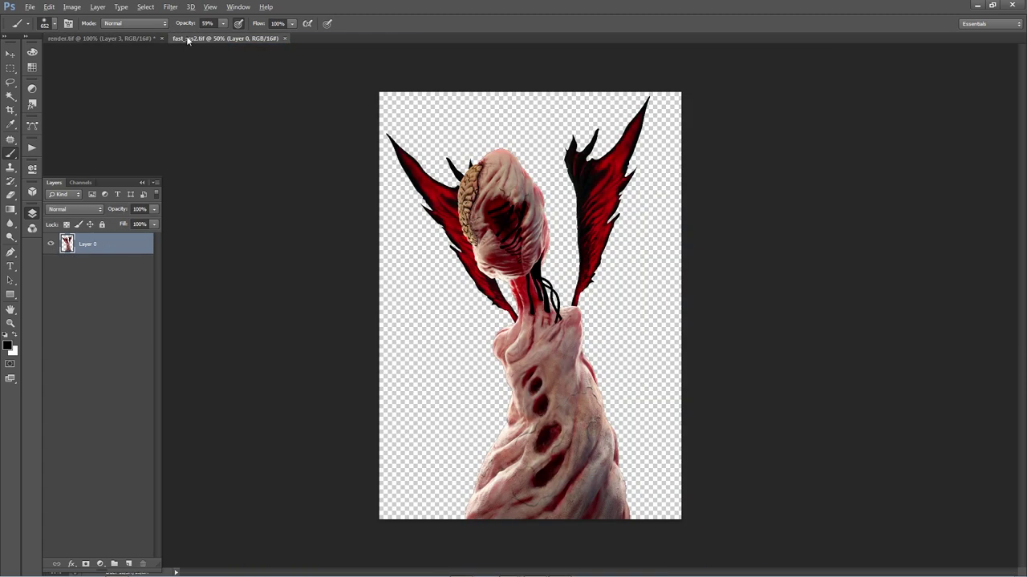
- Paste the fast_sss2 pass into render.tif as Layer 4, Screen blending at 20% fill
left_click(285, 37)
left_click_drag(506, 393, 483, 281)
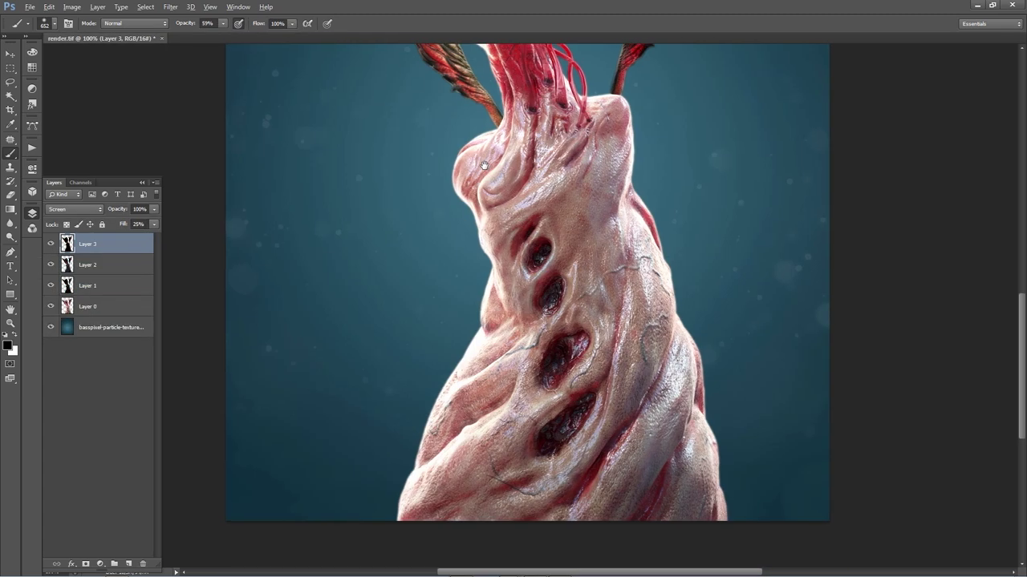
key("ctrl+v")
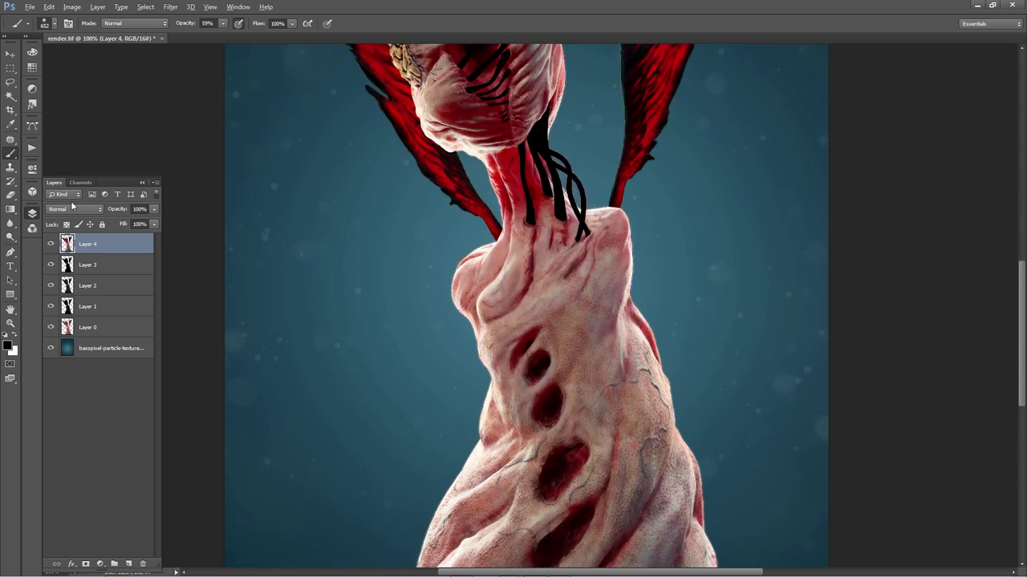
left_click(74, 208)
left_click(65, 303)
left_click_drag(483, 70, 477, 449)
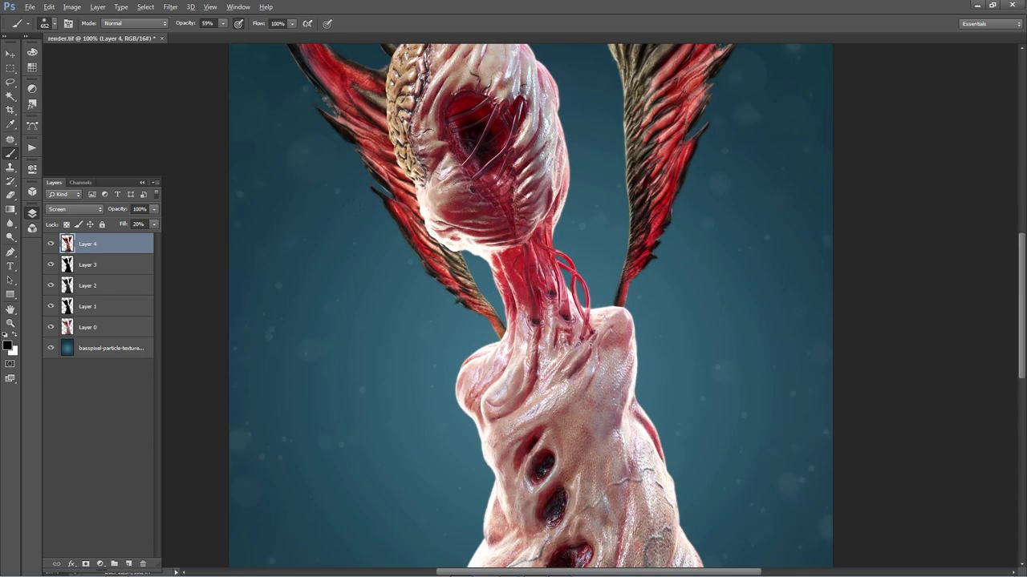
key("ctrl+minus")
- Select Layers 0 through 4 and merge them into a single layer
left_click(90, 329)
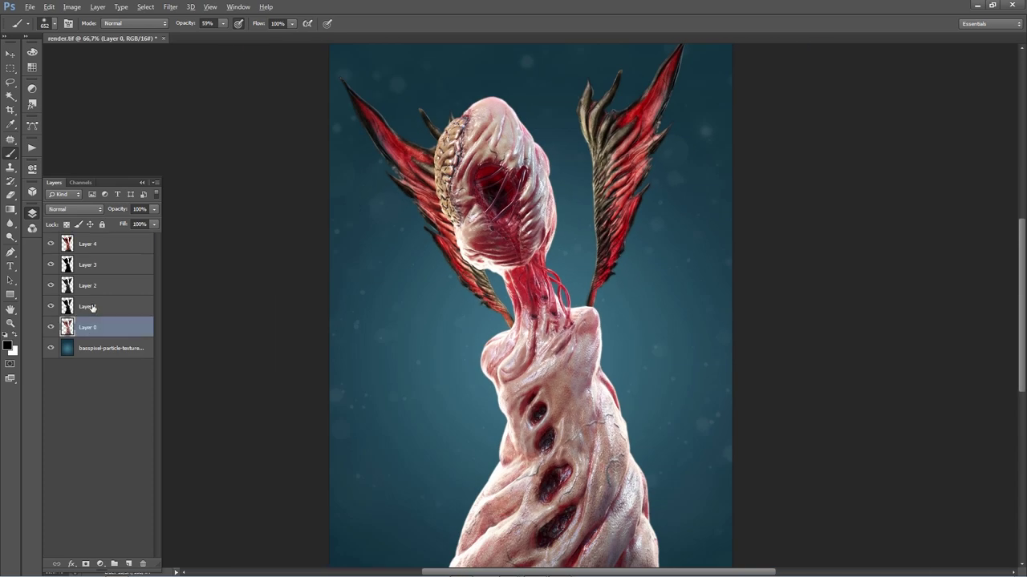
left_click(88, 306)
left_click(87, 286)
left_click(85, 265)
left_click(89, 246)
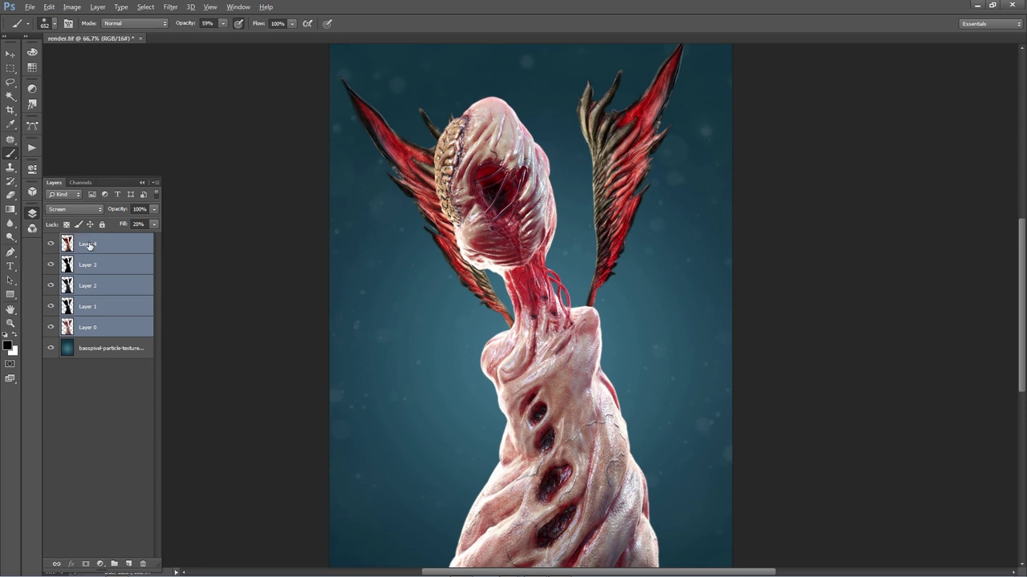
right_click(89, 247)
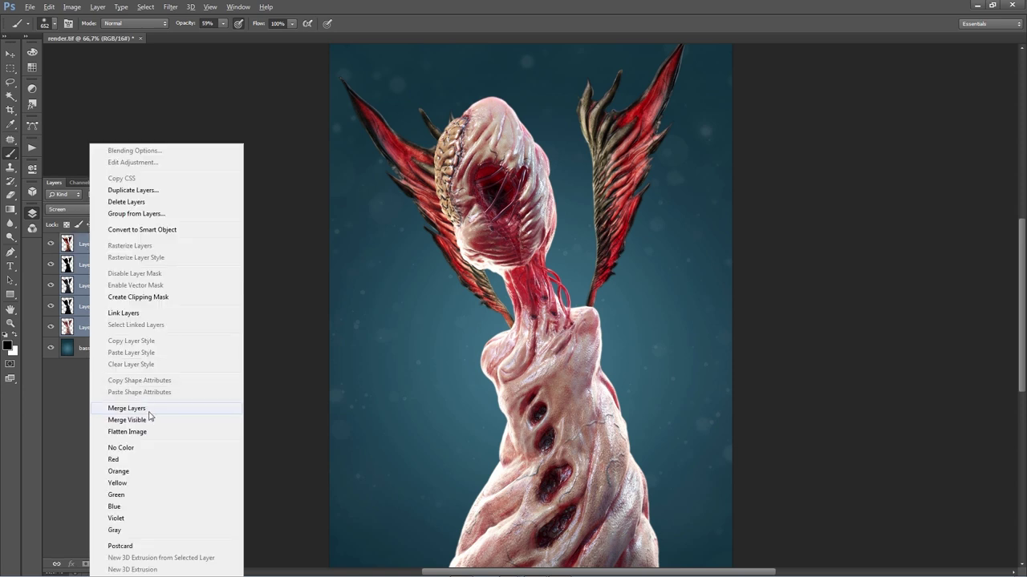
left_click(146, 410)
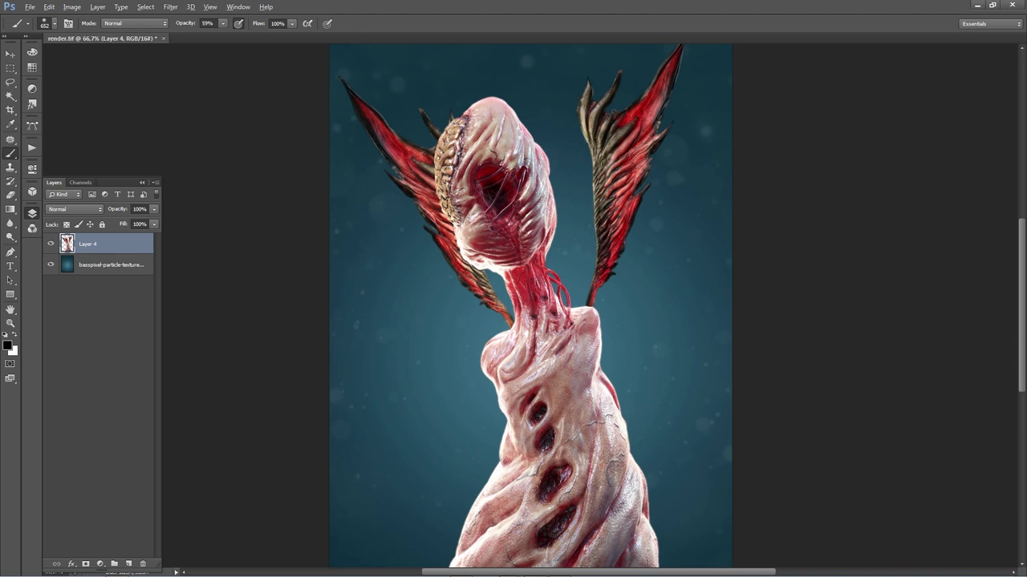
key("alt+Tab")
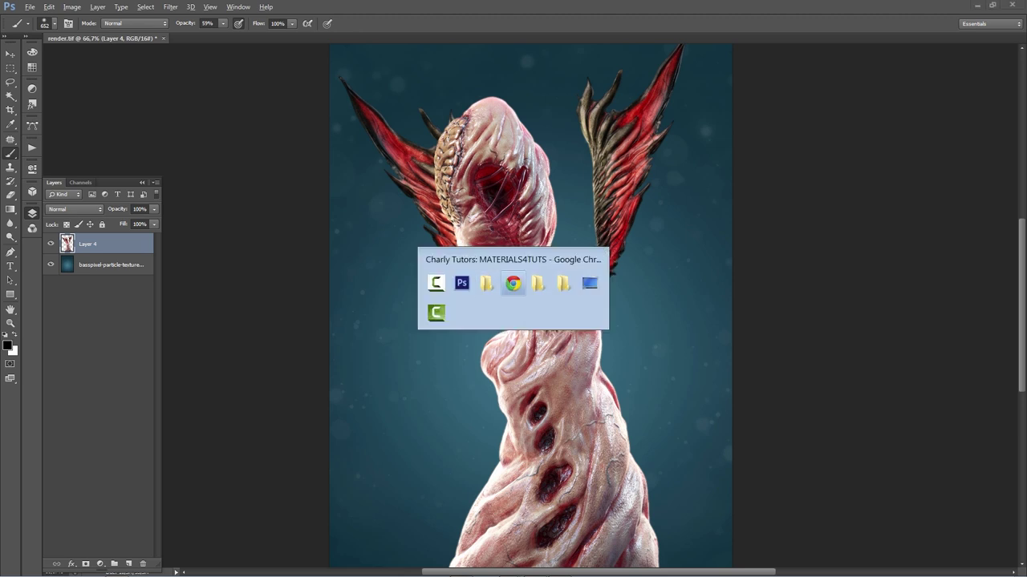
- Open the RenderMask script page, scroll to its download, and launch the render_mask installer
left_click(401, 367)
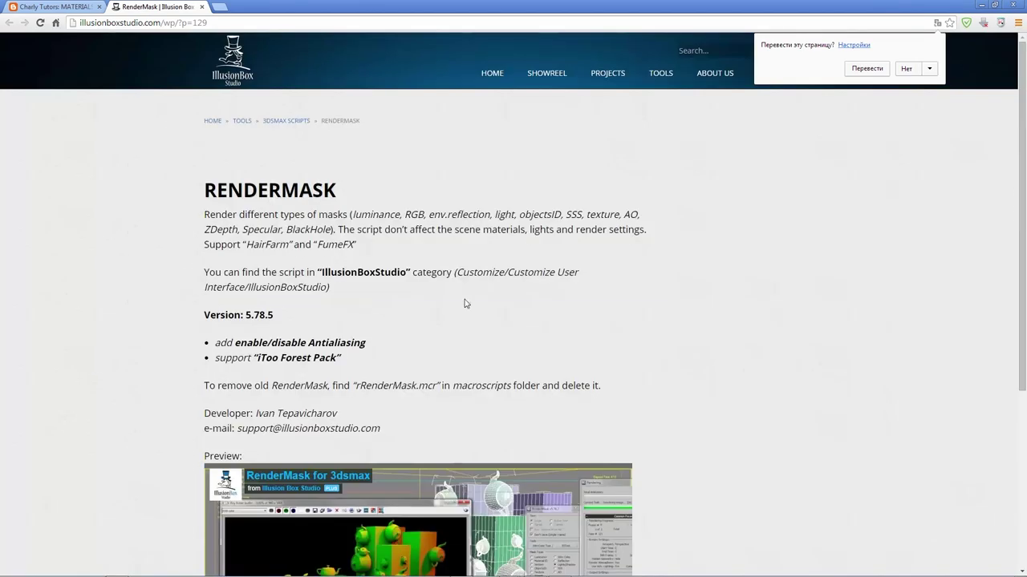
scroll("down", 3)
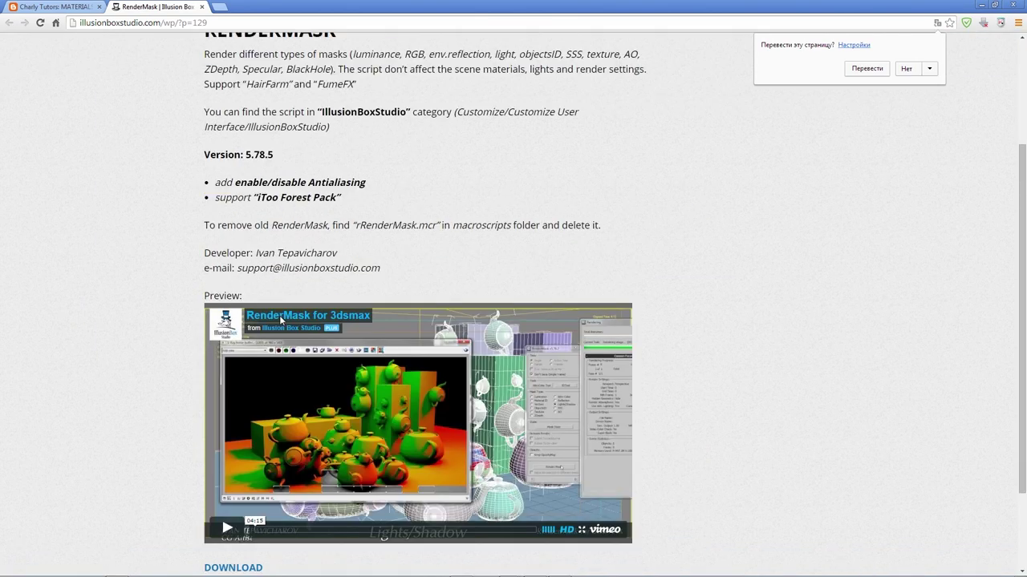
double_click(20, 462)
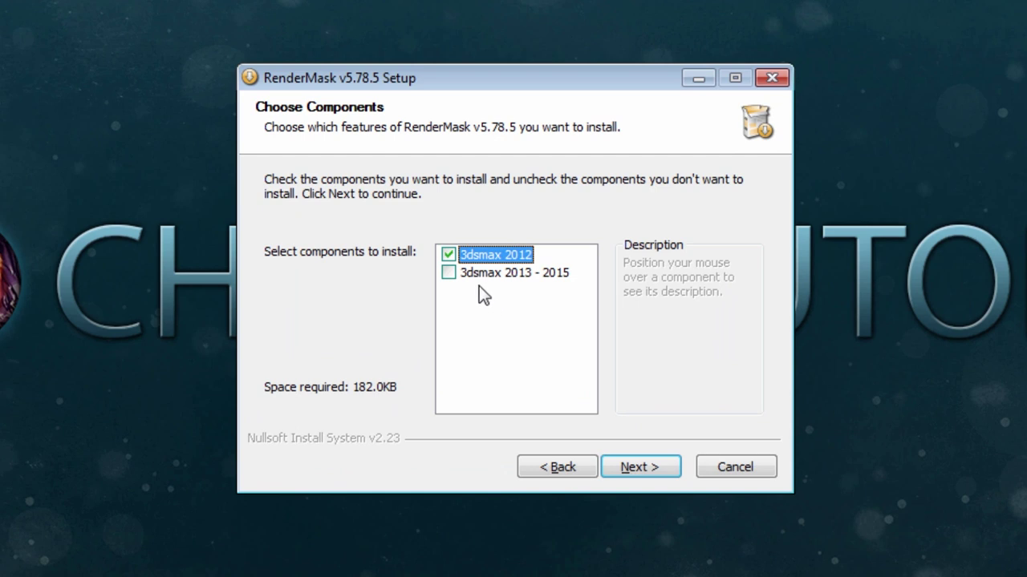
- Choose the 3dsmax 2013 - 2015 component instead of 2012, then finish and close the installer
left_click(449, 276)
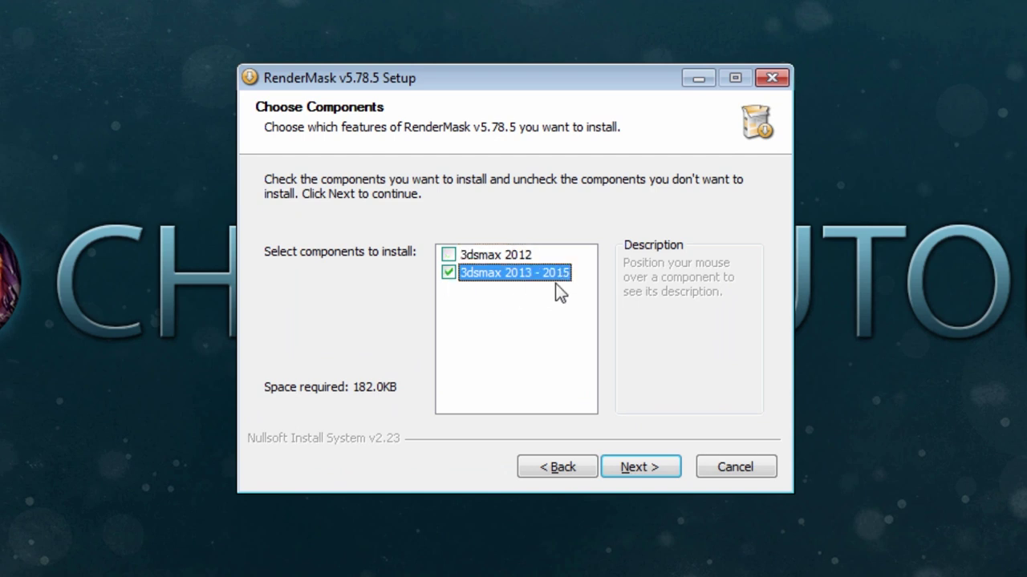
left_click(680, 468)
left_click(724, 478)
left_click(583, 369)
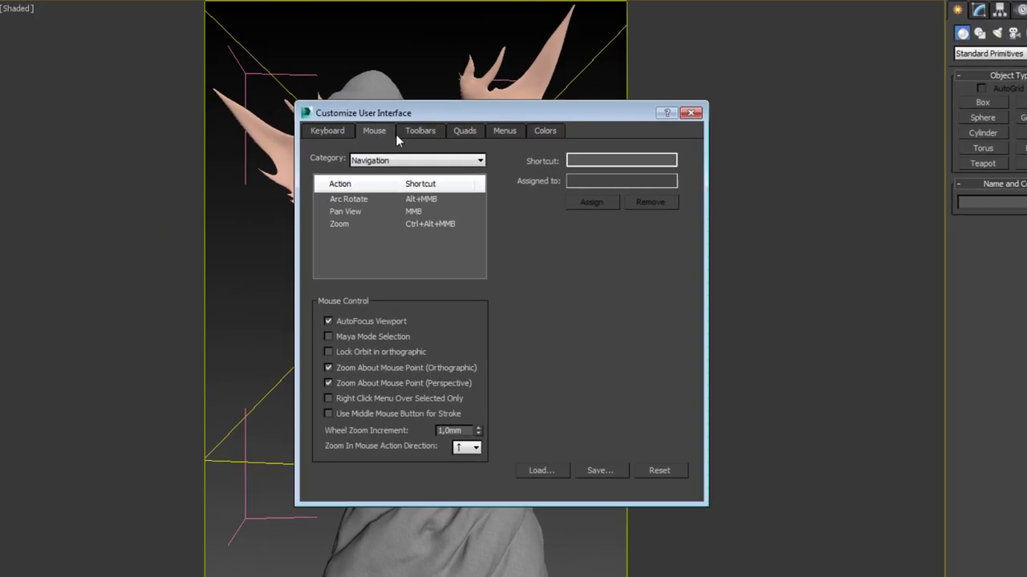
- Drag the RenderMask action from the IllusionBoxStudio category into a quad menu
left_click(382, 157)
scroll("down", 3)
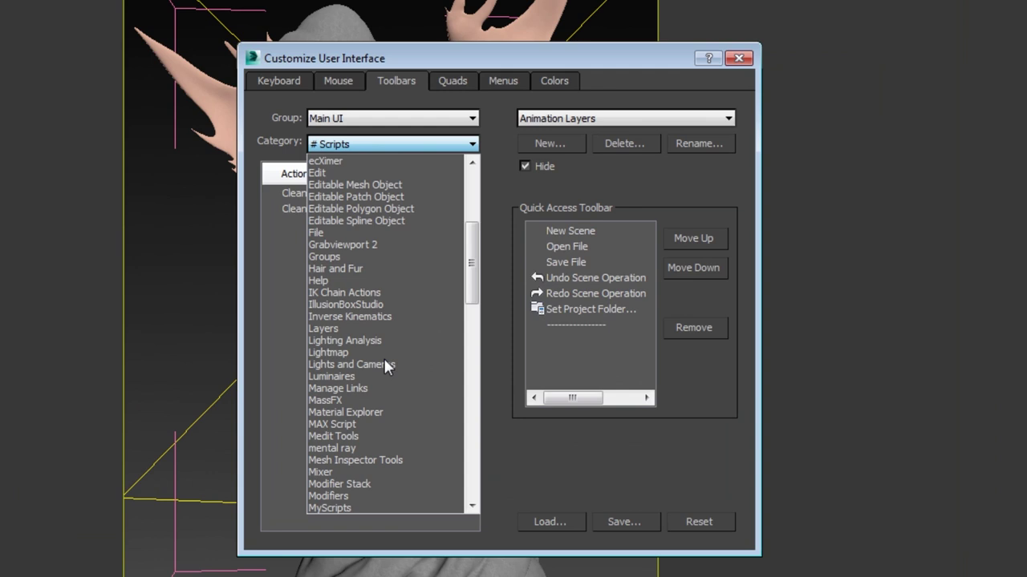
left_click(374, 305)
left_click_drag(327, 195, 355, 210)
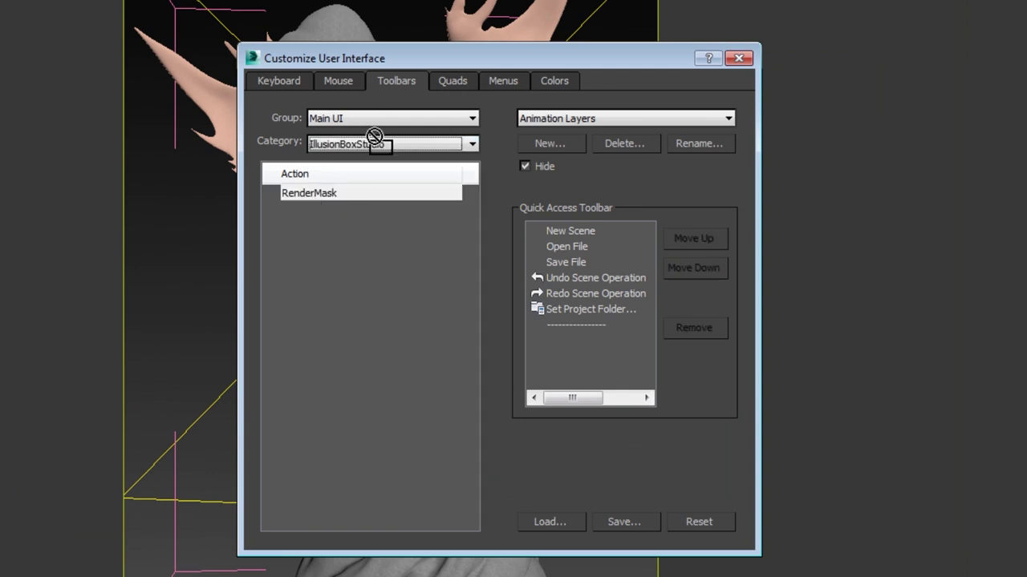
left_click(453, 80)
left_click(345, 144)
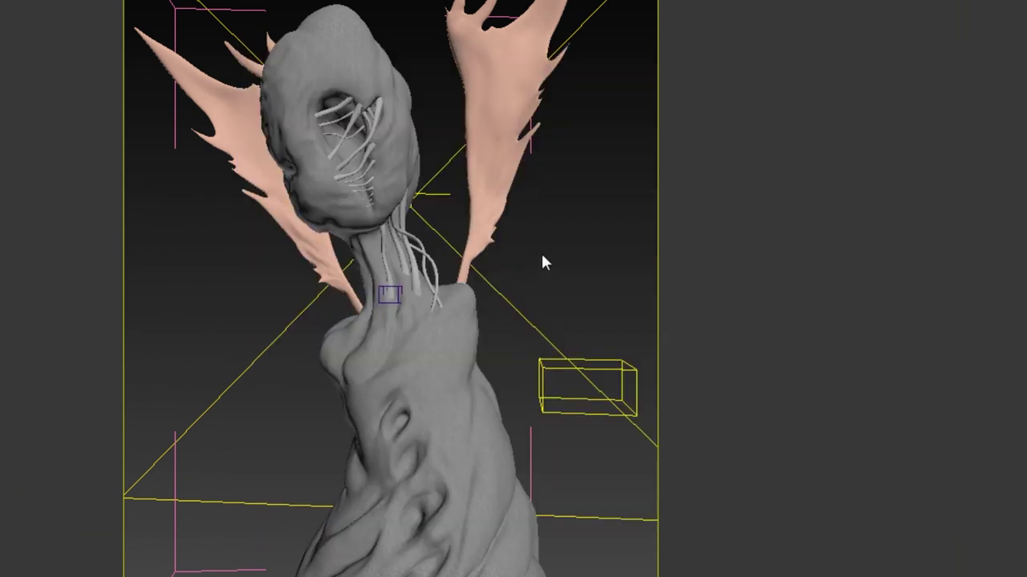
- Launch RenderMask from the viewport quad menu and set the mask type to ZDepth
right_click(534, 275)
right_click(521, 112)
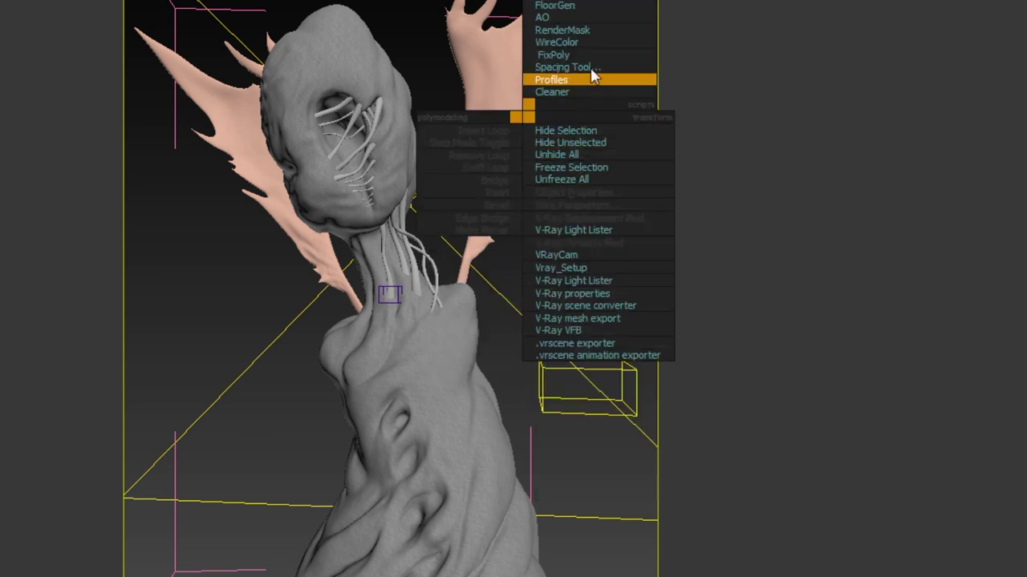
left_click(633, 30)
left_click(261, 268)
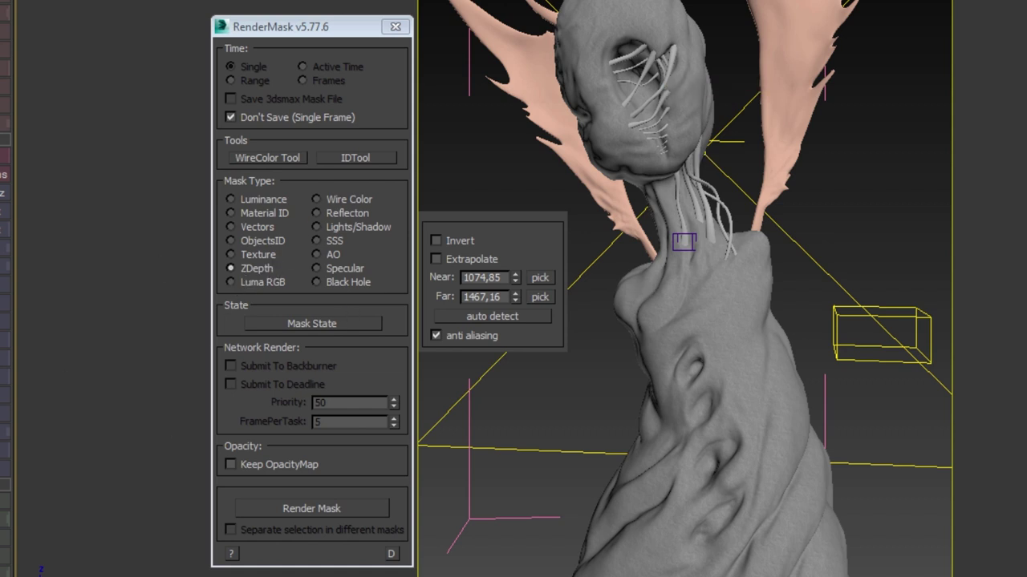
- Auto-detect the ZDepth near and far distances and enable Invert and Extrapolate
left_click(513, 316)
left_click(470, 243)
left_click(473, 258)
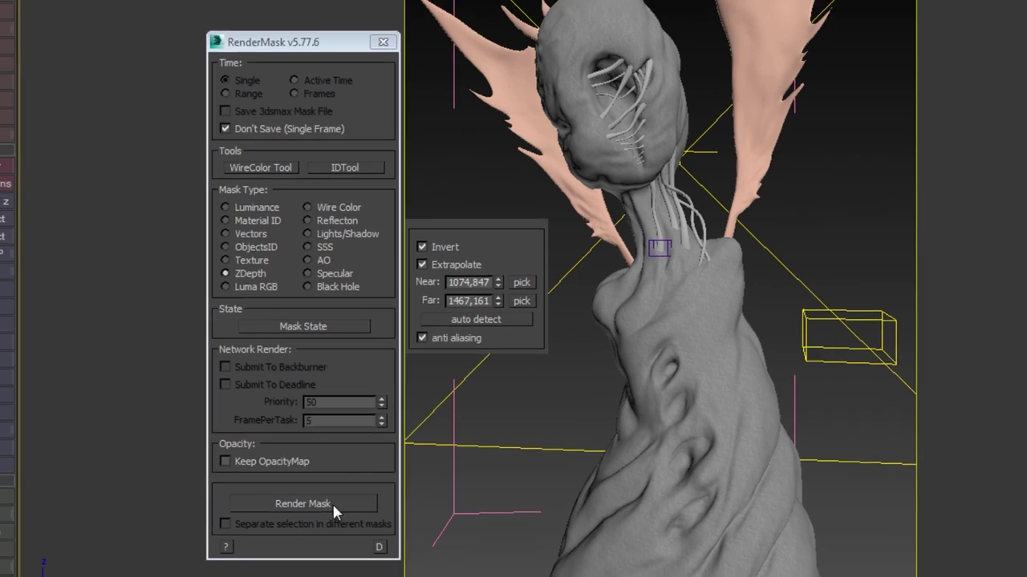
- Render the ZDepth mask and save the frame buffer image as zdepth
left_click(224, 459)
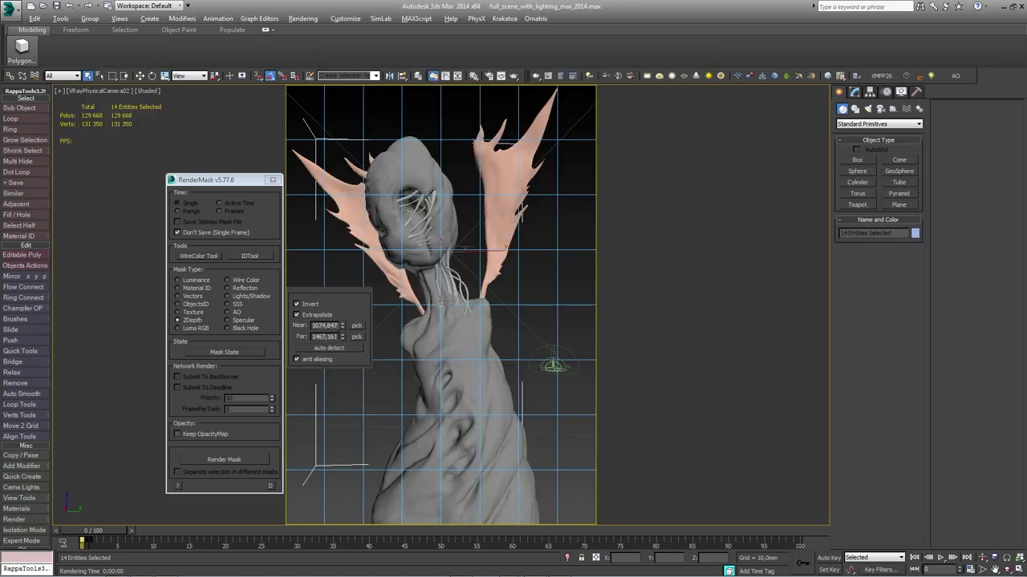
type("1700")
left_click(223, 459)
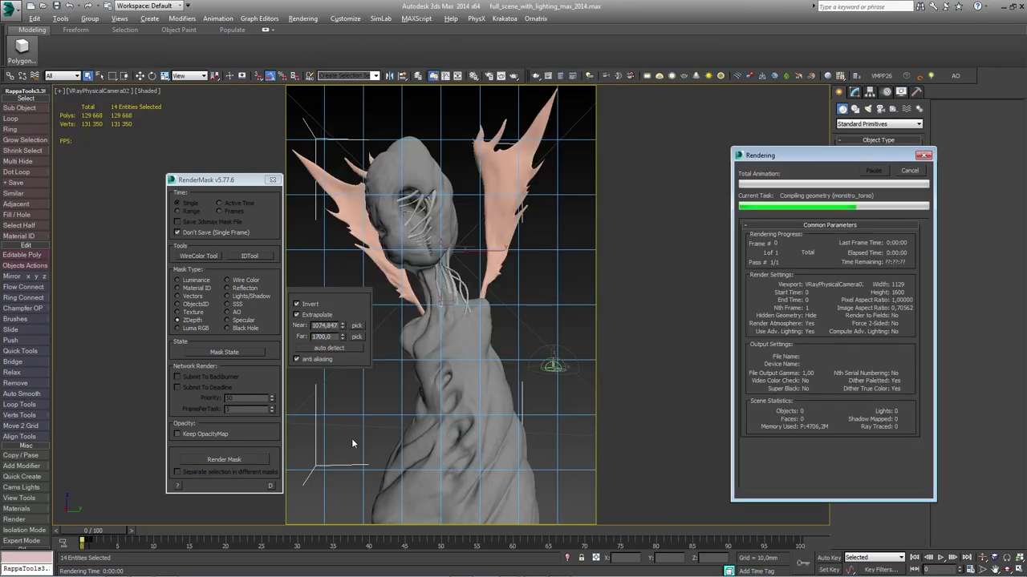
scroll("down", 3)
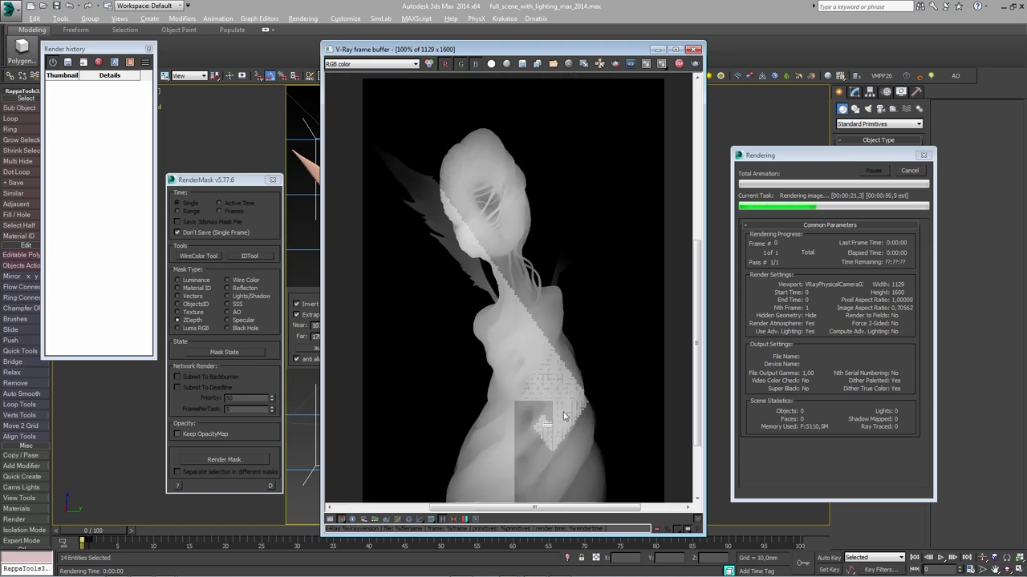
scroll("up", 3)
scroll("down", 3)
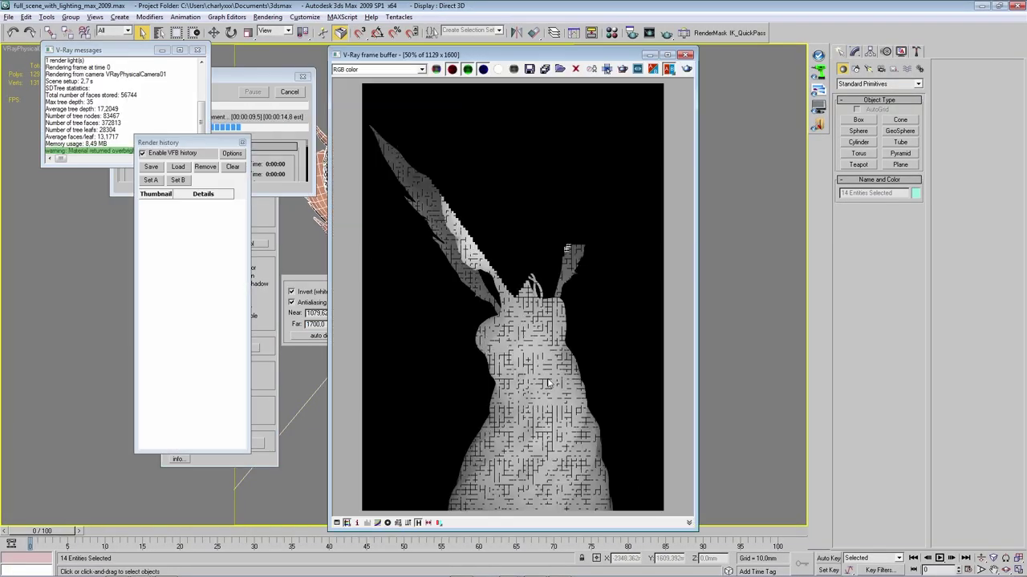
type("zde")
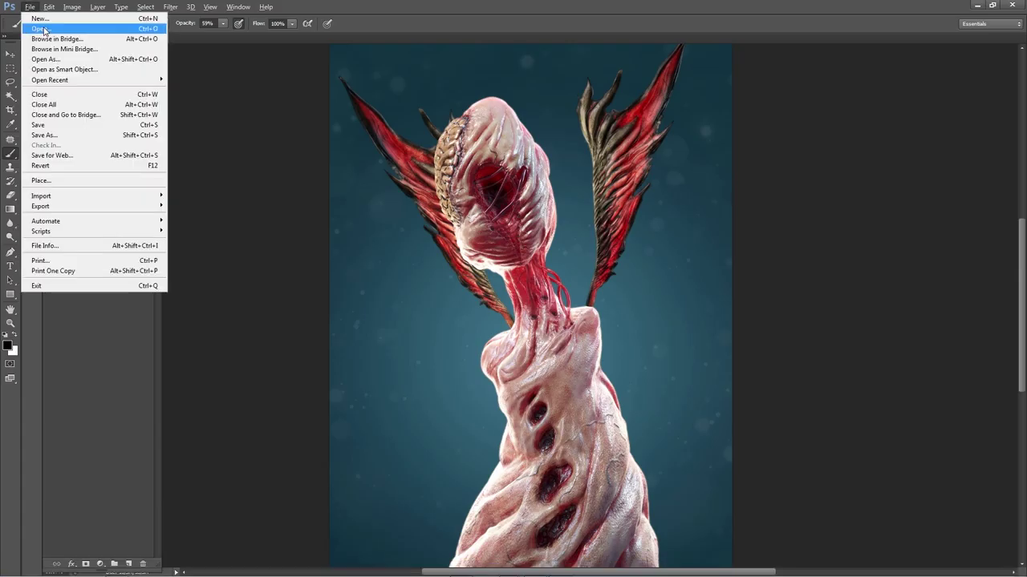
- Paste the zdepth_vray_3.tif depth render into a new channel of render.tif
double_click(620, 279)
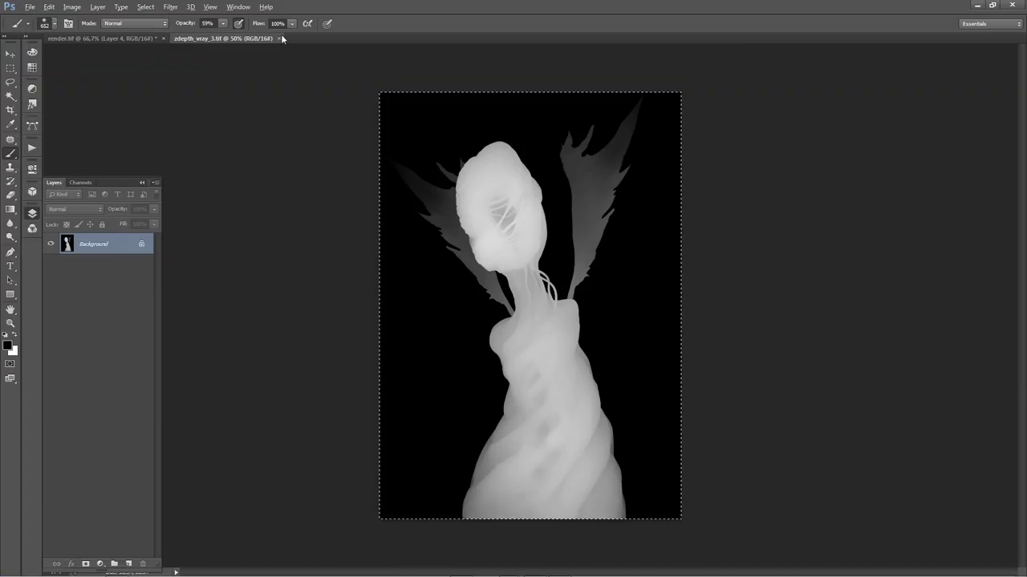
left_click(281, 39)
left_click(80, 183)
left_click(127, 564)
key("ctrl+v")
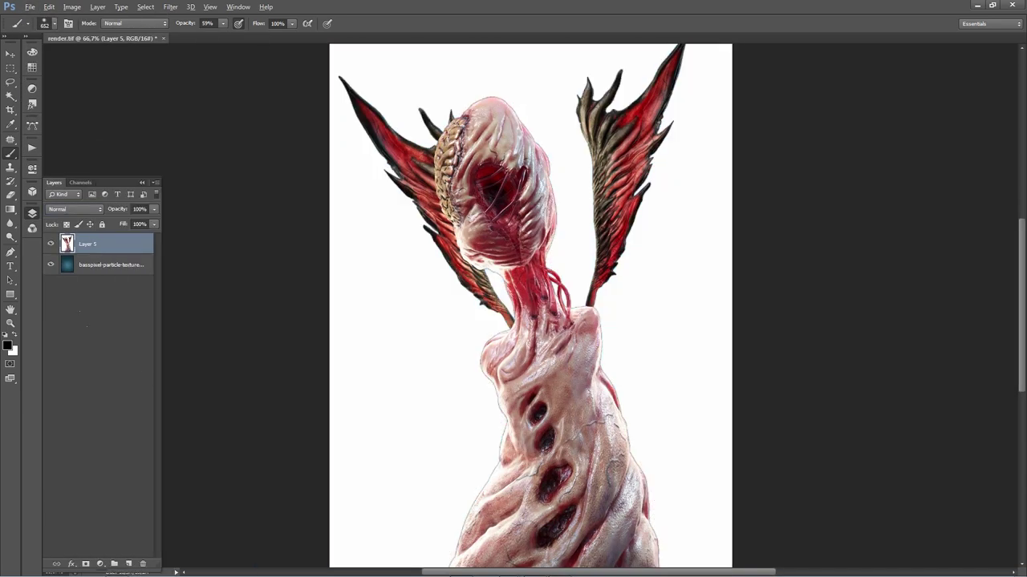
- Merge the creature layer down onto the teal background layer
right_click(110, 244)
left_click(67, 243)
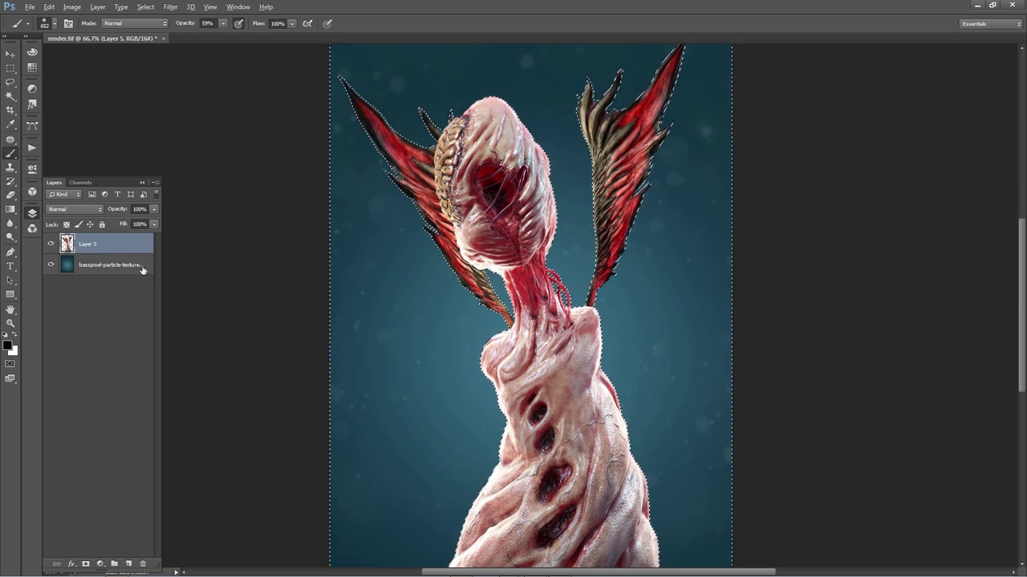
key("ctrl+d")
left_click(121, 267)
key("ctrl+shift+e")
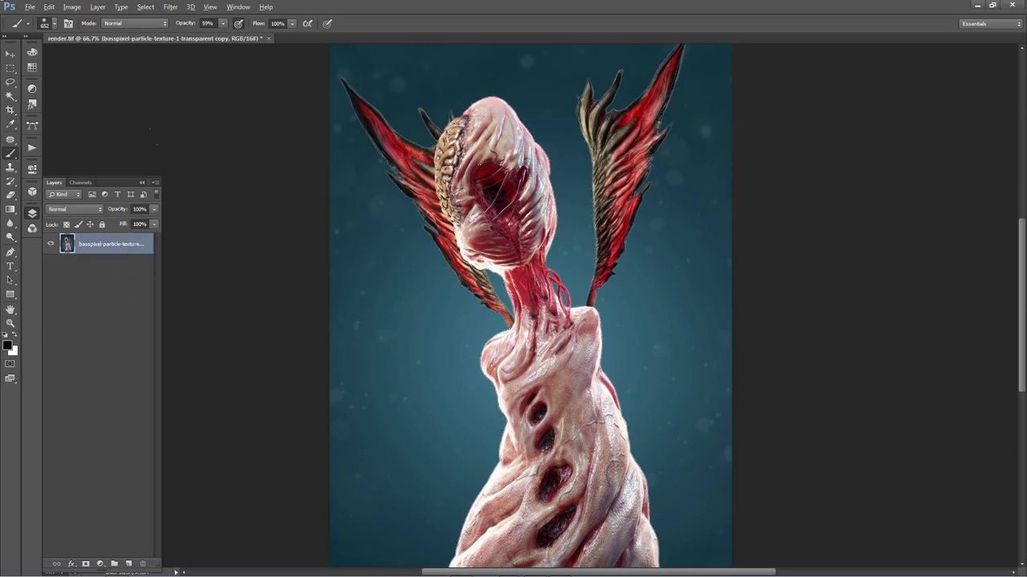
left_click(173, 7)
mouse_move(179, 224)
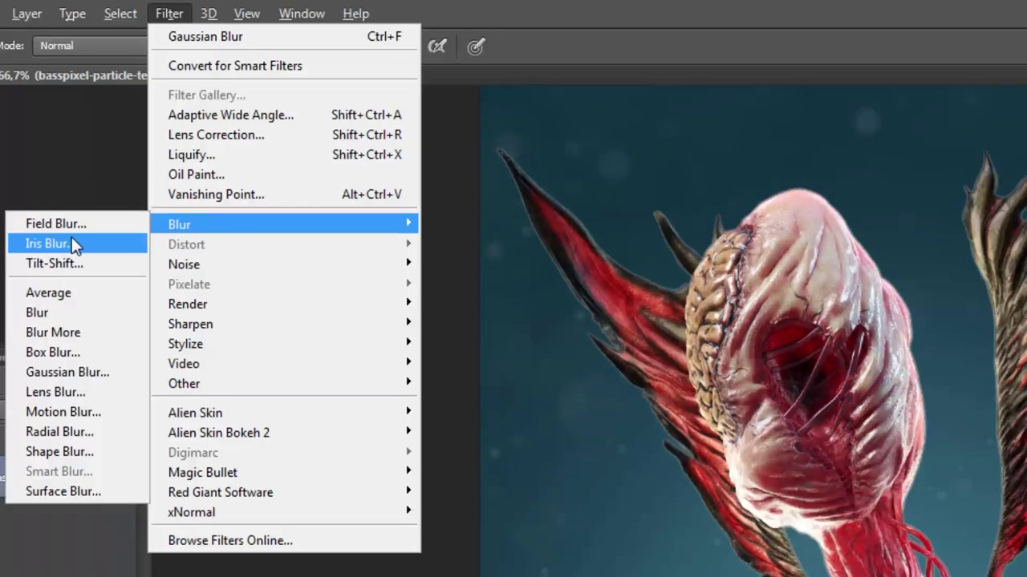
- Open Lens Blur with the zdepth channel as the depth map source
left_click(50, 393)
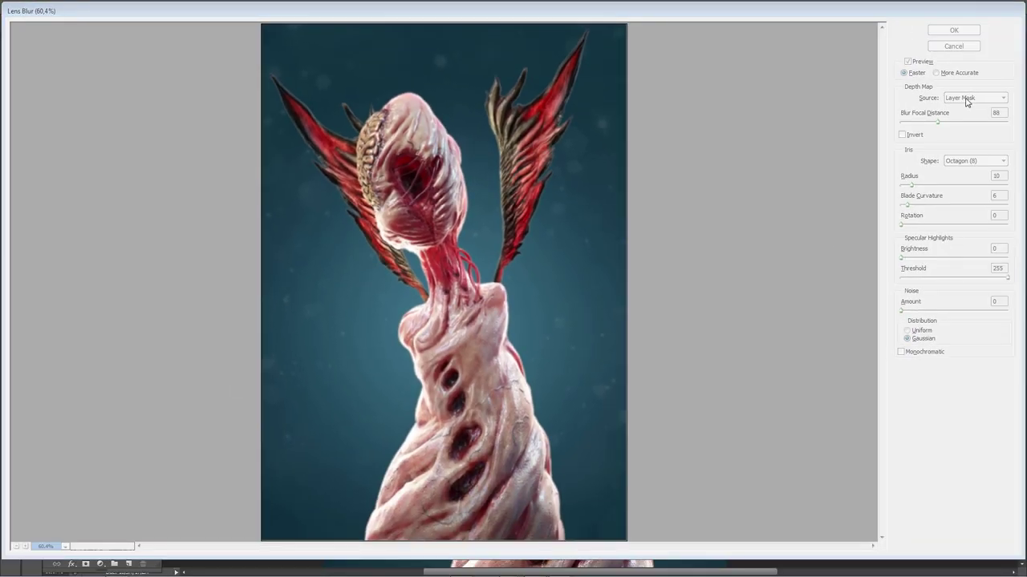
left_click(1015, 103)
left_click(871, 210)
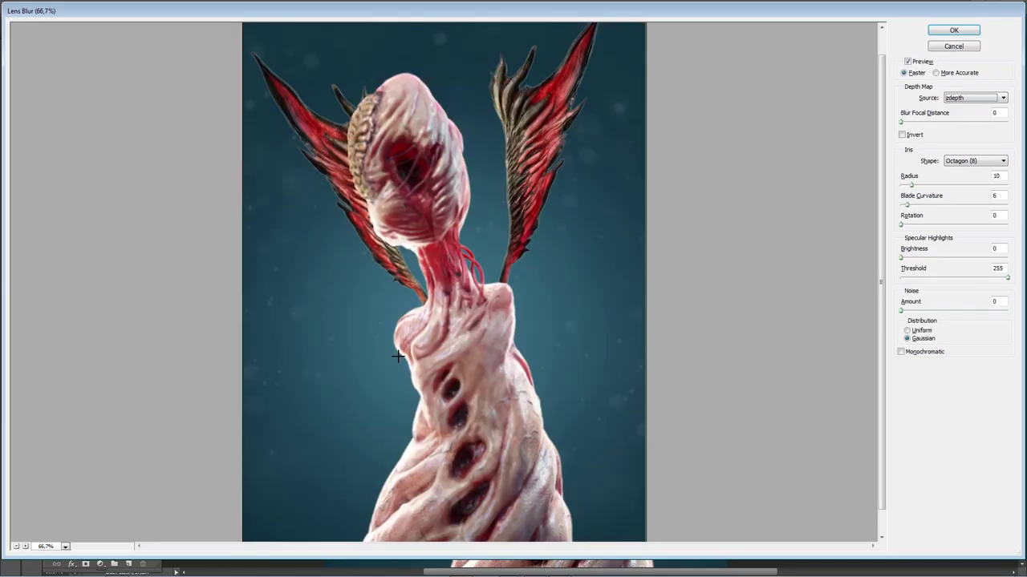
left_click(398, 356)
left_click_drag(401, 270, 448, 436)
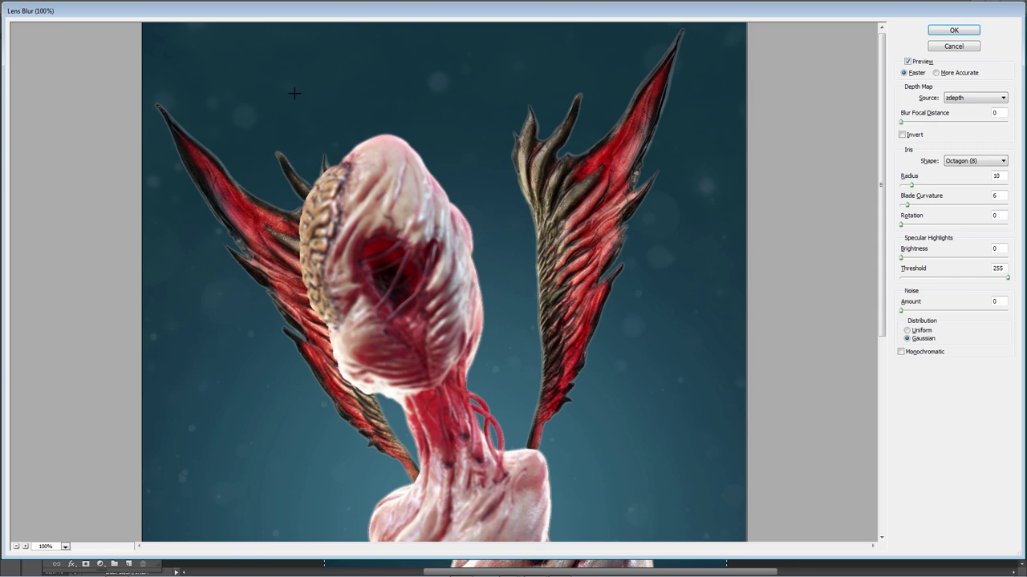
- Set the blur focus on the creature's head and apply the lens blur at radius 11
left_click(392, 231)
left_click_drag(467, 387, 521, 231)
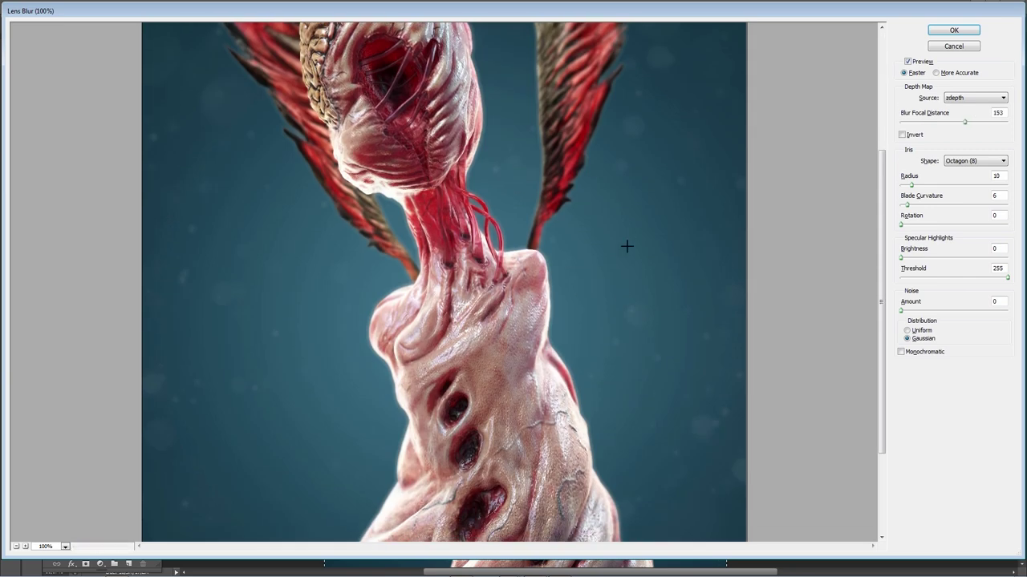
left_click(497, 337)
left_click(500, 231)
left_click_drag(436, 90, 444, 264)
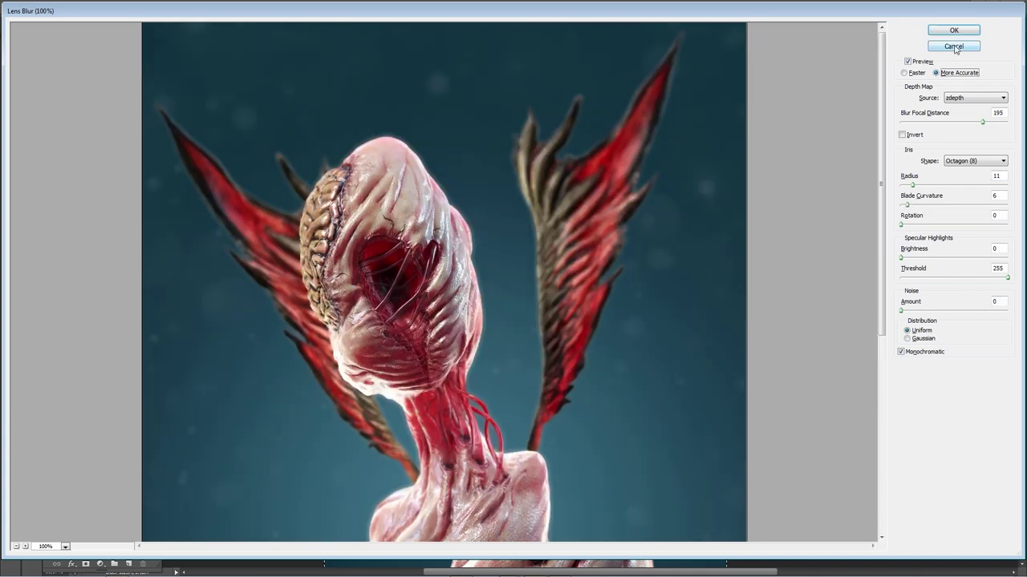
left_click(953, 46)
key("ctrl+1")
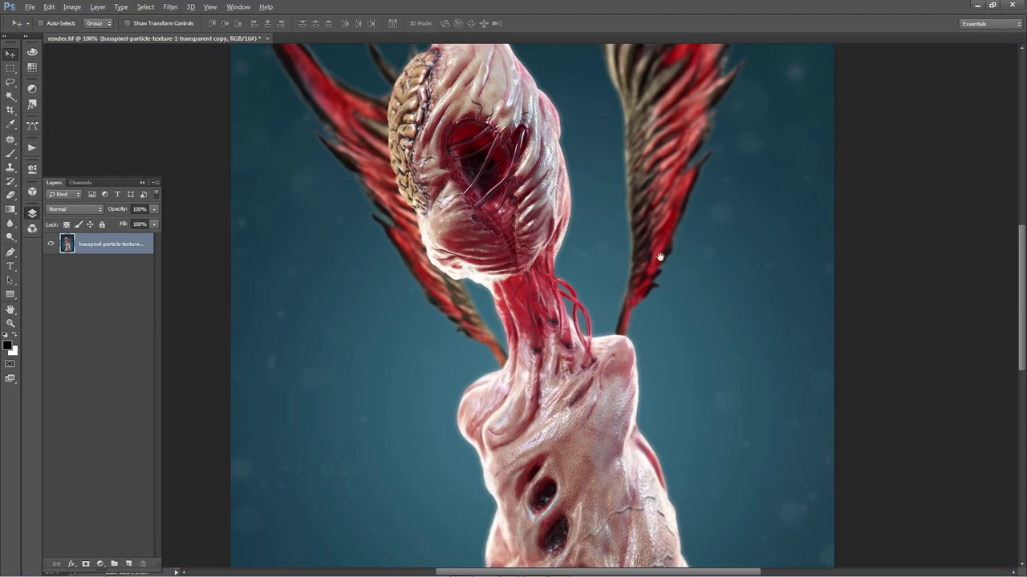
- Flatten render.tif into a single Background layer
key("ctrl+0")
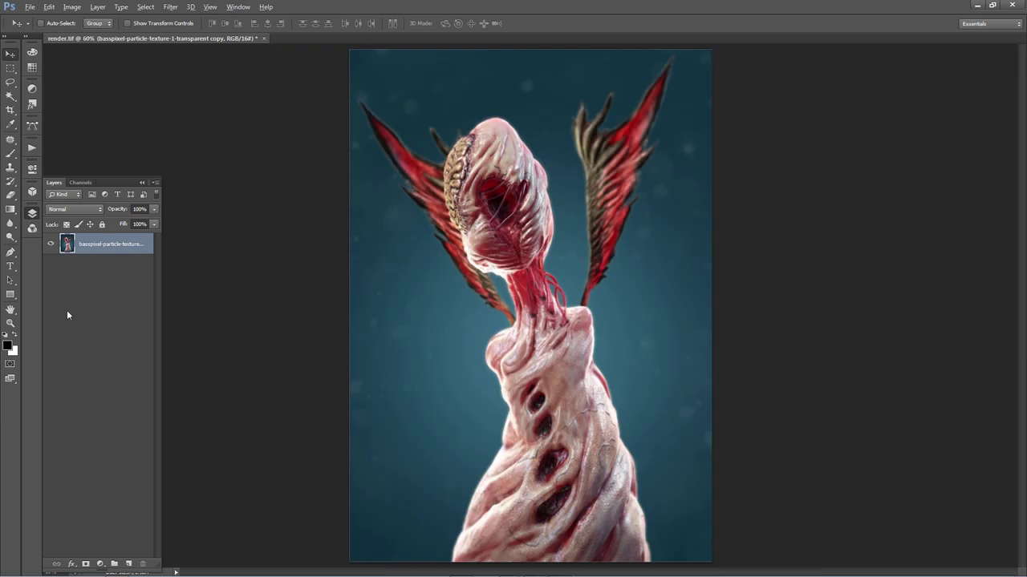
right_click(95, 251)
key("Escape")
right_click(113, 253)
left_click(152, 432)
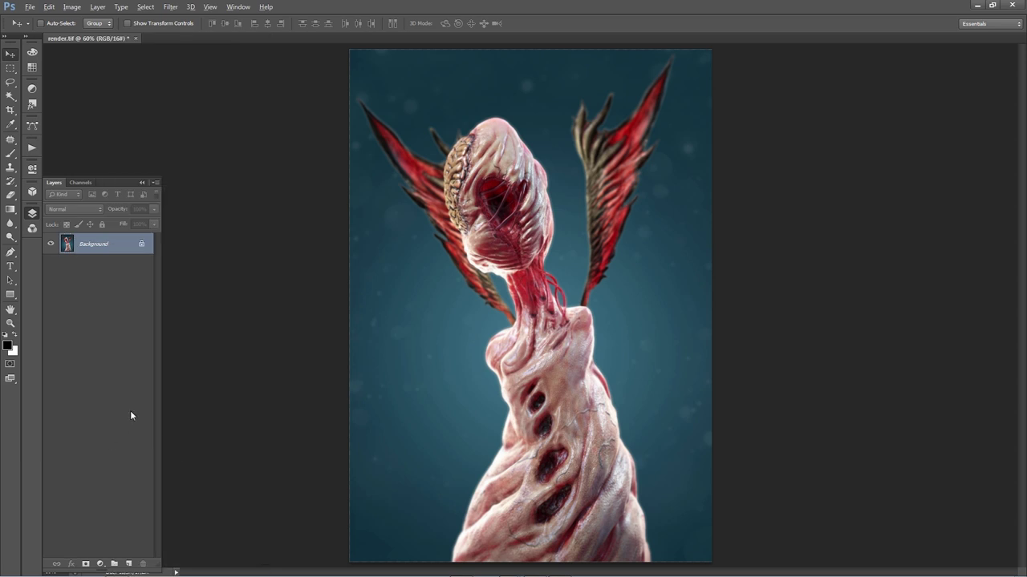
- Duplicate the Background as Layer 1 in Soft Light blending at 20% fill
key("ctrl+plus")
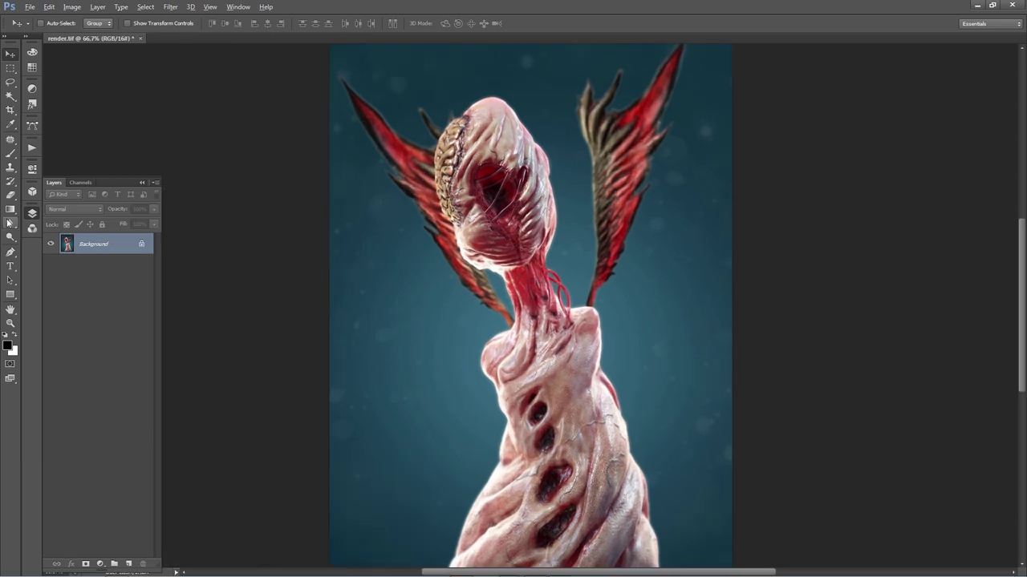
key("ctrl+j")
left_click(80, 210)
left_click(77, 336)
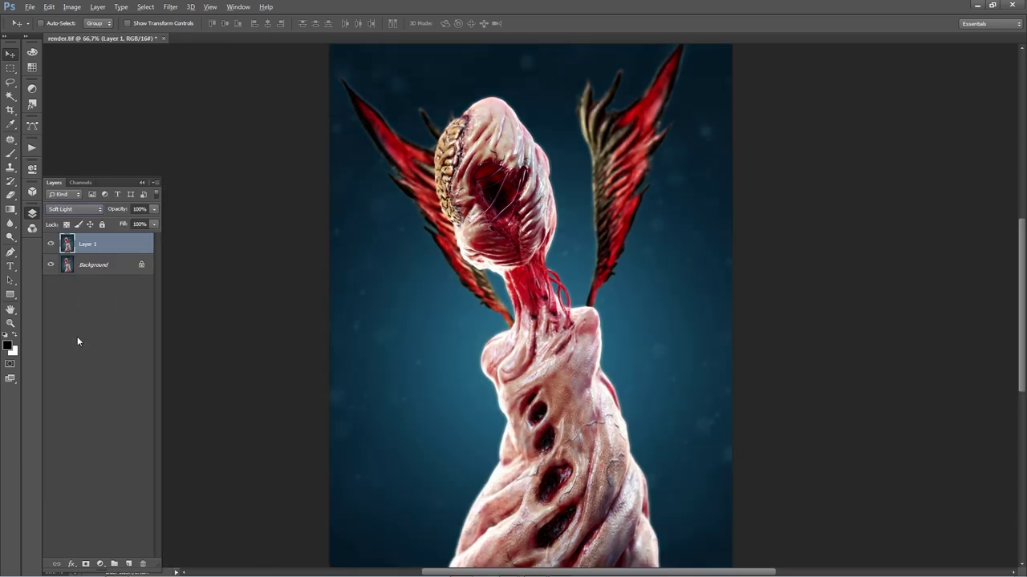
left_click_drag(153, 224, 110, 238)
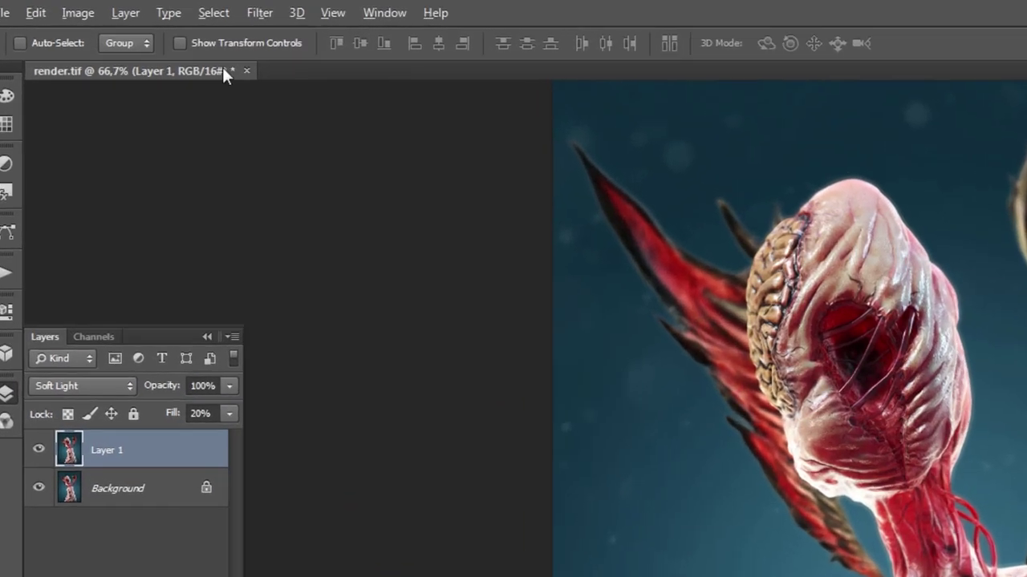
left_click(72, 6)
mouse_move(127, 91)
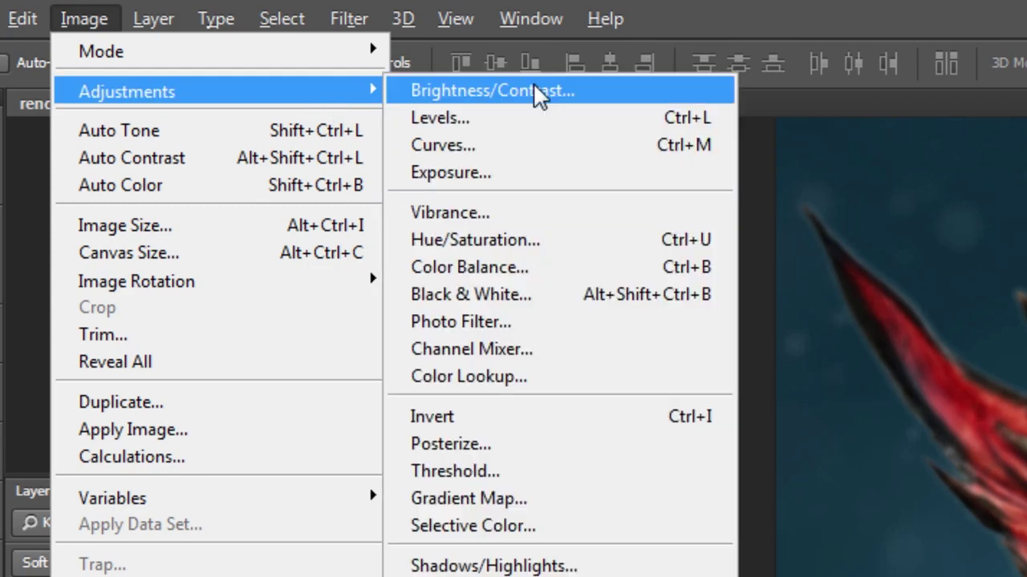
- Apply Shadows/Highlights with Shadows Amount 100, then select the Magic_Boolet action
left_click(553, 566)
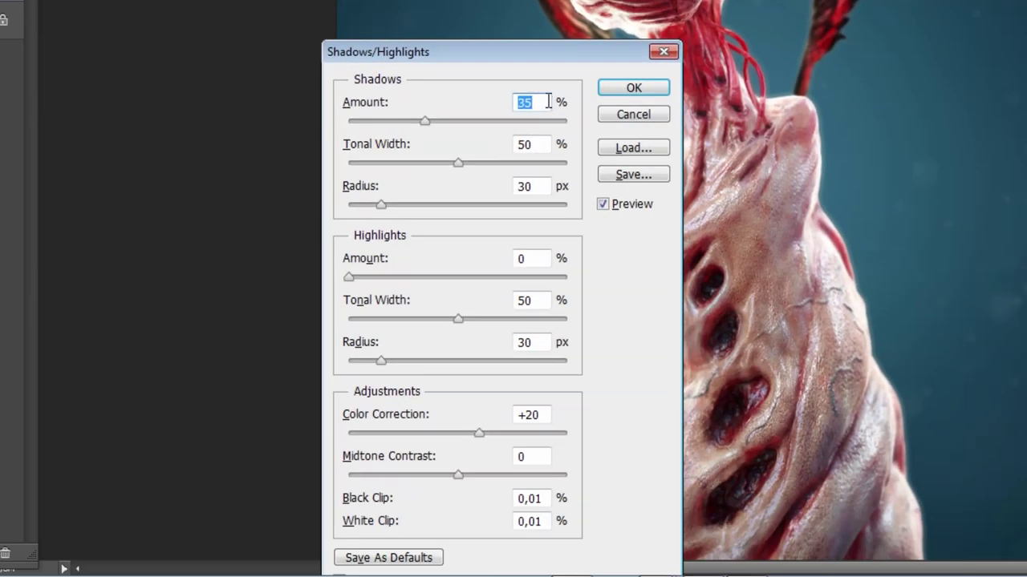
type("100")
left_click(478, 305)
key("v")
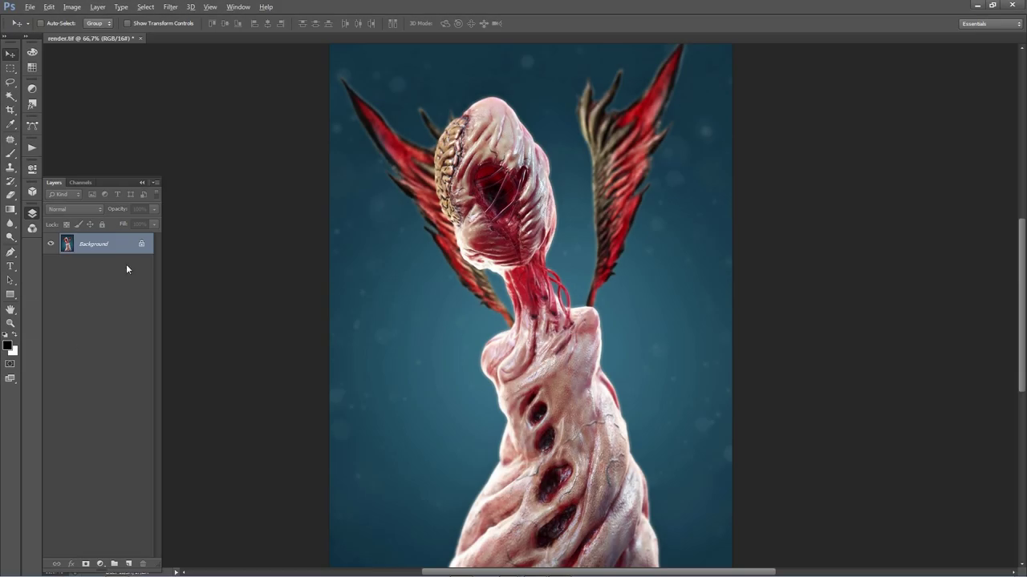
left_click(191, 351)
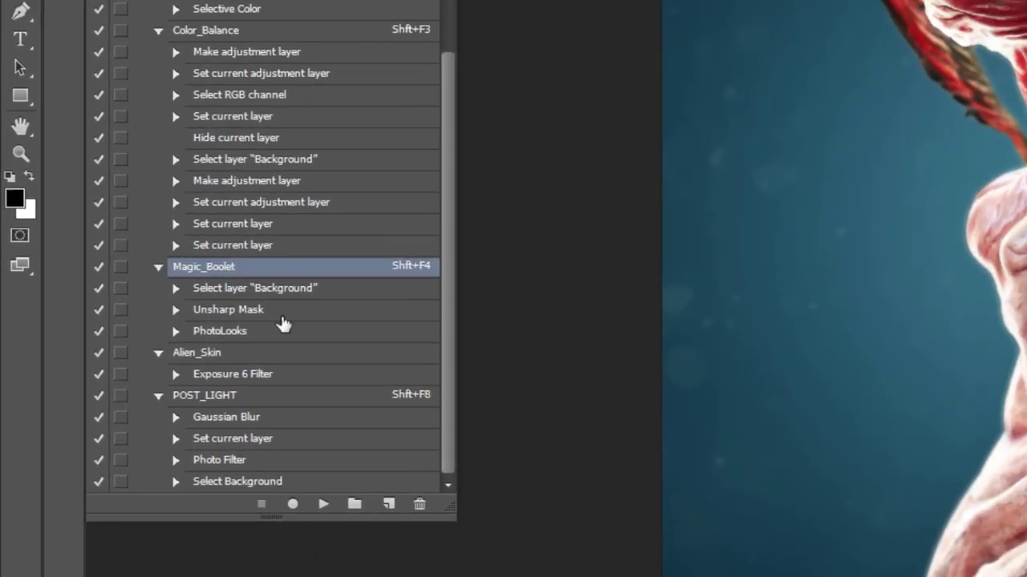
- Play the Magic_Boolet action, then lower Brightness to -14 with Contrast left at 0
left_click(280, 502)
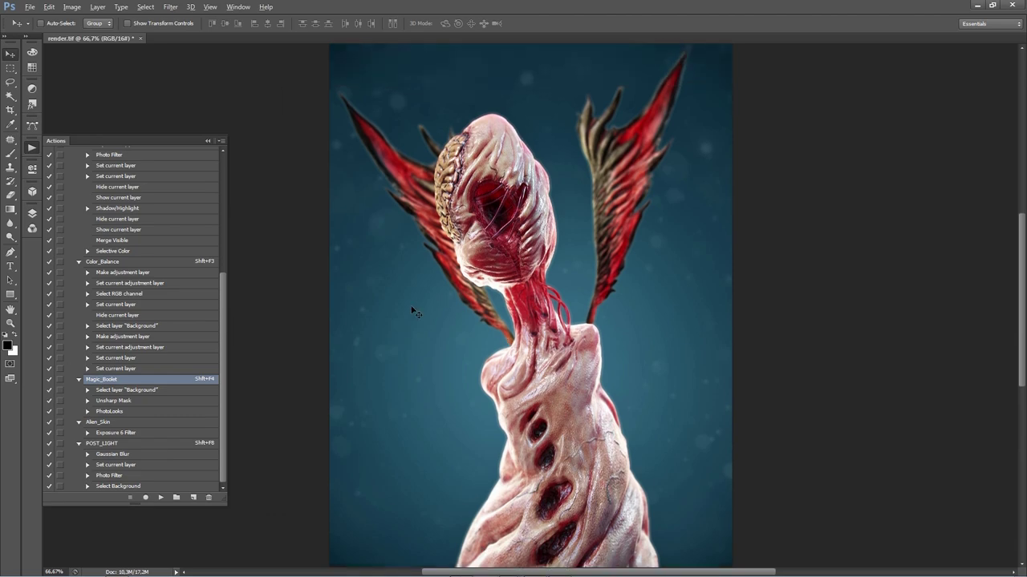
left_click(71, 7)
mouse_move(166, 65)
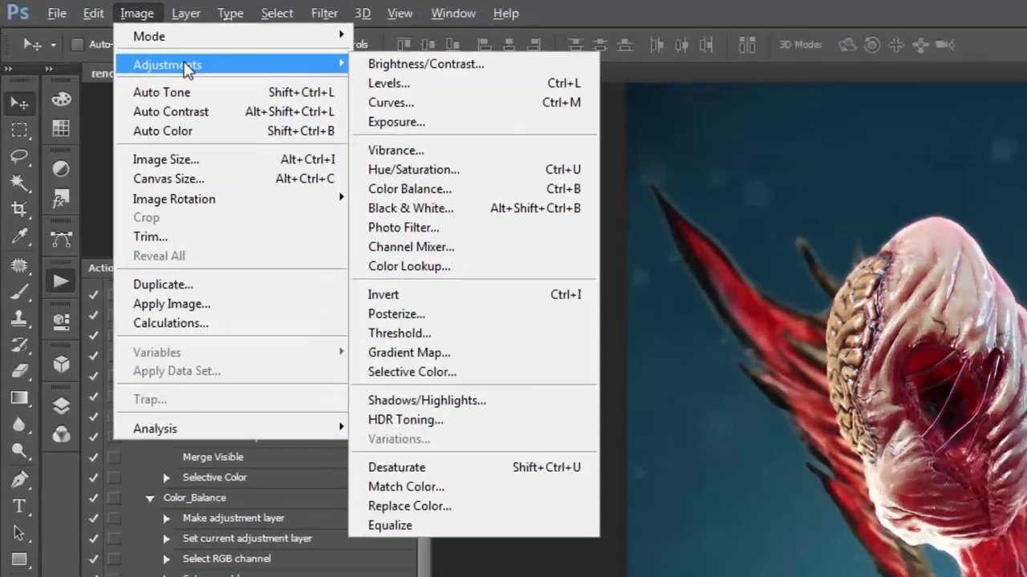
left_click(398, 77)
left_click_drag(722, 285, 685, 283)
left_click(826, 364)
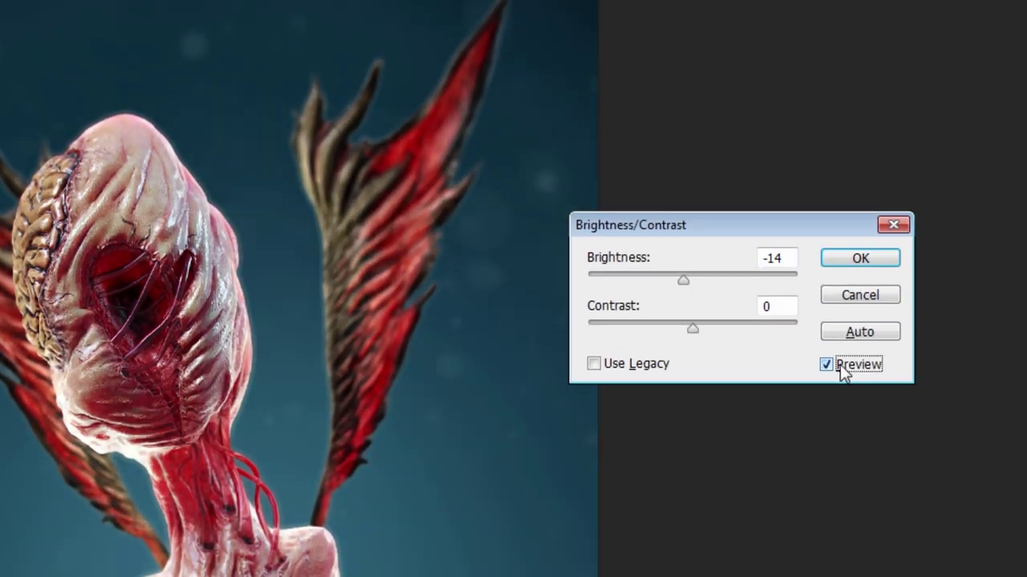
left_click(826, 364)
left_click(860, 257)
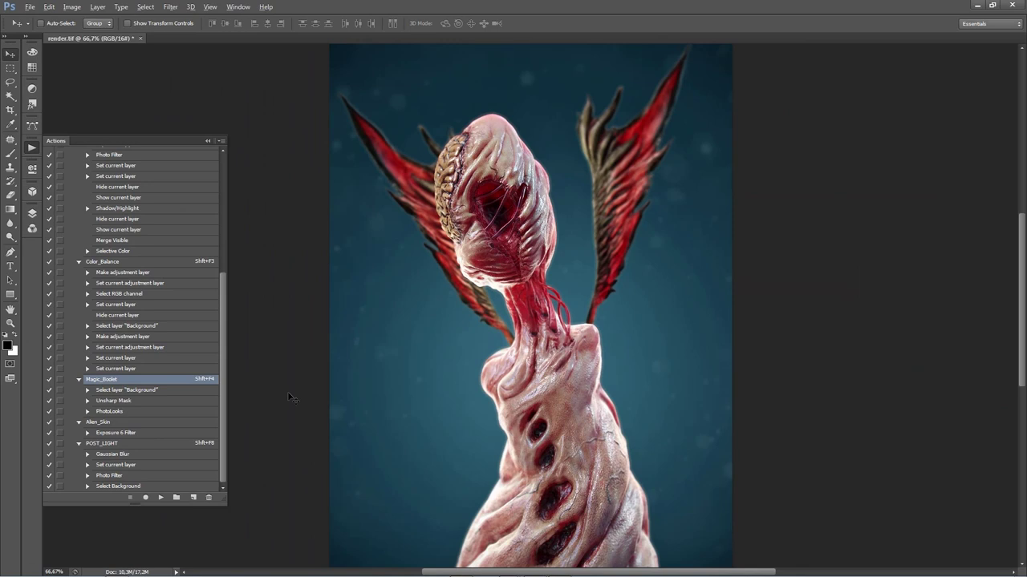
left_click(208, 141)
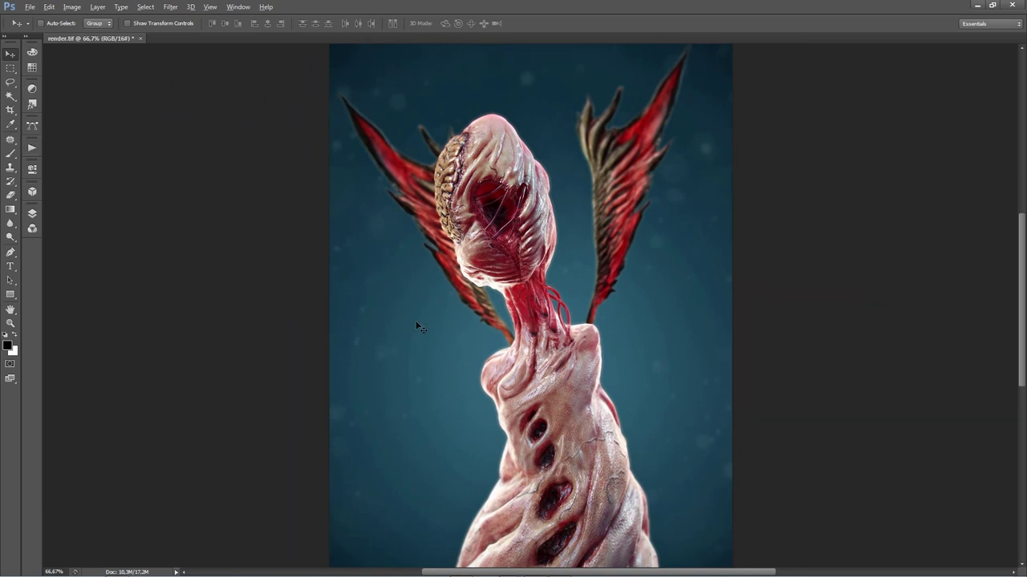
- Duplicate the image, desaturate the copy, and push the Levels black input to 183
left_click(32, 213)
key("ctrl+j")
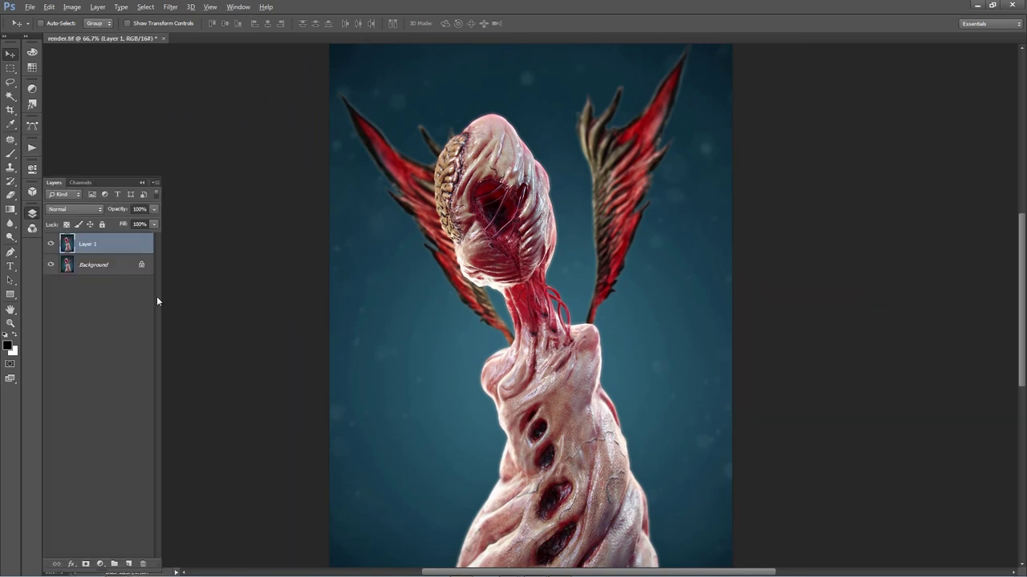
key("ctrl+shift+u")
key("ctrl+l")
left_click_drag(575, 391, 775, 392)
left_click(928, 184)
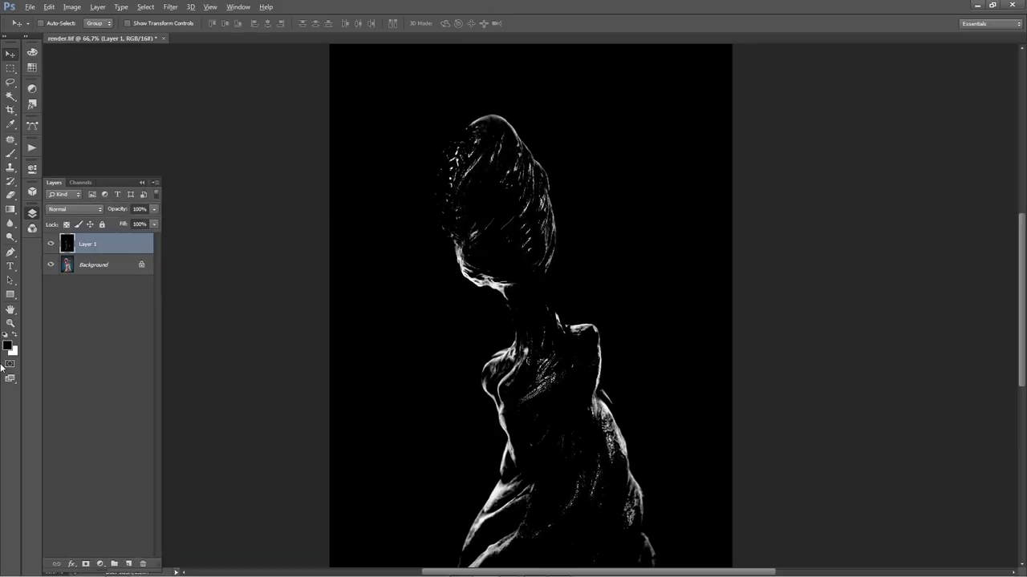
- Run the POST_LIGHT action and toggle Layer 1 to compare the highlight effect
left_click(32, 148)
left_click(110, 443)
left_click(161, 499)
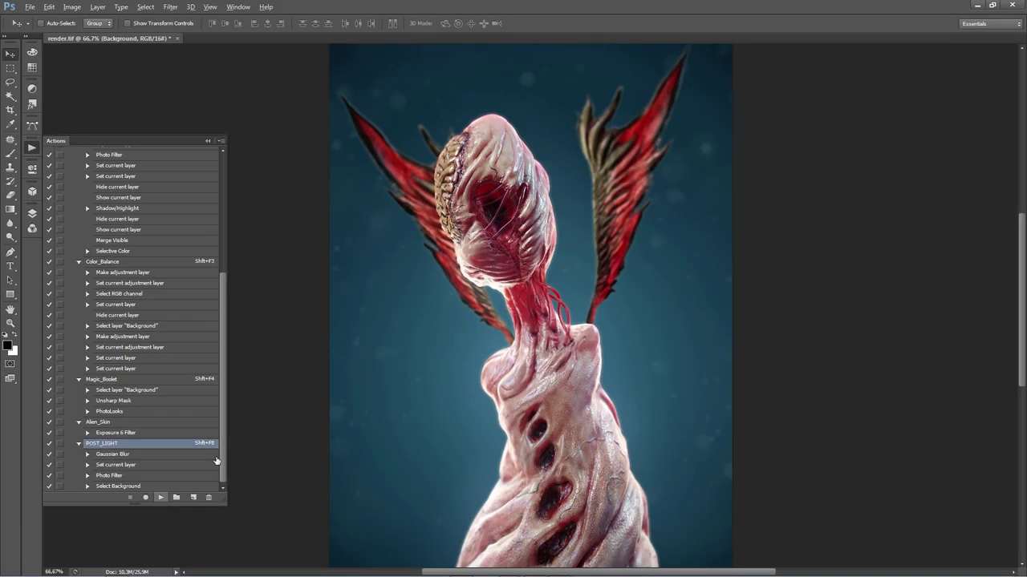
left_click(207, 141)
left_click(32, 212)
left_click(86, 244)
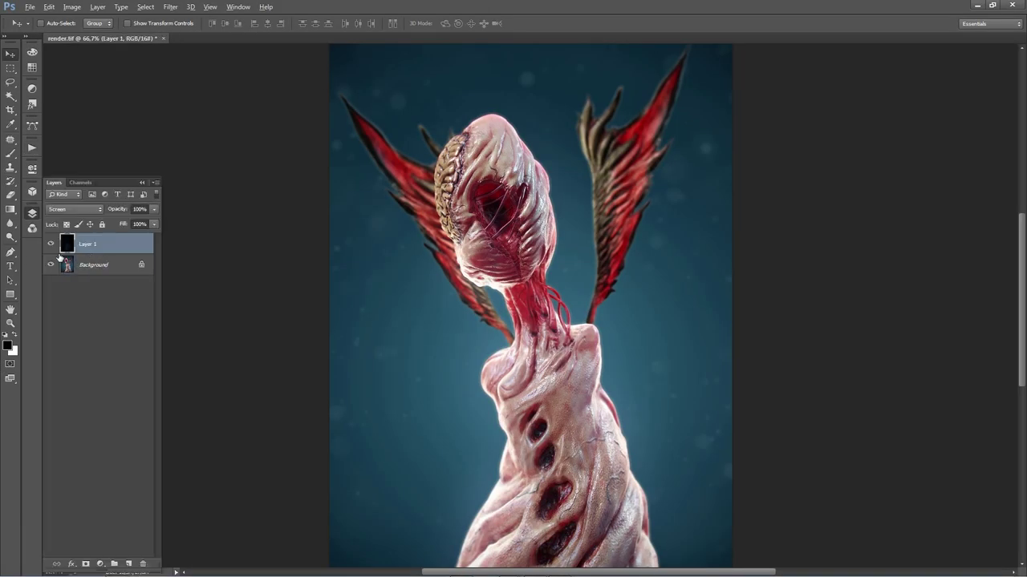
left_click(53, 247)
left_click(53, 248)
left_click(53, 247)
left_click(53, 247)
- Flatten the layers and begin saving the result as final_render.png
right_click(117, 245)
left_click(133, 264)
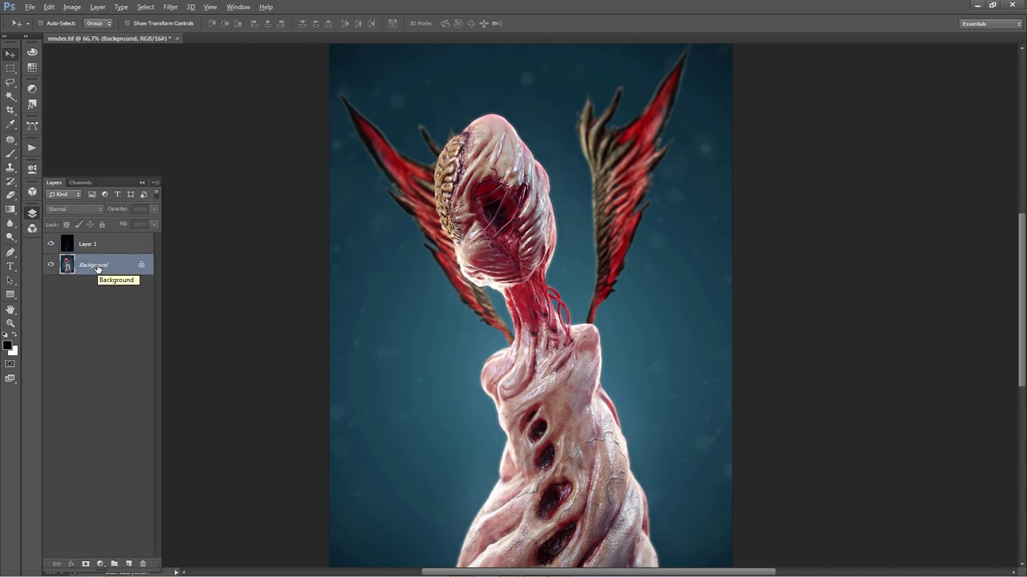
left_click(46, 135)
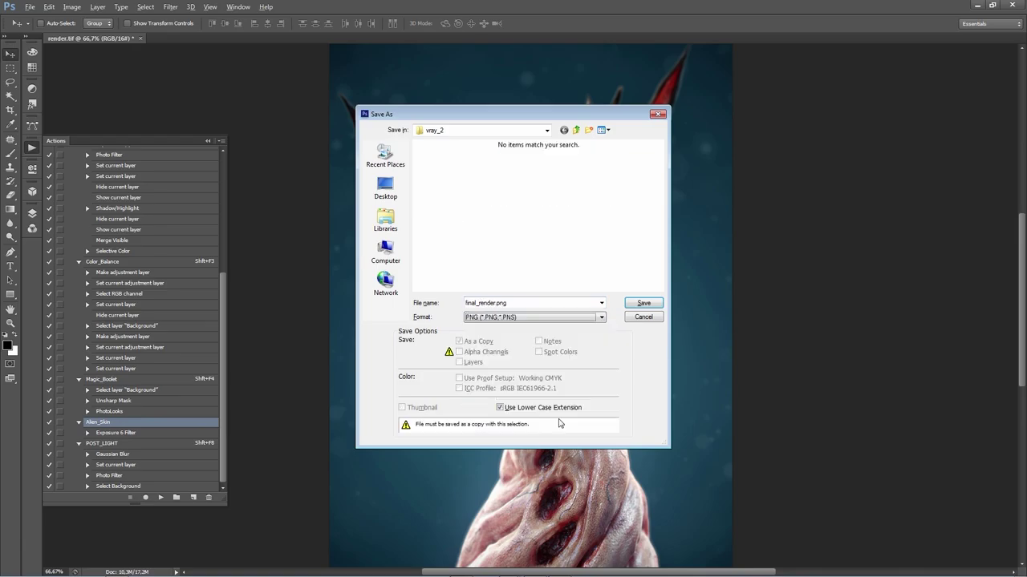
- Save final_render.png, then run the Alien_Skin action through Exposure 6
left_click(643, 302)
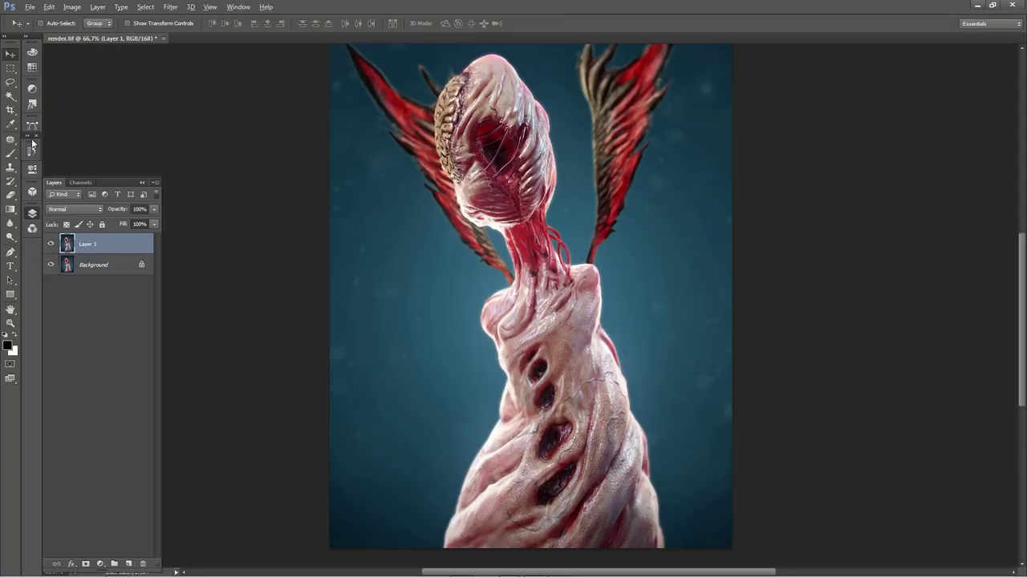
left_click(32, 148)
left_click(98, 422)
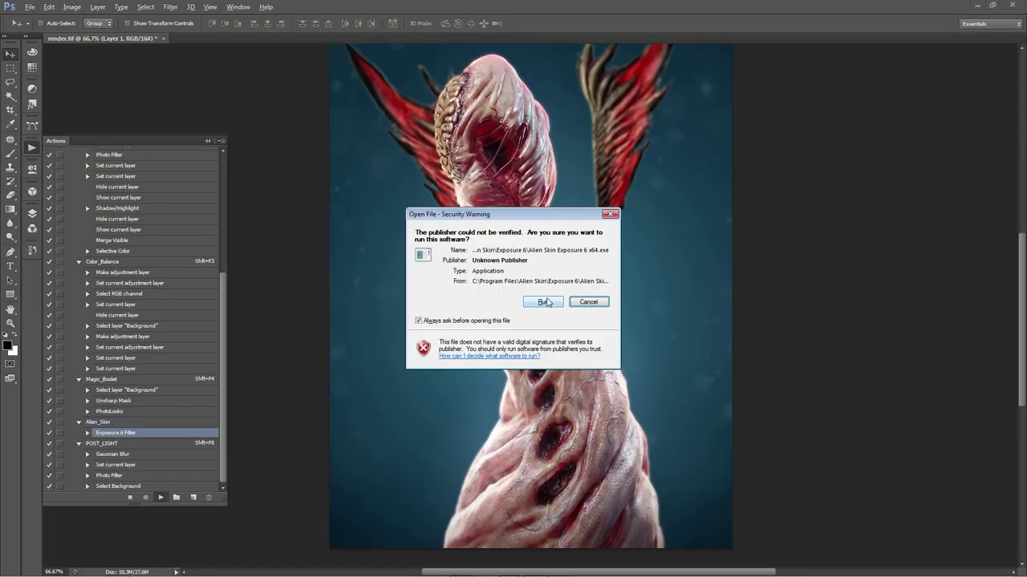
left_click(160, 498)
key("Return")
left_click(32, 148)
- Lower Layer 1's fill to about 40% and compare it toggled off and on
left_click(32, 214)
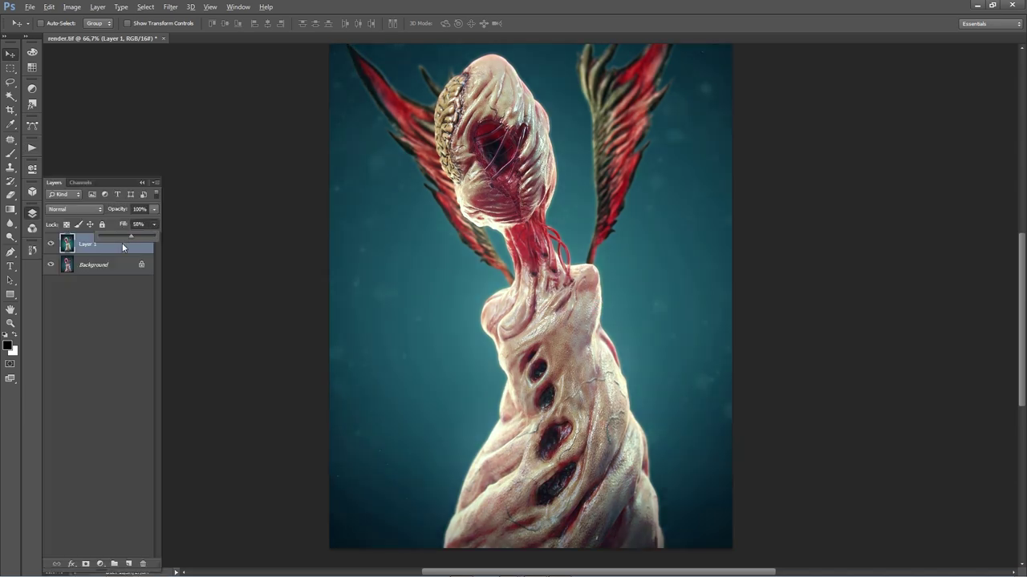
left_click(154, 224)
left_click_drag(121, 238, 123, 237)
left_click(50, 244)
left_click(51, 245)
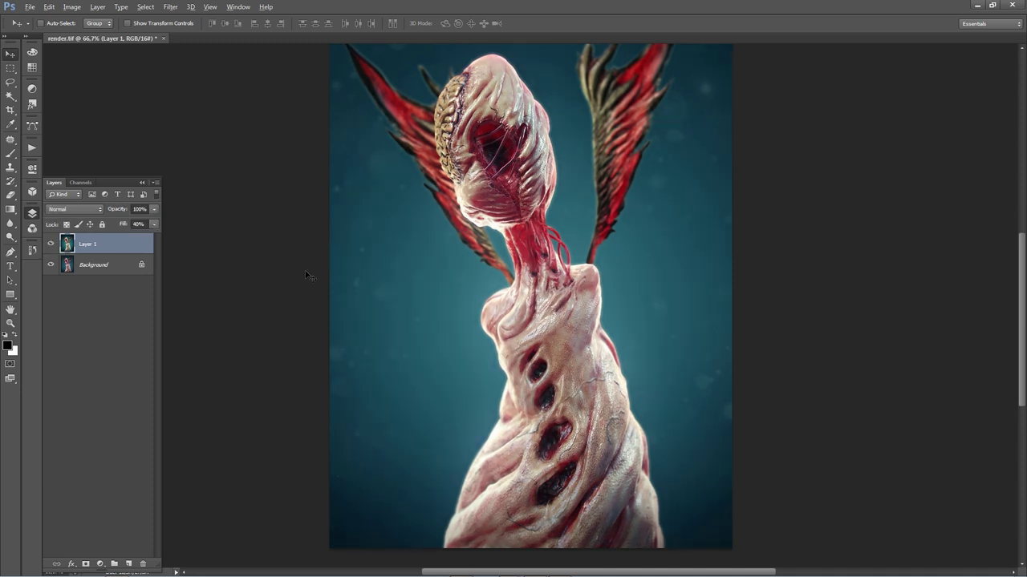
right_click(111, 264)
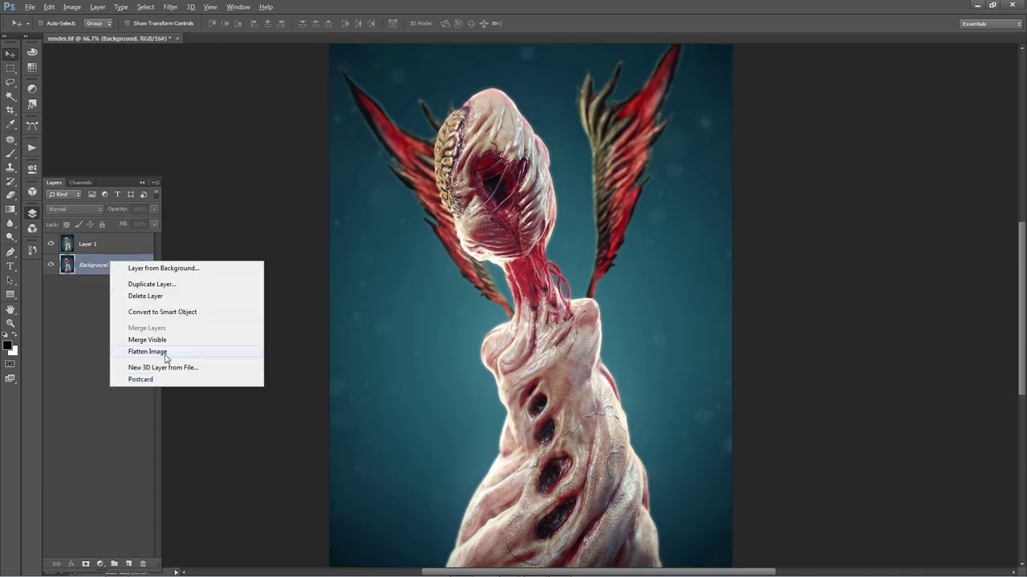
- Flatten the image and save it as a PNG in the vray_2 folder
left_click(163, 352)
left_click(28, 8)
left_click(49, 146)
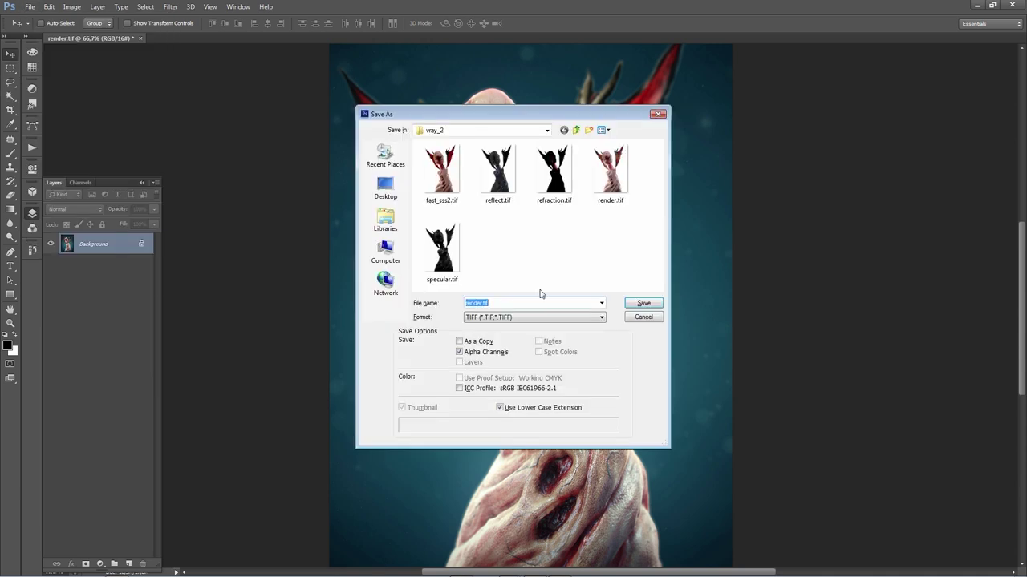
left_click(515, 316)
left_click(514, 331)
double_click(502, 303)
type("rend")
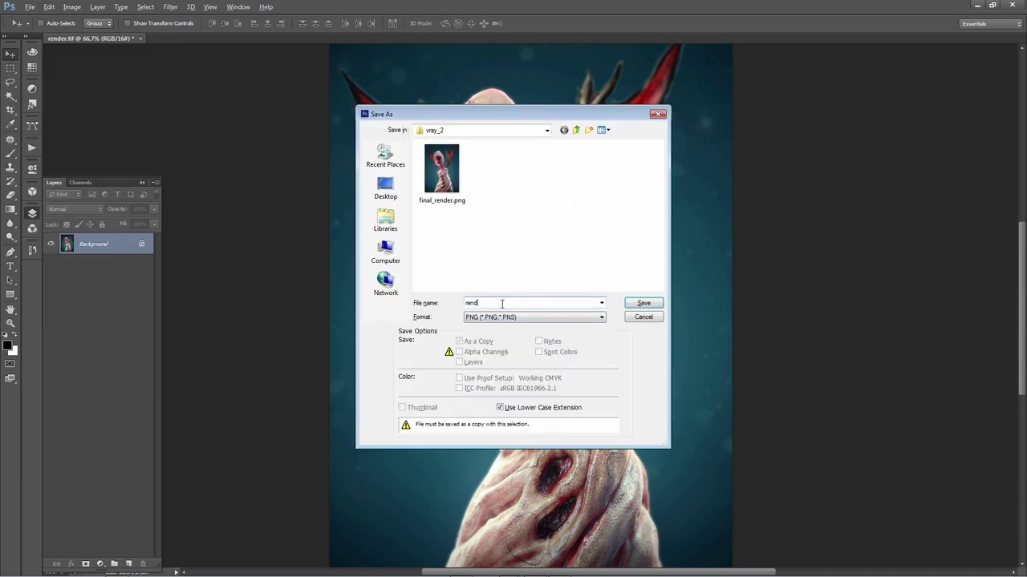
key("Return")
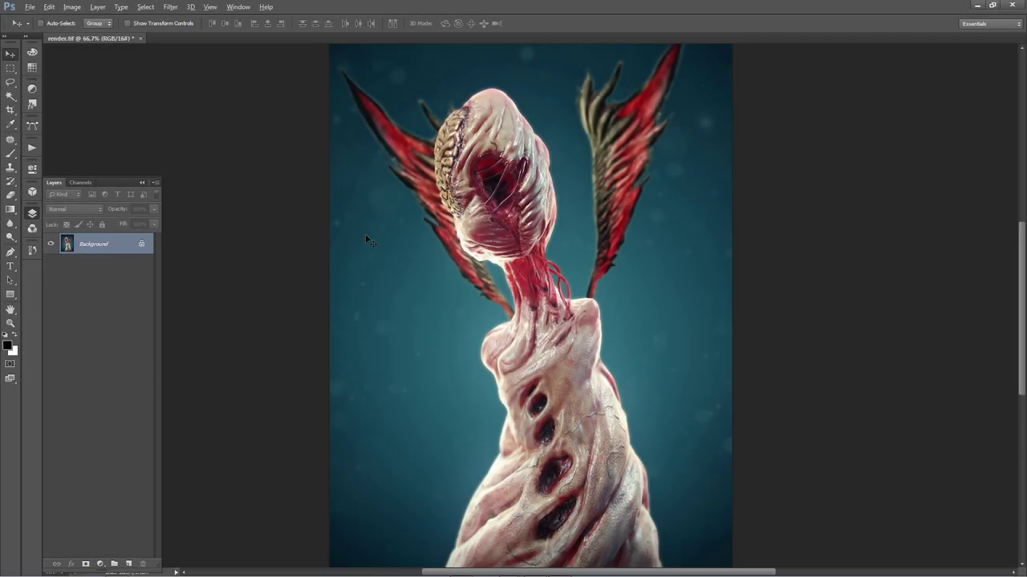
key("ctrl+j")
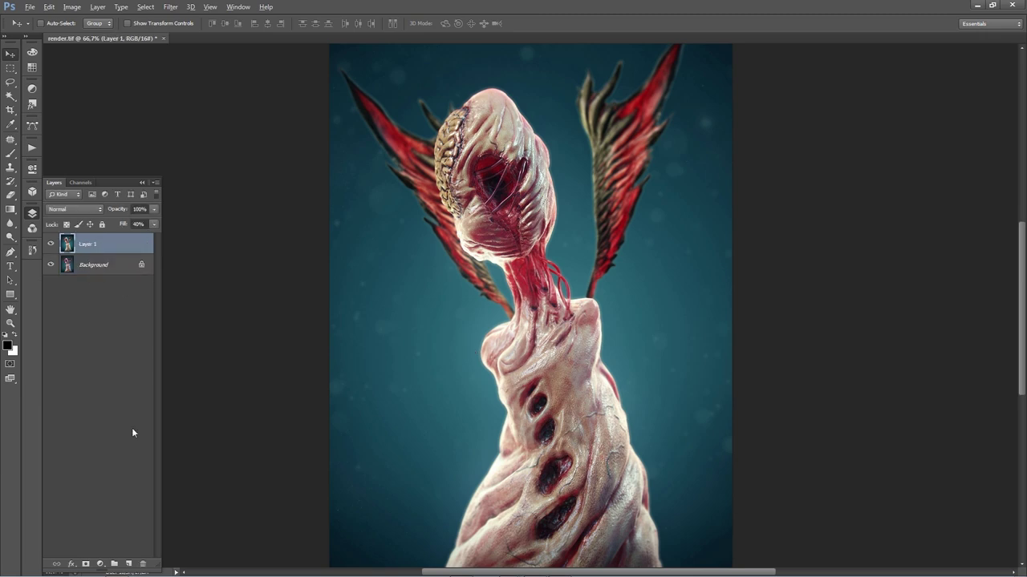
- Delete the duplicate layer, start recording action Alien_skin2, and launch Exposure 6
left_click(143, 565)
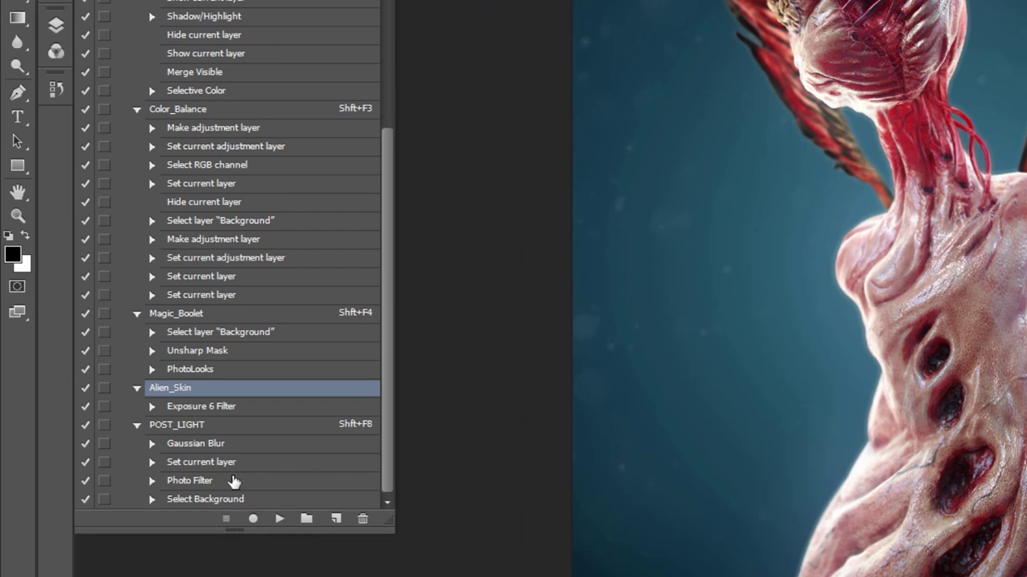
left_click(335, 520)
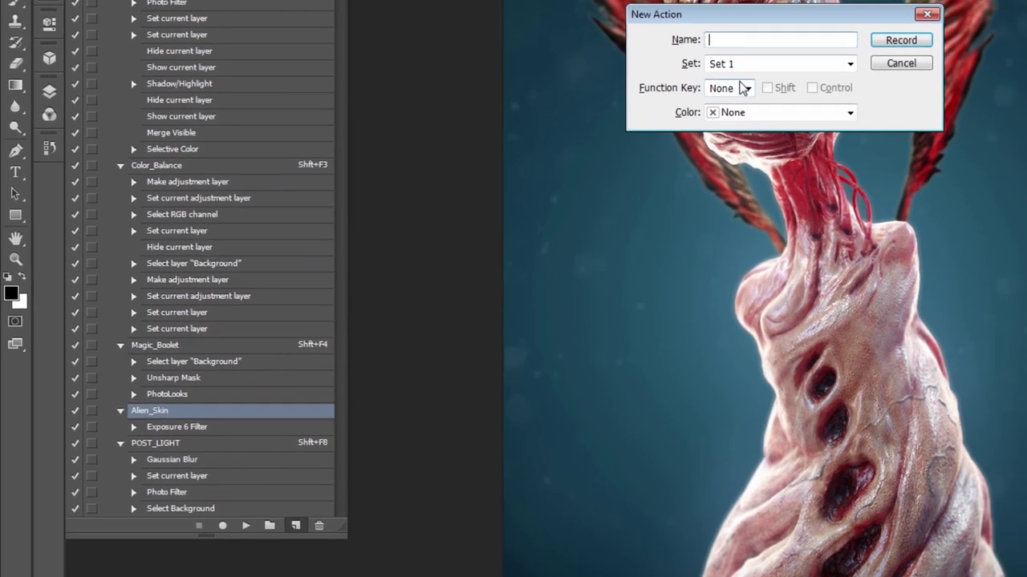
type("Alien_skin2")
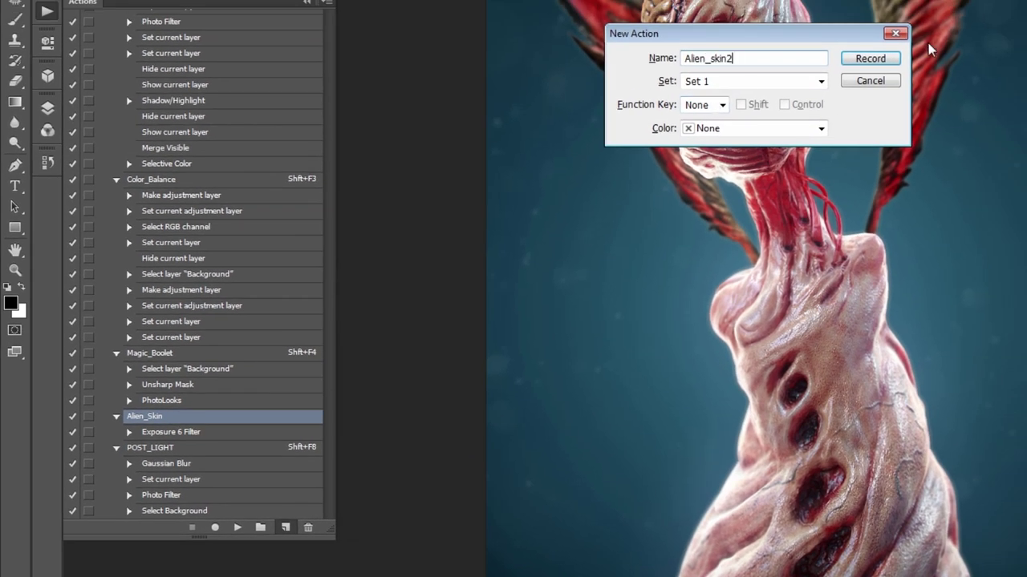
left_click(870, 59)
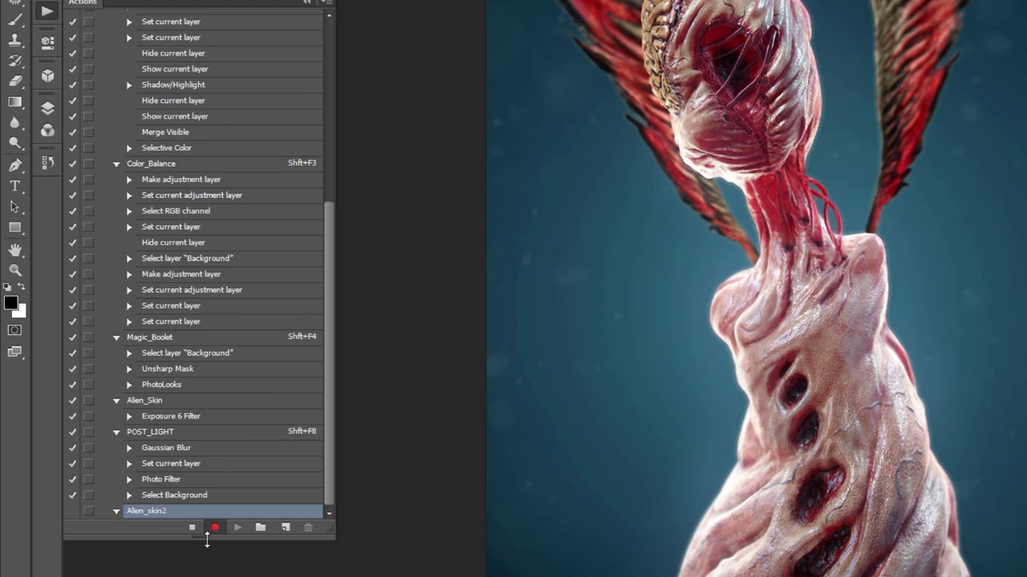
left_click(245, 11)
mouse_move(206, 247)
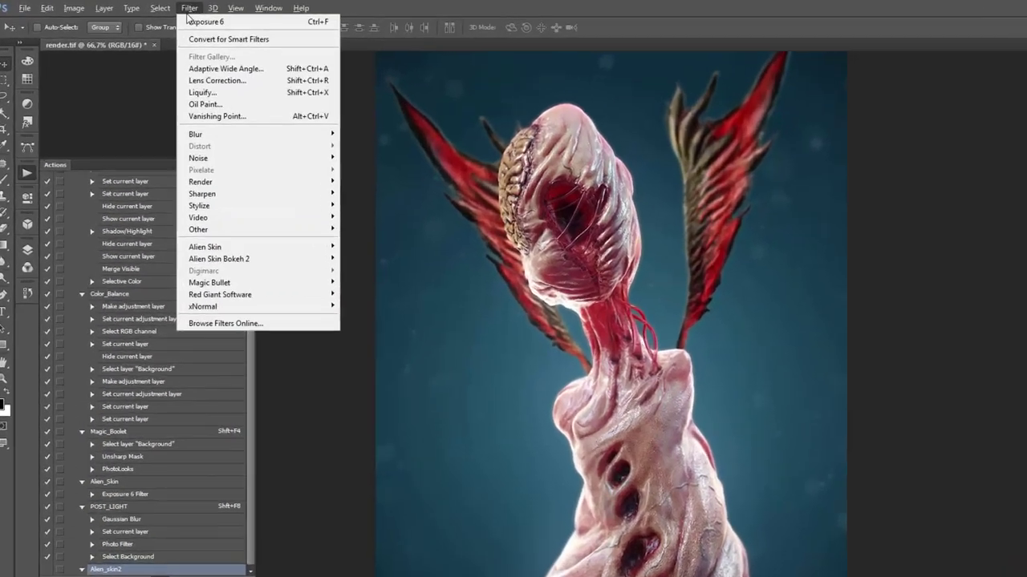
left_click(197, 356)
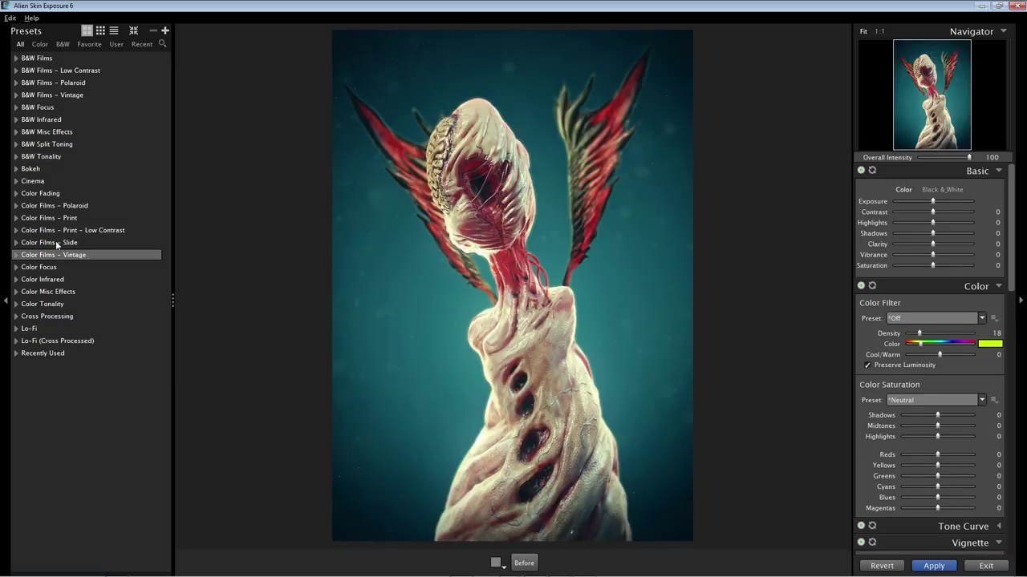
- Preview a couple of the Cinema film presets on the render
left_click(32, 181)
key("Down")
key("Down")
key("Down")
key("Down")
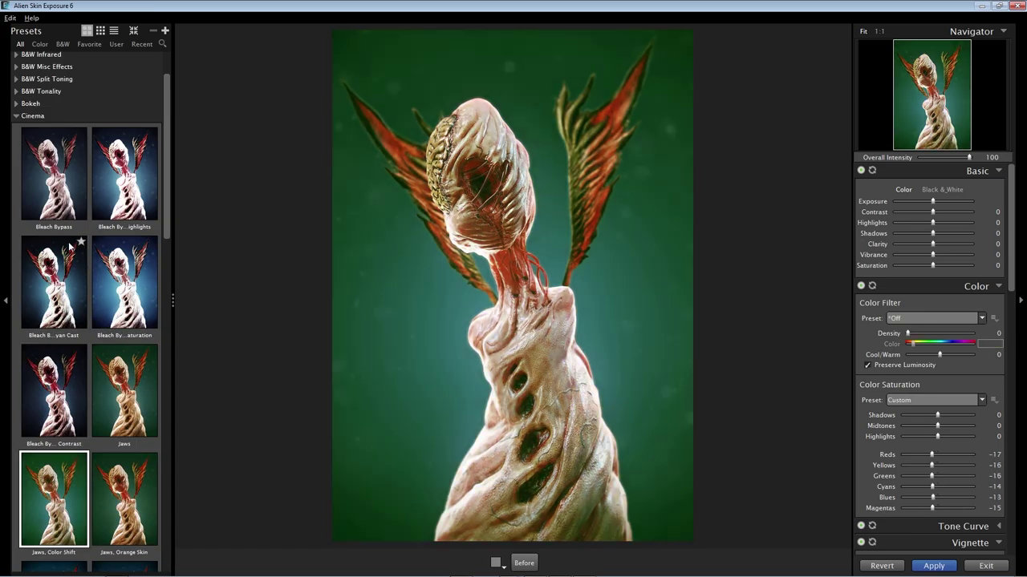
key("Down")
key("Down")
scroll("up", 3)
left_click(32, 182)
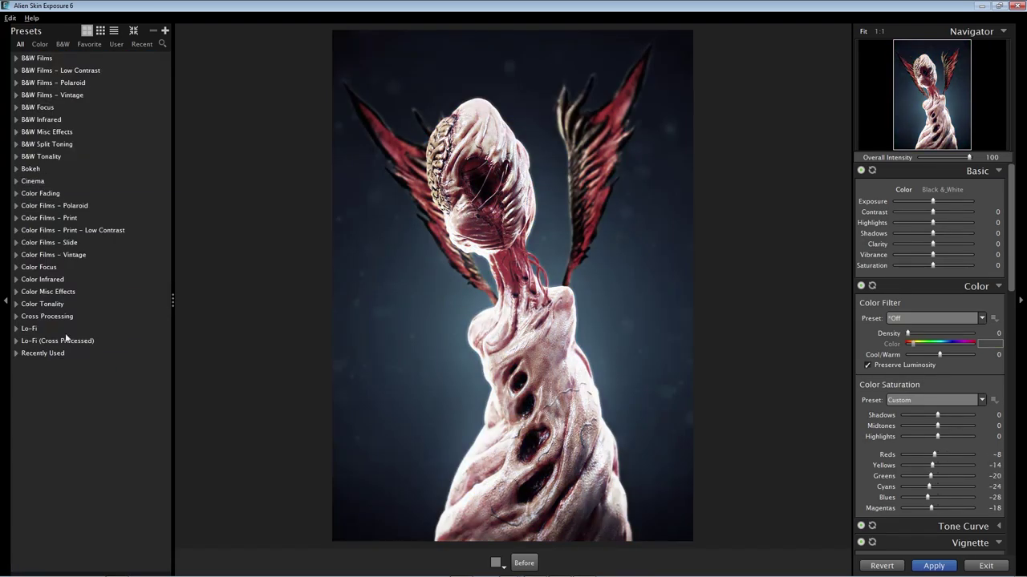
- Choose the Color Fading preset Yellowed and Darkened (Damaged) and apply it to the image
left_click(32, 194)
left_click(47, 336)
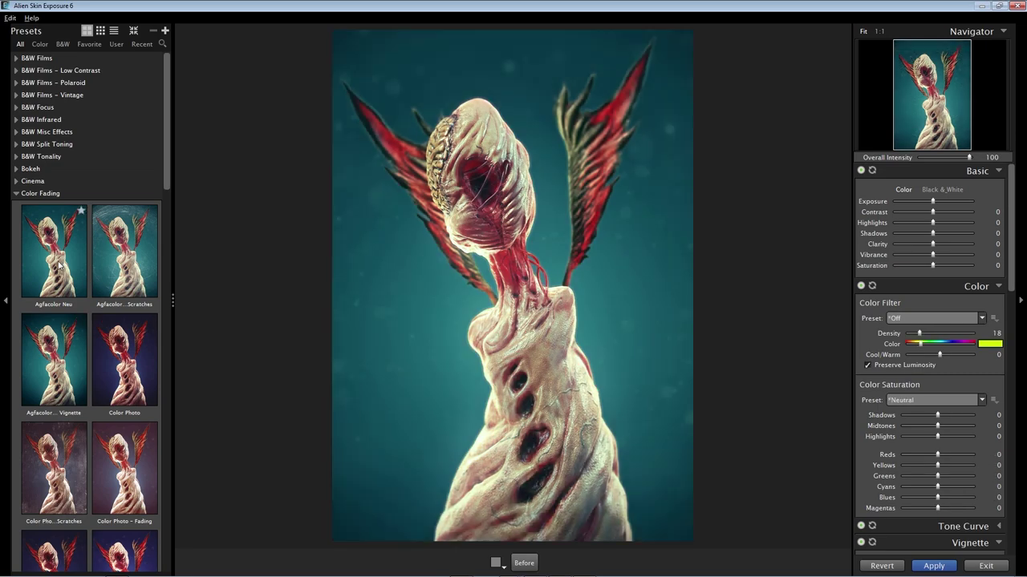
scroll("down", 3)
left_click(53, 469)
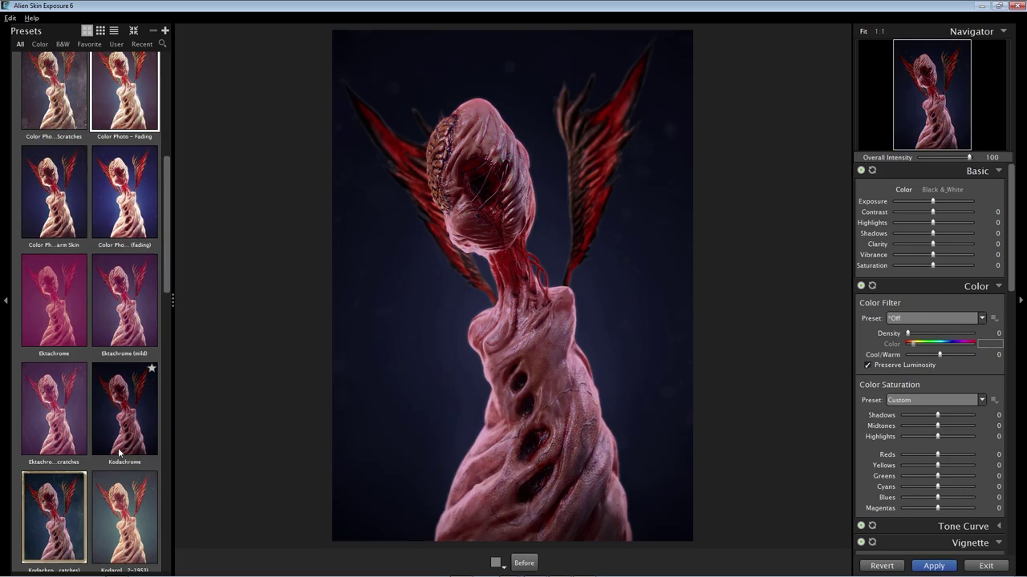
scroll("down", 3)
scroll("down", 3)
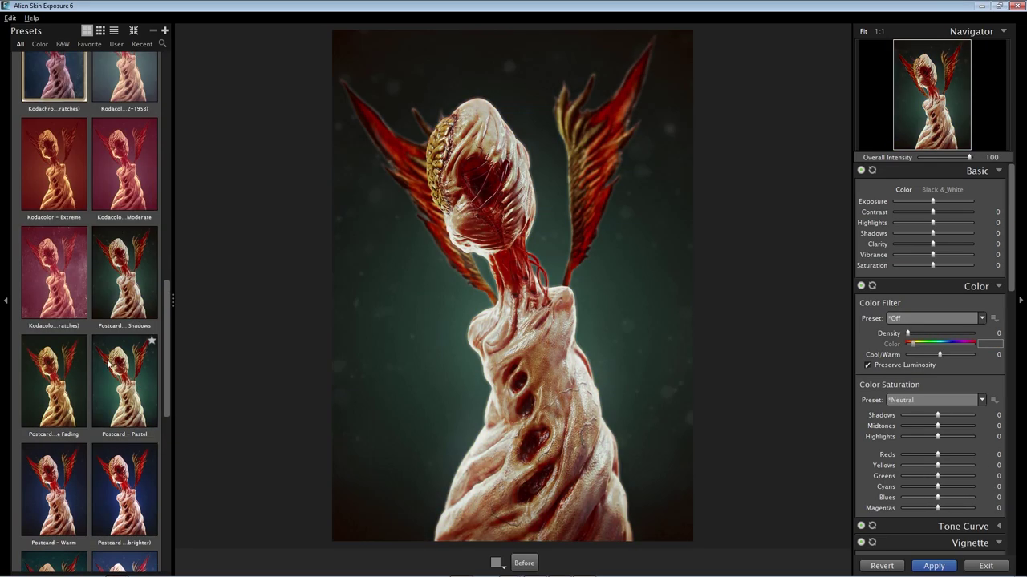
scroll("down", 3)
scroll("down", 3)
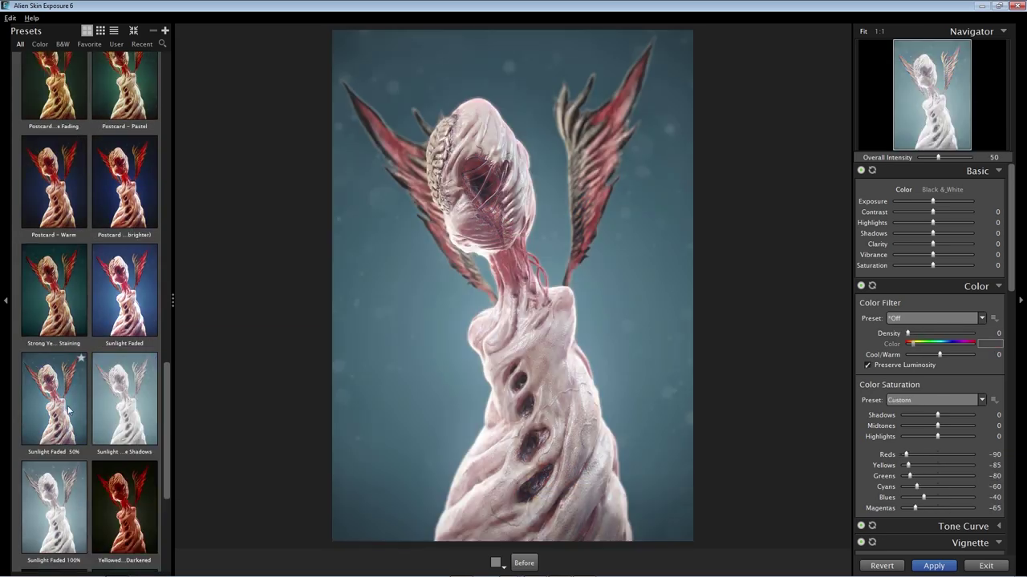
scroll("down", 3)
left_click(35, 474)
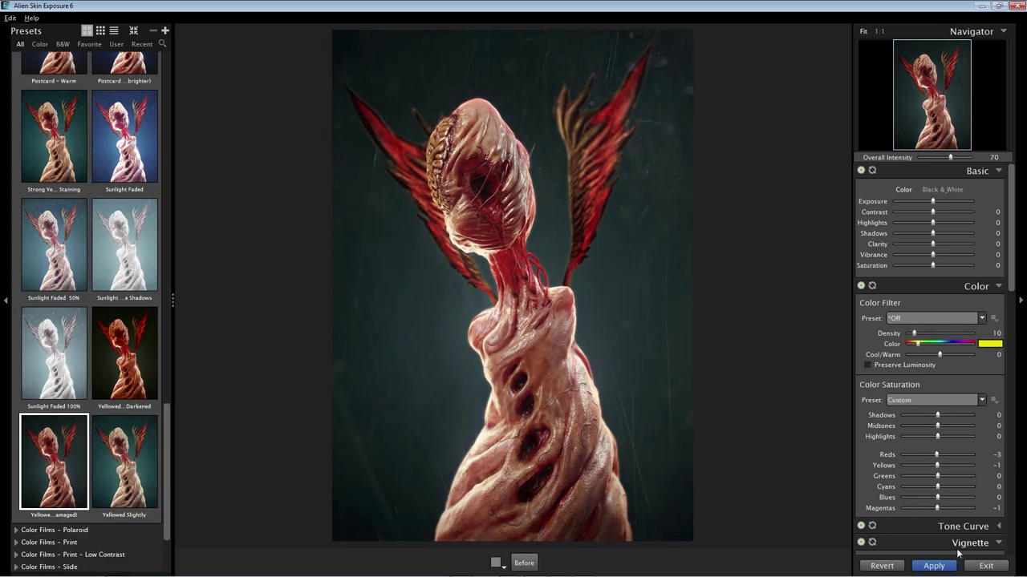
left_click(950, 566)
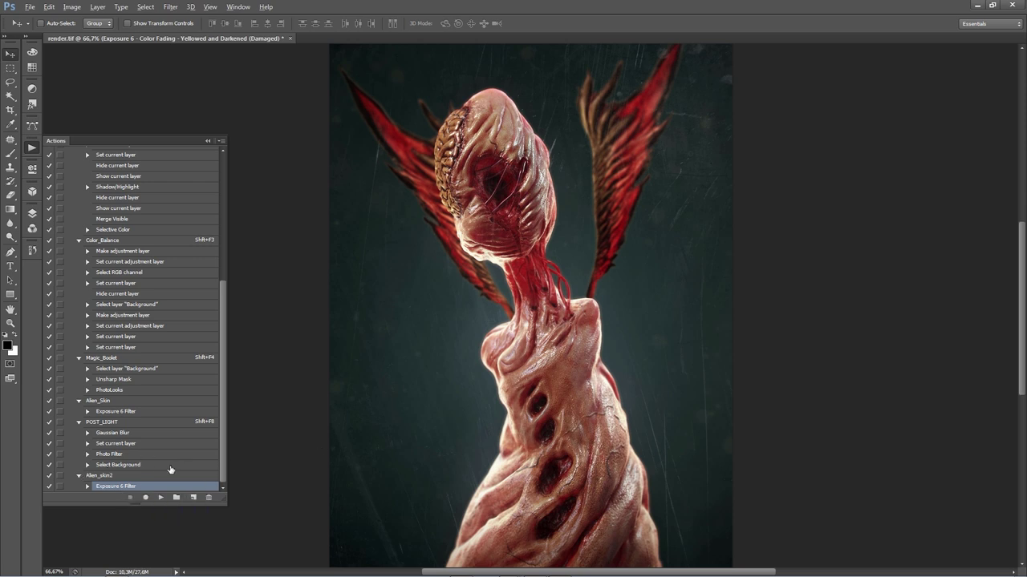
- Delete the Exposure 6 layer, then play the Alien_skin2 action, accepting the security warning
left_click(32, 214)
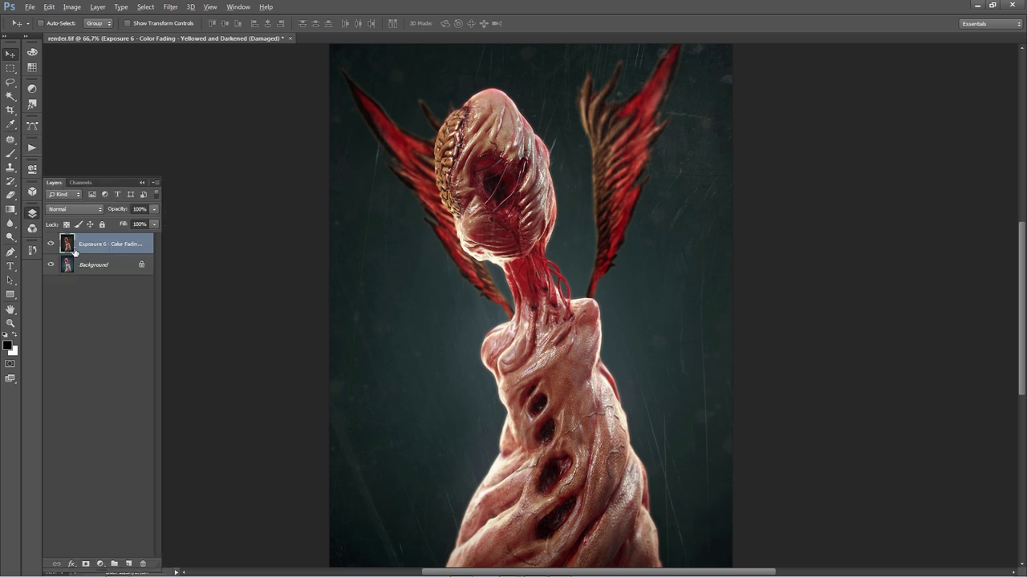
left_click(144, 564)
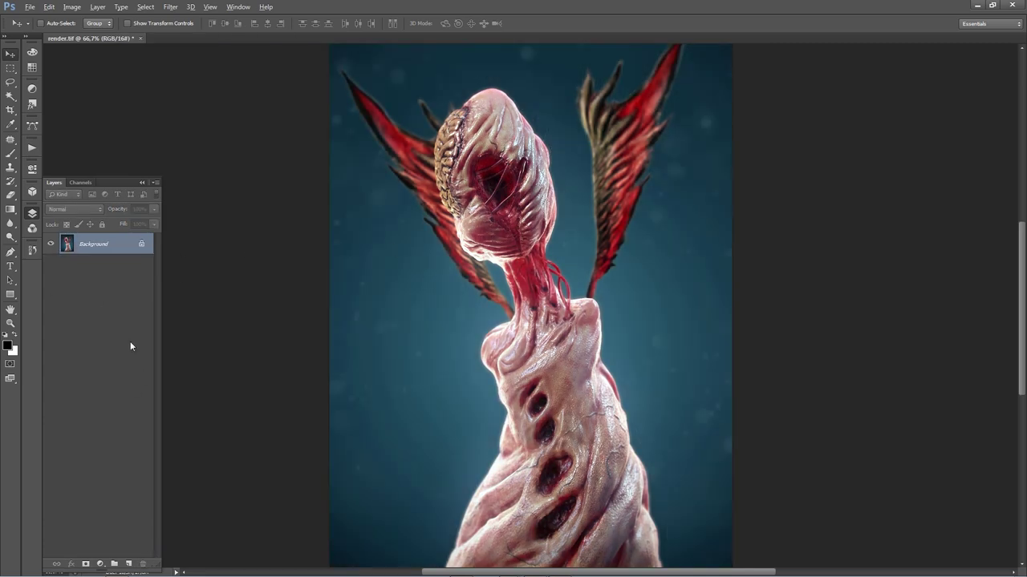
left_click(32, 148)
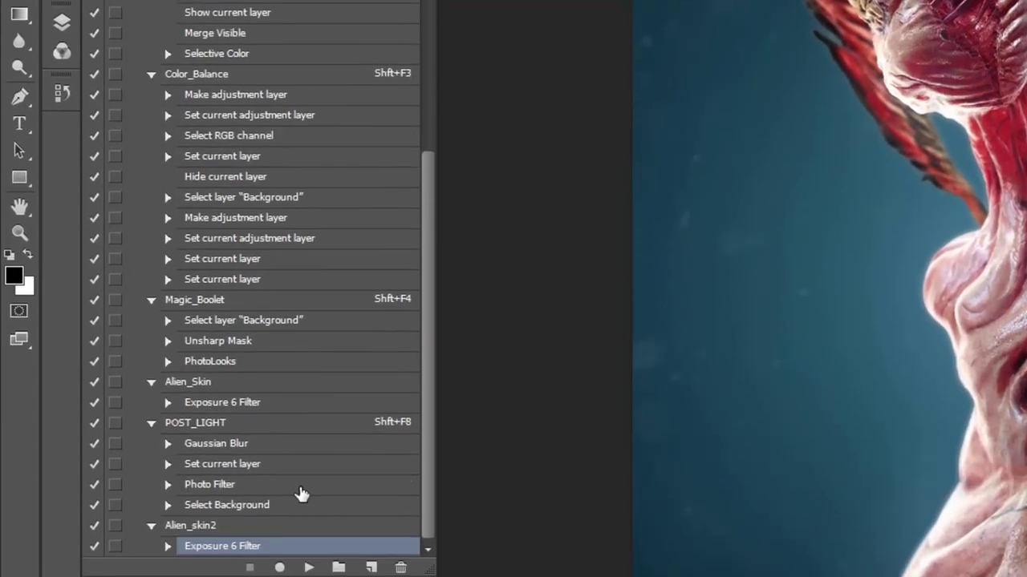
left_click(210, 525)
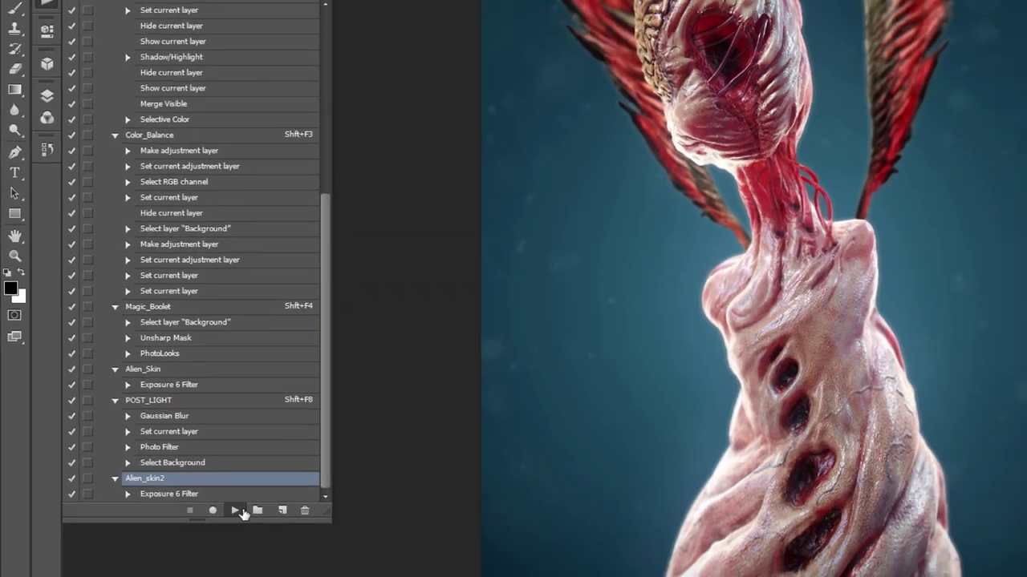
left_click(241, 511)
left_click(588, 303)
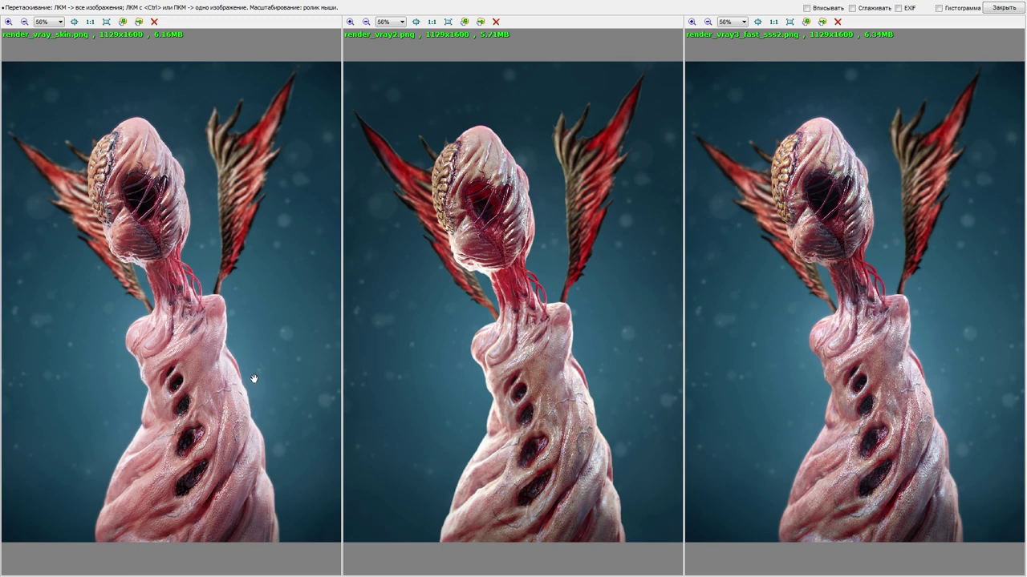
- Zoom the three synchronized renders and pan them to show the neck and body
scroll("up", 3)
scroll("up", 3)
scroll("down", 3)
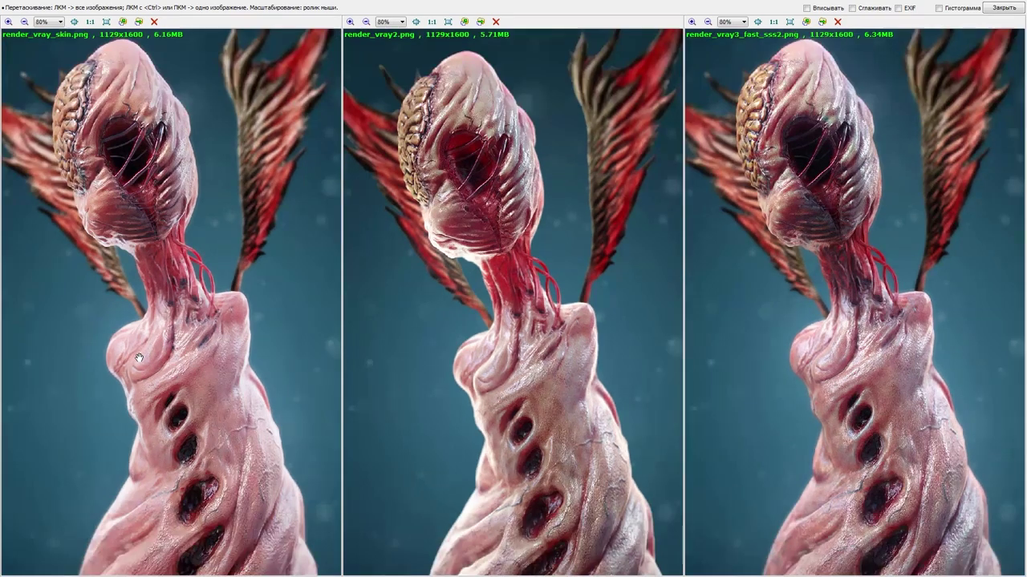
scroll("down", 3)
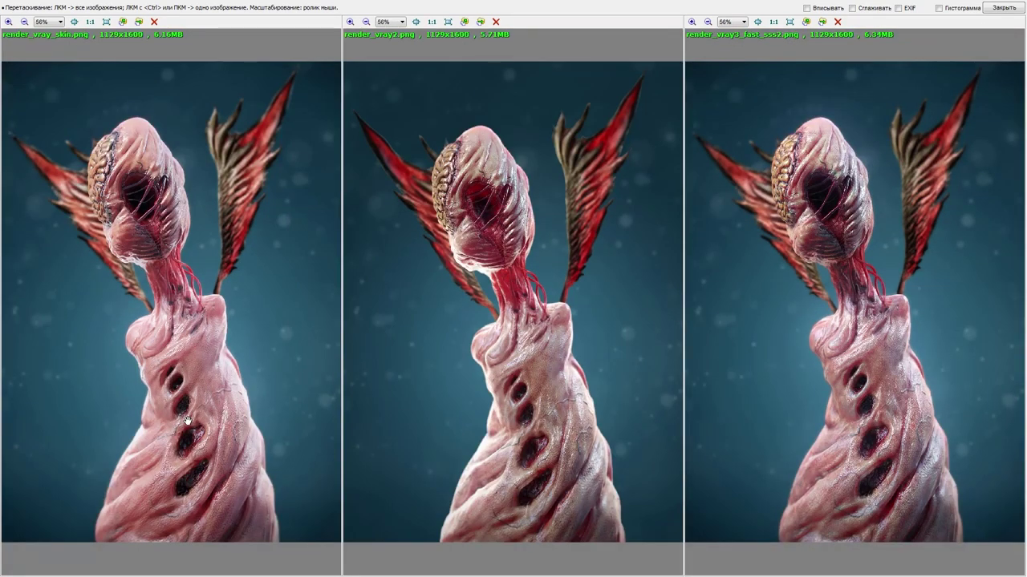
scroll("up", 3)
scroll("up", 3)
scroll("down", 3)
scroll("down", 3)
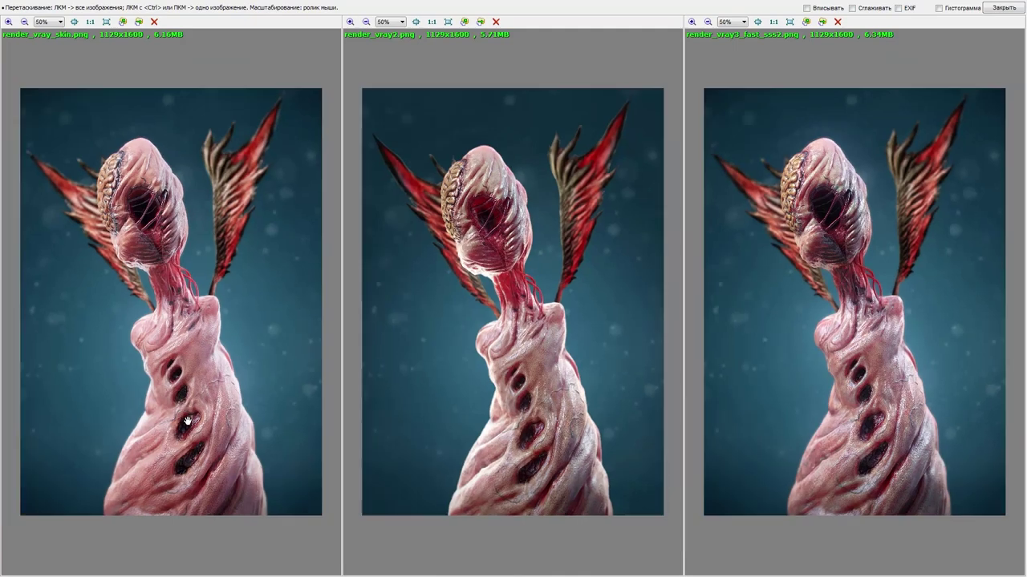
scroll("up", 3)
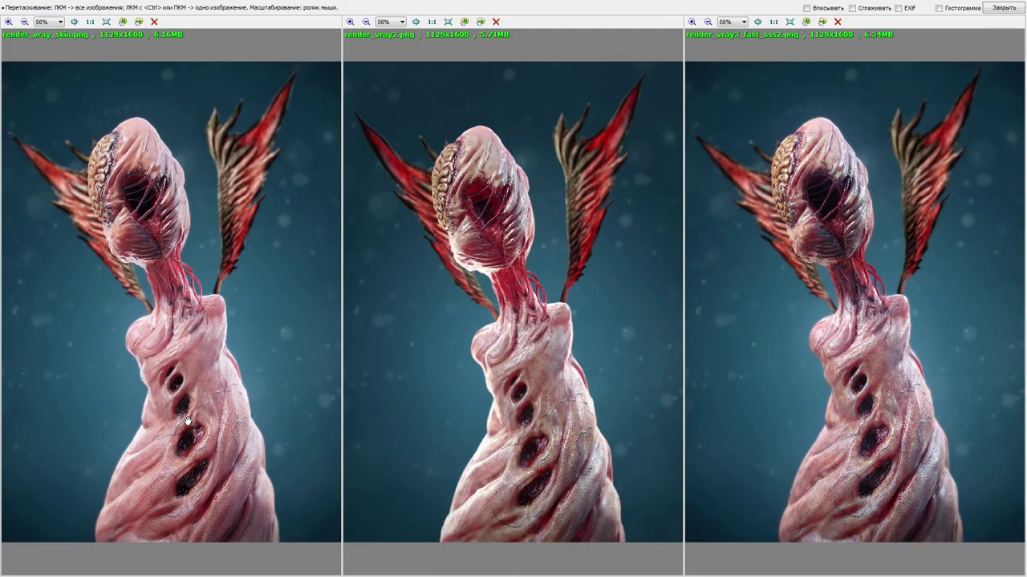
scroll("up", 3)
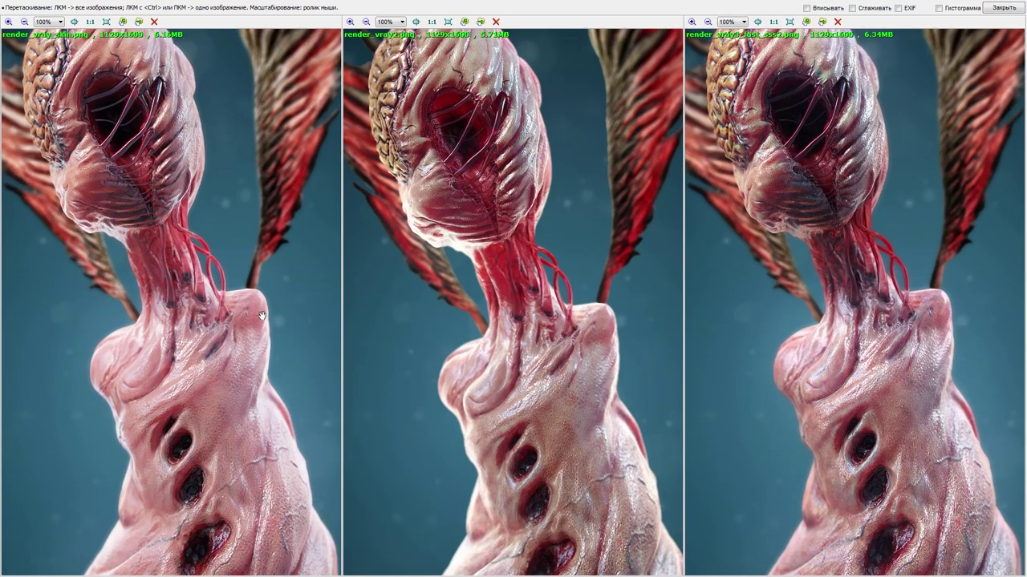
left_click_drag(262, 317, 174, 281)
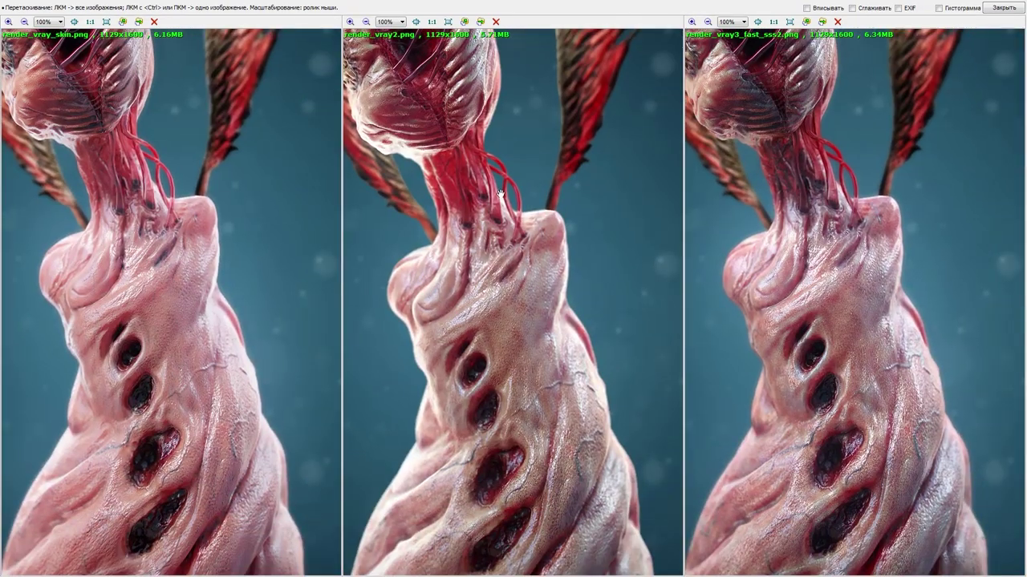
- Bring the creature's head into view in all three renders, then open the Marmoset Toolbag 2 download page
scroll("down", 3)
scroll("up", 3)
scroll("up", 3)
scroll("up", 3)
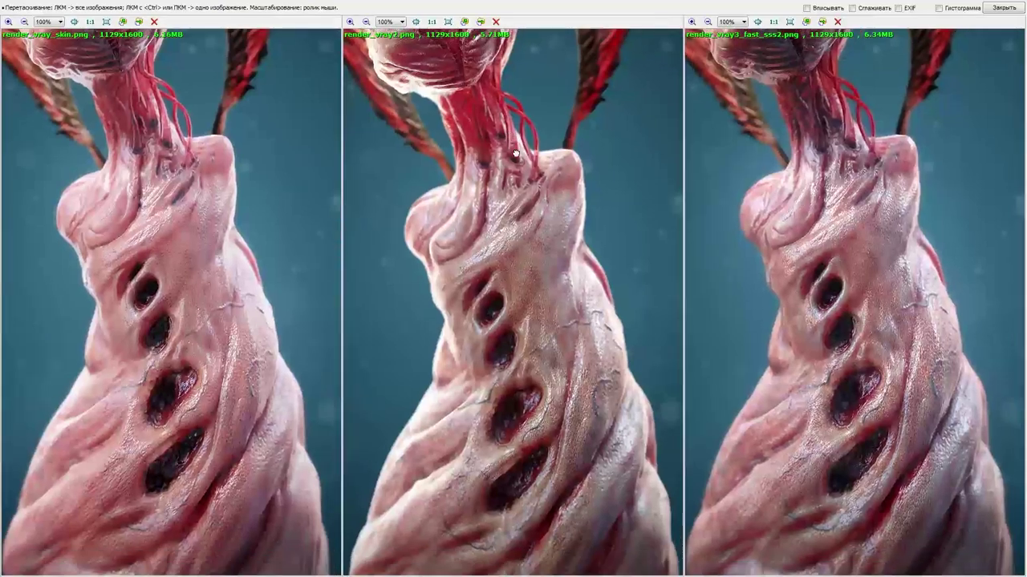
left_click_drag(527, 298, 539, 364)
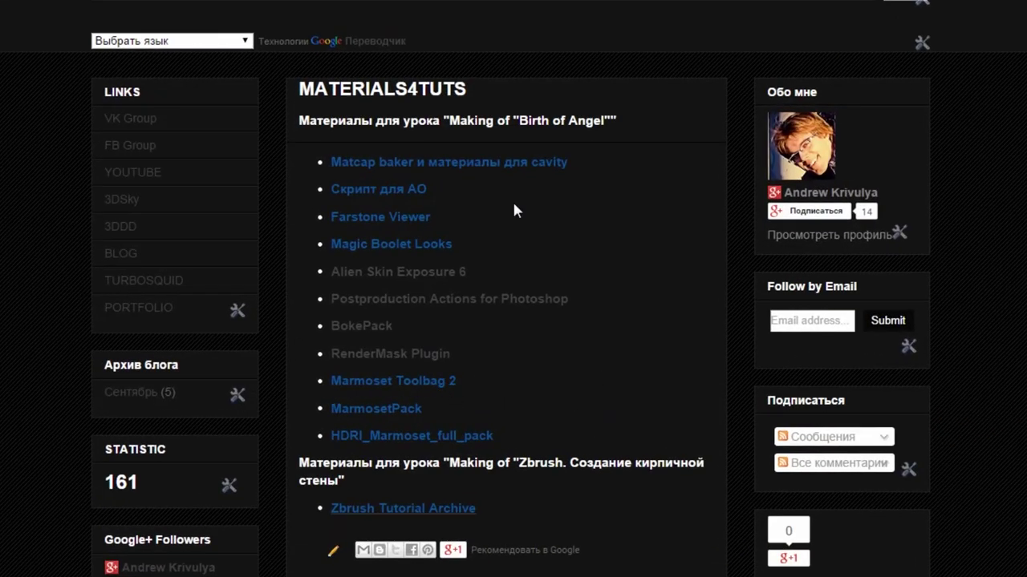
left_click(438, 389)
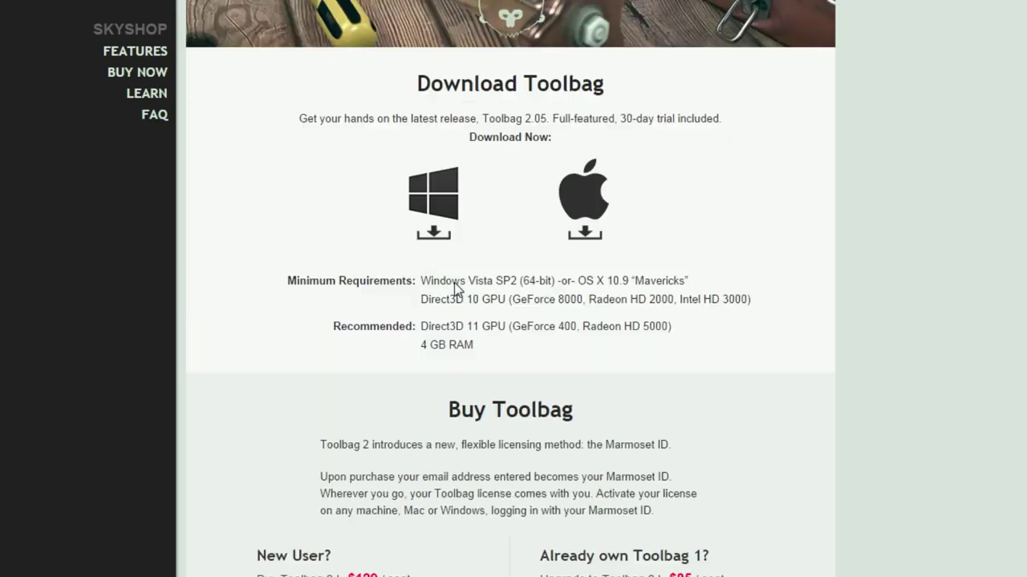
- Look over the Toolbag download page, then return to the materials blog
left_click_drag(656, 115, 722, 156)
left_click(534, 324)
scroll("down", 3)
scroll("up", 3)
key("alt+Left")
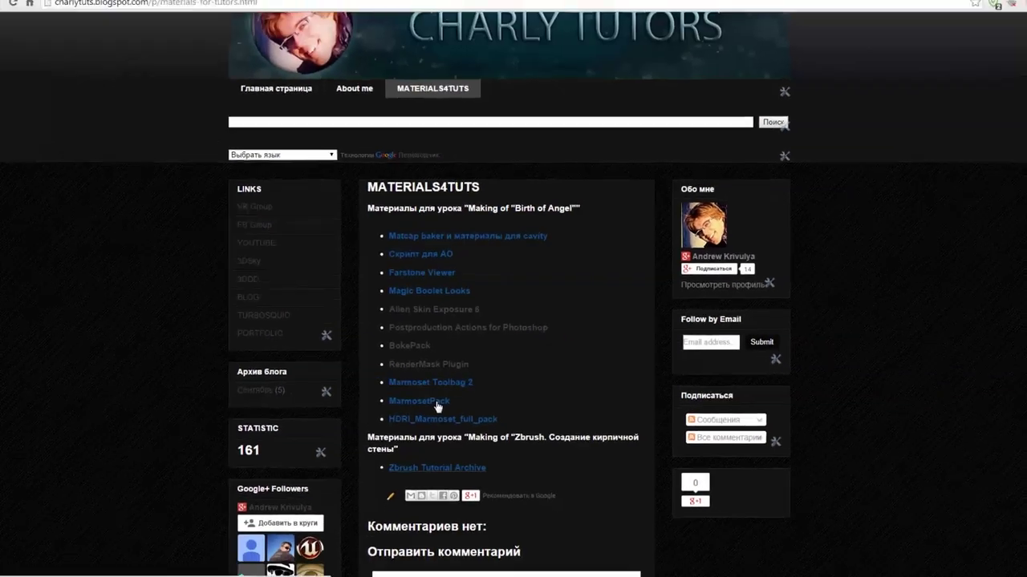
- Download the MarmosetPack archive and open its hdri folder of six .tbsky skies
left_click(441, 407)
left_click(467, 242)
double_click(218, 137)
left_click_drag(1023, 455, 231, 160)
left_click(359, 192)
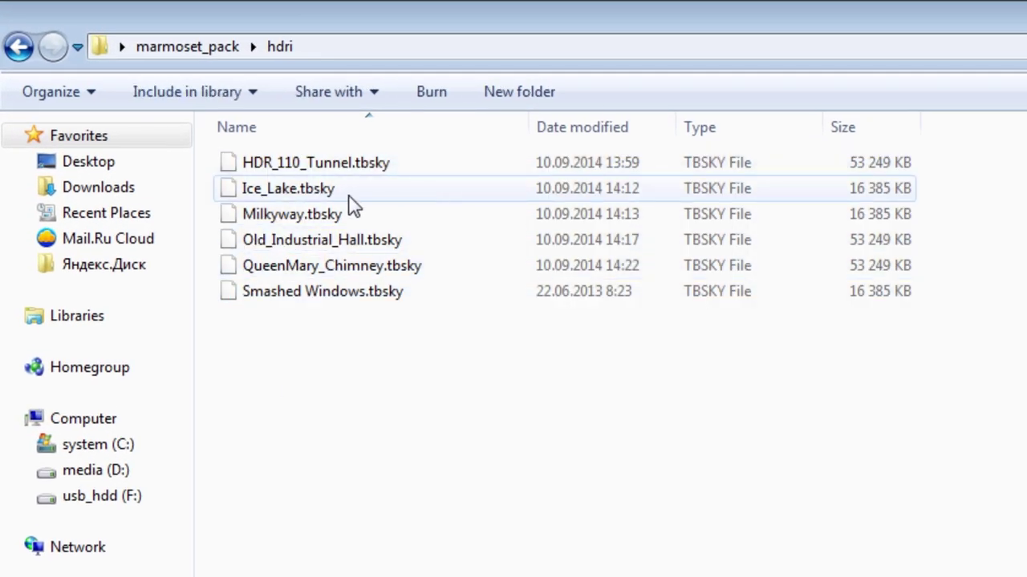
- Look through the marmoset_pack materials folder and select its material files
left_click(25, 56)
double_click(252, 193)
left_click_drag(745, 396, 232, 156)
left_click(246, 265)
left_click(21, 50)
double_click(251, 187)
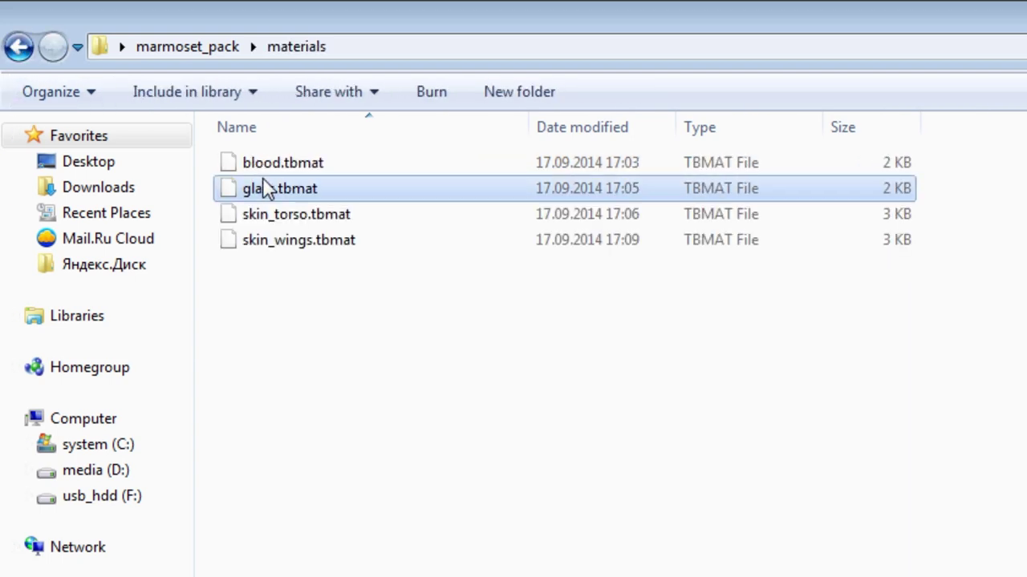
left_click(245, 187)
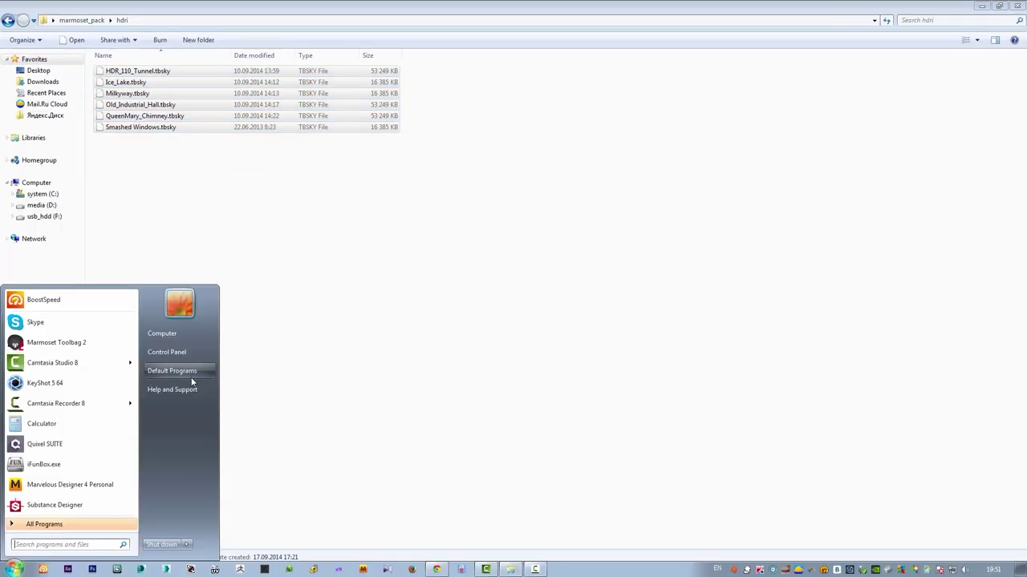
- Paste the six copied skies into Program Files\Marmoset Toolbag 2\data\sky, resolving the file conflict
double_click(128, 172)
double_click(136, 340)
double_click(120, 71)
double_click(122, 133)
right_click(173, 370)
left_click(217, 451)
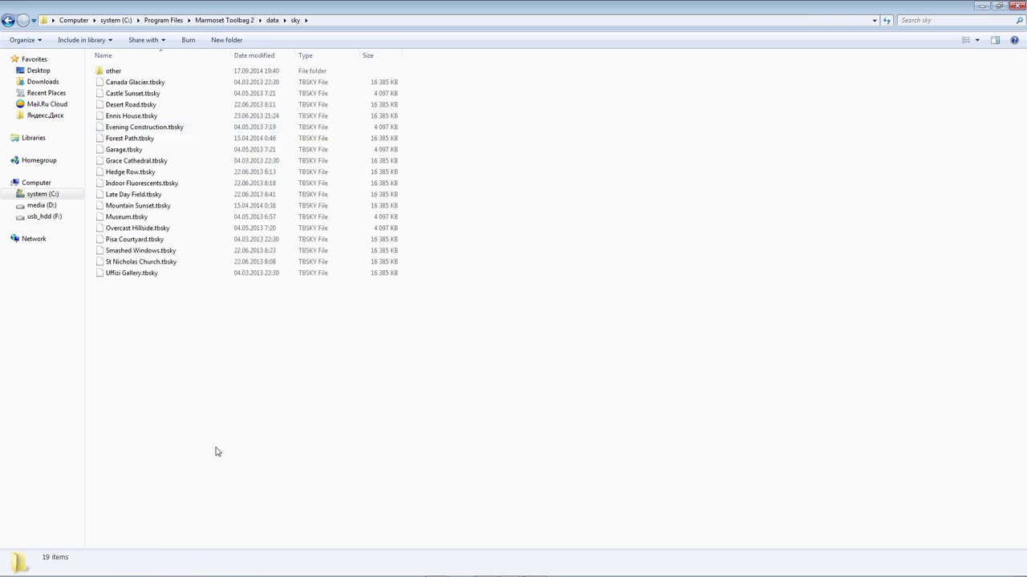
left_click(439, 243)
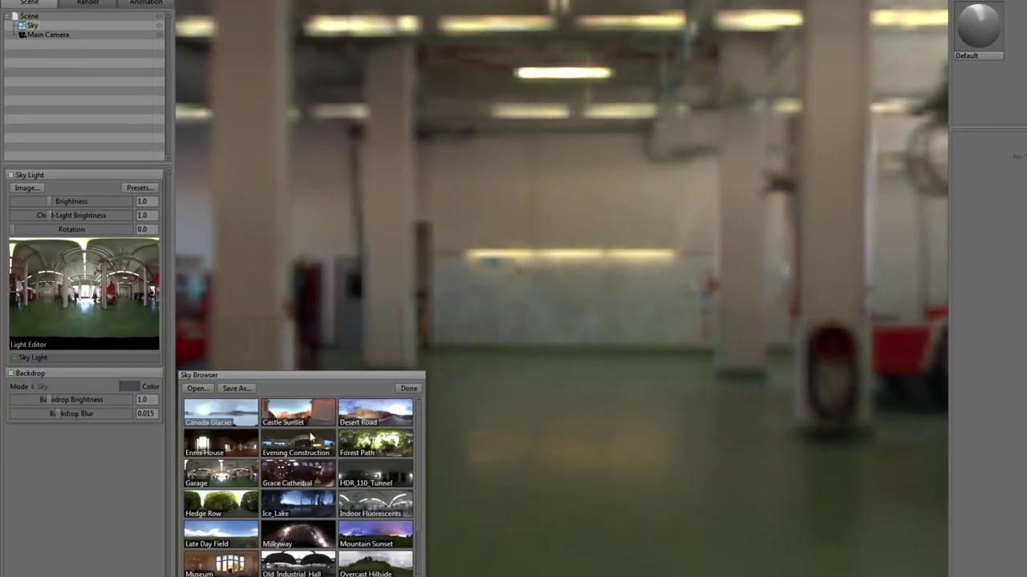
- Open the HDRI_Marmoset_full_pack link to reach the marmosethdripack_full.rar download page
left_click(394, 423)
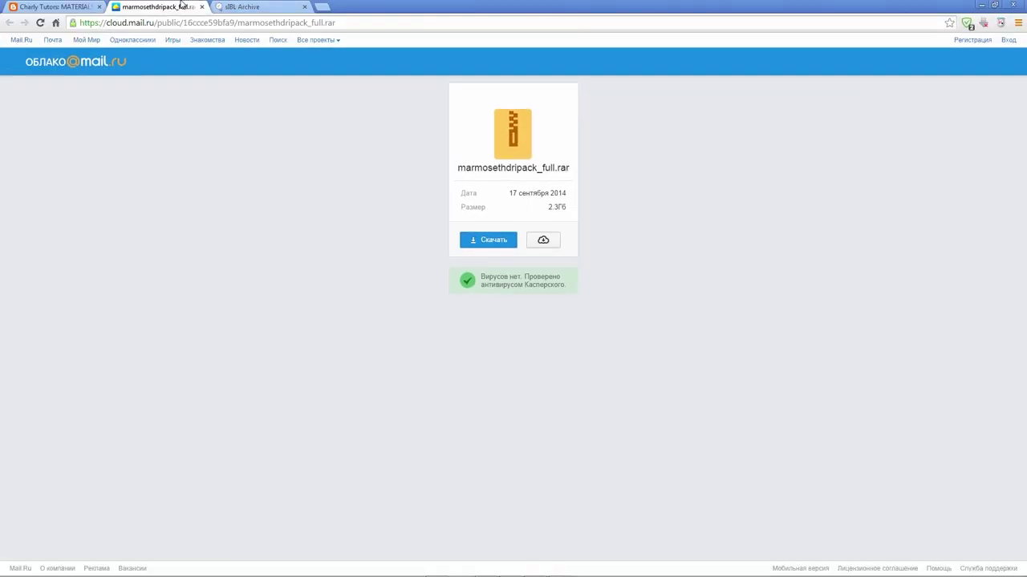
- Scroll through the sIBL Archive page, then open F:\HDRI\_CATALOG in Windows Explorer
left_click(241, 8)
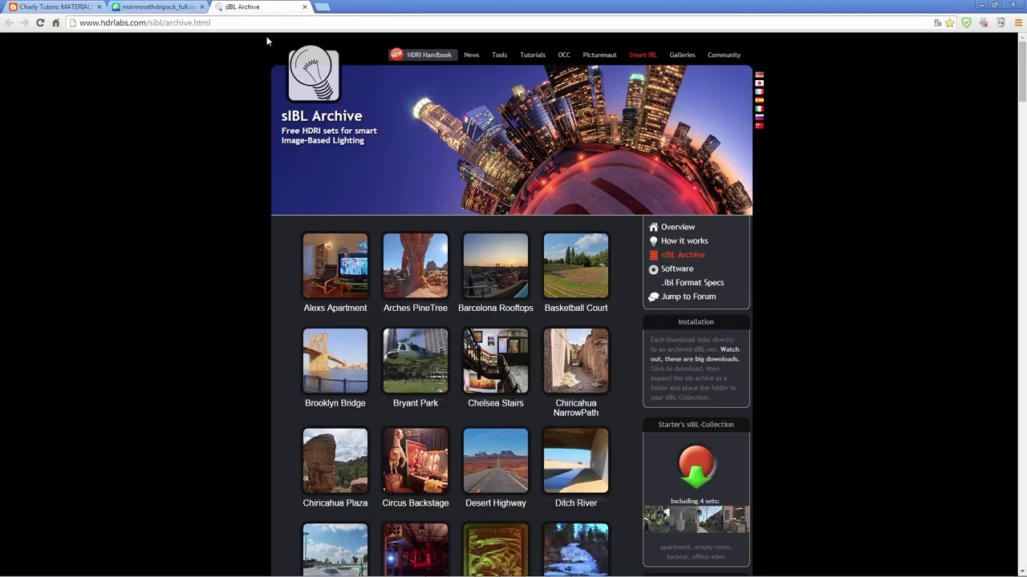
scroll("down", 3)
scroll("down", 3)
scroll("up", 3)
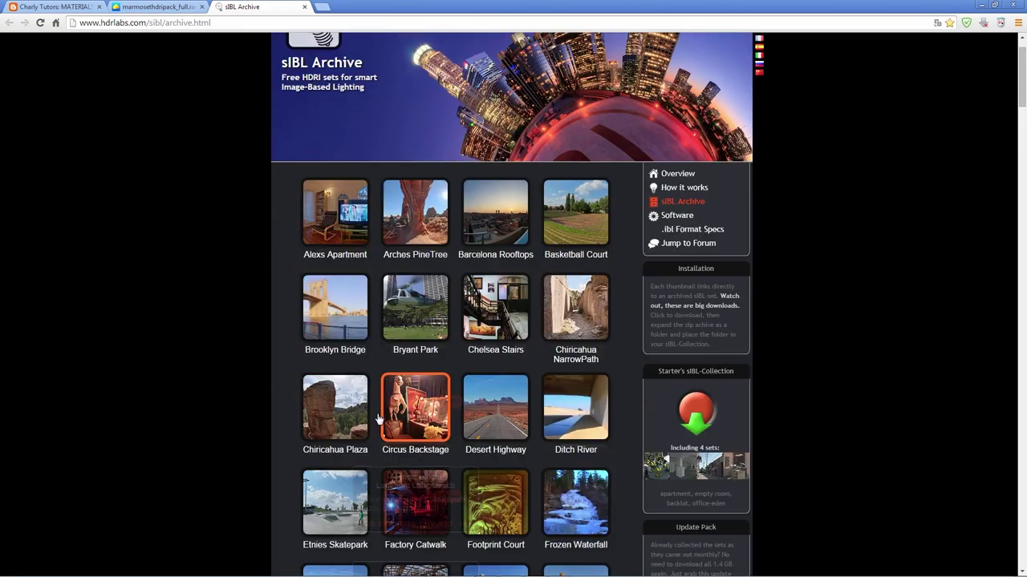
scroll("down", 3)
scroll("down", 3)
scroll("up", 3)
mouse_move(510, 569)
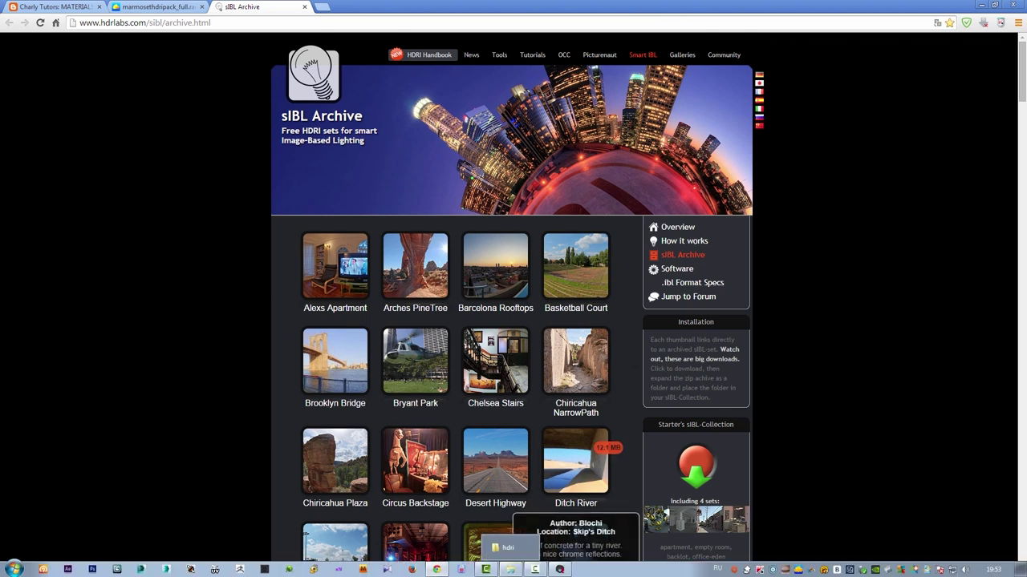
left_click(511, 569)
double_click(117, 63)
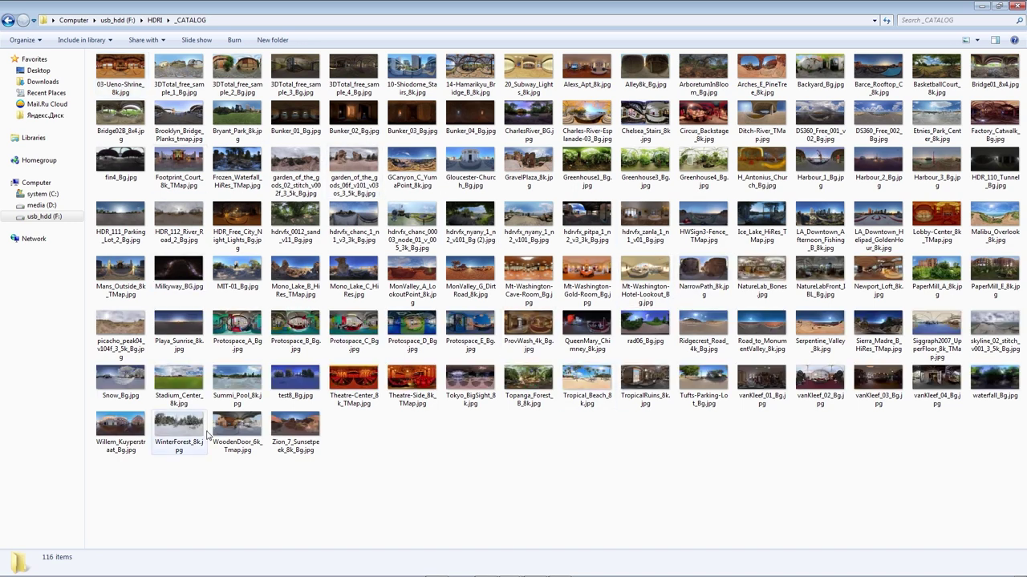
- Check the _MARMOSET folder of .tbsky skies, then open Marmoset Toolbag's Sky Browser presets
left_click(6, 21)
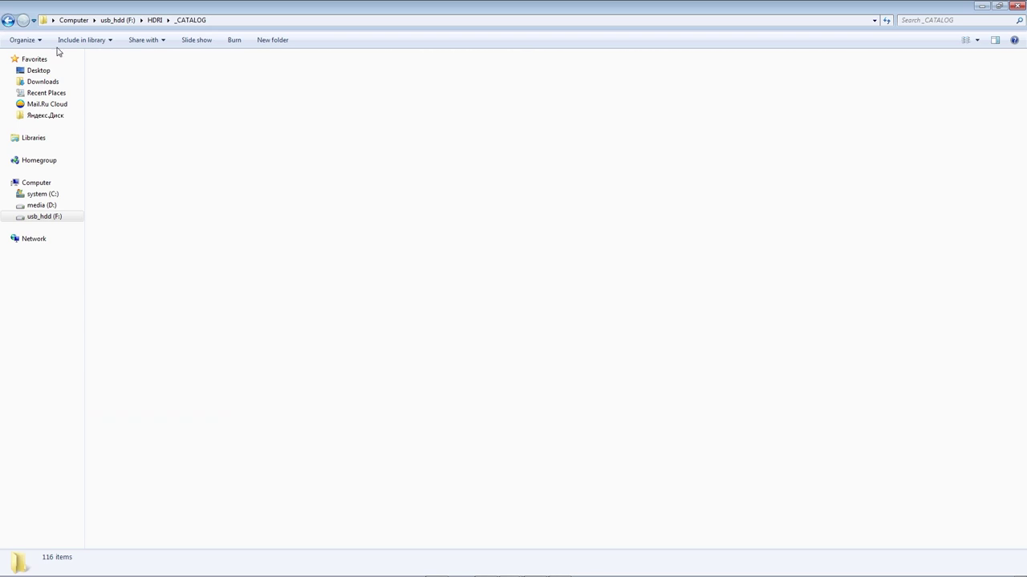
double_click(116, 74)
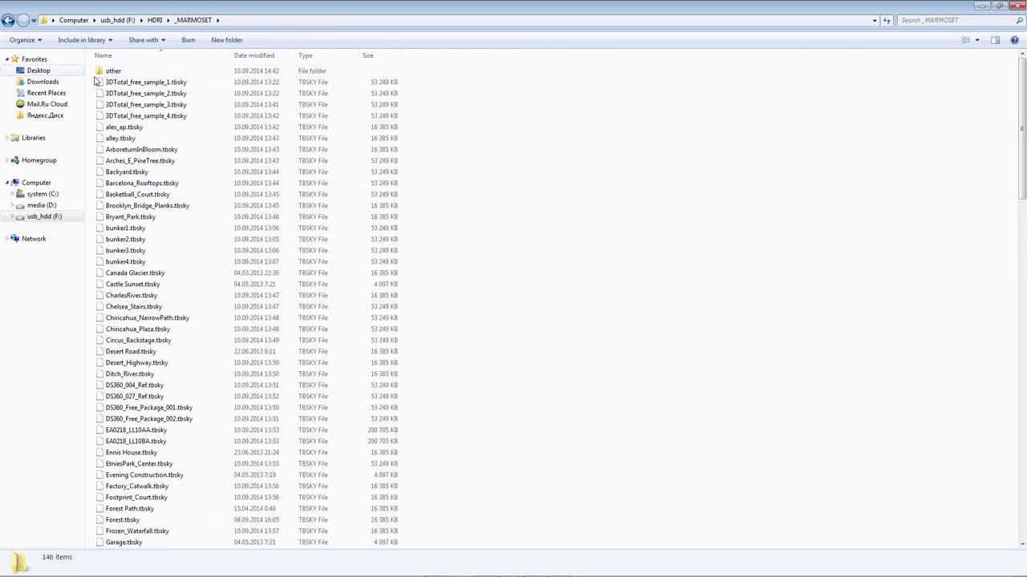
left_click(9, 21)
left_click(119, 201)
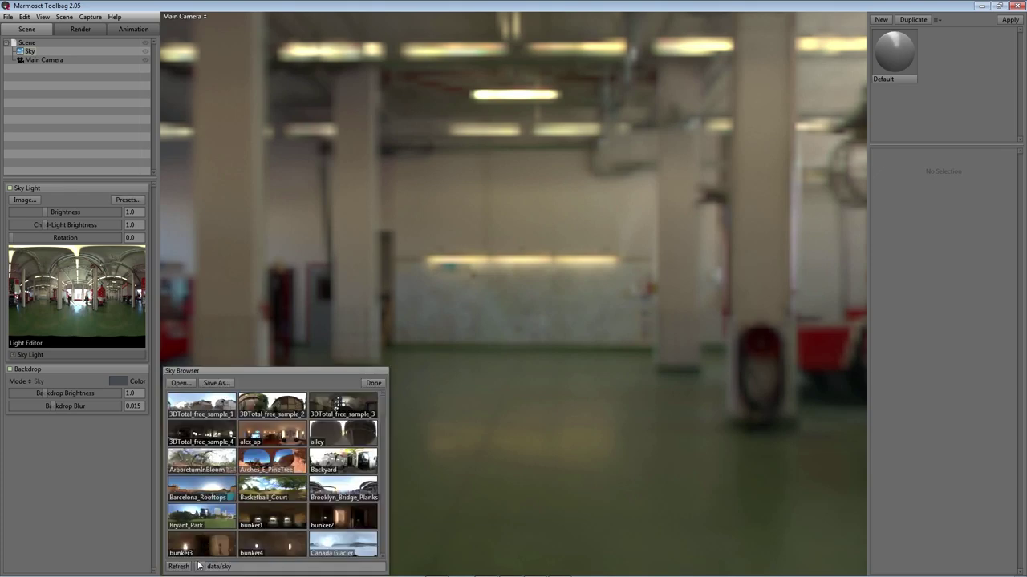
- Scroll down the Sky Browser's list of sky presets
left_click_drag(381, 406, 378, 550)
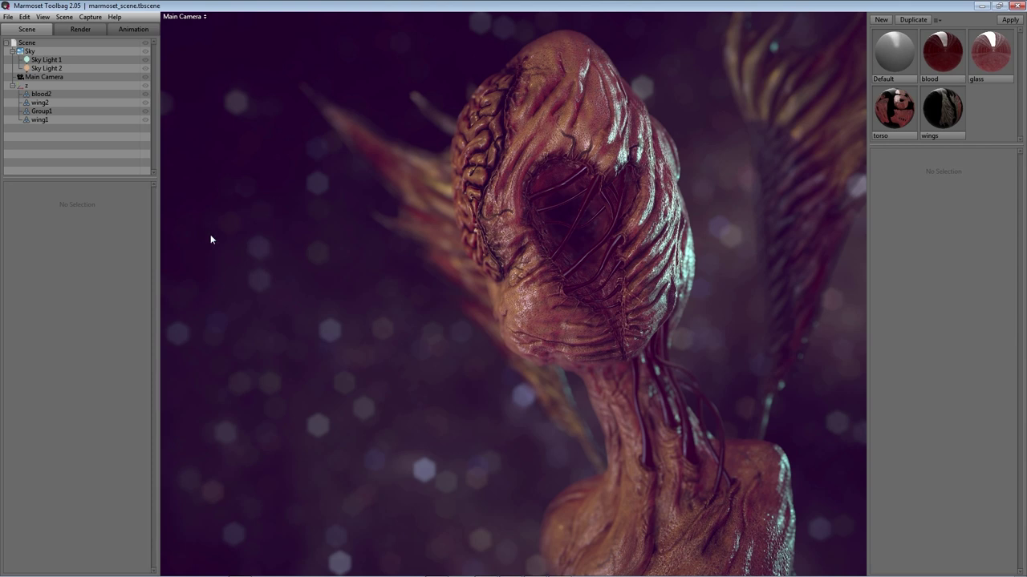
- Drop Backdrop Brightness to 0.0 and hide wing1, wing2 and blood2
left_click(80, 29)
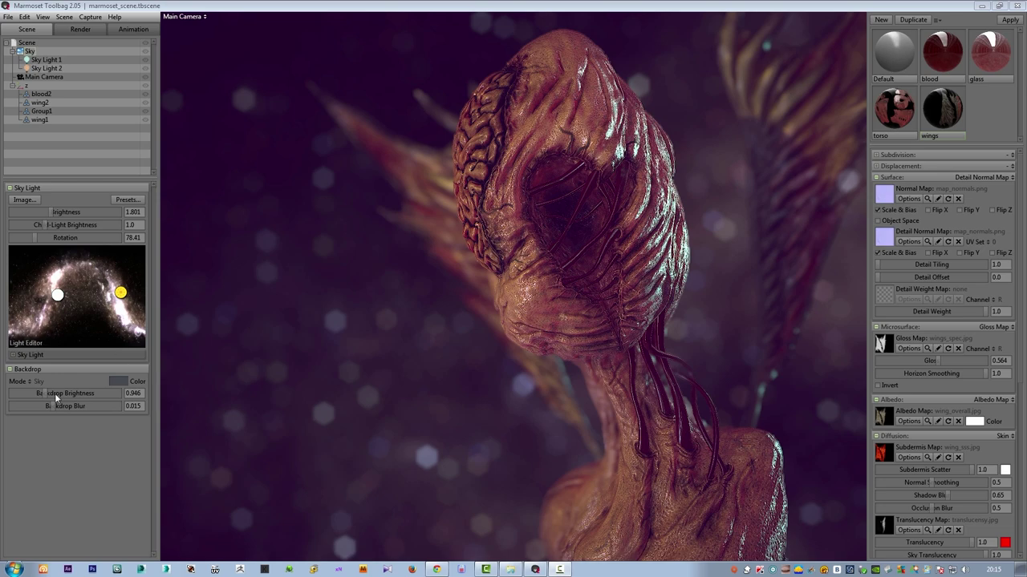
left_click_drag(145, 441, 8, 439)
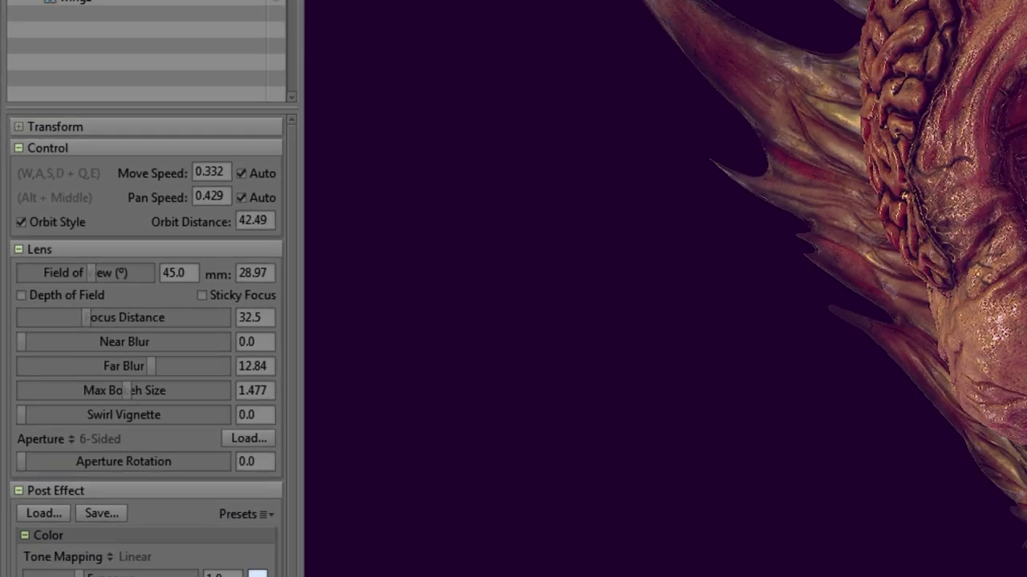
left_click(145, 119)
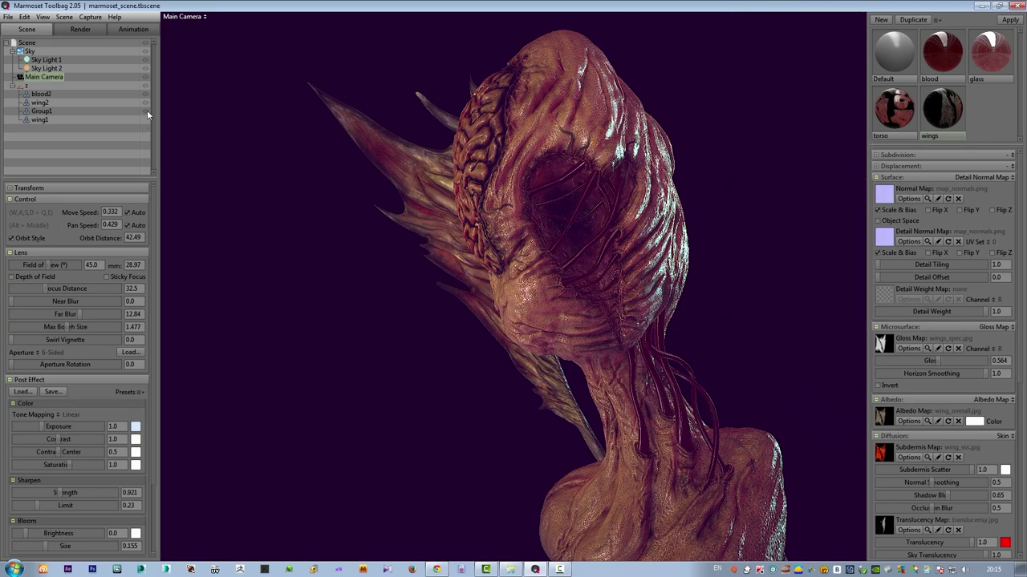
left_click(146, 103)
left_click(146, 94)
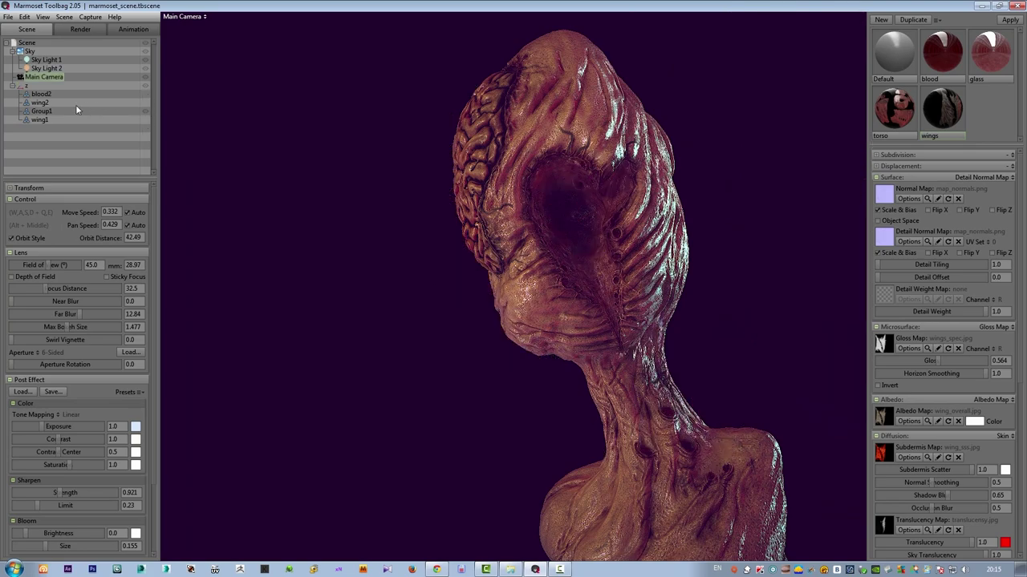
- Select the Group1 mesh and choose the Default material as a starting point
left_click(49, 113)
left_click(53, 112)
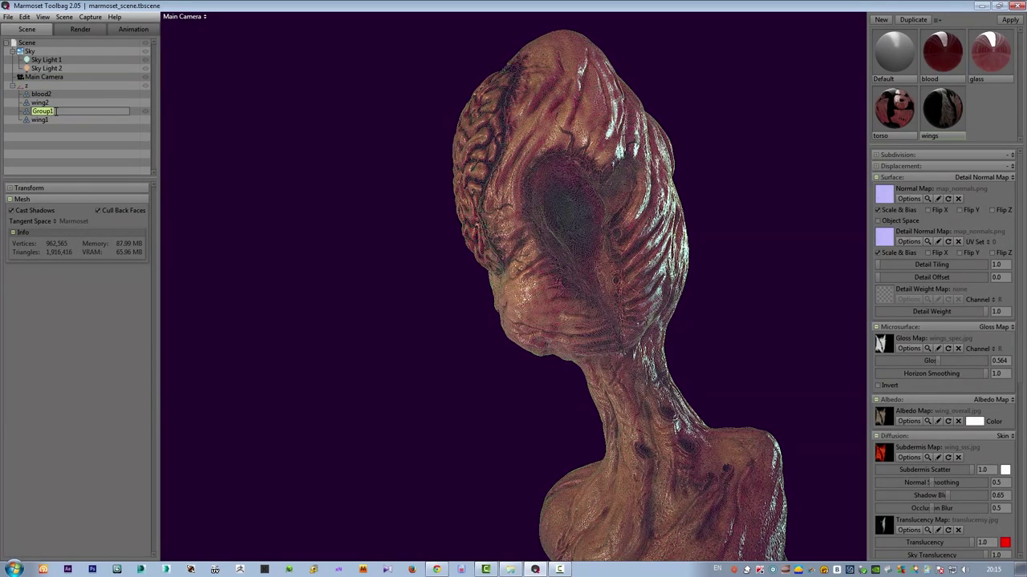
key("Return")
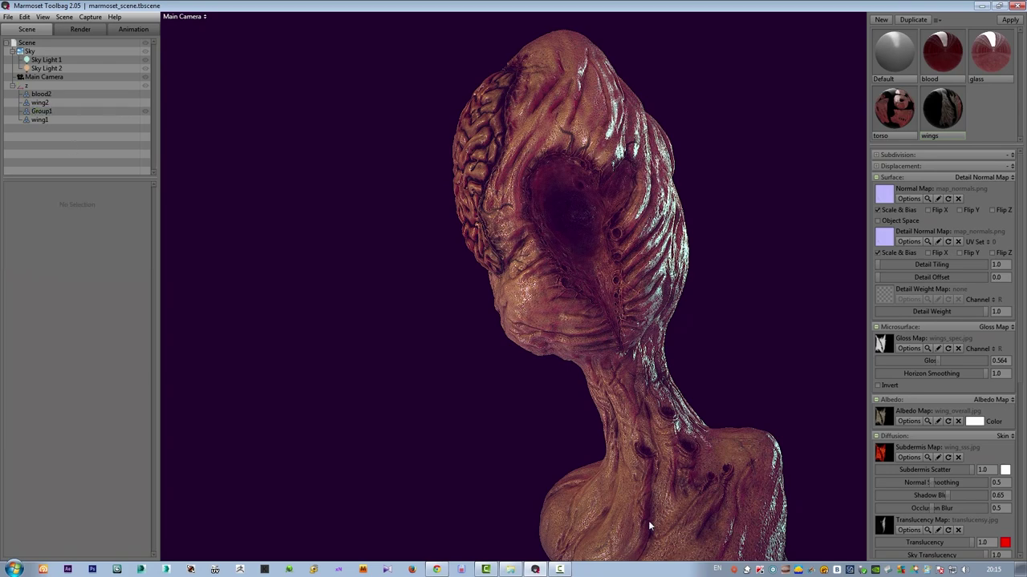
left_click(893, 67)
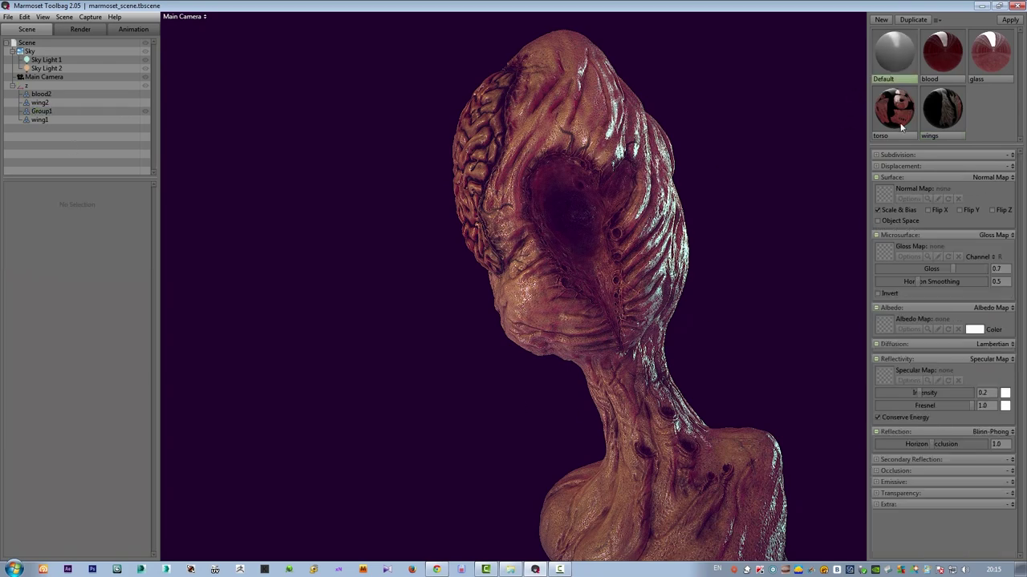
- Duplicate the Default material, name the copy sss, and switch its surface to Detail Normal Map
left_click(912, 19)
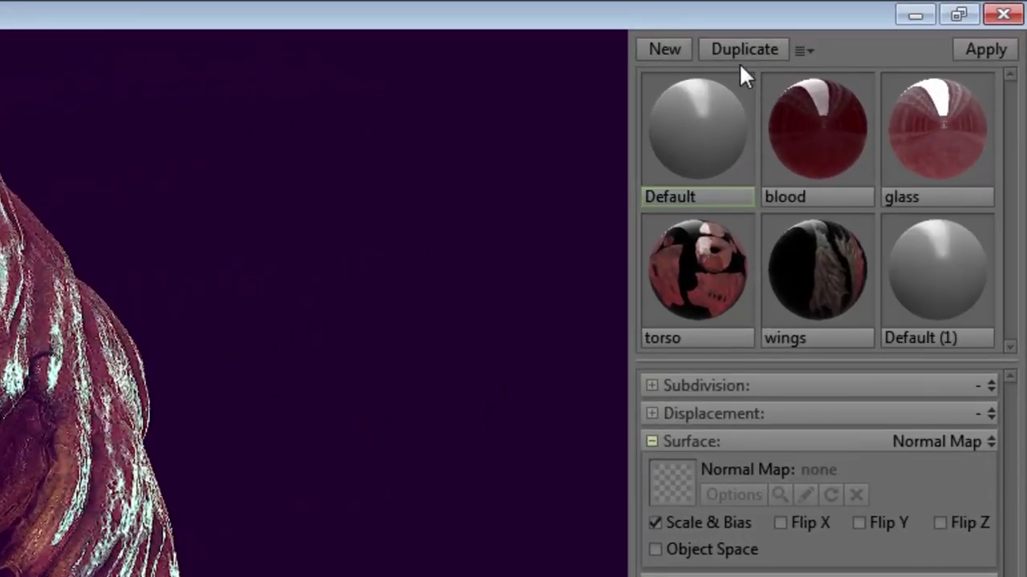
double_click(937, 330)
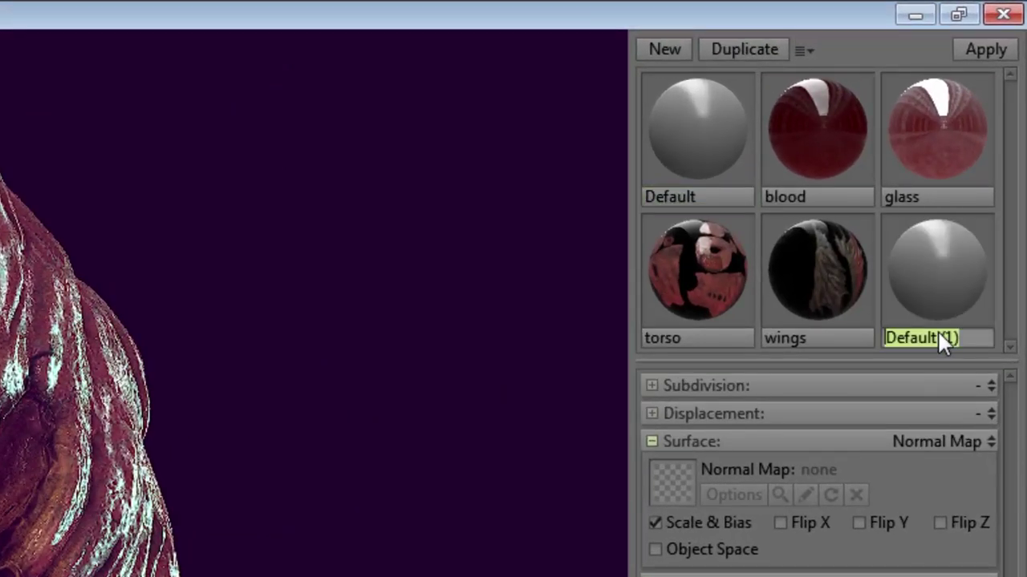
type("sss")
key("Return")
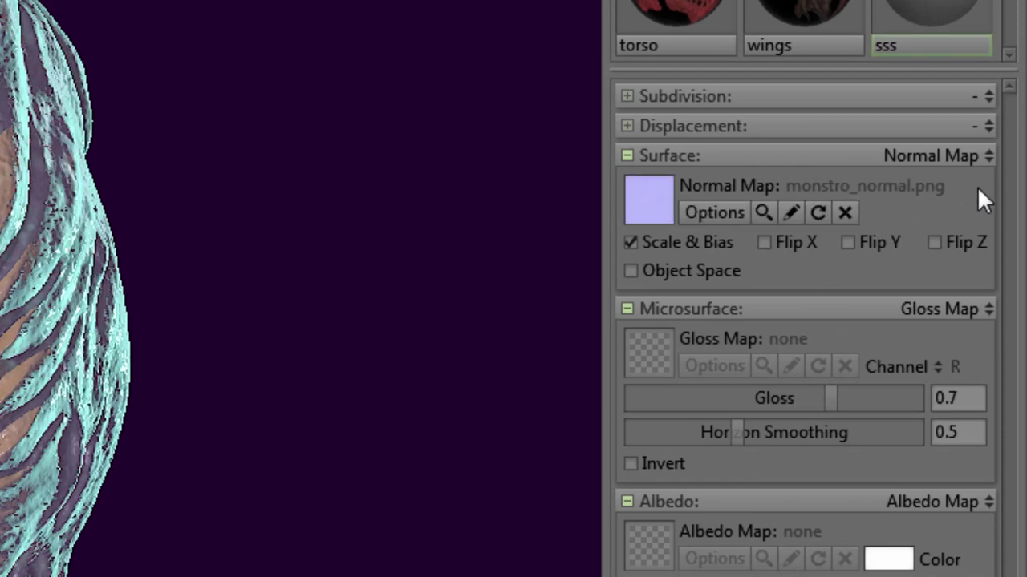
left_click(983, 157)
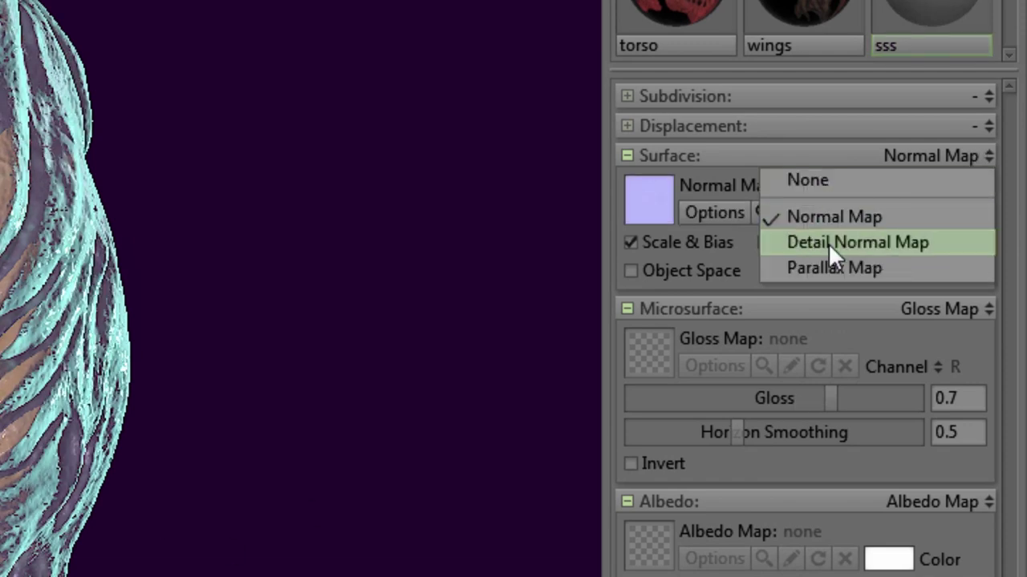
left_click(834, 245)
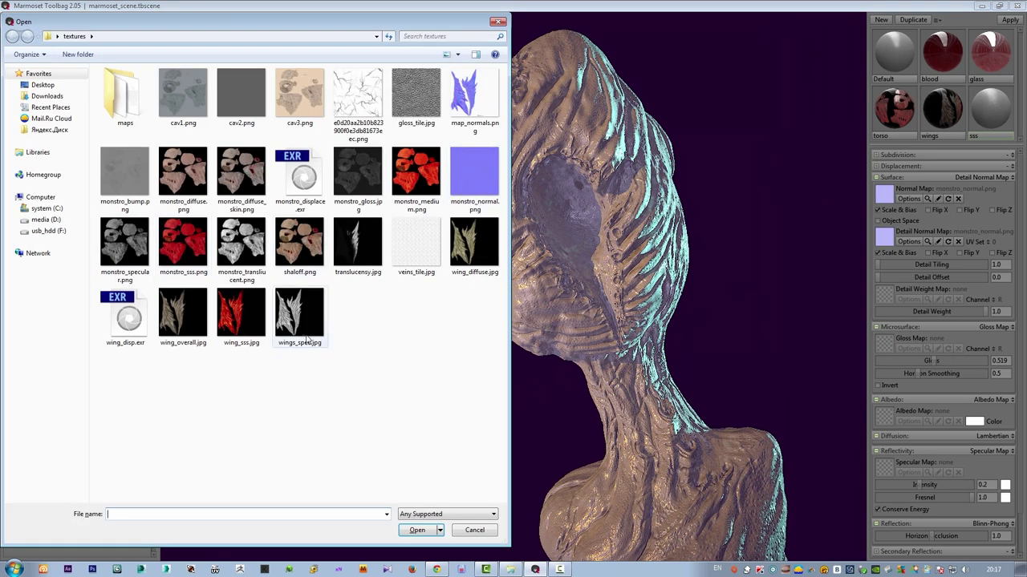
- Load monstro_gloss.jpg as the gloss map, set diffusion to Skin, and pick a dark red scatter colour
left_click(347, 181)
double_click(357, 172)
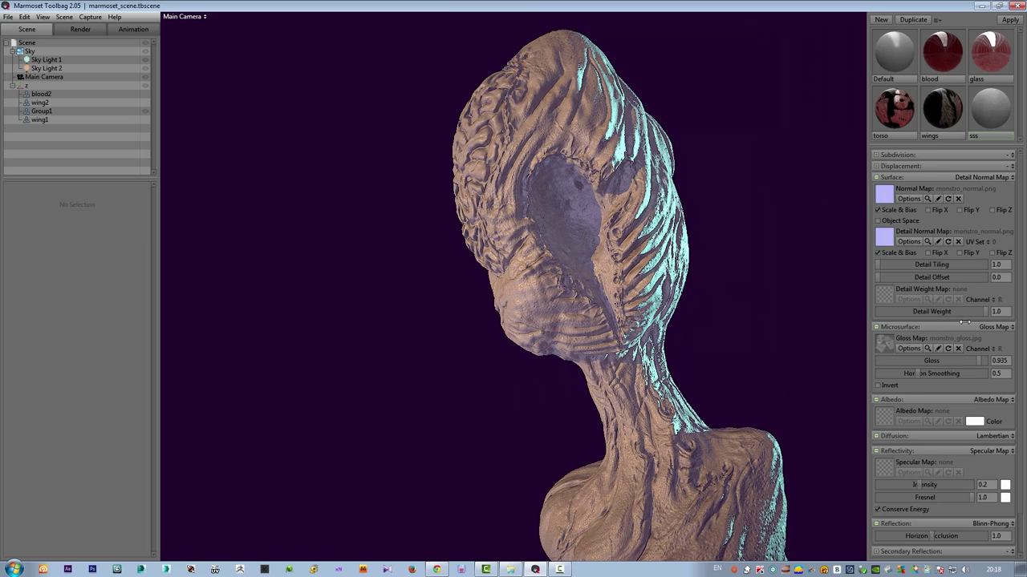
left_click(1013, 436)
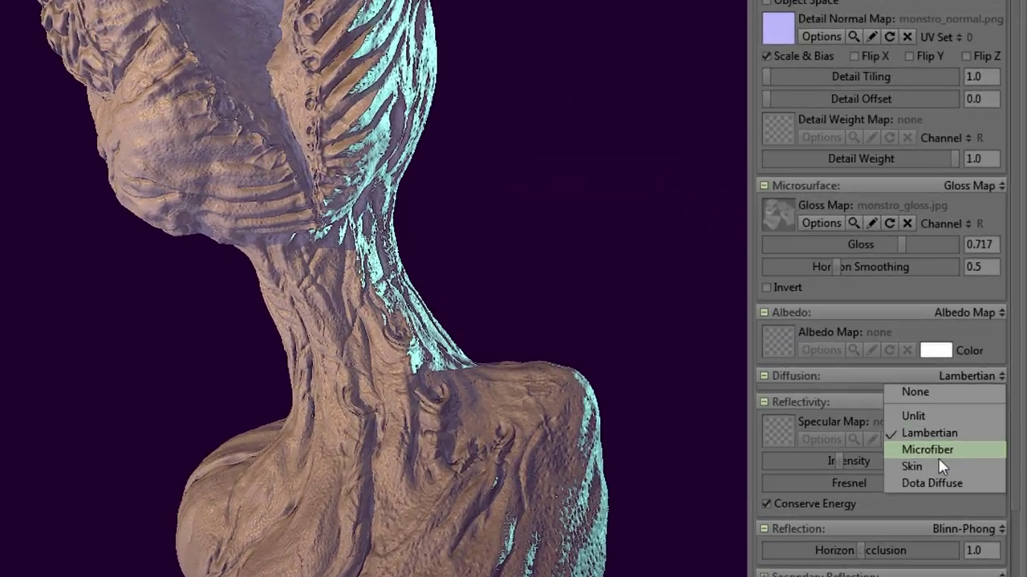
left_click(911, 452)
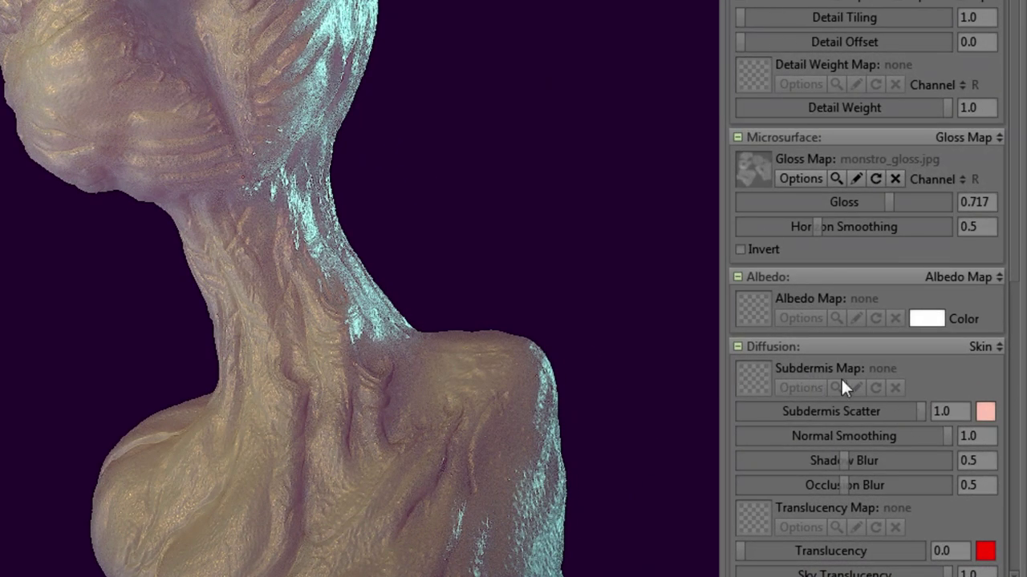
left_click_drag(279, 409, 422, 378)
- Set the subdermis scatter colour to dark red 7e1c00
left_click(568, 427)
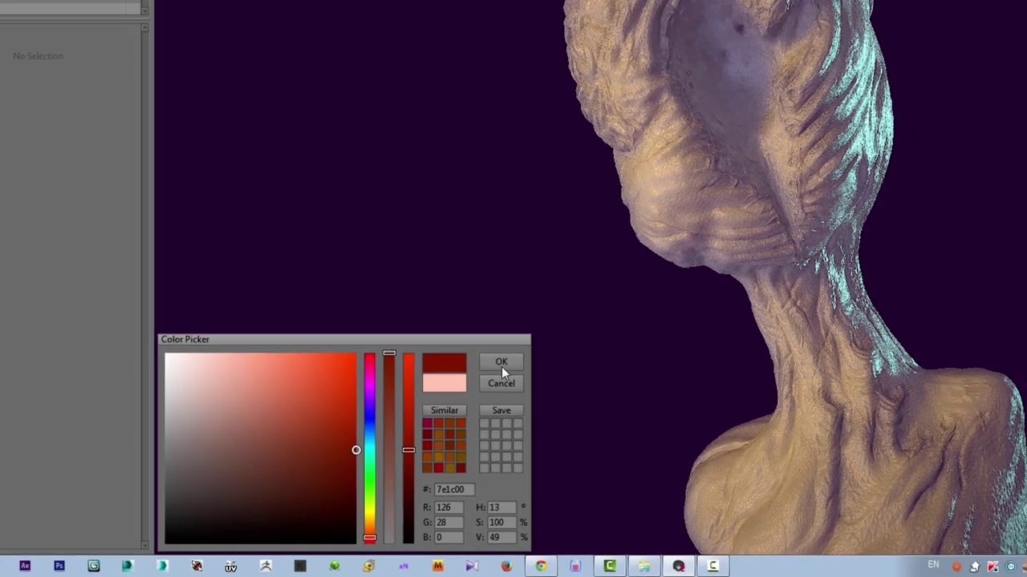
left_click(509, 362)
scroll("down", 3)
scroll("down", 3)
- Set Normal Smoothing to 0.5, Shadow Blur to 0.6 and Occlusion Blur to about 0.554
left_click_drag(986, 457, 932, 451)
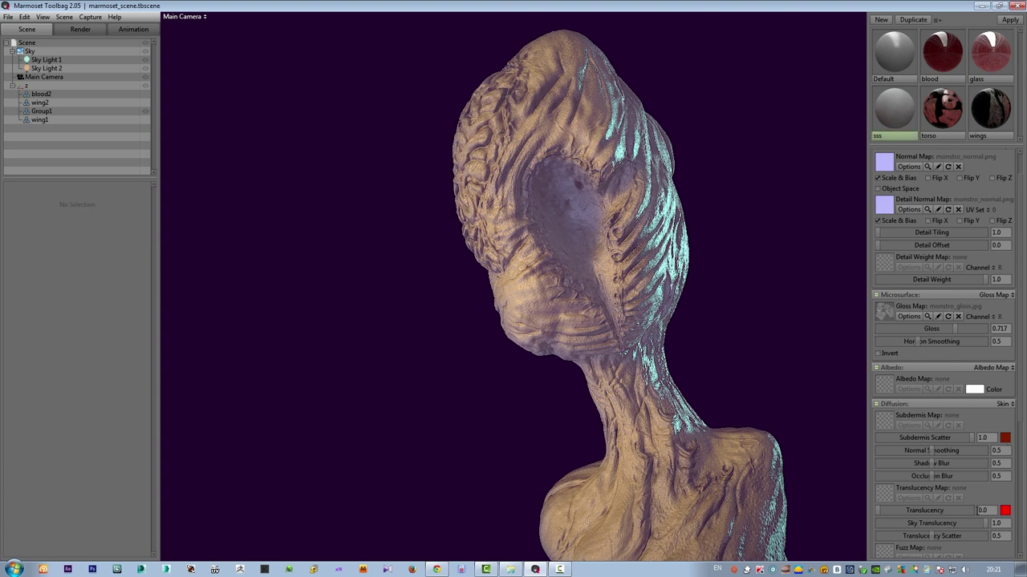
left_click_drag(933, 467, 1017, 459)
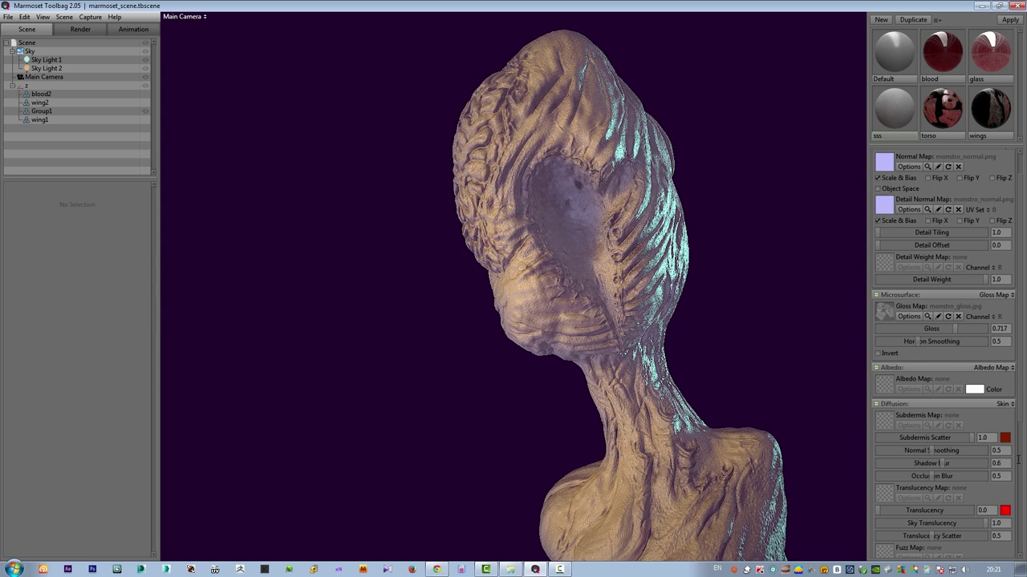
left_click_drag(930, 478, 903, 470)
left_click(55, 31)
left_click(42, 32)
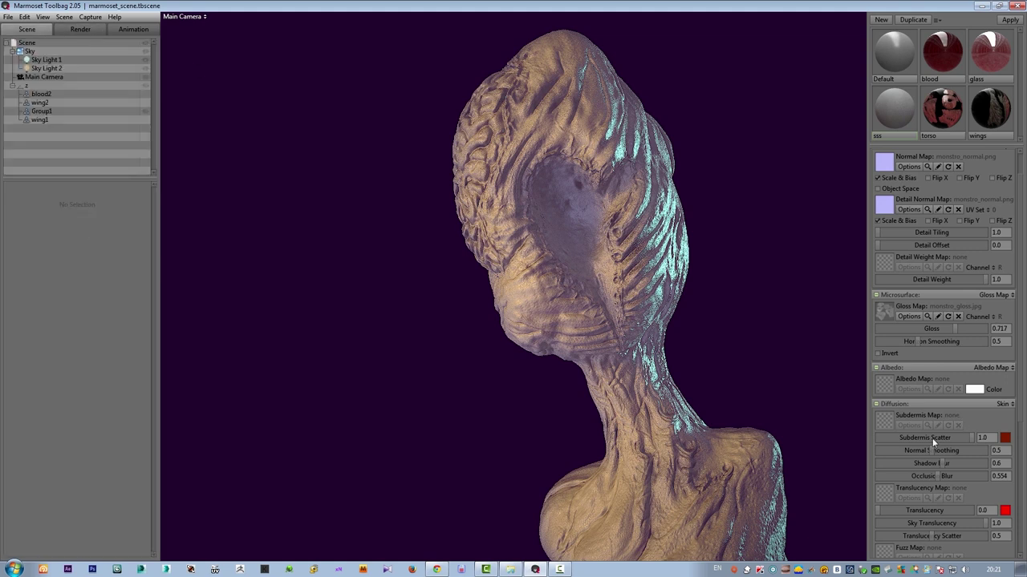
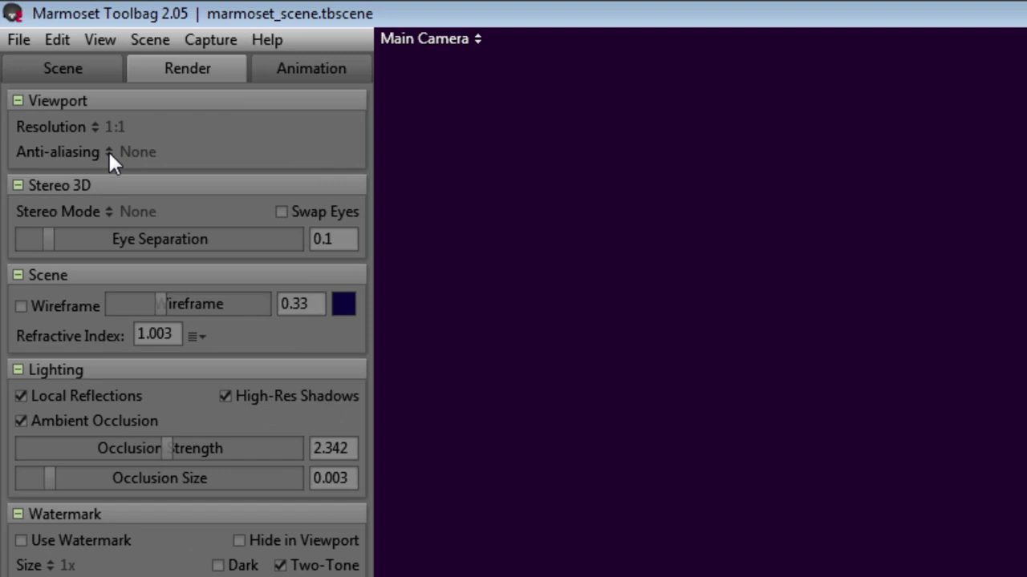
- Set 4x Temporal anti-aliasing, test 1:2 resolution, return to 1:1, and show the Scene outliner
left_click(109, 153)
left_click(154, 173)
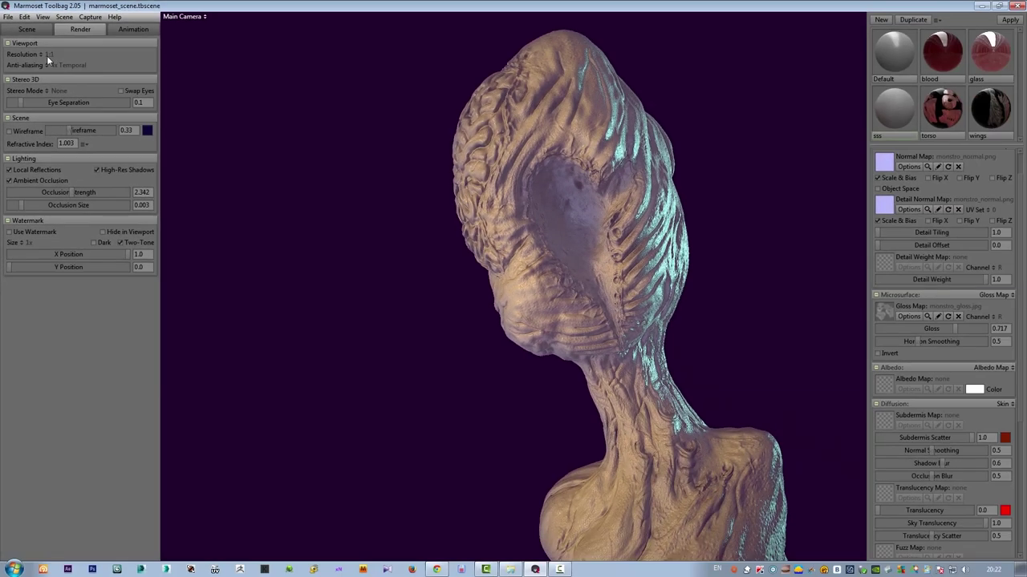
left_click(42, 53)
left_click(90, 65)
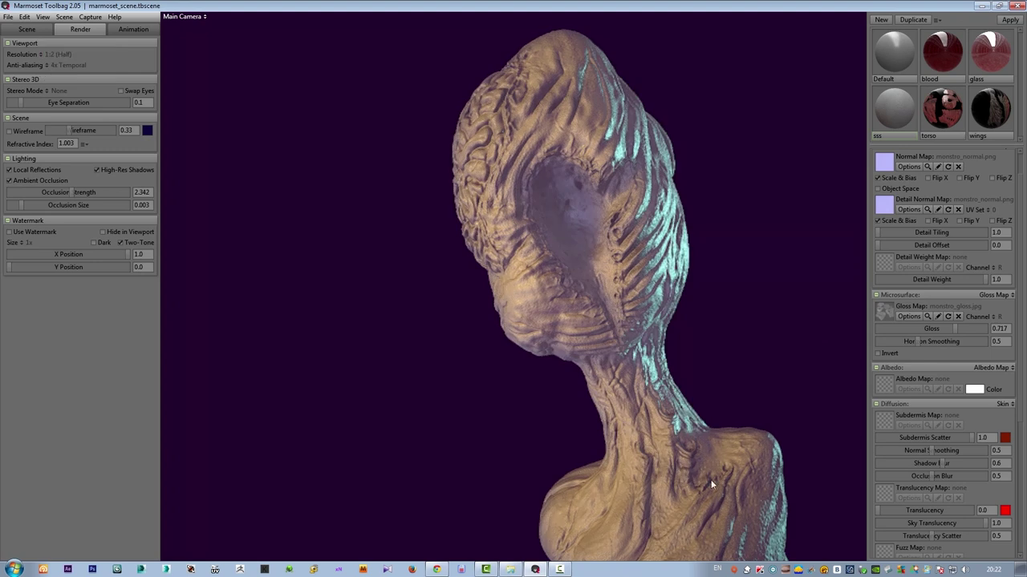
left_click(41, 54)
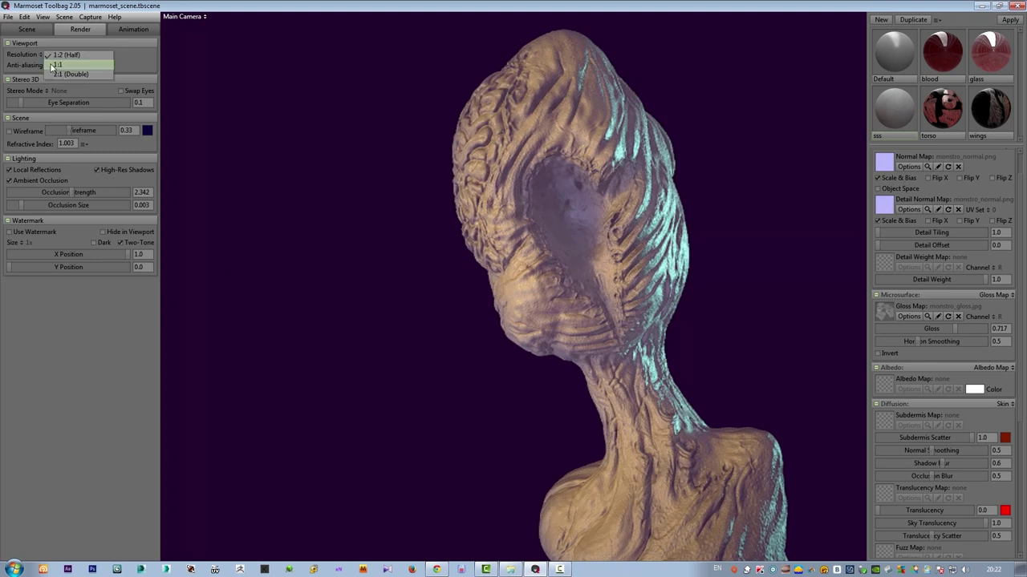
left_click(55, 53)
left_click(48, 65)
left_click(58, 68)
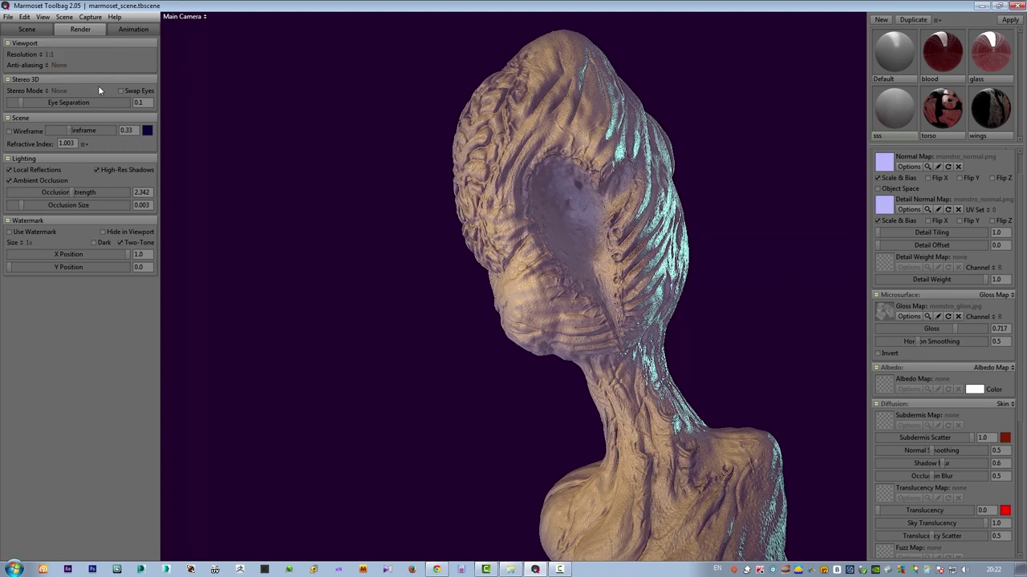
left_click(46, 64)
left_click(60, 76)
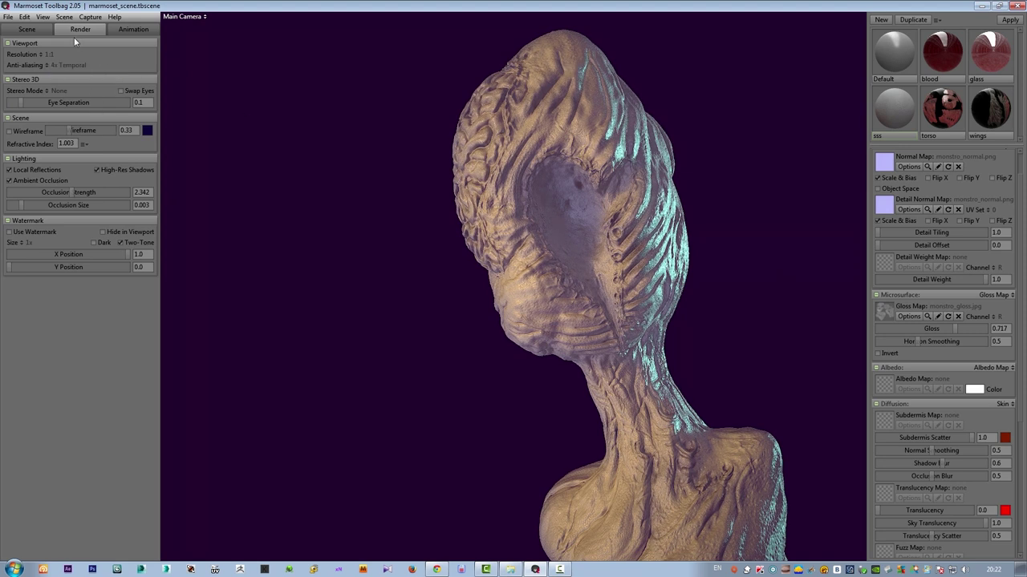
left_click(34, 31)
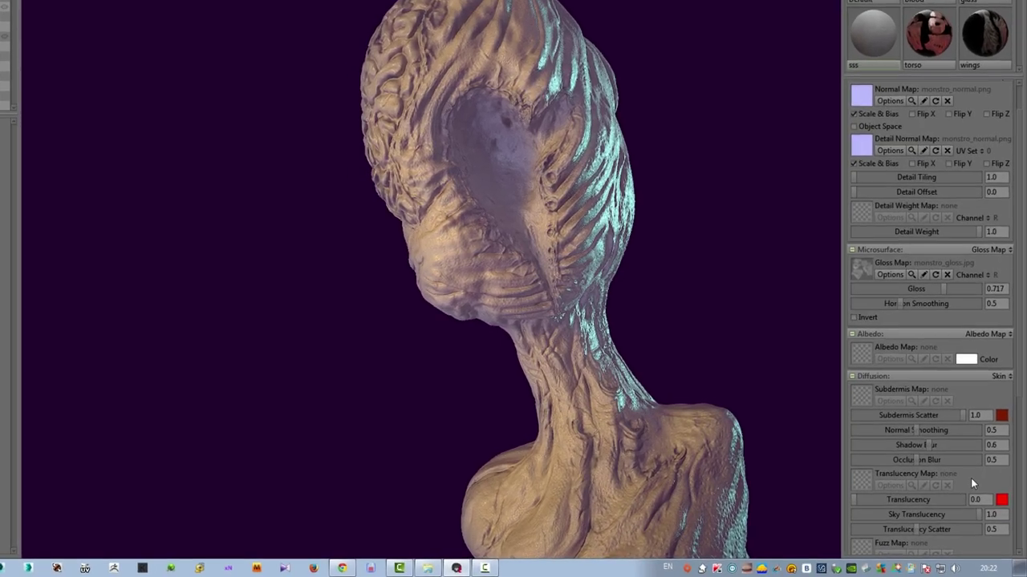
- Raise the skin's Translucency and Translucency Scatter to 1.0
scroll("down", 3)
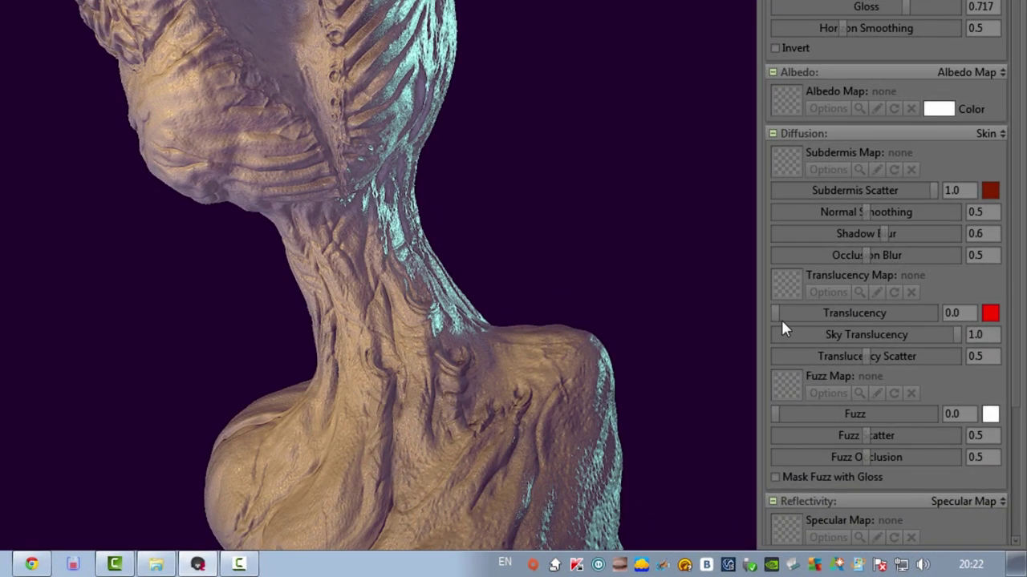
left_click_drag(775, 313, 744, 304)
left_click_drag(775, 313, 847, 334)
left_click_drag(844, 313, 993, 310)
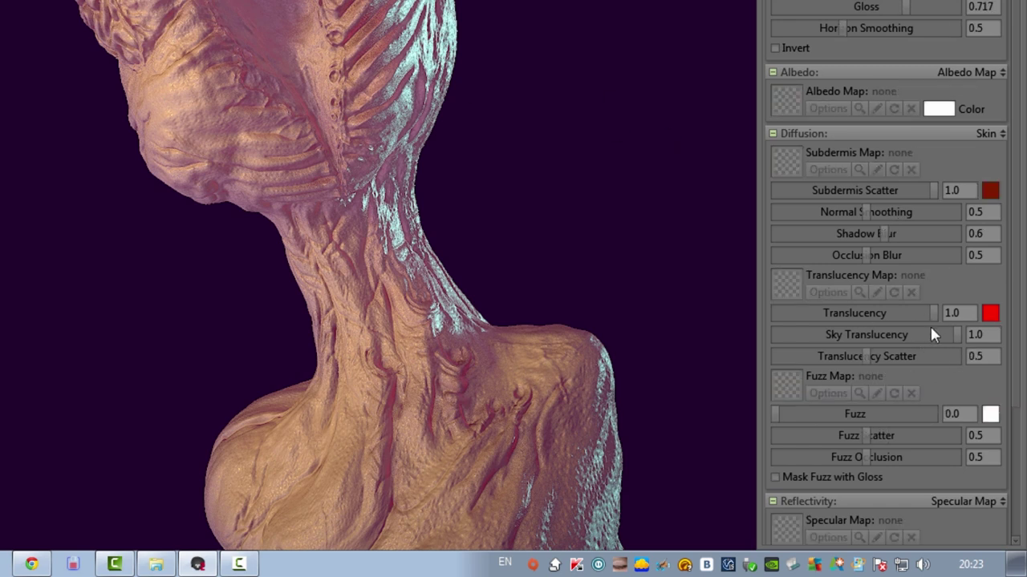
left_click_drag(960, 344, 873, 153)
left_click_drag(868, 356, 781, 338)
- Set Fuzz to 1.0, raise Fuzz Scatter to 0.6, and enable Mask Fuzz with Gloss
scroll("down", 3)
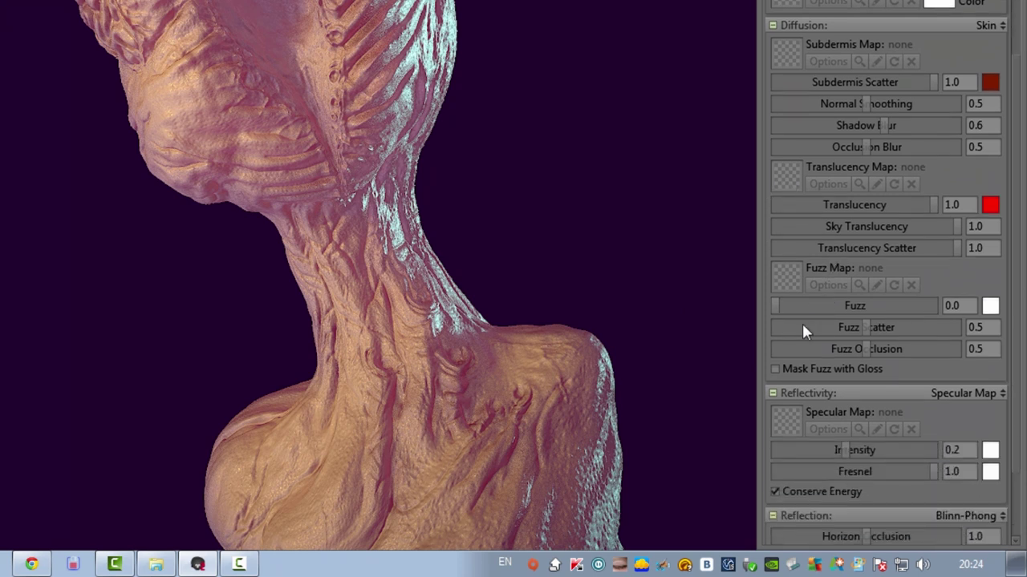
scroll("down", 3)
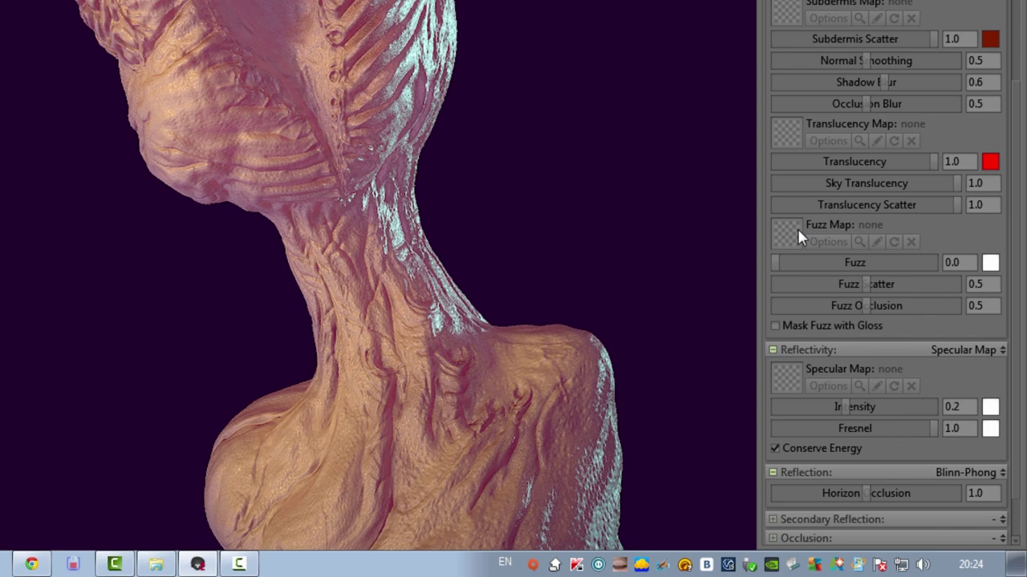
left_click_drag(778, 262, 763, 275)
double_click(950, 263)
type("1")
key("Return")
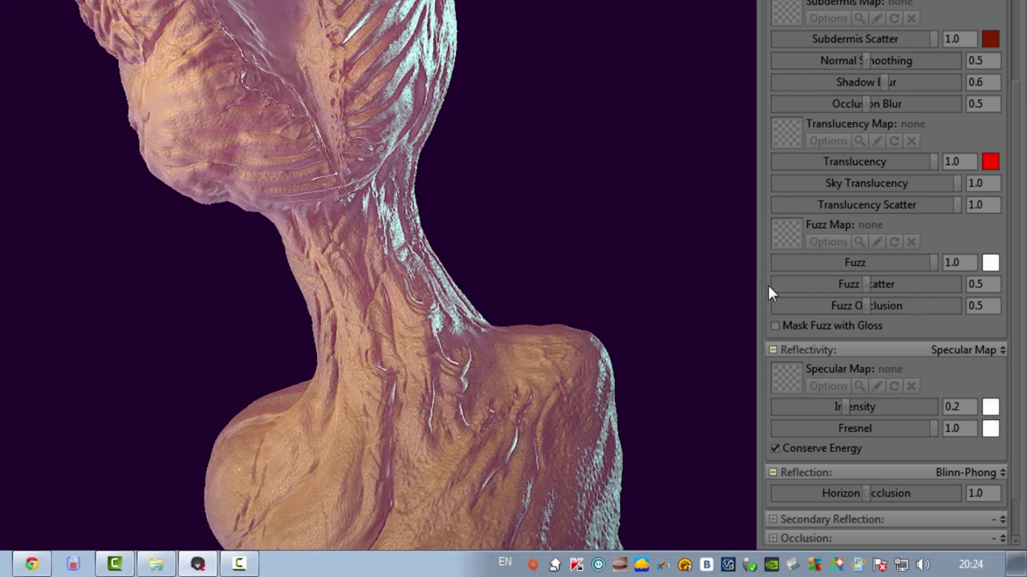
left_click_drag(950, 280, 1015, 283)
left_click(774, 327)
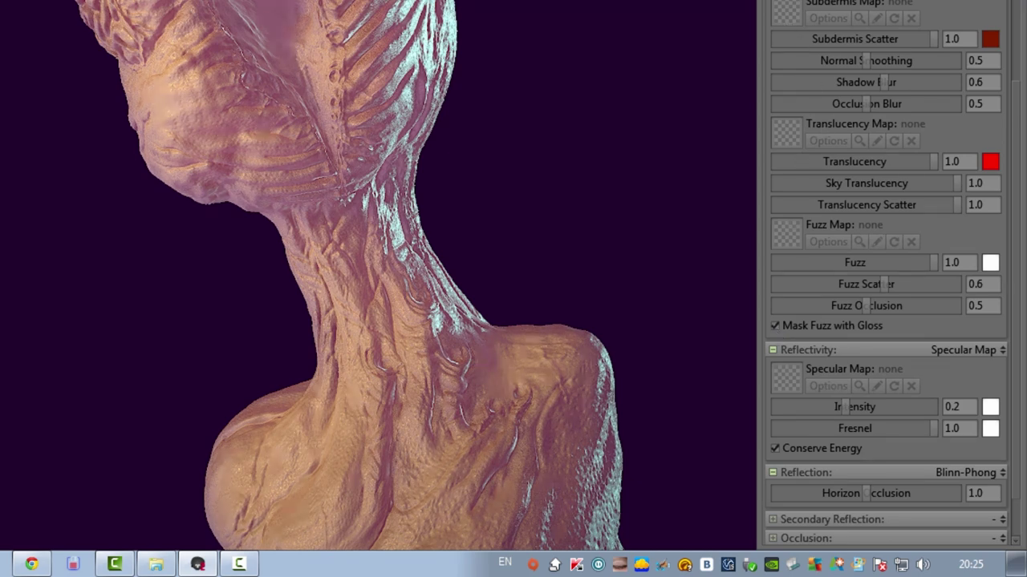
- Bring the specular Intensity down to 0.0
scroll("up", 3)
scroll("down", 3)
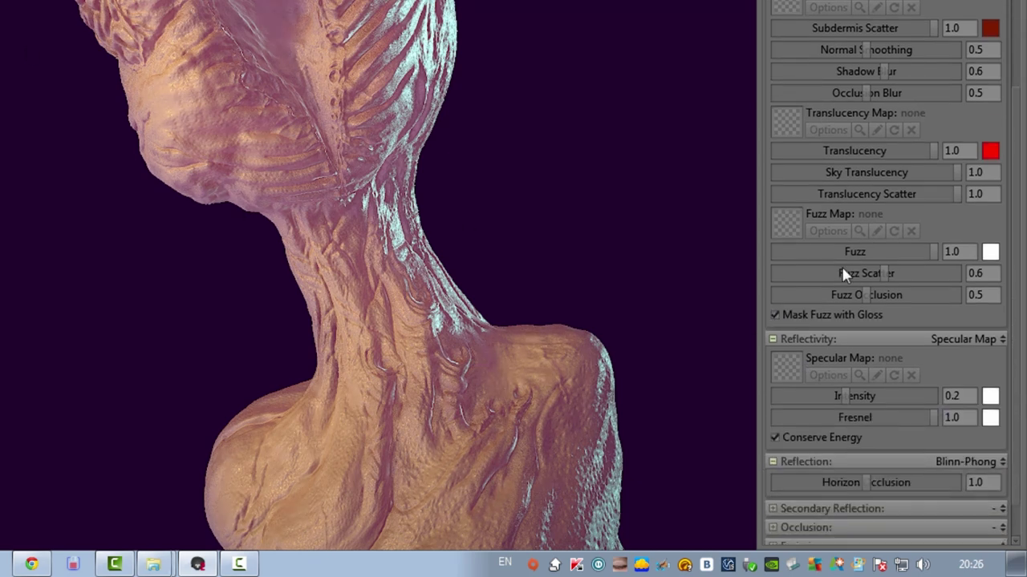
left_click_drag(848, 395, 830, 396)
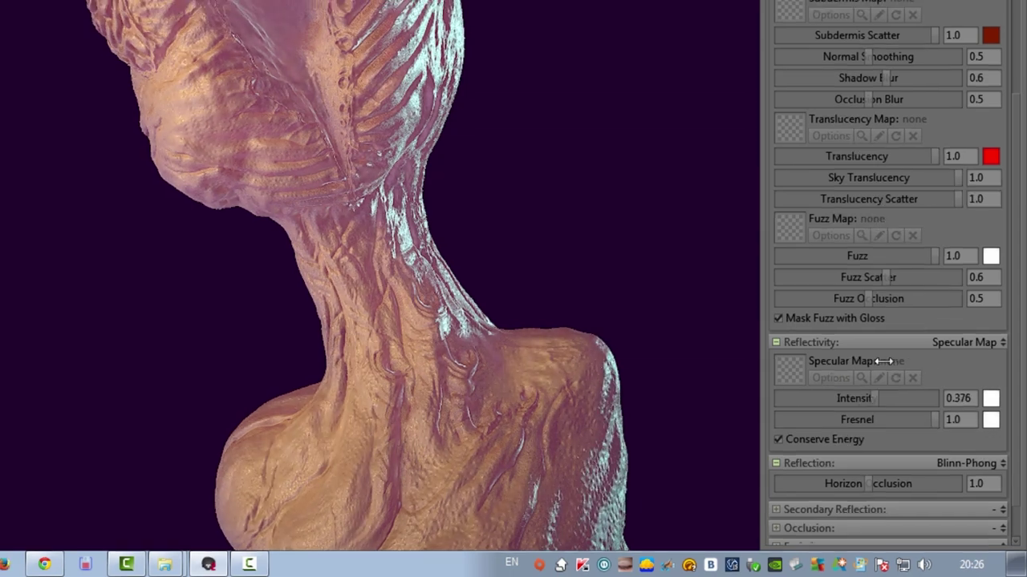
left_click_drag(856, 403, 842, 459)
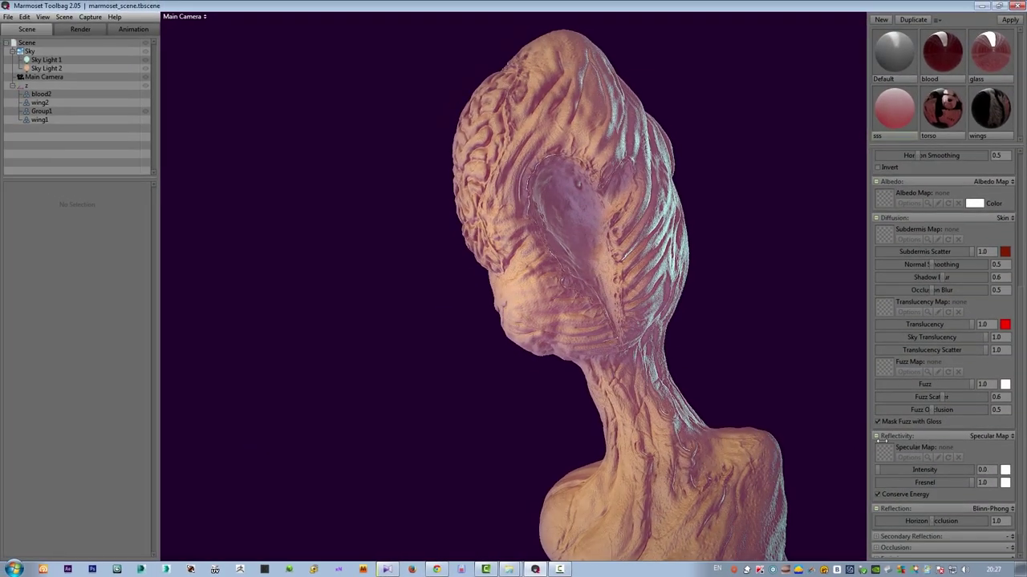
- Set specular Intensity to 0.06 and make its colour light pink (G 224, B 214)
left_click_drag(842, 459, 896, 464)
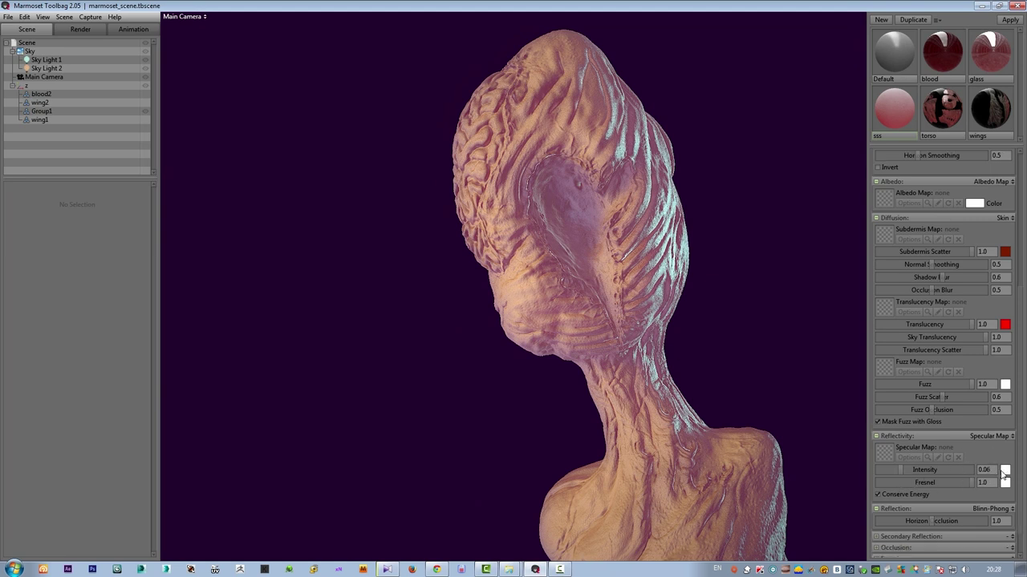
left_click(1005, 470)
double_click(790, 493)
type("224")
key("Tab")
type("214")
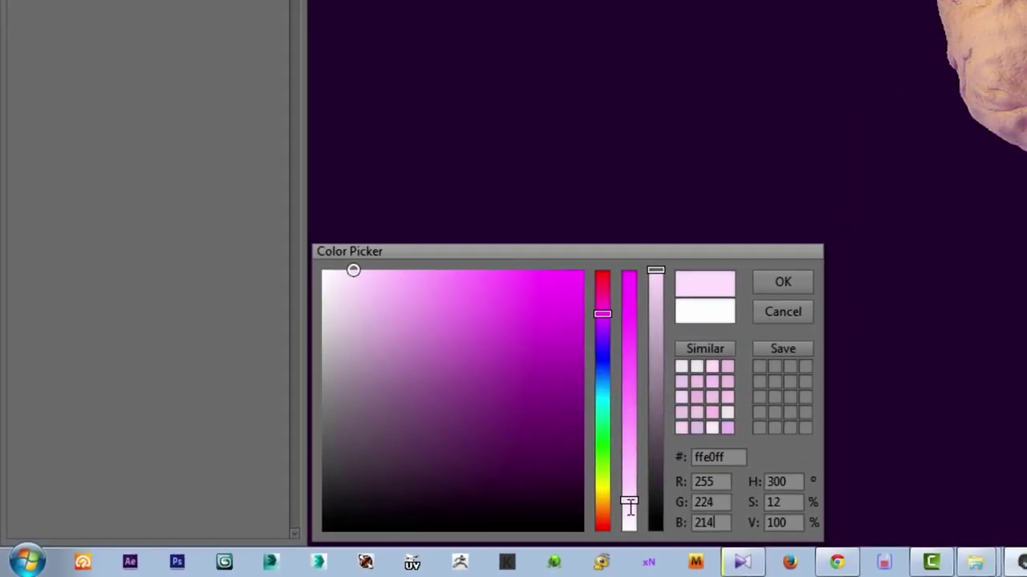
left_click(798, 276)
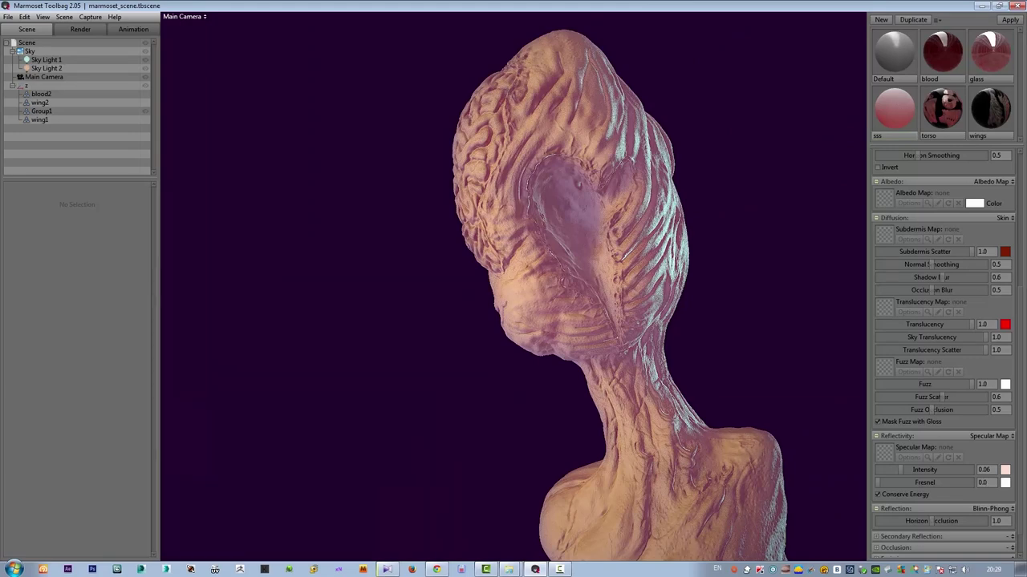
- Make the Fresnel colour pale yellow with blue 192
left_click(1005, 482)
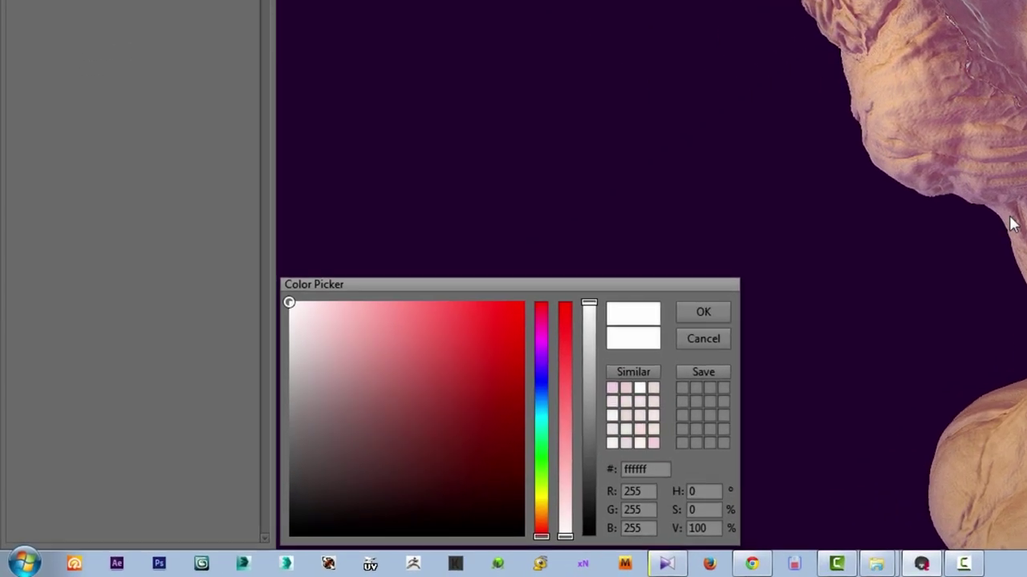
double_click(826, 517)
type("192")
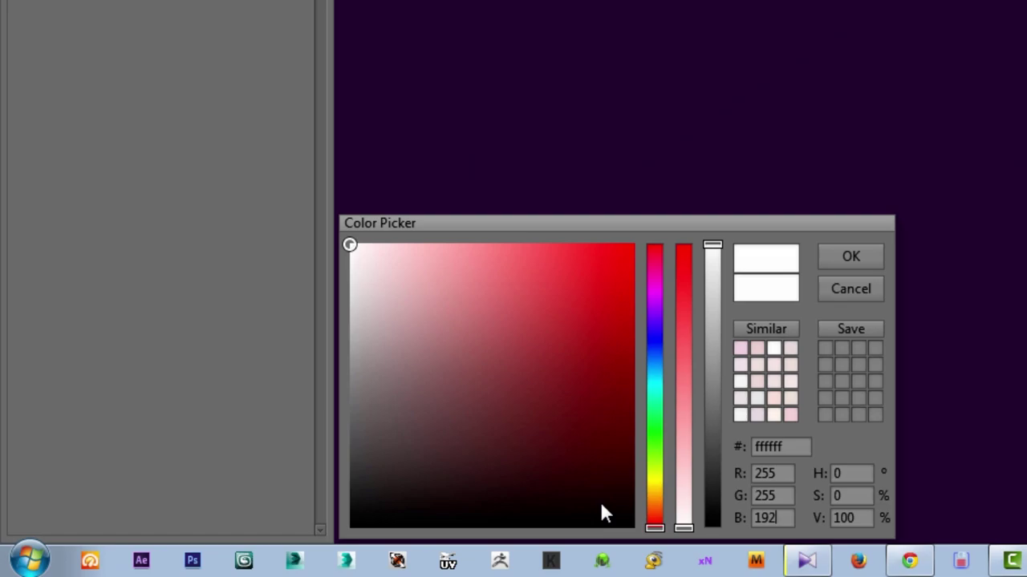
left_click(402, 418)
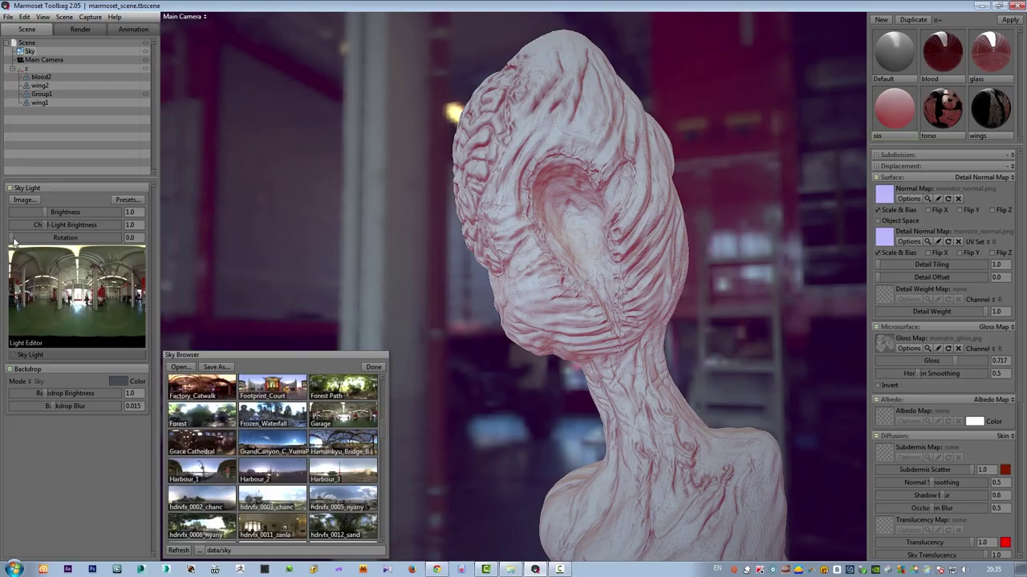
- Rotate the sky light, close the Sky Browser, and give the albedo a warm cream tint
left_click_drag(11, 241, 112, 248)
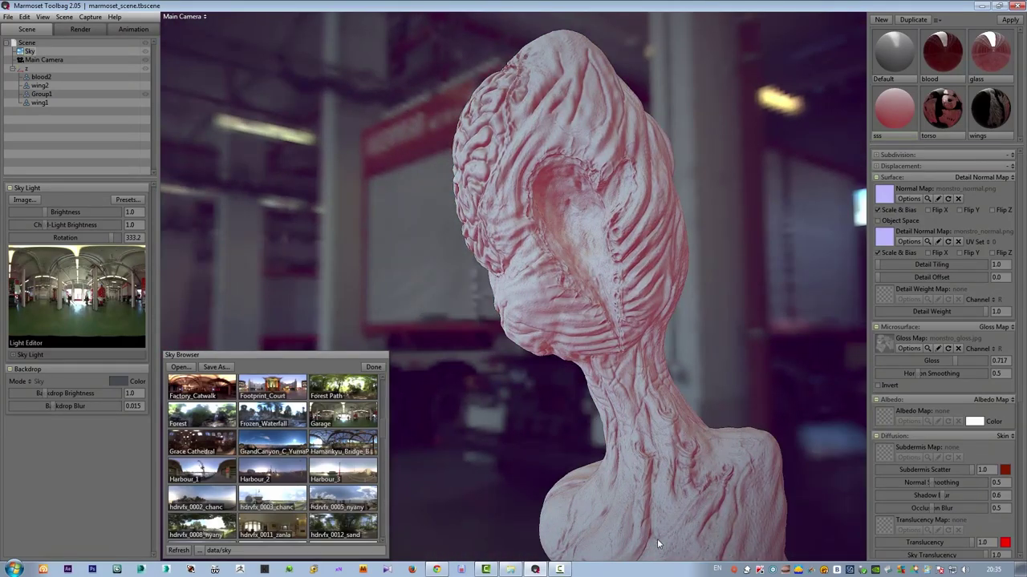
left_click(373, 367)
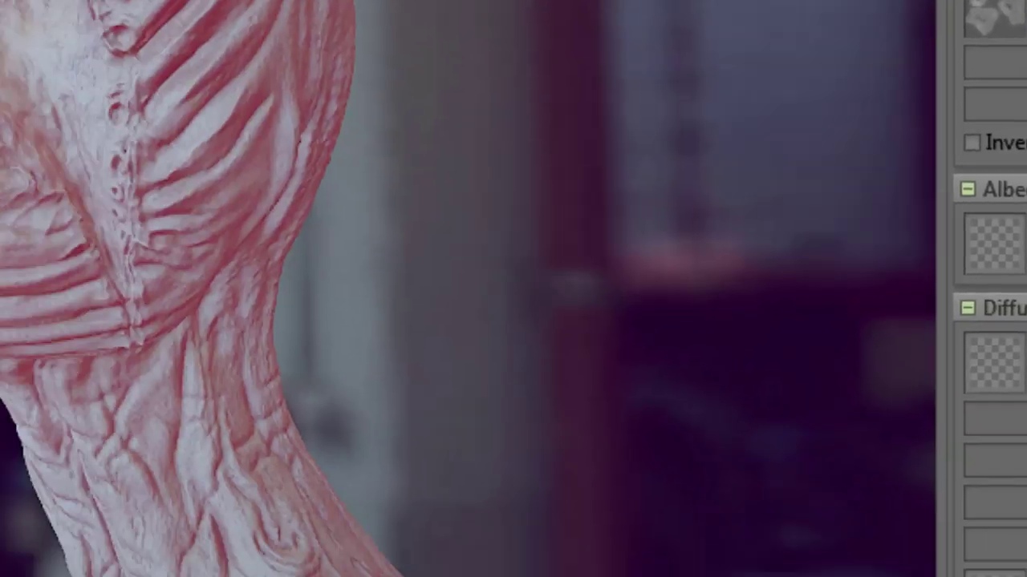
left_click(118, 381)
left_click_drag(559, 417, 554, 477)
left_click_drag(515, 436, 529, 482)
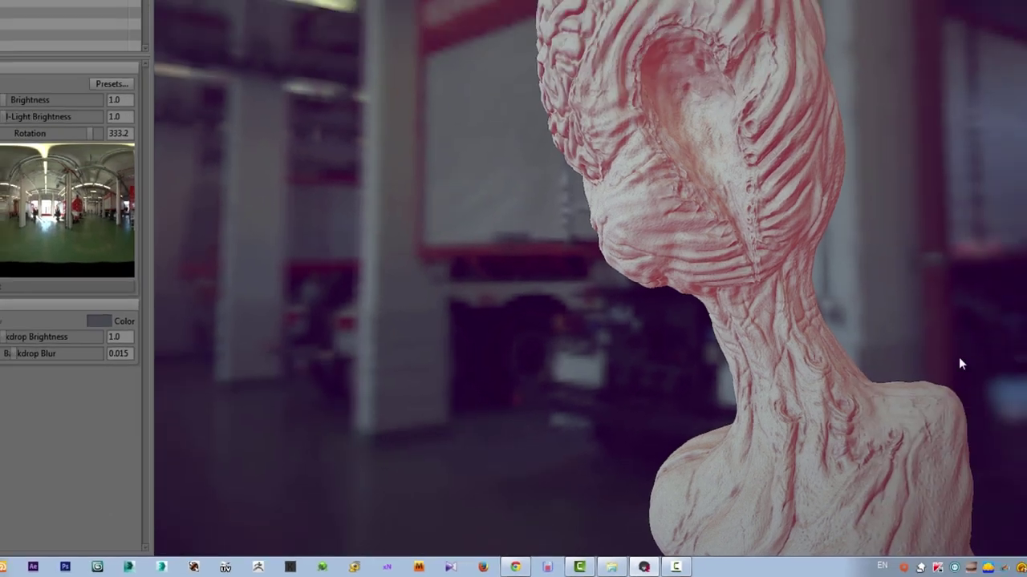
- Raise specular Intensity to 0.6 and set the sky rotation to 201.3
scroll("down", 3)
left_click_drag(944, 464, 940, 463)
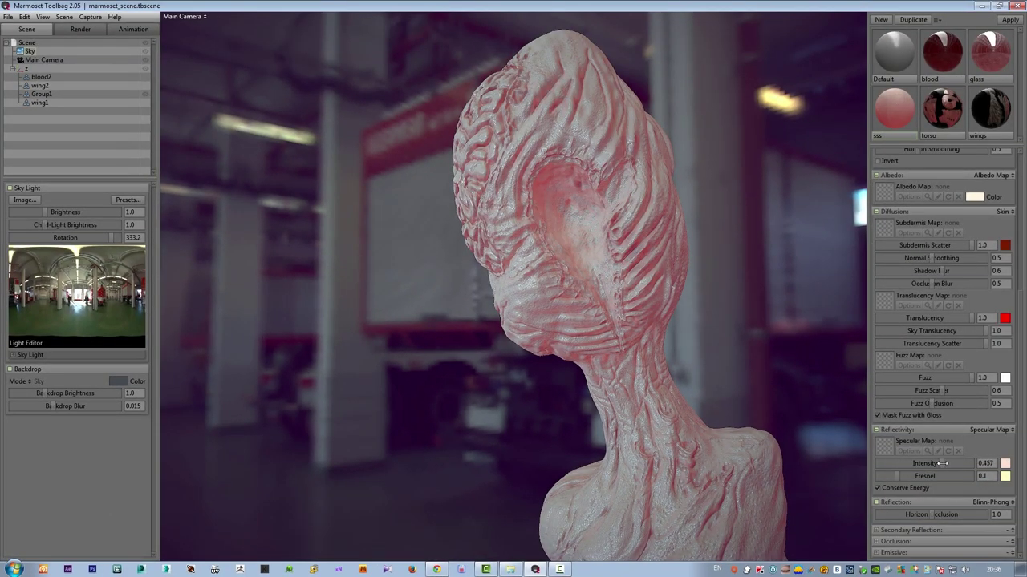
left_click_drag(943, 464, 941, 434)
left_click_drag(900, 473, 878, 489)
left_click_drag(111, 240, 4, 247)
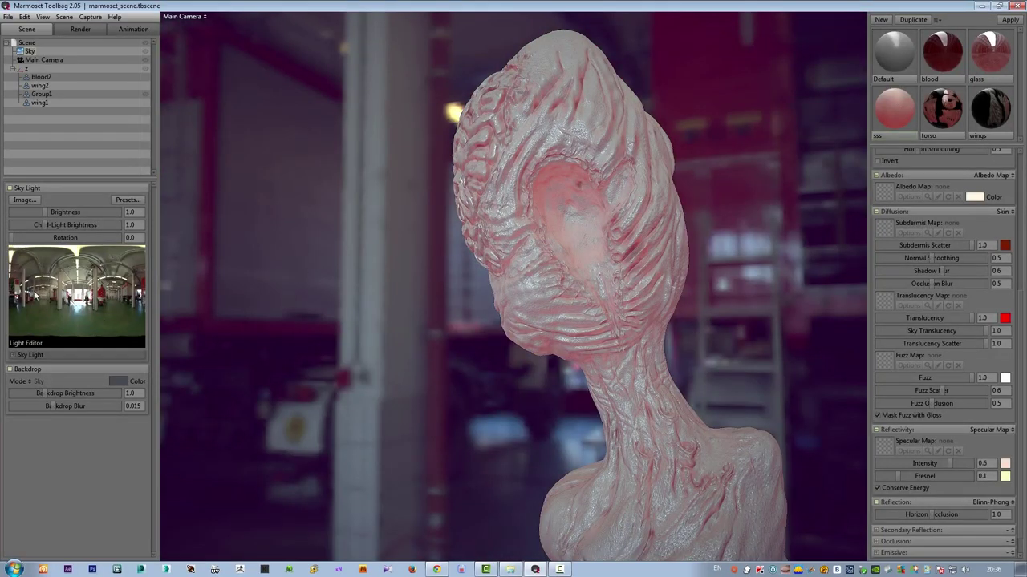
left_click_drag(34, 240, 954, 297)
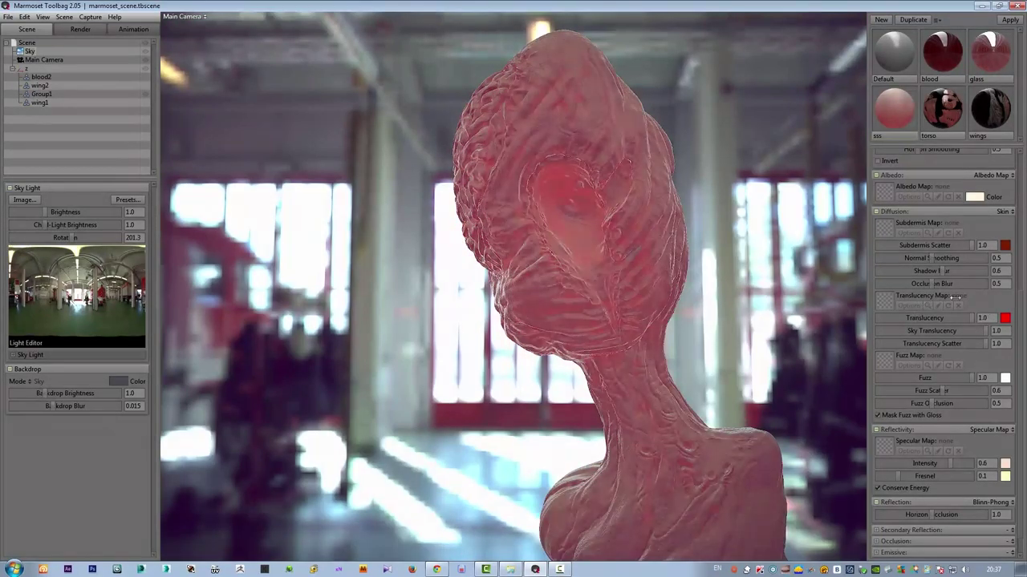
left_click(954, 297)
- Open monstro_translucent.png in Photoshop and brighten the centre of the texture patch with dodge strokes
left_click(244, 240)
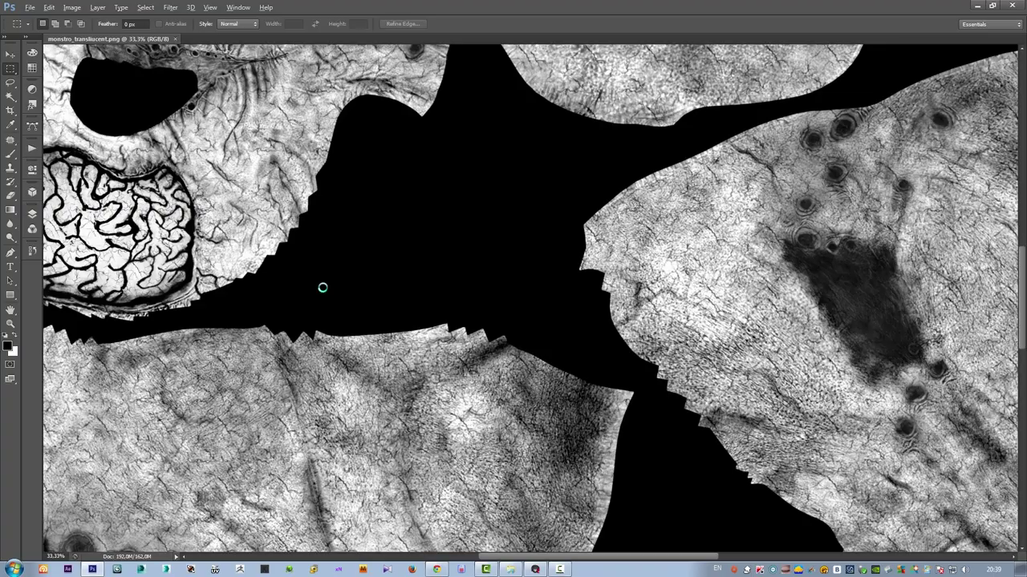
left_click_drag(322, 287, 594, 372)
scroll("up", 3)
scroll("up", 3)
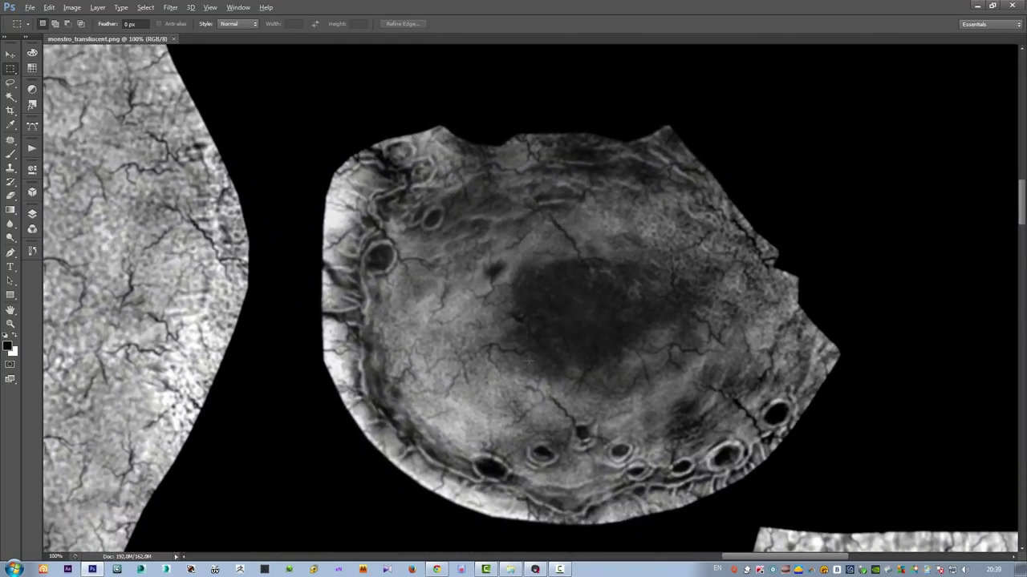
left_click(11, 237)
left_click_drag(449, 240, 578, 337)
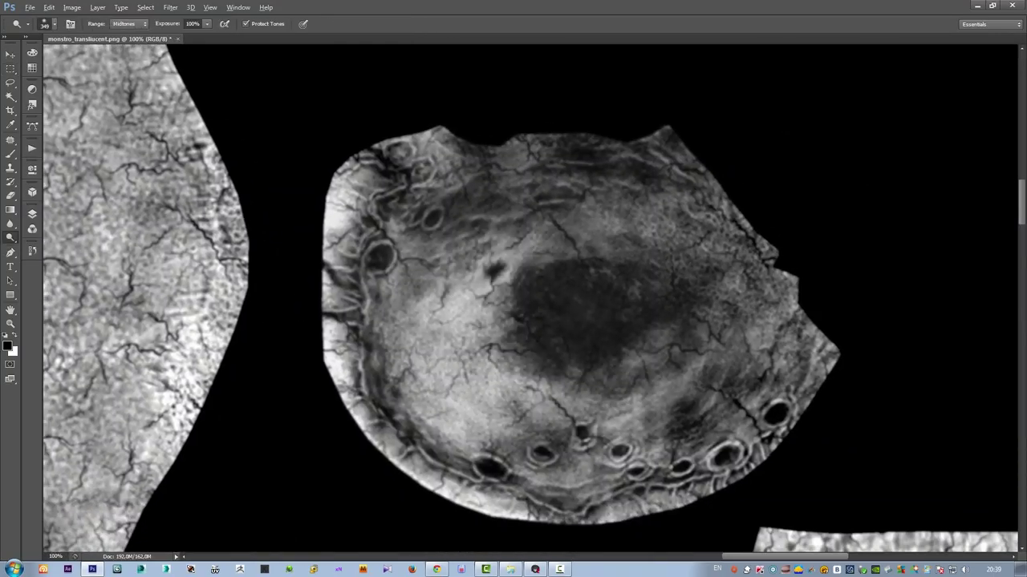
left_click_drag(562, 265, 577, 305)
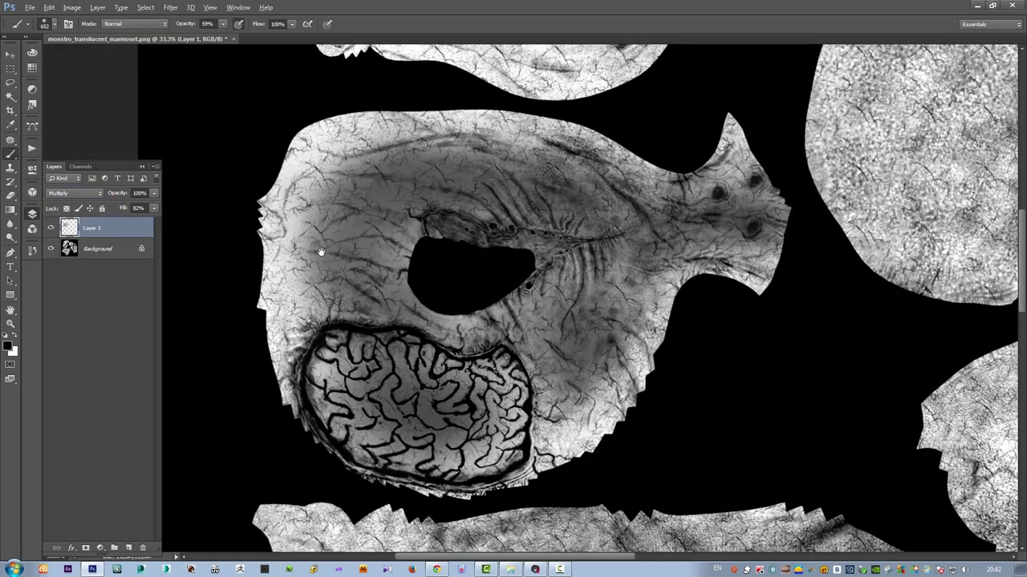
left_click_drag(573, 310, 552, 277)
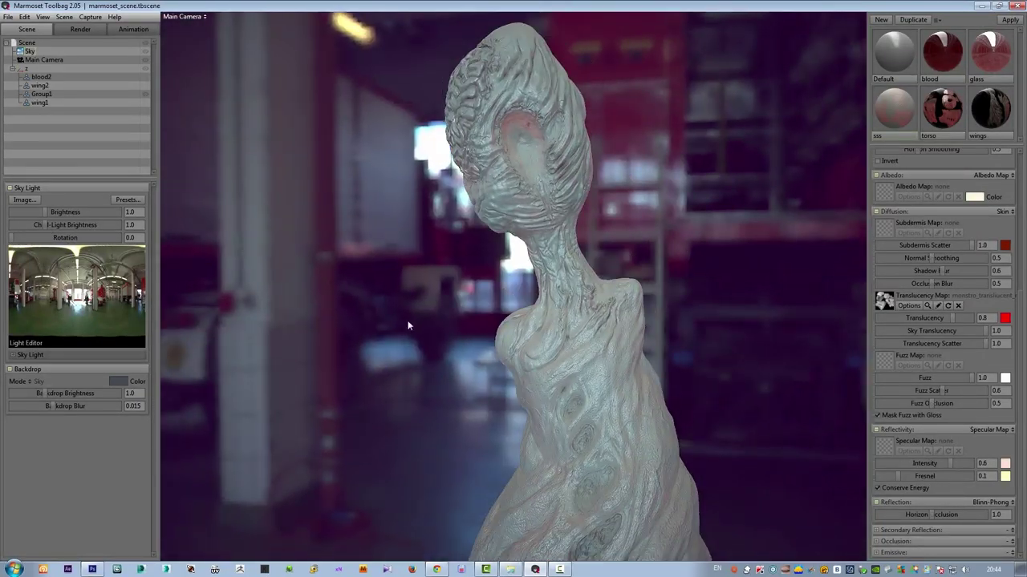
- Orbit to a close-up of the head, turn the sky rotation, and select the torso material
left_click_drag(409, 324, 618, 351)
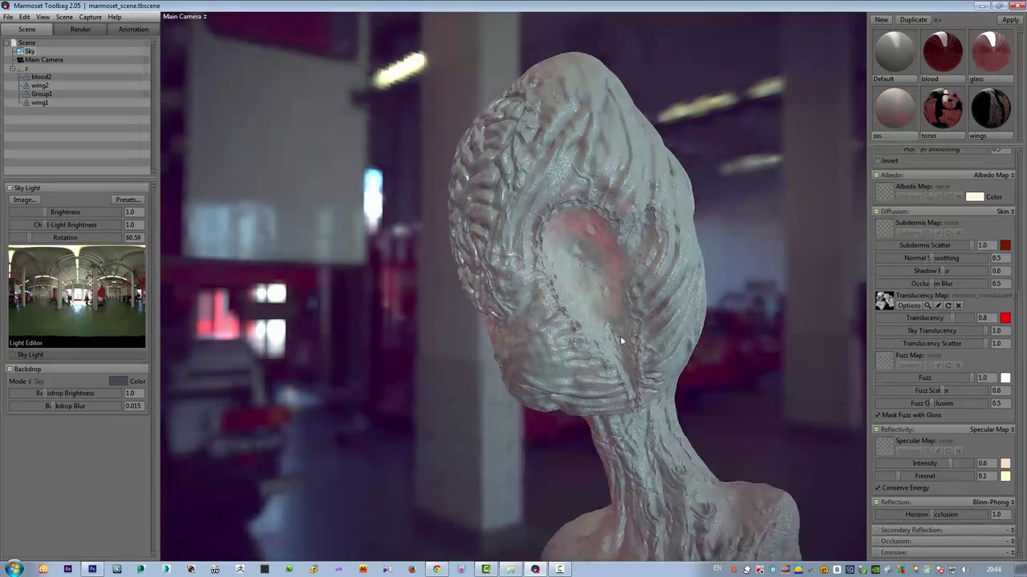
left_click_drag(617, 351, 636, 349)
left_click_drag(42, 241, 854, 162)
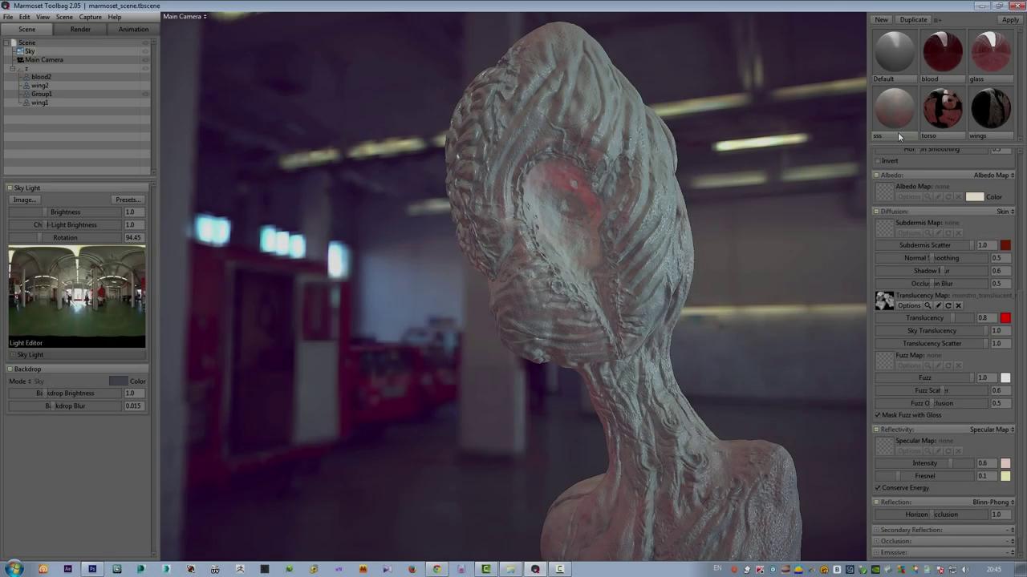
left_click(937, 119)
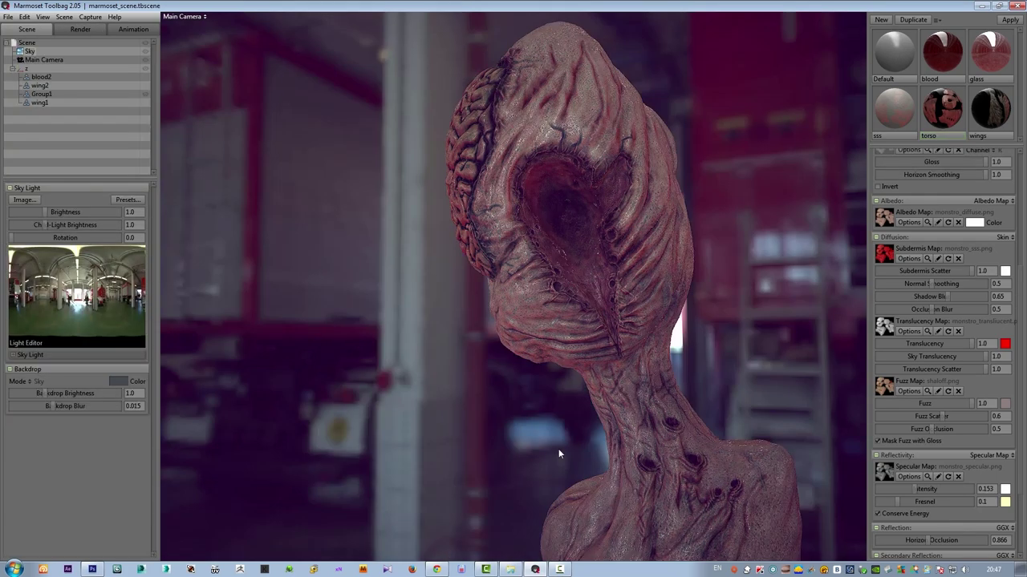
- Dim the sky to 0.318 brightness and add Sky Light 1 on the panorama
left_click_drag(65, 211, 36, 212)
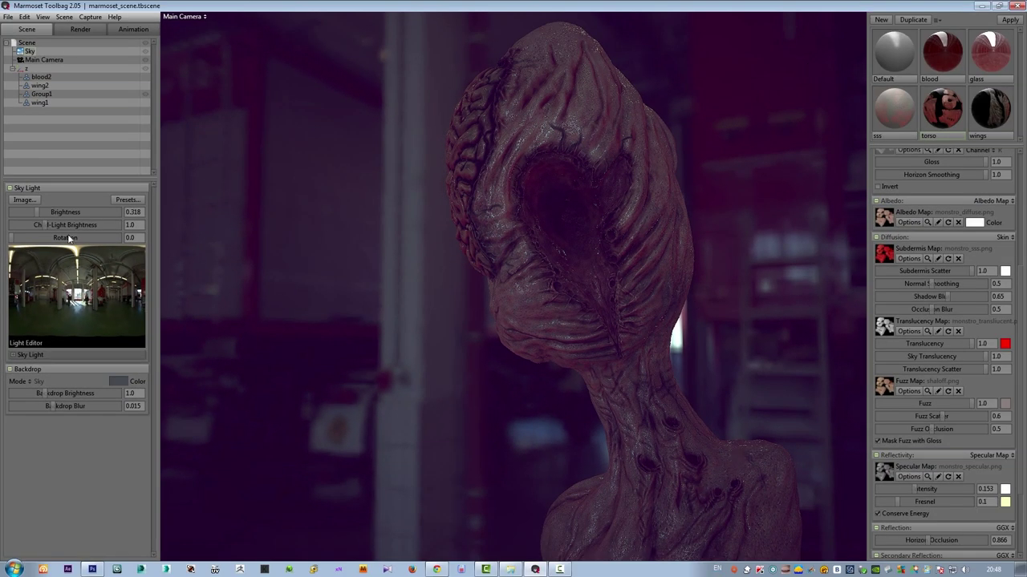
double_click(77, 298)
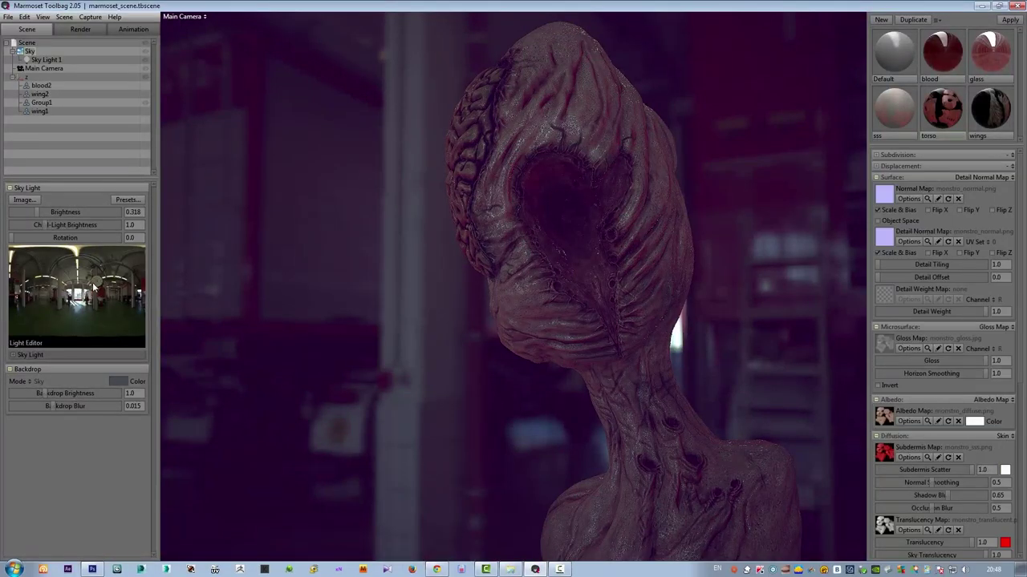
left_click(48, 60)
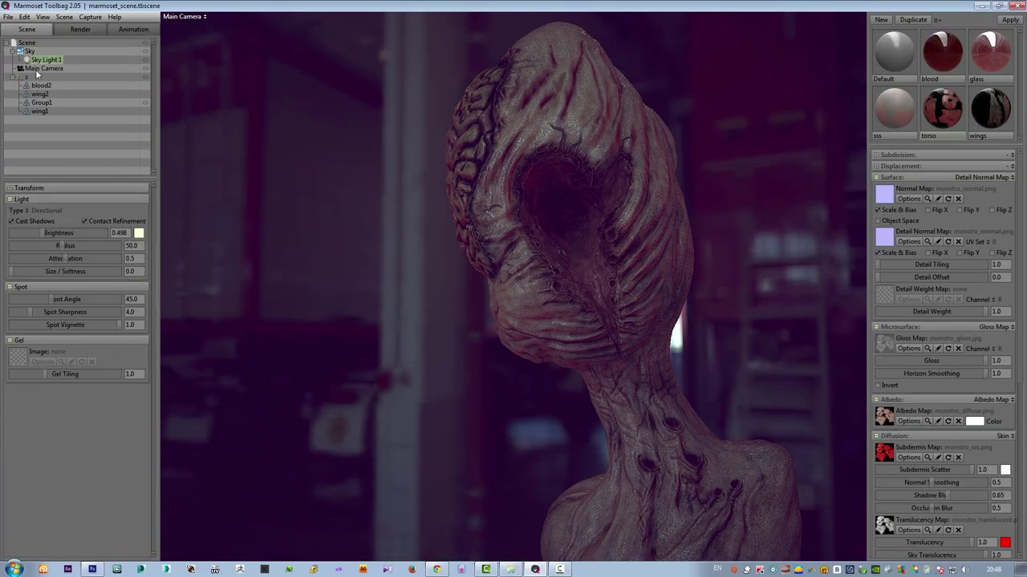
- Make Sky Light 1 bright and soft with a gold colour
left_click_drag(42, 232, 48, 232)
left_click_drag(11, 271, 58, 271)
left_click_drag(58, 232, 69, 231)
left_click_drag(58, 273, 126, 283)
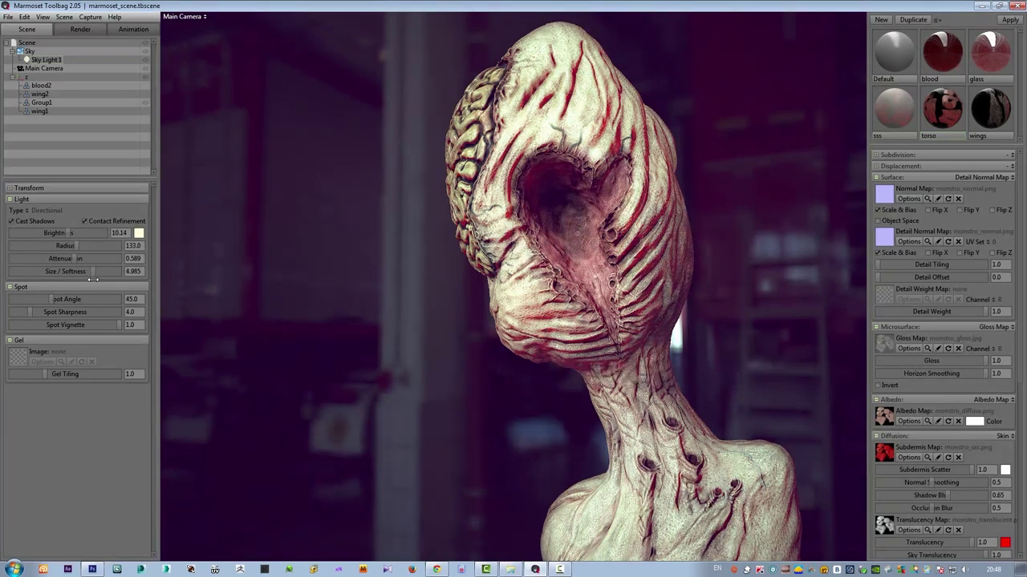
left_click(139, 232)
left_click_drag(314, 481, 333, 491)
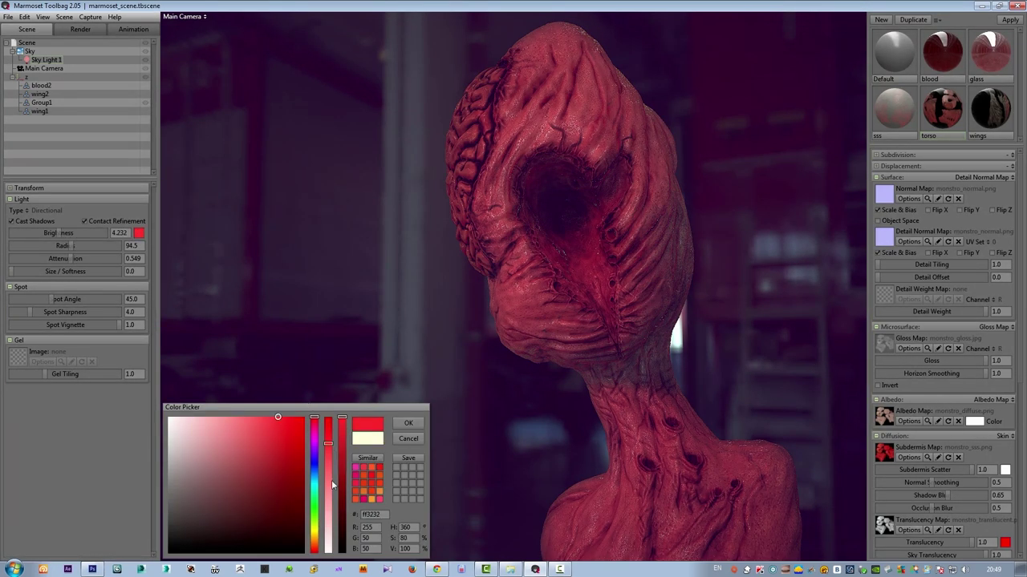
left_click(378, 499)
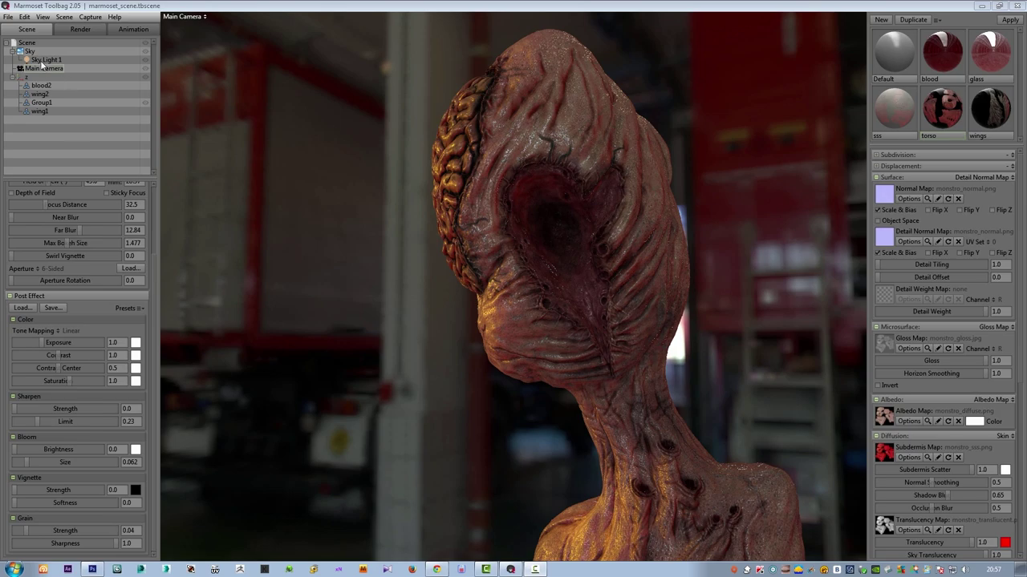
- Add Camera 1 from the Scene menu and compare it against the Main Camera view
left_click(64, 17)
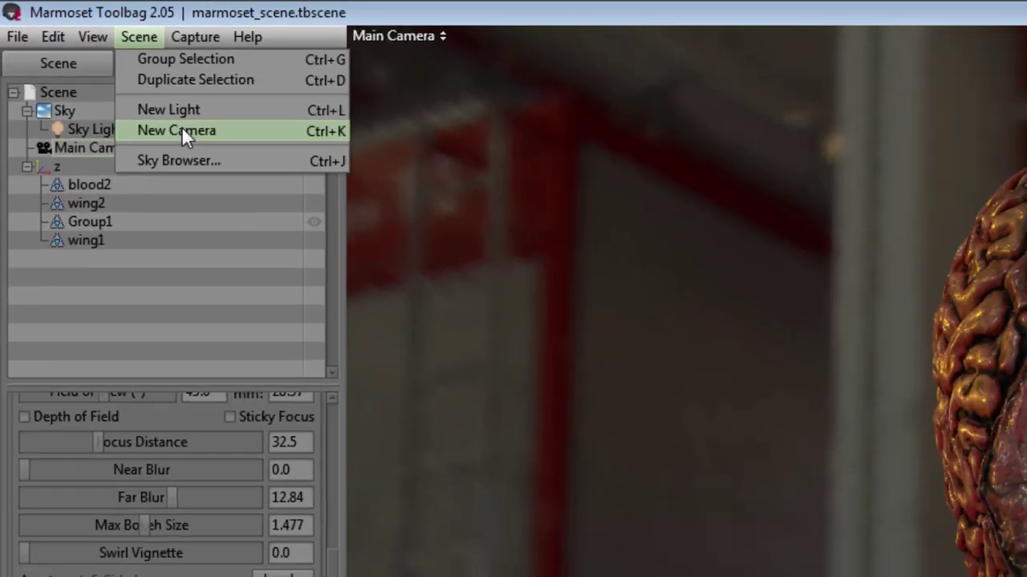
left_click(183, 132)
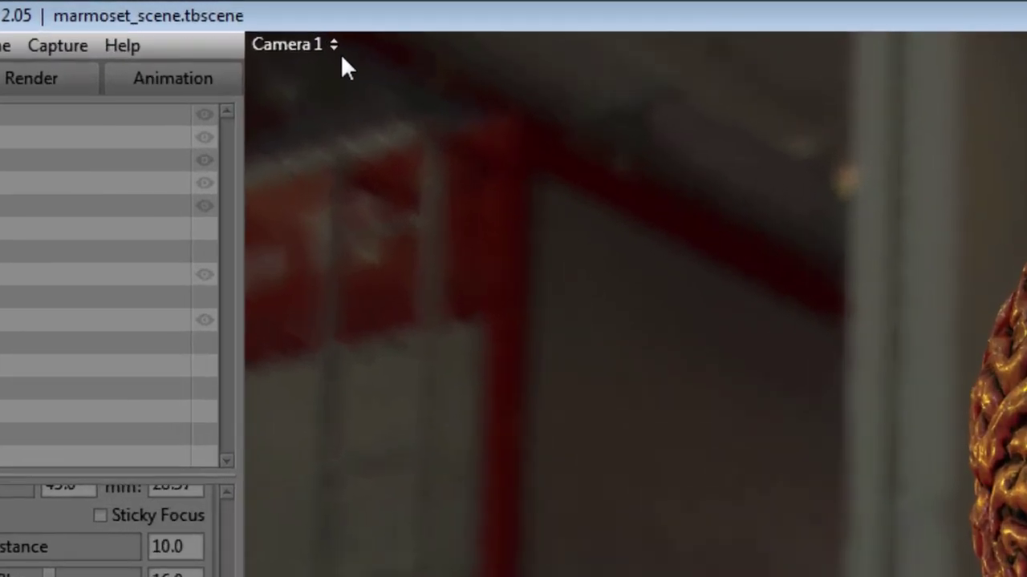
left_click(194, 17)
left_click(382, 54)
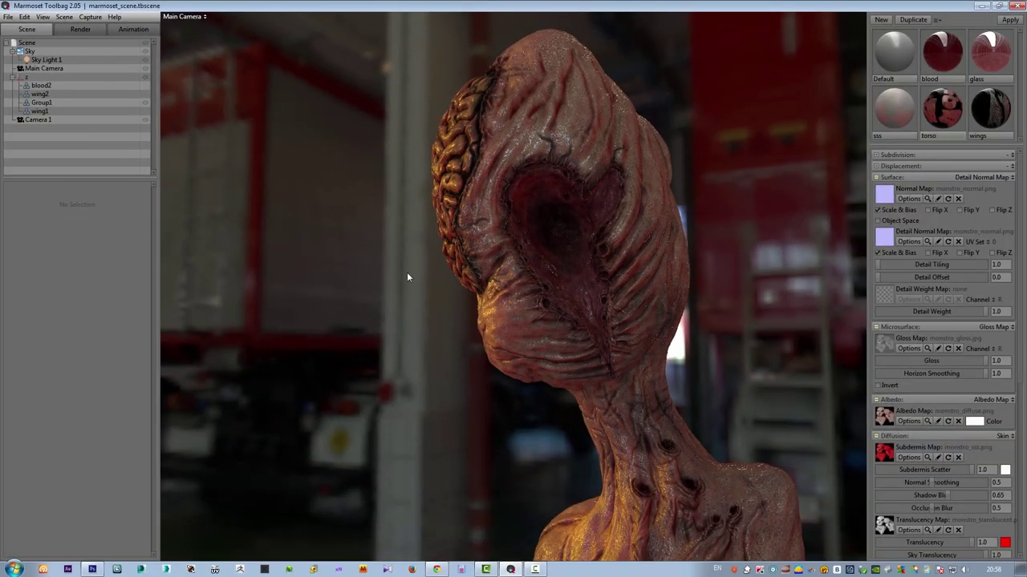
left_click(53, 61)
left_click_drag(372, 404, 364, 414)
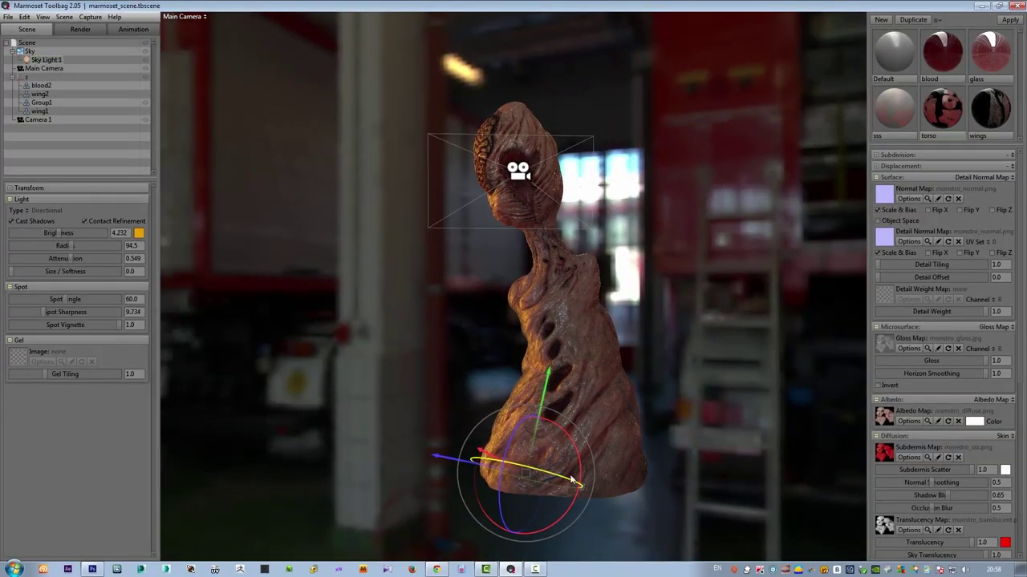
left_click(30, 51)
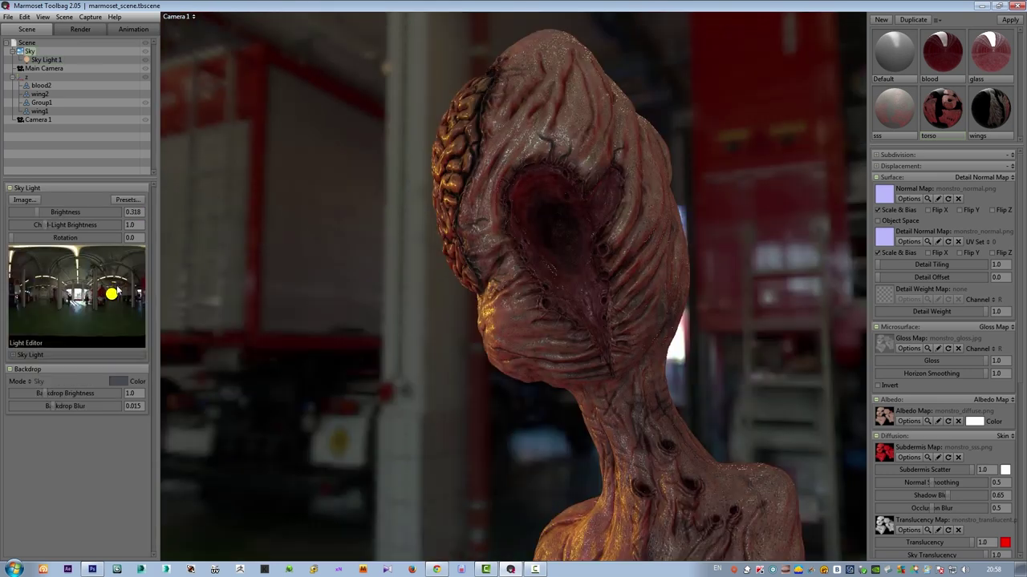
- Reposition the gold Sky Light 1 on the panorama and check Camera 1 against Main Camera
left_click_drag(111, 295, 114, 299)
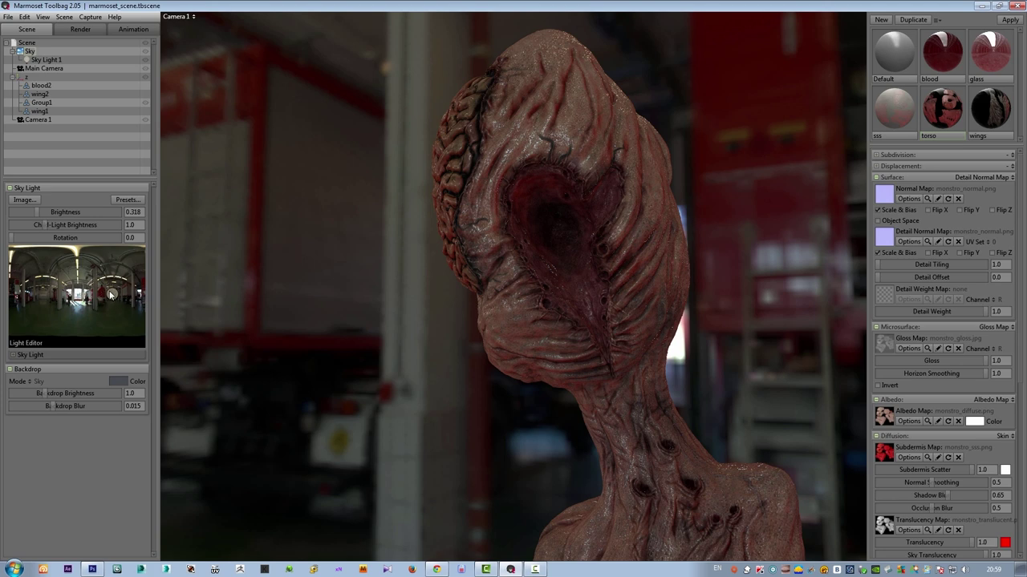
left_click(139, 233)
left_click(139, 232)
left_click(183, 16)
left_click(198, 25)
left_click(220, 17)
left_click(28, 50)
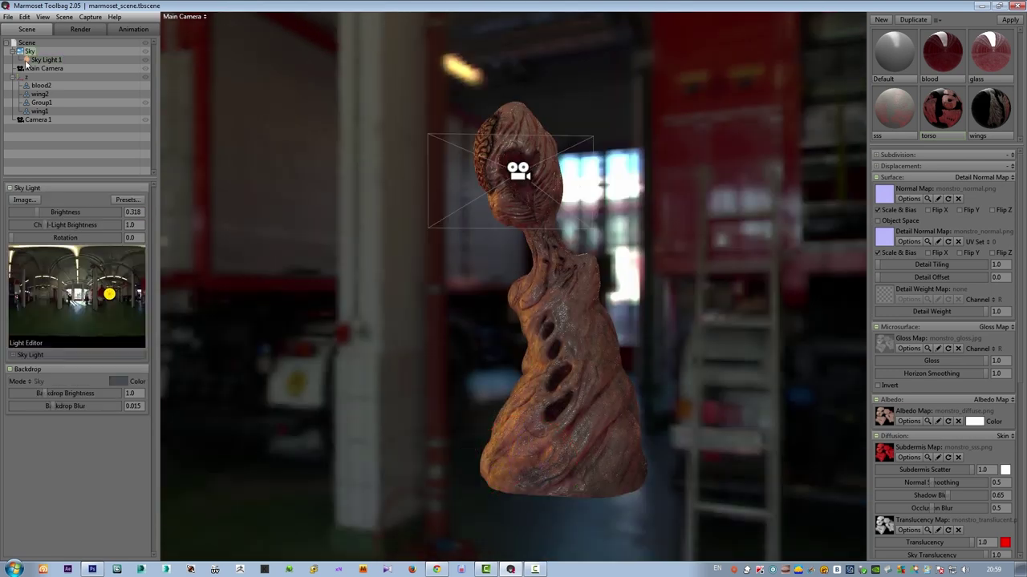
- Add a cyan Sky Light 2 at brightness 3.363 and raise gold Sky Light 1 to 4.475
double_click(26, 297)
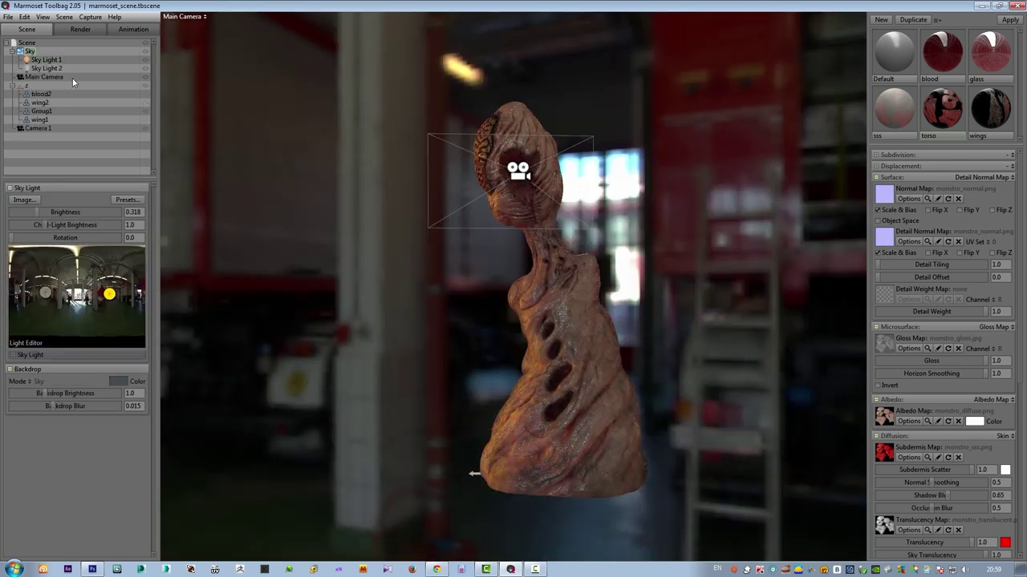
left_click(314, 481)
left_click(408, 423)
left_click_drag(48, 232, 128, 233)
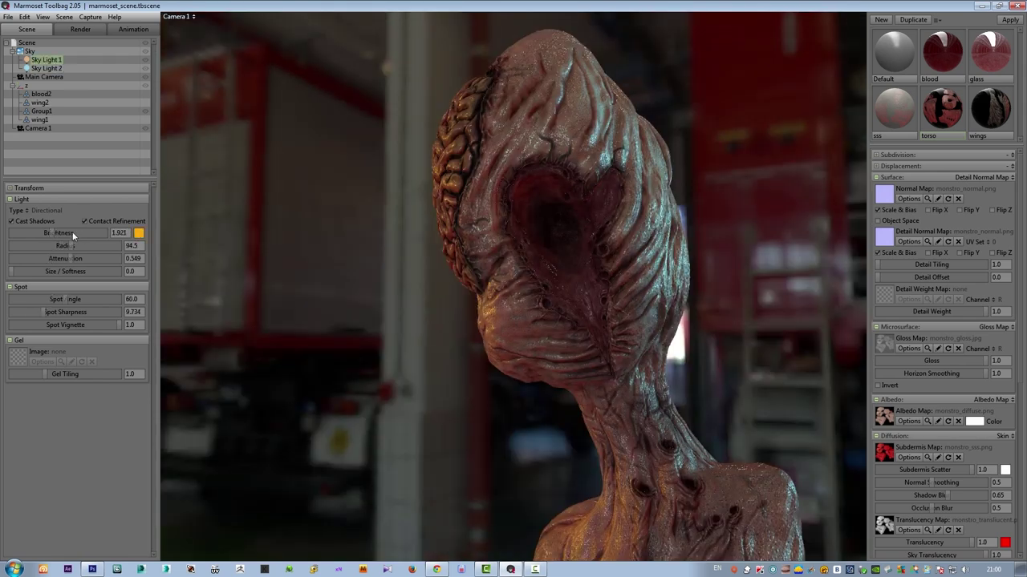
left_click_drag(58, 233, 60, 233)
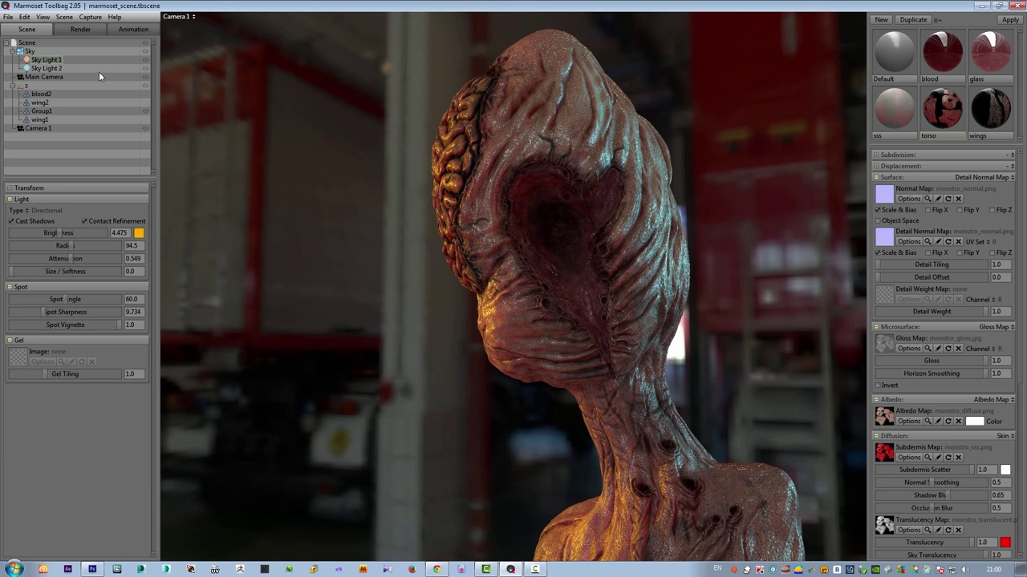
left_click(29, 44)
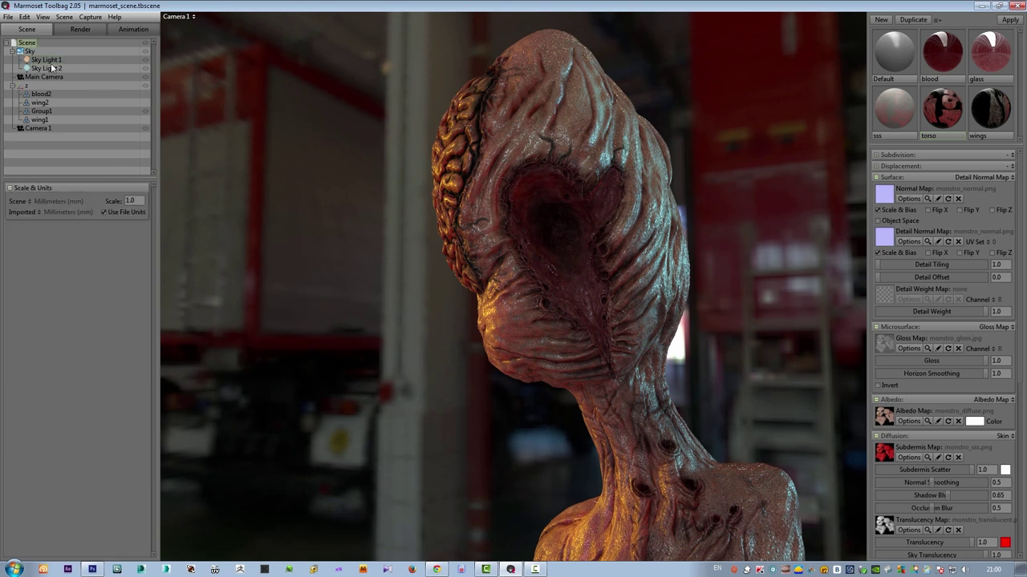
left_click(37, 51)
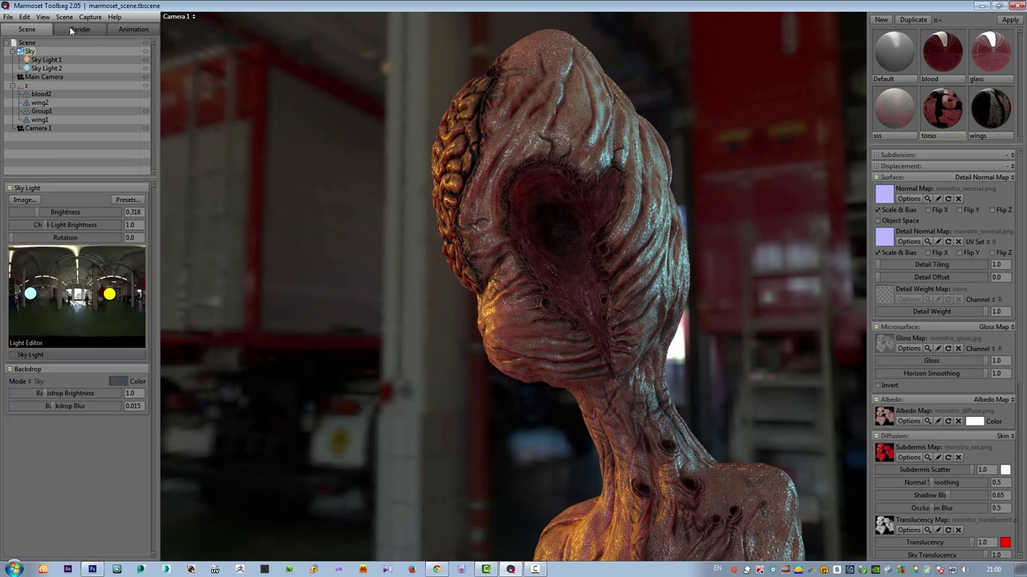
- Add a new Light 1 to the scene, keeping its default name
left_click(64, 17)
left_click(84, 58)
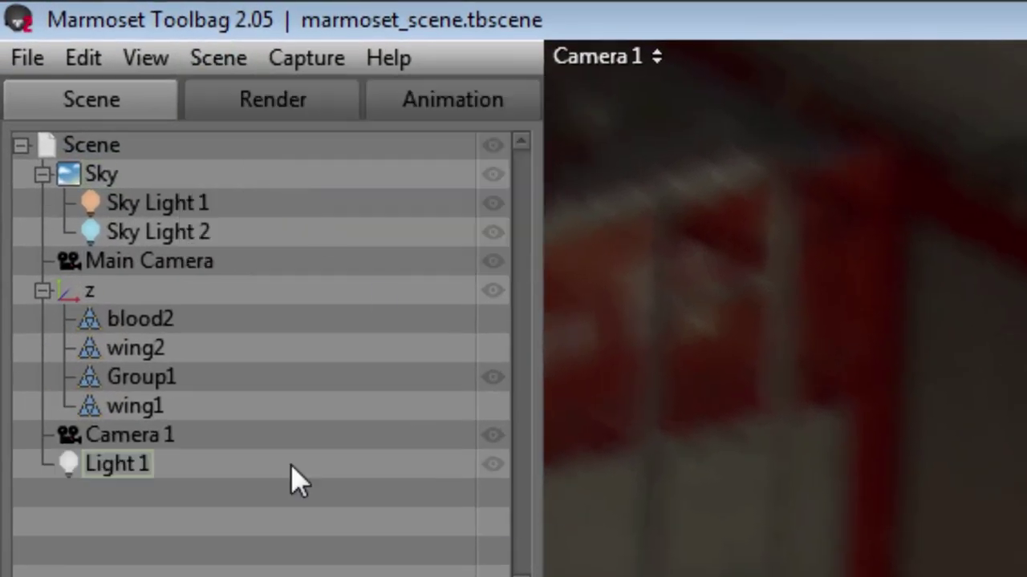
double_click(95, 466)
left_click(113, 515)
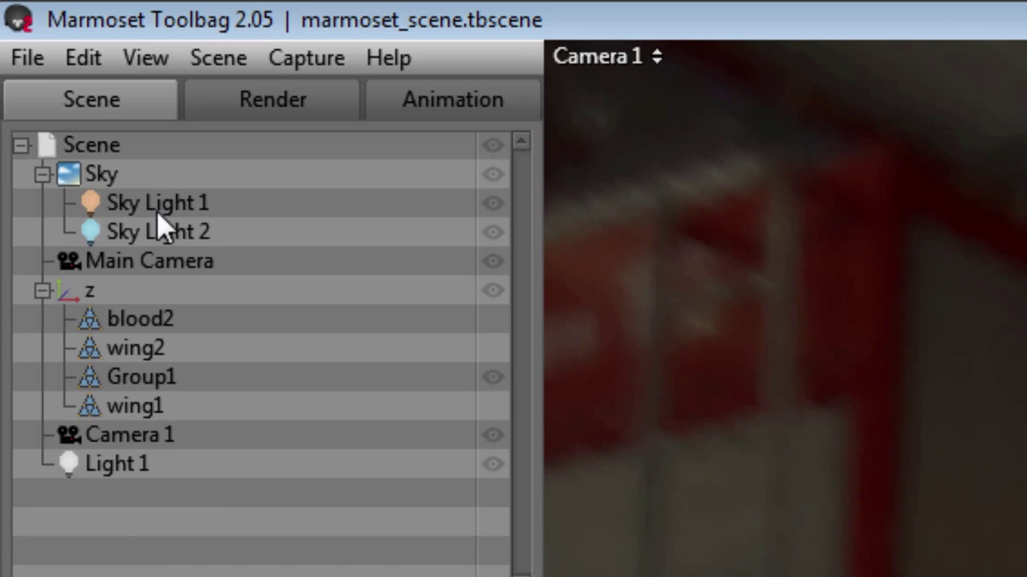
left_click(126, 462)
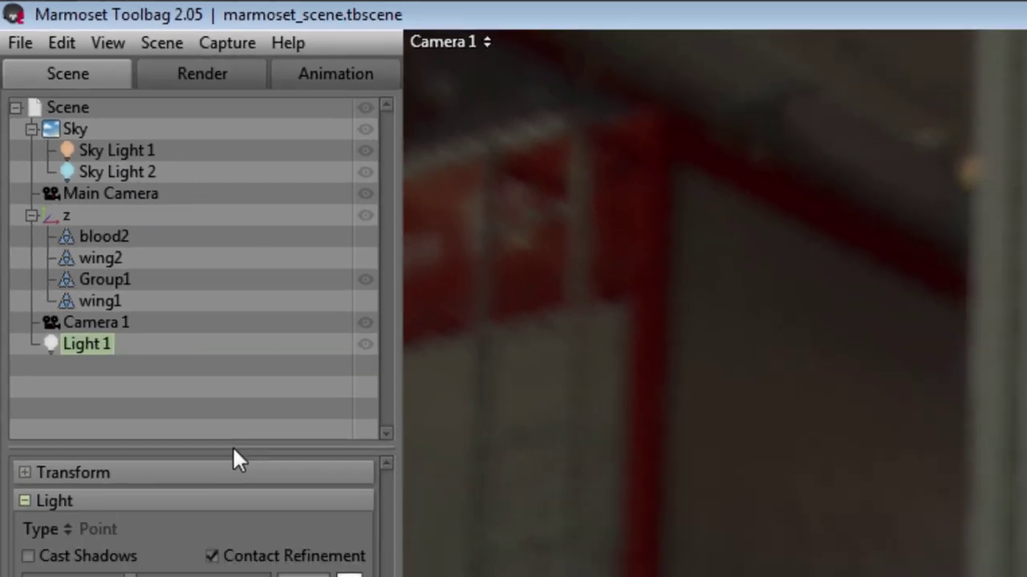
- In the Main Camera view, move and rotate Light 1 to the creature's upper left
left_click(260, 22)
left_click(224, 18)
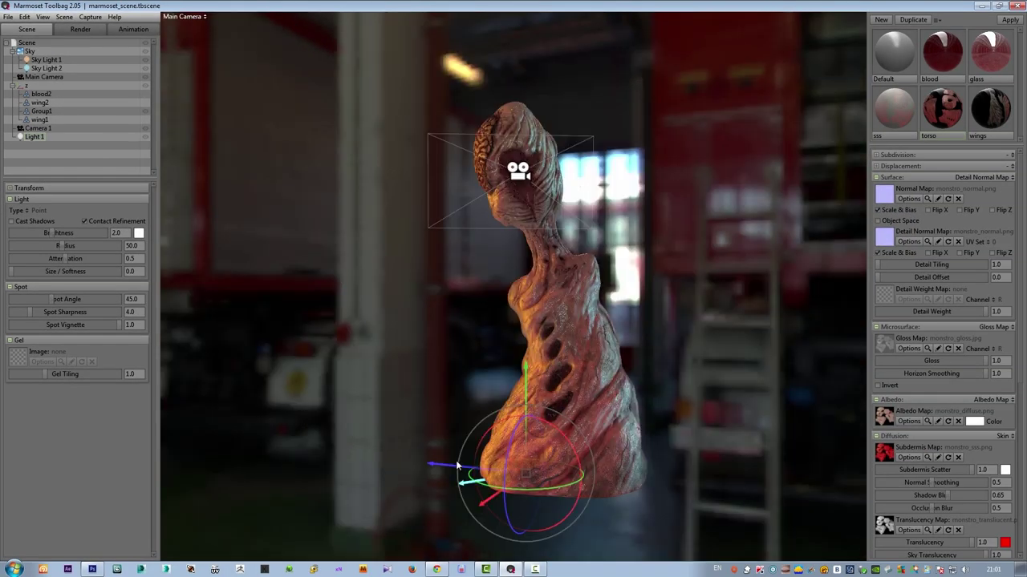
left_click_drag(525, 425, 523, 304)
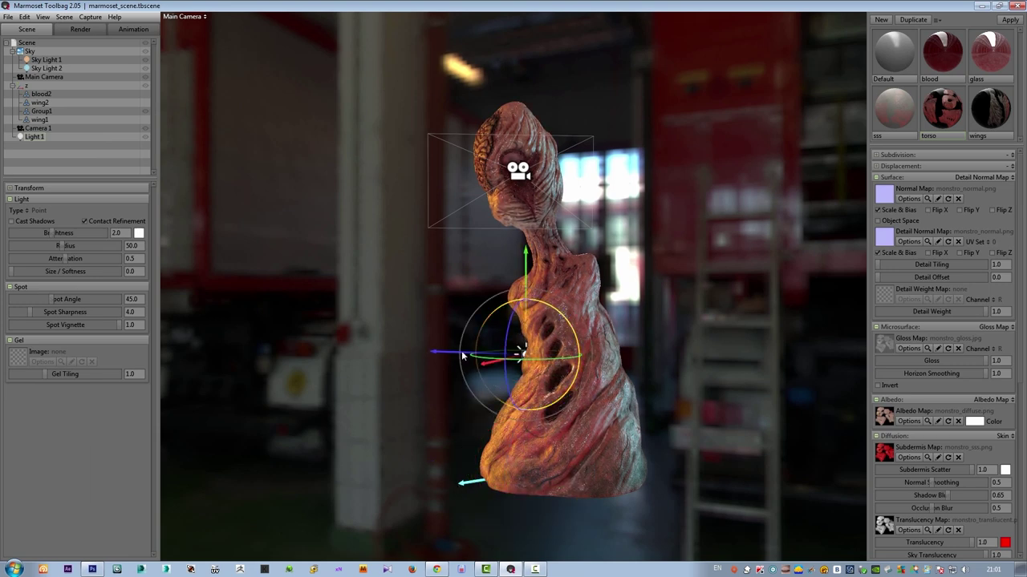
left_click_drag(451, 356, 362, 353)
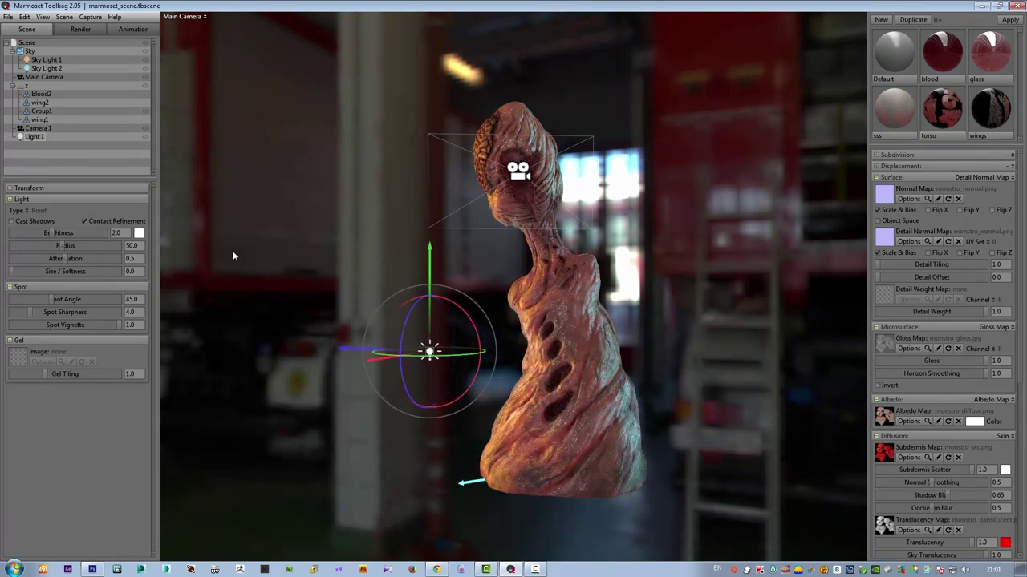
left_click_drag(437, 370, 524, 341)
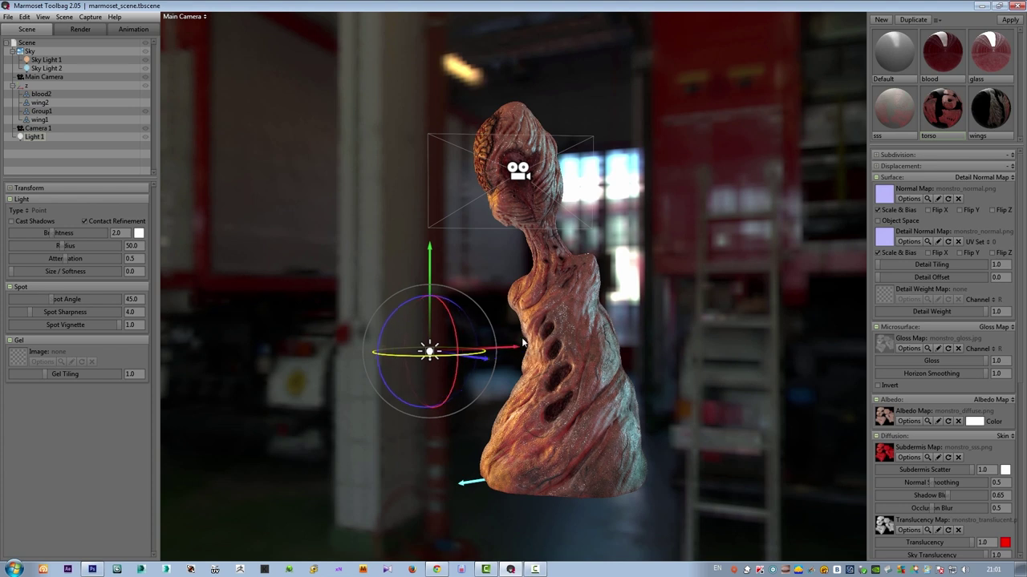
left_click_drag(429, 276, 430, 251)
left_click_drag(60, 249, 62, 247)
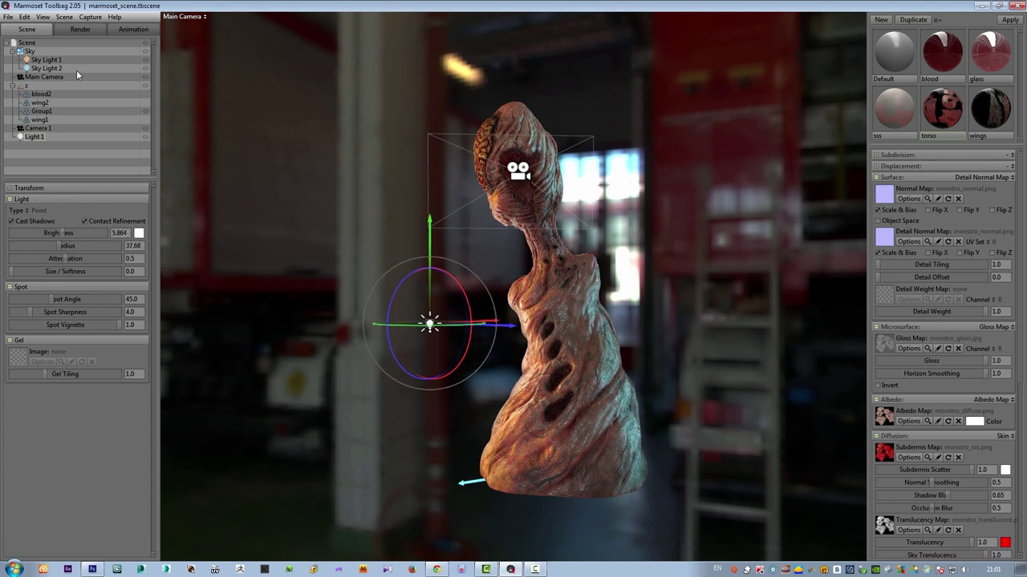
left_click(50, 68)
left_click(47, 137)
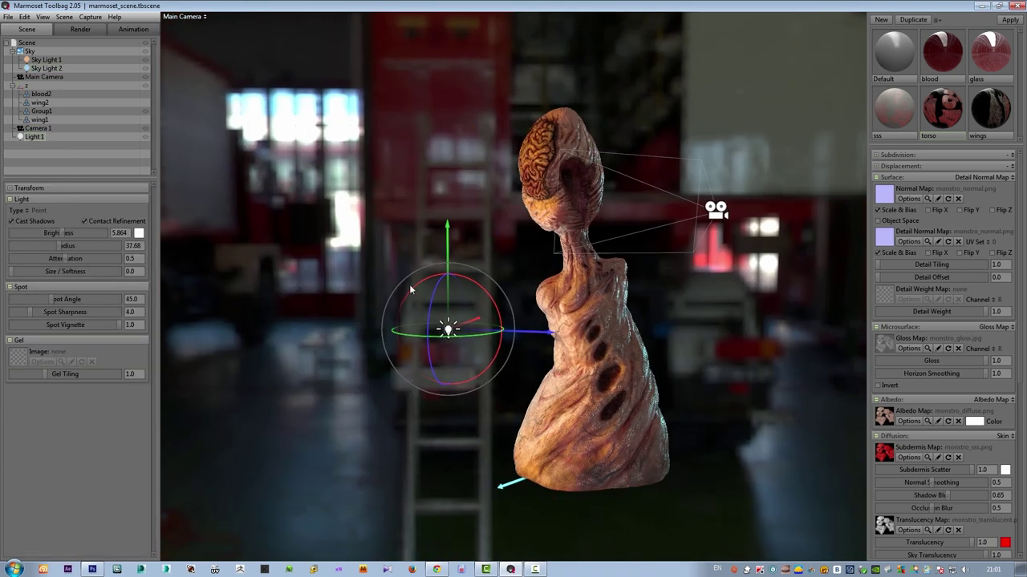
- Widen Light 1's radius and spot cone, place it near the neck, and brighten it
left_click_drag(63, 244, 149, 257)
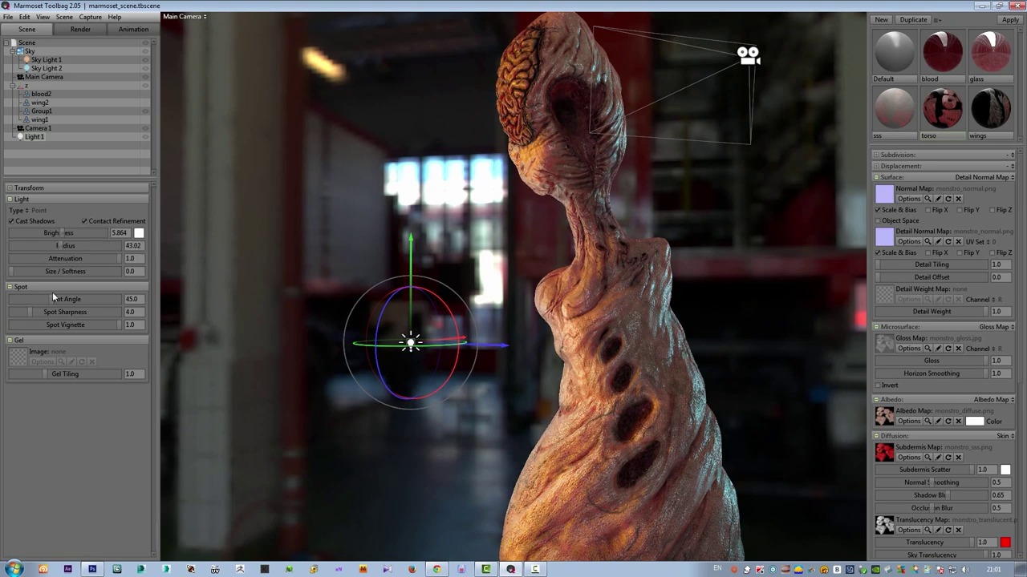
left_click_drag(100, 299, 49, 314)
left_click_drag(120, 325, 113, 327)
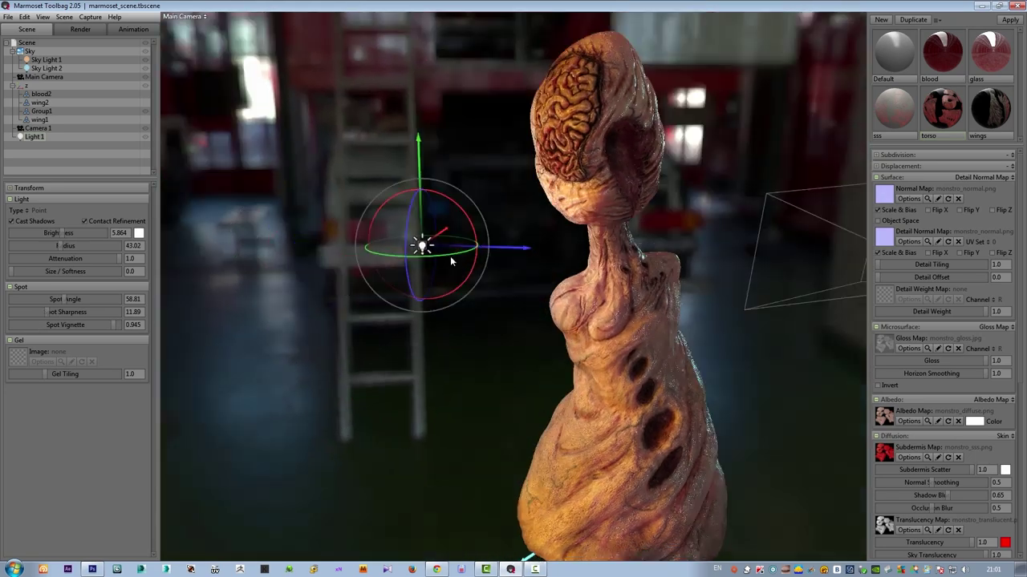
left_click_drag(550, 238, 648, 243)
left_click_drag(563, 172, 565, 201)
left_click_drag(69, 236, 89, 240)
- Switch the viewport to Camera 1 and delete Light 1 from the scene
left_click(183, 16)
left_click(241, 28)
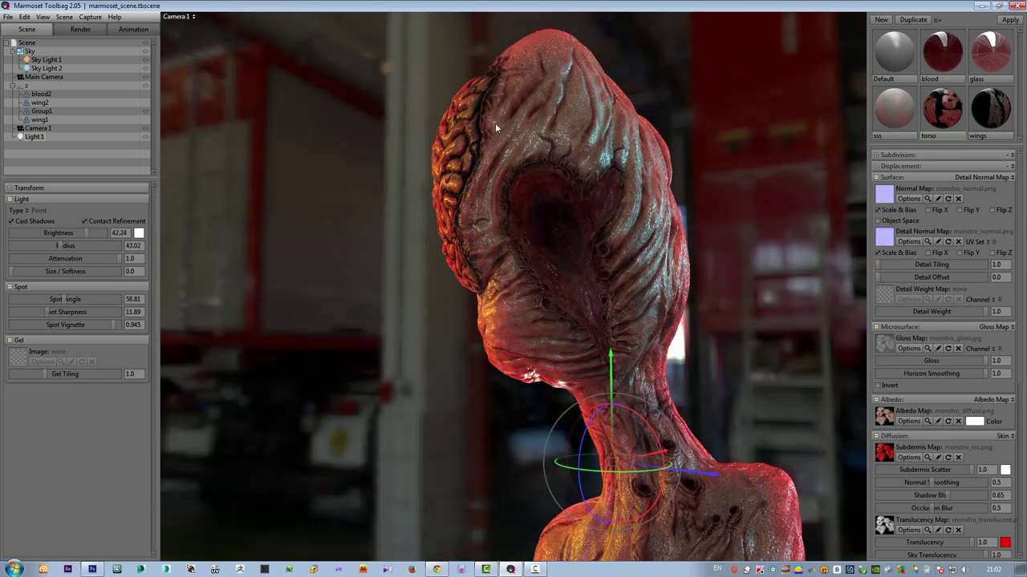
double_click(32, 137)
key("Delete")
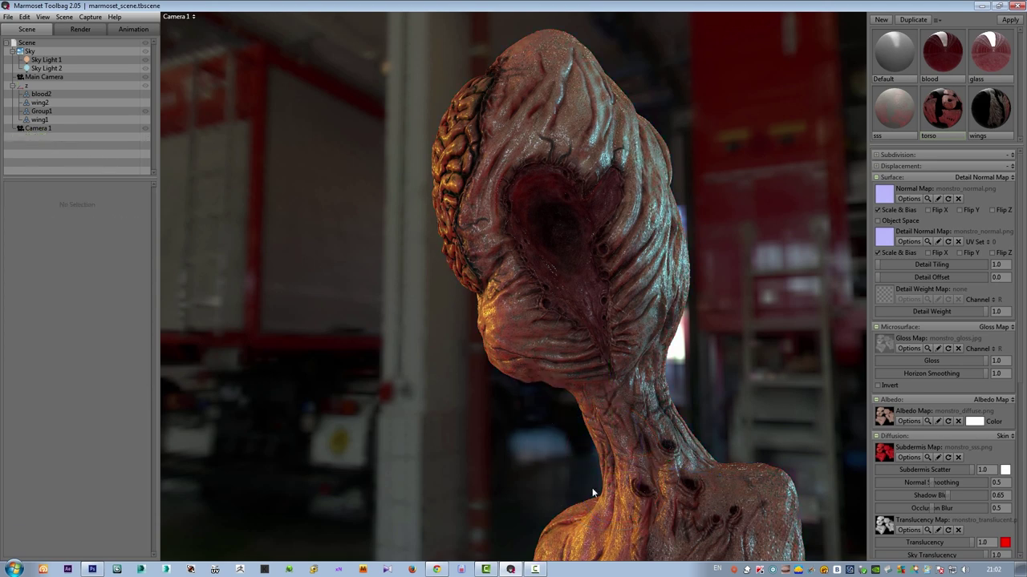
- Unhide the blood strands on the creature's face and neck and drop the glass material onto them
left_click(27, 50)
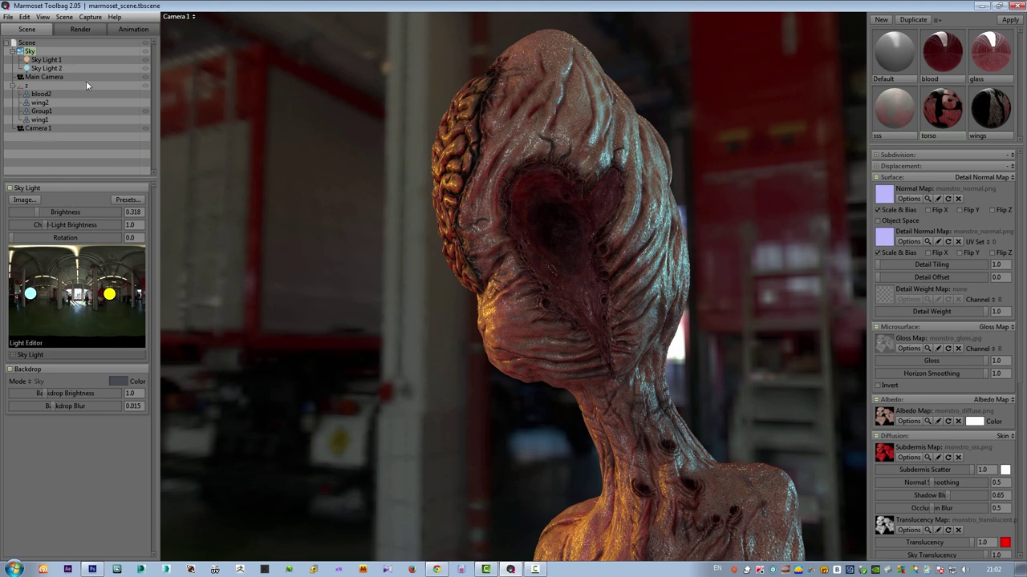
left_click(64, 17)
left_click(62, 17)
left_click(148, 103)
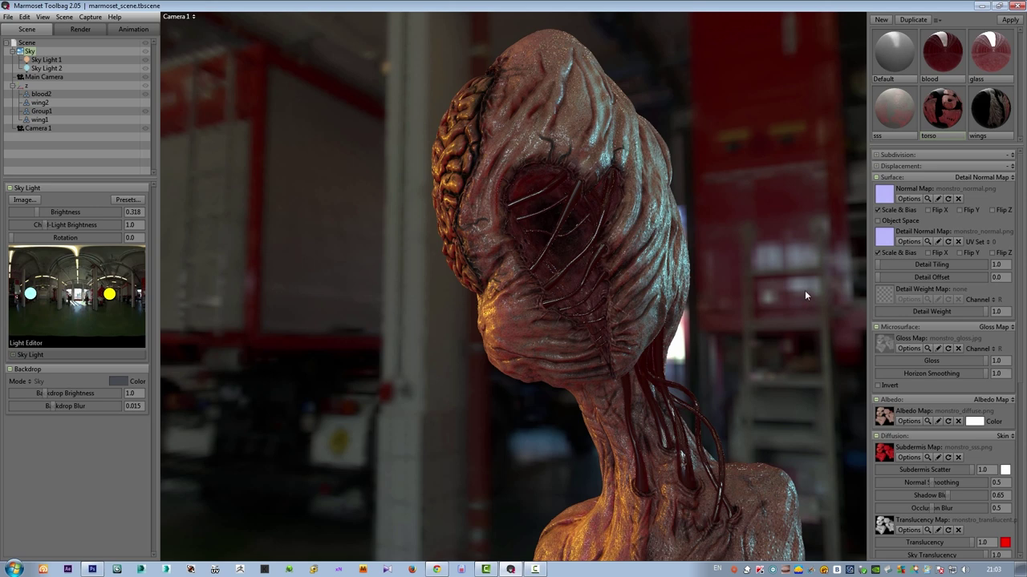
left_click_drag(991, 54, 694, 398)
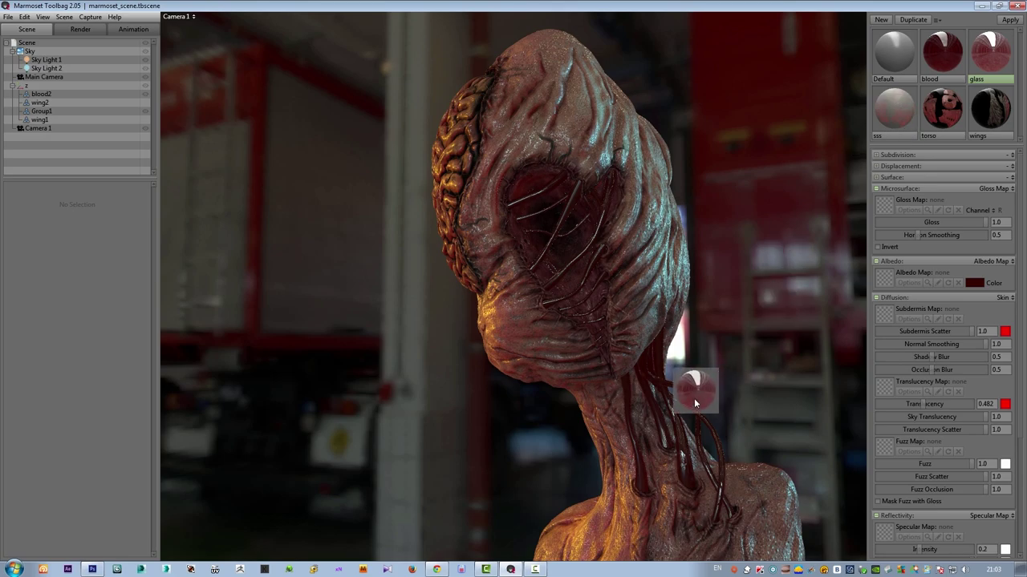
- Set the strands' glass transparency mode to Add
scroll("down", 3)
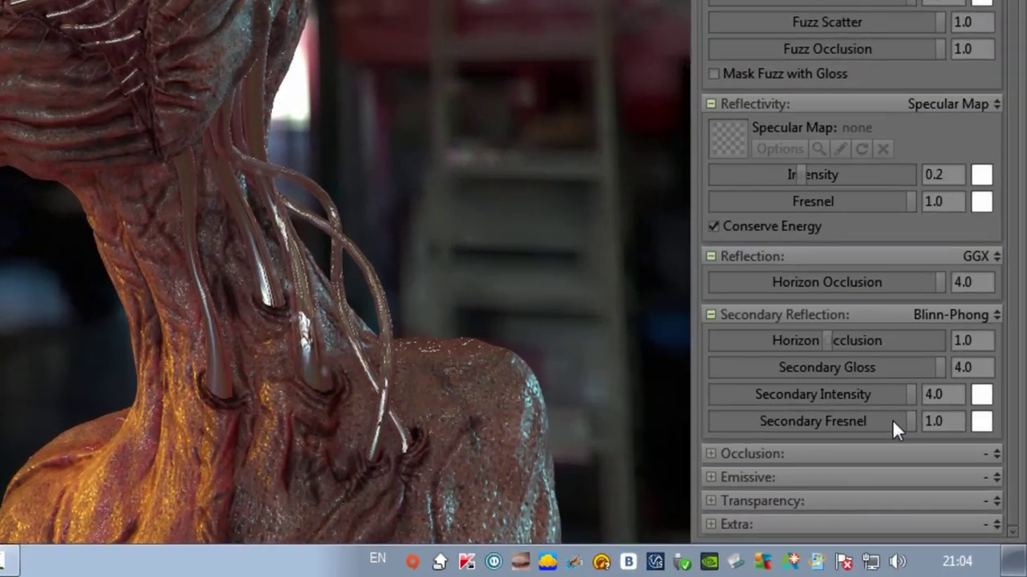
left_click(1010, 542)
left_click(935, 460)
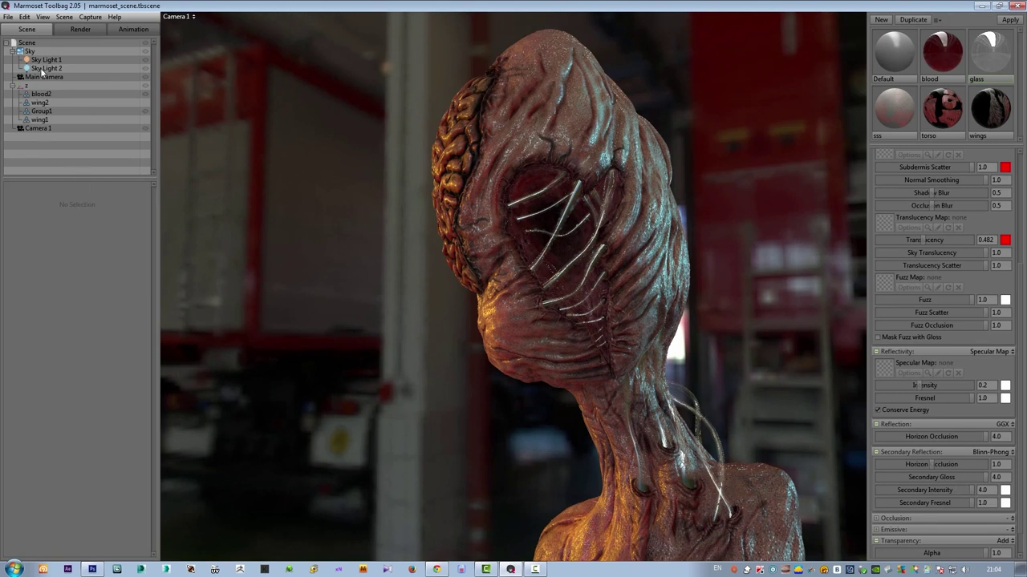
- Rotate the sky light so the creature is lit orange
left_click(28, 52)
left_click_drag(36, 239, 65, 229)
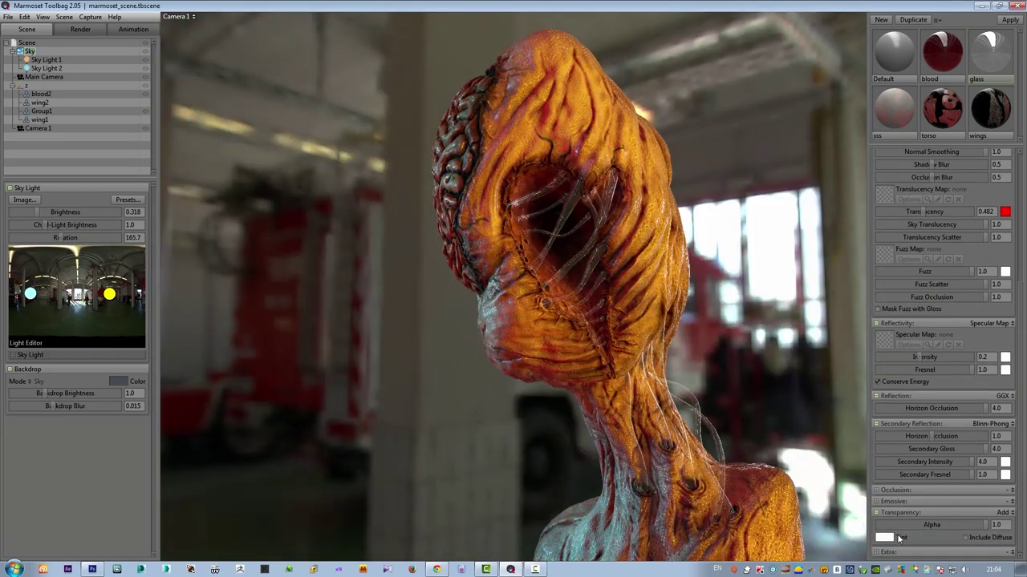
left_click(883, 537)
key("Escape")
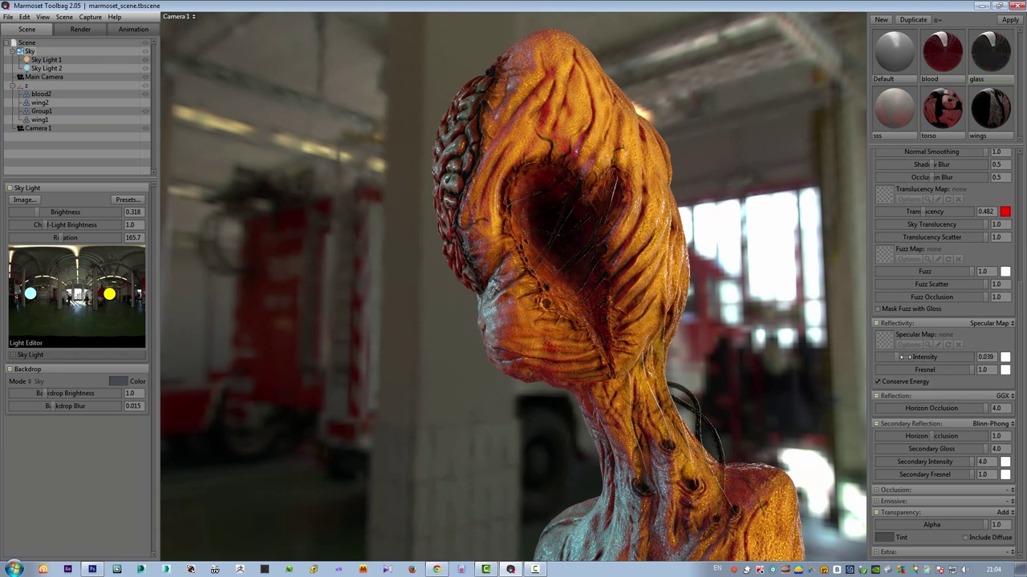
- Turn on Camera 1's depth of field and focus it on the creature's head
scroll("up", 3)
scroll("up", 3)
left_click(38, 129)
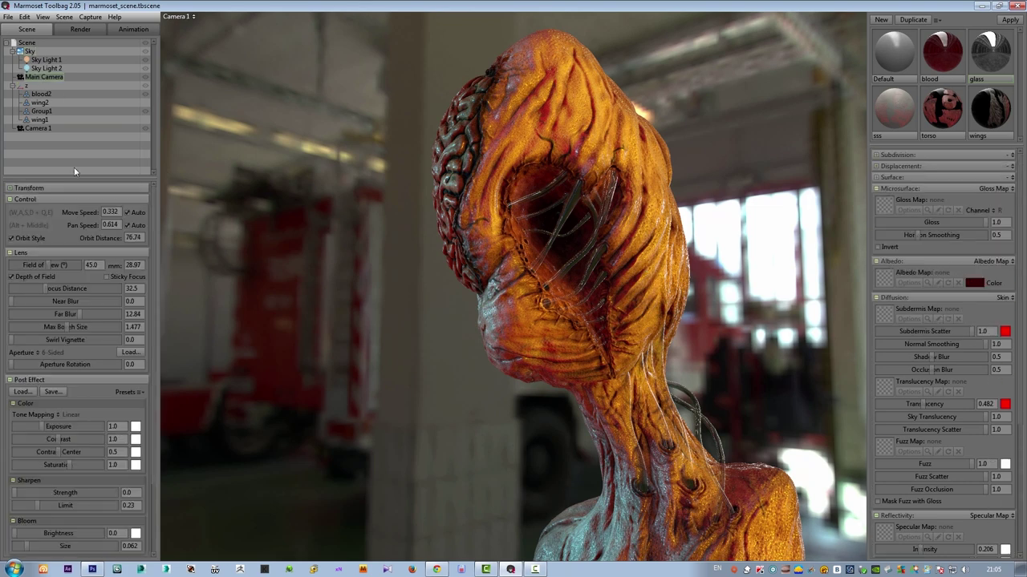
left_click(13, 277)
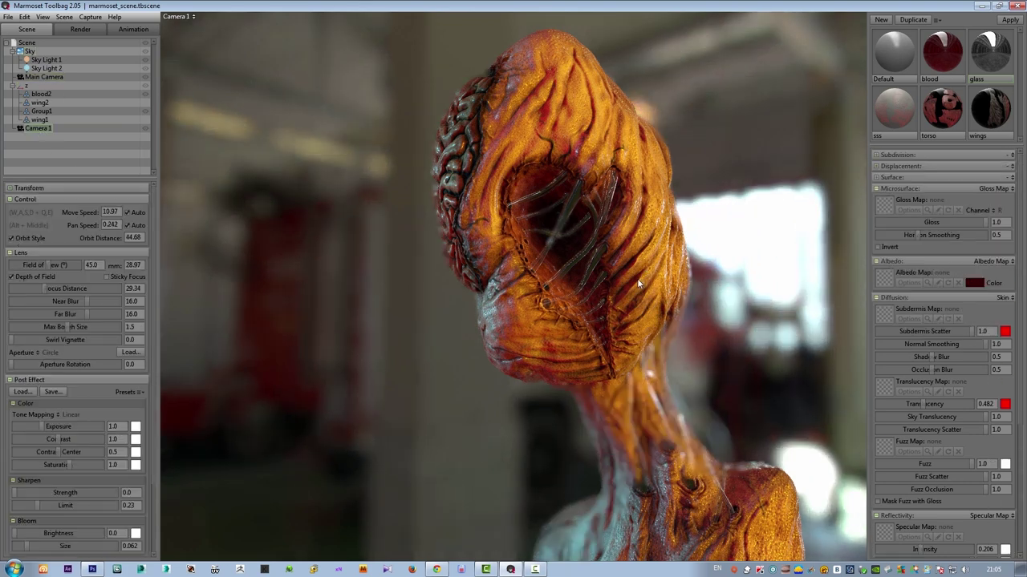
left_click(696, 405)
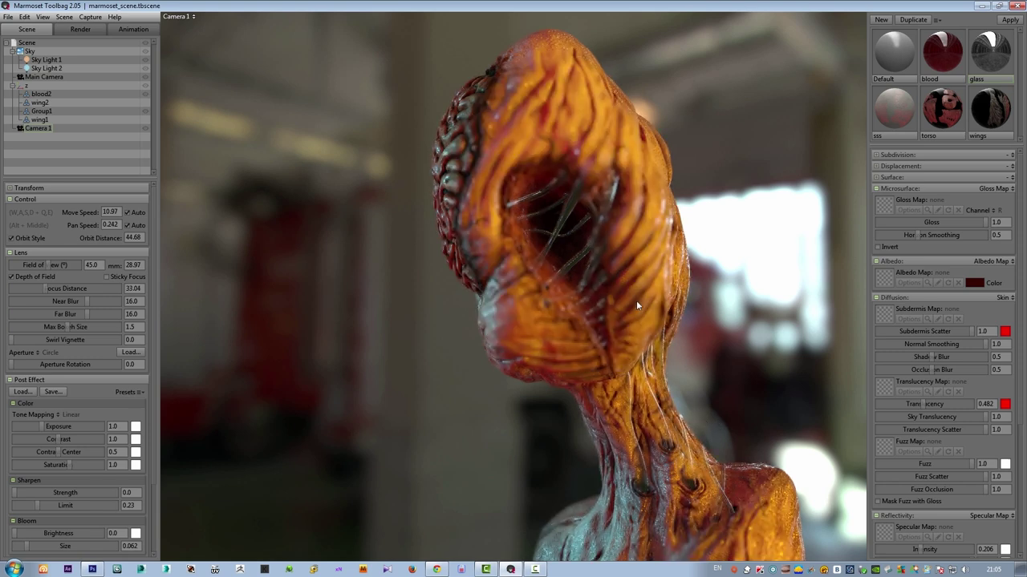
left_click(653, 291)
- Try the Default material on the strands, then reapply the blood material
left_click(894, 52)
left_click_drag(908, 59, 717, 431)
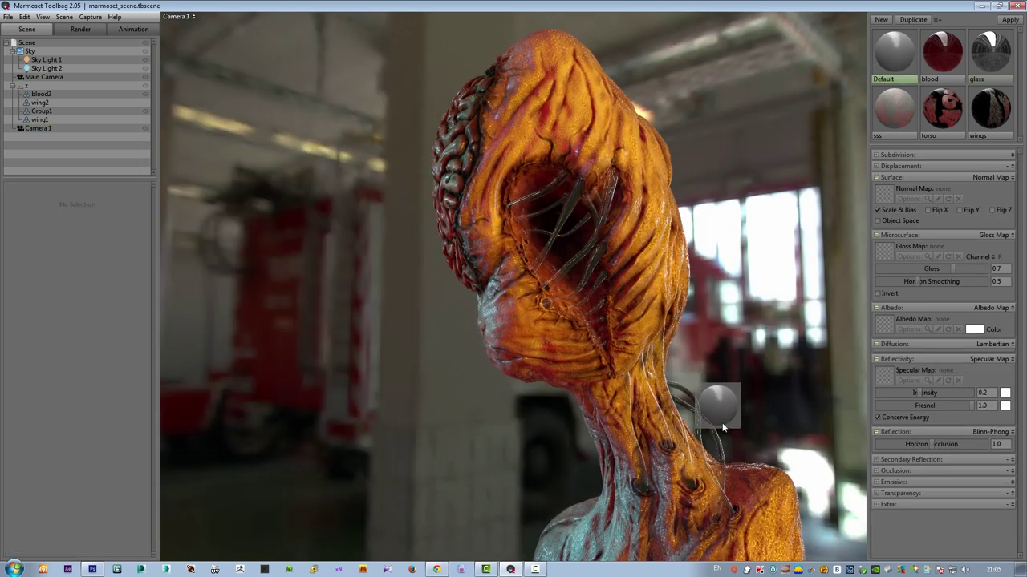
left_click(38, 129)
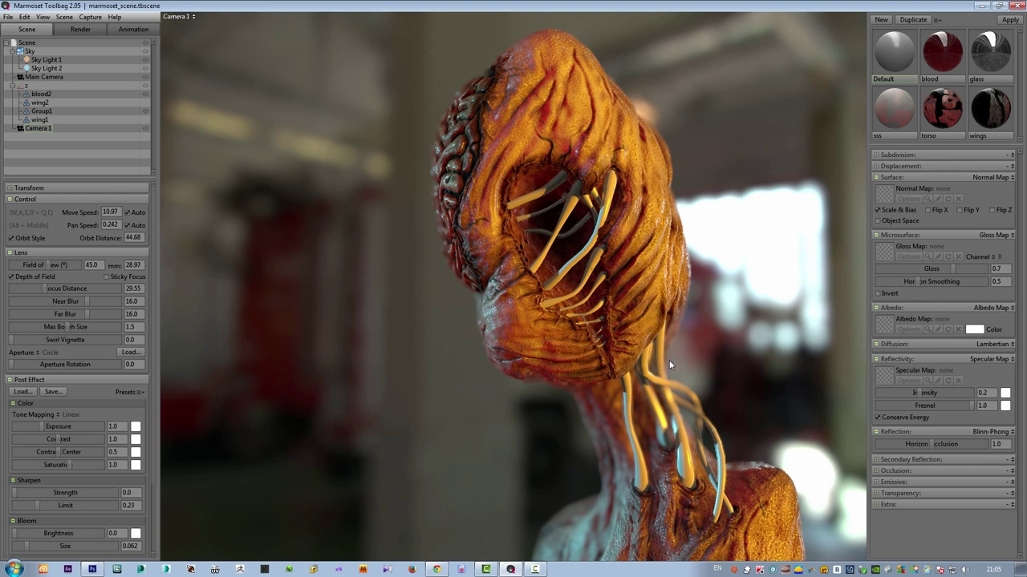
left_click_drag(960, 70, 718, 447)
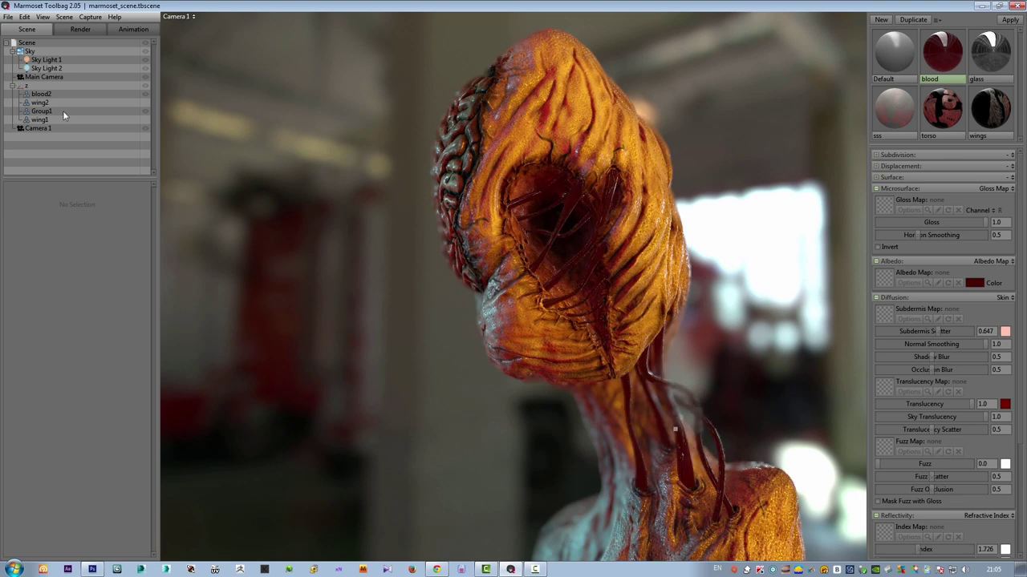
left_click(36, 128)
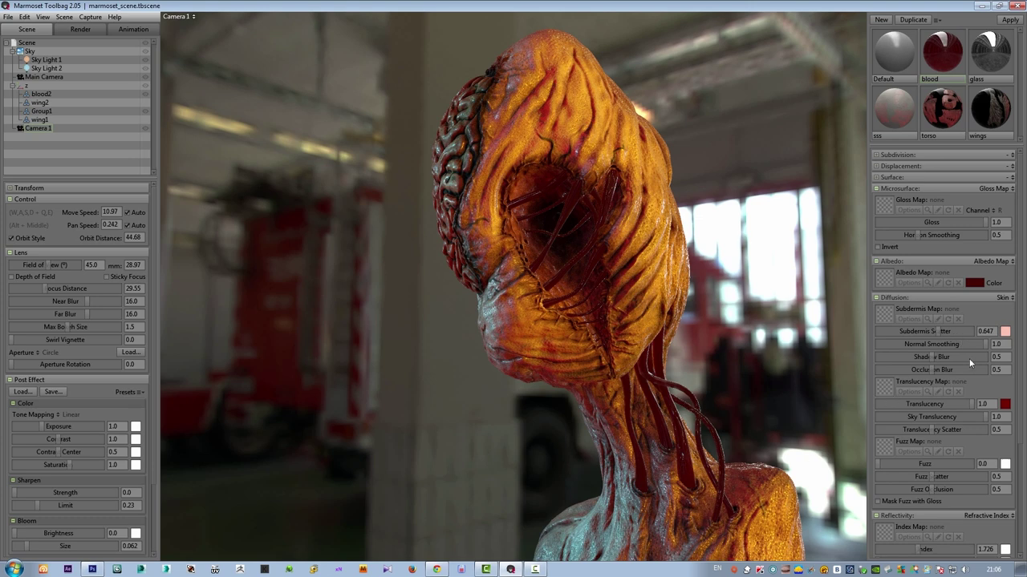
- Drop the blood material's translucency to 0, then restore it to 1.0
scroll("down", 3)
left_click_drag(969, 367, 764, 392)
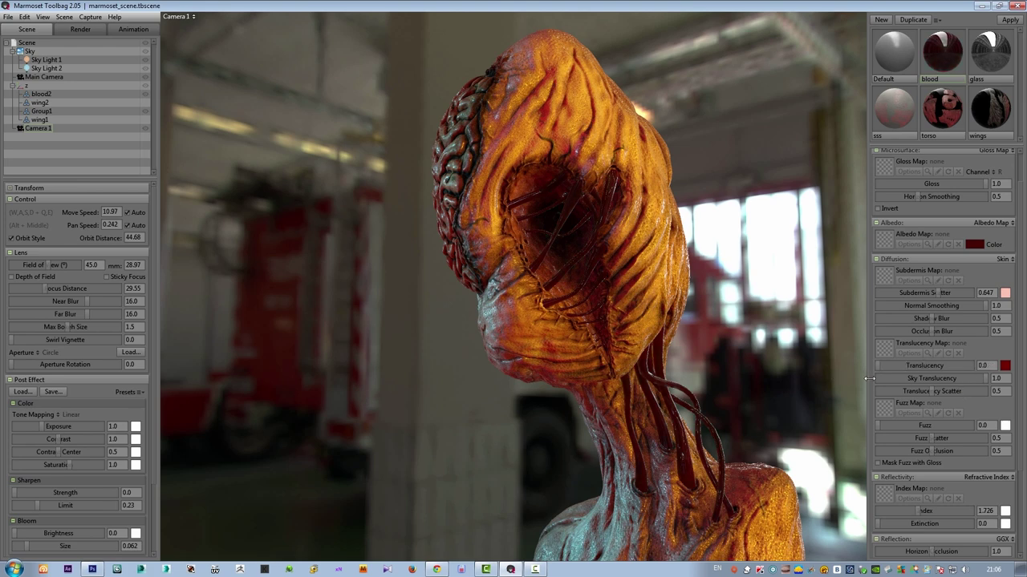
left_click_drag(764, 392, 1025, 388)
- Rename Camera 1 and bring up the sky light settings
scroll("down", 3)
scroll("down", 3)
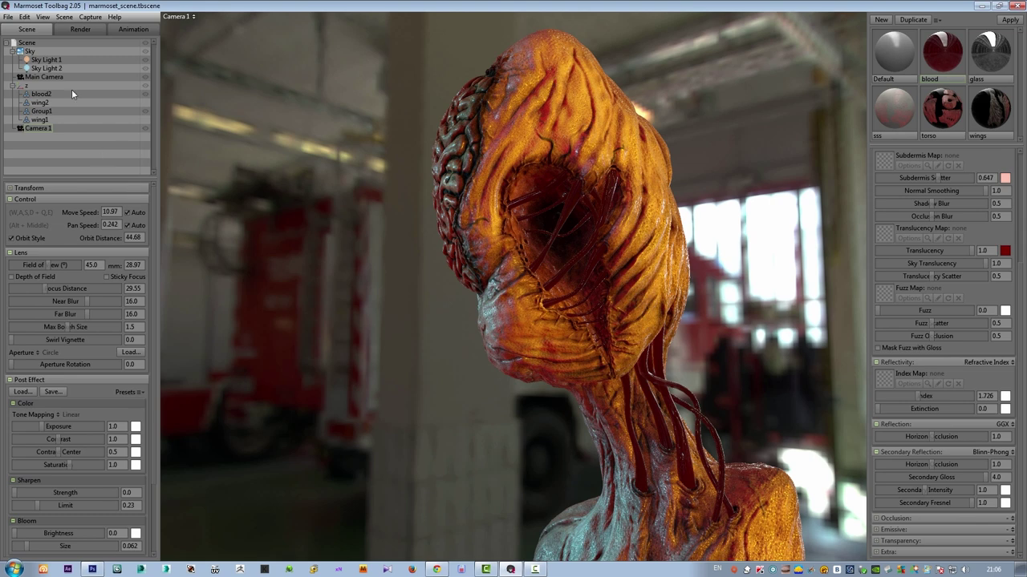
double_click(53, 126)
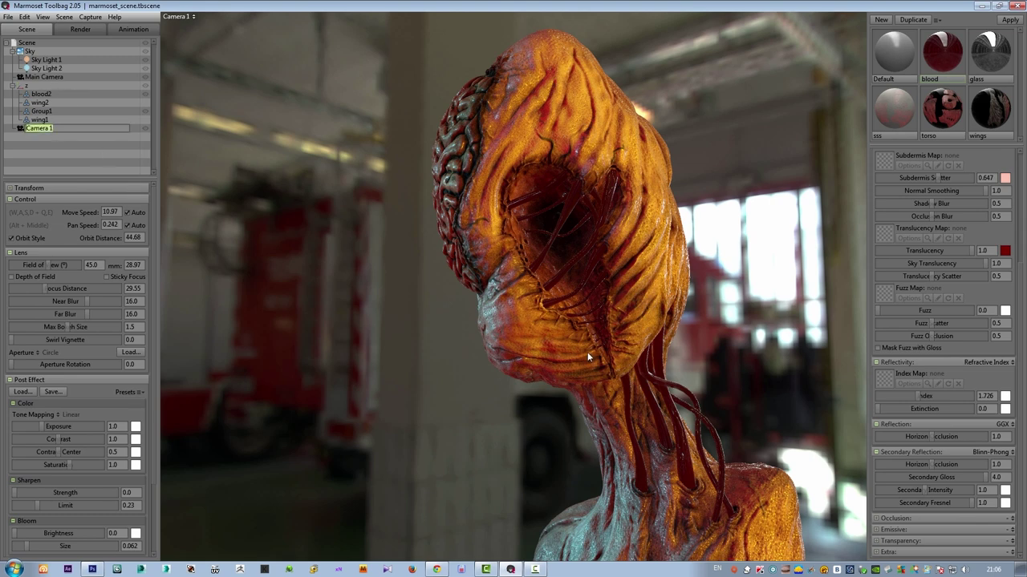
left_click(25, 32)
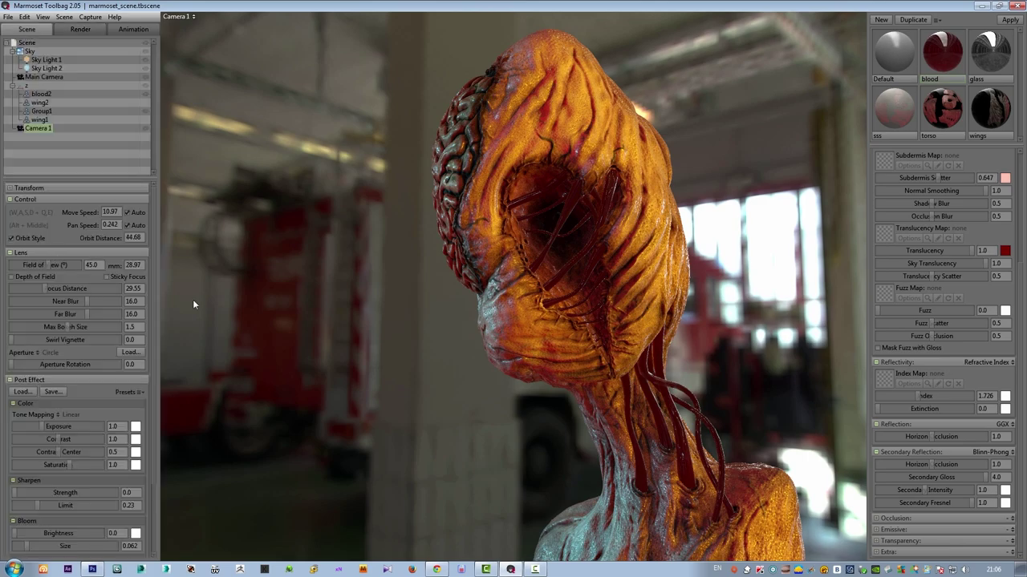
left_click(20, 60)
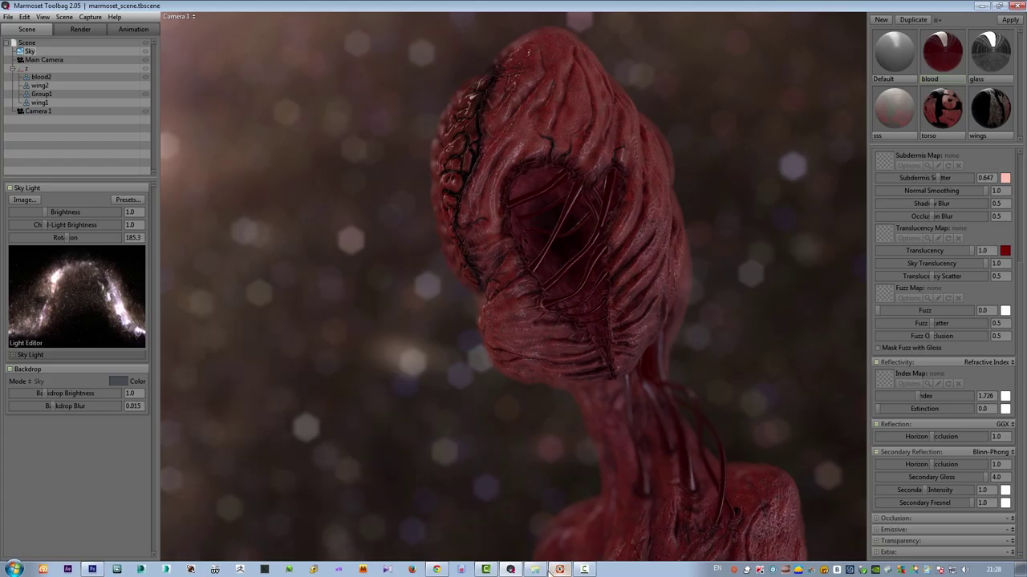
- Load Milkyway.tbsky from the hdri folder and rotate the sky to about 105.1
left_click(535, 570)
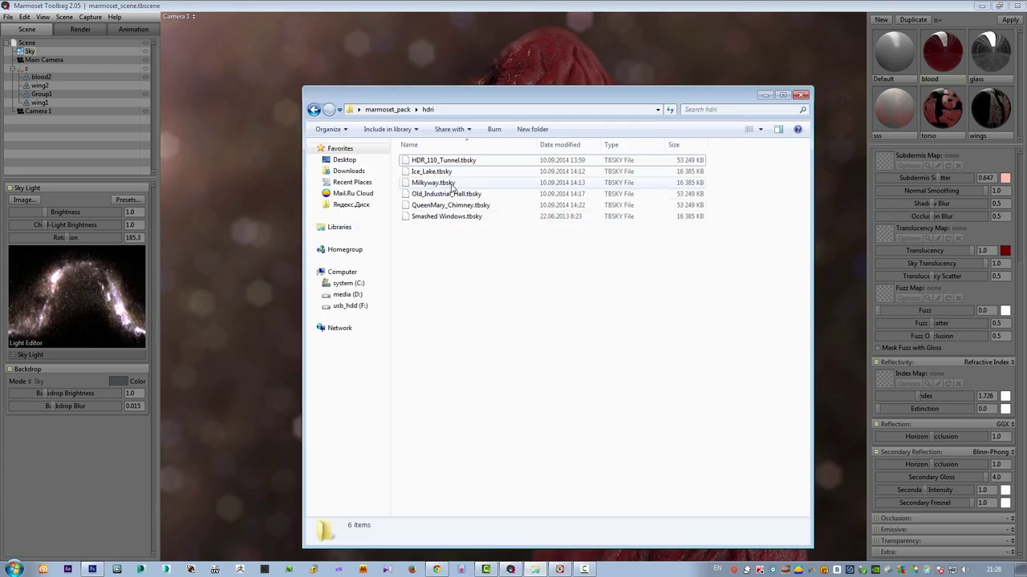
left_click(764, 96)
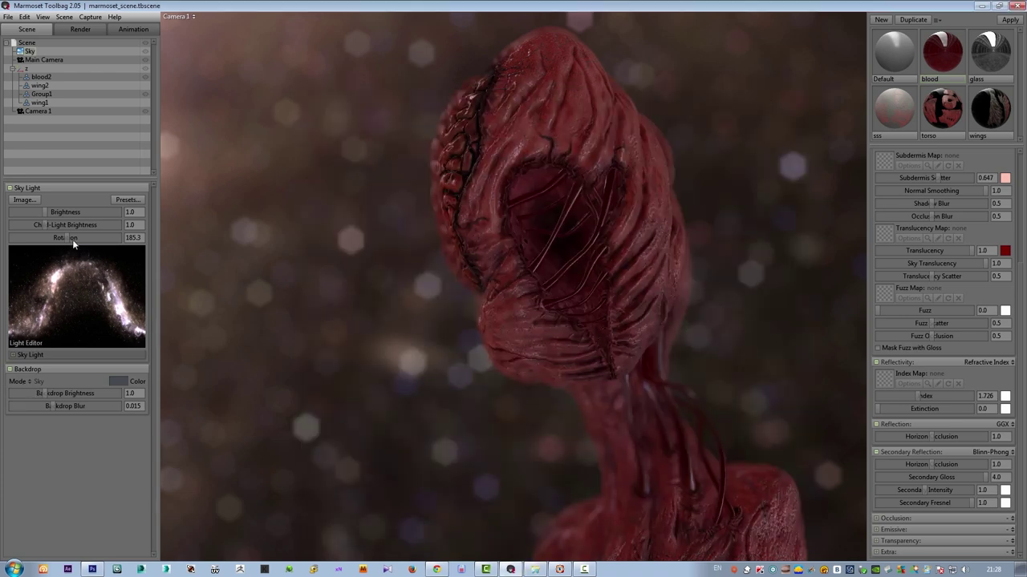
left_click_drag(65, 238, 42, 237)
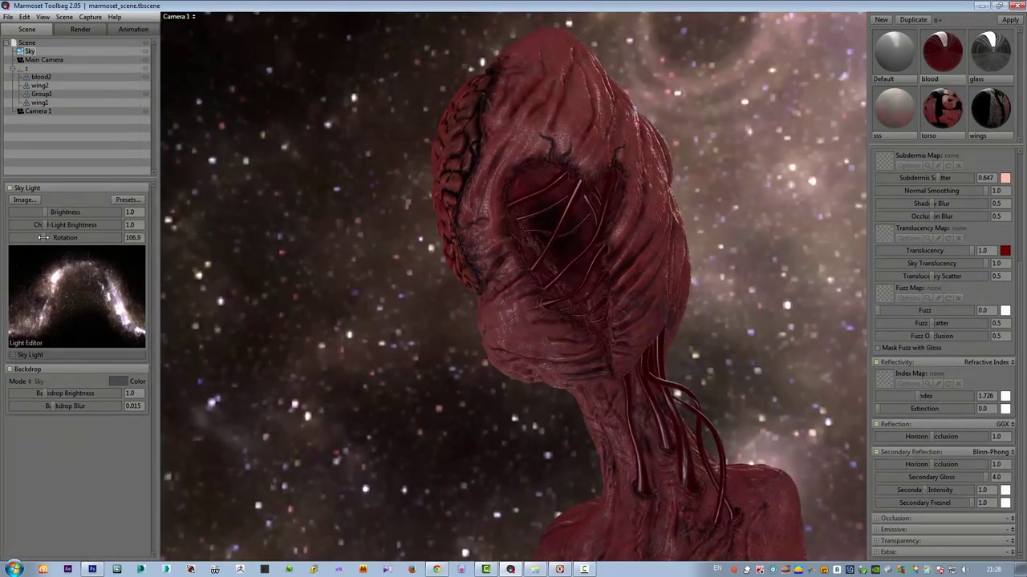
left_click_drag(42, 238, 44, 243)
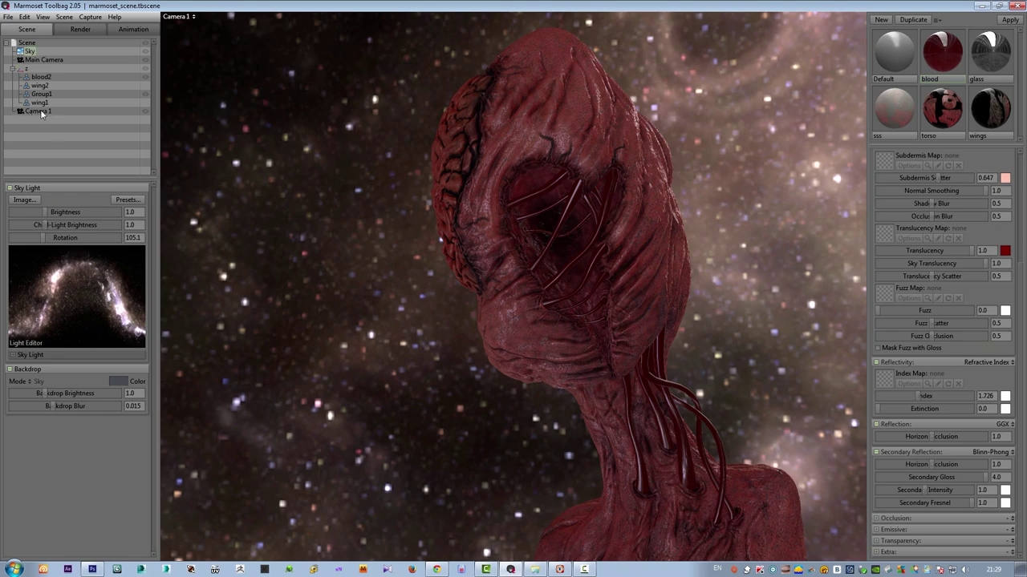
- Enable Camera 1's depth of field with a focus distance of 28.95 on the head
left_click(40, 112)
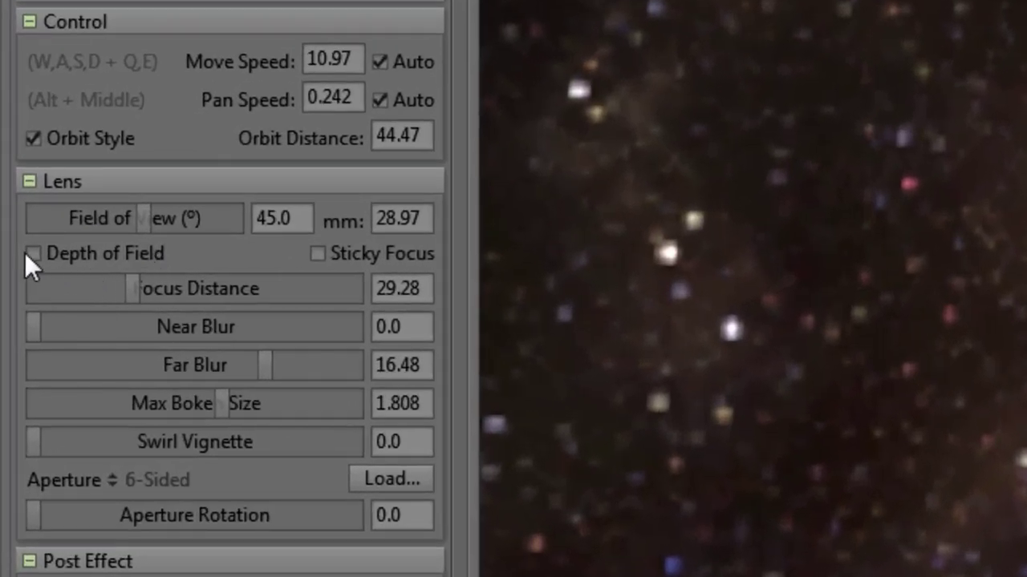
left_click(34, 255)
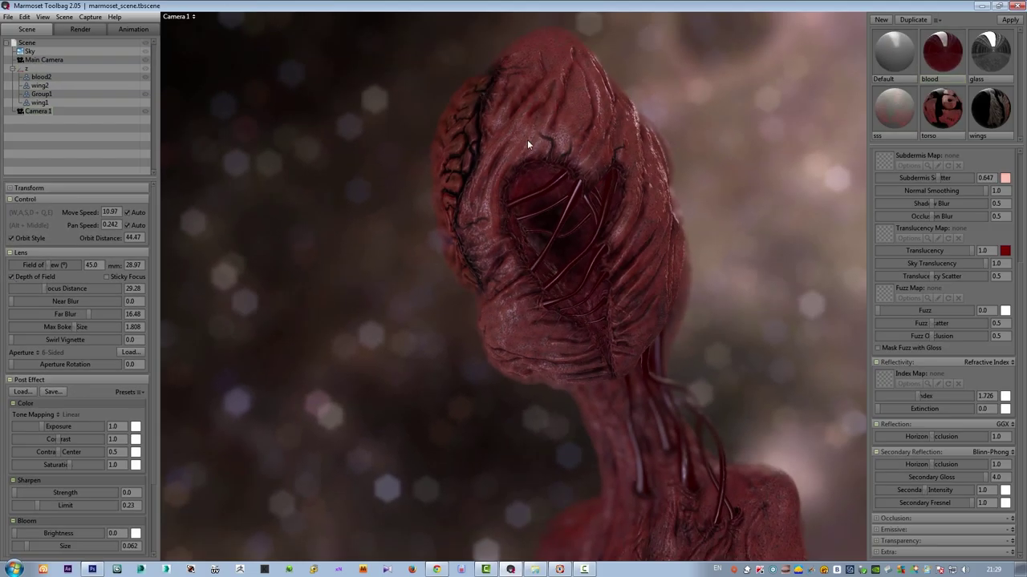
left_click(735, 514)
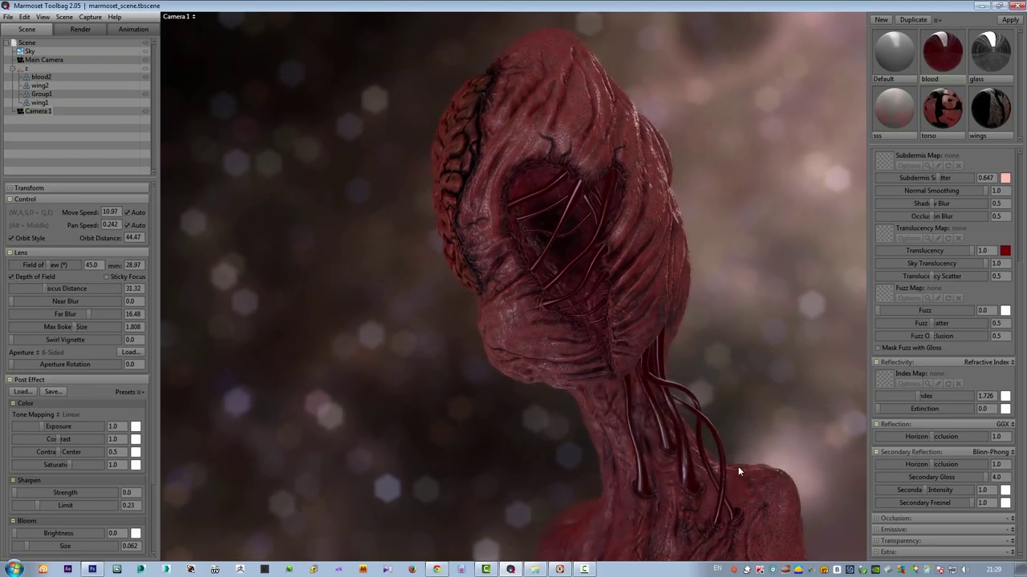
left_click(548, 124)
left_click(649, 224)
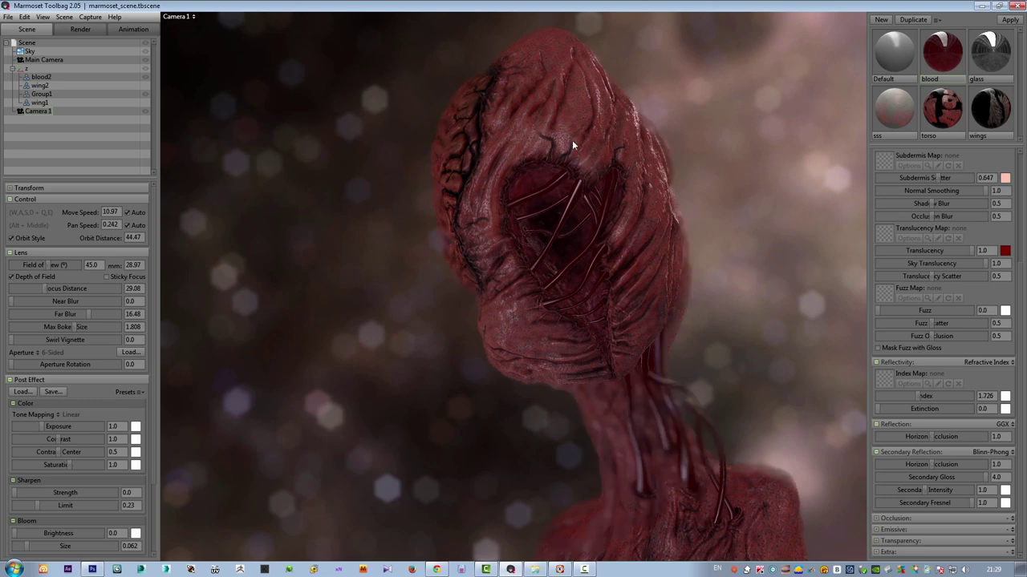
- Set far blur 10.55, max bokeh size 2.137 and swirl vignette 1.0
left_click_drag(115, 321, 118, 318)
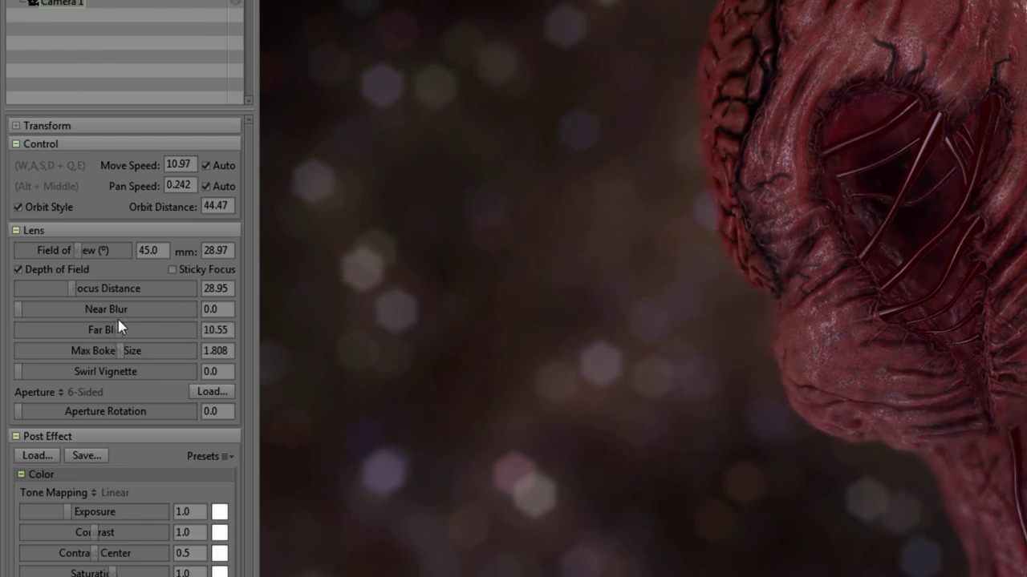
left_click_drag(140, 363, 160, 350)
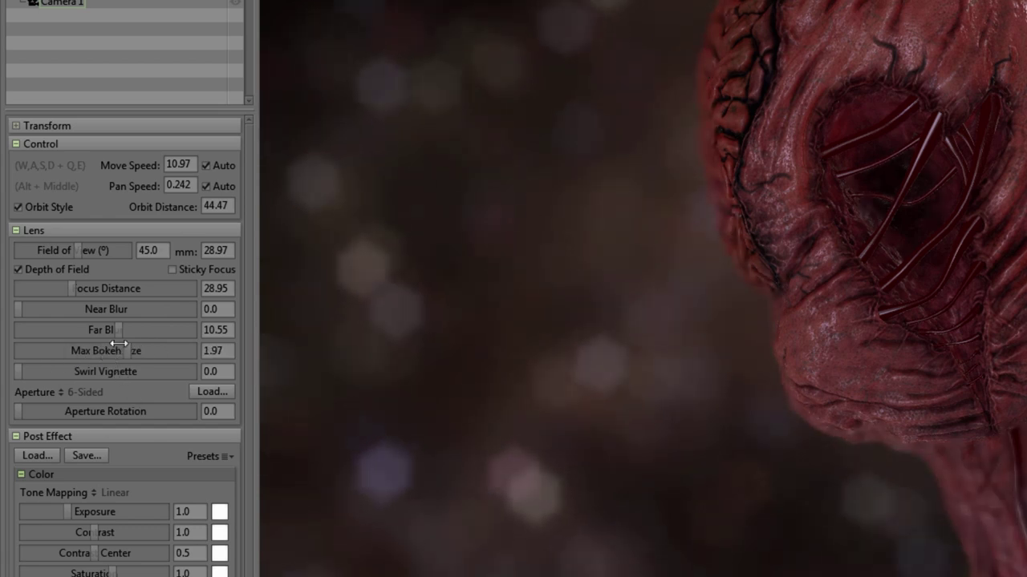
left_click_drag(129, 350, 117, 351)
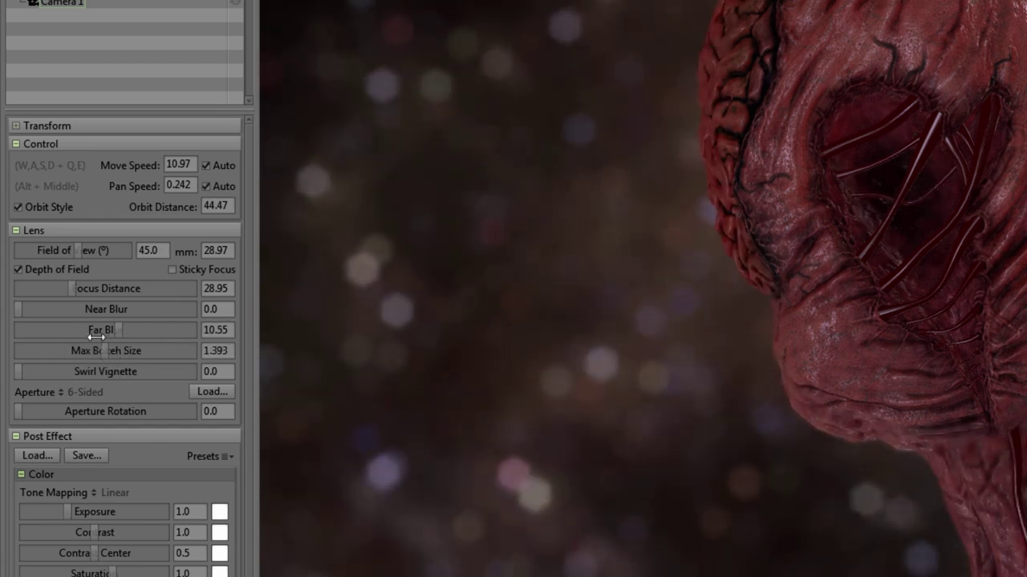
left_click_drag(17, 371, 222, 372)
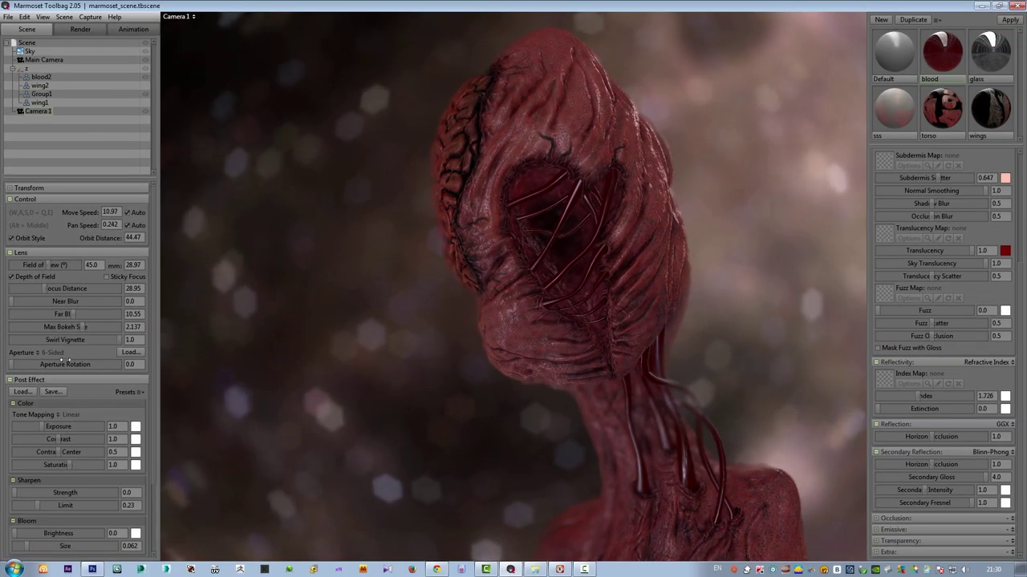
left_click(37, 353)
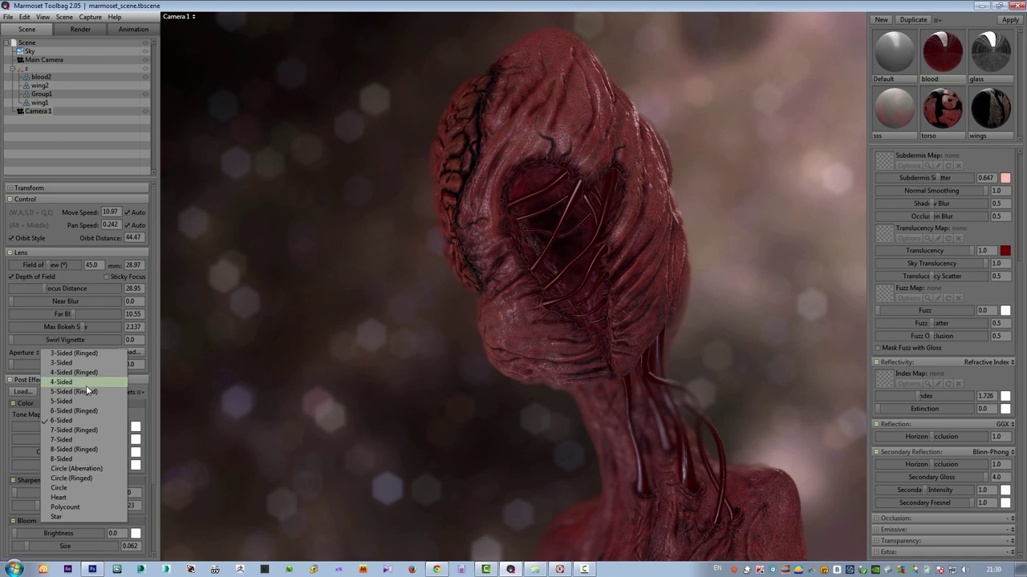
left_click(86, 384)
left_click(38, 353)
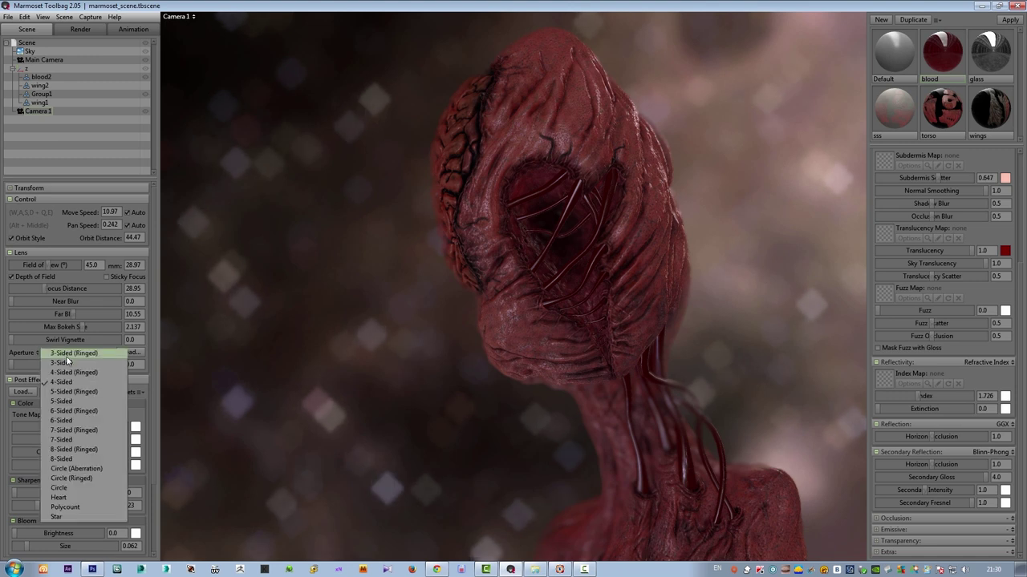
left_click(64, 359)
left_click(38, 352)
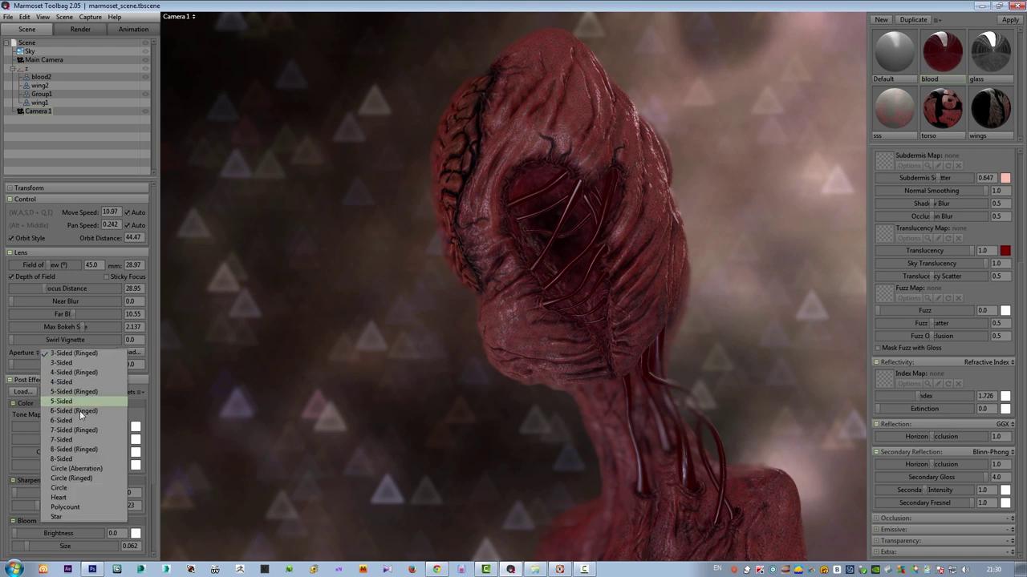
left_click(70, 421)
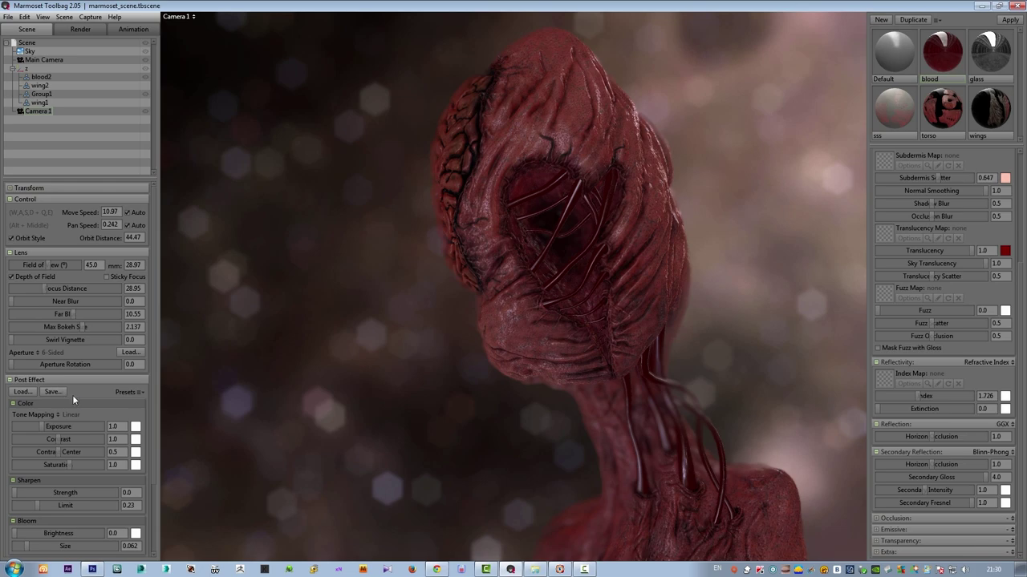
left_click(140, 392)
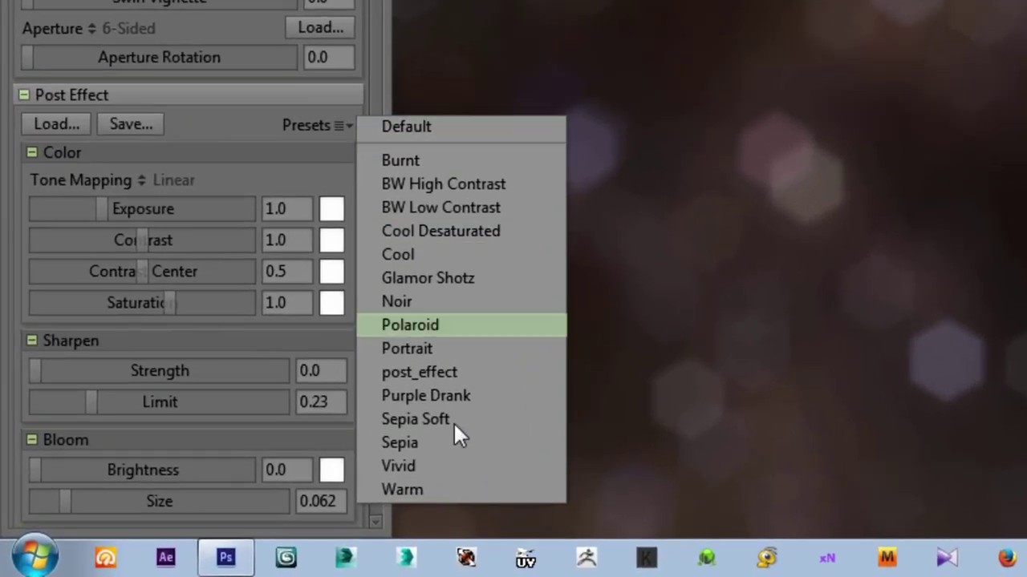
left_click(190, 386)
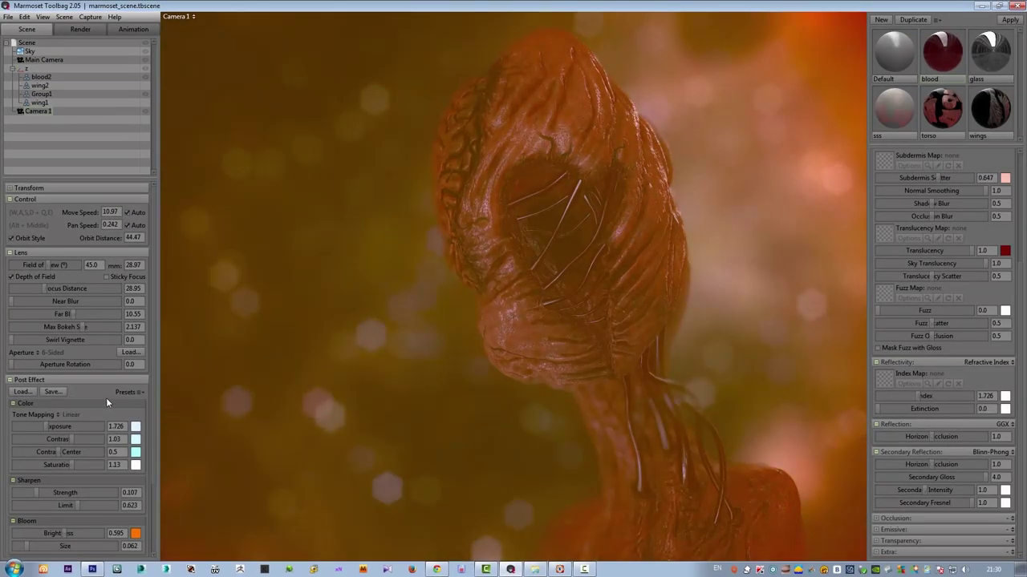
left_click(131, 393)
left_click(174, 447)
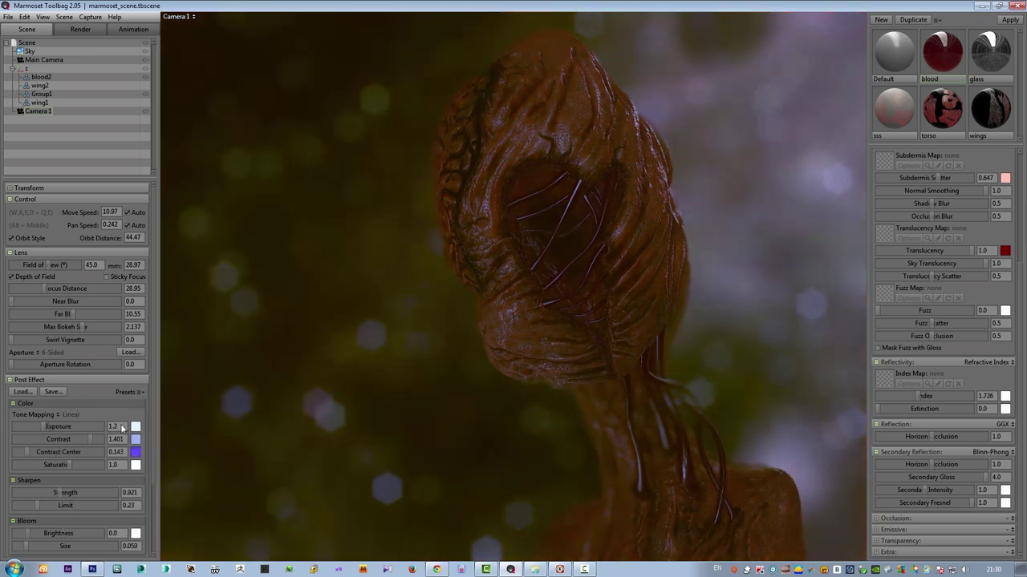
left_click(147, 390)
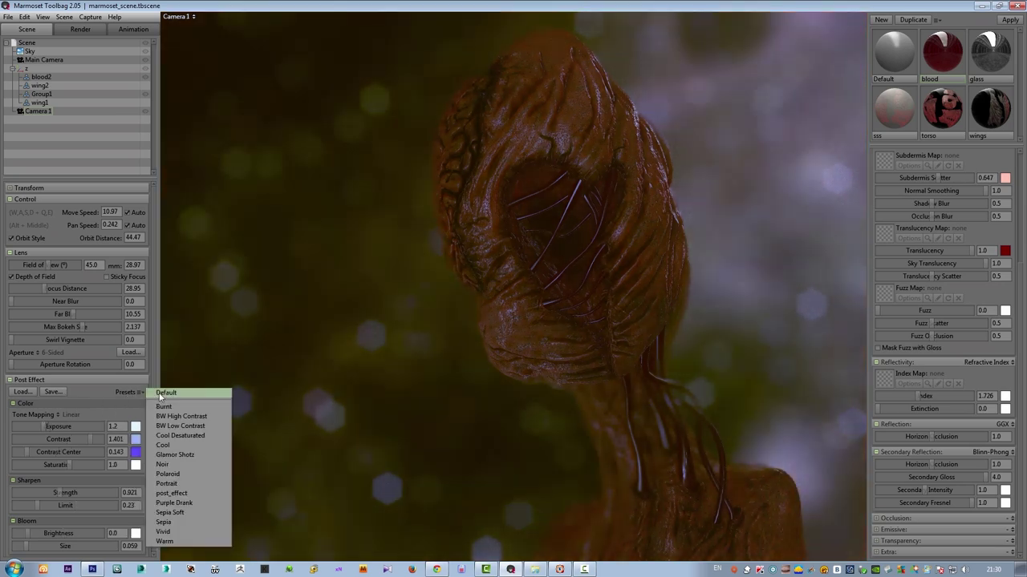
left_click(161, 395)
left_click(130, 393)
left_click(160, 391)
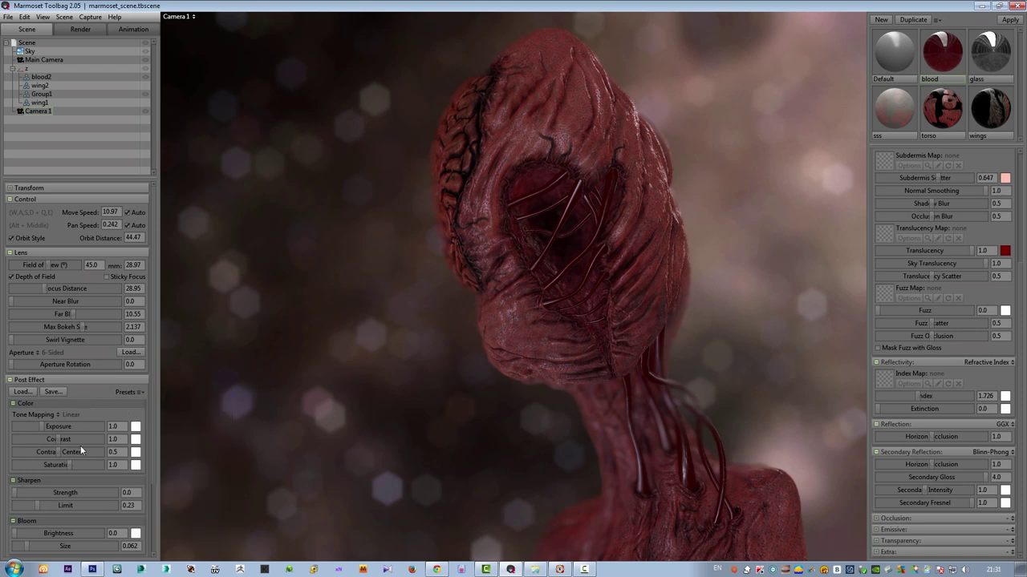
left_click_drag(41, 425, 46, 426)
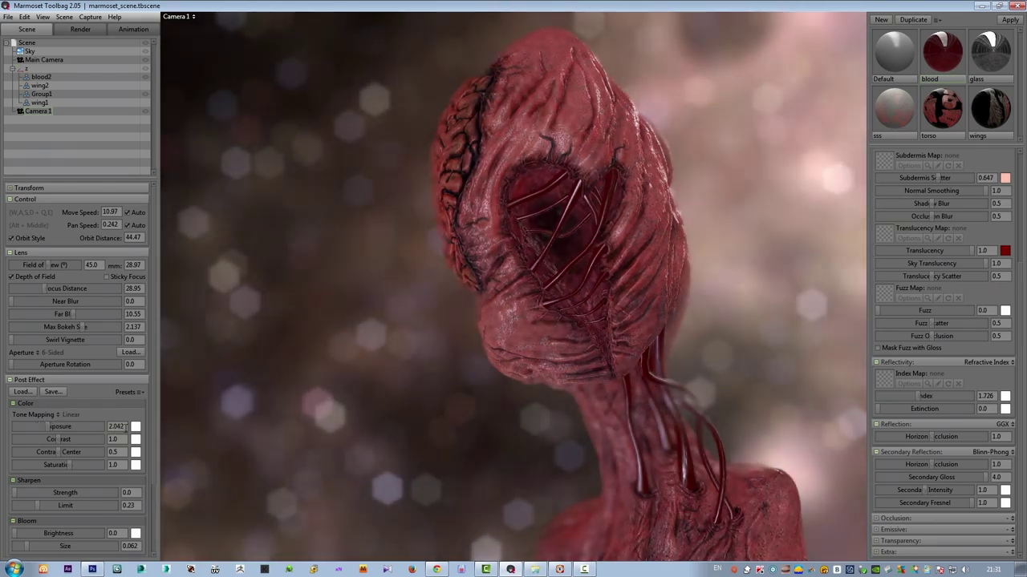
- Set Exposure to 1.0 with a pale near-white fbfffa tint, and nudge sharpening up
double_click(127, 426)
type("1")
key("Return")
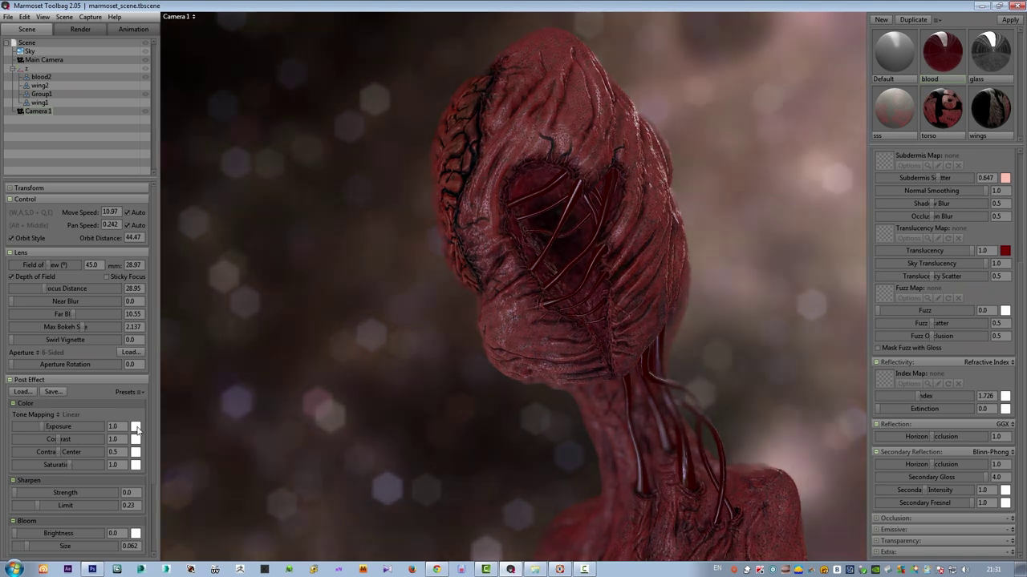
left_click(136, 427)
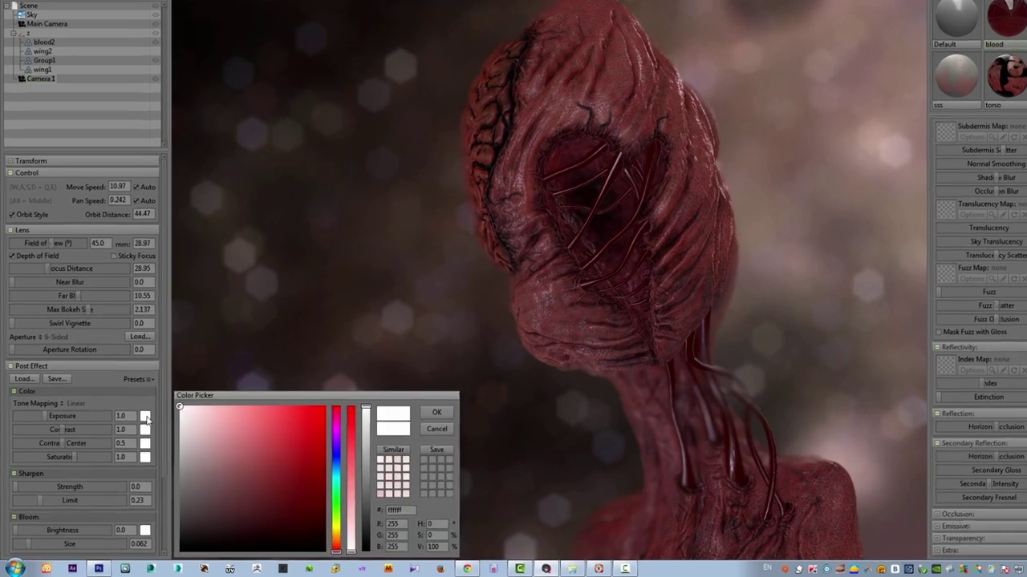
left_click(315, 484)
left_click(334, 518)
left_click_drag(337, 417, 308, 319)
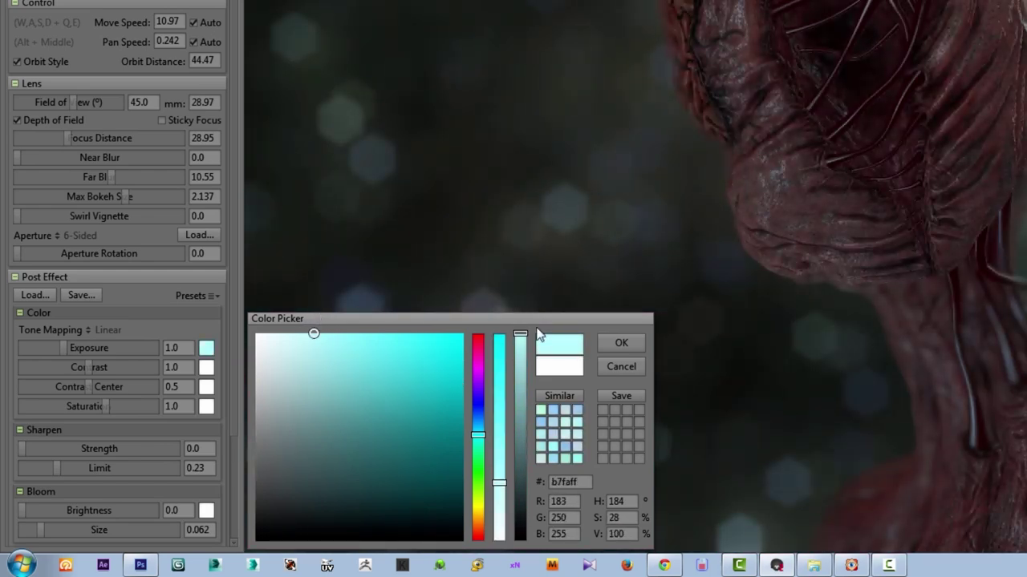
left_click_drag(499, 489, 514, 545)
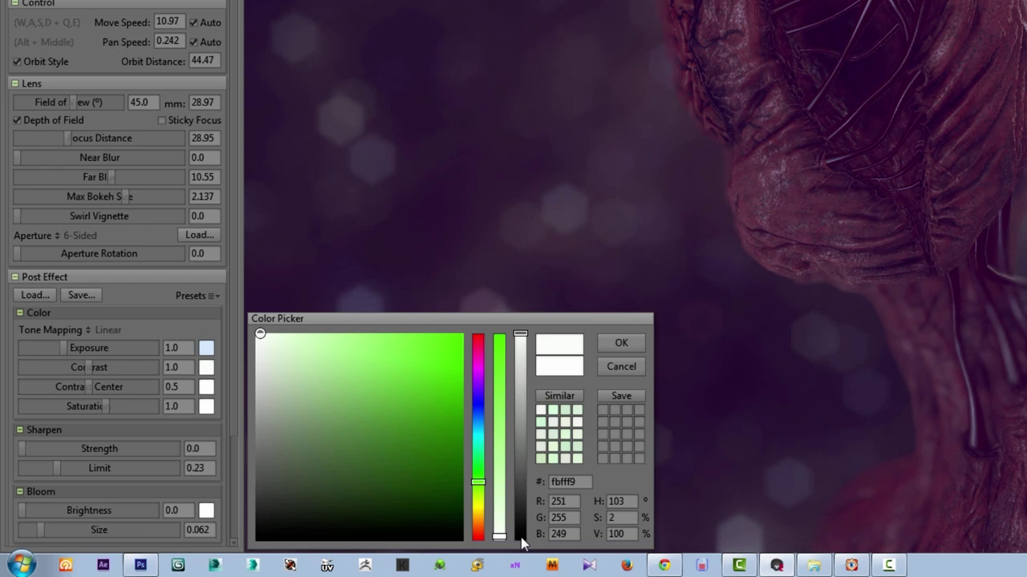
left_click_drag(521, 544, 521, 543)
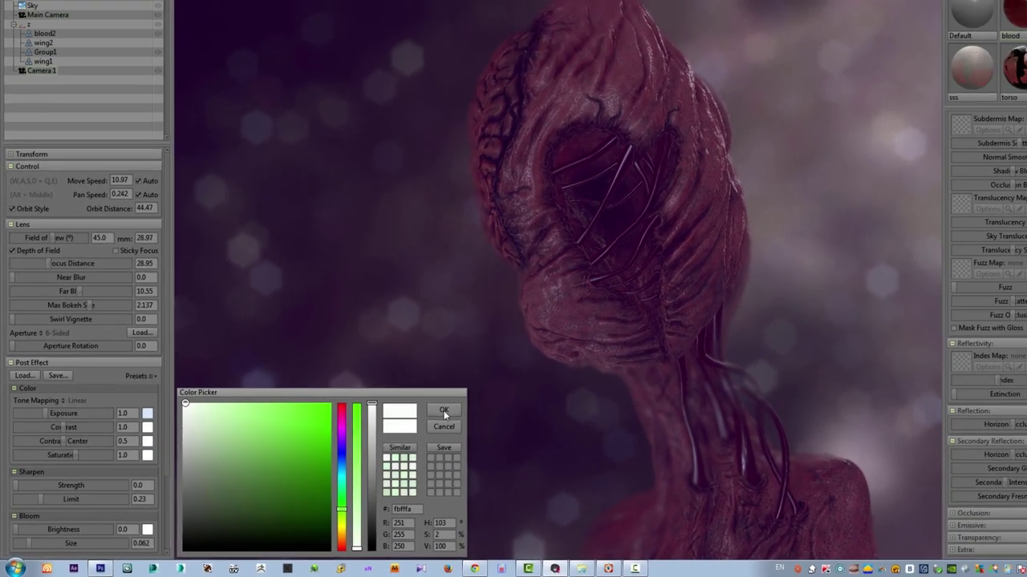
left_click(409, 425)
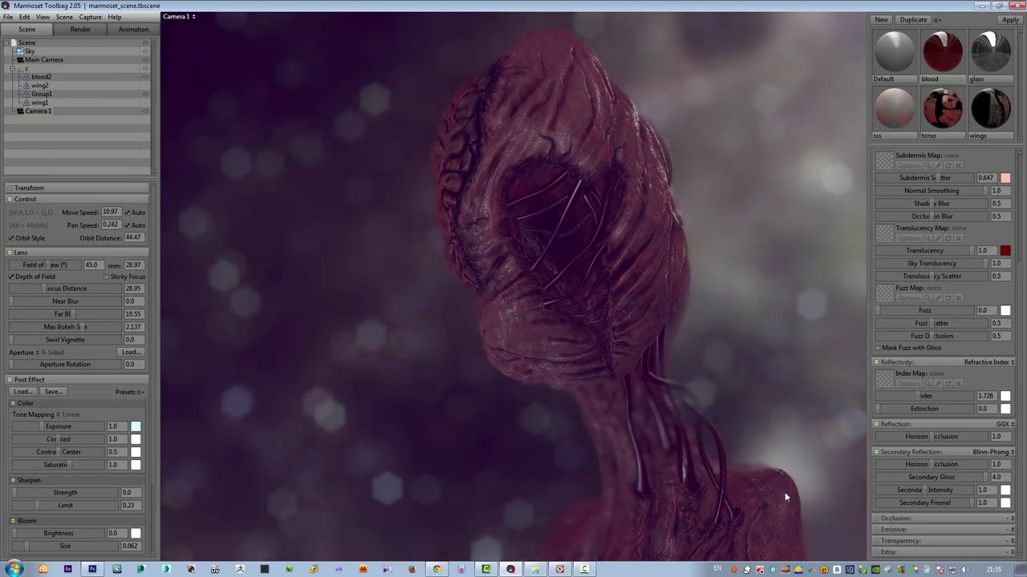
left_click_drag(132, 492, 137, 494)
- Raise sharpen strength to 0.9 and slightly shrink the bloom size
scroll("down", 3)
left_click_drag(22, 449, 34, 449)
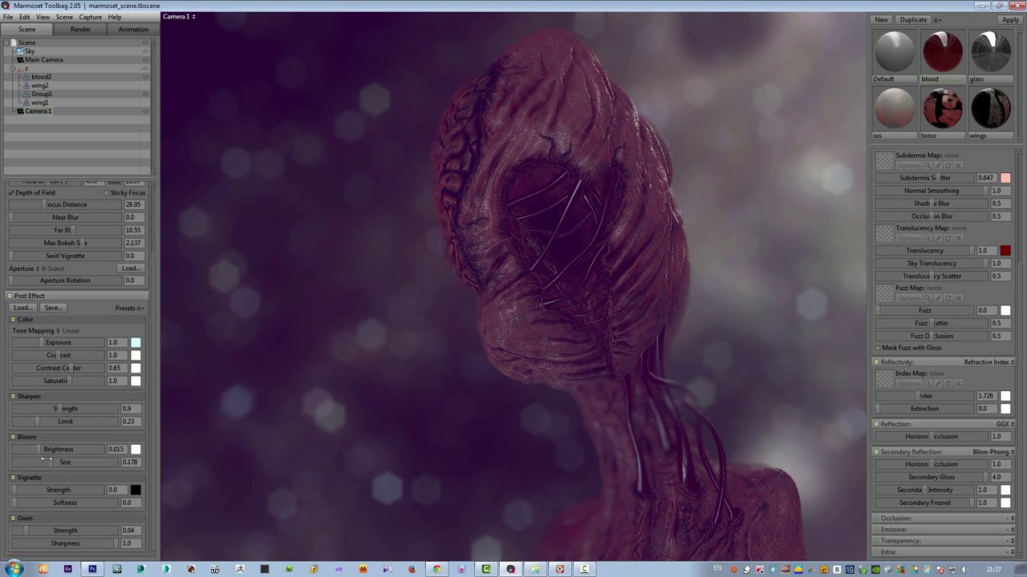
left_click_drag(51, 462, 45, 459)
- Add a vignette of strength 1.0 and softness 0.205, and reduce the grain
left_click_drag(16, 490, 47, 490)
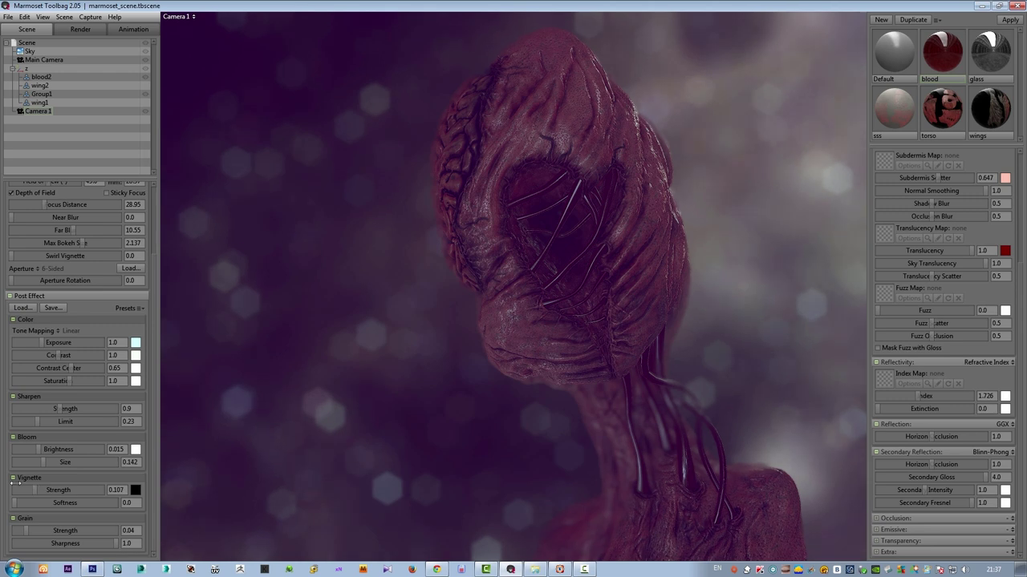
type("1")
key("Return")
left_click_drag(21, 501, 67, 530)
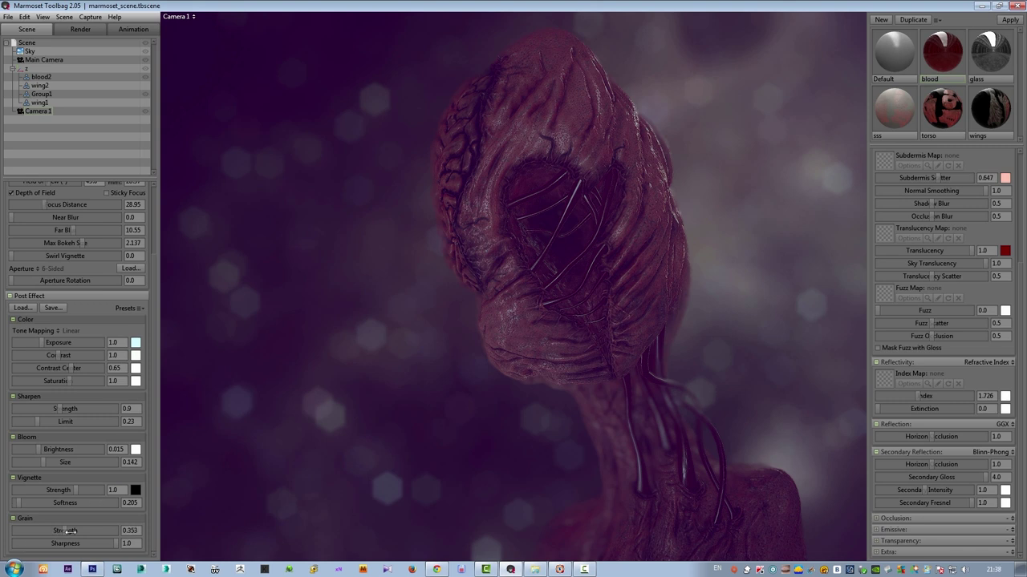
left_click_drag(68, 530, 38, 530)
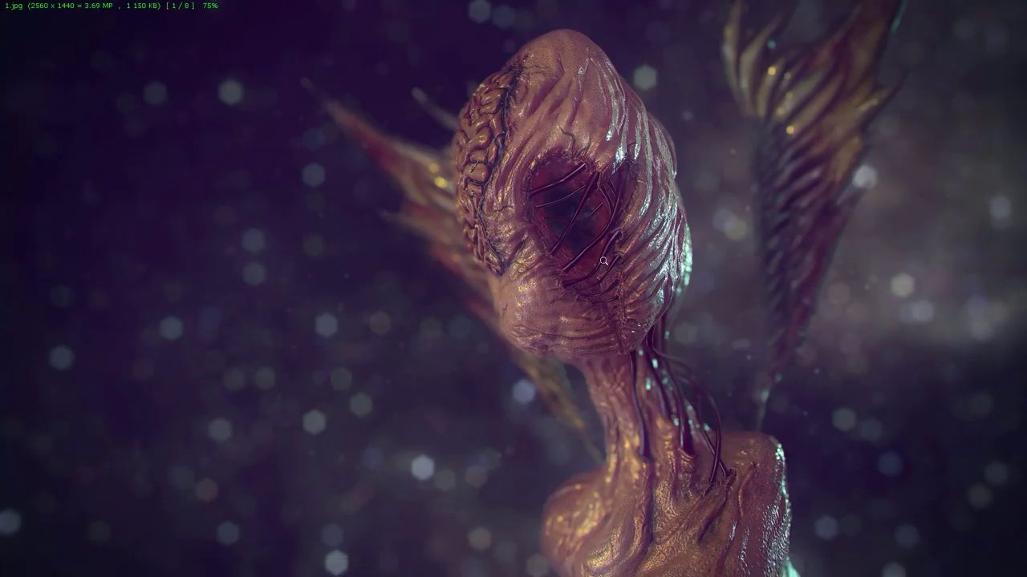
key("alt+Tab")
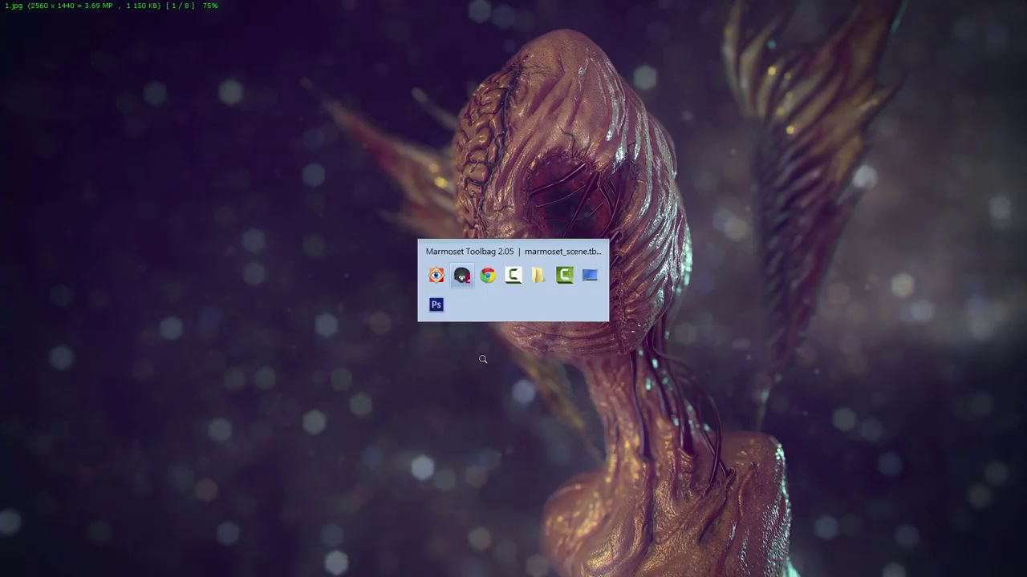
- Add two new lights to the scene
left_click(145, 39)
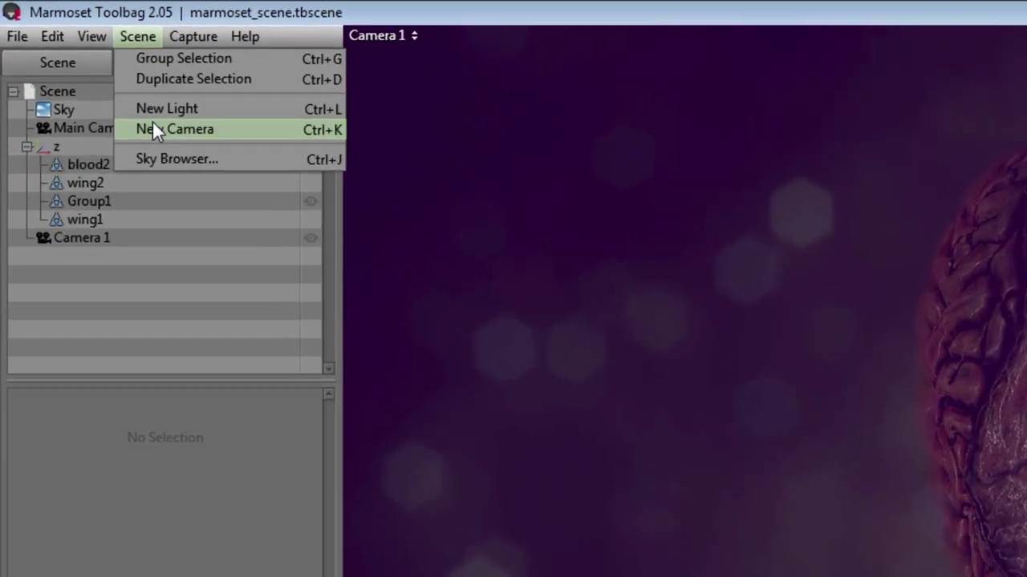
left_click(170, 115)
left_click(149, 43)
left_click(204, 117)
left_click(89, 271)
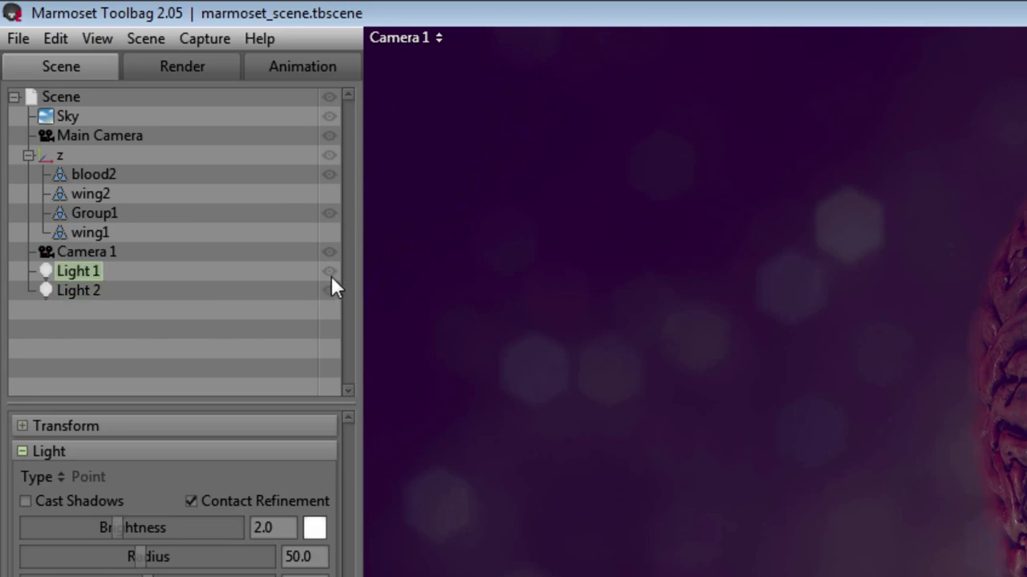
left_click(94, 287)
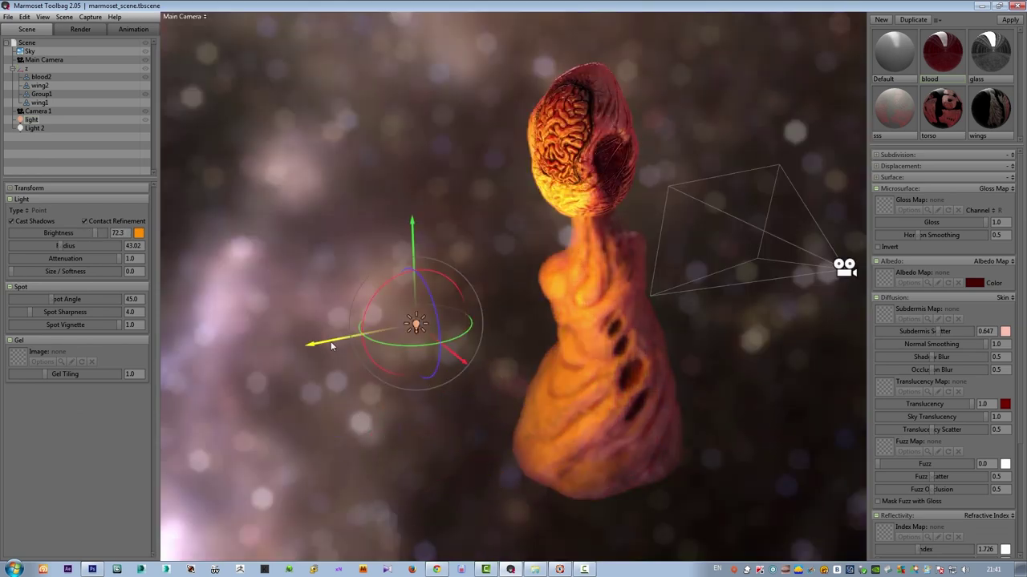
- Rename the second light, raise it higher and give it a light blue colour
left_click(137, 129)
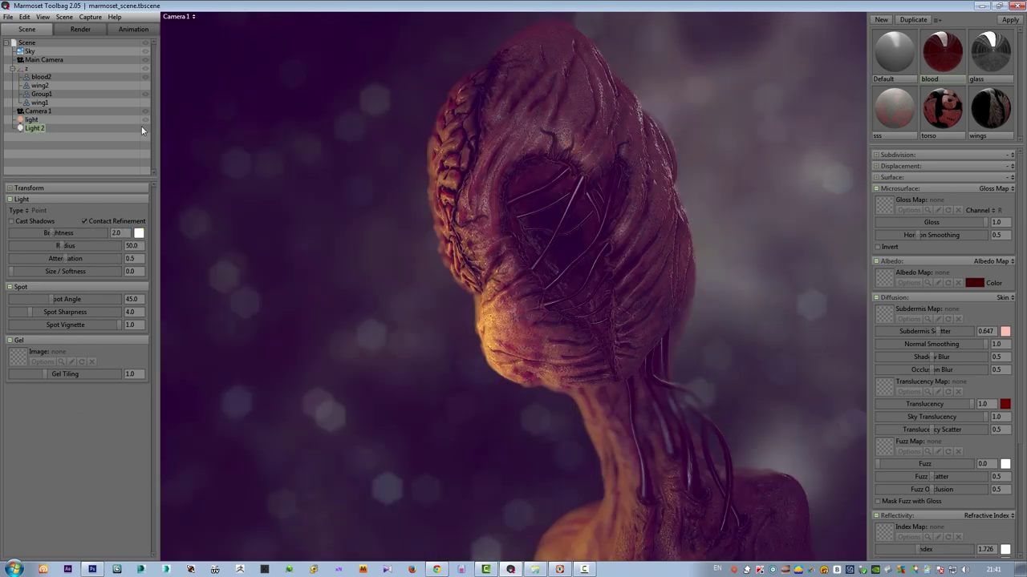
left_click(178, 16)
left_click(212, 18)
left_click_drag(662, 424, 505, 346)
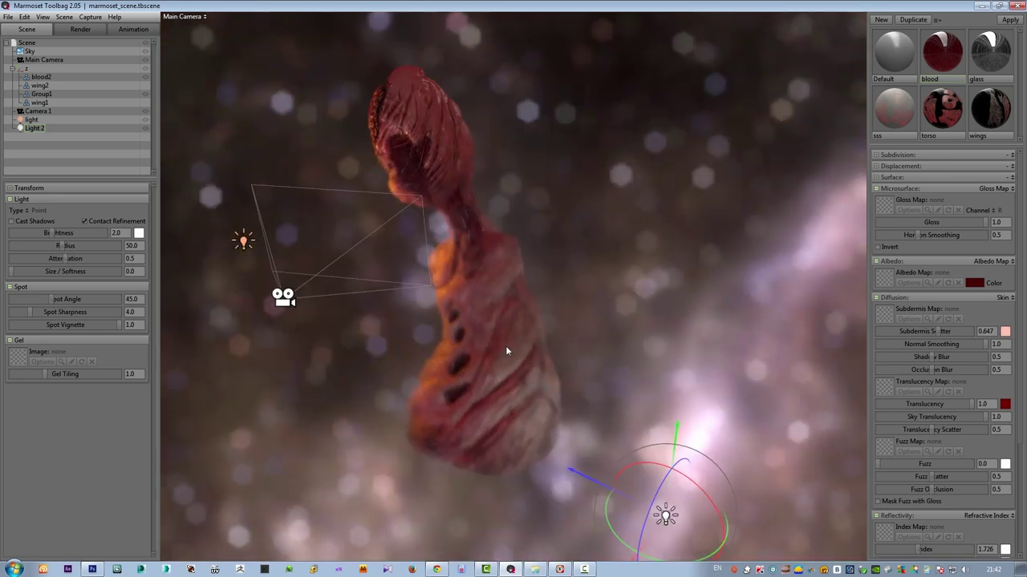
left_click_drag(714, 483, 741, 320)
left_click(138, 233)
left_click(363, 474)
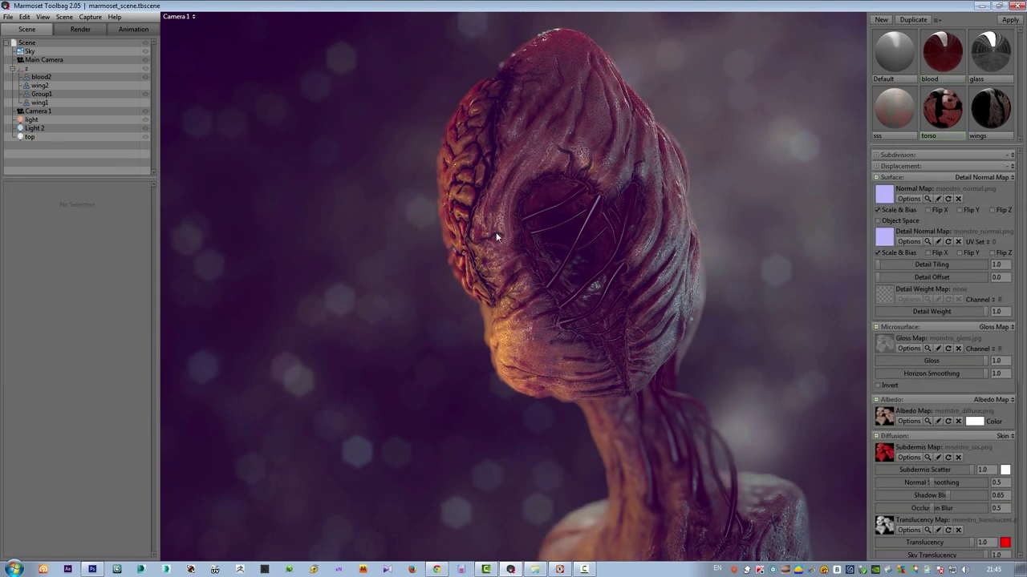
- Set the viewport render resolution to 2:1 (Double)
left_click(80, 29)
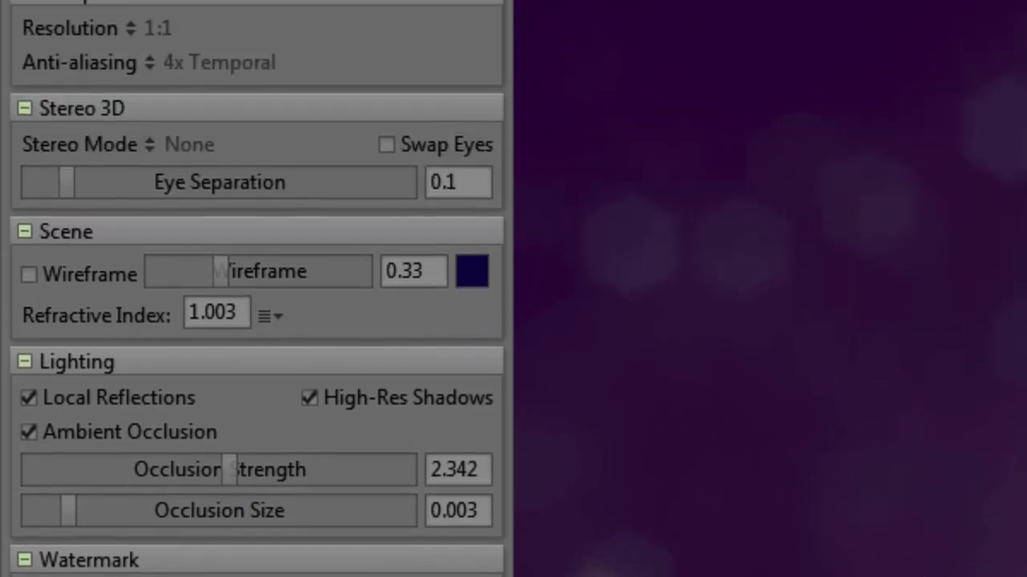
left_click(192, 174)
left_click(206, 232)
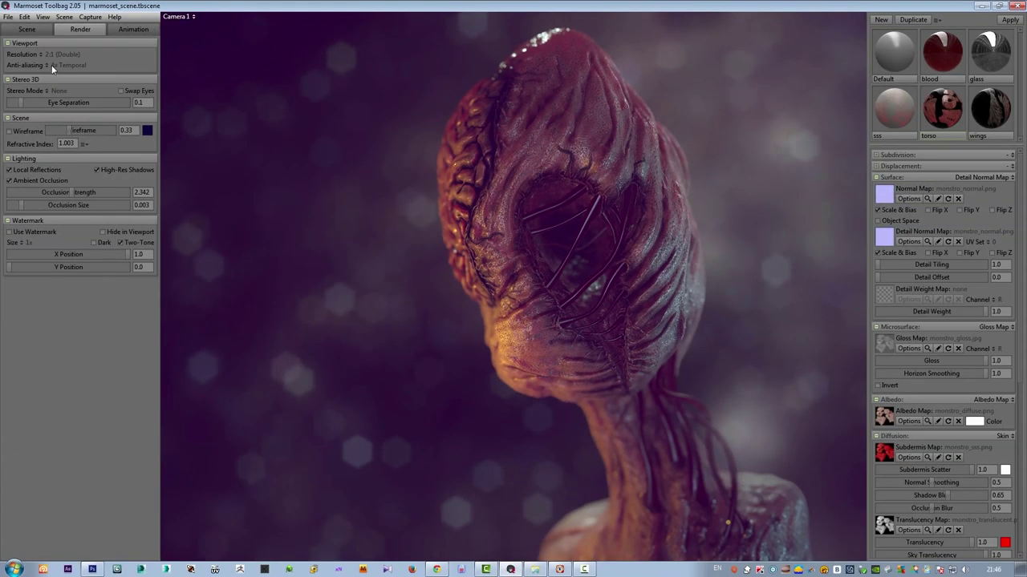
- Keep capture settings at 2560×1440, 25x sampling, PNG, then capture and open the image
left_click(91, 18)
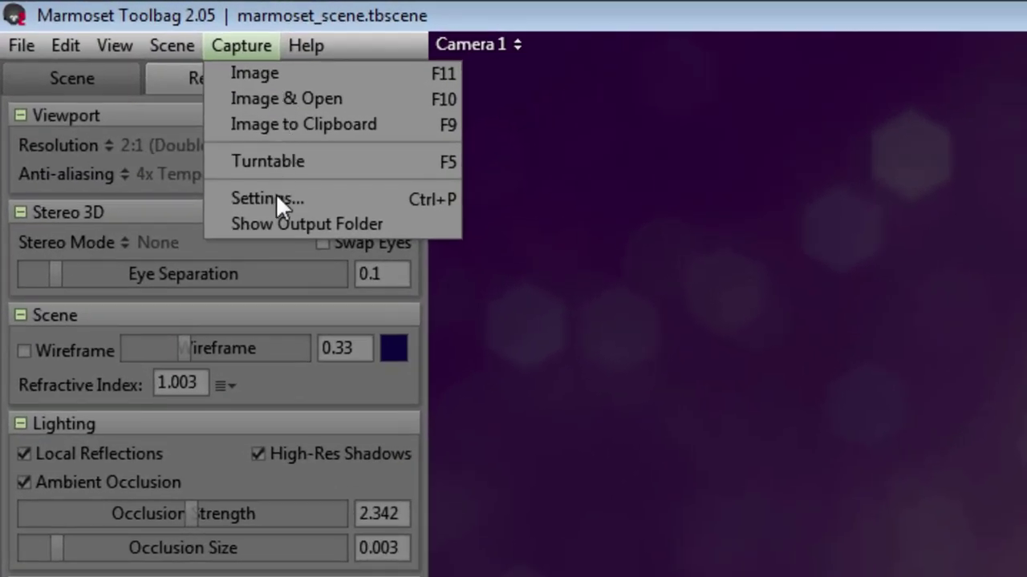
left_click(223, 170)
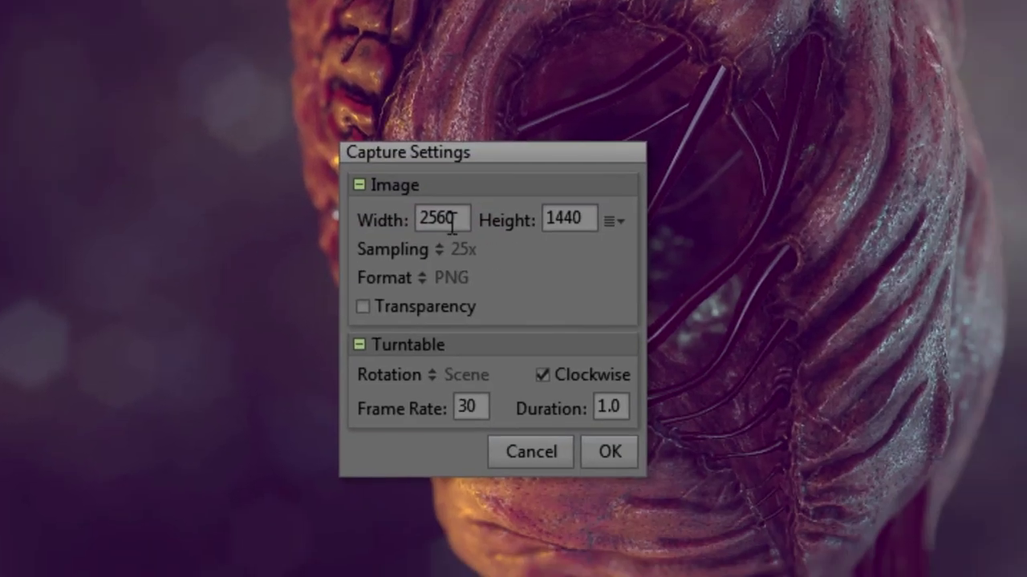
left_click(589, 219)
left_click(439, 245)
left_click(456, 275)
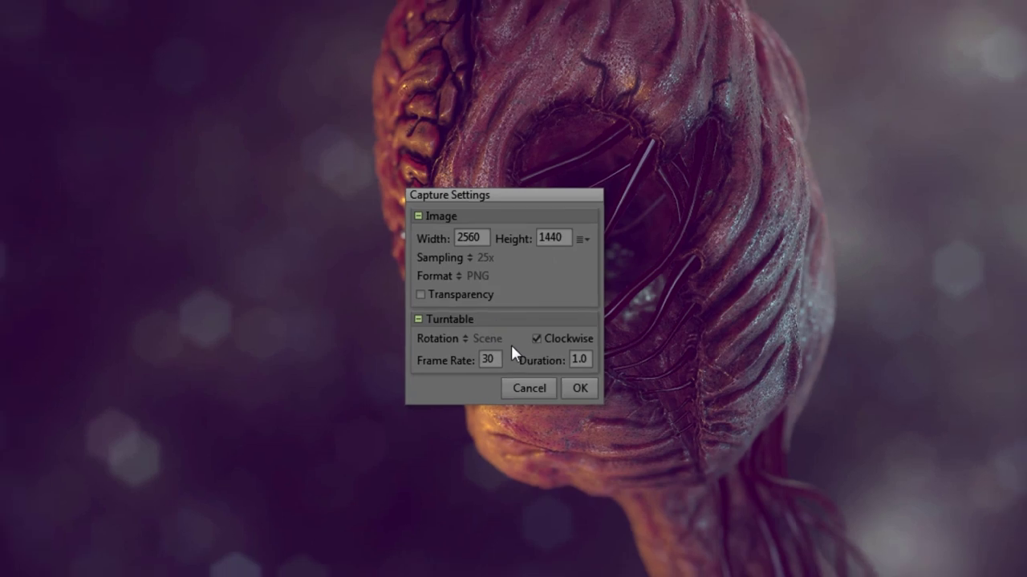
left_click(558, 340)
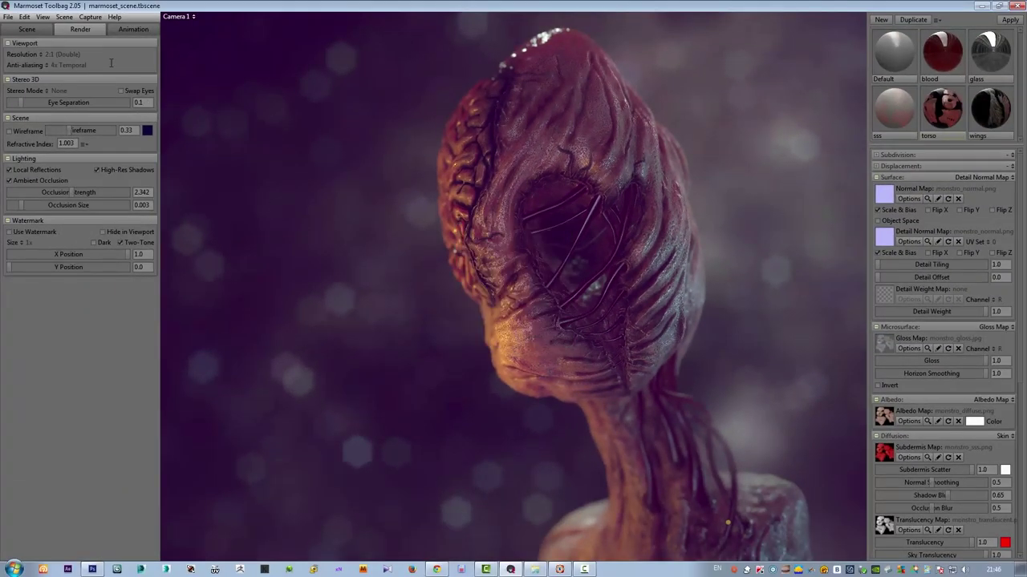
left_click(90, 17)
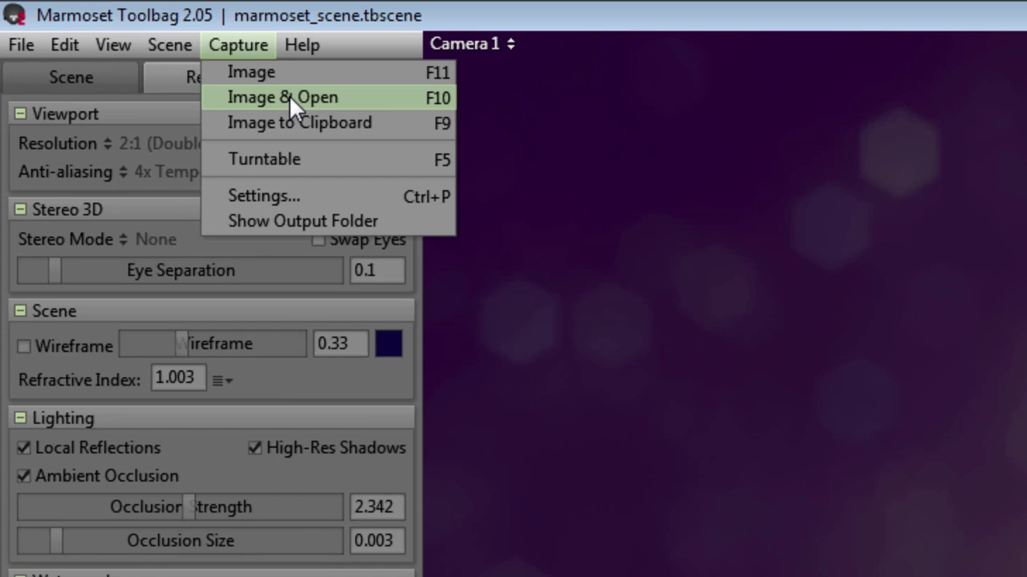
left_click(289, 95)
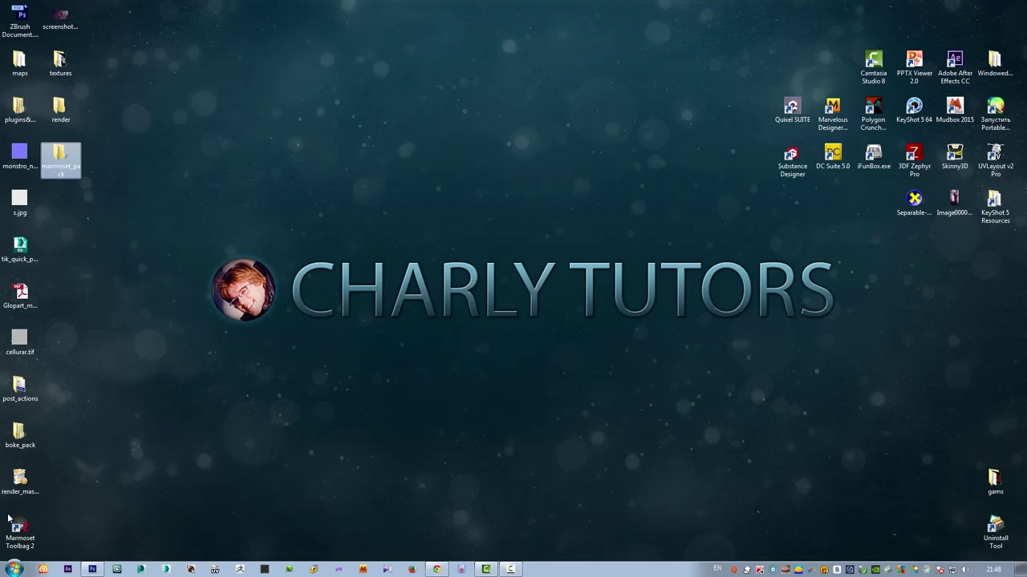
- Place the particle texture from the boke_pack folder onto the render in Photoshop
double_click(20, 433)
double_click(430, 165)
left_click_drag(485, 170, 513, 324)
key("Return")
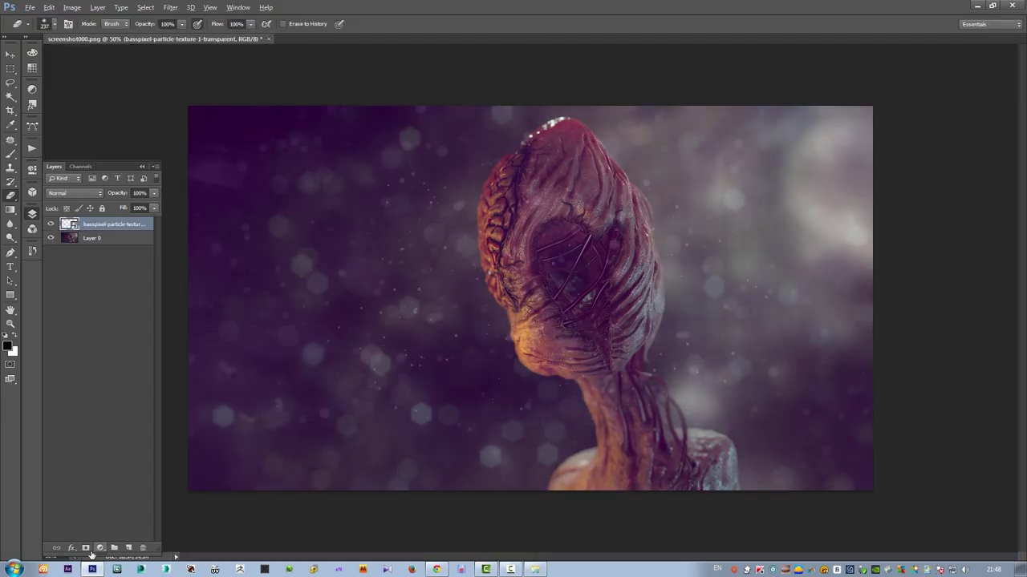
- Mask the particle layer with a radial gradient so the particles fade out
left_click(86, 547)
left_click(10, 211)
left_click_drag(550, 294, 796, 431)
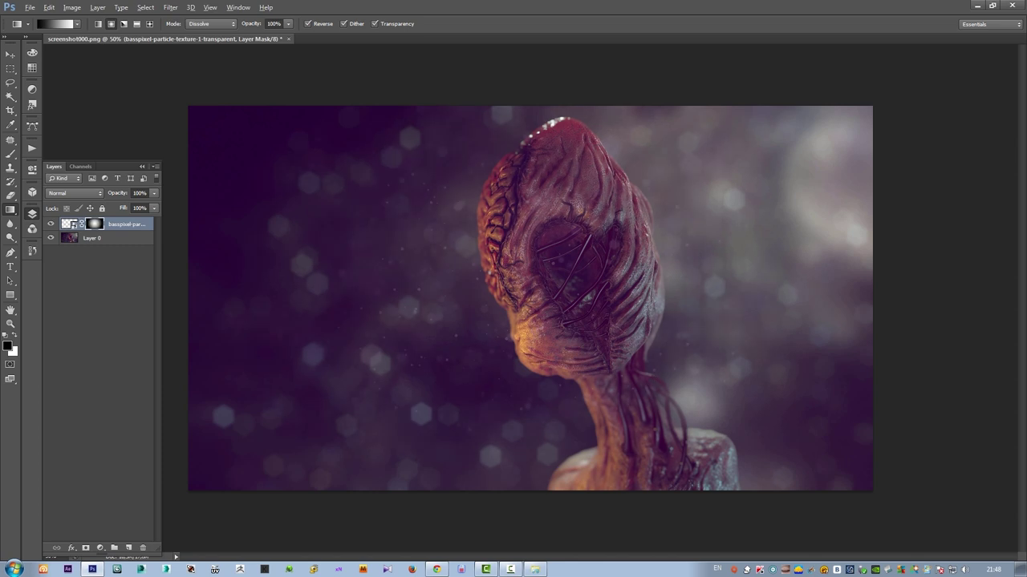
left_click_drag(611, 292, 822, 290)
- Duplicate the particle layer, apply Gaussian Blur to the copy, and fade it with a gradient mask
key("ctrl+j")
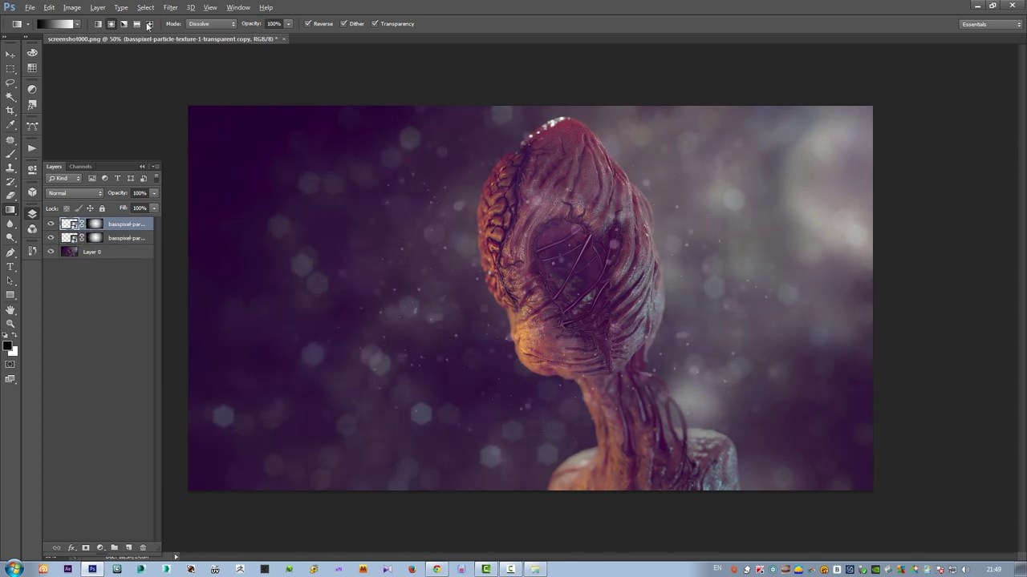
left_click(170, 7)
left_click(116, 192)
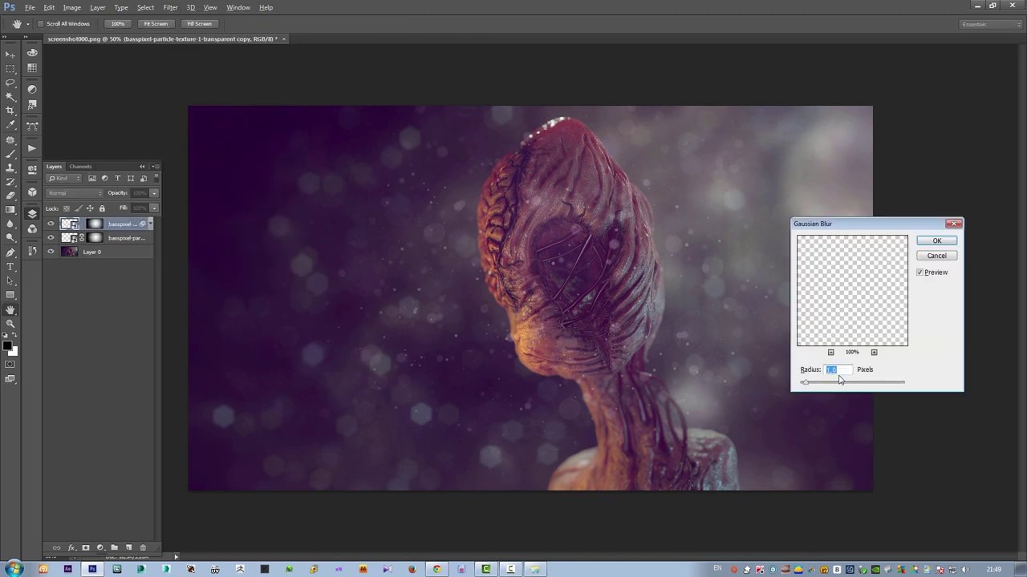
left_click_drag(843, 388, 850, 385)
left_click(936, 240)
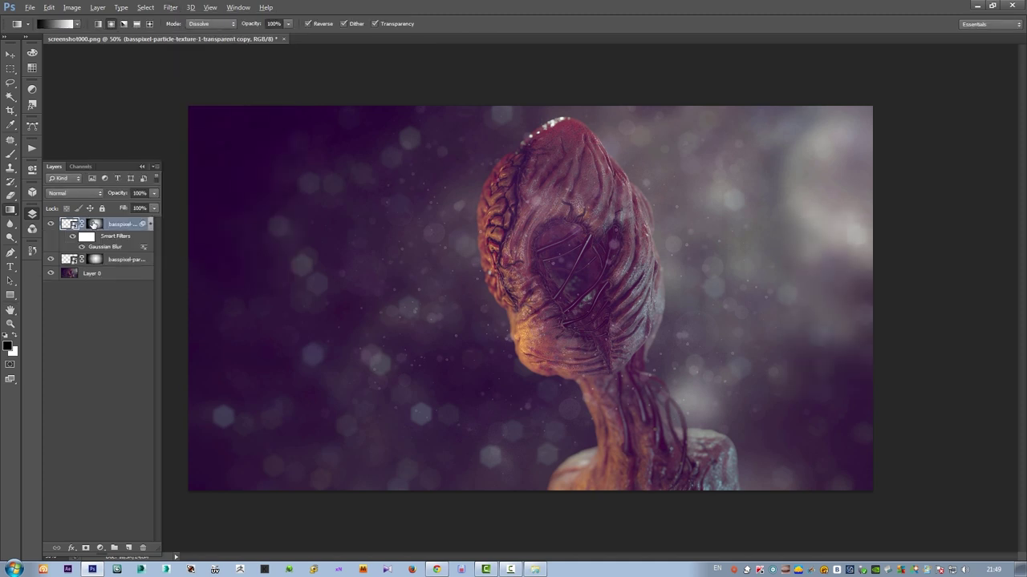
left_click_drag(563, 281, 907, 281)
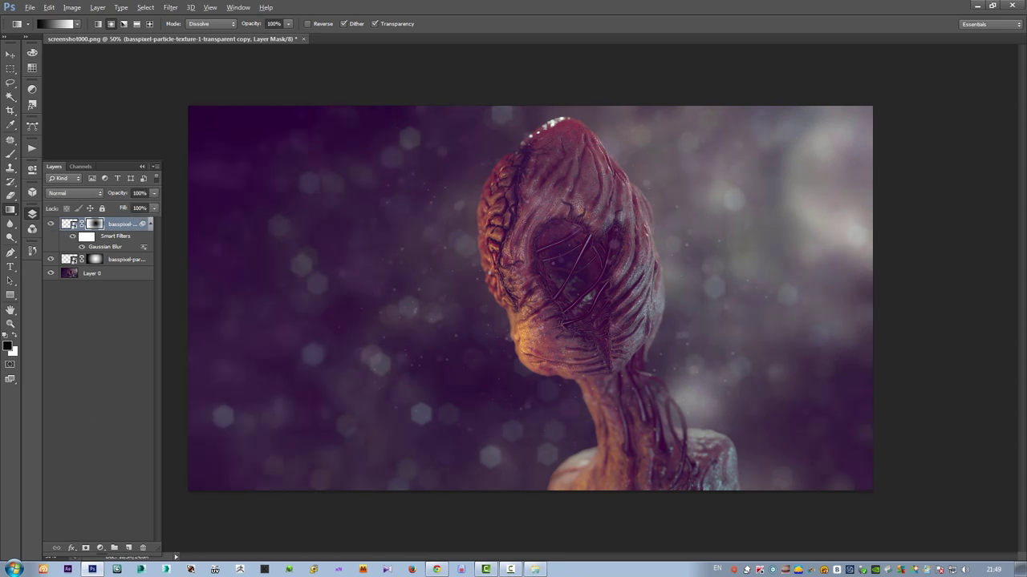
right_click(92, 278)
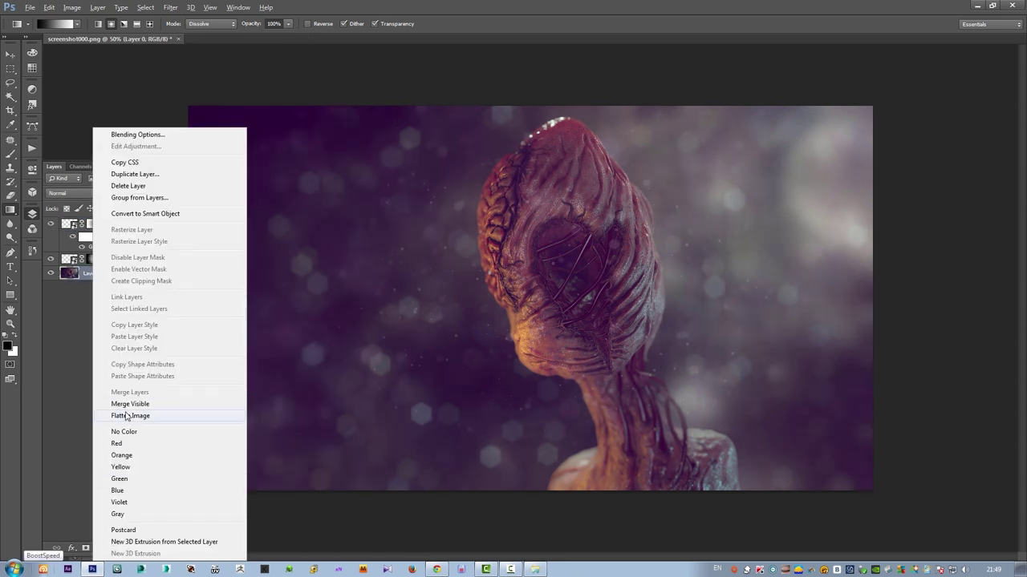
- Flatten the image and run the Alien_Skin action, accepting the security warning
left_click(127, 415)
left_click(32, 147)
scroll("down", 3)
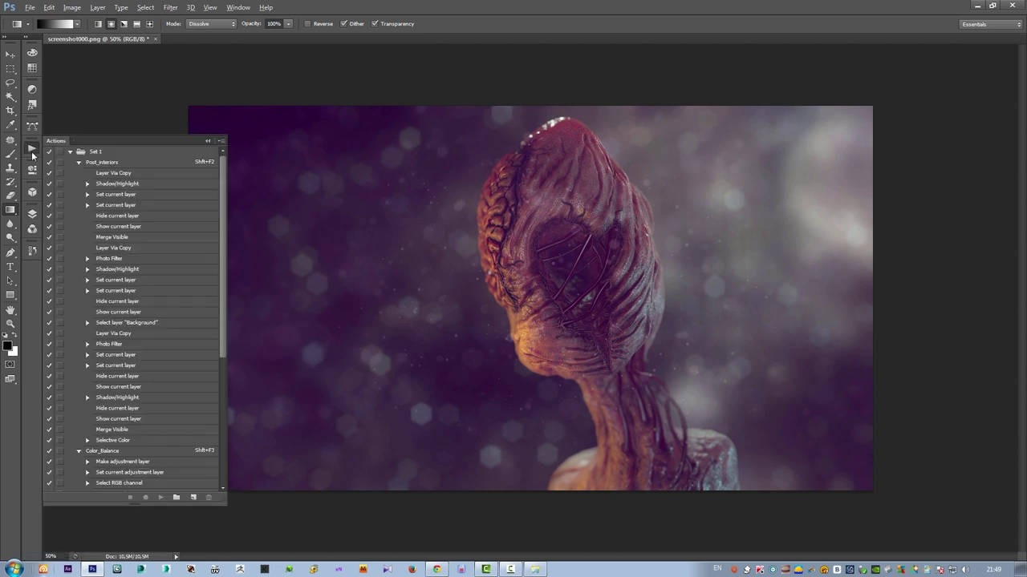
scroll("down", 3)
left_click(133, 400)
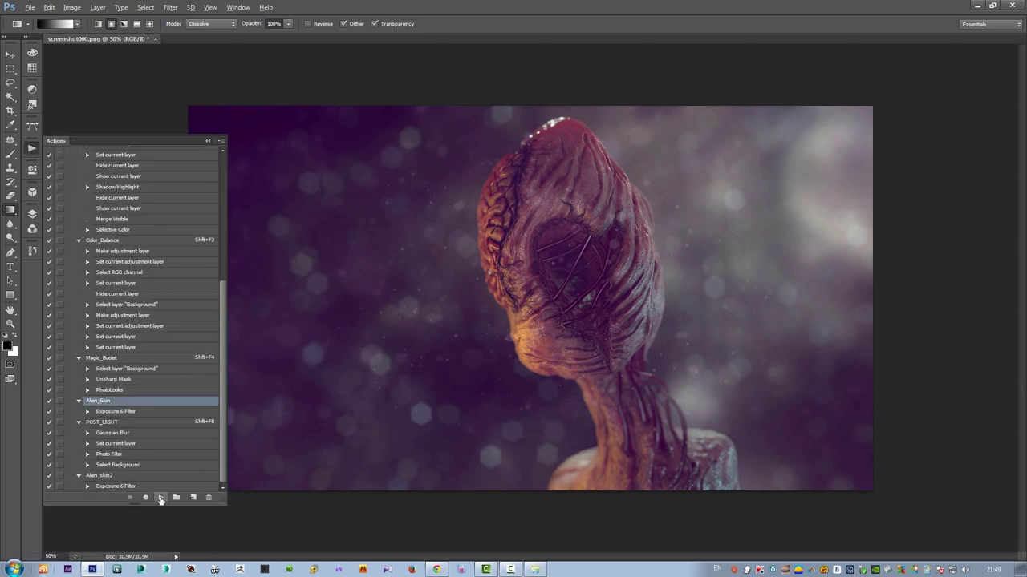
left_click(161, 498)
left_click(536, 296)
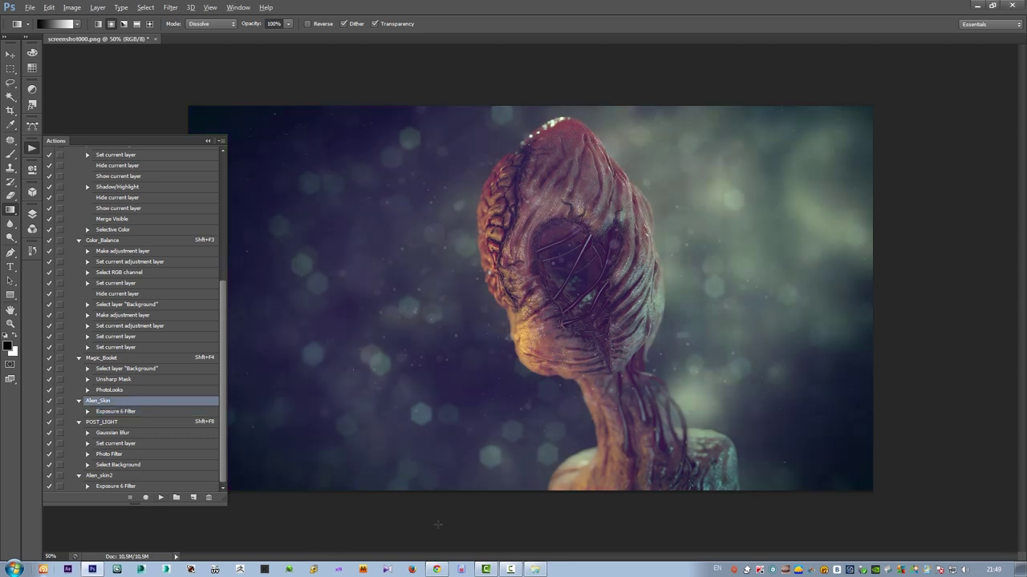
- Duplicate the Background into a desaturated Layer 1 and bring up Levels
left_click(109, 390)
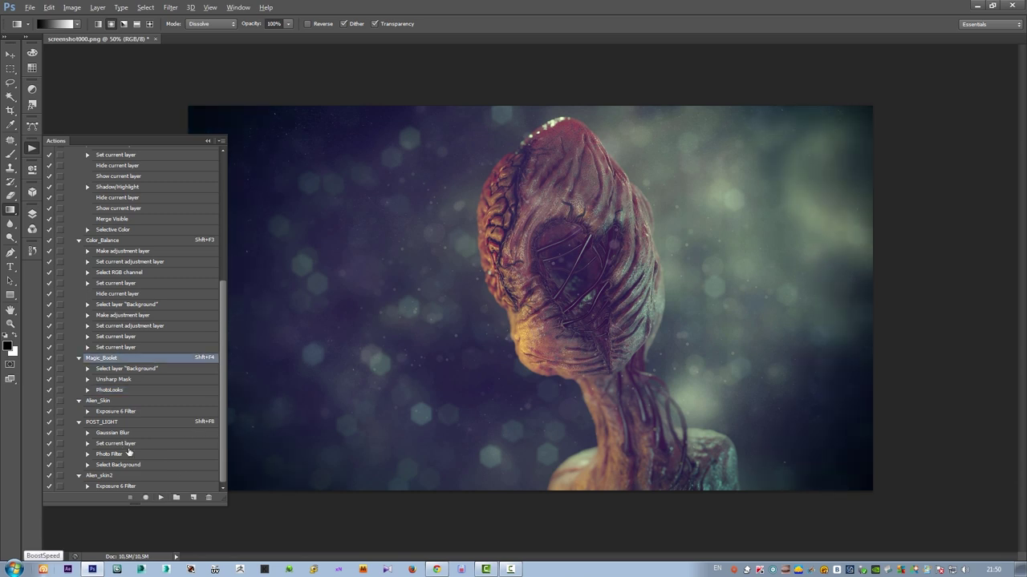
left_click(206, 139)
left_click(32, 213)
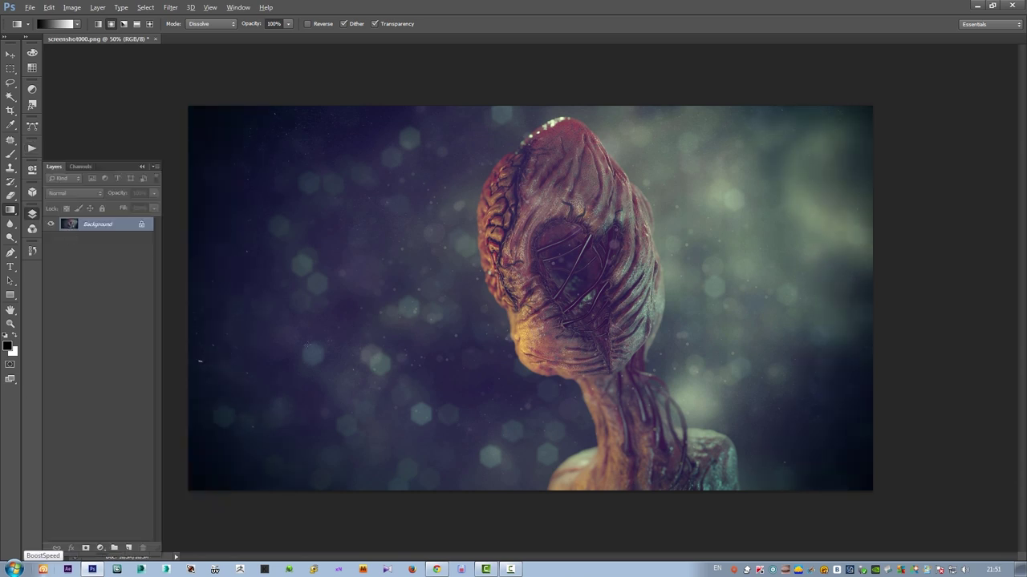
key("ctrl+j")
key("ctrl+shift+u")
key("ctrl+l")
- Apply Levels with black input 106 to isolate highlights, then run the POST_LIGHT action
left_click_drag(762, 440, 820, 444)
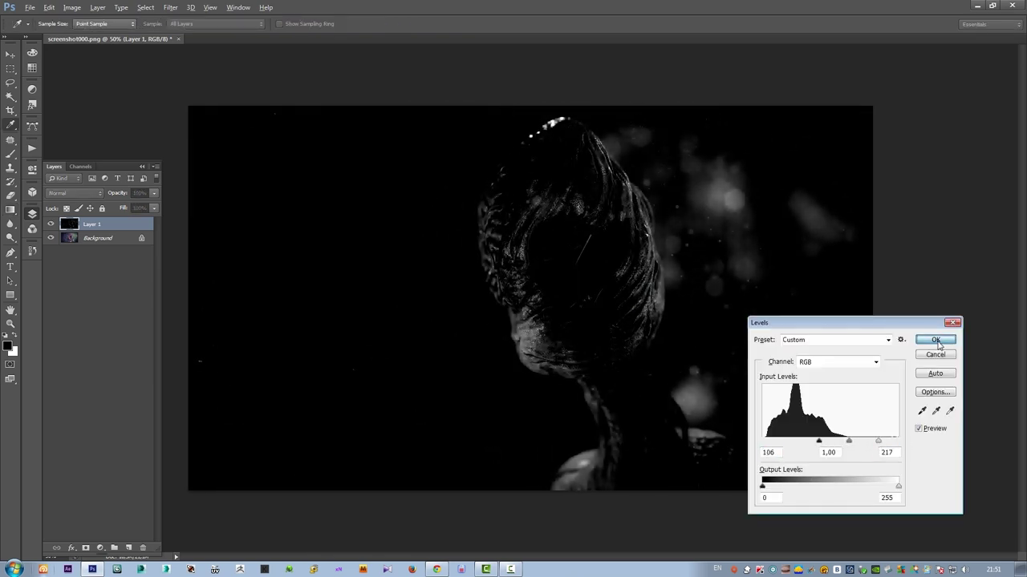
left_click(935, 339)
left_click(32, 147)
left_click(102, 423)
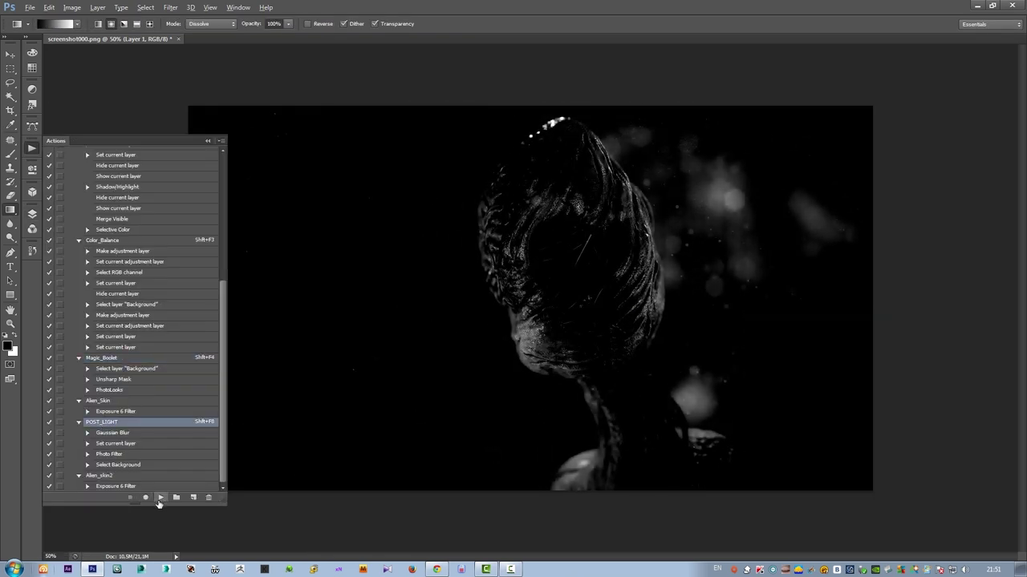
left_click(159, 499)
- Set Layer 1's fill to 5 and merge the glow layer into the Background
left_click(210, 140)
left_click(32, 213)
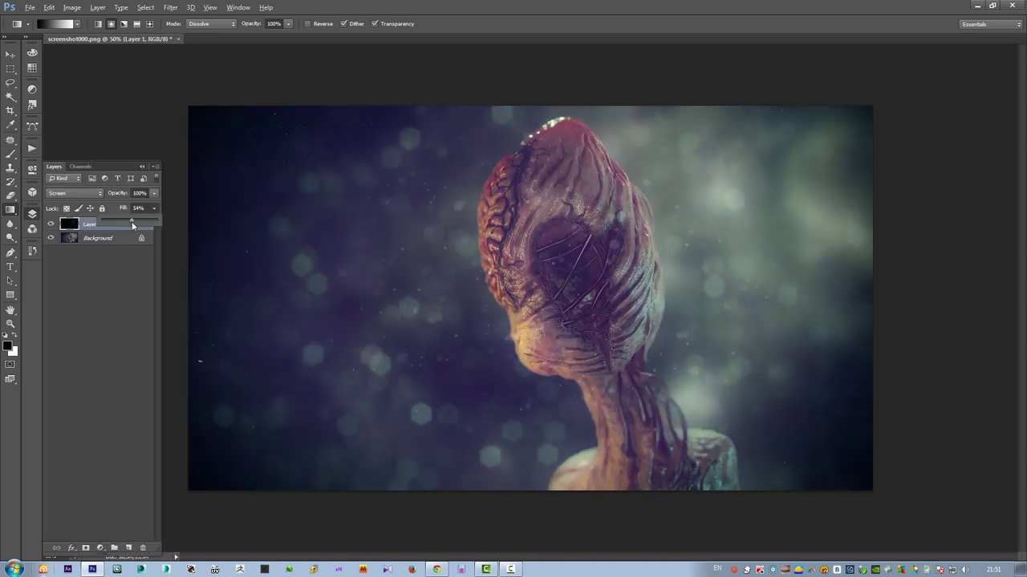
type("5")
key("Return")
key("ctrl+e")
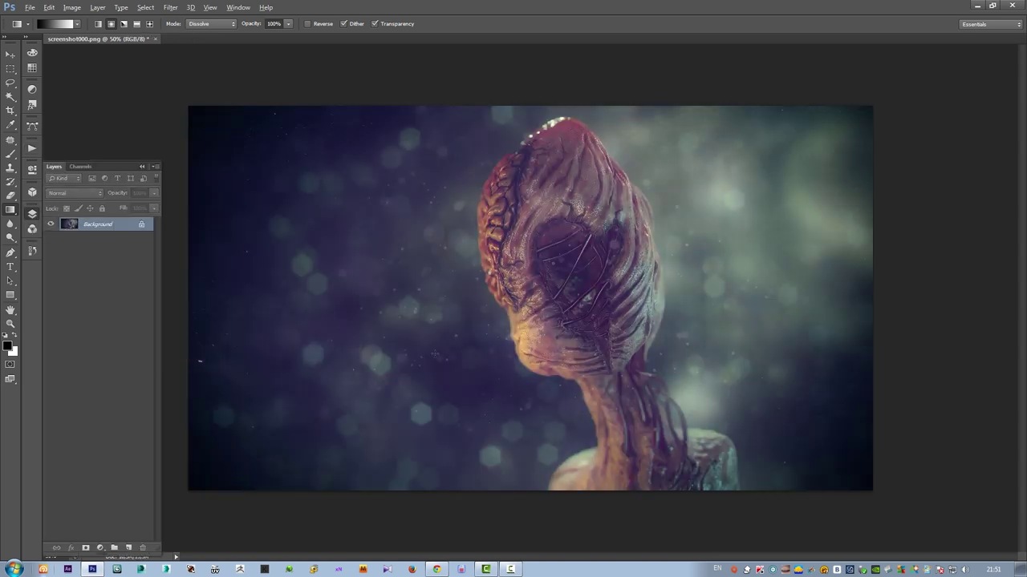
- Run the Alien_skin2 action, accepting the security prompt
left_click(33, 148)
left_click(99, 475)
left_click(160, 498)
left_click(543, 294)
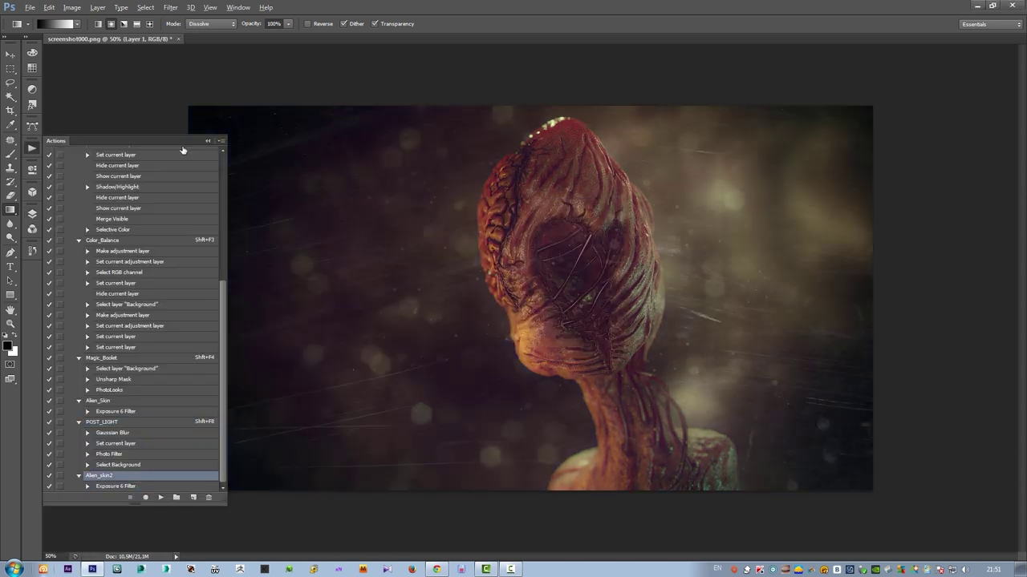
- Lower the Alien_skin2 layer's fill to about 50%, compare it on and off, then flatten the image
left_click(32, 148)
left_click(32, 214)
left_click_drag(154, 209, 126, 219)
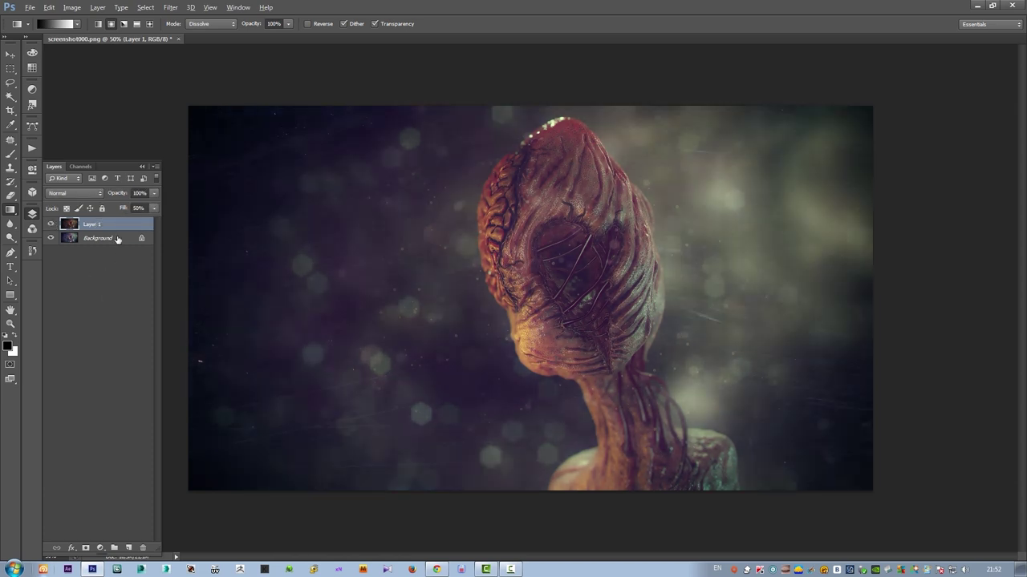
left_click(49, 225)
left_click(49, 225)
left_click(48, 225)
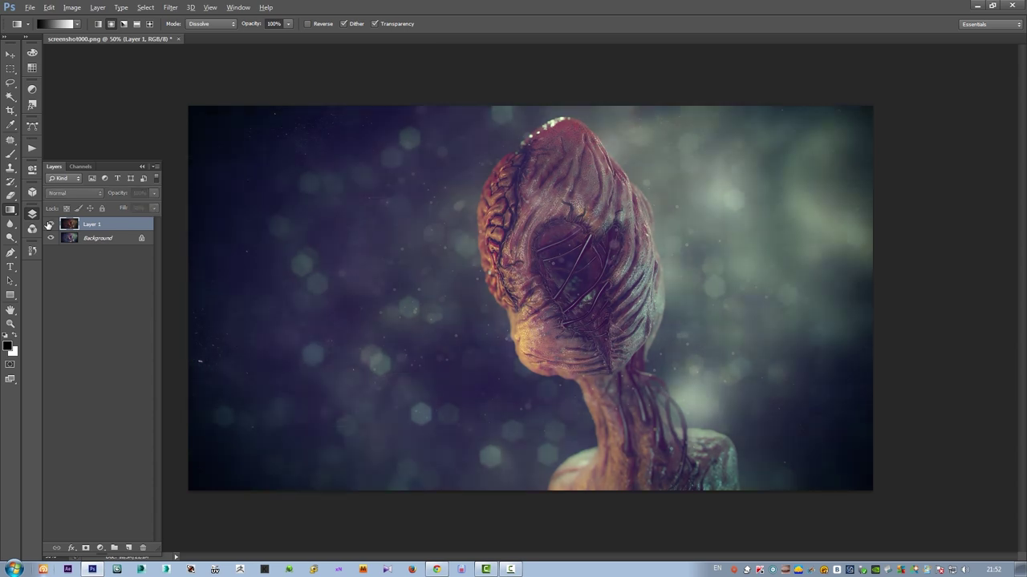
left_click(49, 226)
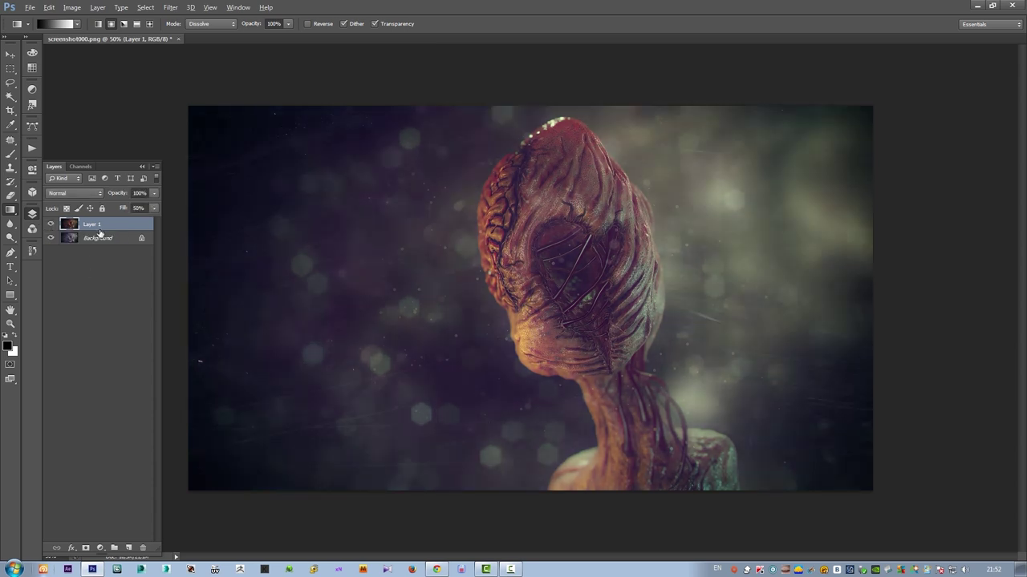
right_click(97, 238)
left_click(160, 324)
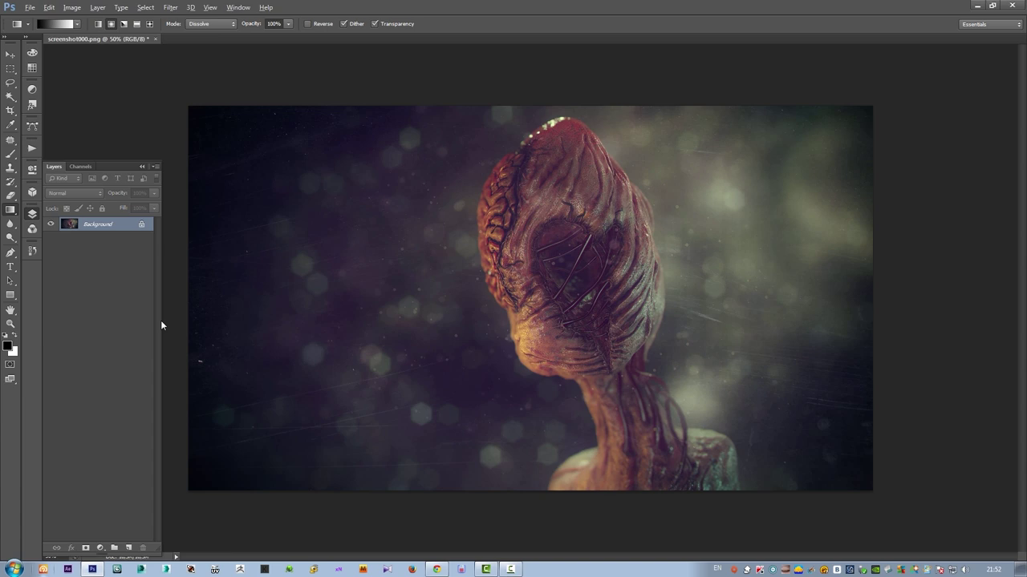